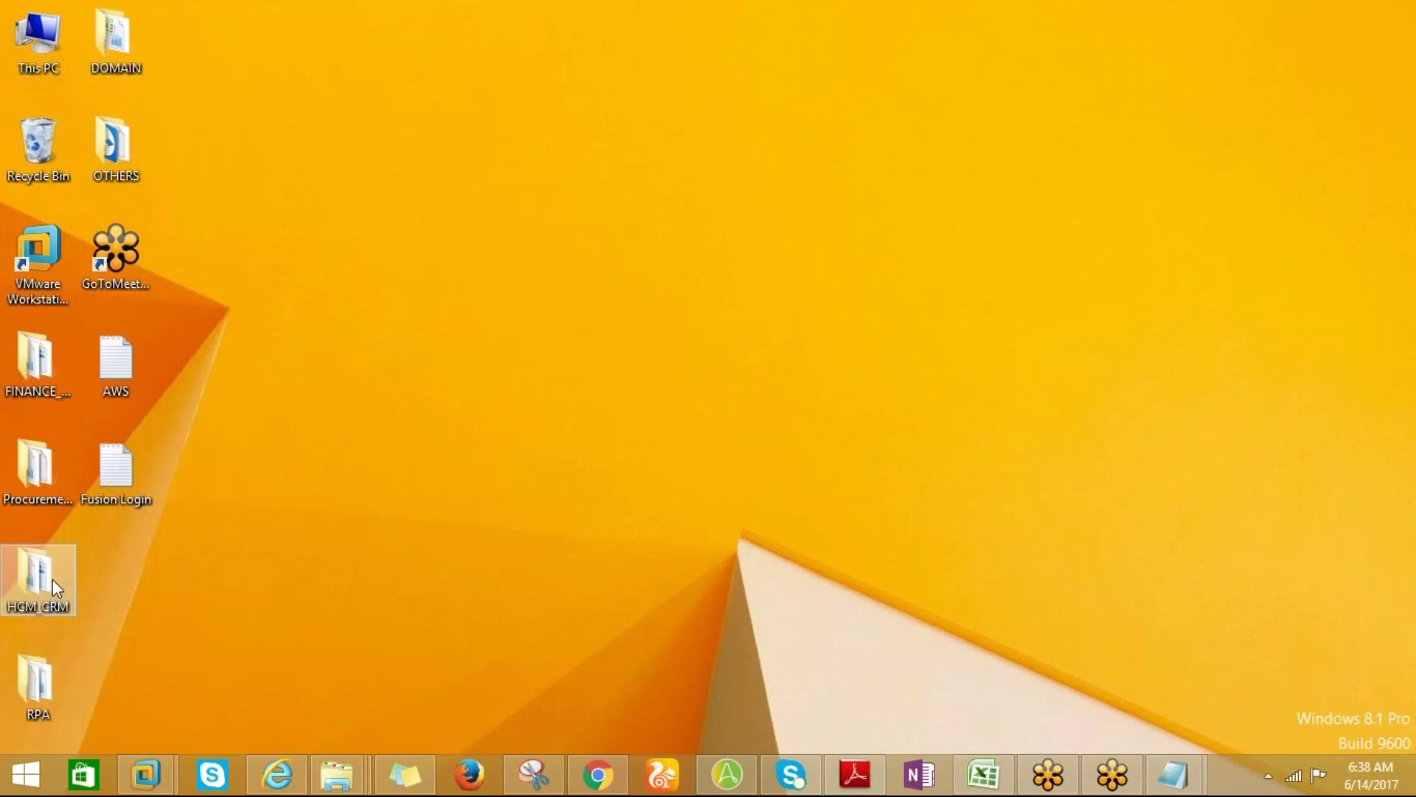
Open the HCM_CRM folder, maximize its window, and open the HCM Excel workbook.
double_click(52, 579)
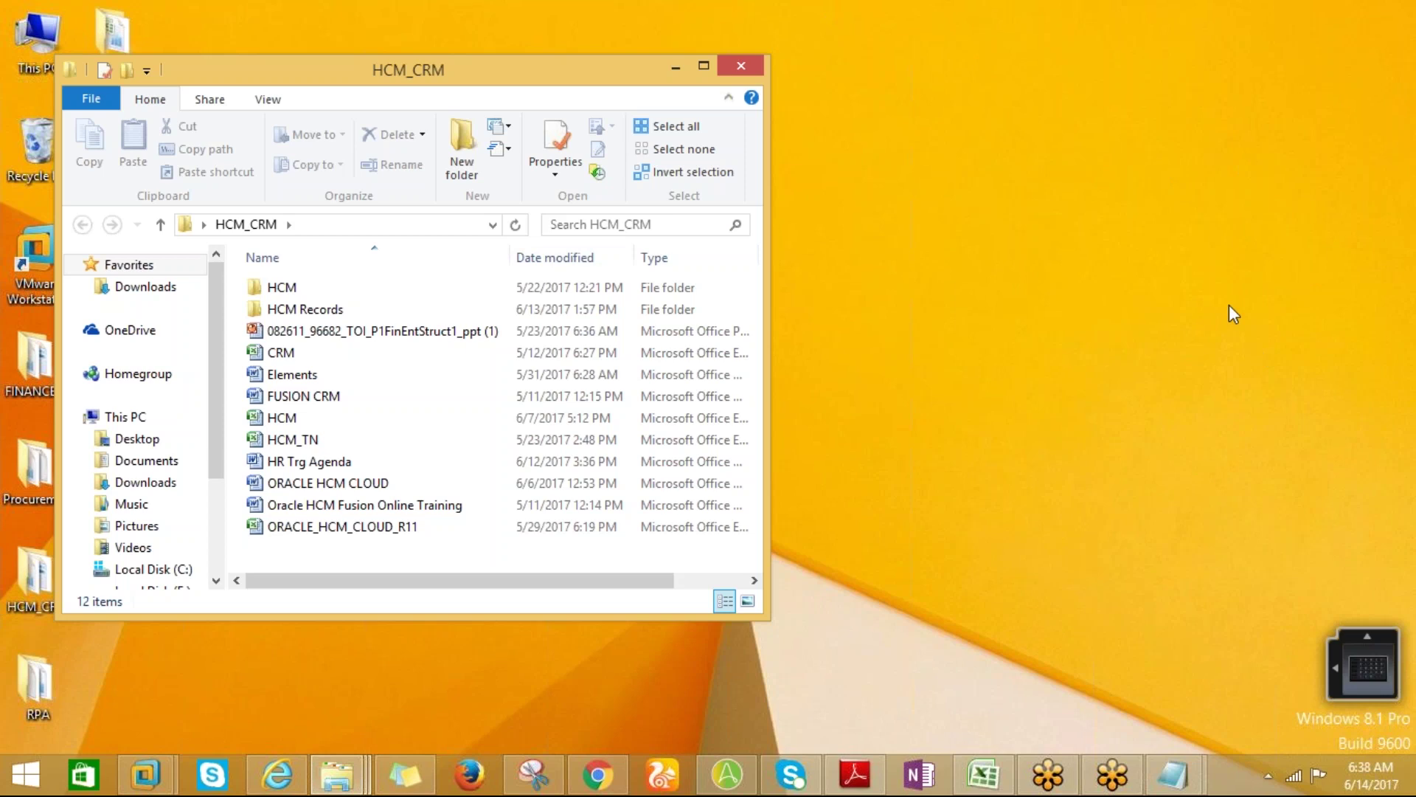
click(706, 67)
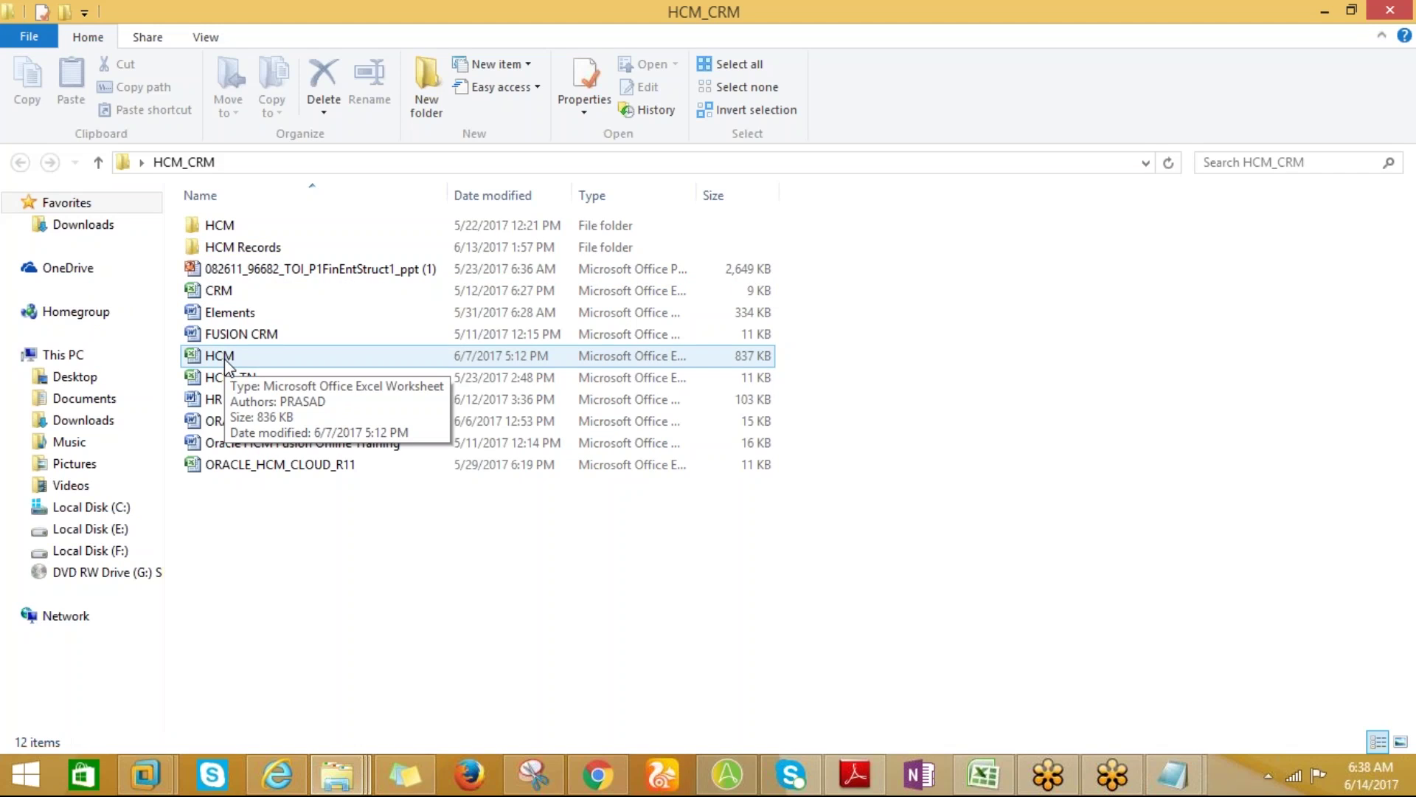
double_click(220, 357)
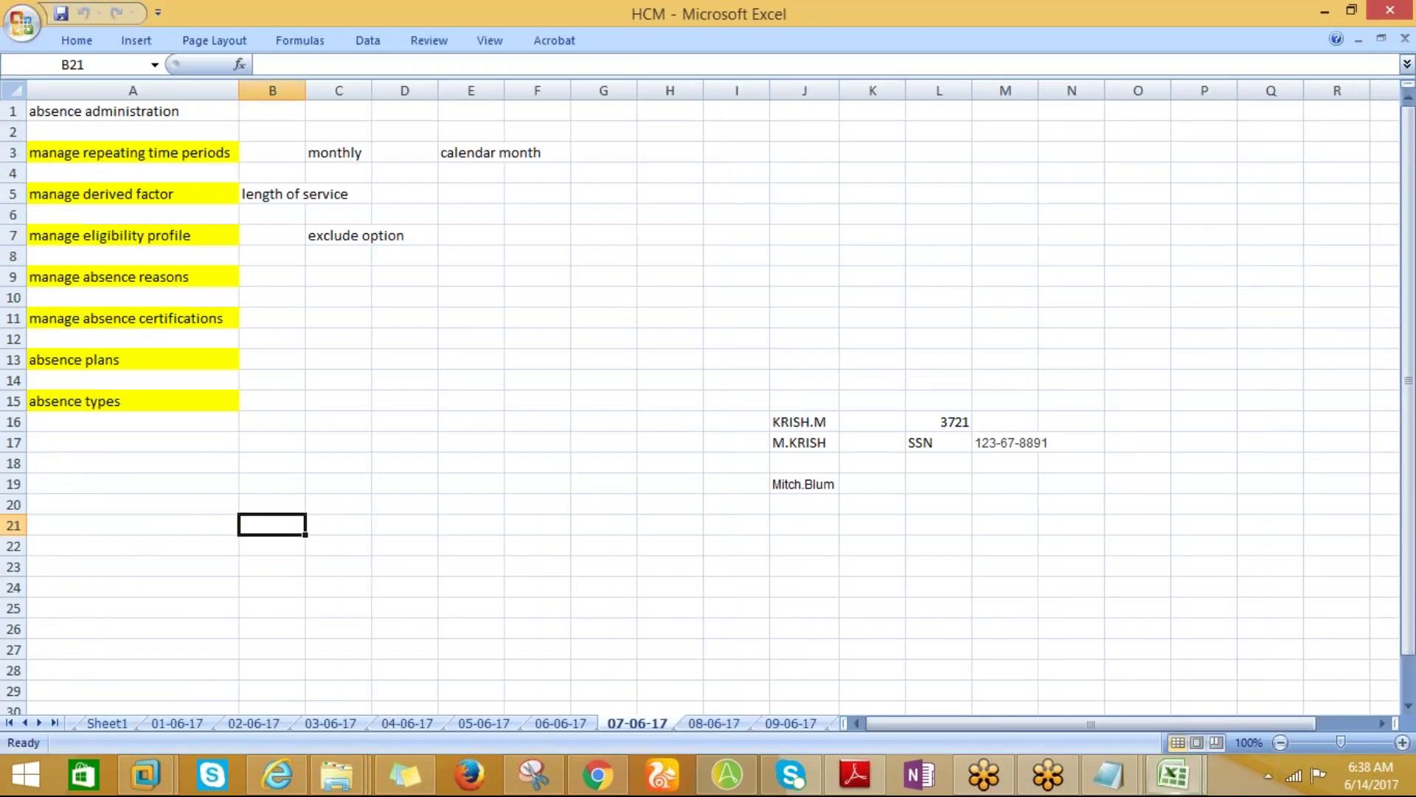
Flip through the 07-06-17 to 10-06-17 sheets of the HCM workbook.
click(688, 724)
click(638, 725)
click(698, 725)
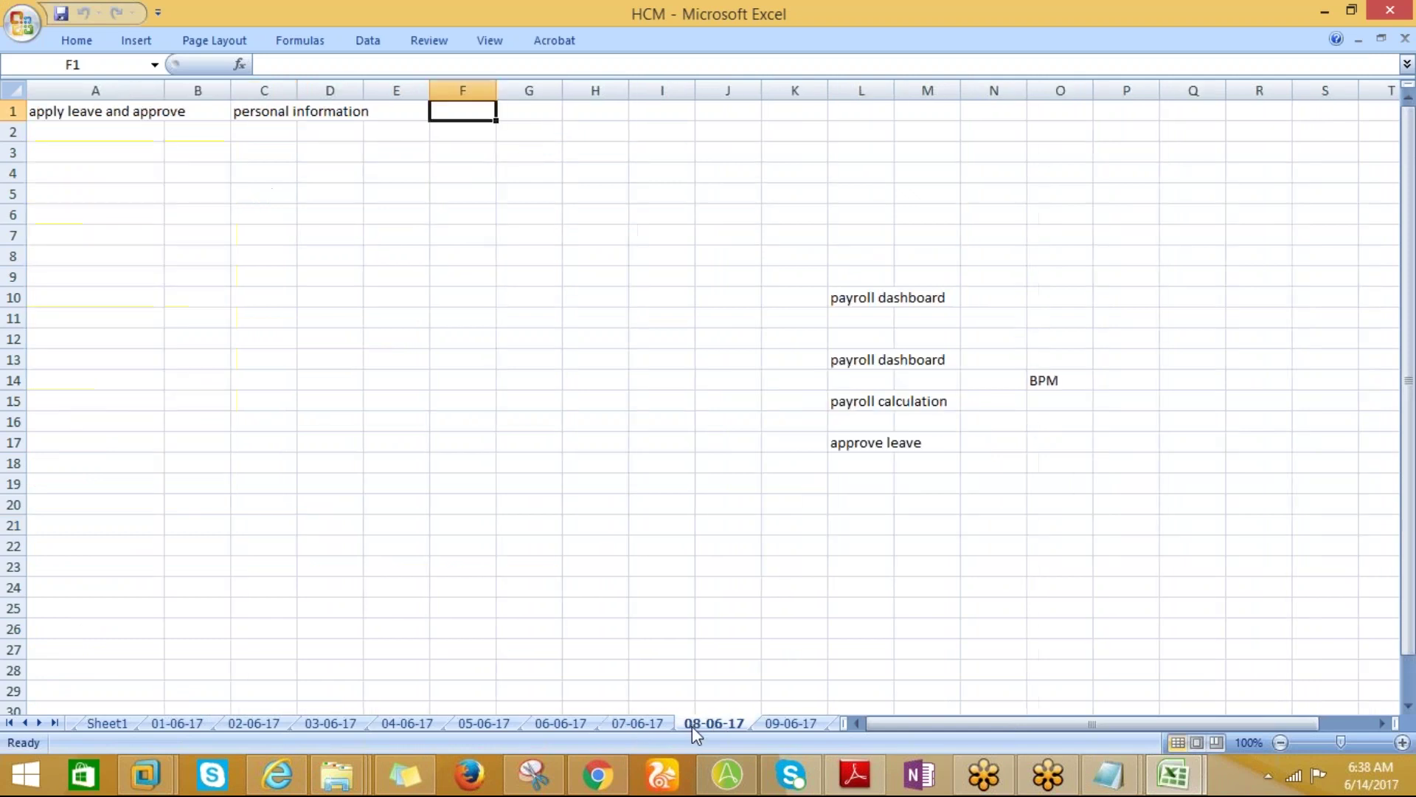
click(773, 725)
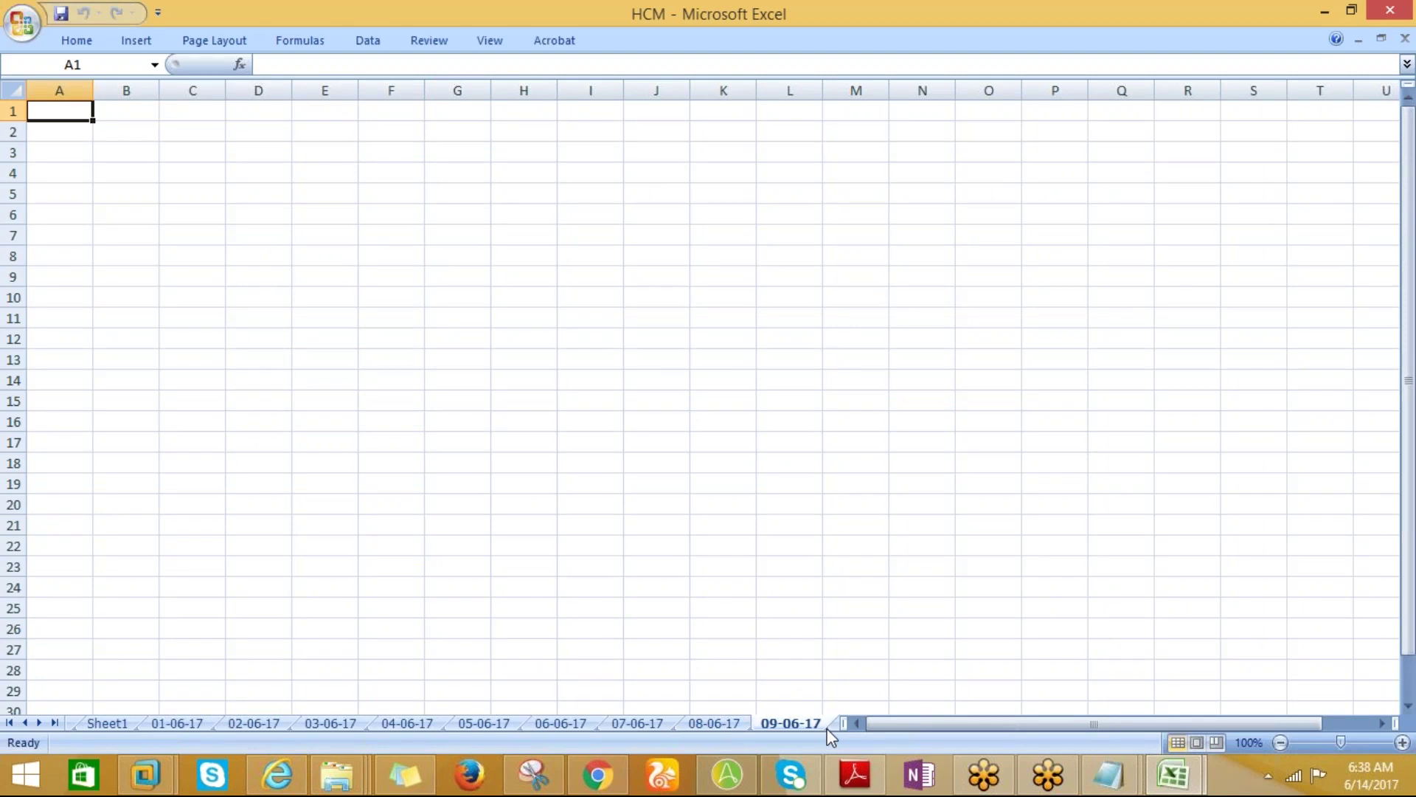
key(ctrl+Page_Down)
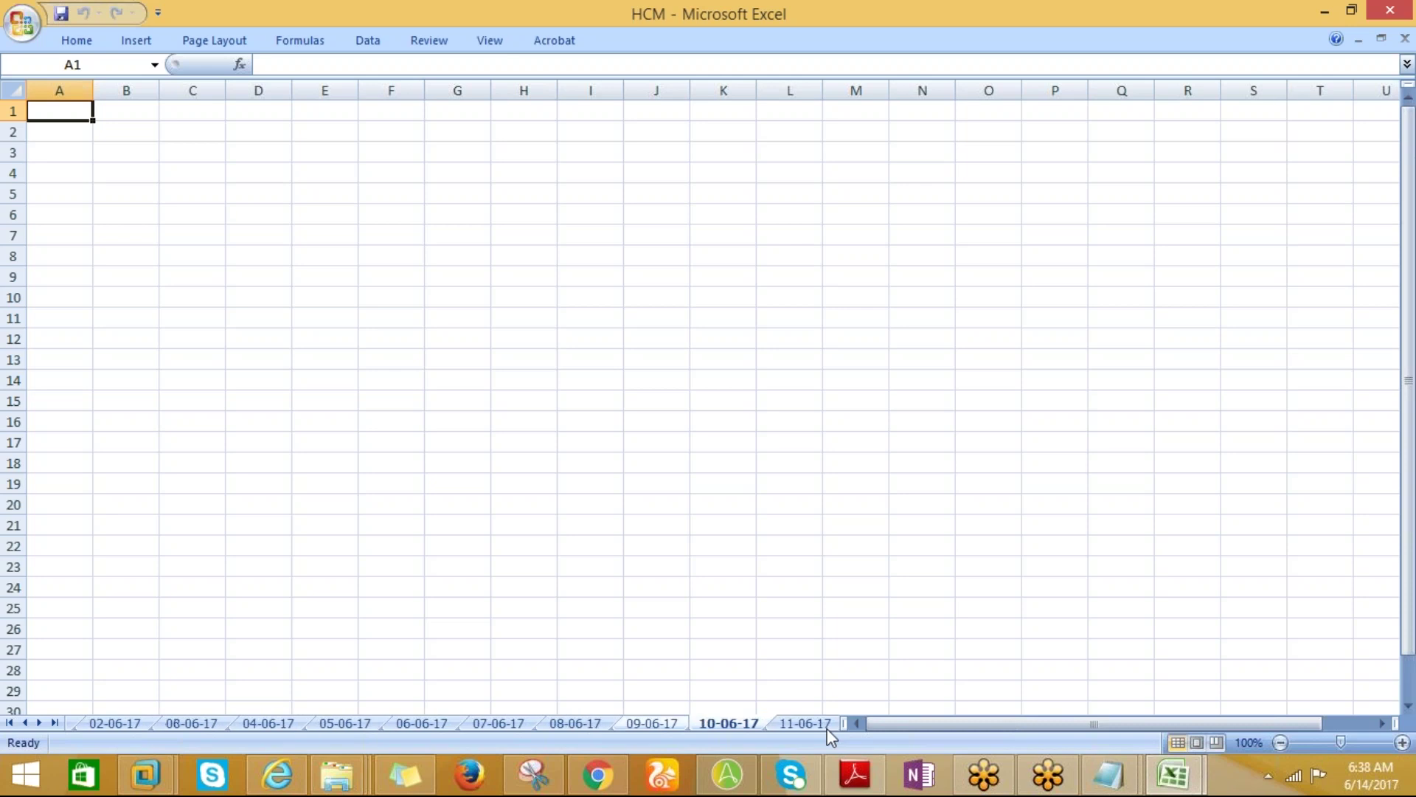
key(ctrl+Page_Up)
key(ctrl+Page_Up)
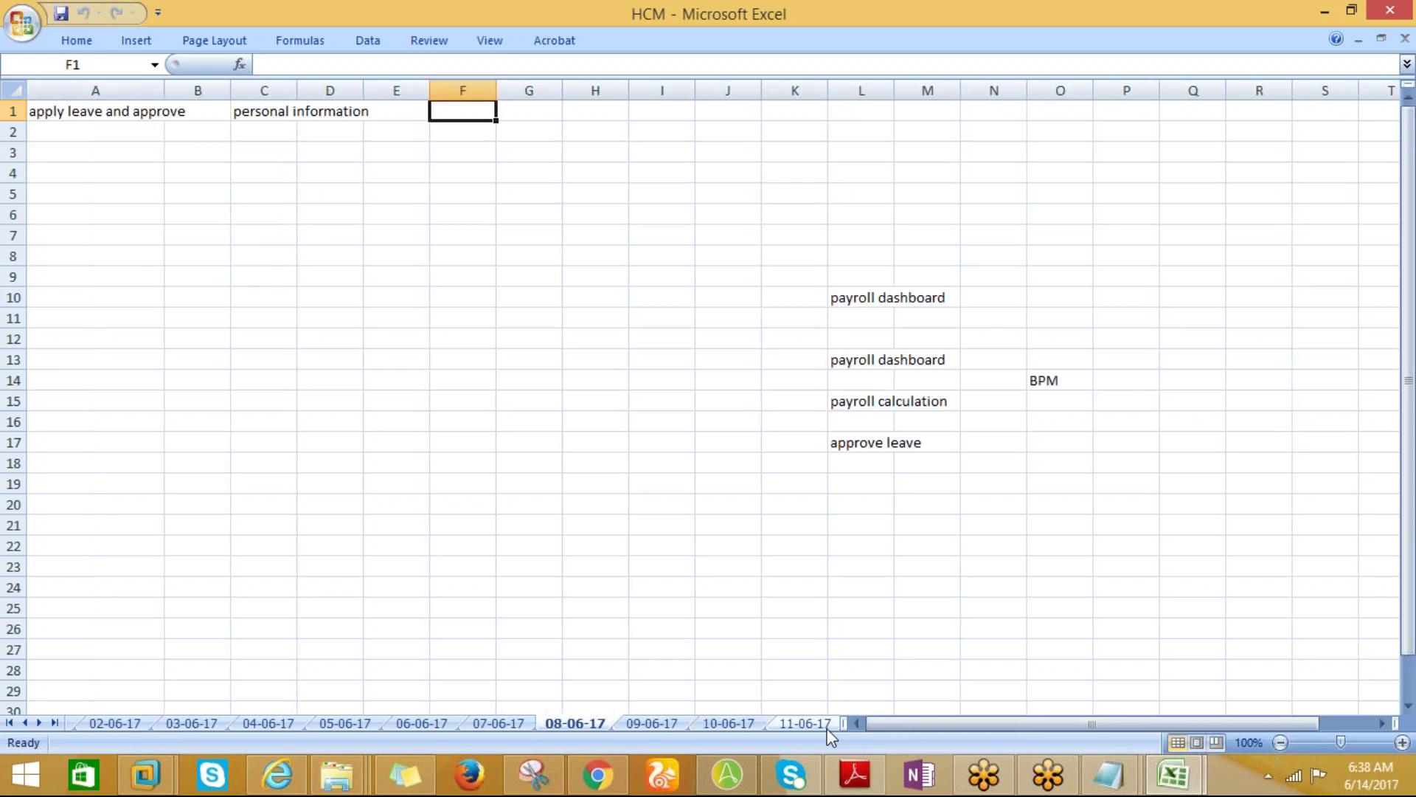
key(ctrl+Page_Down)
key(ctrl+Page_Down)
key(ctrl+Page_Up)
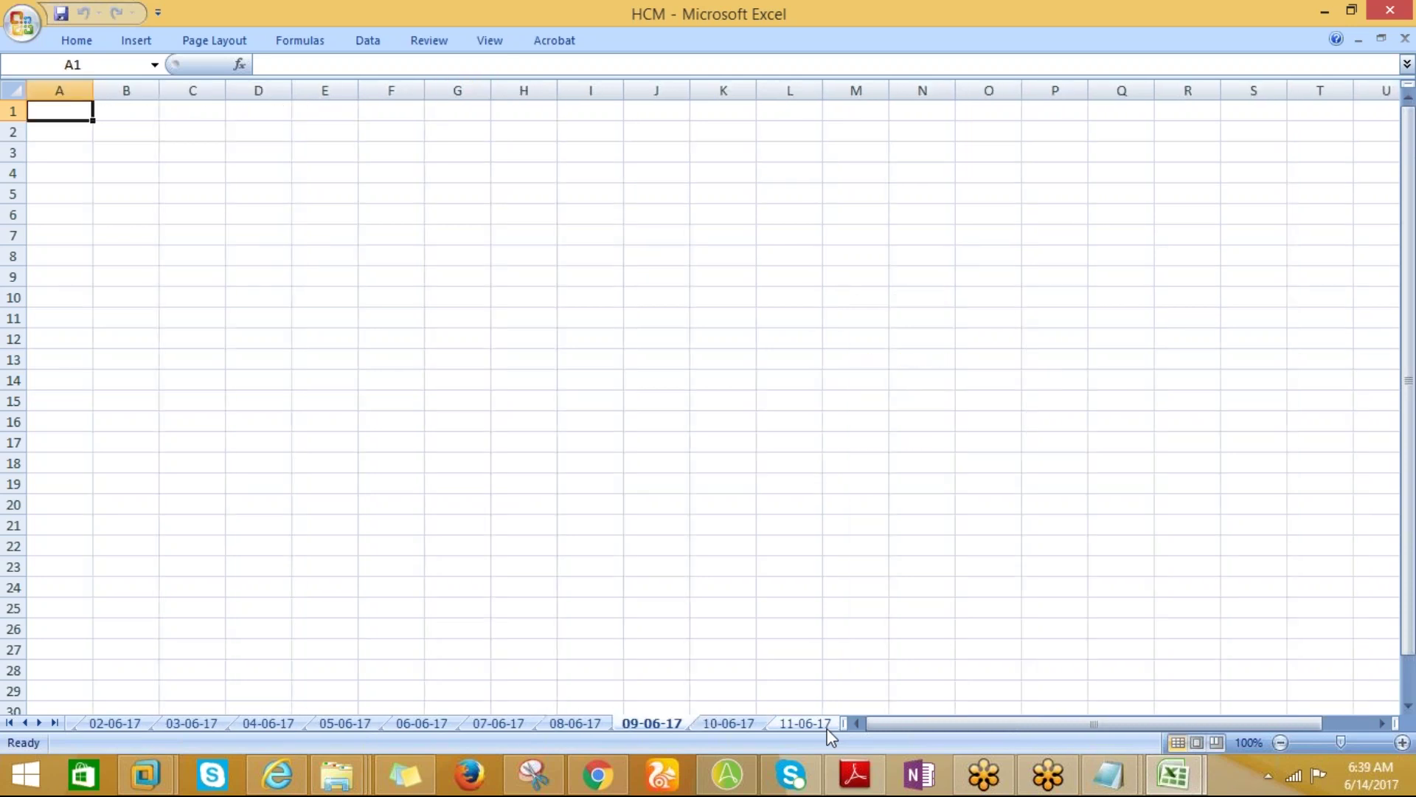
key(ctrl+Page_Up)
key(ctrl+Page_Up)
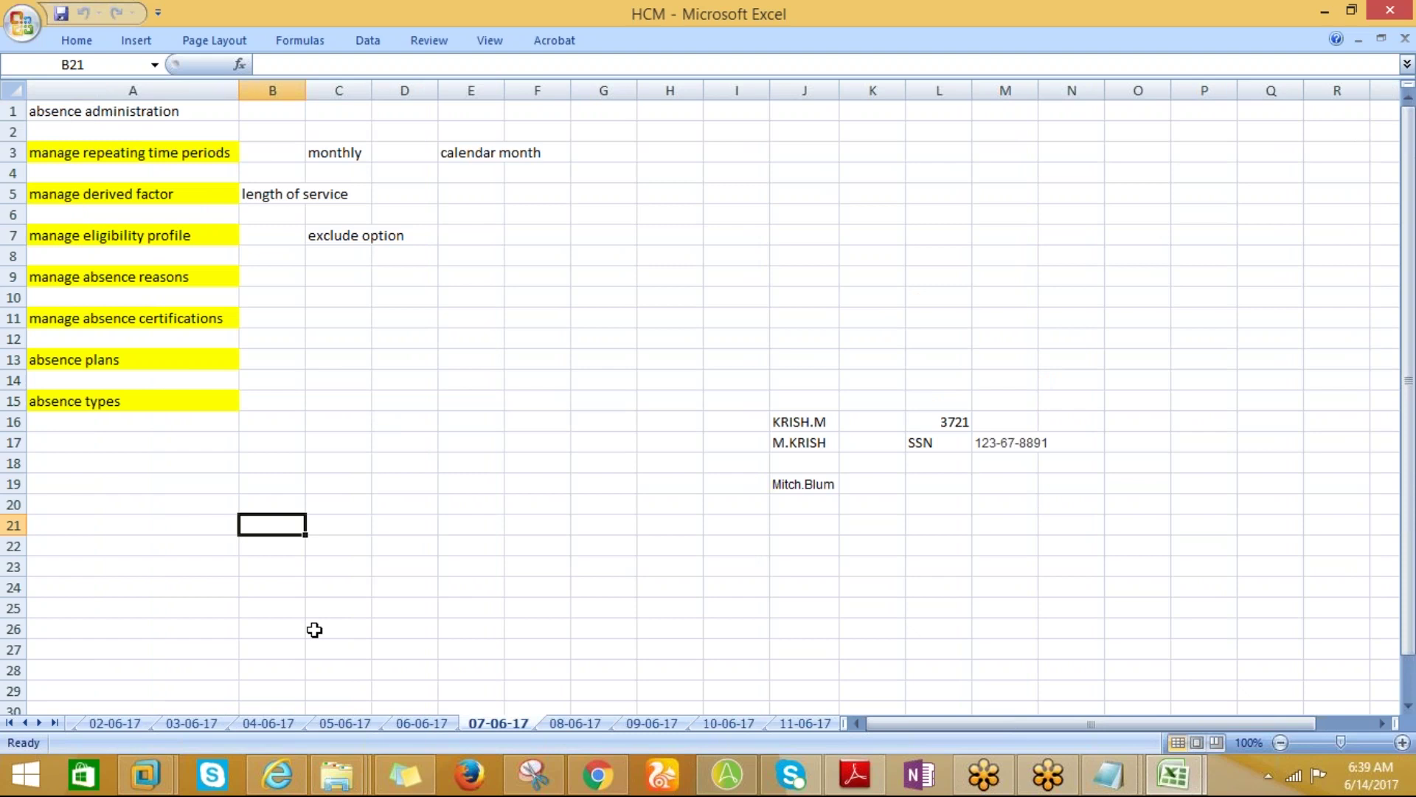
Check the empty 05-06-17 and 06-06-17 sheets, then settle on the 08-06-17 payroll notes.
click(413, 721)
click(496, 723)
click(420, 722)
click(353, 722)
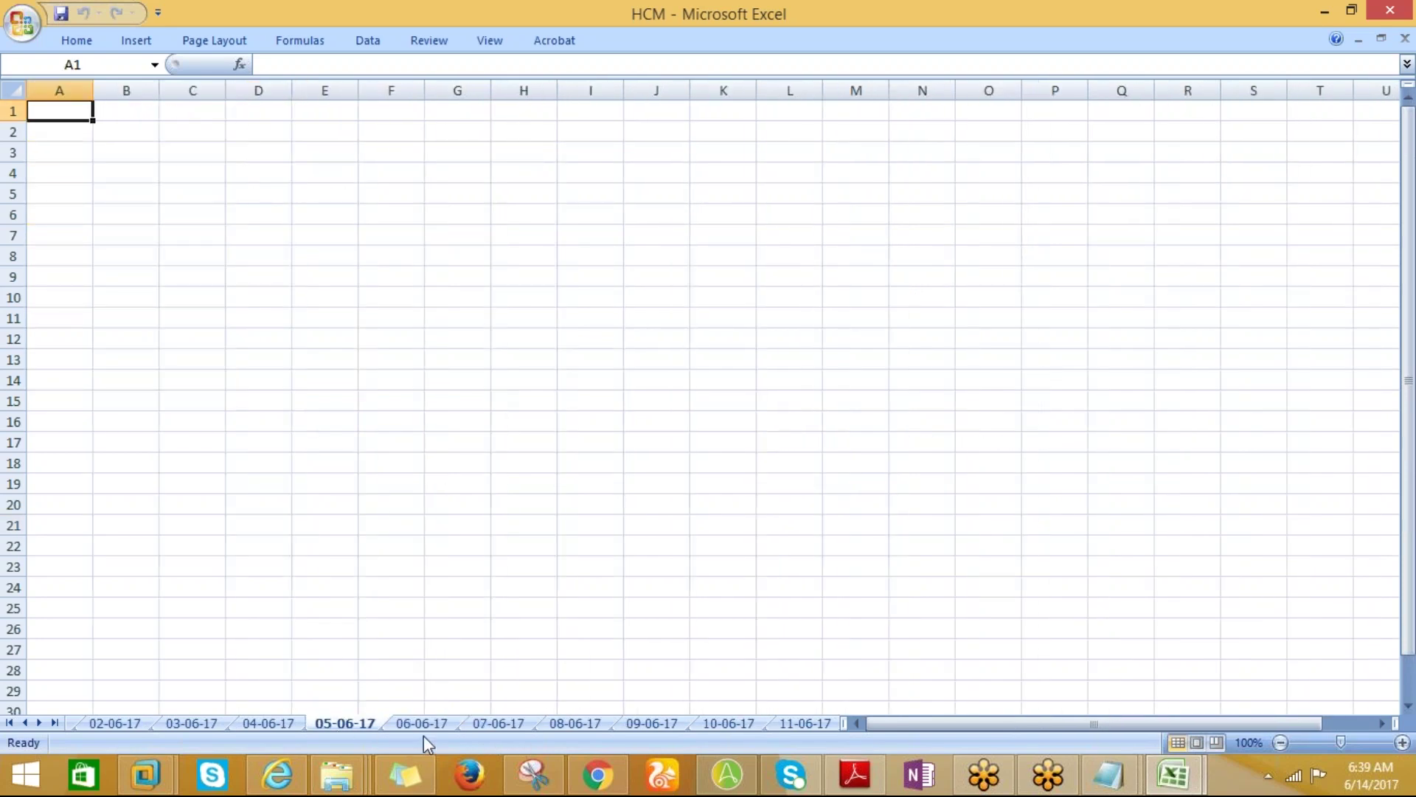
click(422, 722)
click(493, 723)
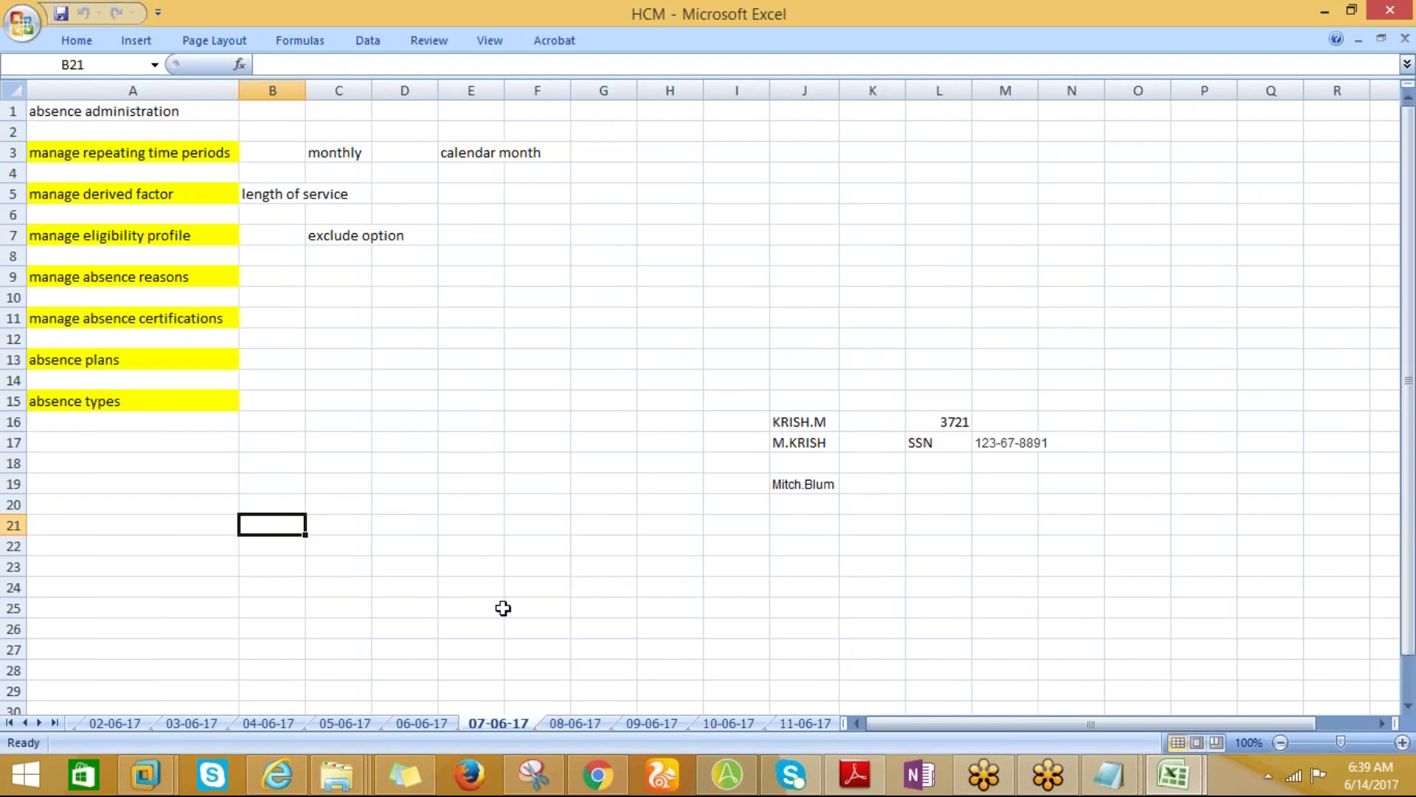
click(569, 723)
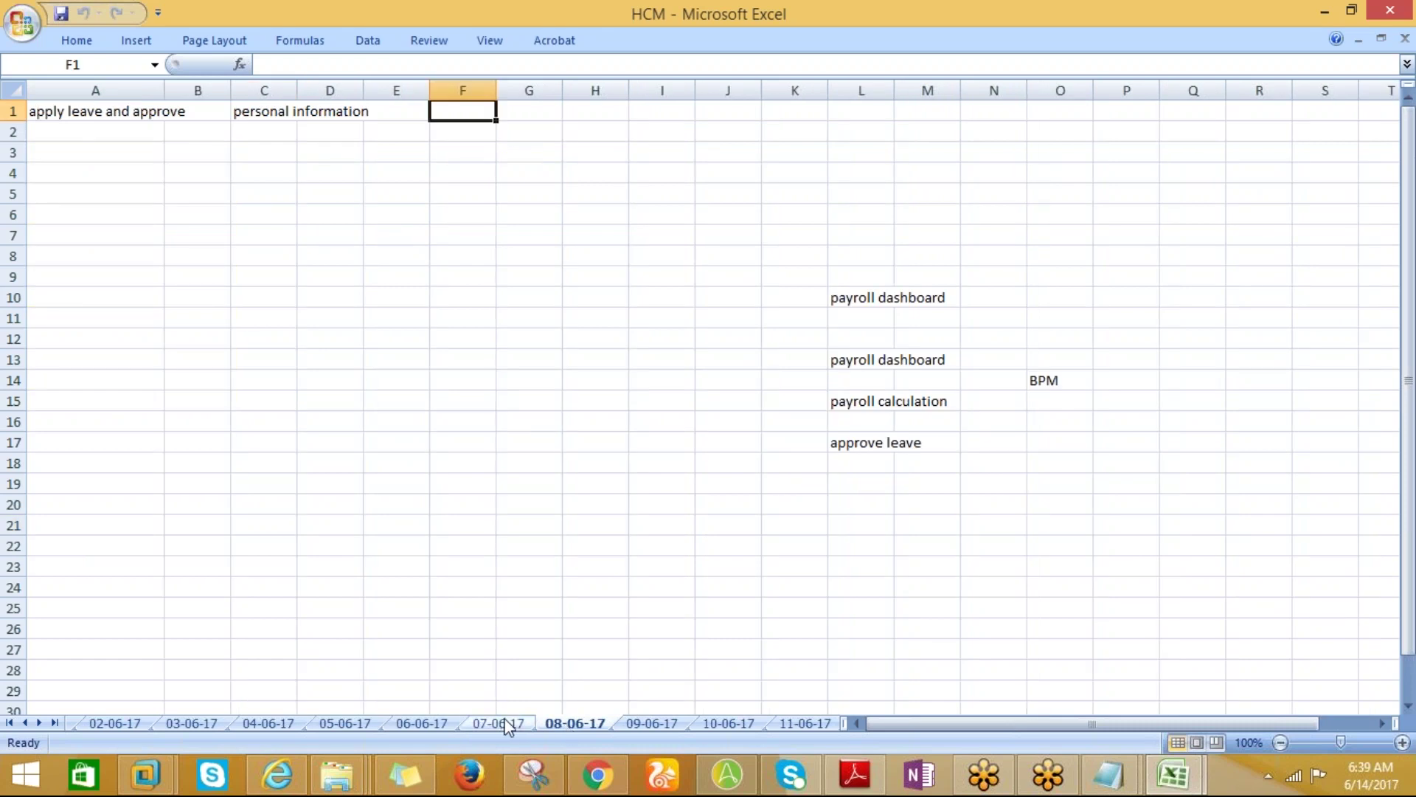
Go to the Oracle HCM home page in Chrome and show Navigator work areas down to My Workforce.
click(598, 775)
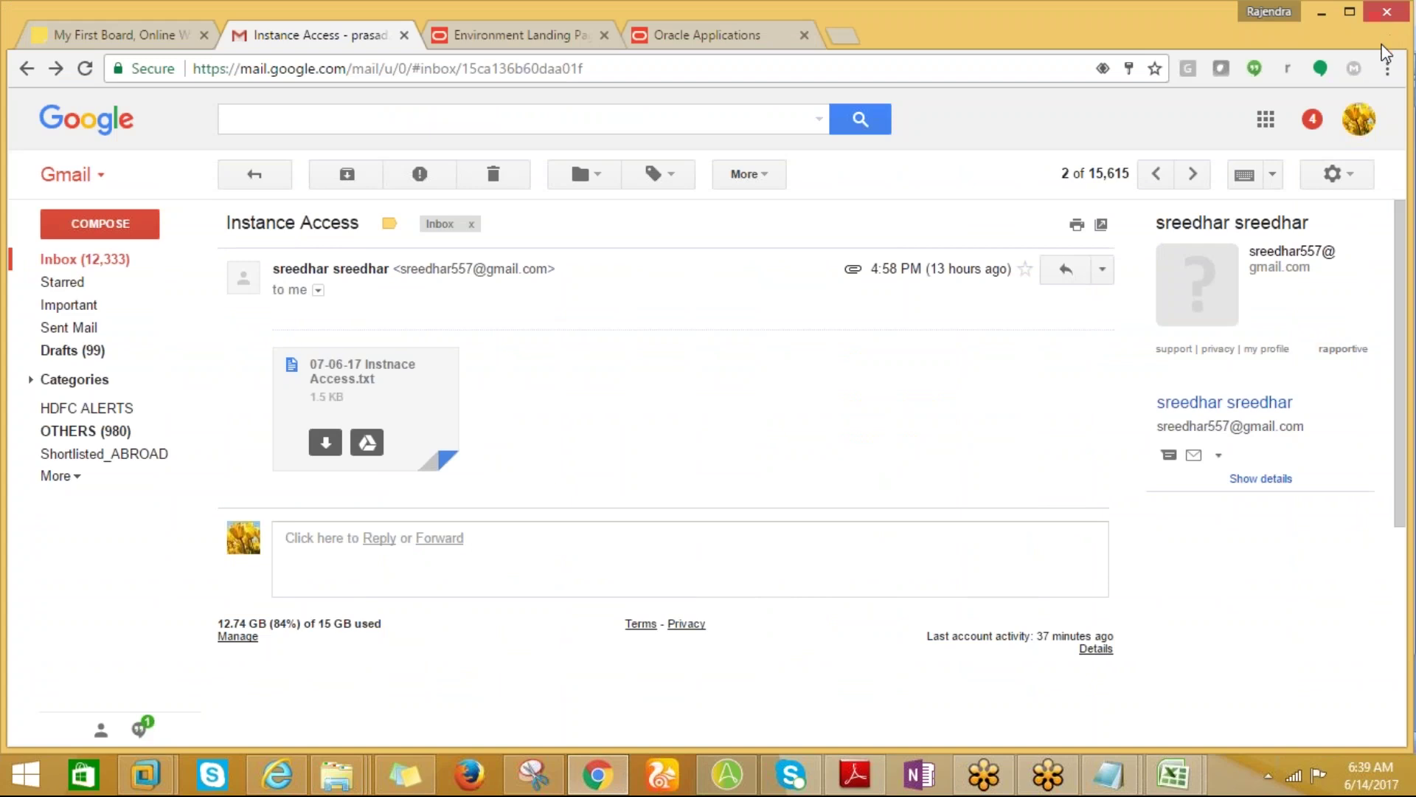
click(494, 39)
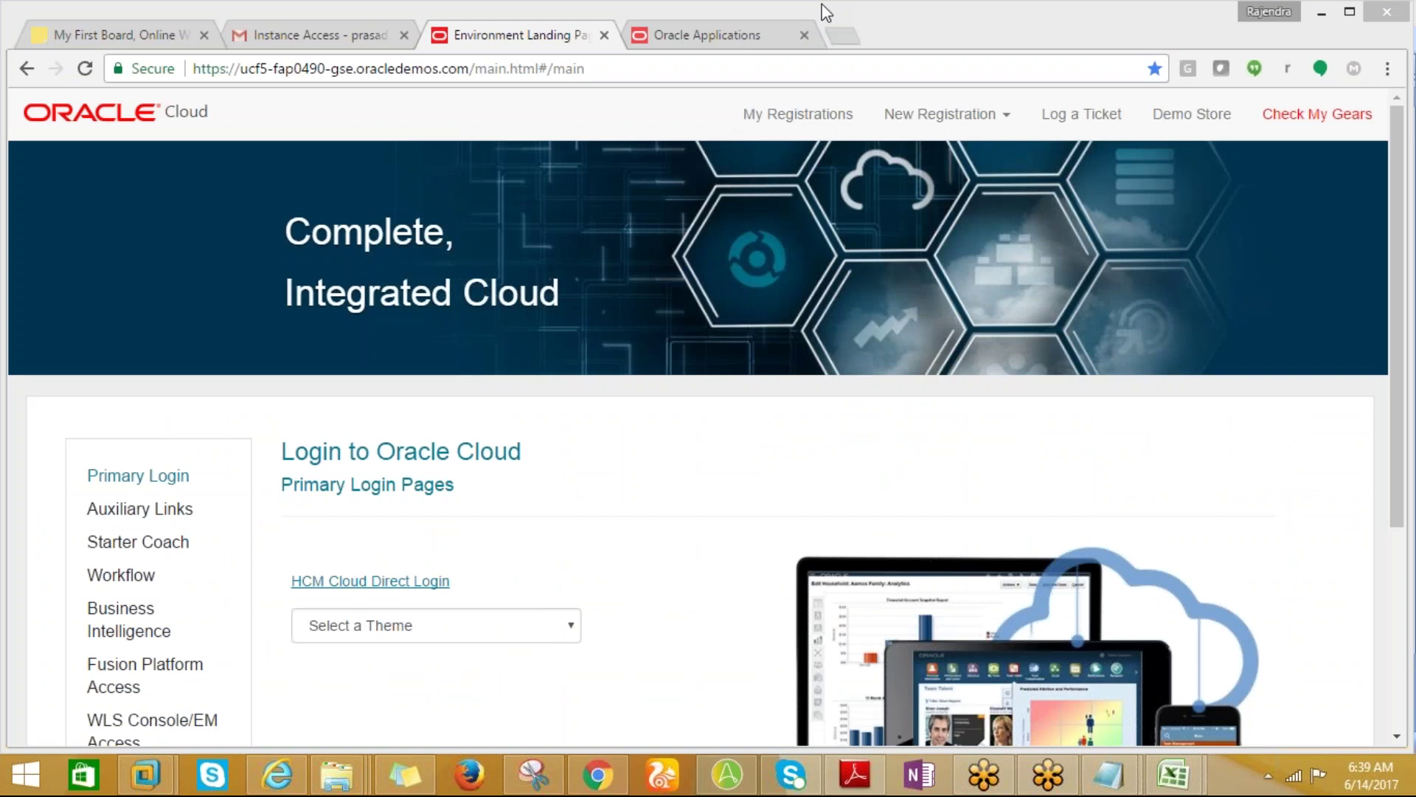
click(675, 37)
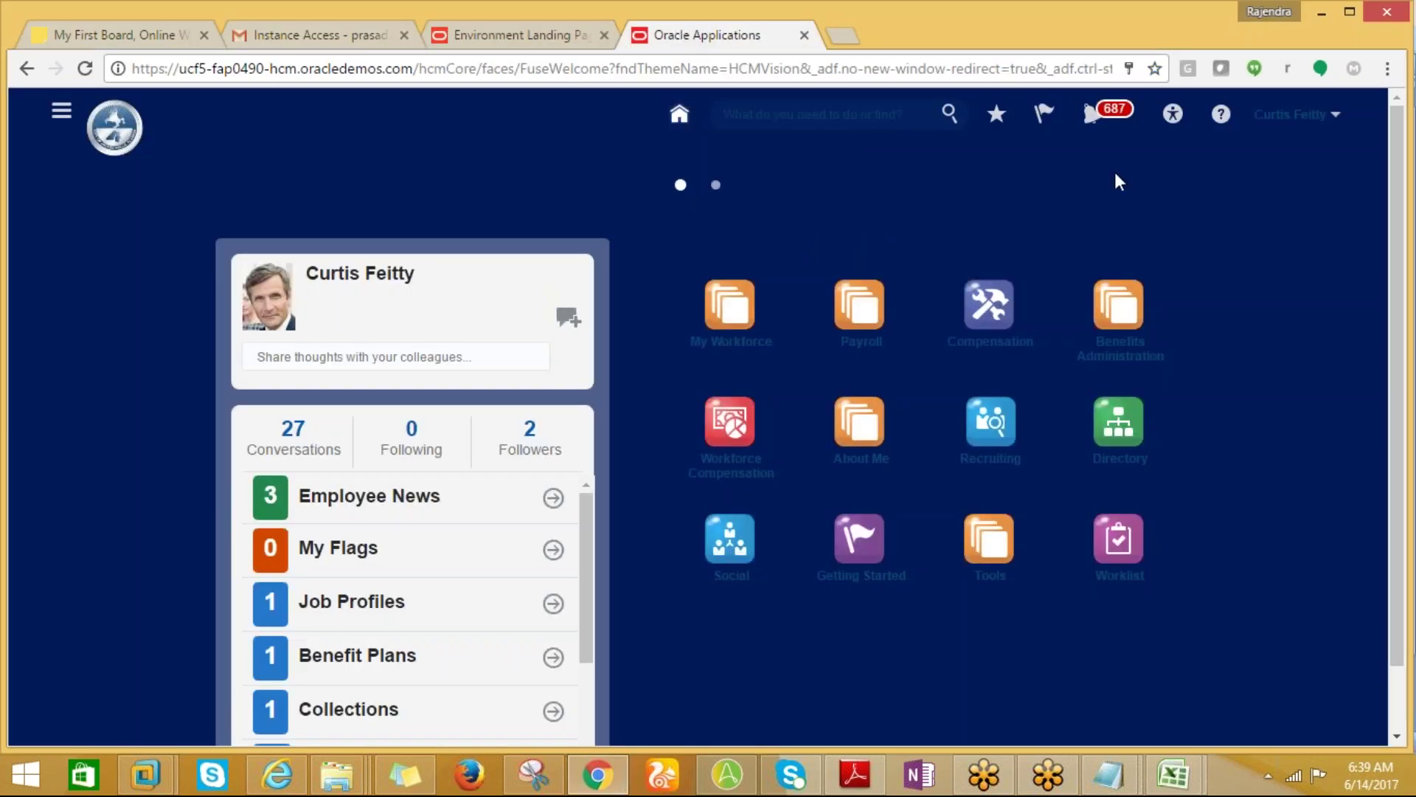
click(61, 110)
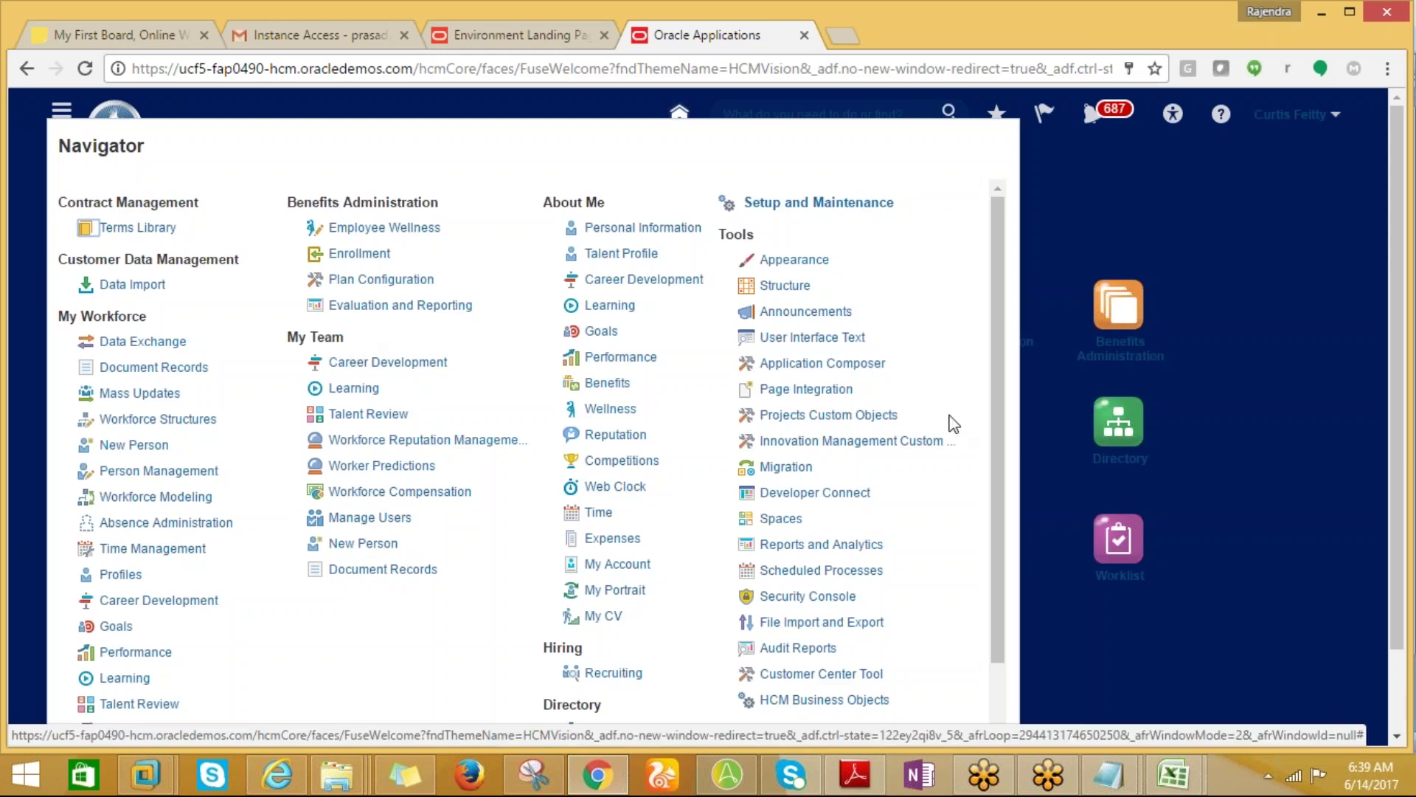
drag(1005, 380, 1005, 412)
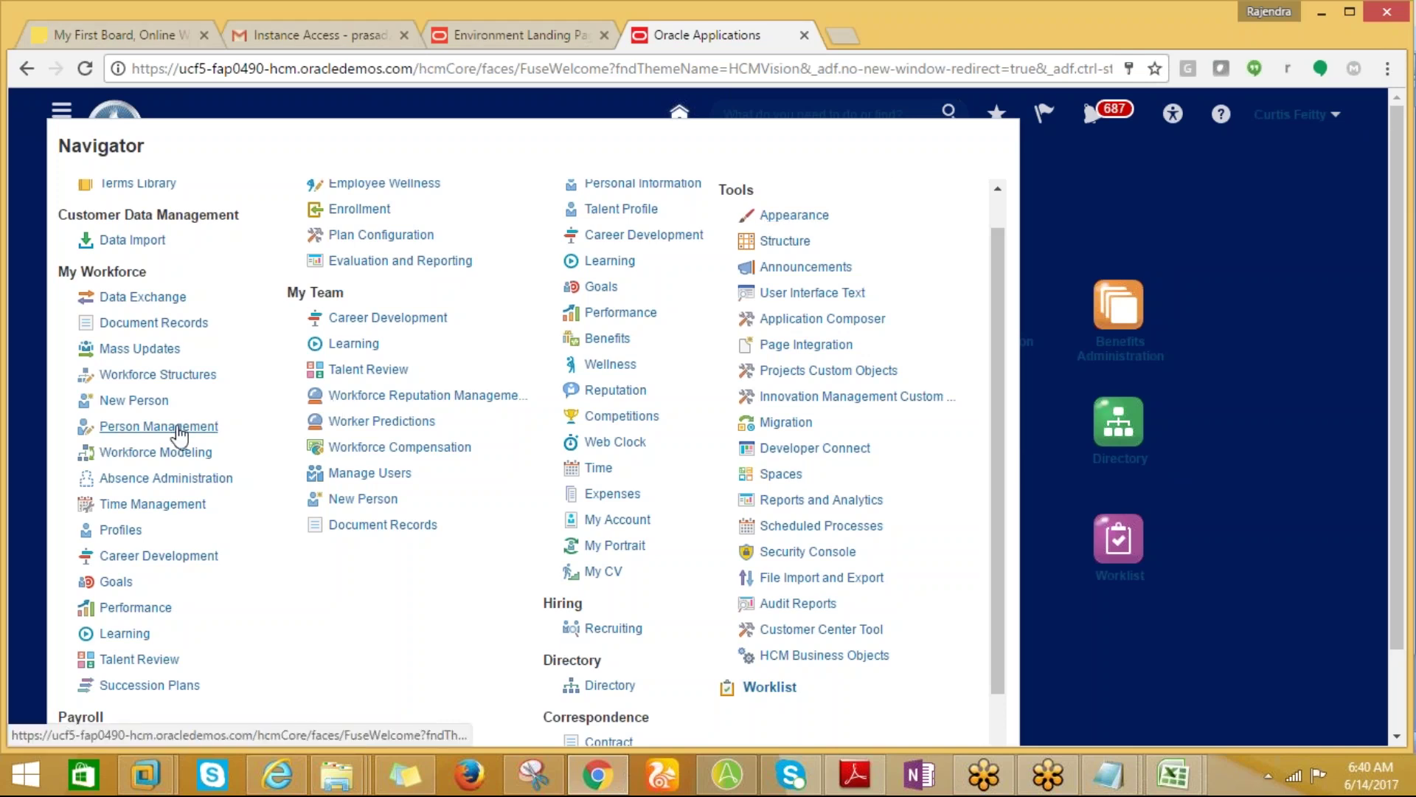
Start Hire an Employee from the New Person work area's Tasks panel.
click(141, 403)
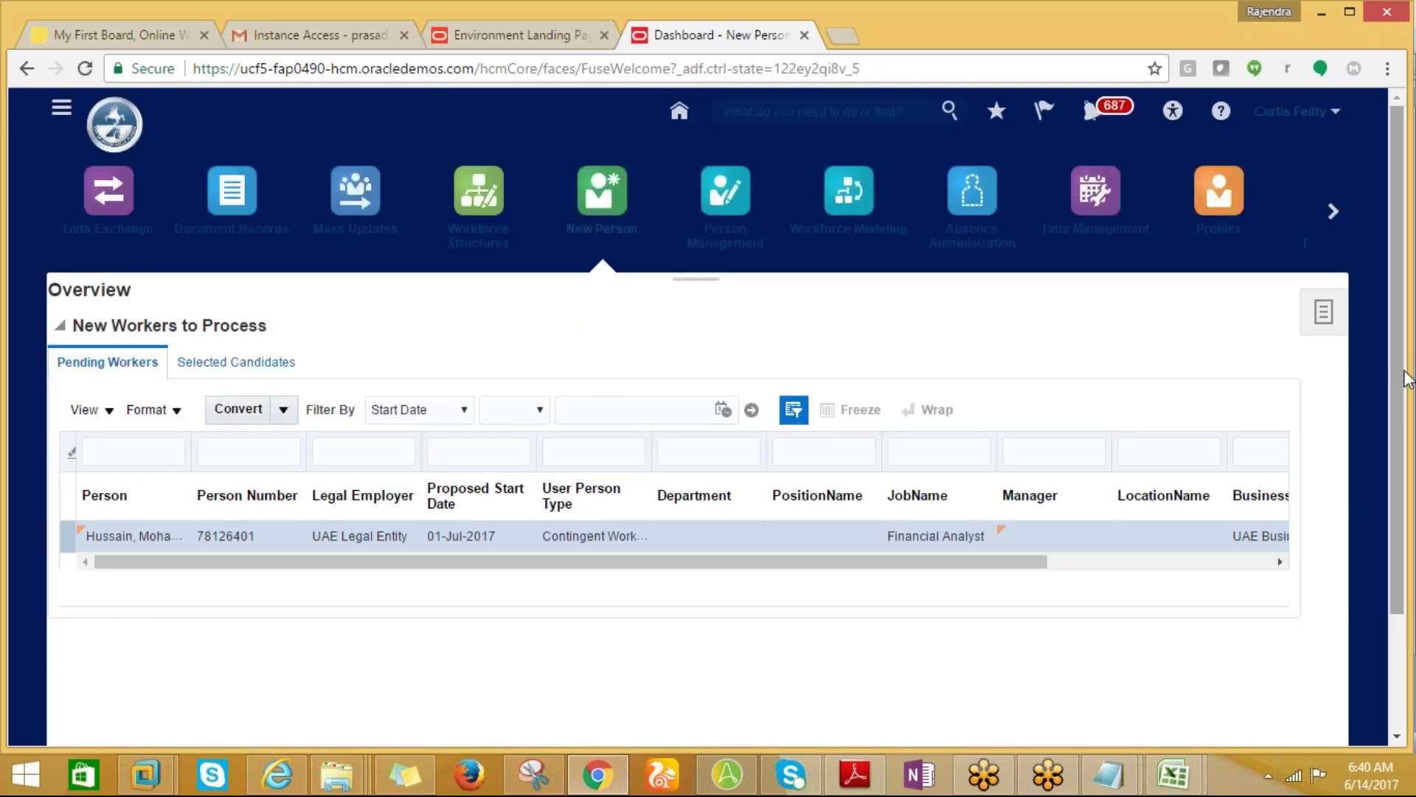
key(ctrl+a)
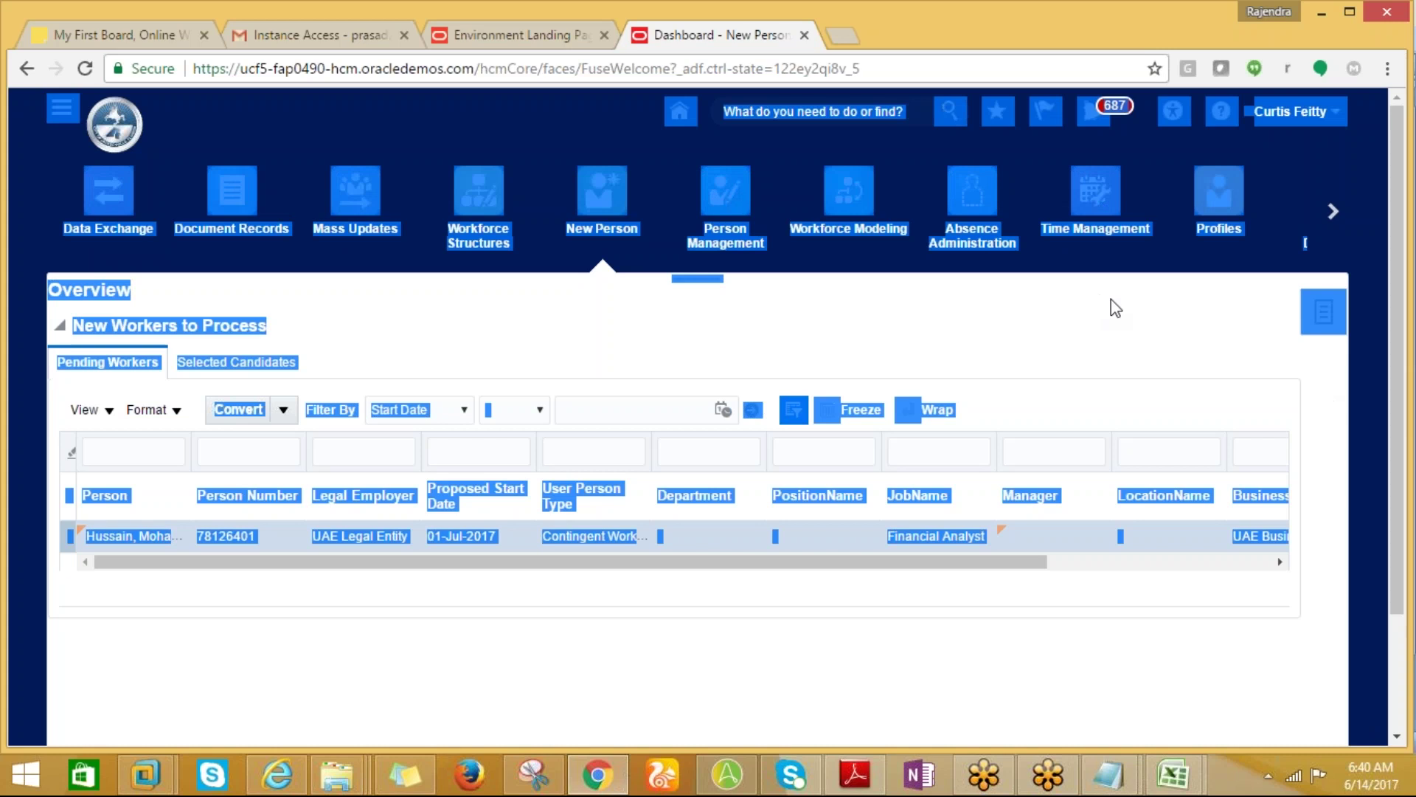
click(1308, 514)
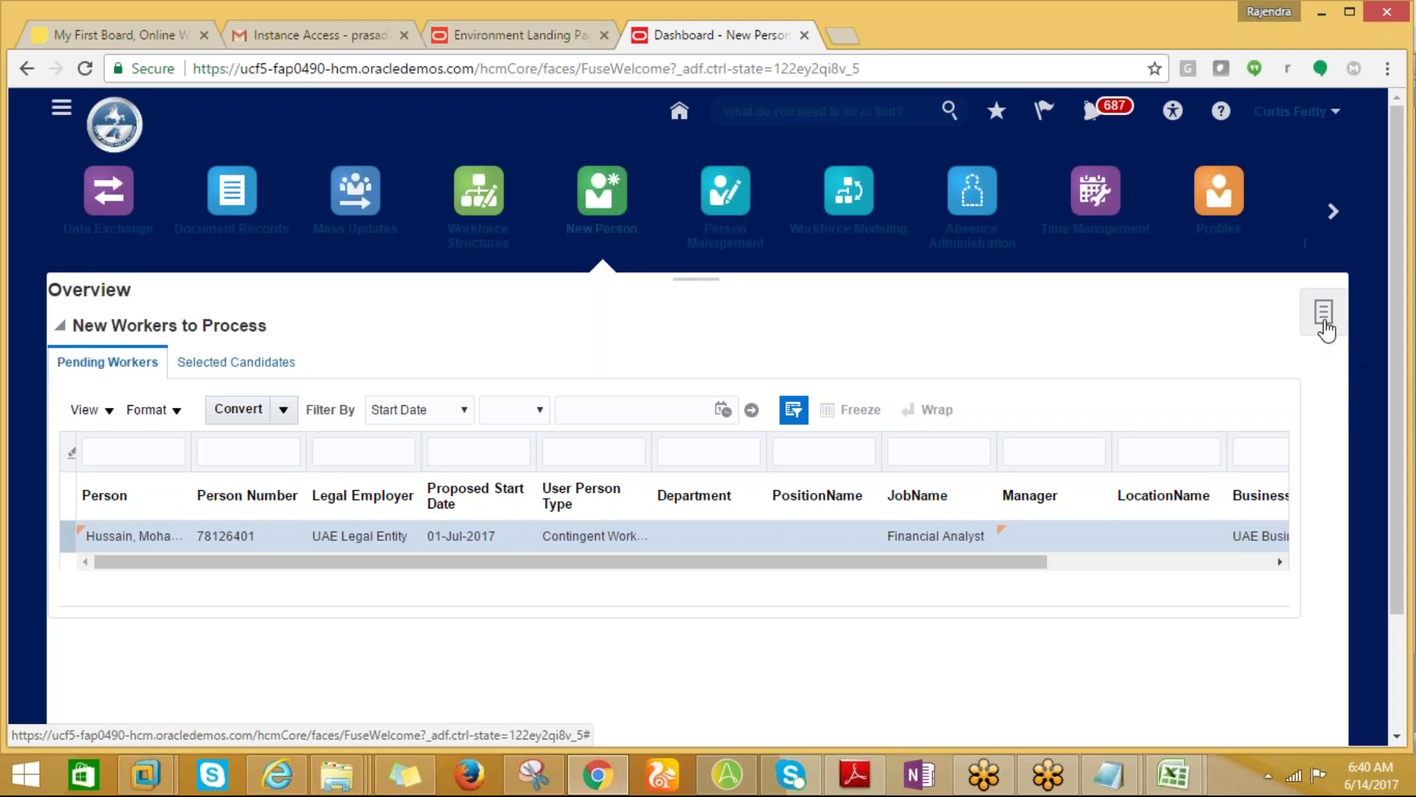
click(1325, 323)
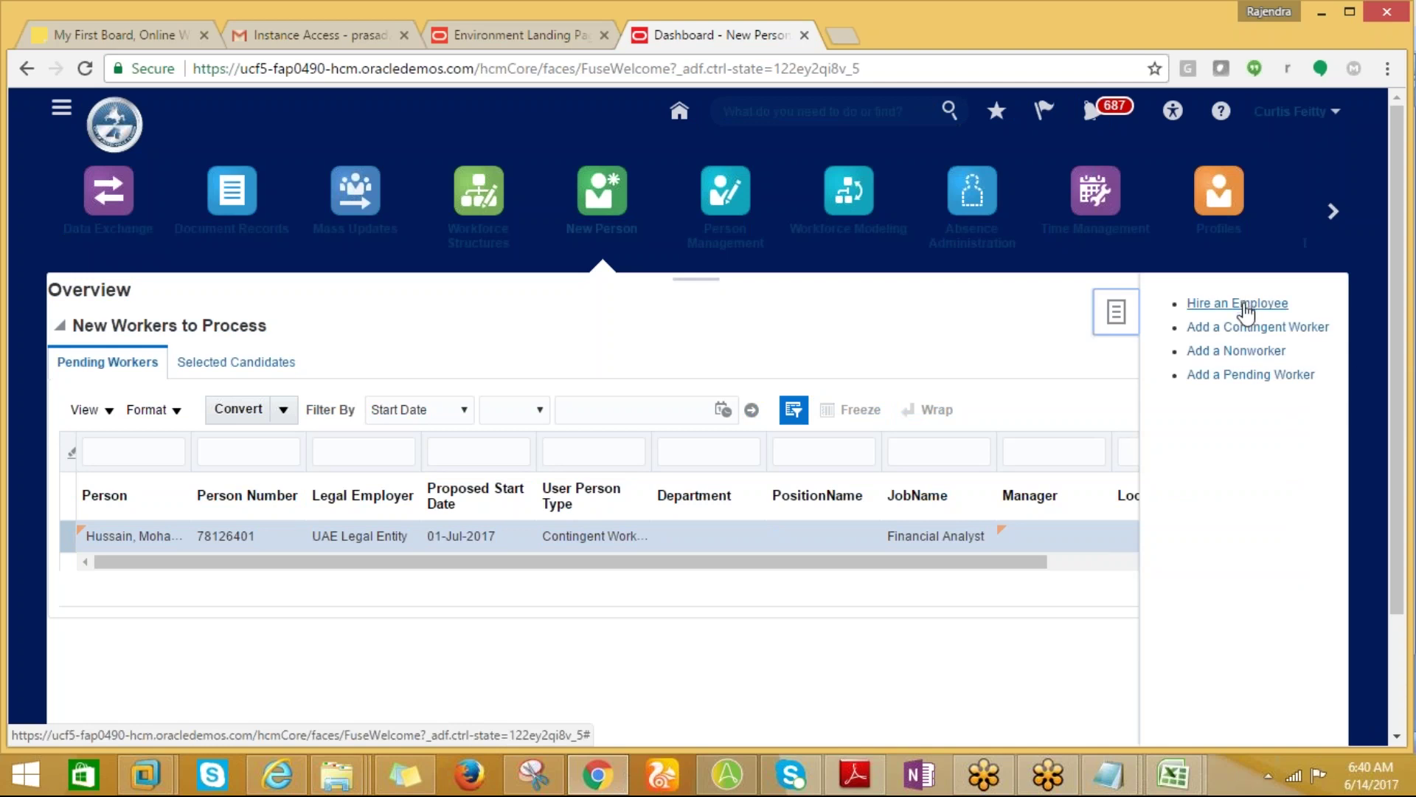
click(1246, 311)
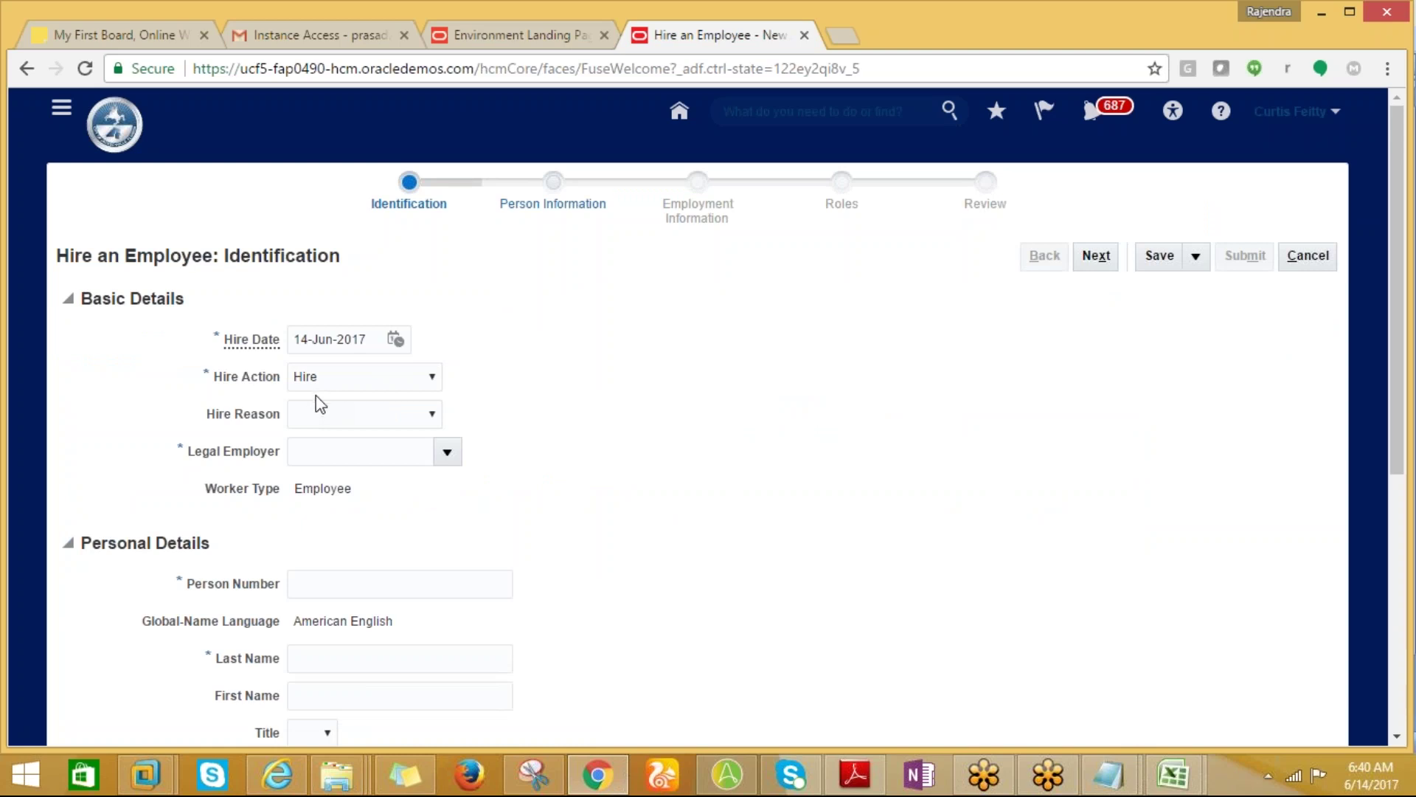
Choose hire reason 'Hire to fill vacant position' and legal employer US1 Legal Entity.
click(317, 420)
click(326, 451)
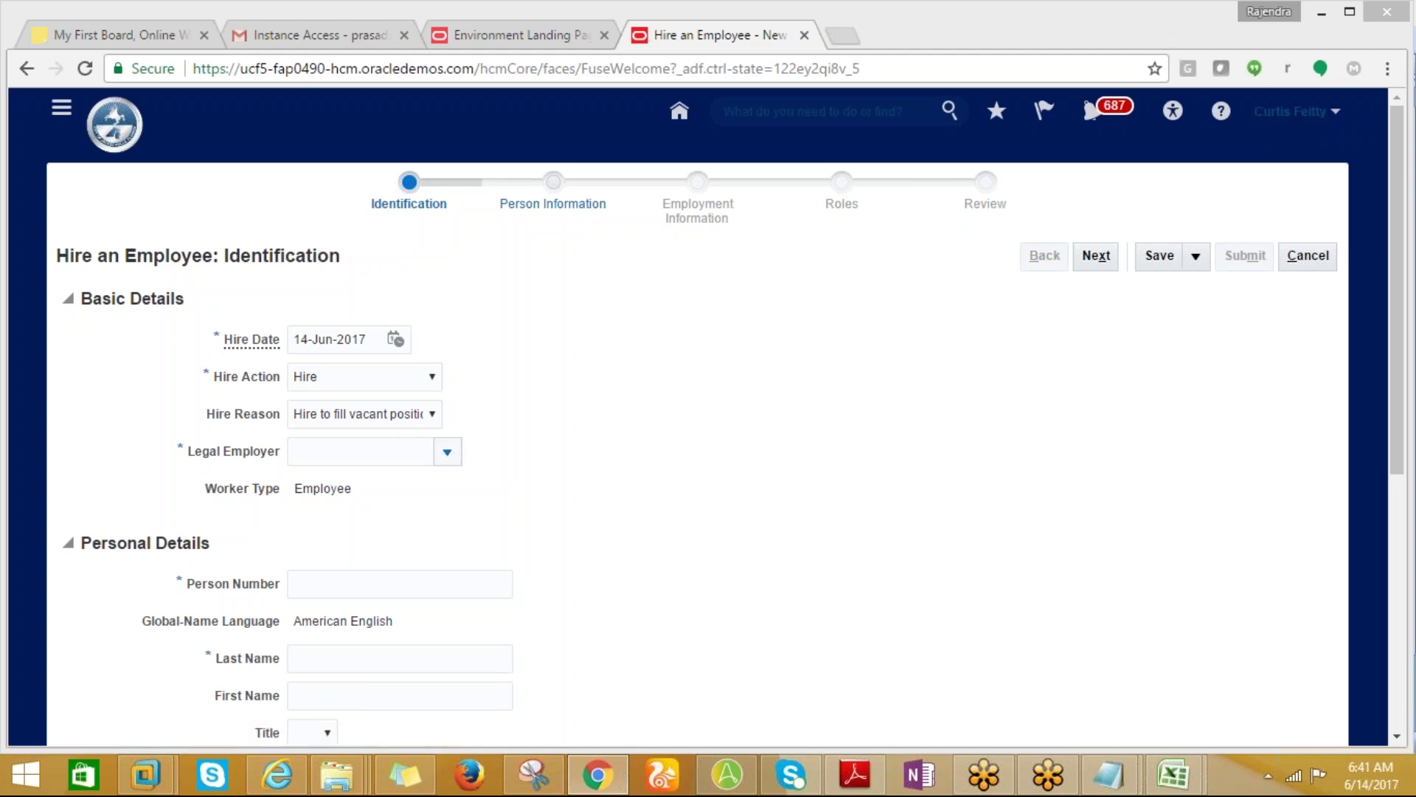
click(446, 453)
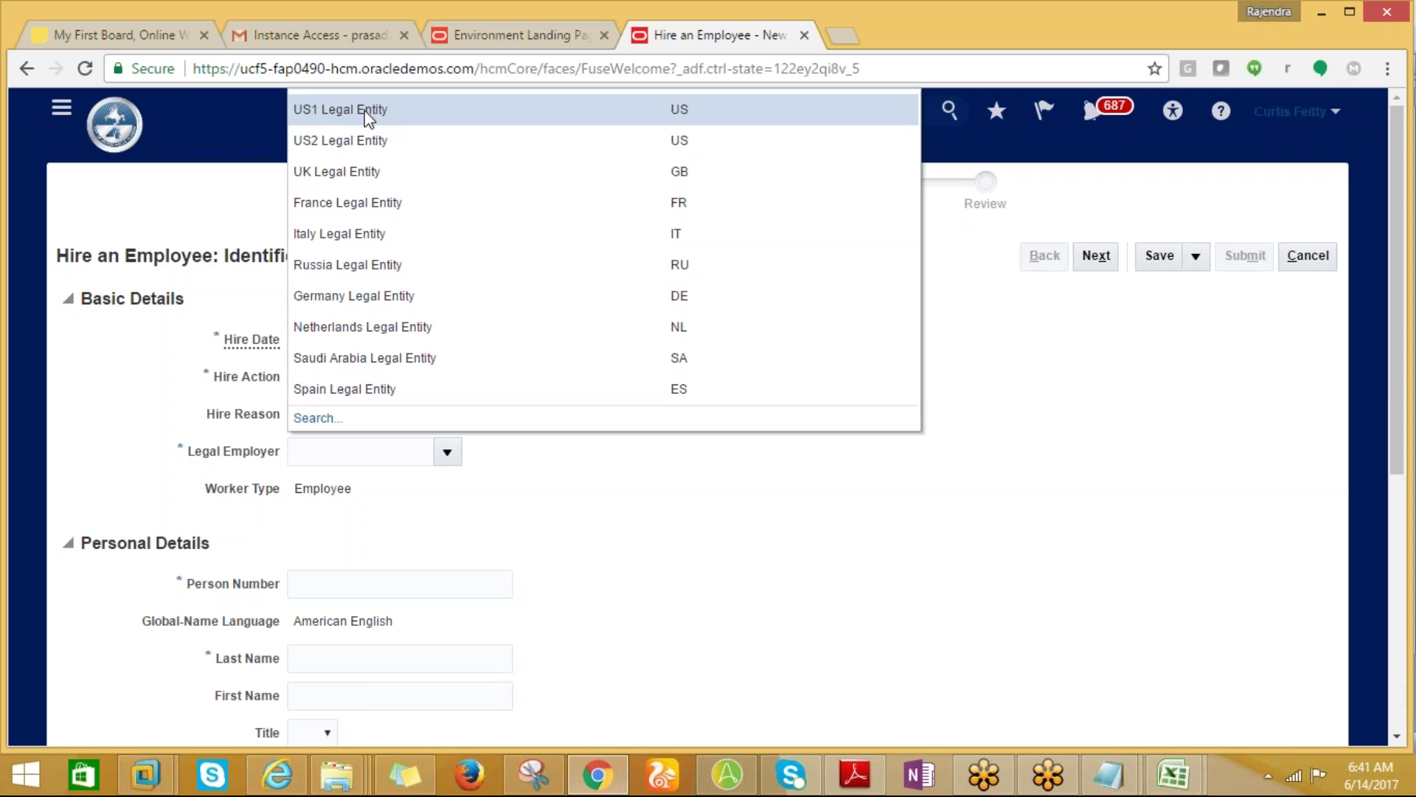
click(364, 117)
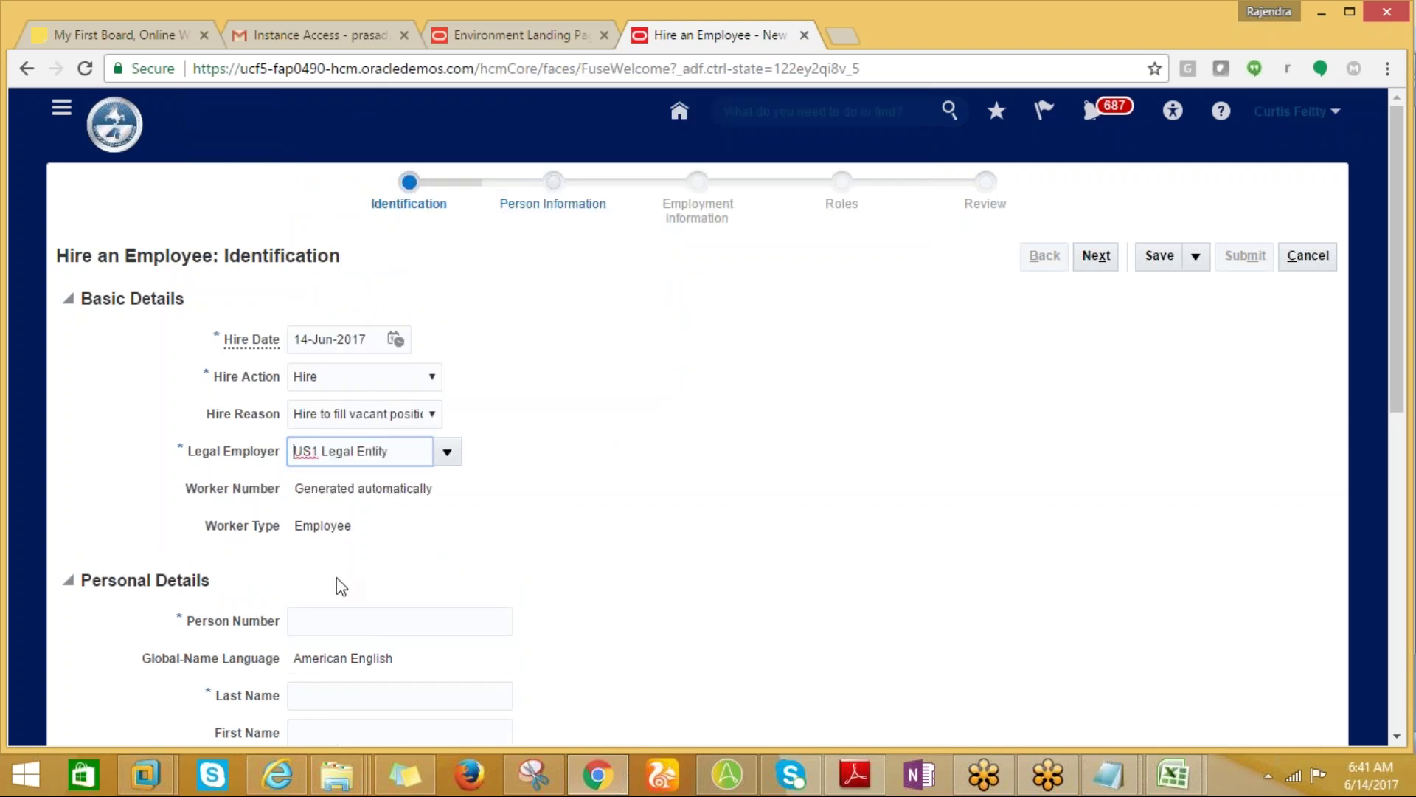
click(317, 623)
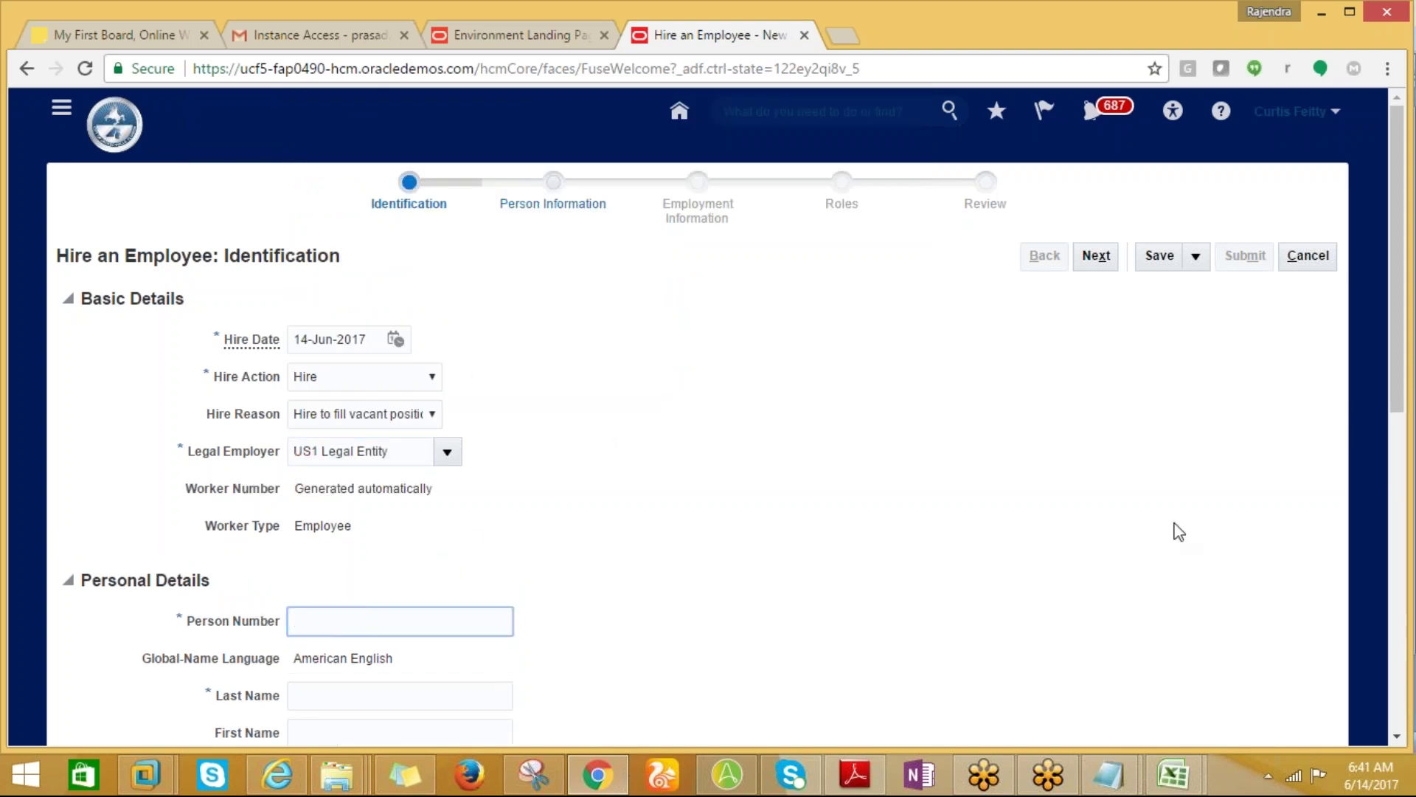
drag(1402, 402, 1404, 500)
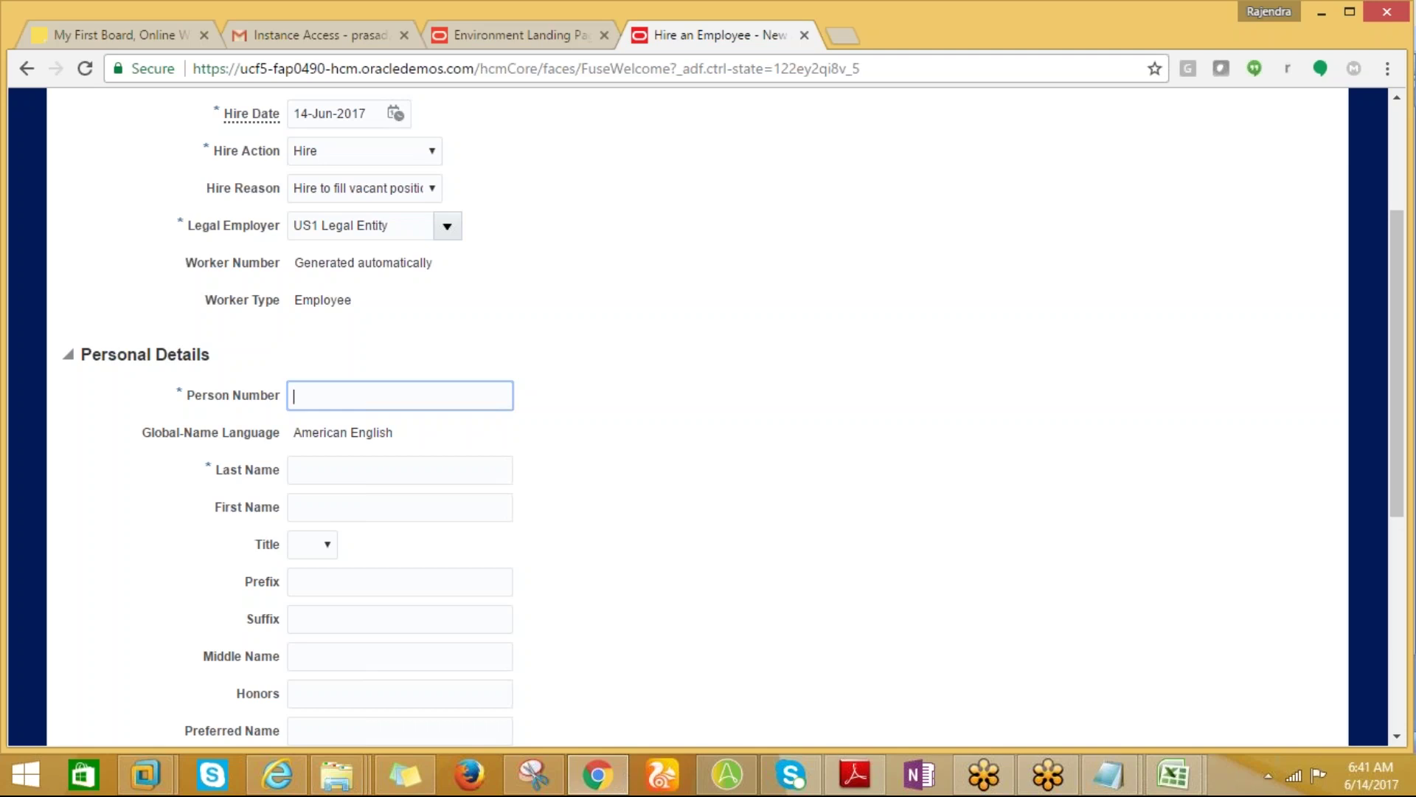
Enter the person number and the new hire's last and first names.
text(1234)
click(399, 470)
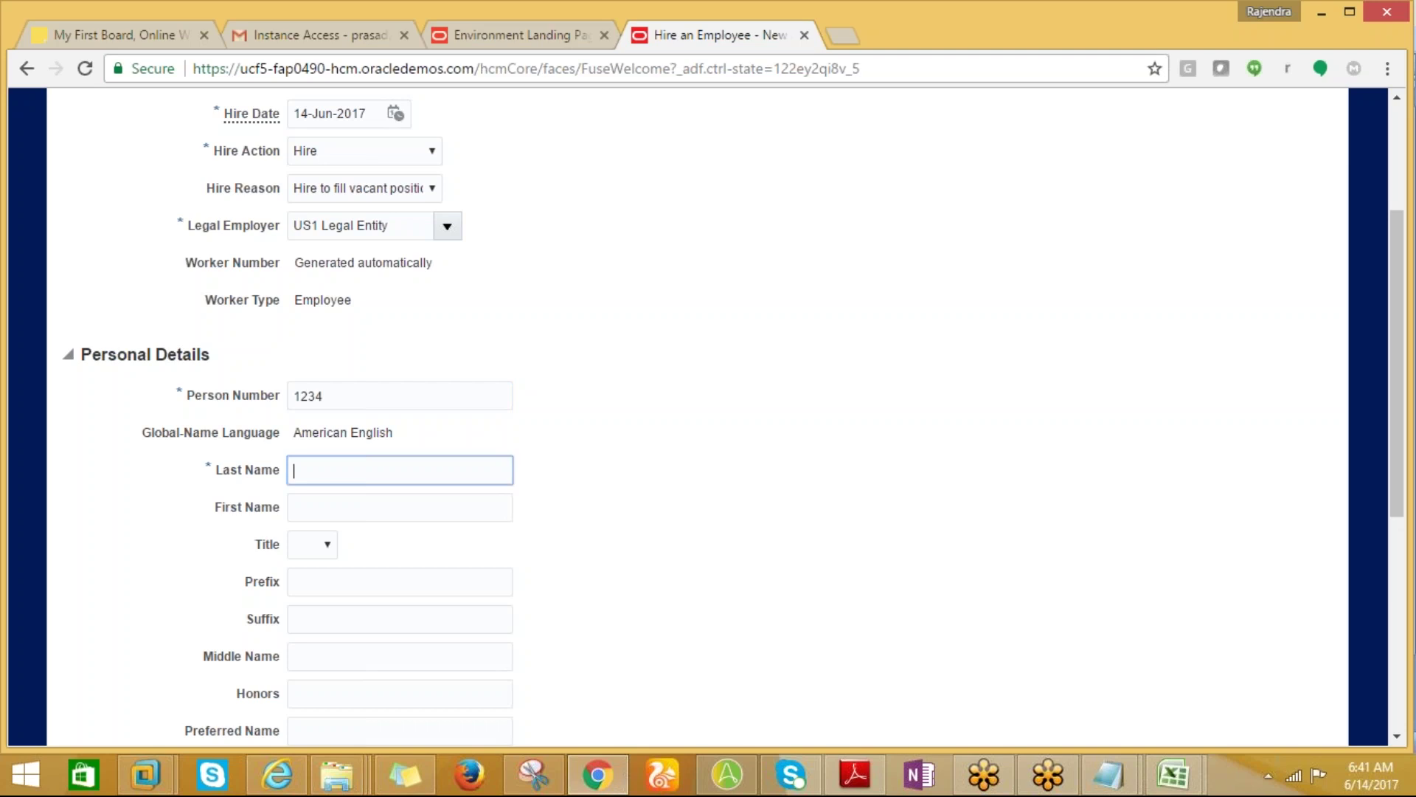
text(ANL)
click(399, 508)
text(USER)
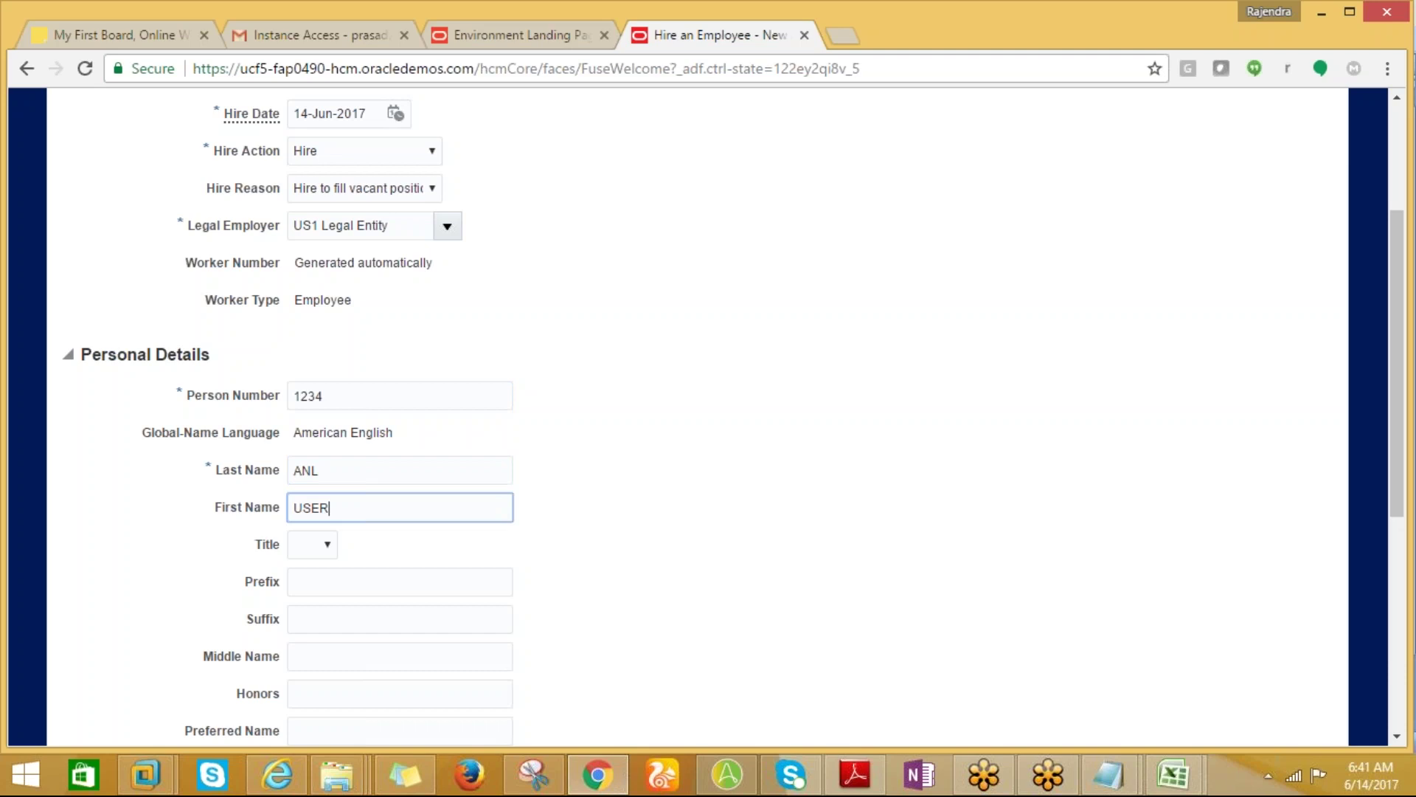
click(312, 544)
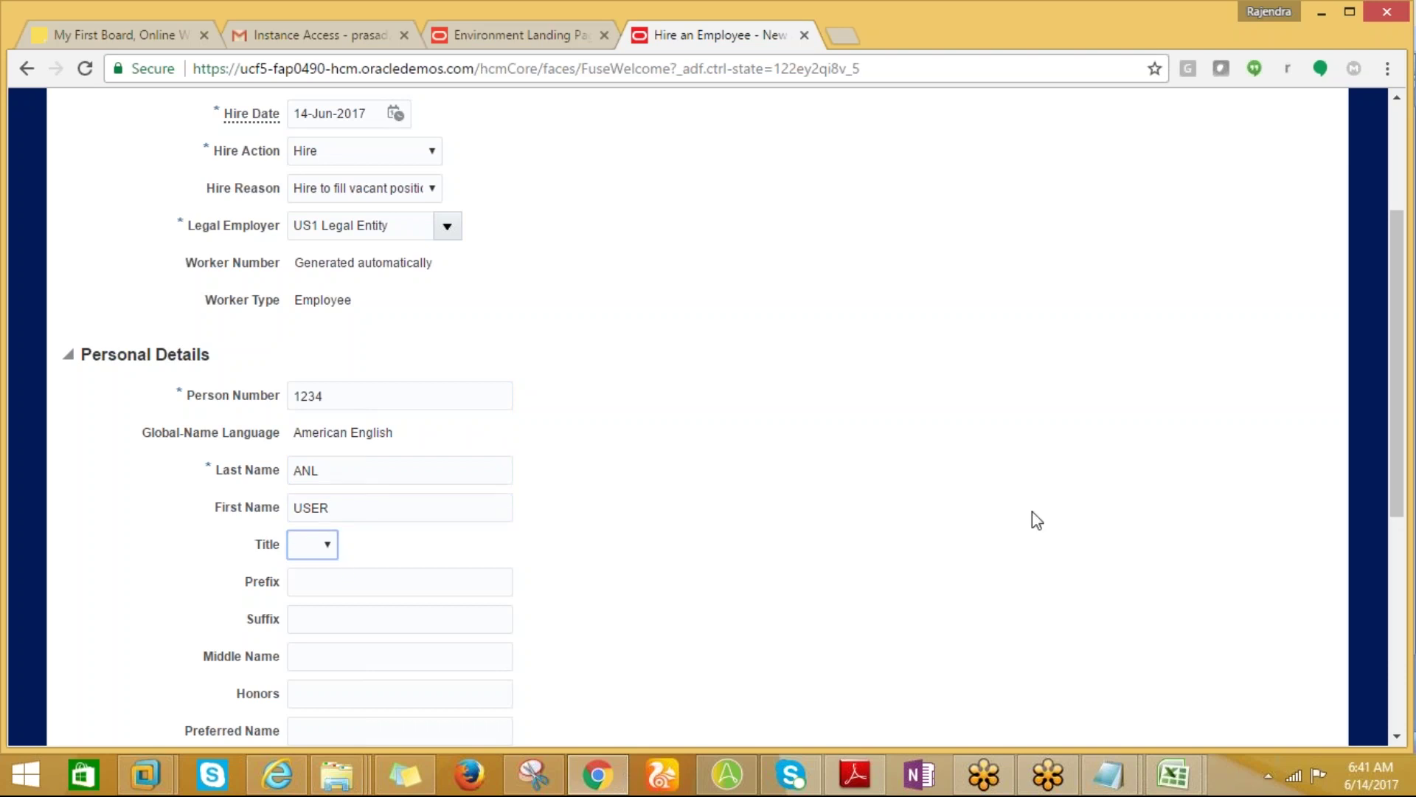
drag(1404, 446, 1404, 605)
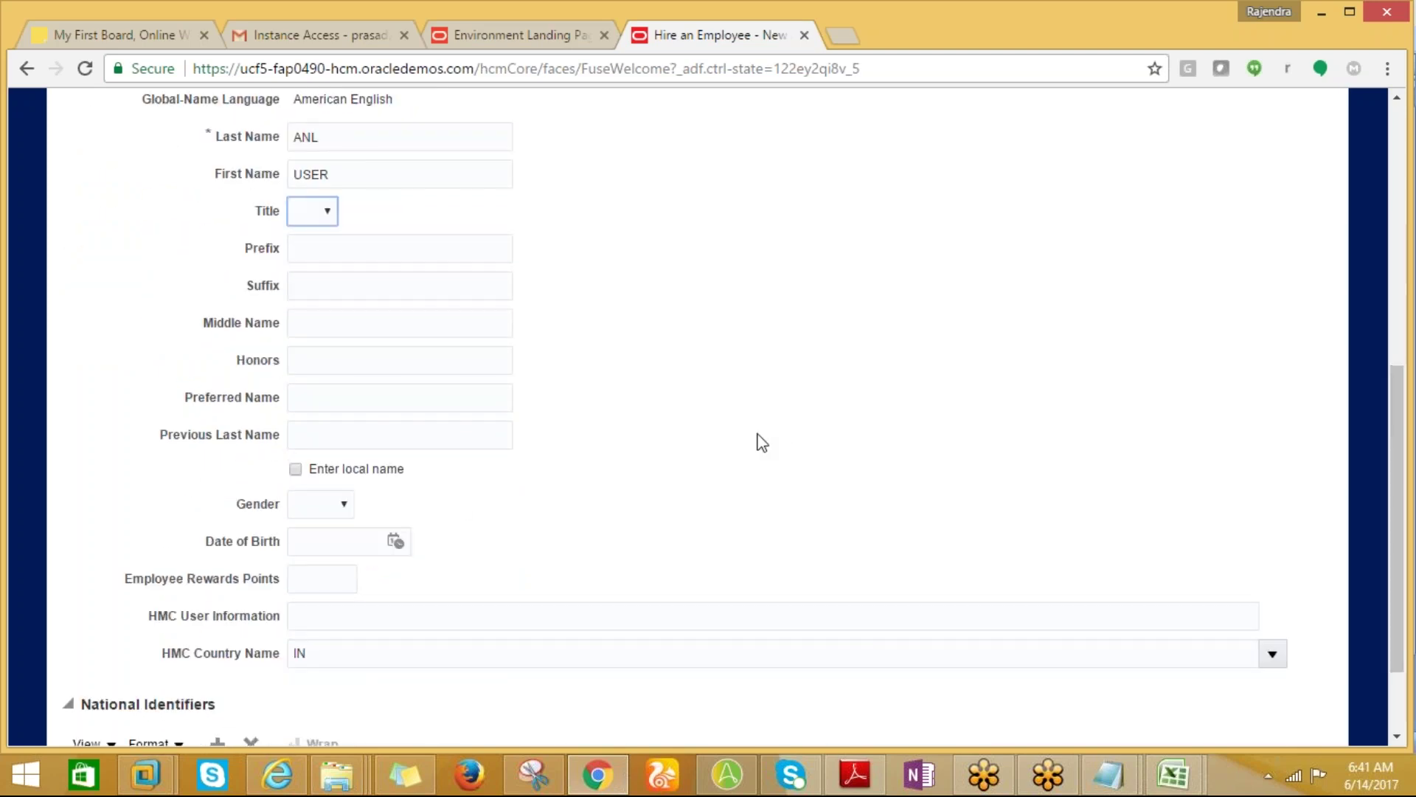
Set gender to Male and date of birth to 01/01/1980.
click(344, 505)
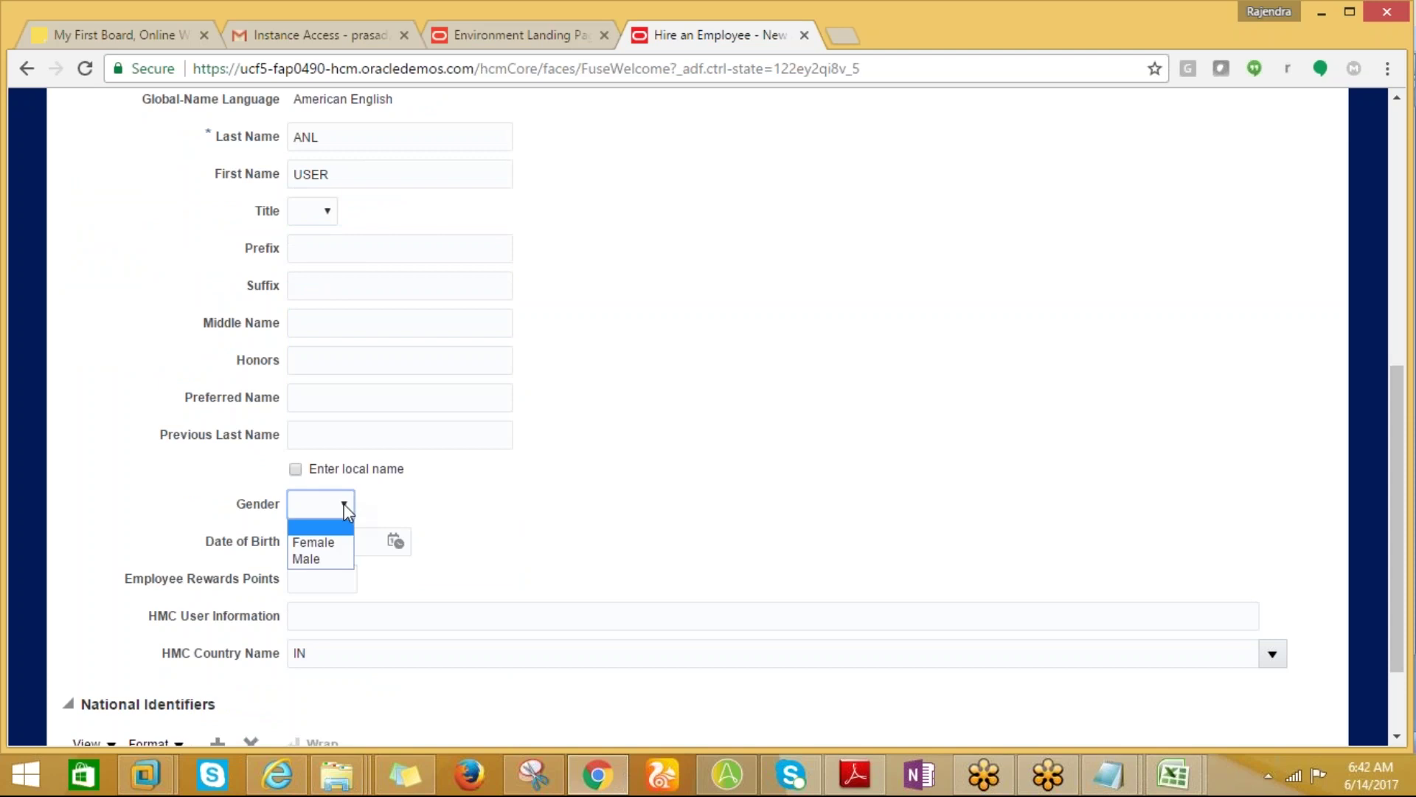
click(301, 560)
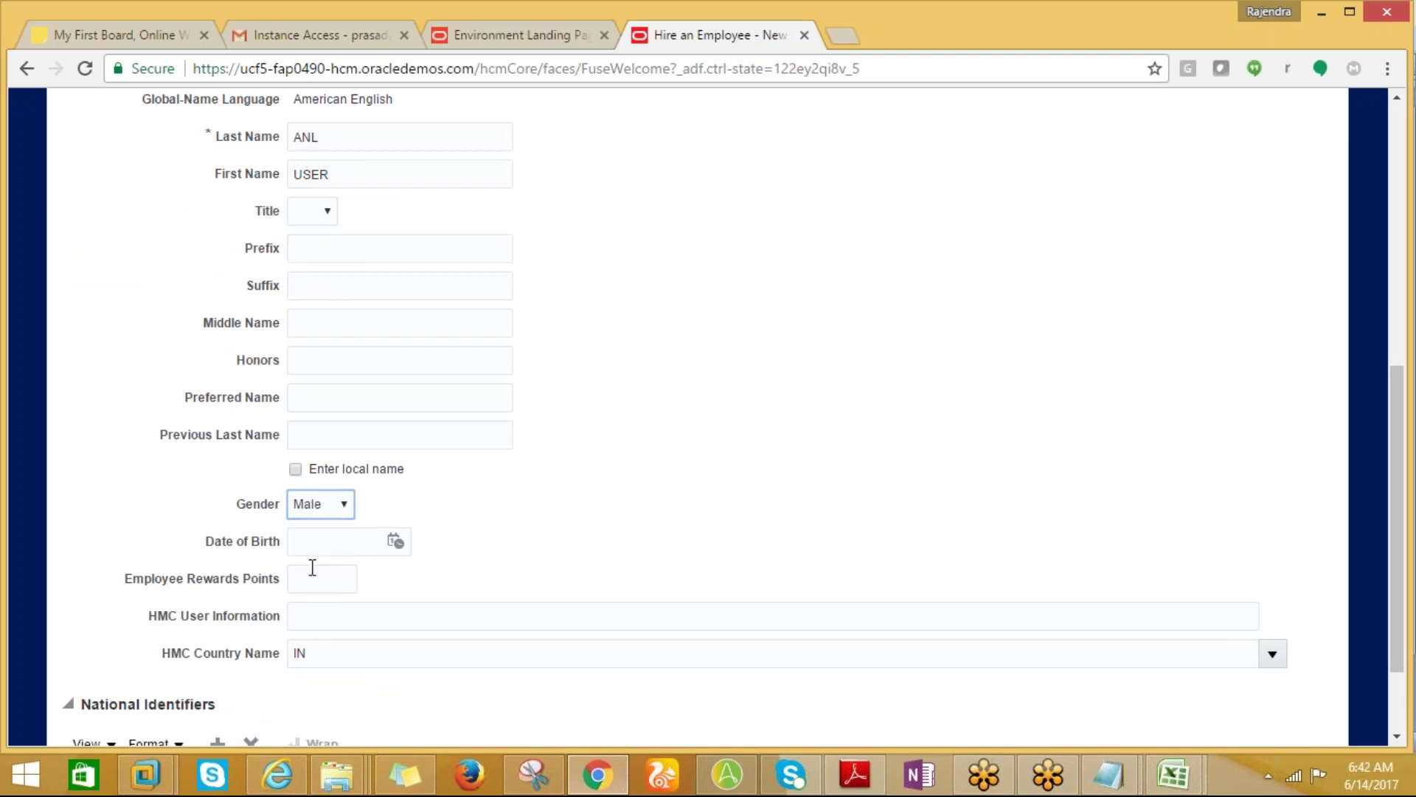
click(320, 541)
text(01)
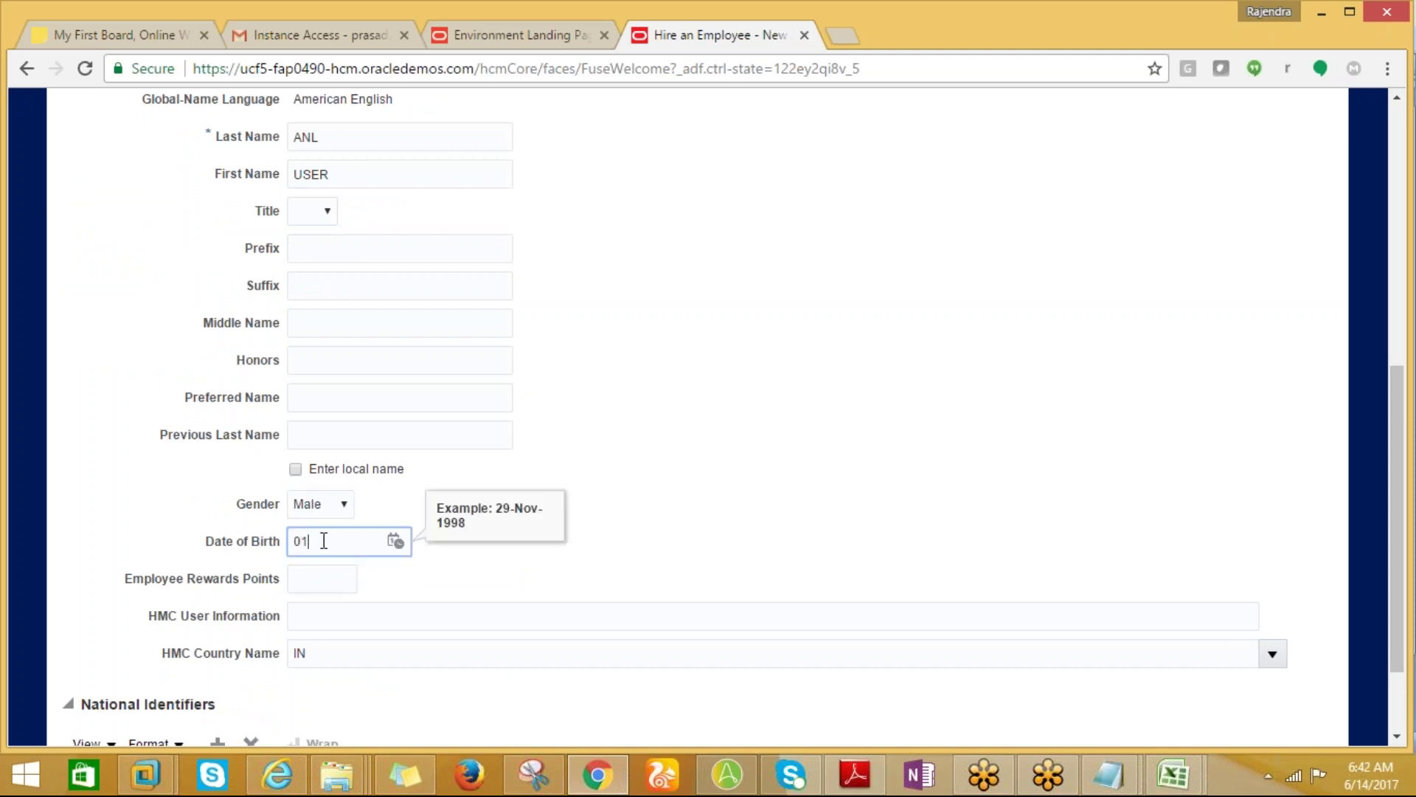
text(/01/1980)
click(303, 576)
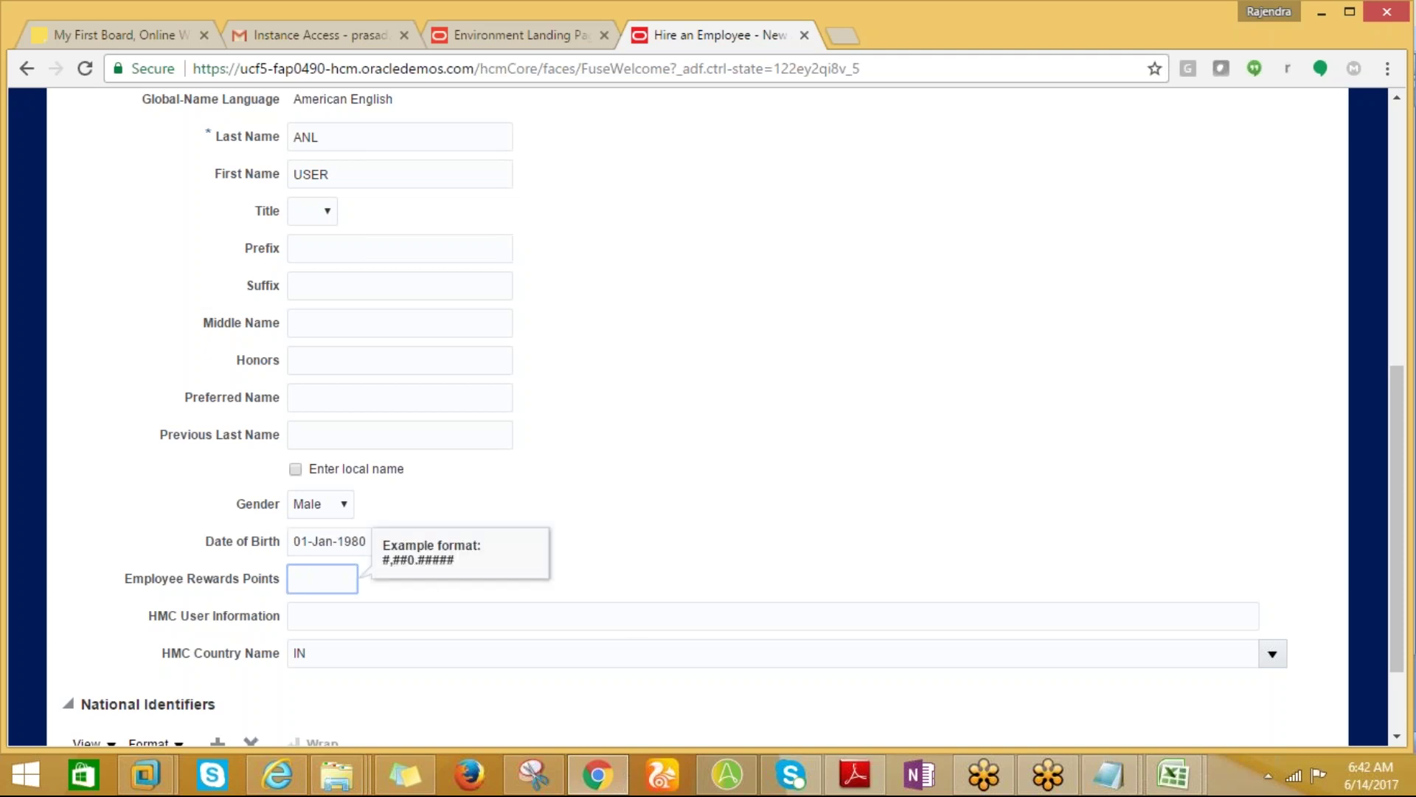
scroll(1396, 622, down, 1)
drag(1395, 622, 1392, 688)
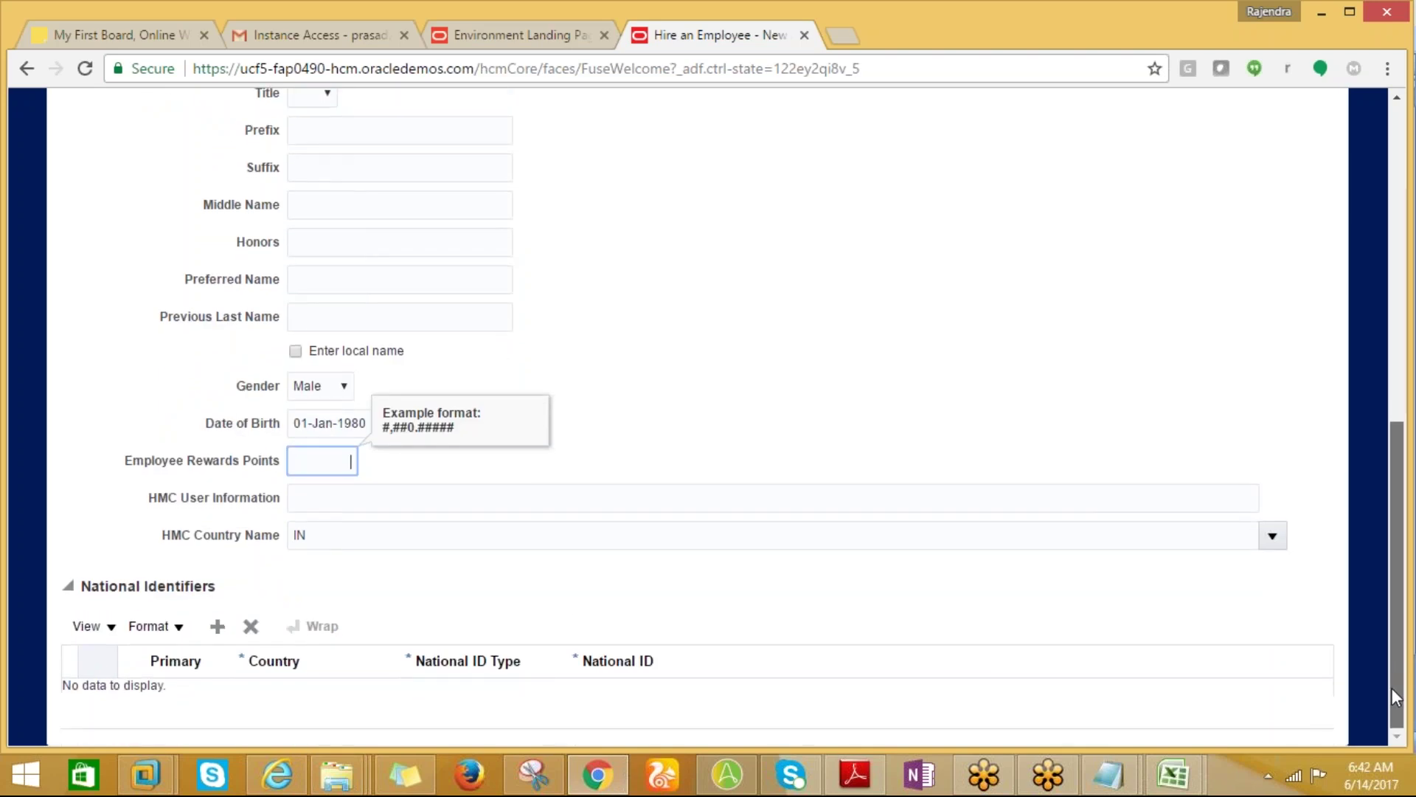
Add a national identifier row and enter the Social Security Number.
click(217, 626)
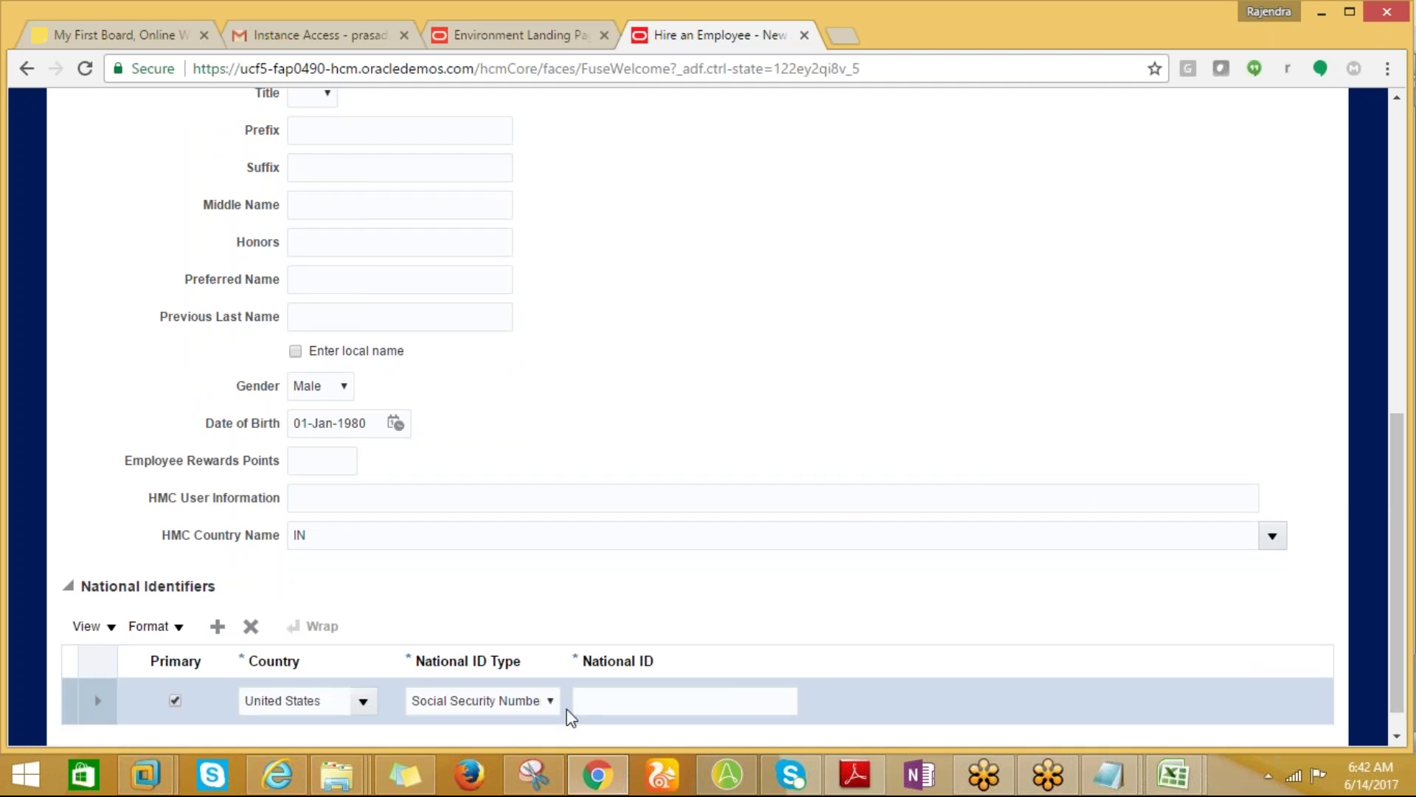
click(587, 708)
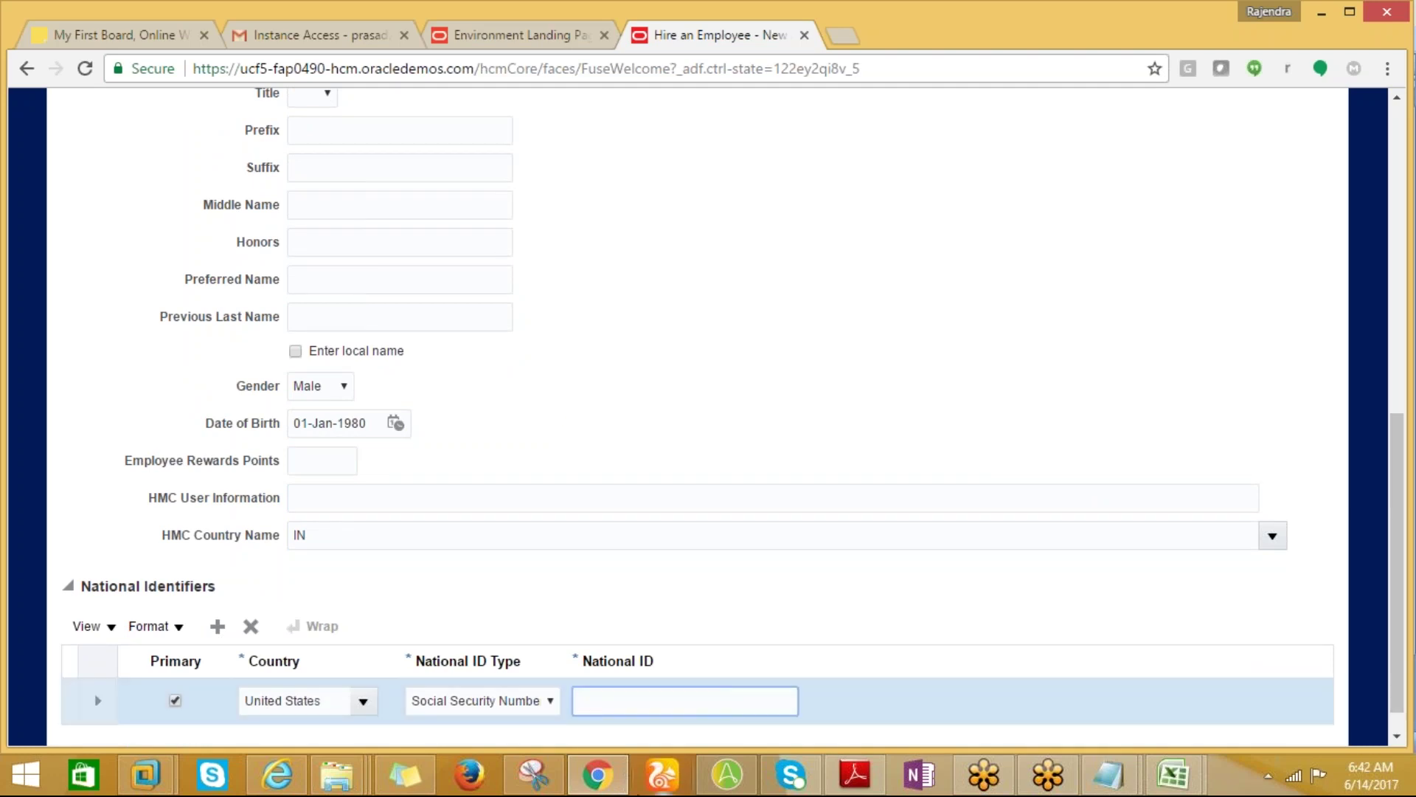
text(123)
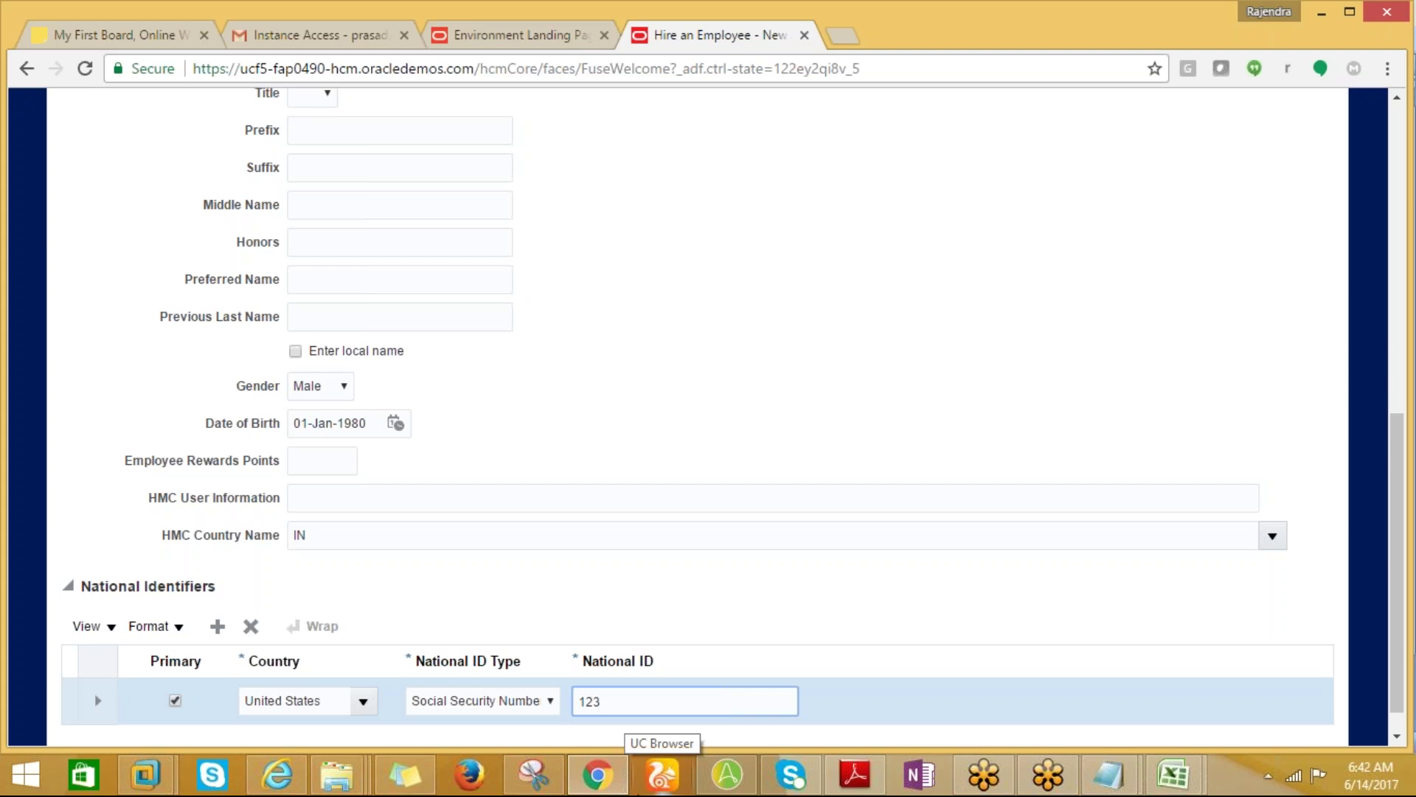
text(-456-789)
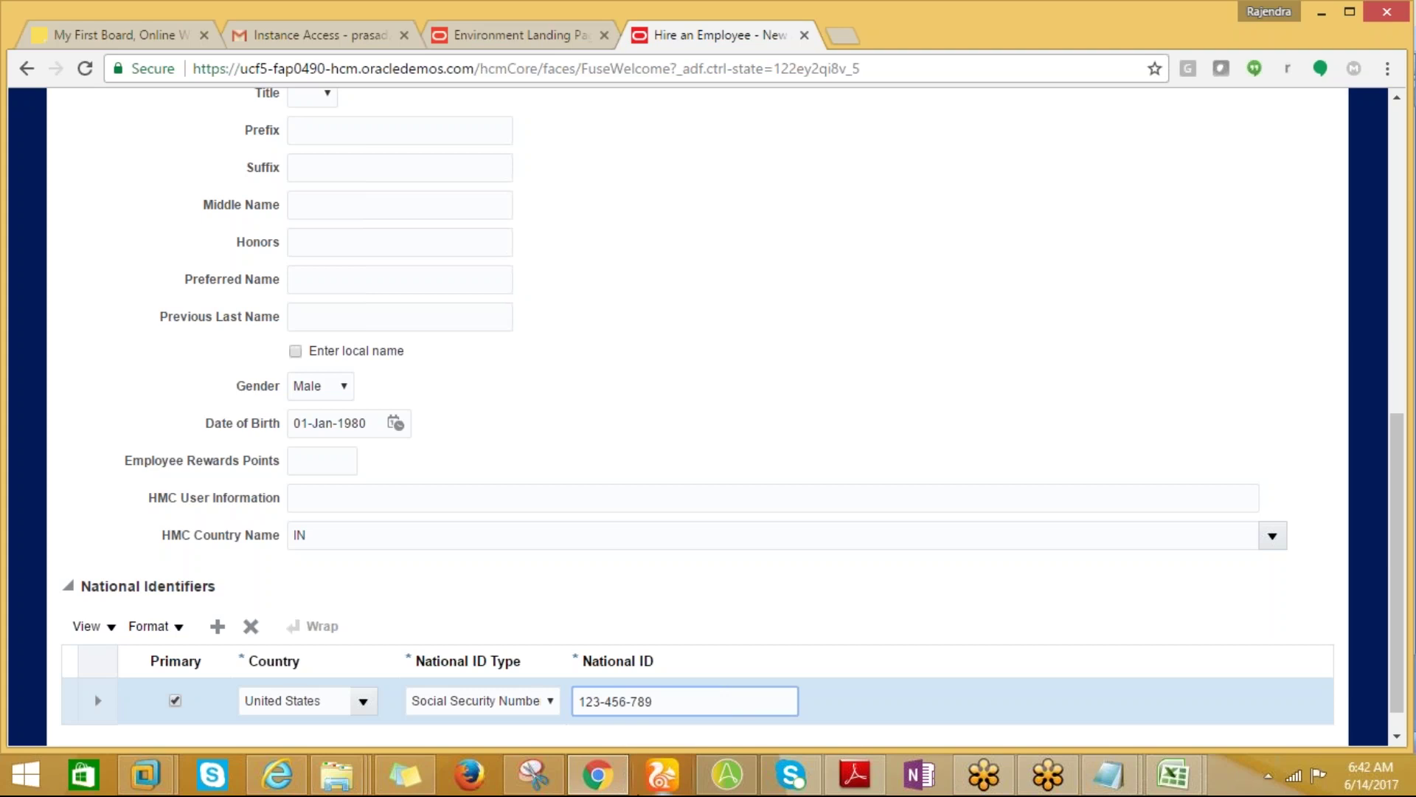
mouse_move(336, 774)
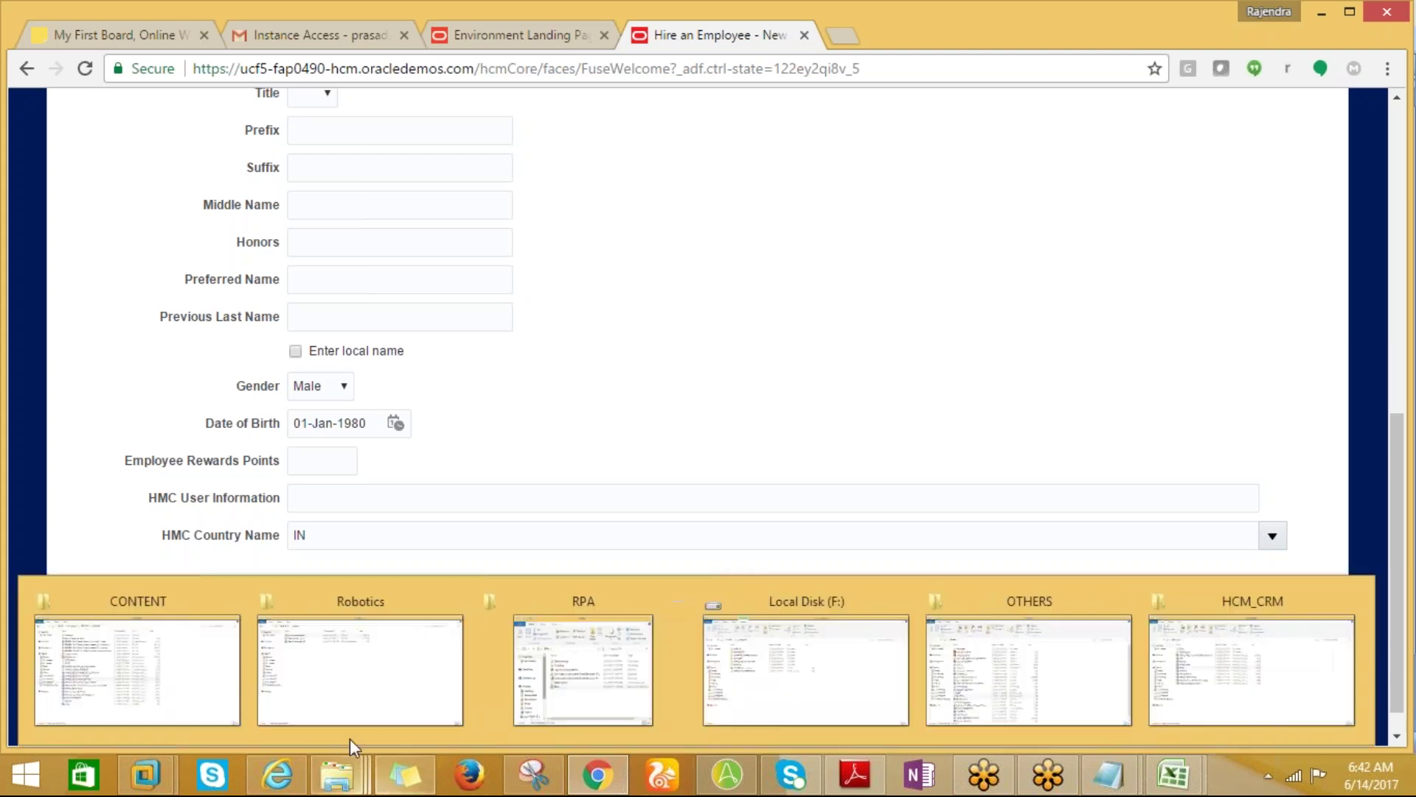
click(598, 775)
click(598, 774)
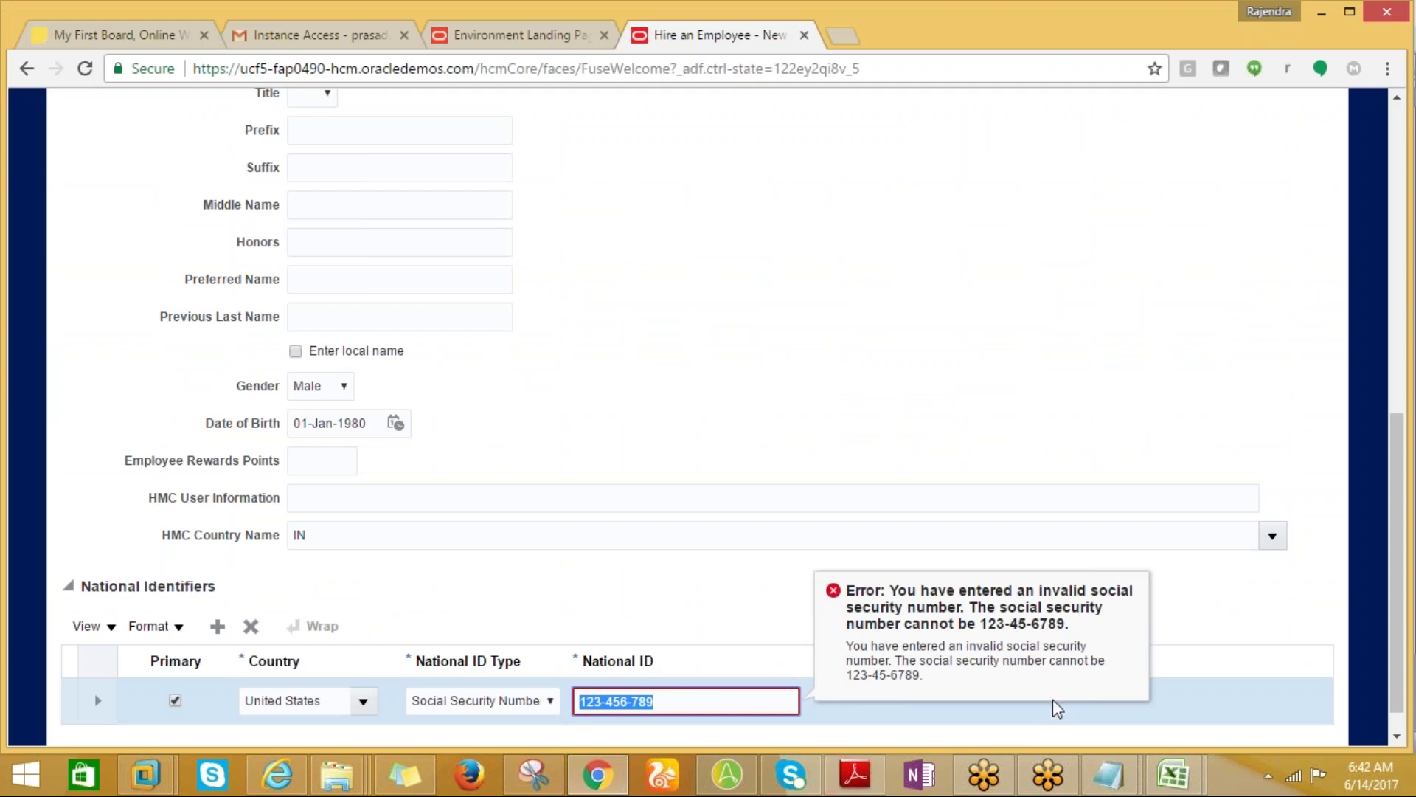
click(654, 701)
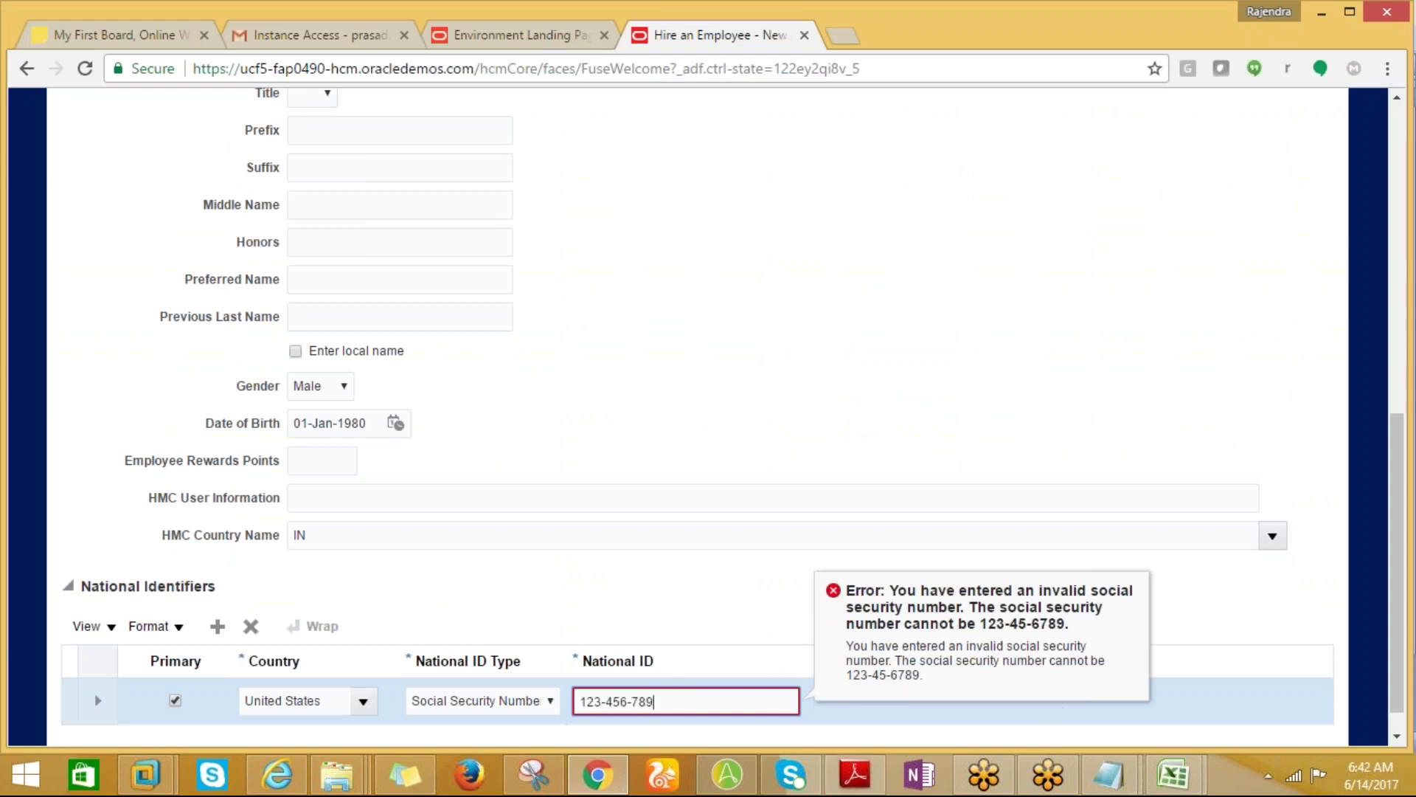
text(0)
click(789, 363)
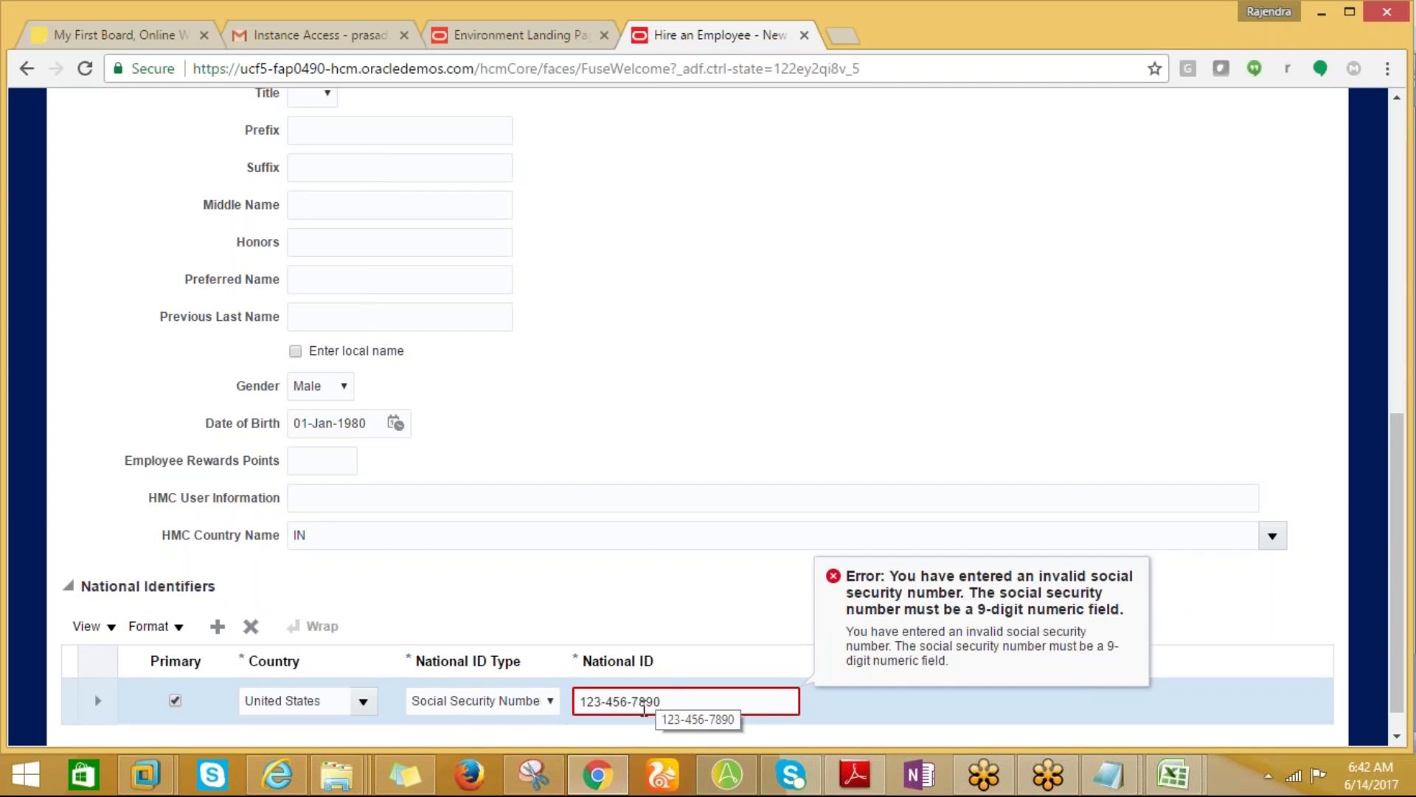
Re-enter the Social Security Number until the invalid-SSN error clears and it is accepted.
key(ctrl+a)
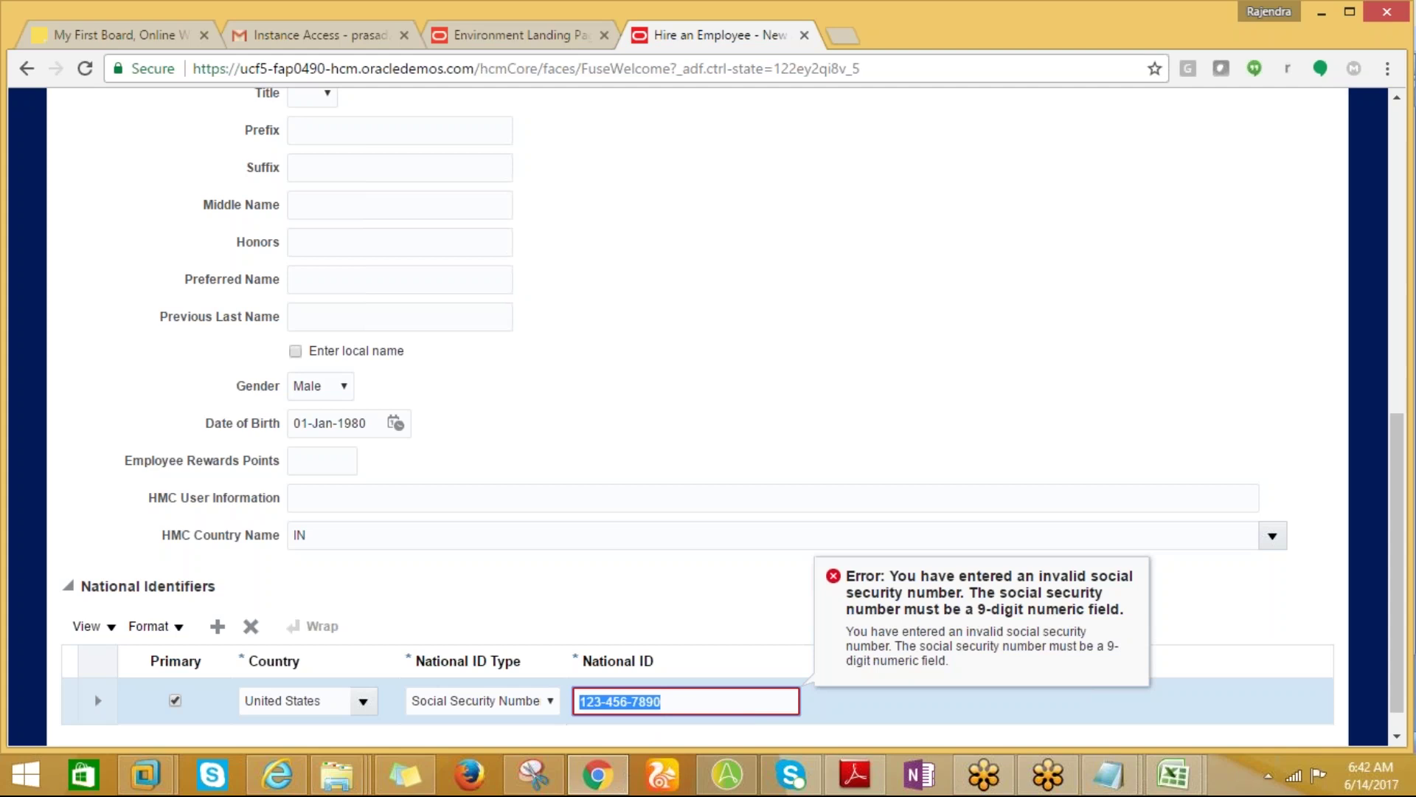
key(End)
key(BackSpace)
key(Tab)
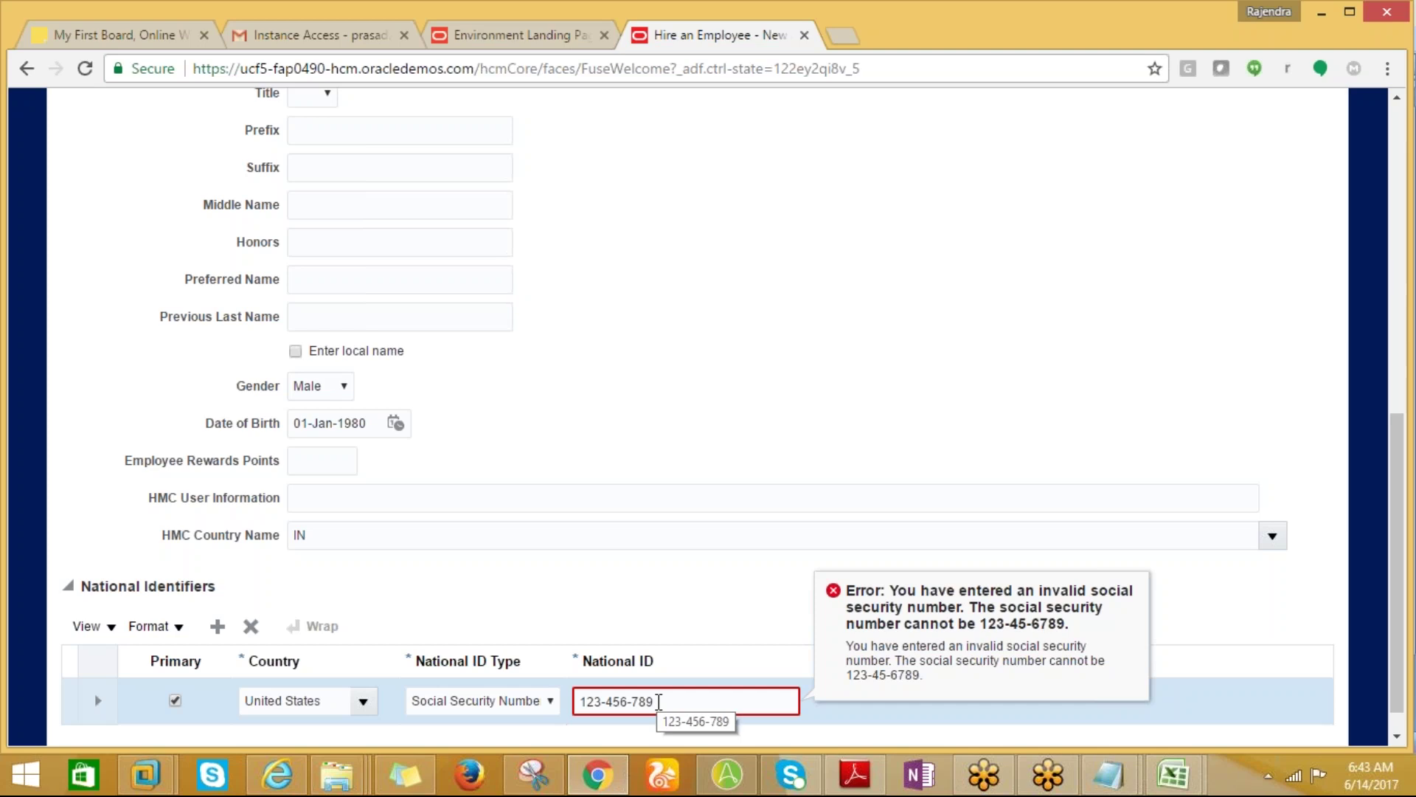
triple_click(659, 701)
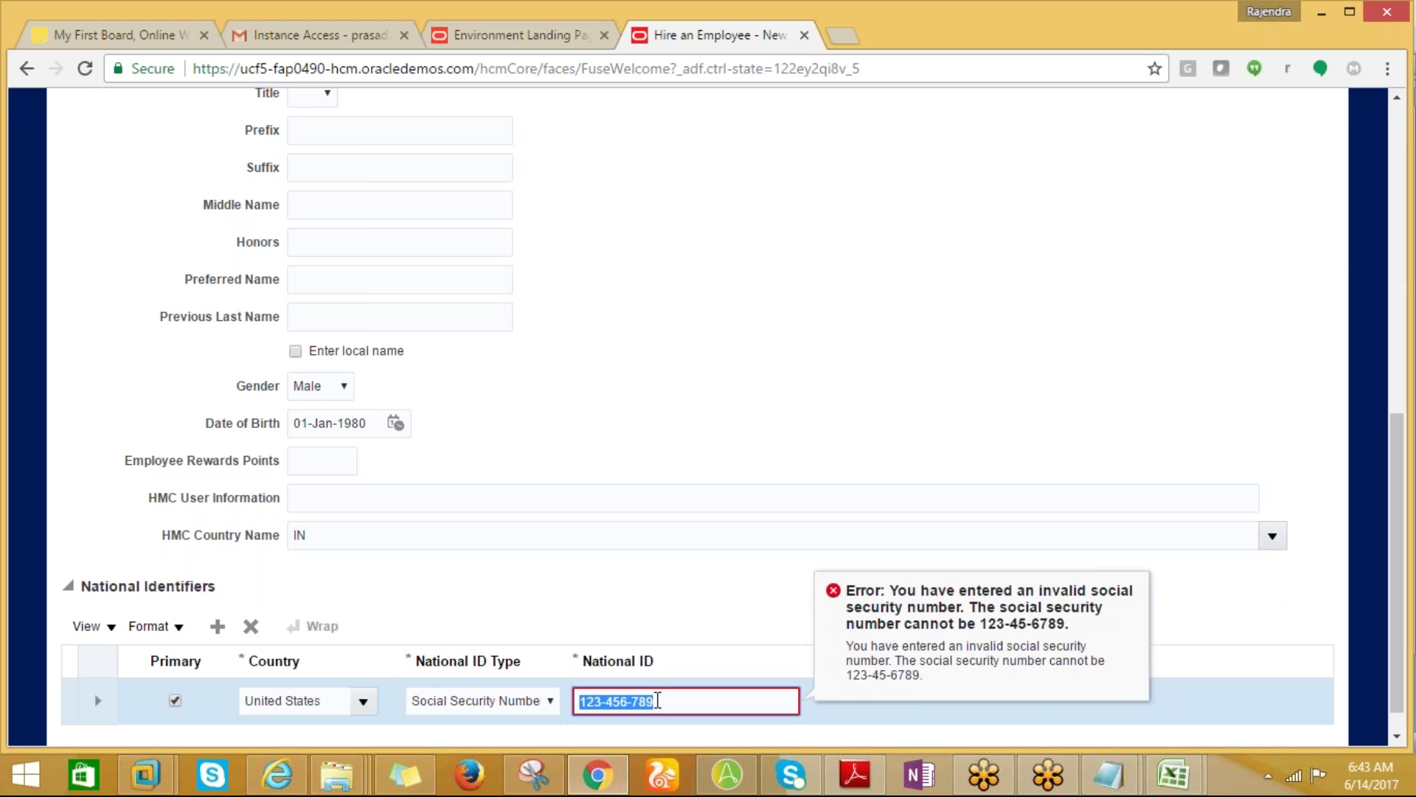
key(BackSpace)
text(123-456)
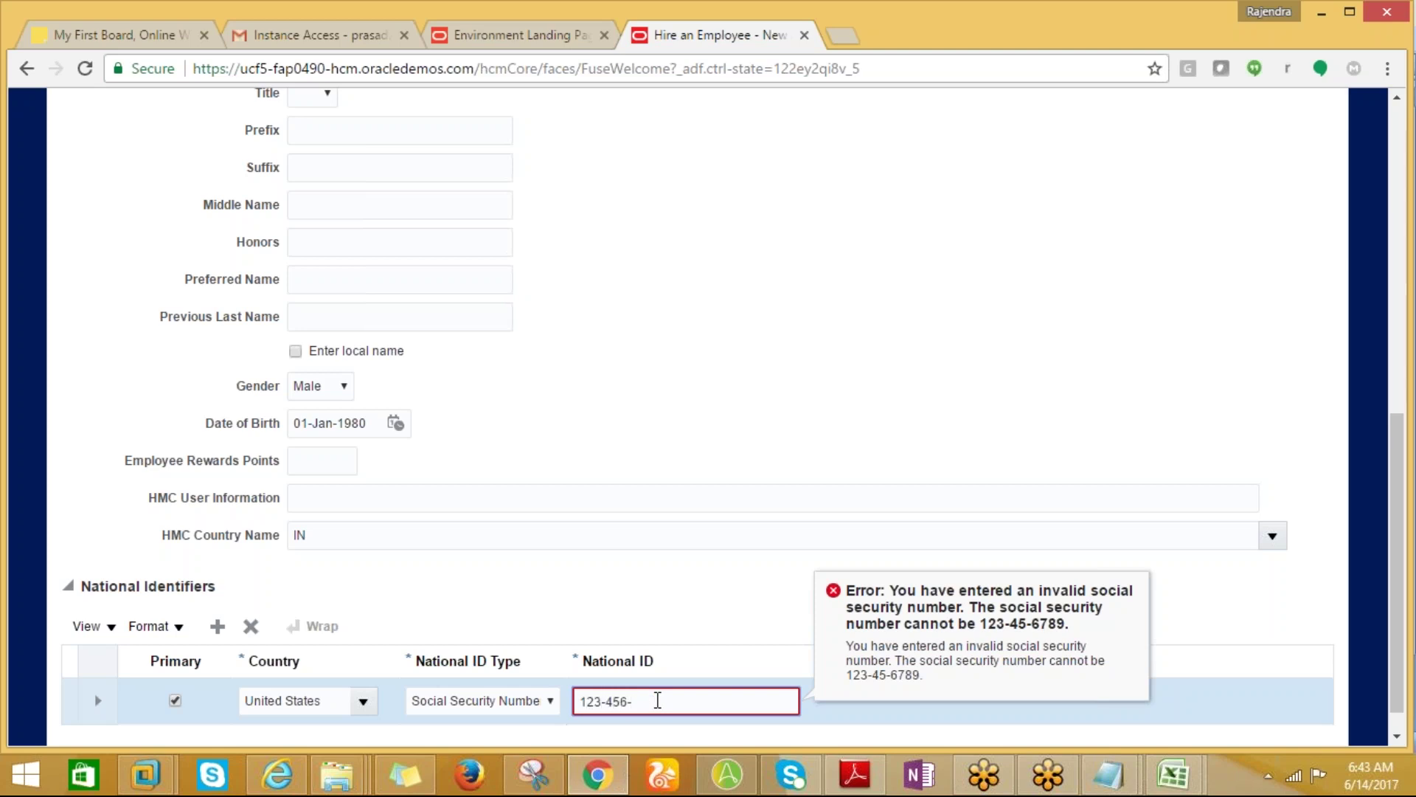
text(-789)
triple_click(685, 699)
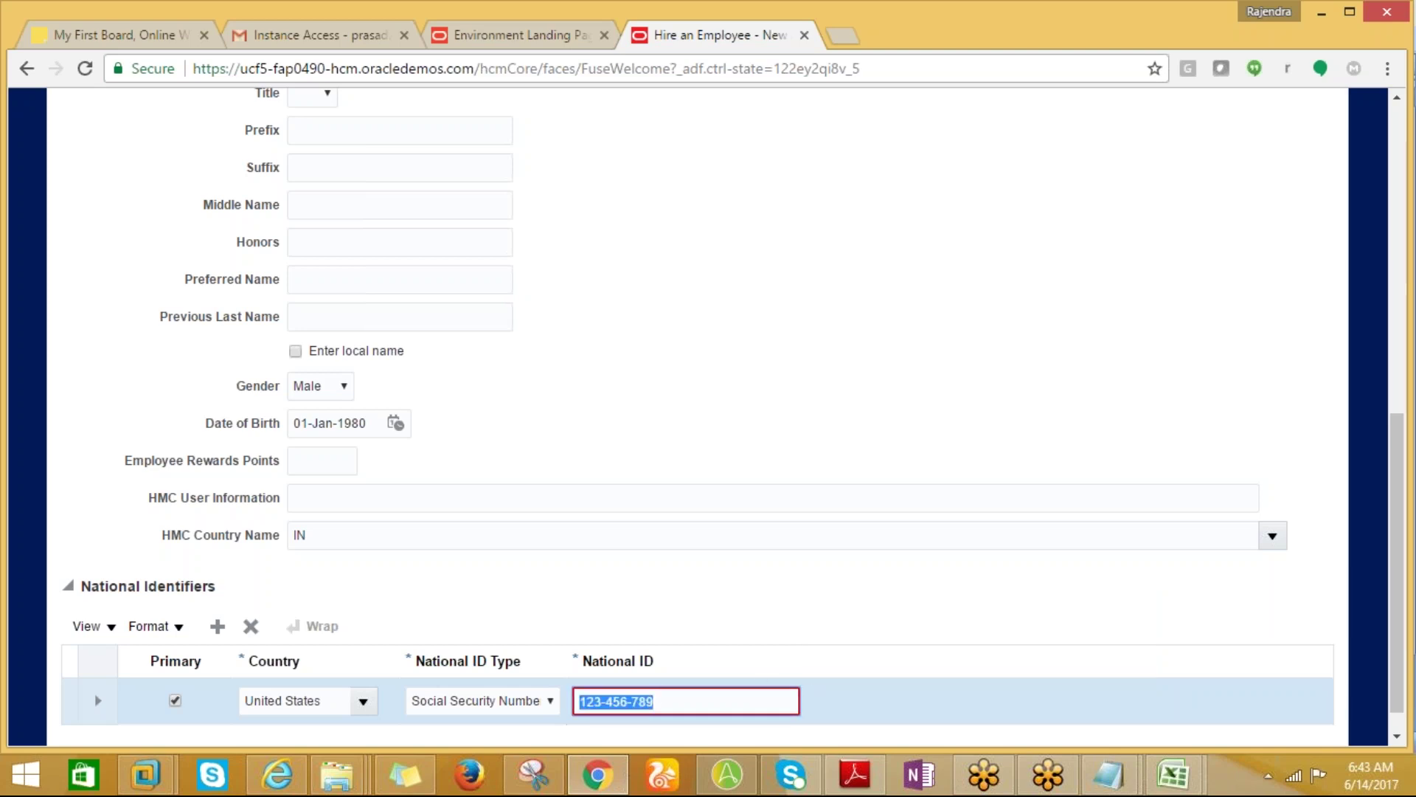
text(3)
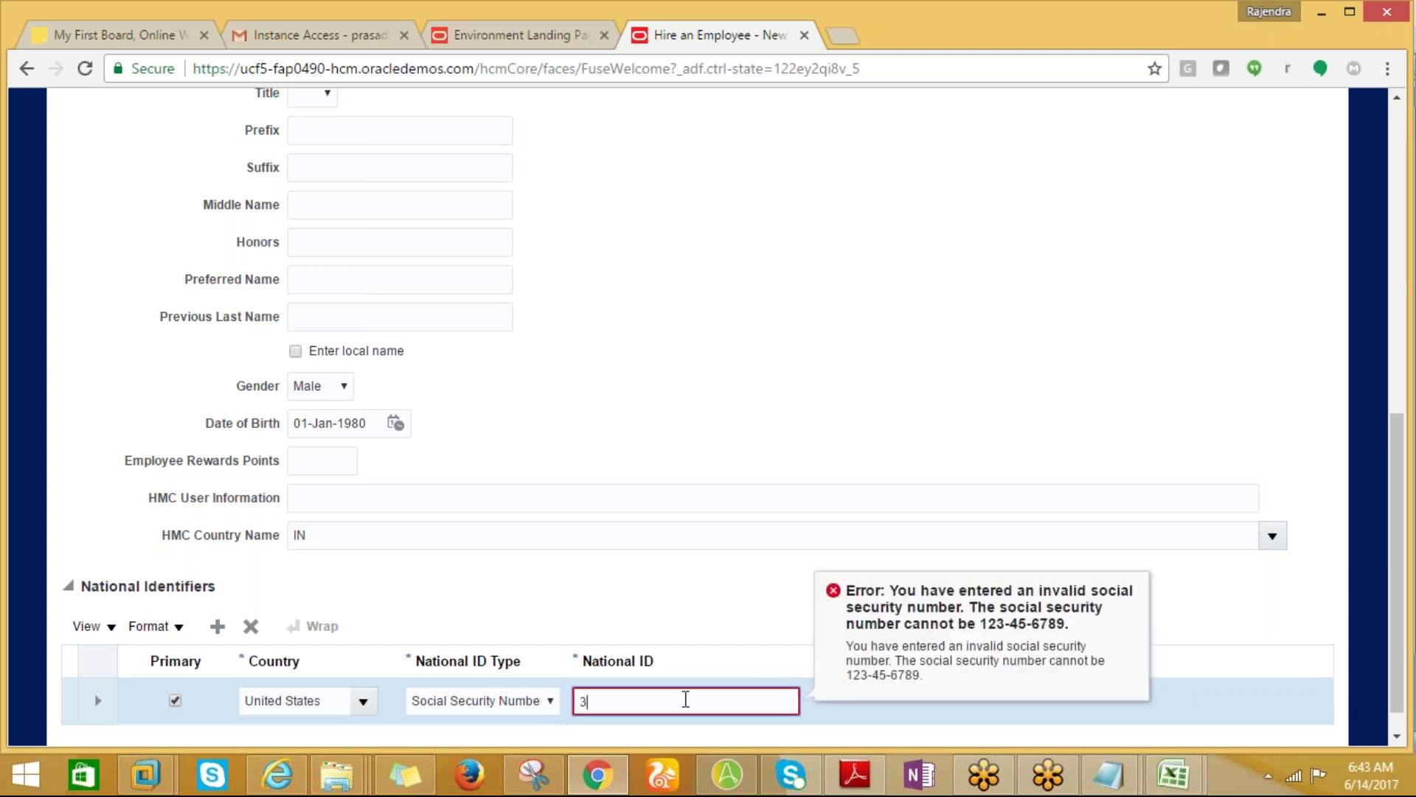
key(BackSpace)
text(456-678-967)
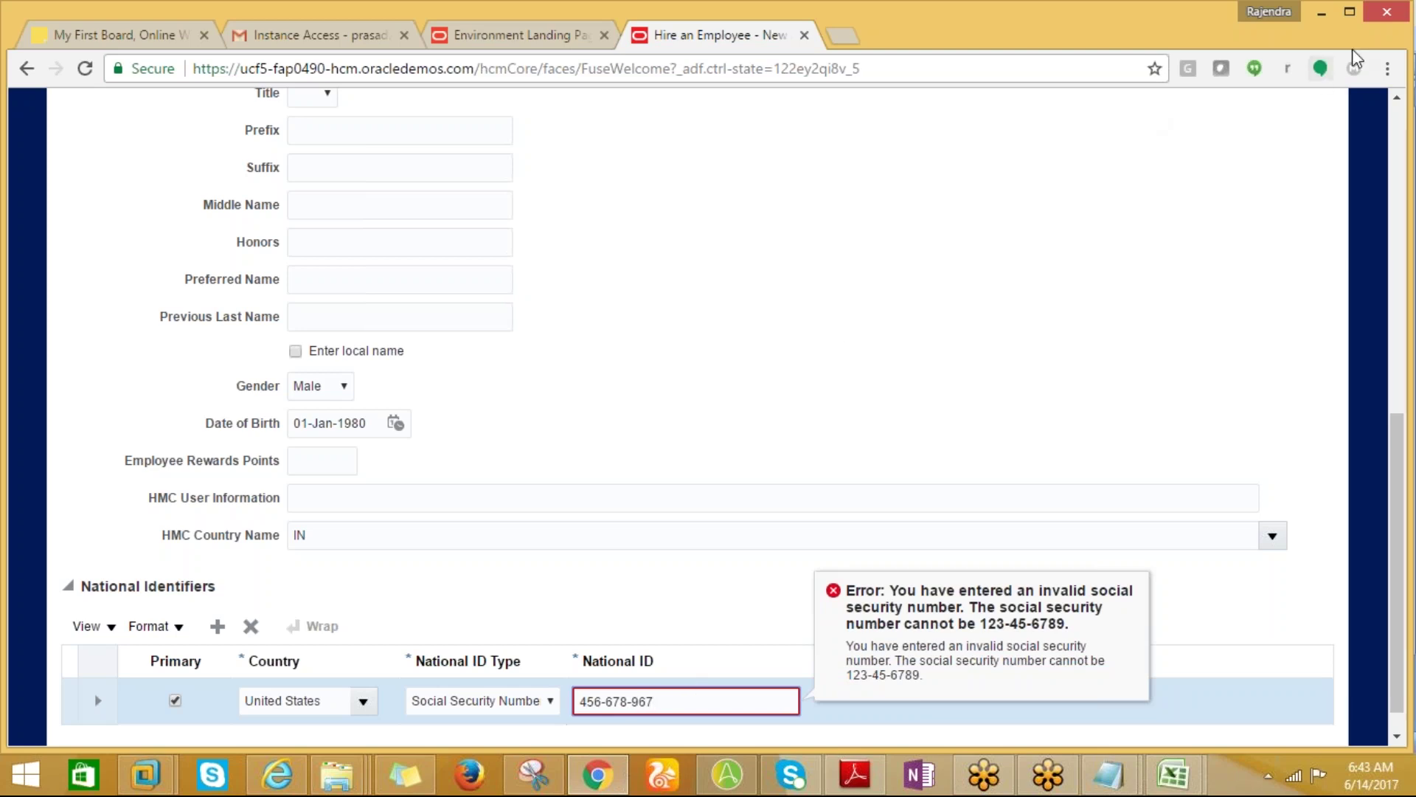
click(1100, 297)
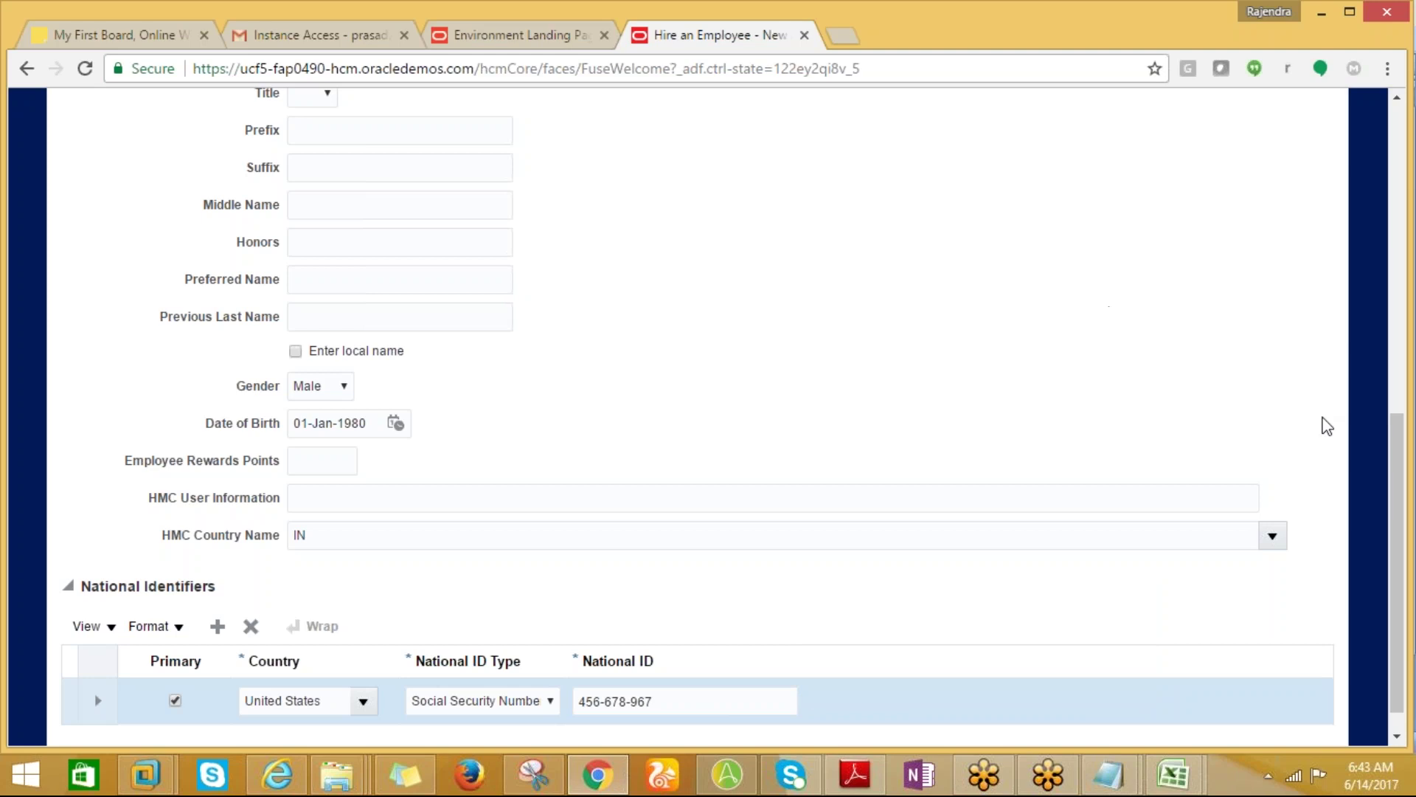
Attempt to advance, dismiss the duplicate person number error, and correct the national ID.
drag(1385, 443, 1344, 147)
click(1092, 257)
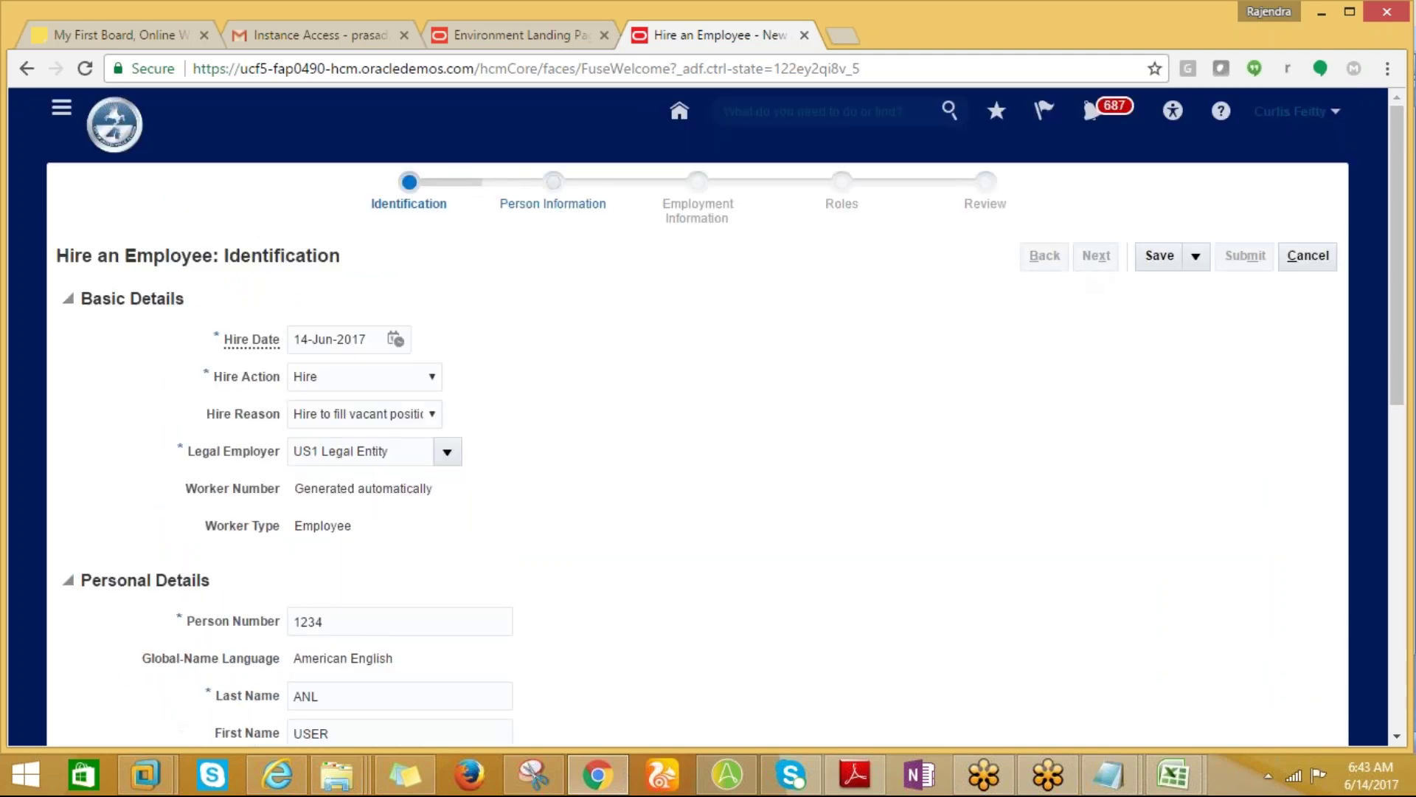
drag(1397, 314, 1374, 675)
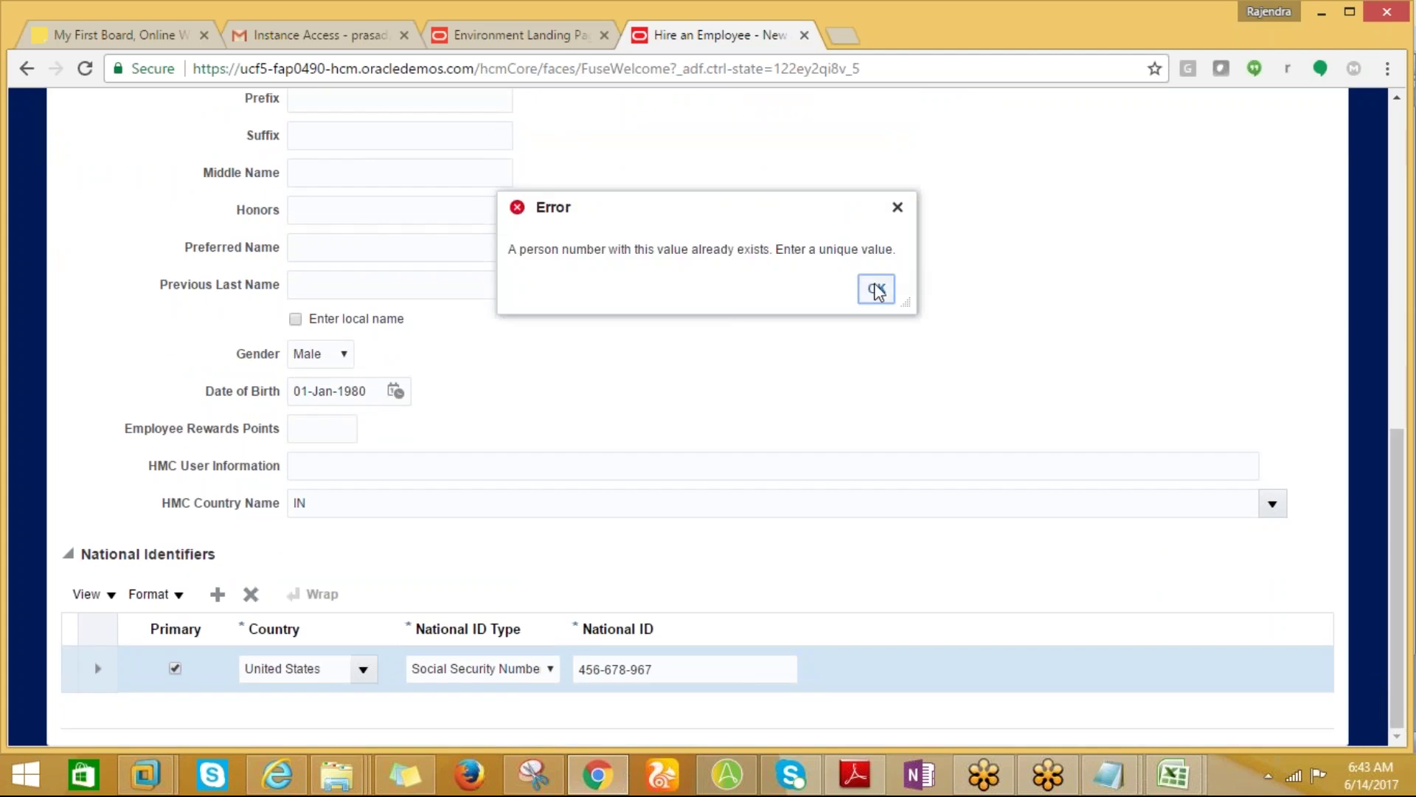
click(877, 288)
drag(1390, 396, 1380, 720)
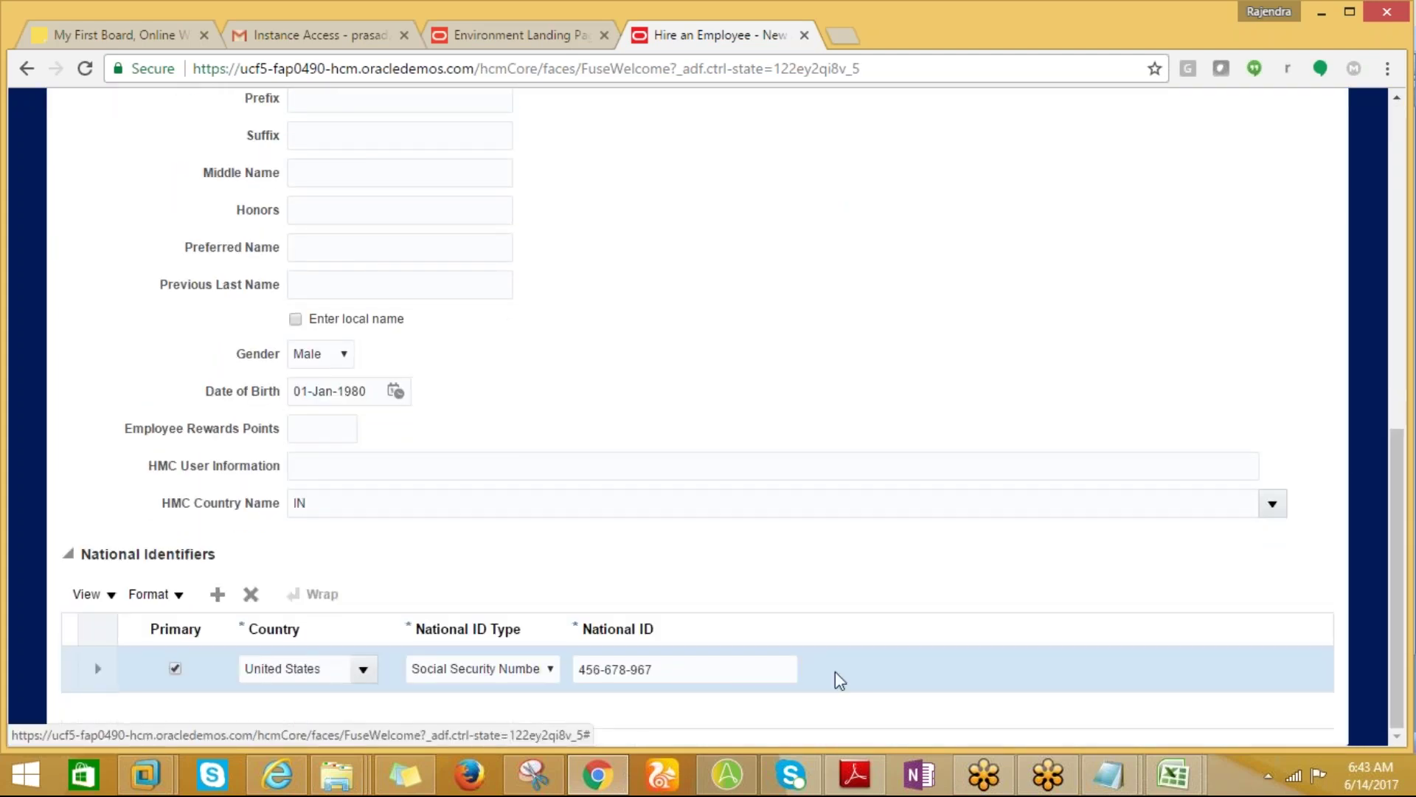
click(677, 675)
click(678, 675)
text(1)
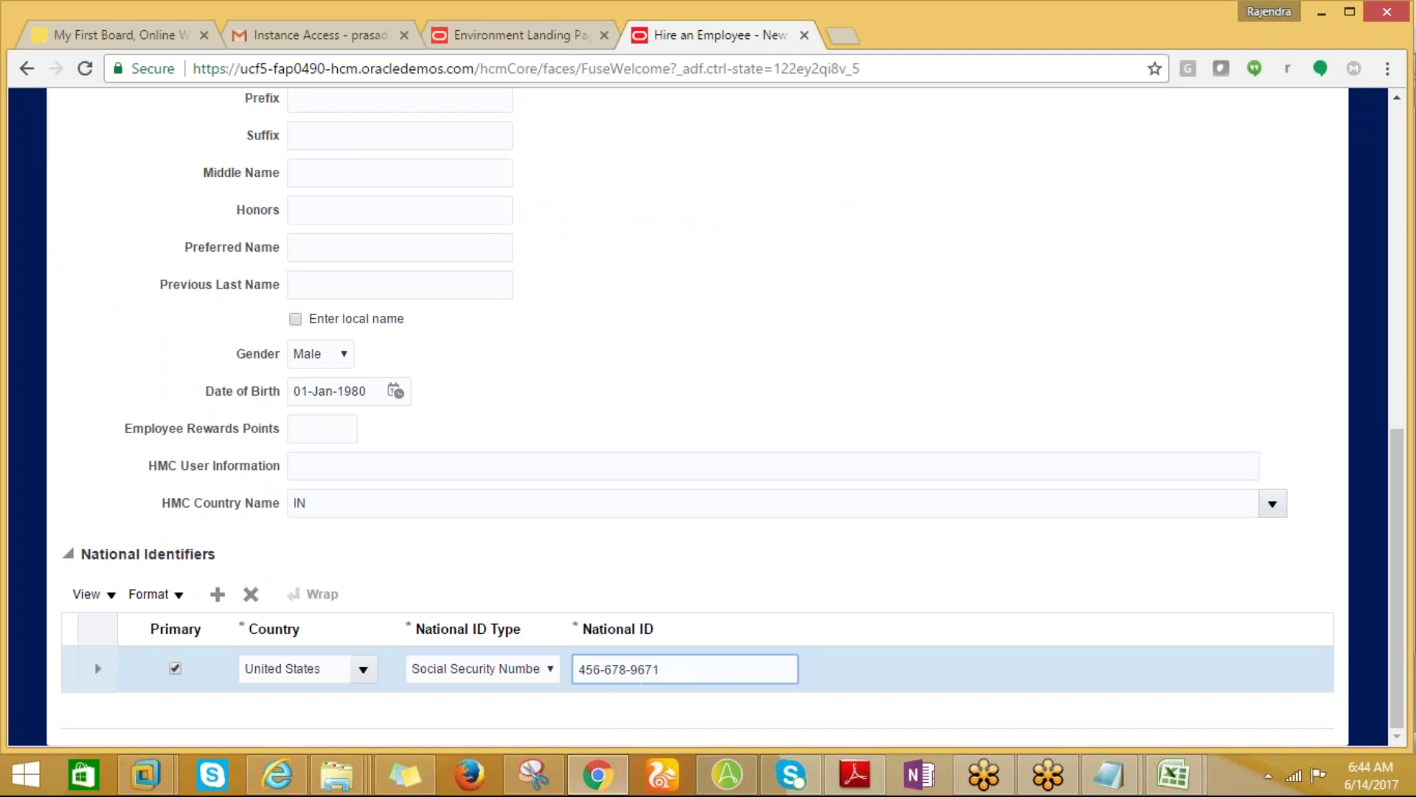
key(BackSpace)
drag(1399, 628, 1196, 265)
click(1095, 255)
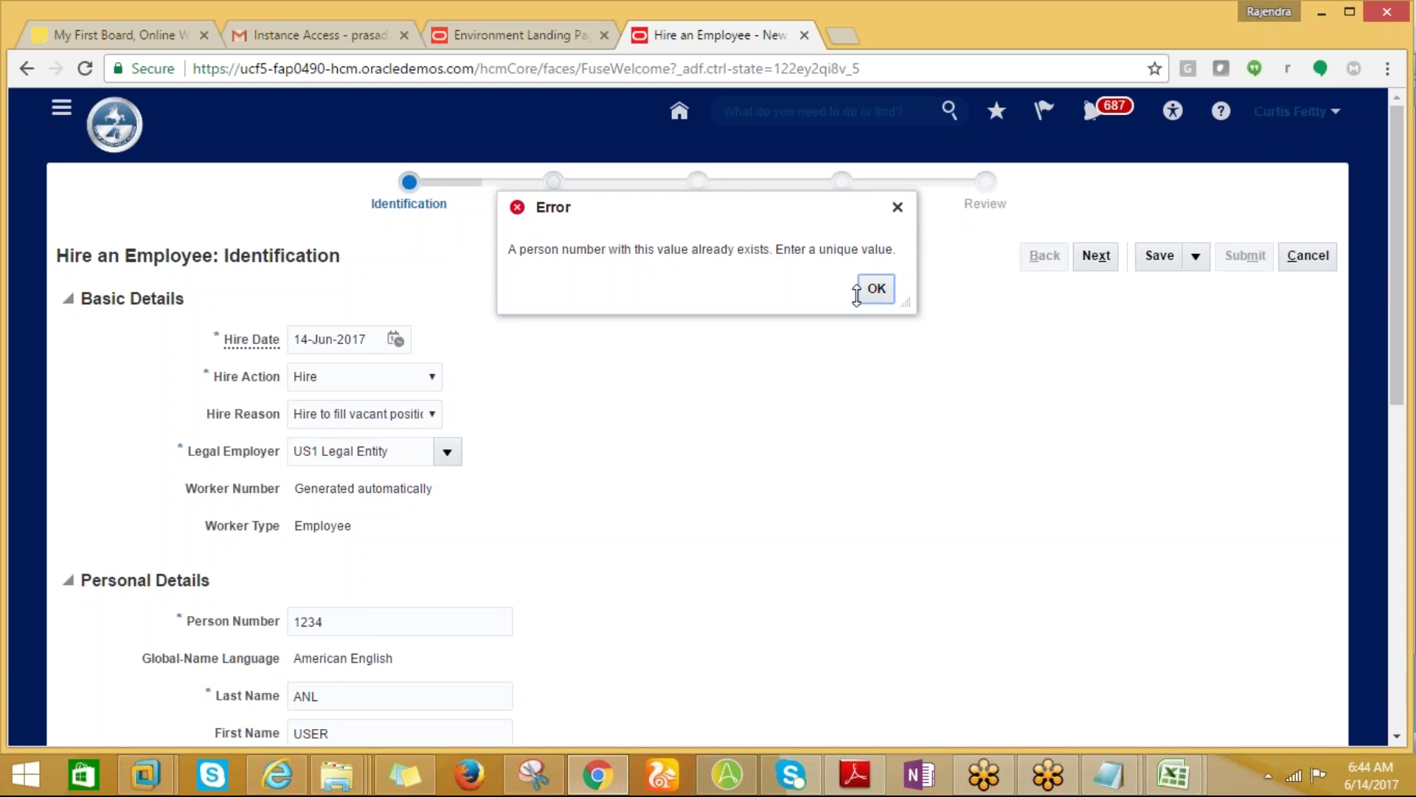
Replace the duplicate person number with a unique value and advance to Person Information.
click(875, 289)
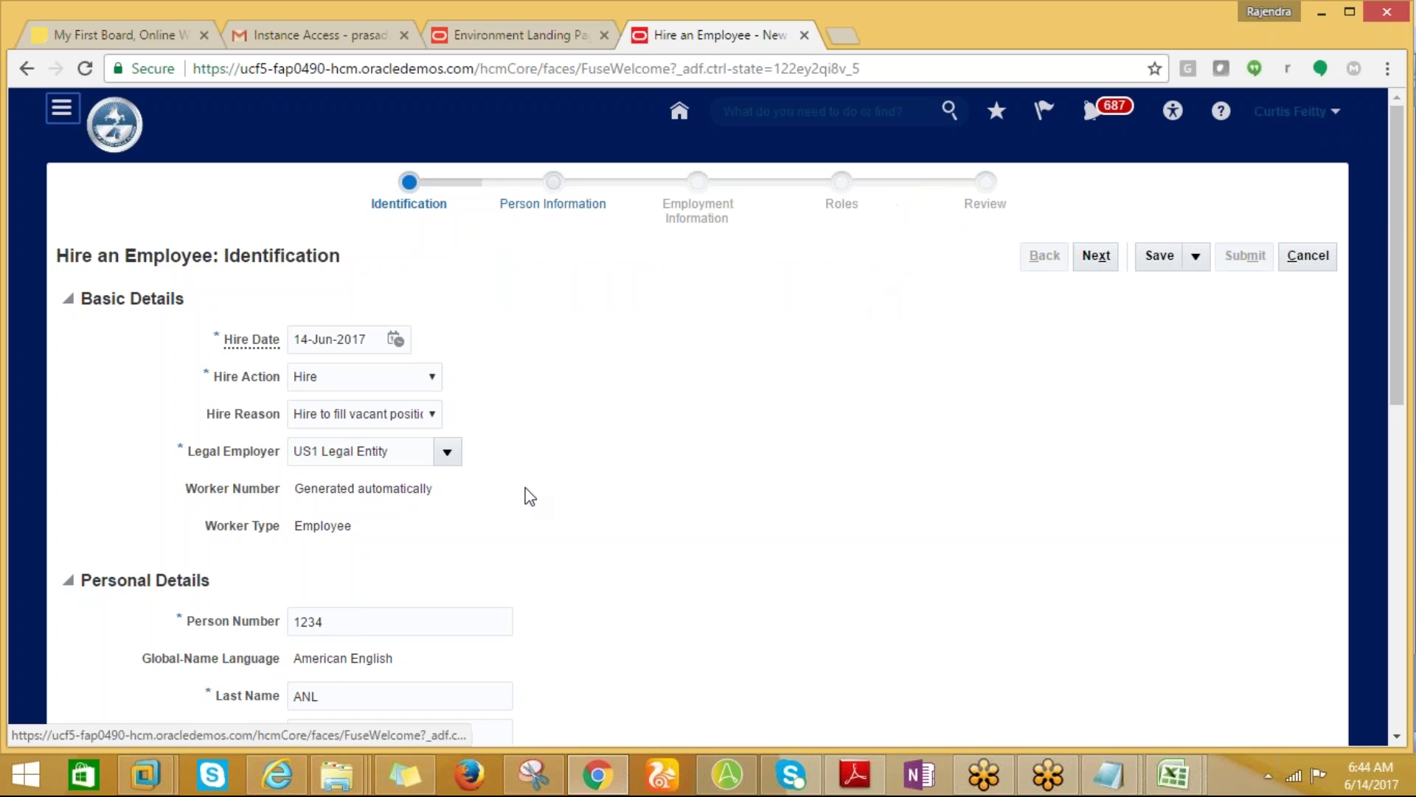
click(330, 621)
drag(330, 622, 299, 622)
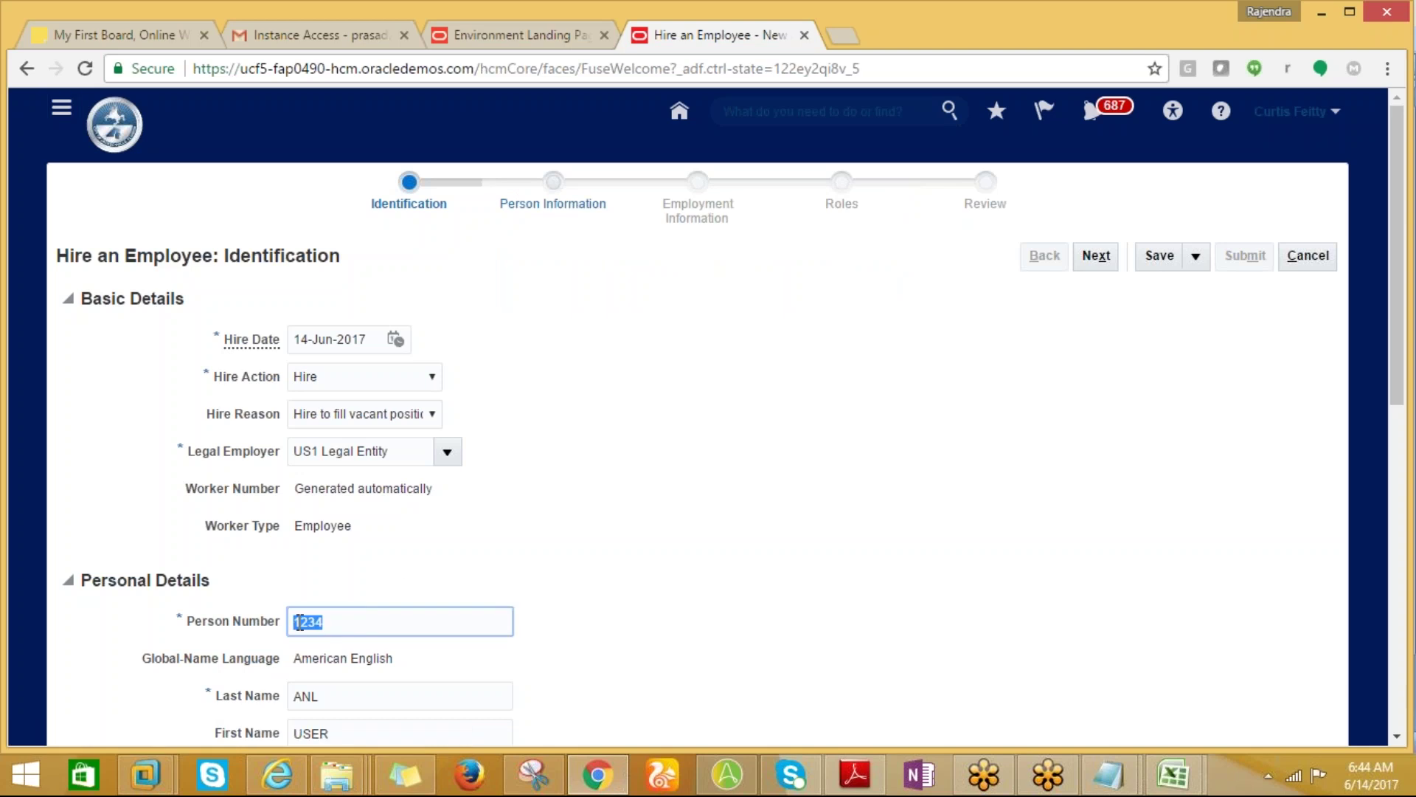
text(9875)
click(1095, 259)
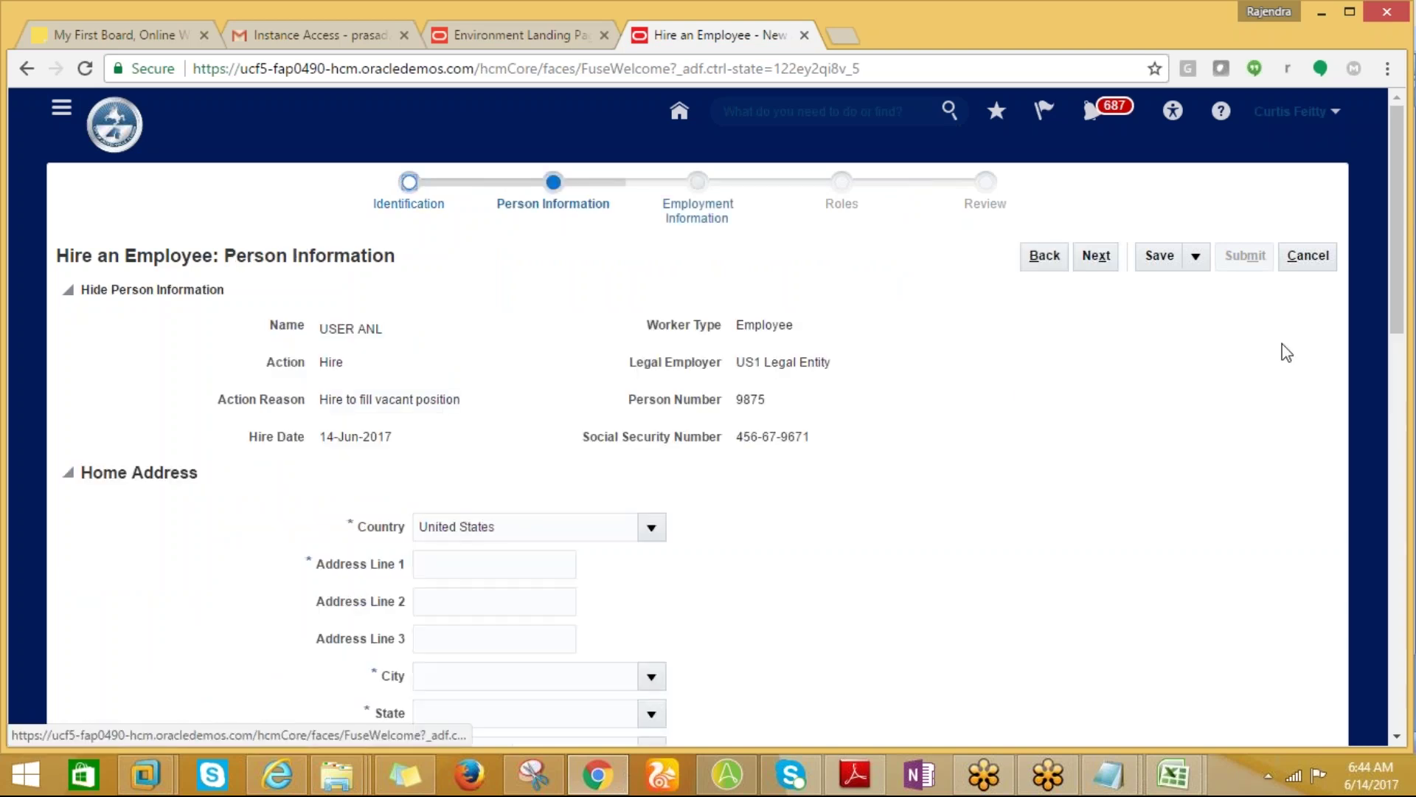
Enter the new hire's name in cell J21 of the HCM workbook.
click(1173, 775)
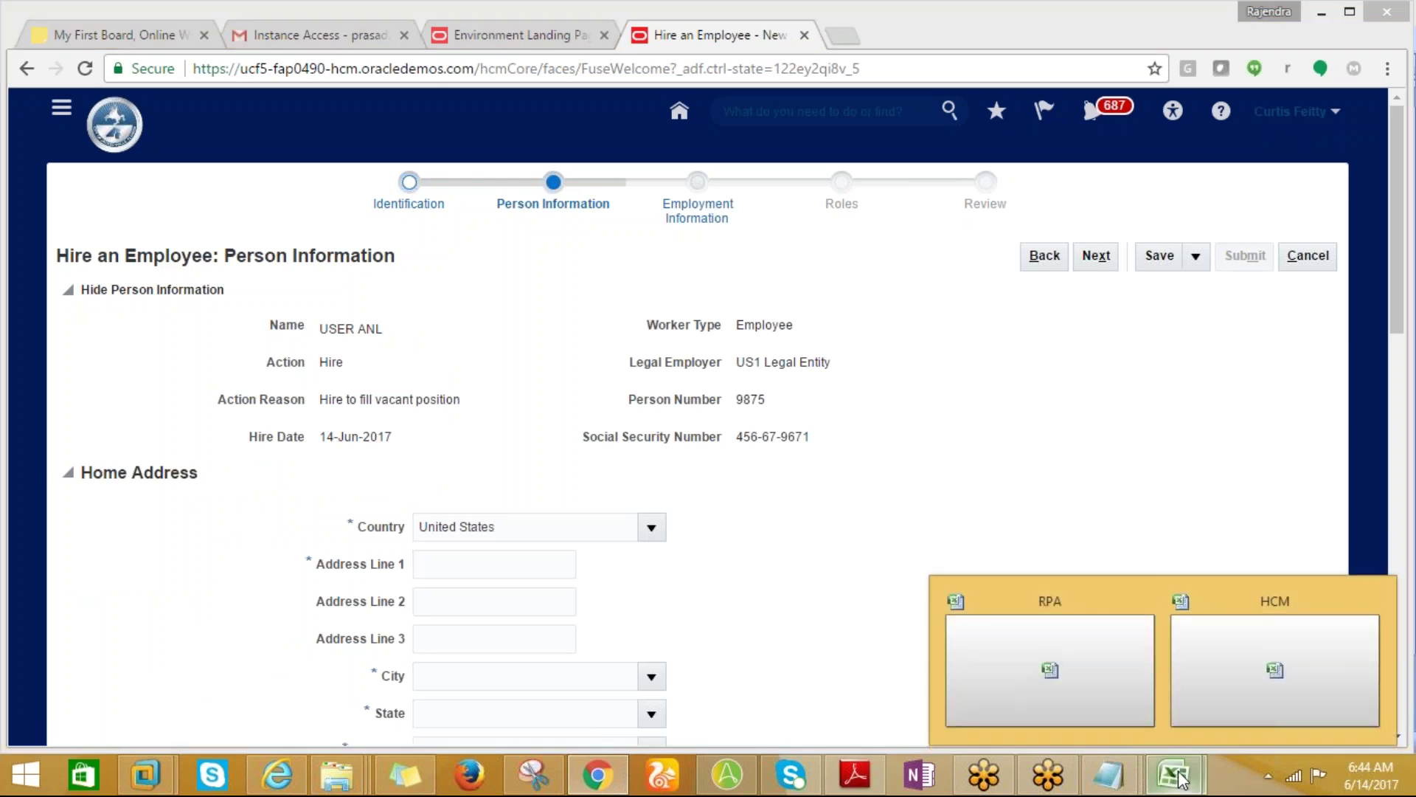
click(1170, 655)
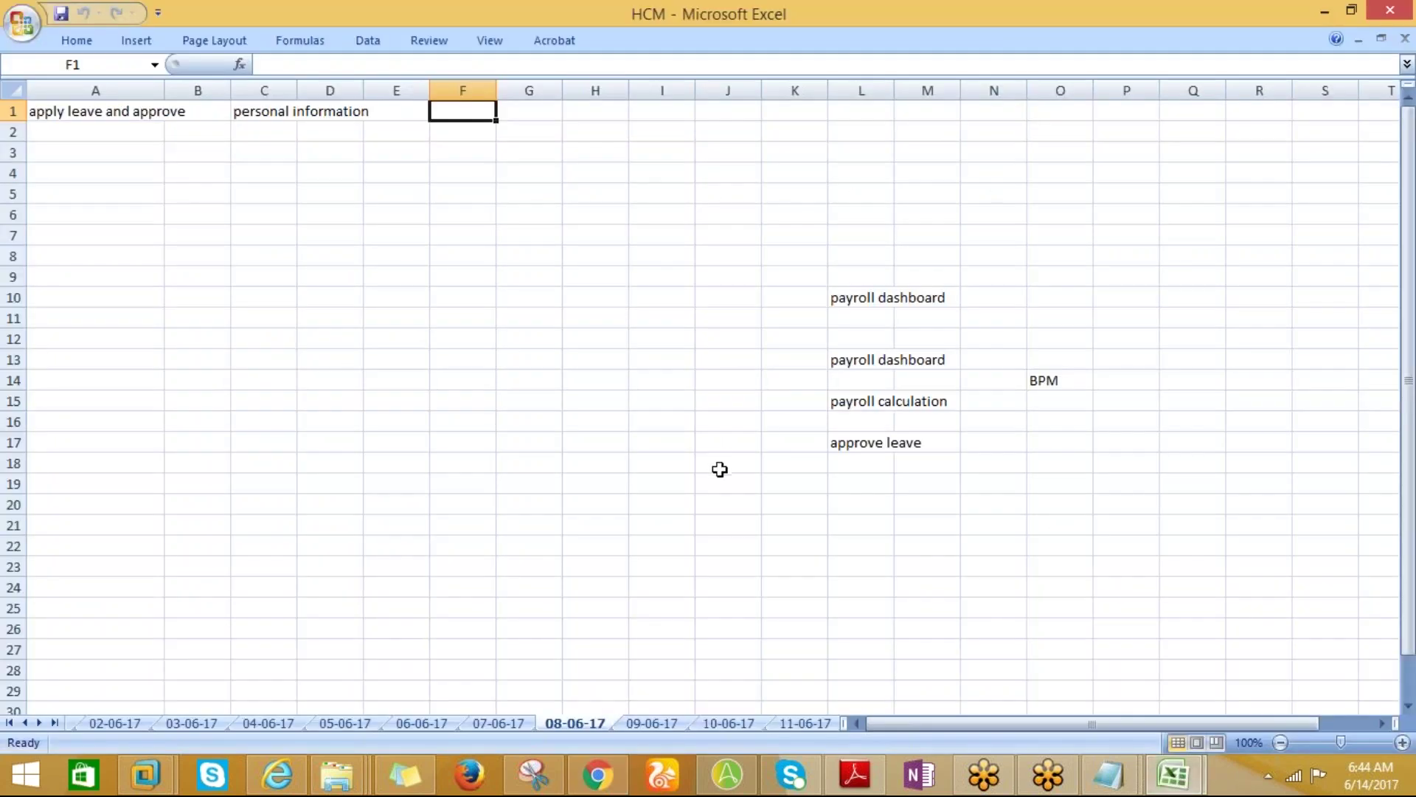
click(728, 523)
text(ANL, USER)
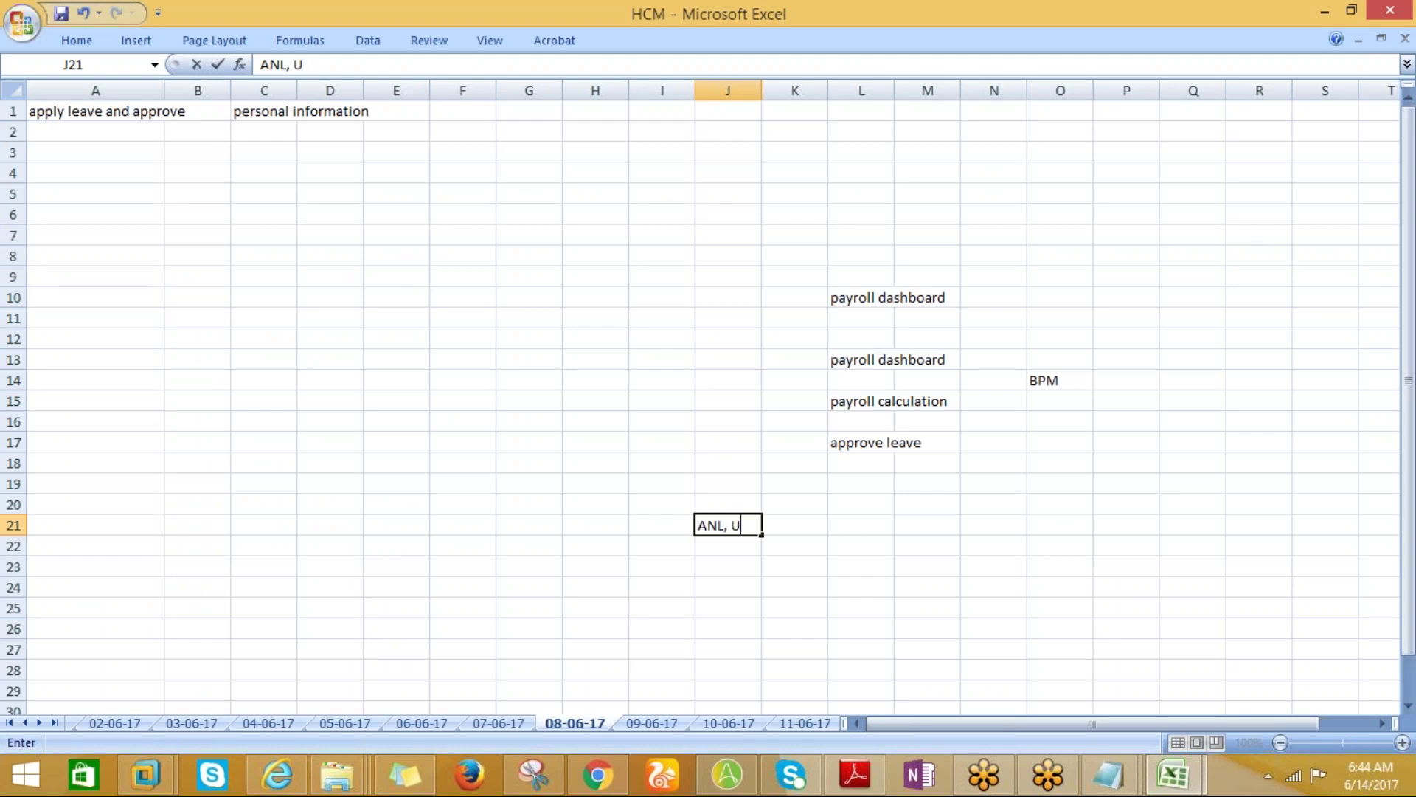
key(Tab)
key(Tab)
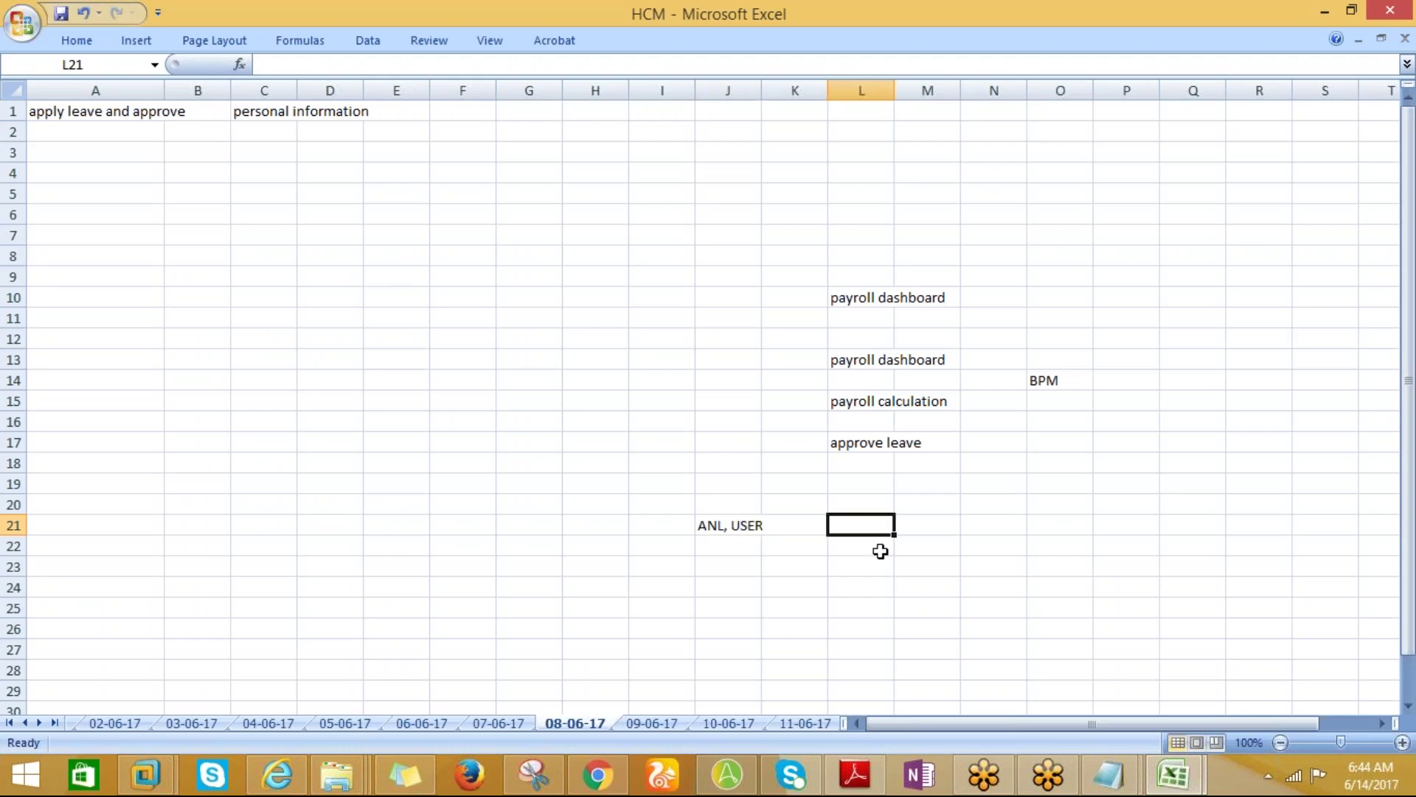
Record the new hire's person number in cell J23.
key(alt+Tab)
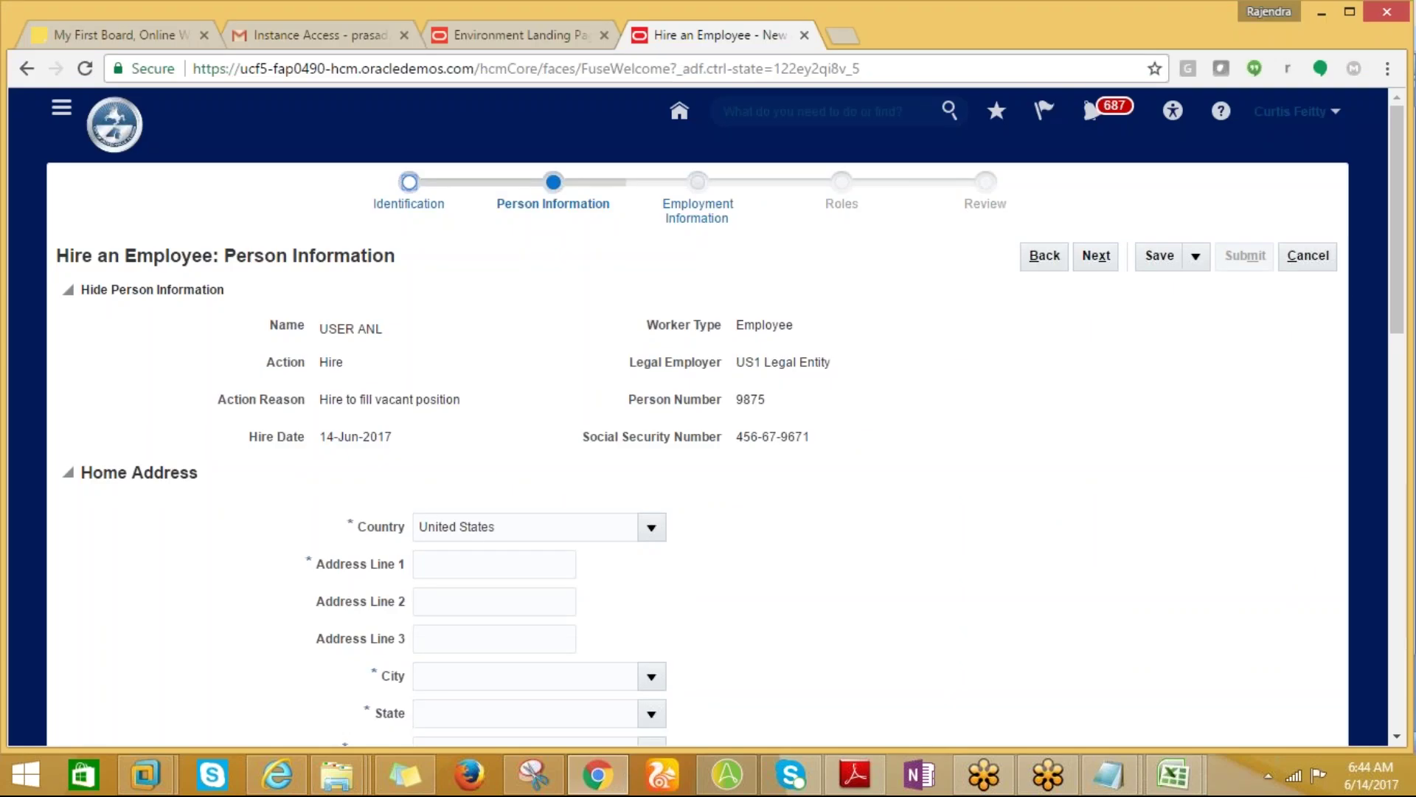
key(alt+Tab)
key(Return)
key(alt+Tab)
key(alt+Tab)
text(9875)
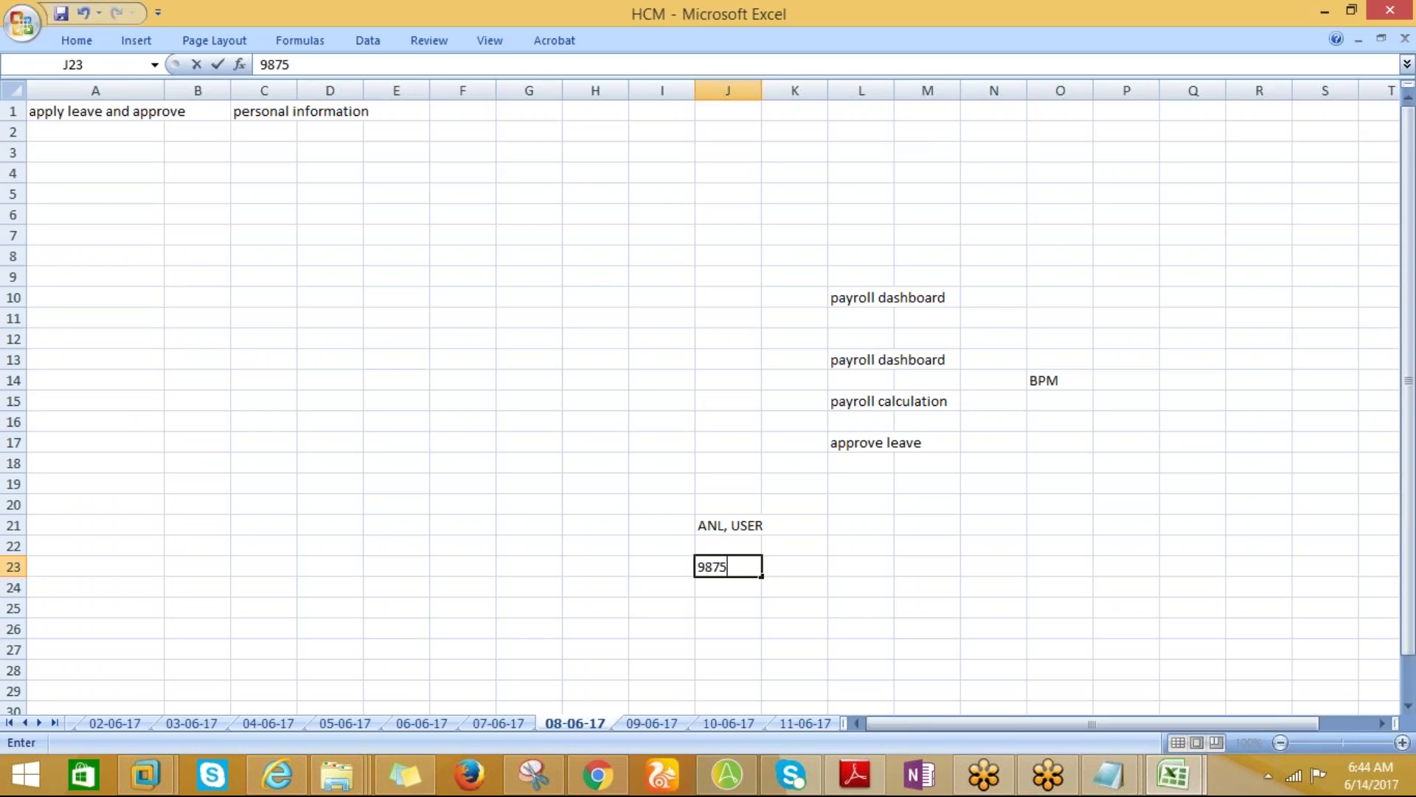
key(Return)
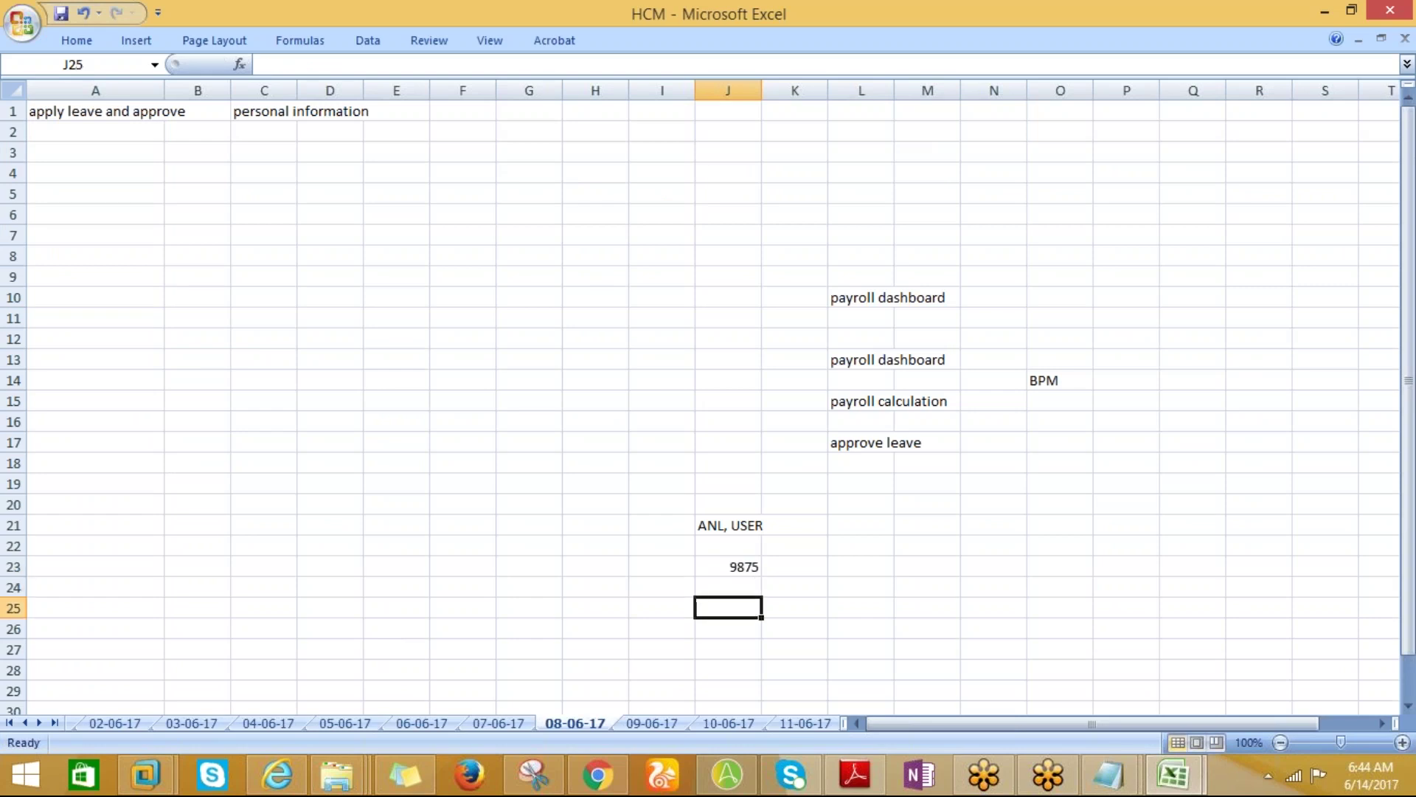
Paste the Social Security Number from Oracle into J25 and label it SSN in I25.
key(alt+Tab)
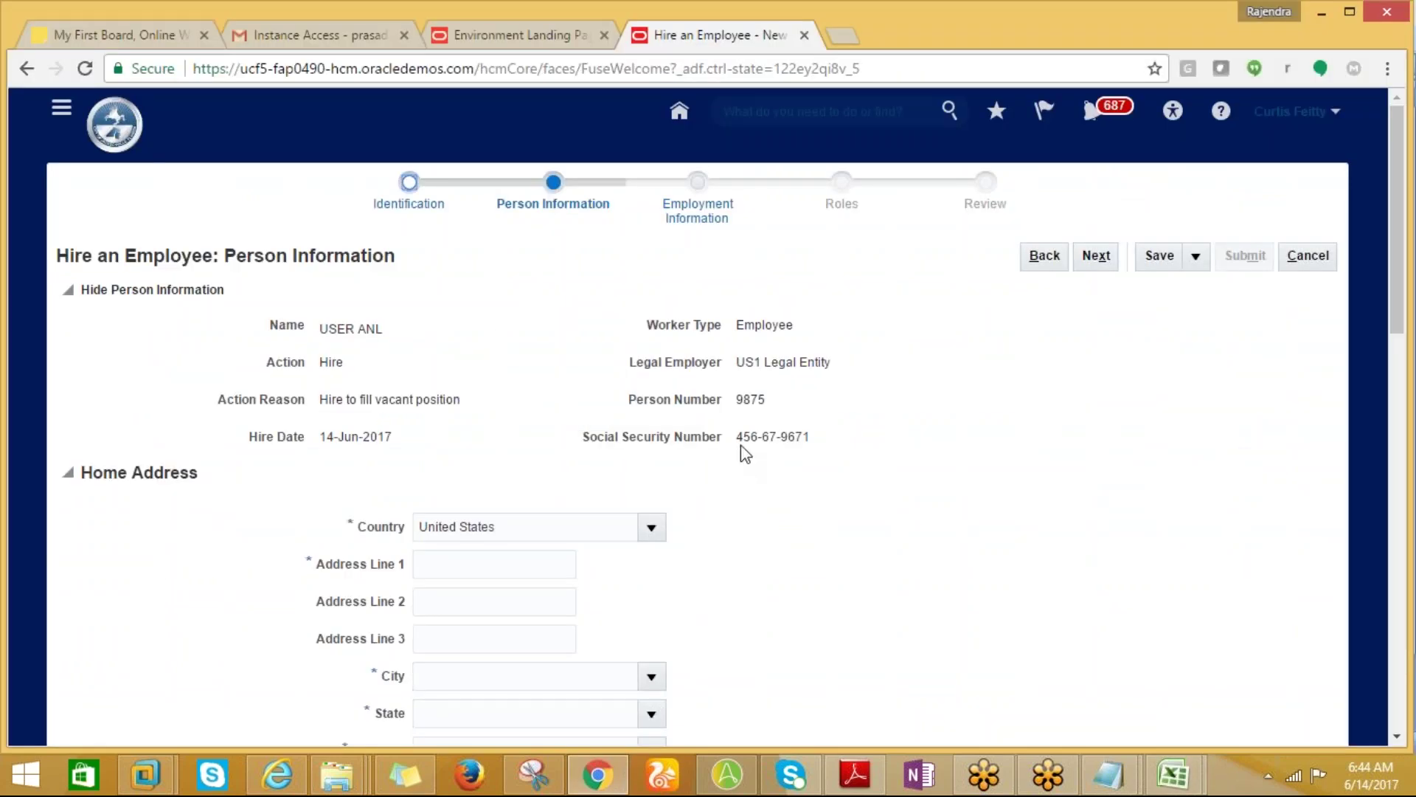
drag(744, 437, 807, 443)
click(787, 475)
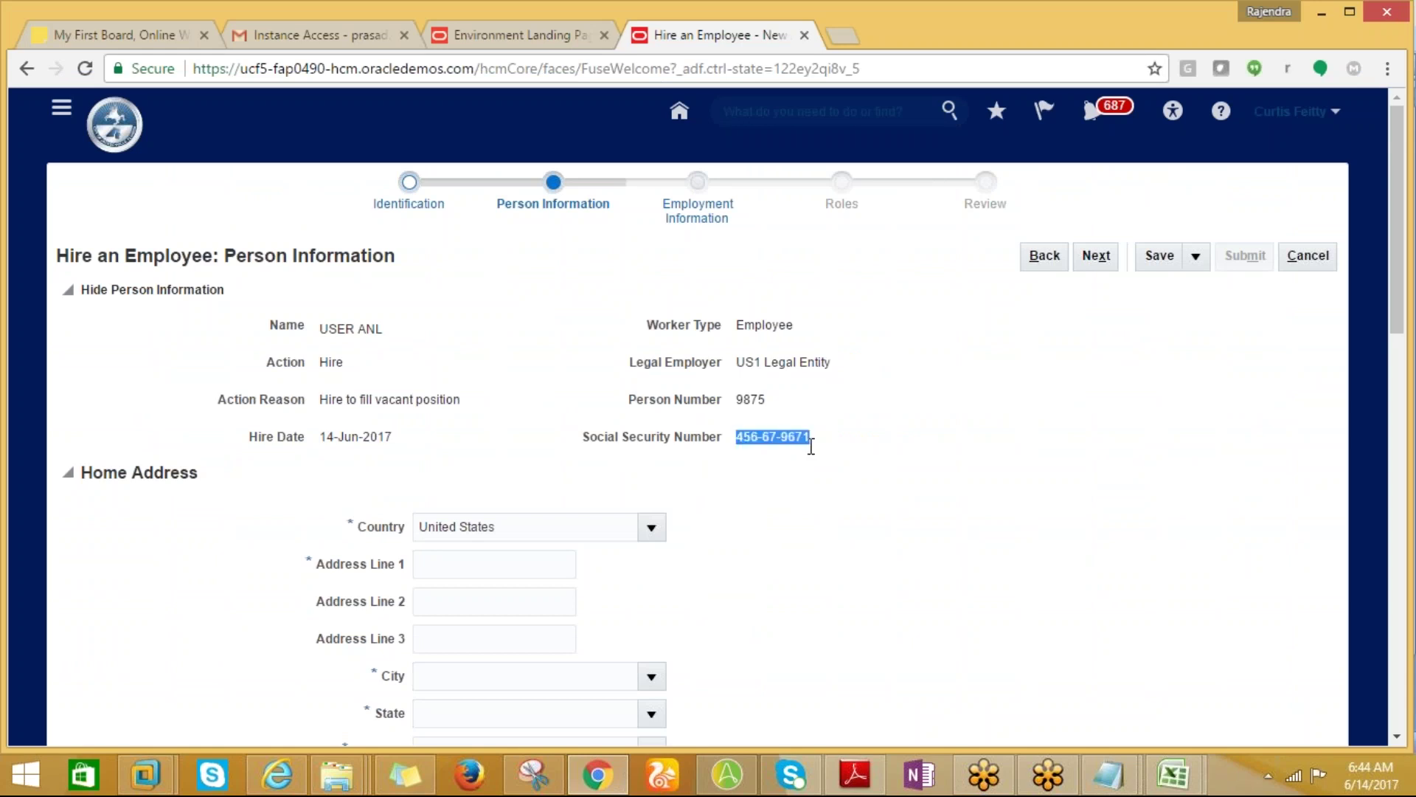
key(alt+Tab)
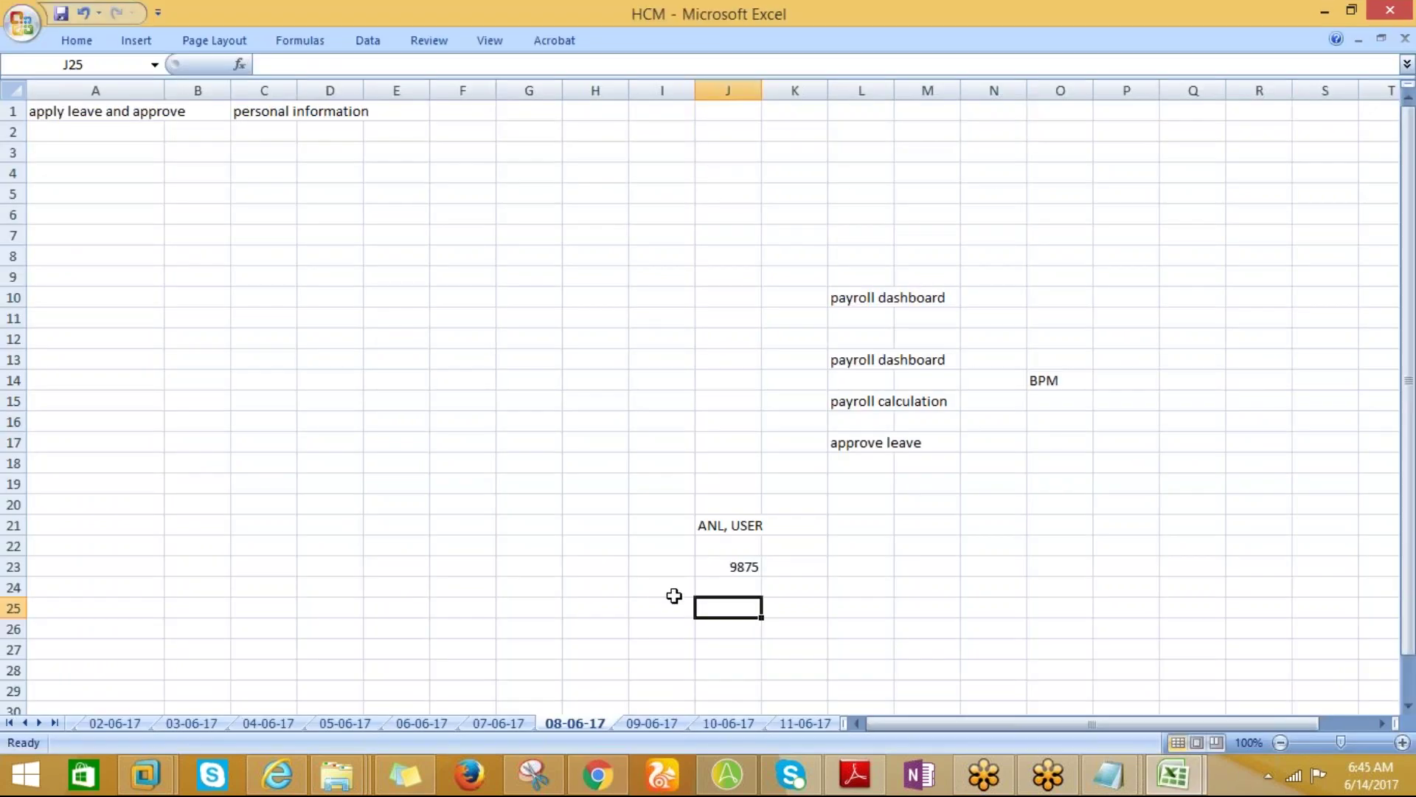
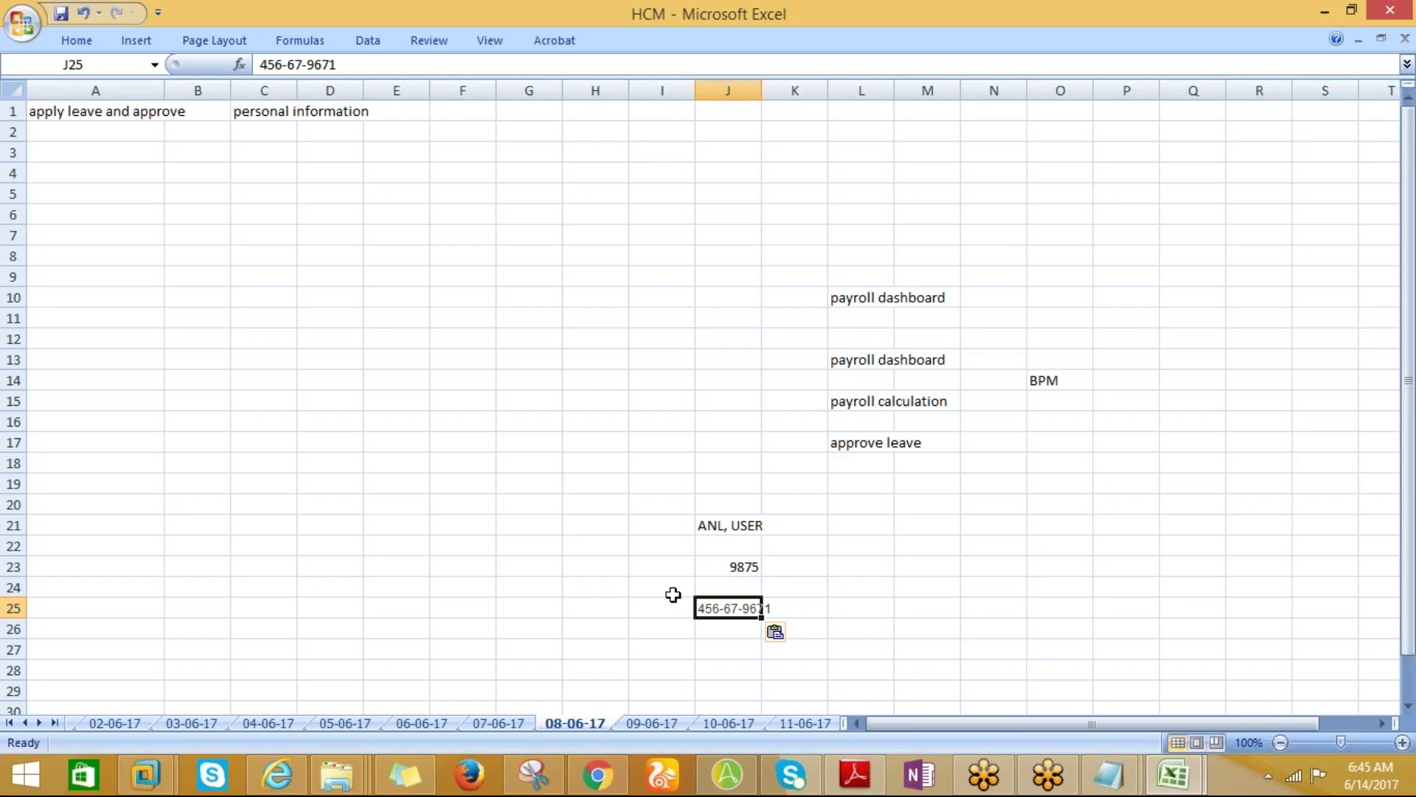
click(646, 602)
text(SSN)
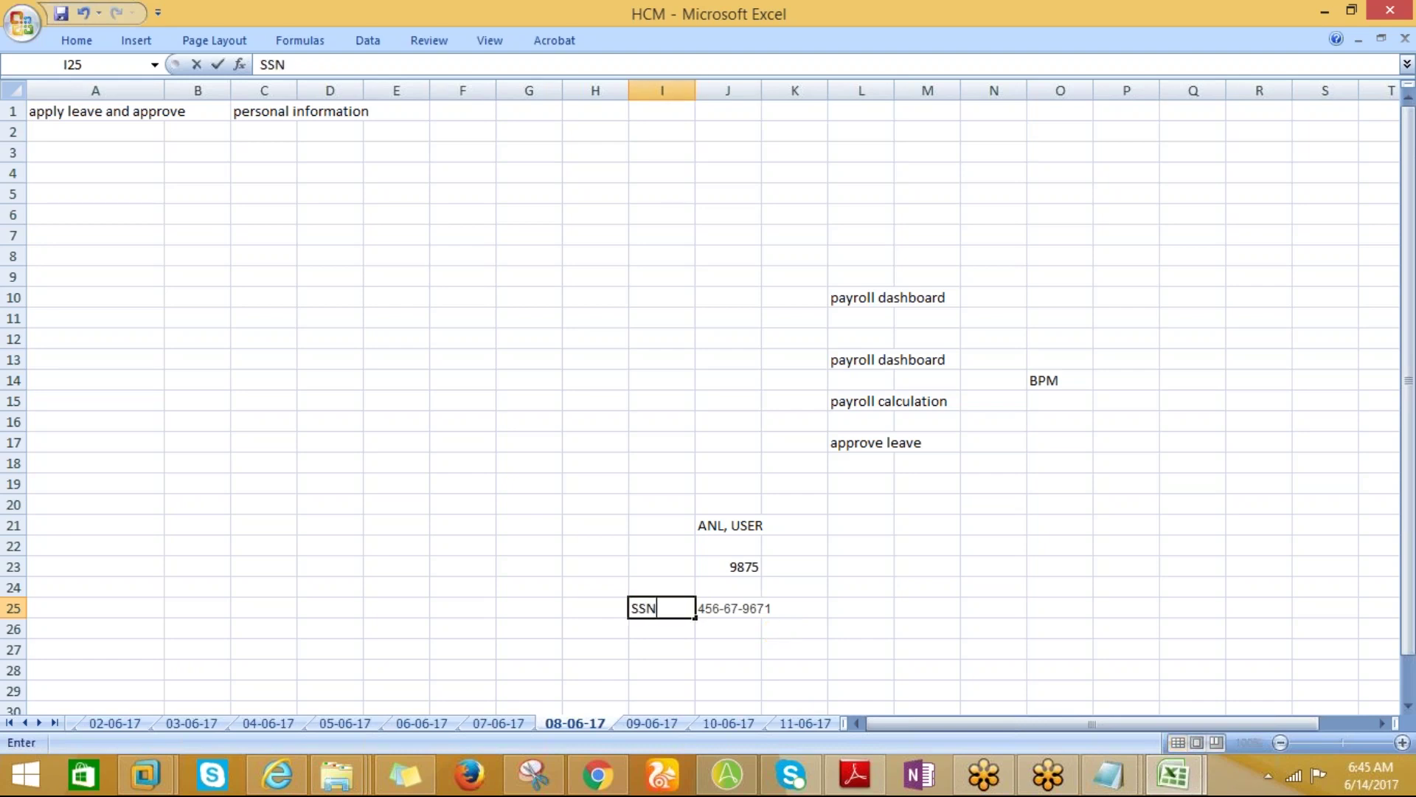
key(Tab)
click(861, 607)
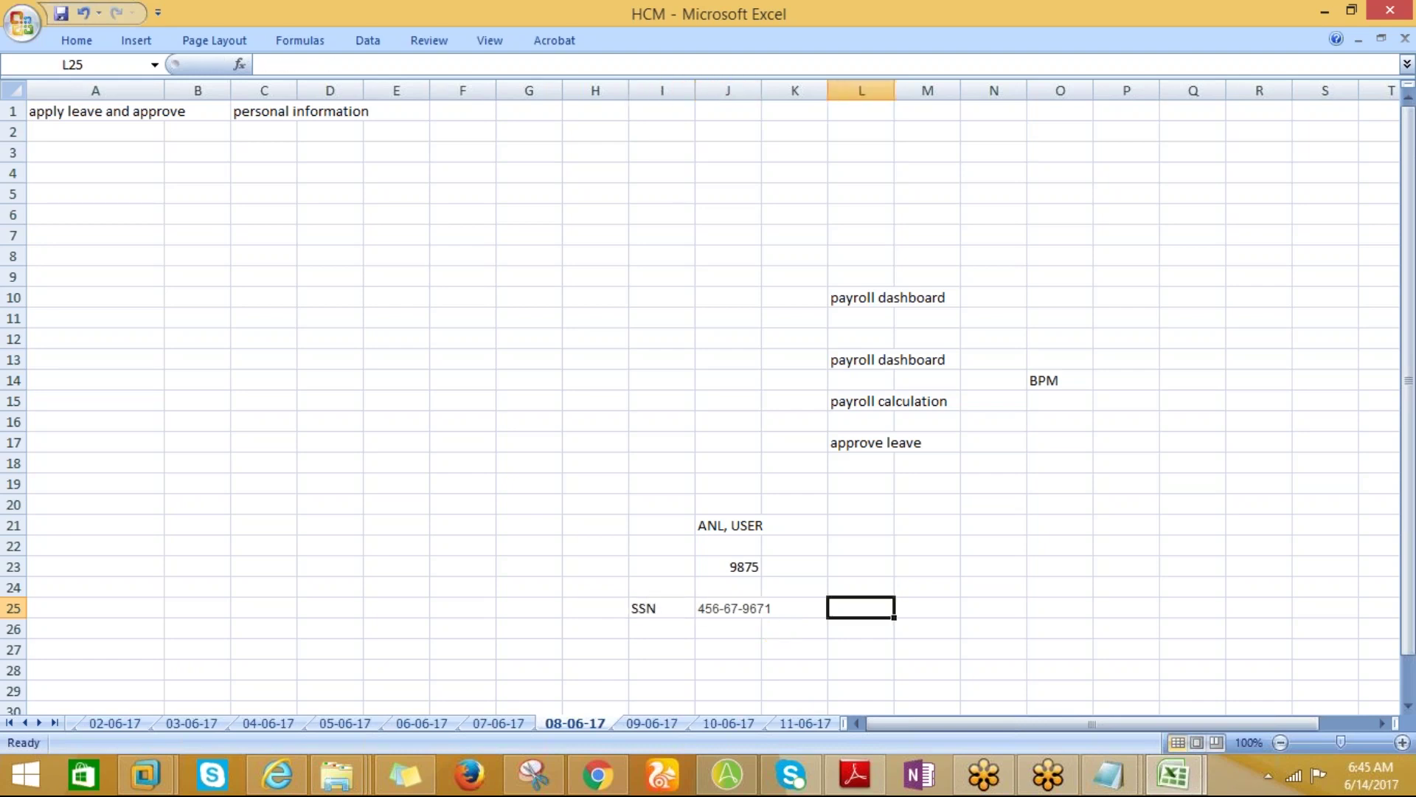
key(alt+Tab)
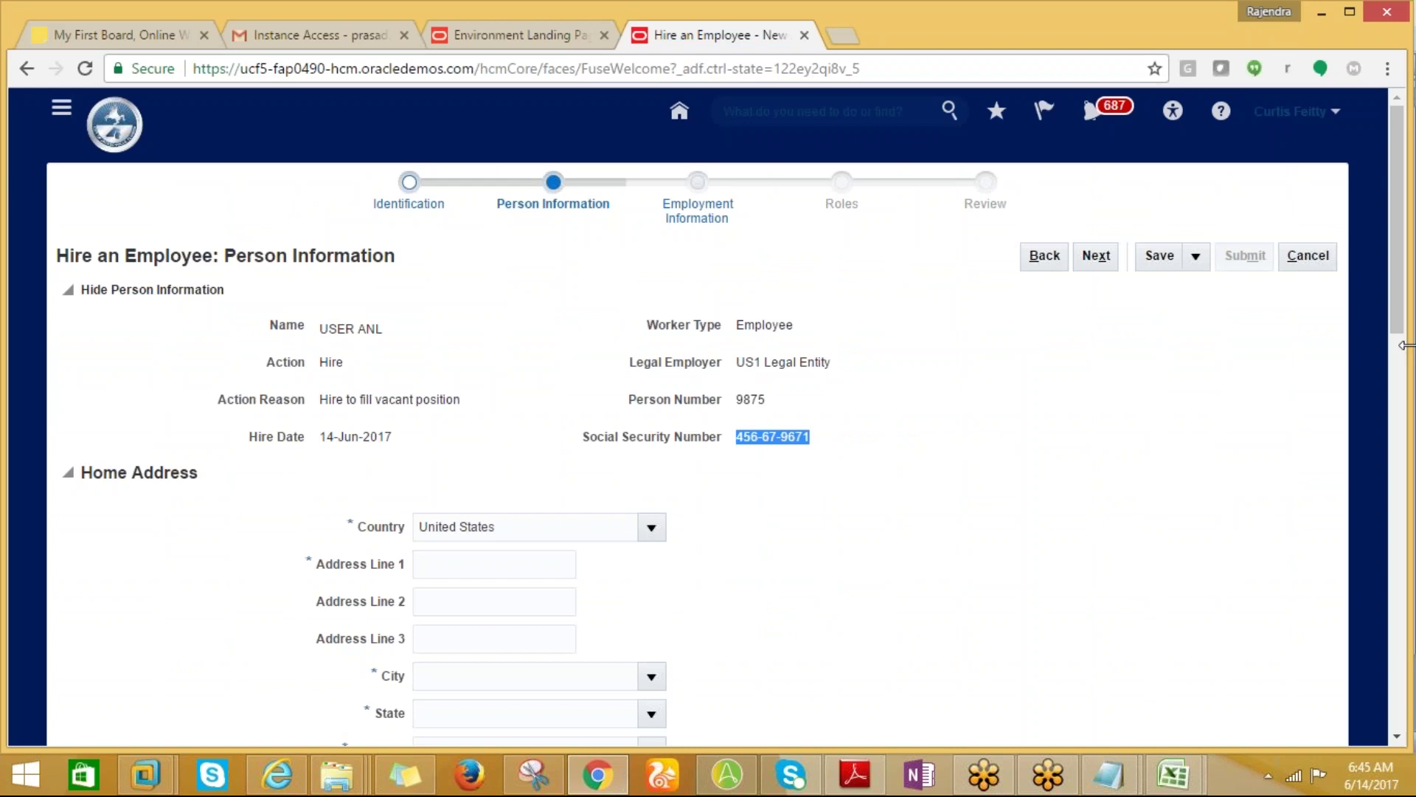
drag(1404, 345, 1407, 366)
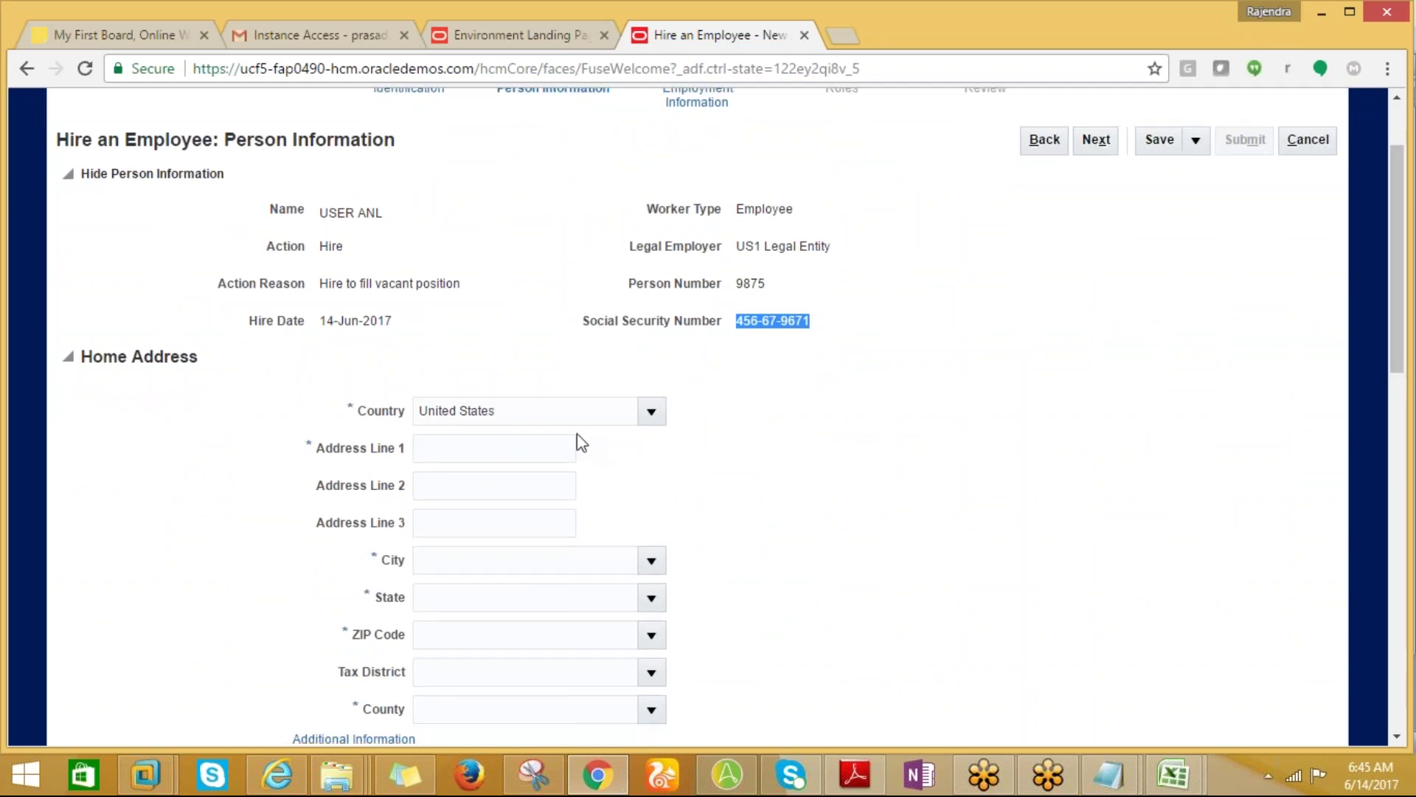
Enter the street address in Address Line 1.
click(469, 461)
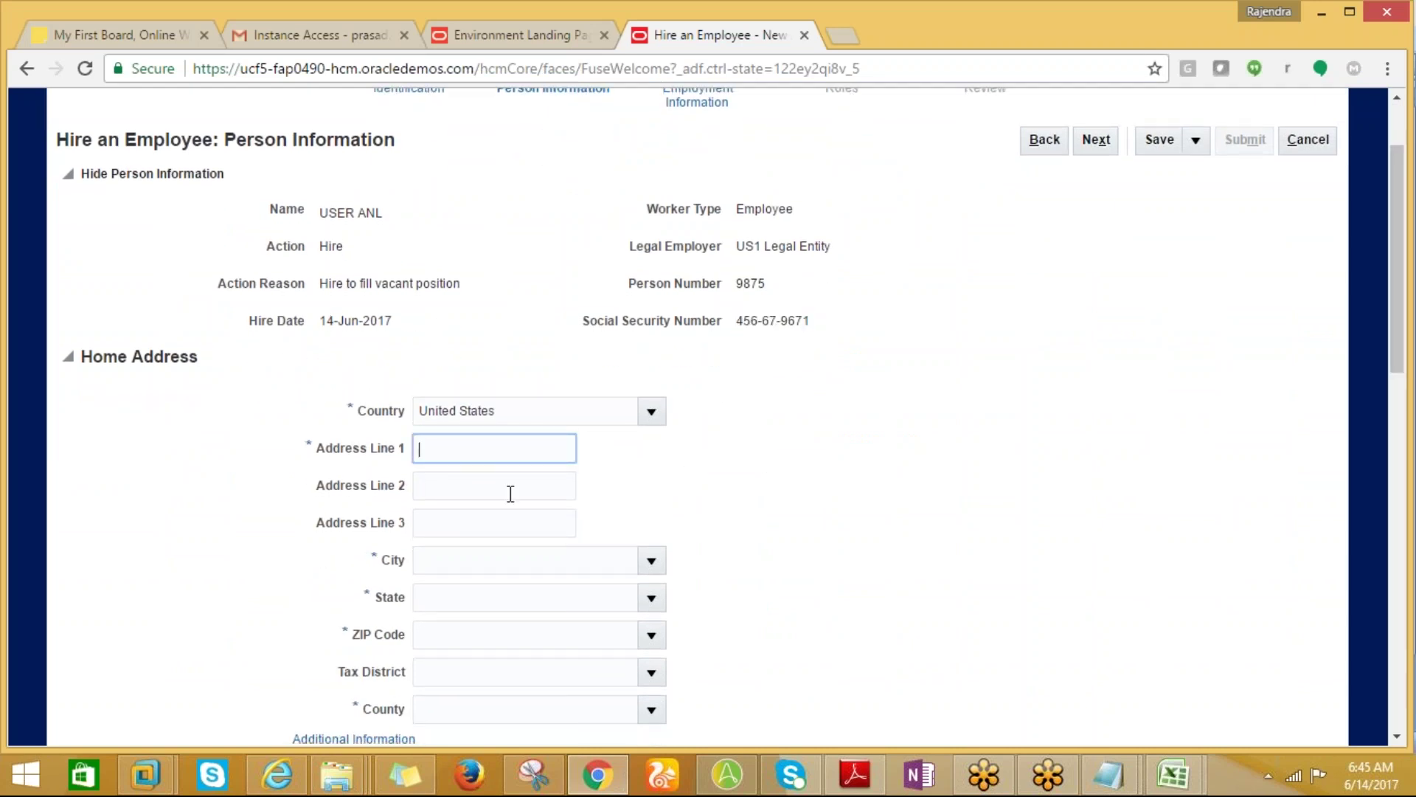
text(M)
text(500)
text(Main)
key(ctrl+shift+Left)
key(BackSpace)
text(MAIN STREET)
Enter the ZIP Code and confirm the Manhattan, New York county match in Search and Select.
click(455, 641)
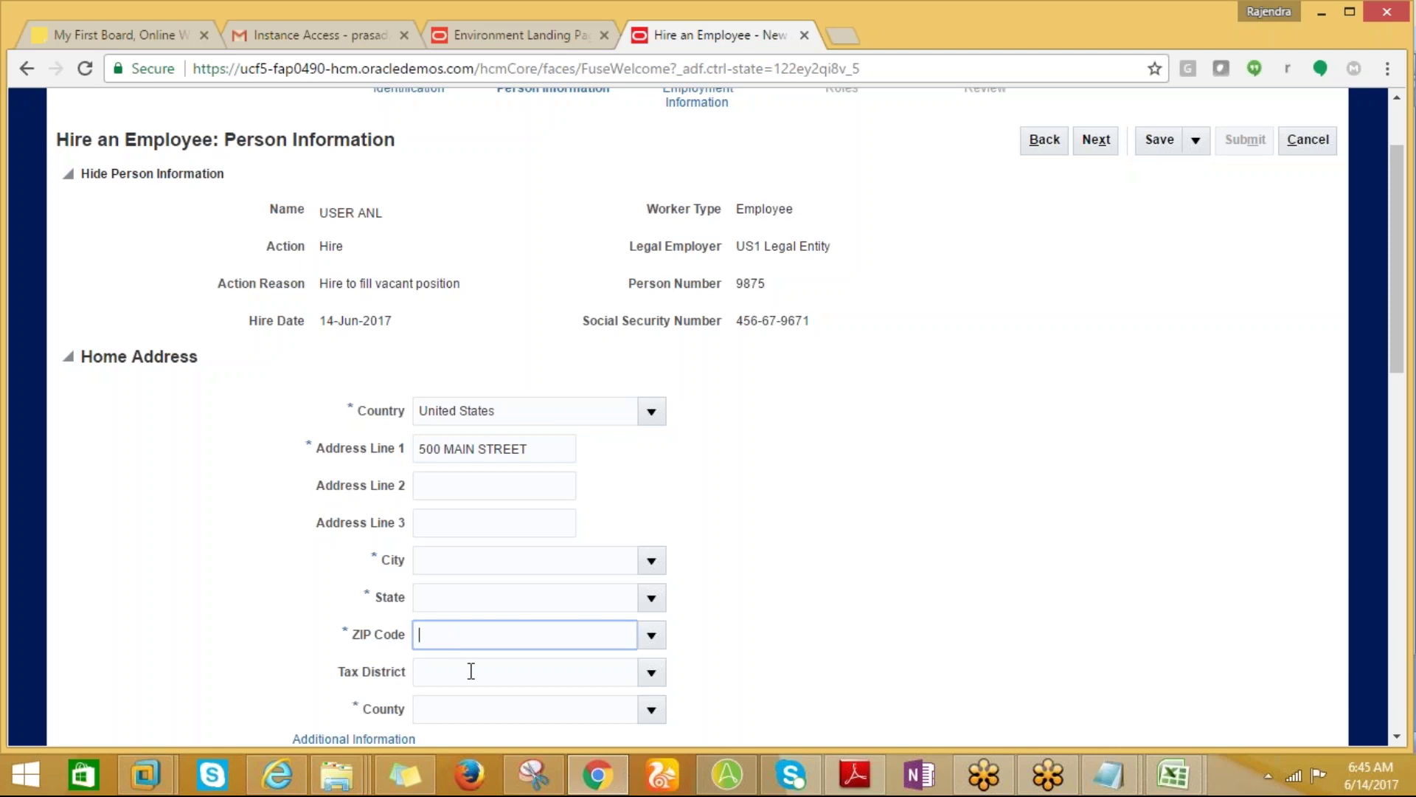
text(5000)
key(BackSpace)
key(BackSpace)
key(BackSpace)
text(100001)
key(BackSpace)
key(BackSpace)
text(1)
drag(1402, 353, 1402, 384)
key(Tab)
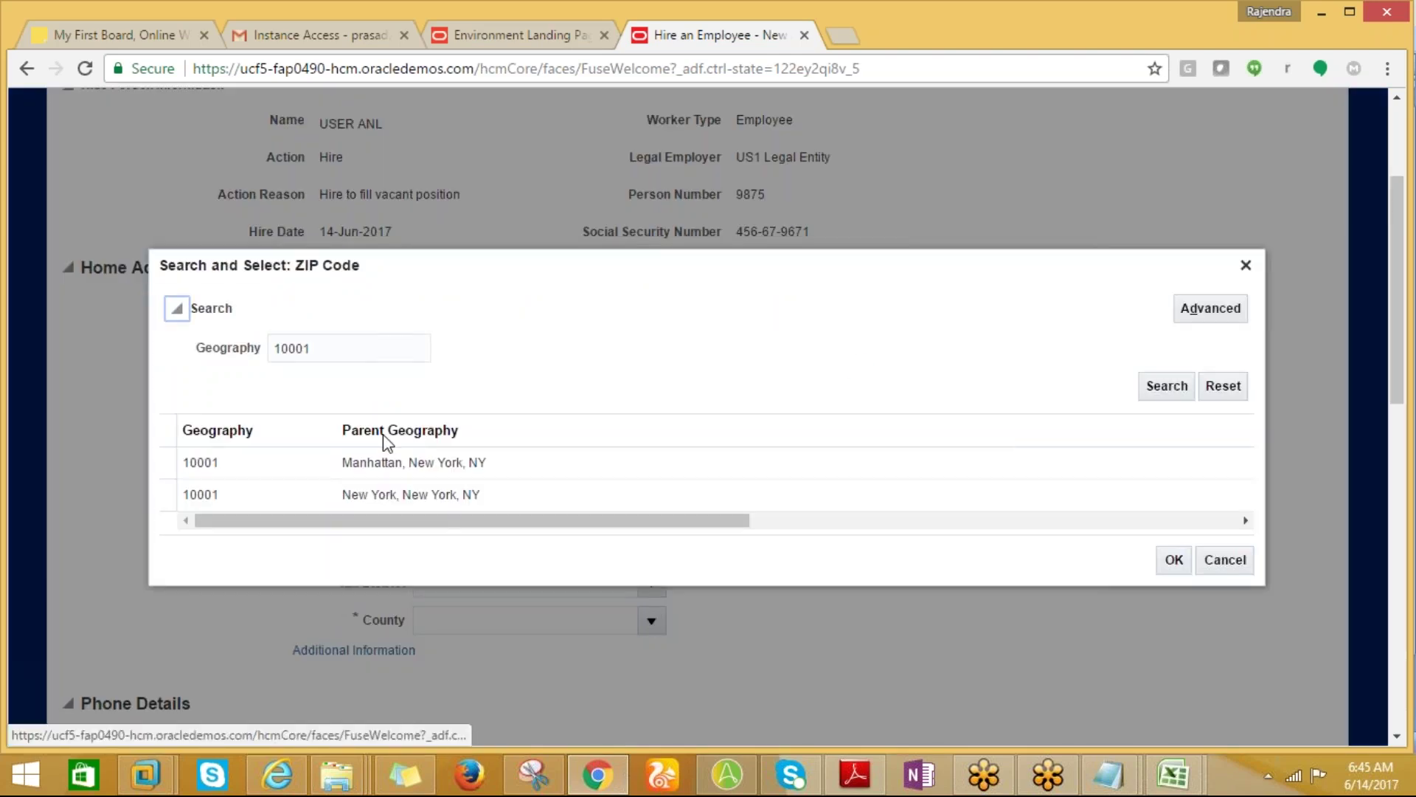
click(386, 461)
click(1175, 562)
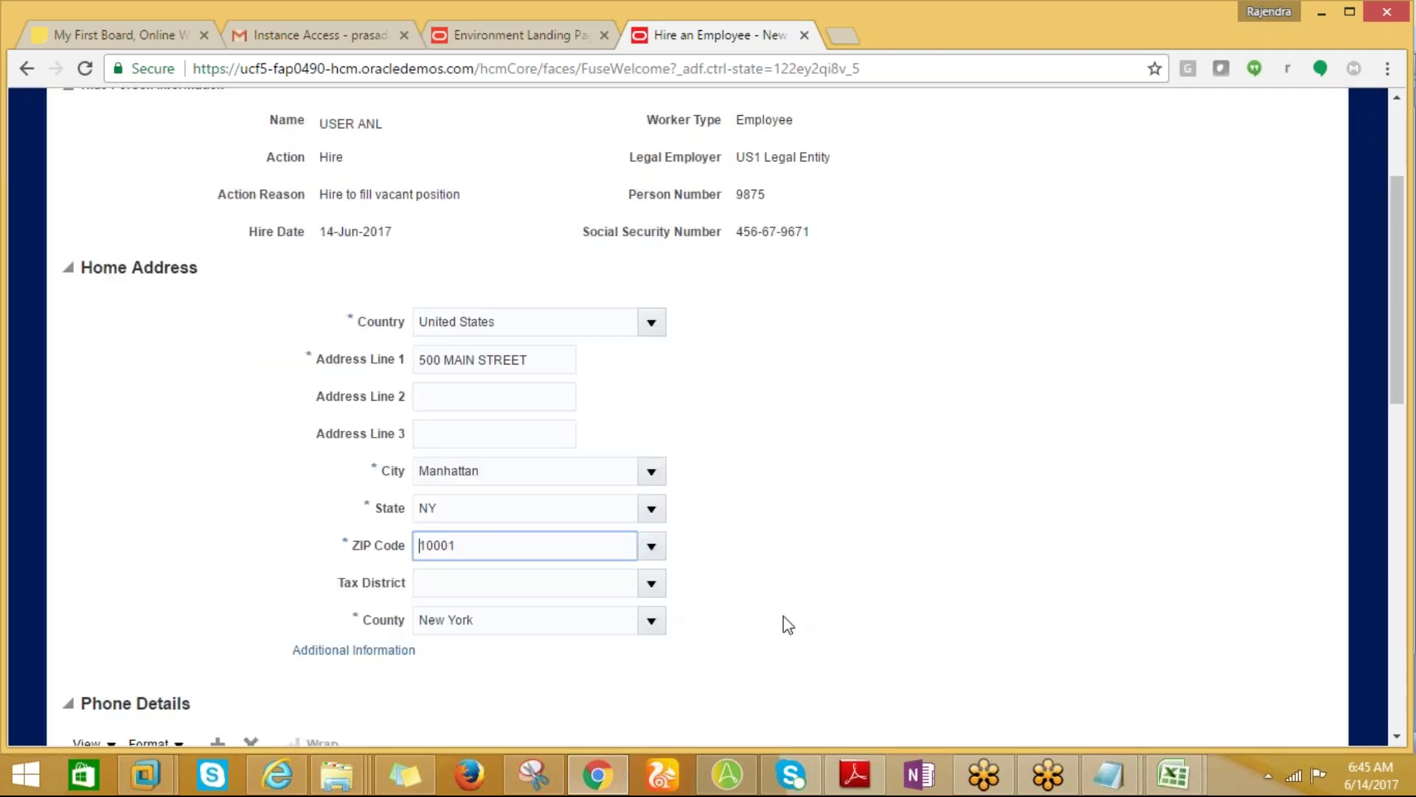
drag(1397, 287, 1409, 613)
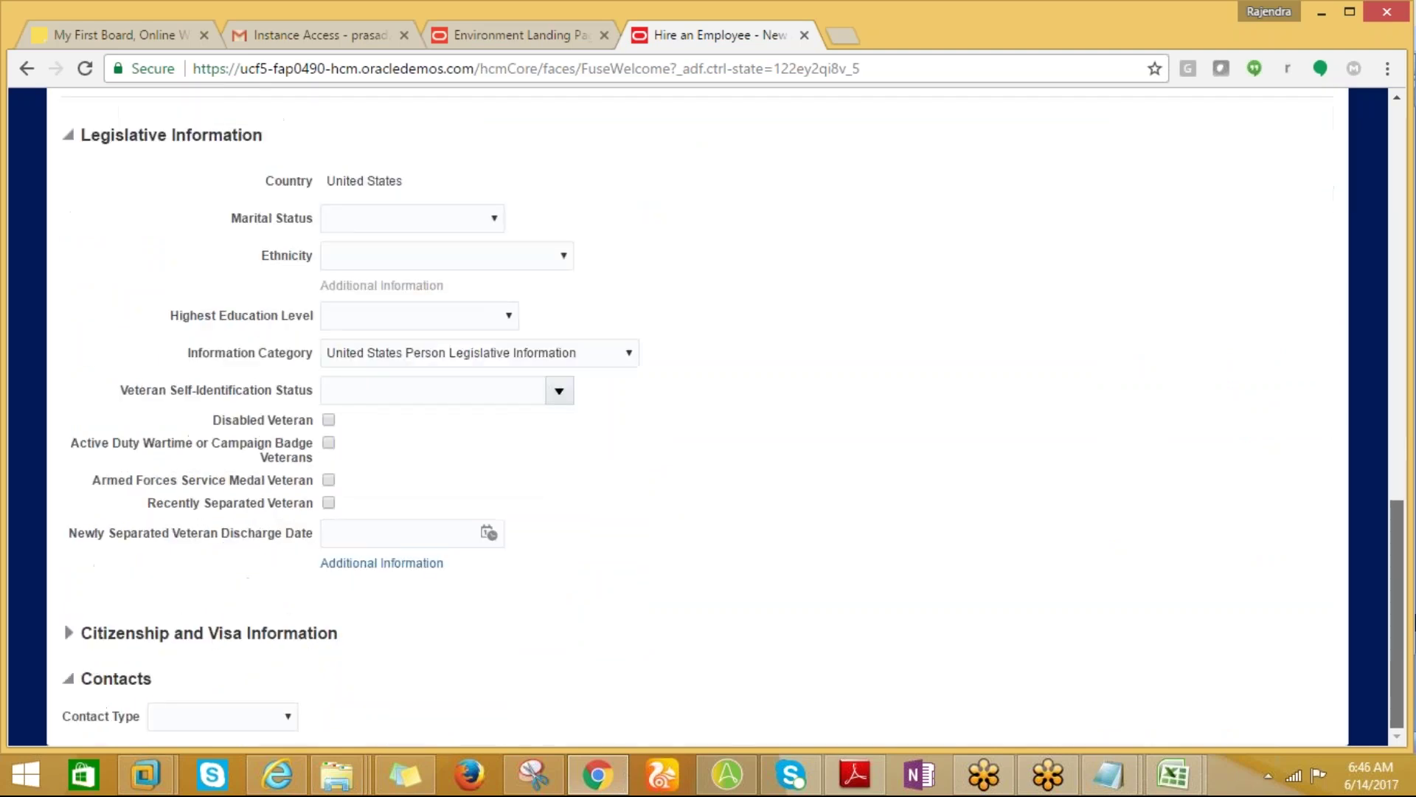
drag(1412, 690, 1407, 291)
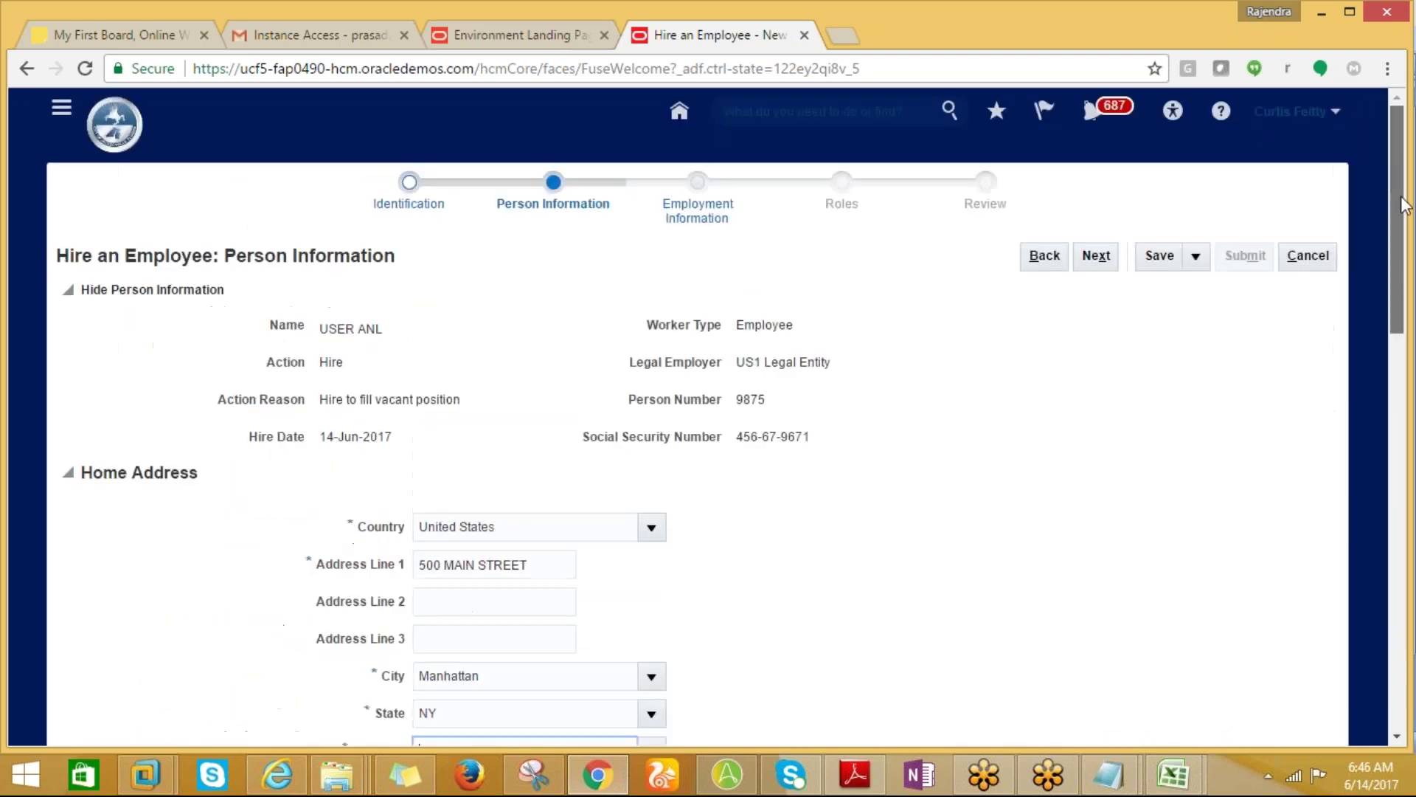
Advance to the Employment Information step and bring the Assignment section into view.
click(1096, 256)
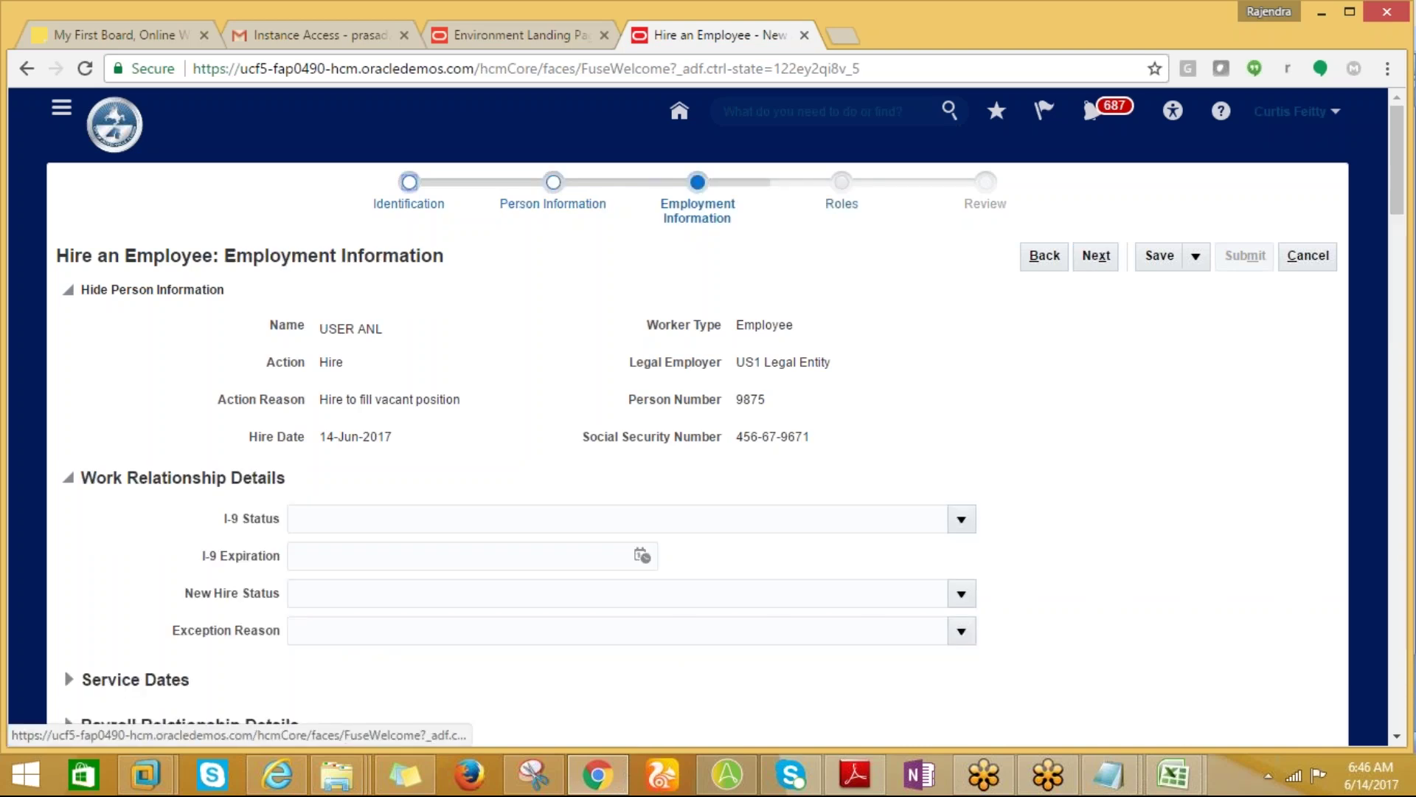
drag(1398, 193, 1404, 276)
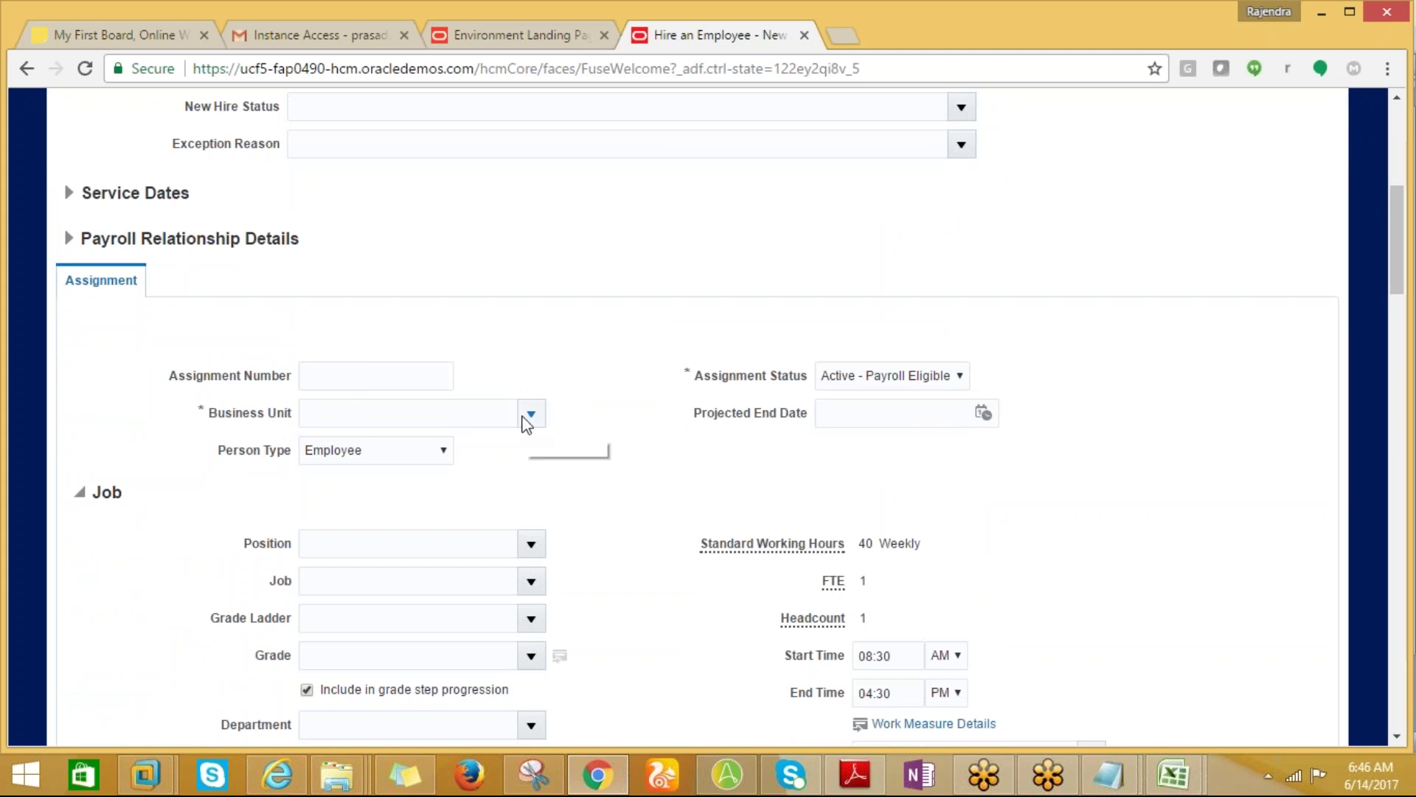
scroll(1400, 225, up, 3)
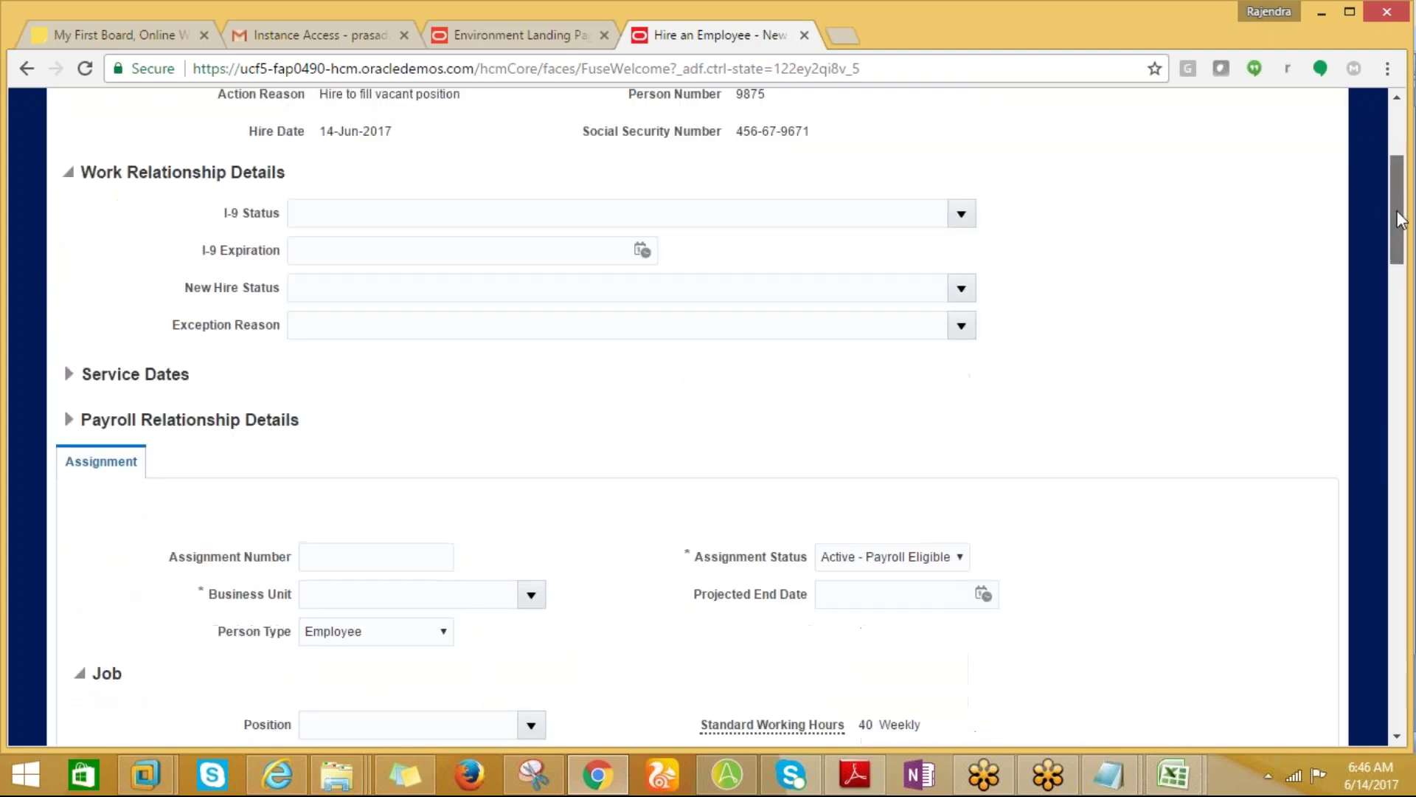
scroll(1393, 206, down, 1)
drag(1397, 214, 1396, 271)
Filter the business units by US1 and set US1 Business Unit.
click(532, 277)
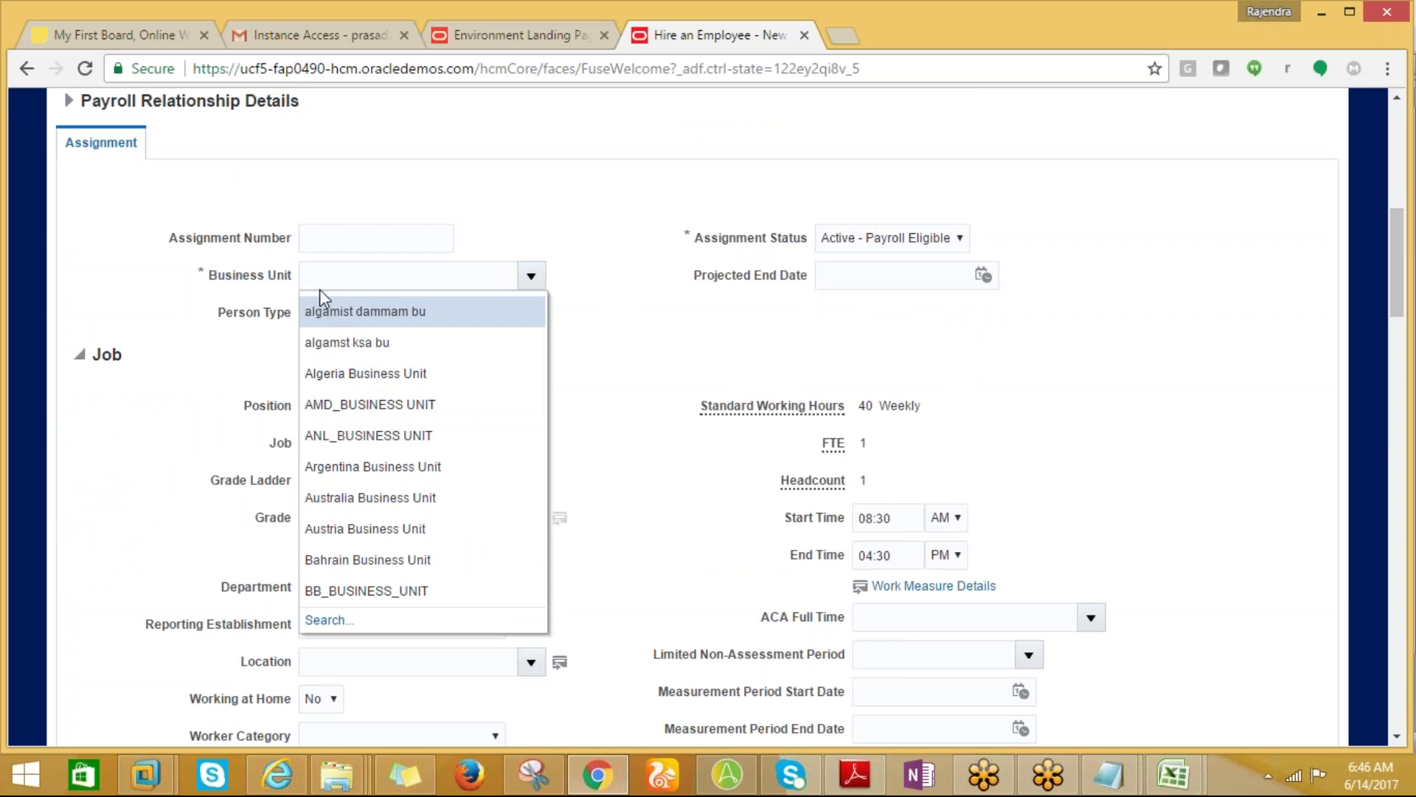
click(323, 284)
text(US)
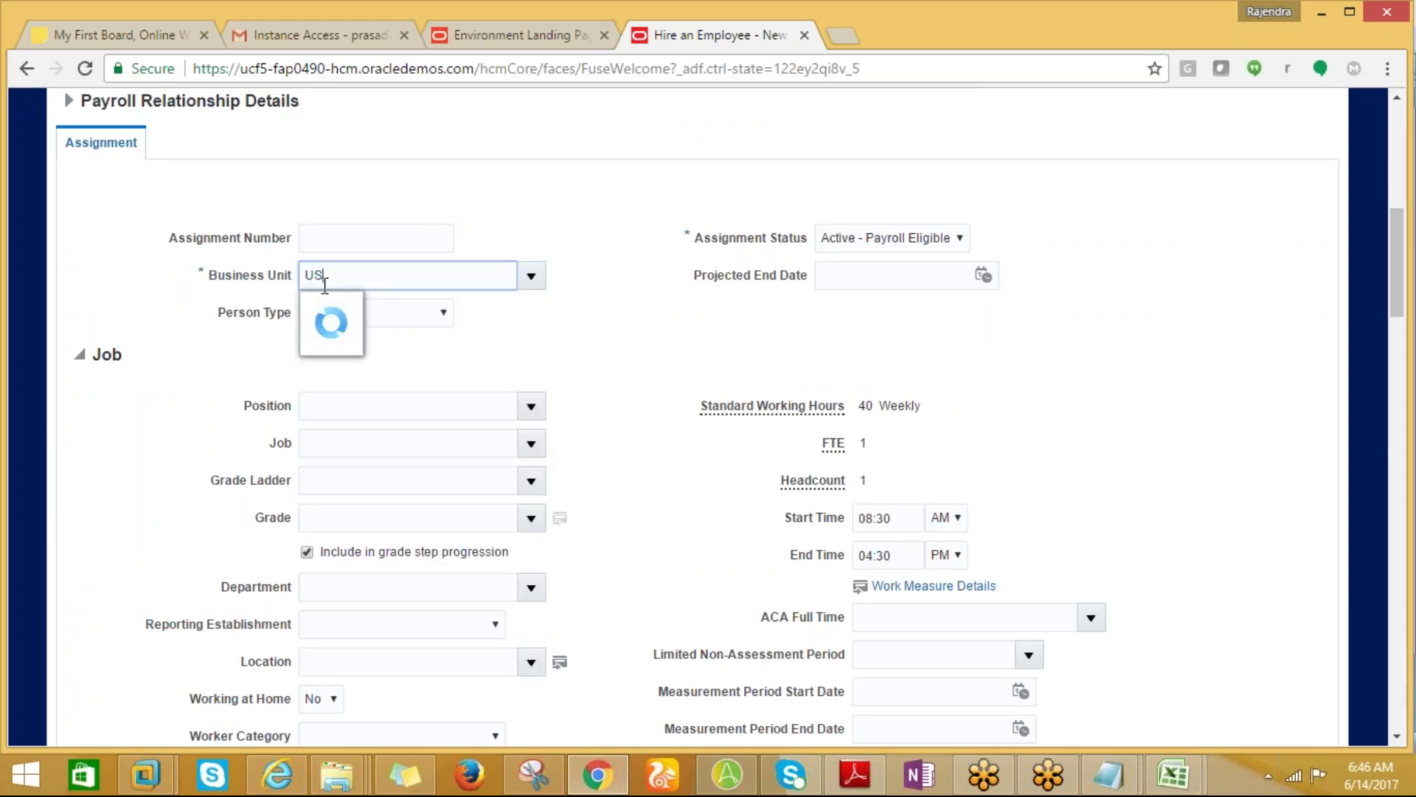
text(1)
click(328, 304)
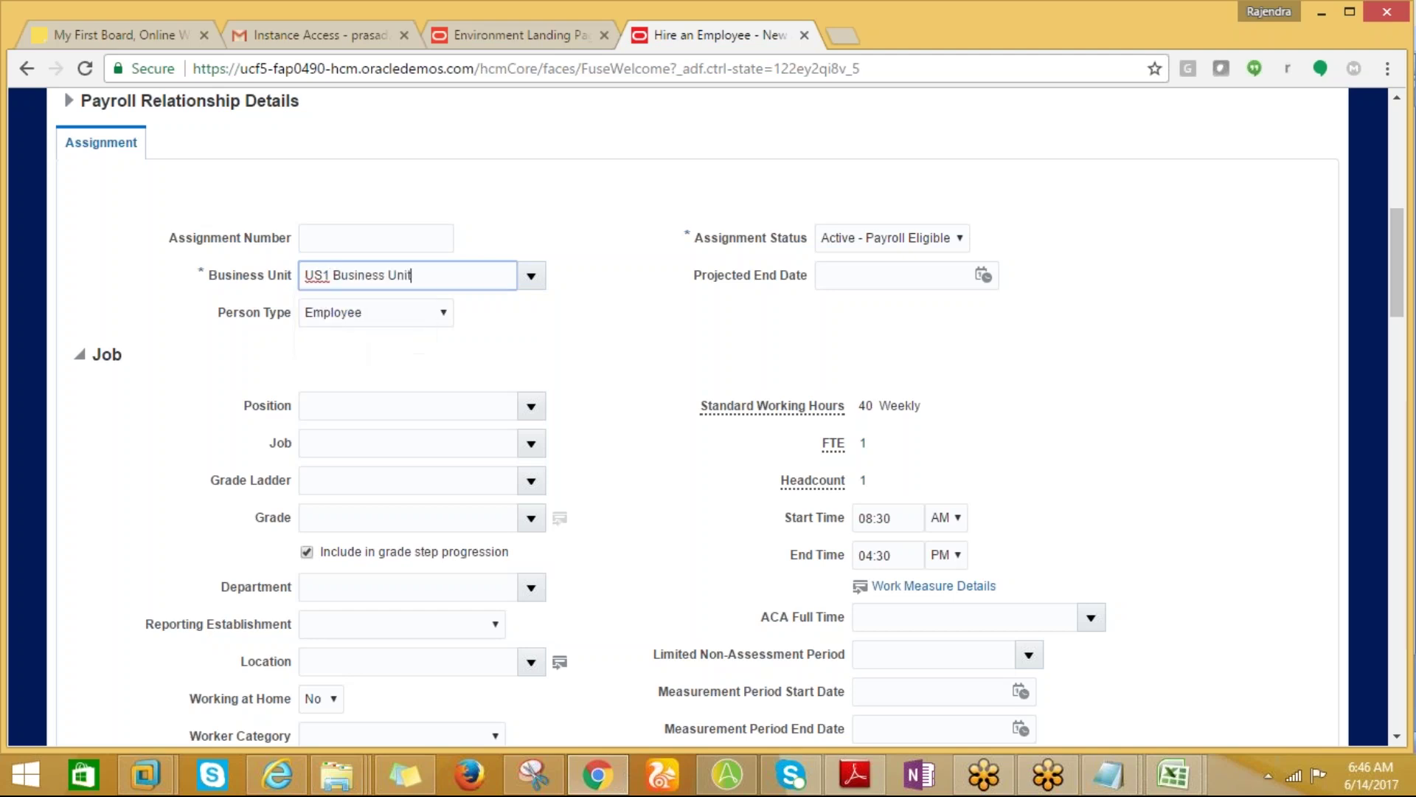
click(359, 409)
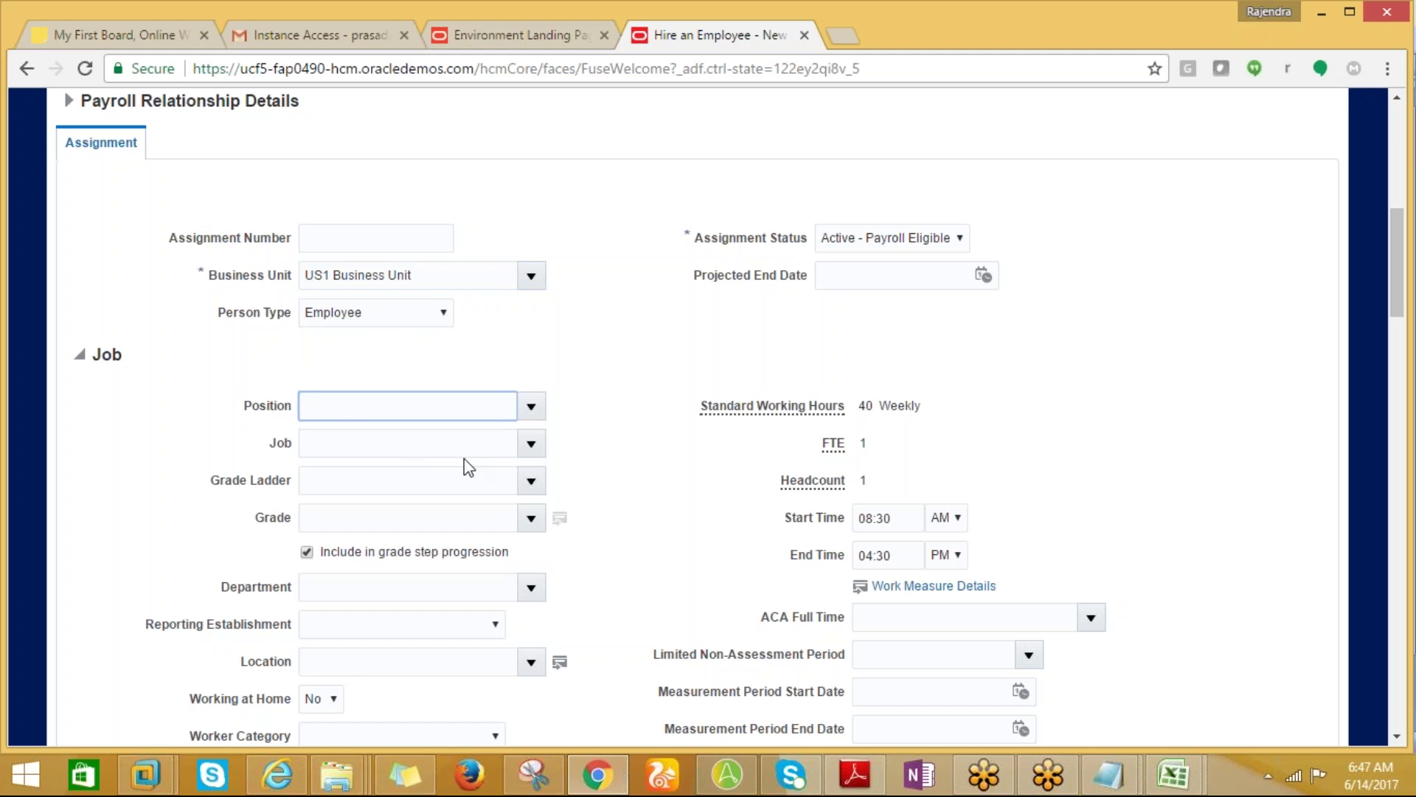
Try Analyst as the position and dismiss the no-open-headcount error.
click(531, 408)
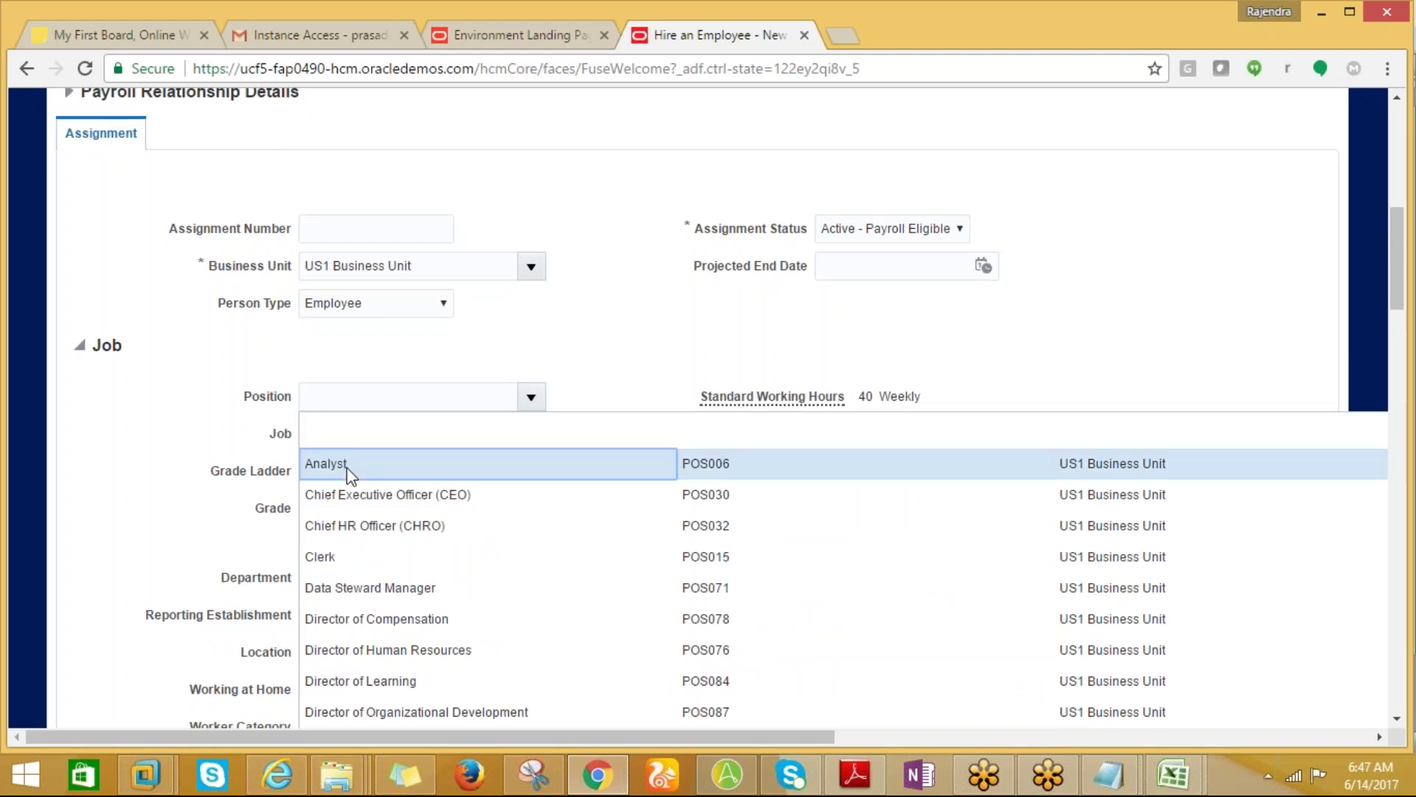
click(348, 468)
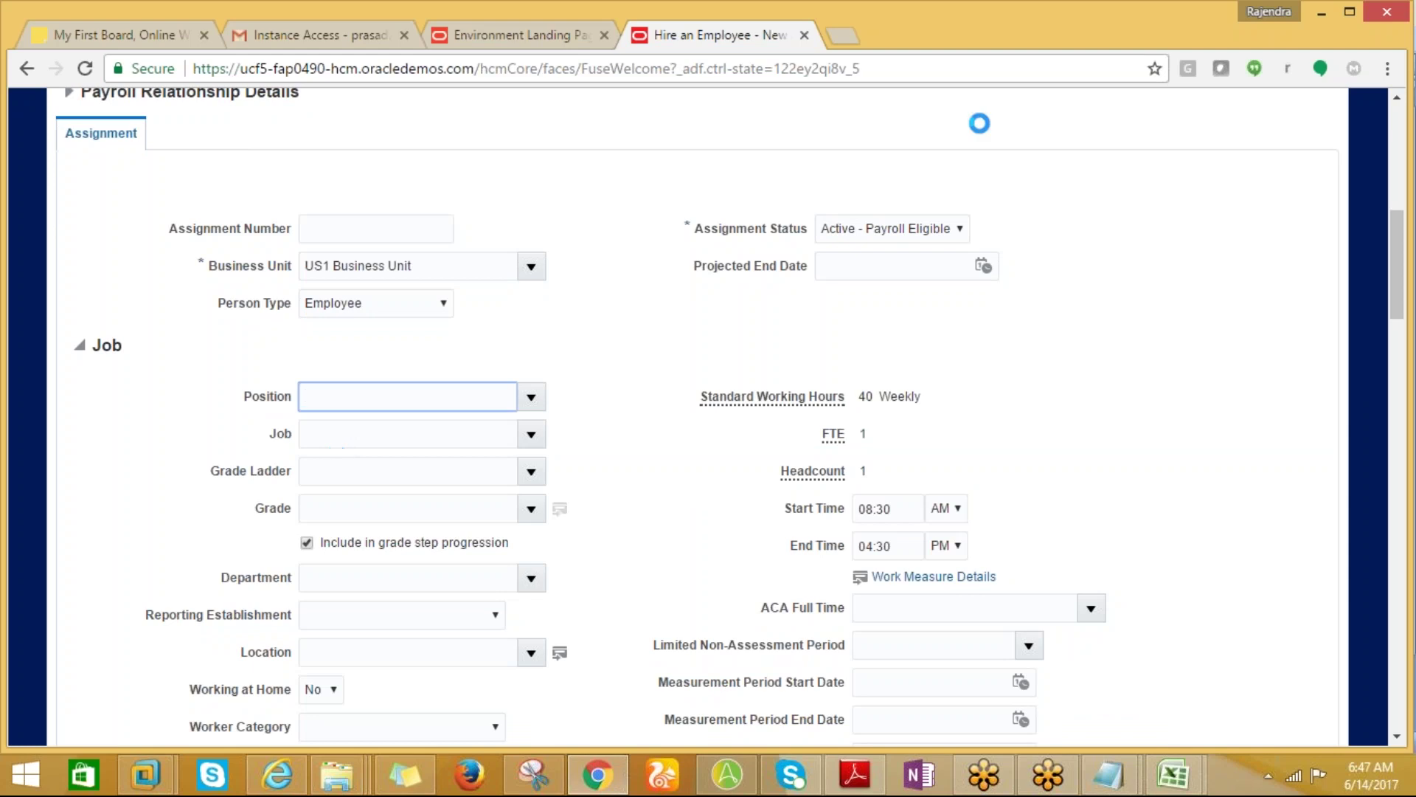
click(1160, 45)
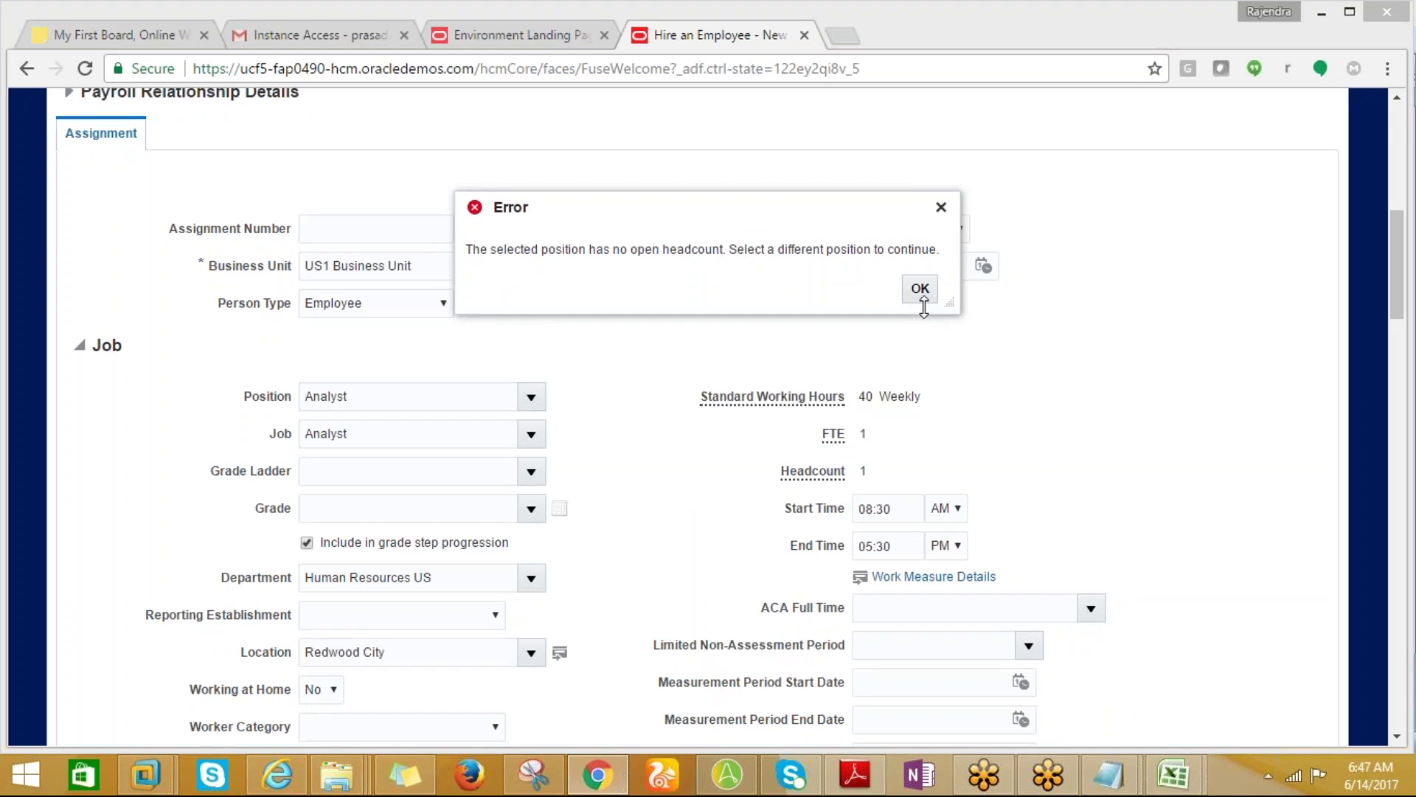
click(921, 289)
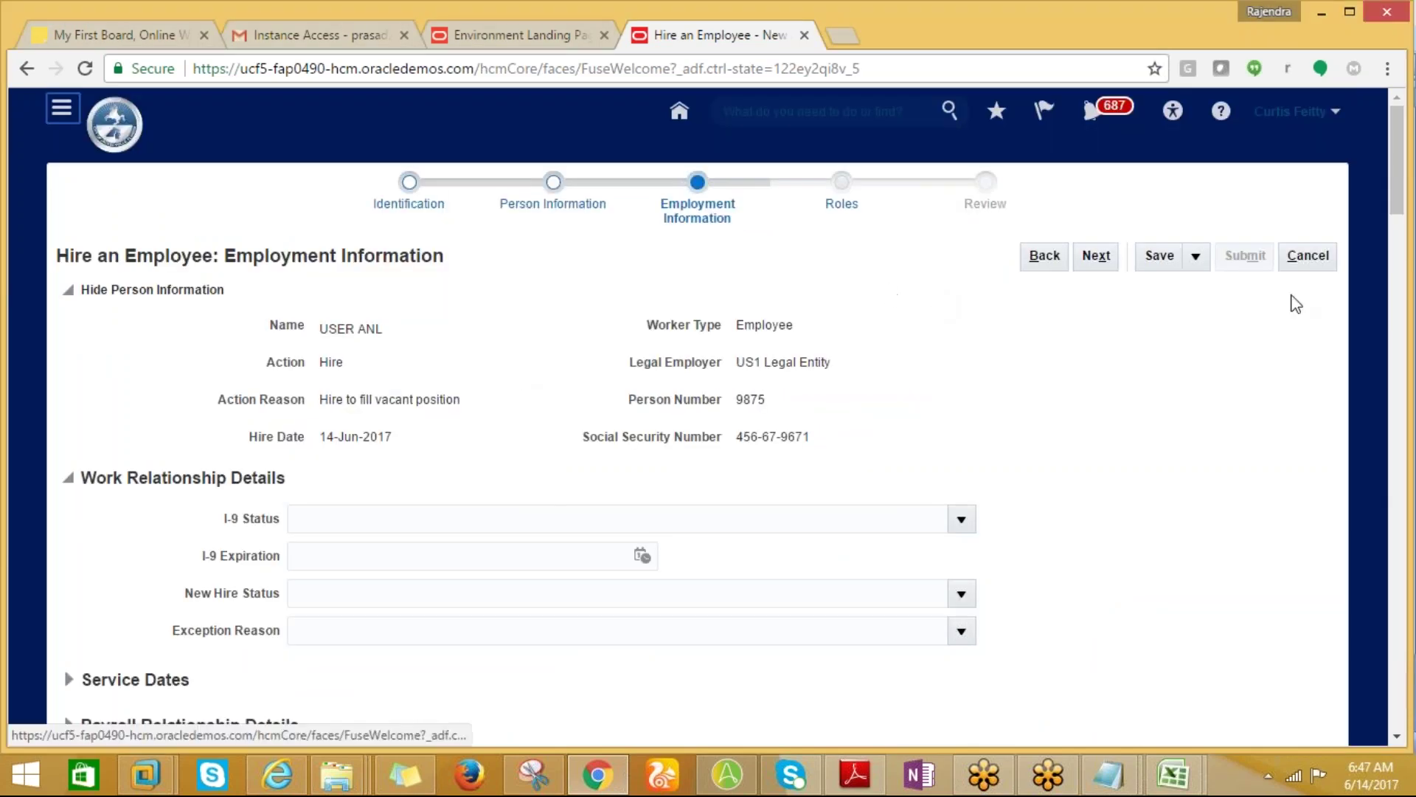
drag(1397, 144, 1389, 252)
Switch the position to Clerk, dismiss the headcount error, and open the full position search.
click(531, 361)
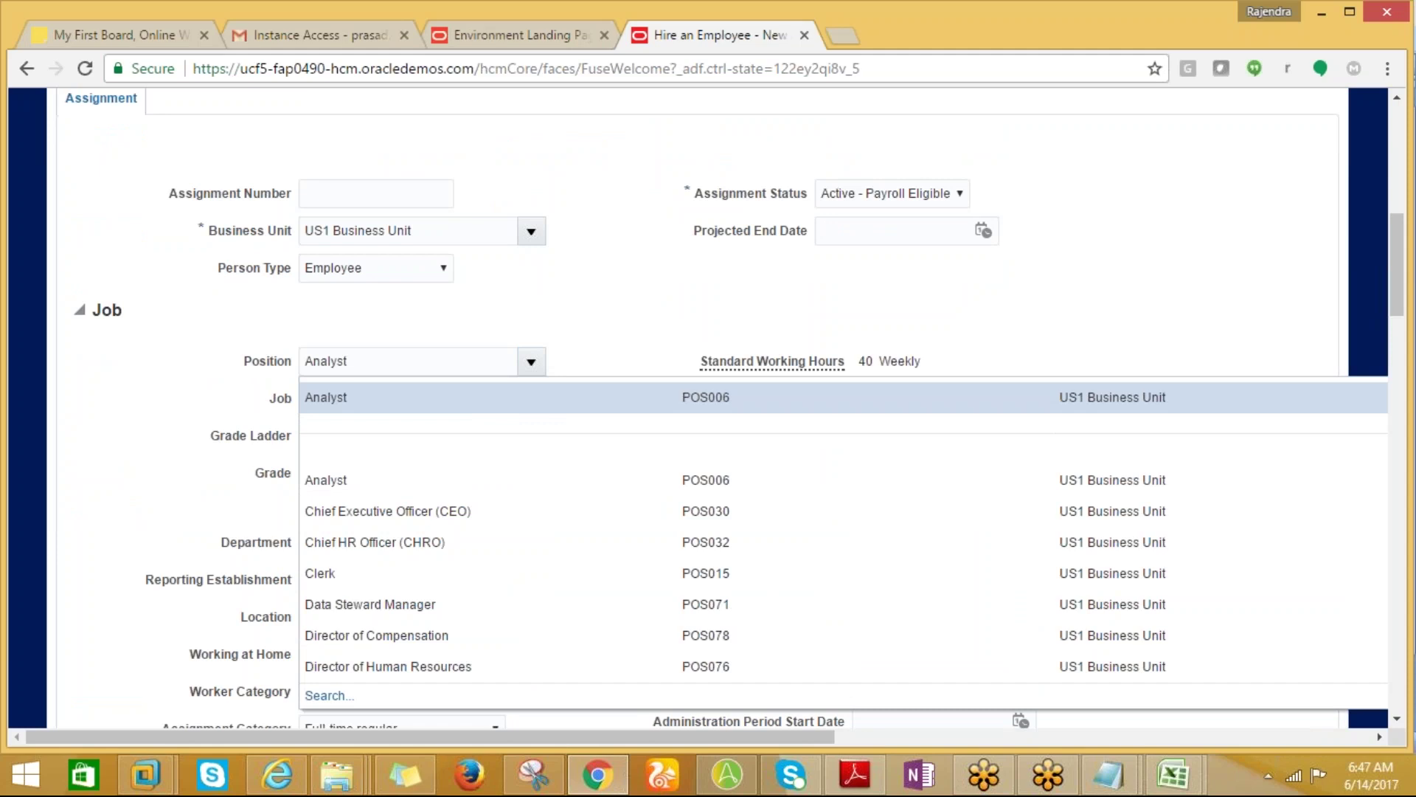
click(321, 576)
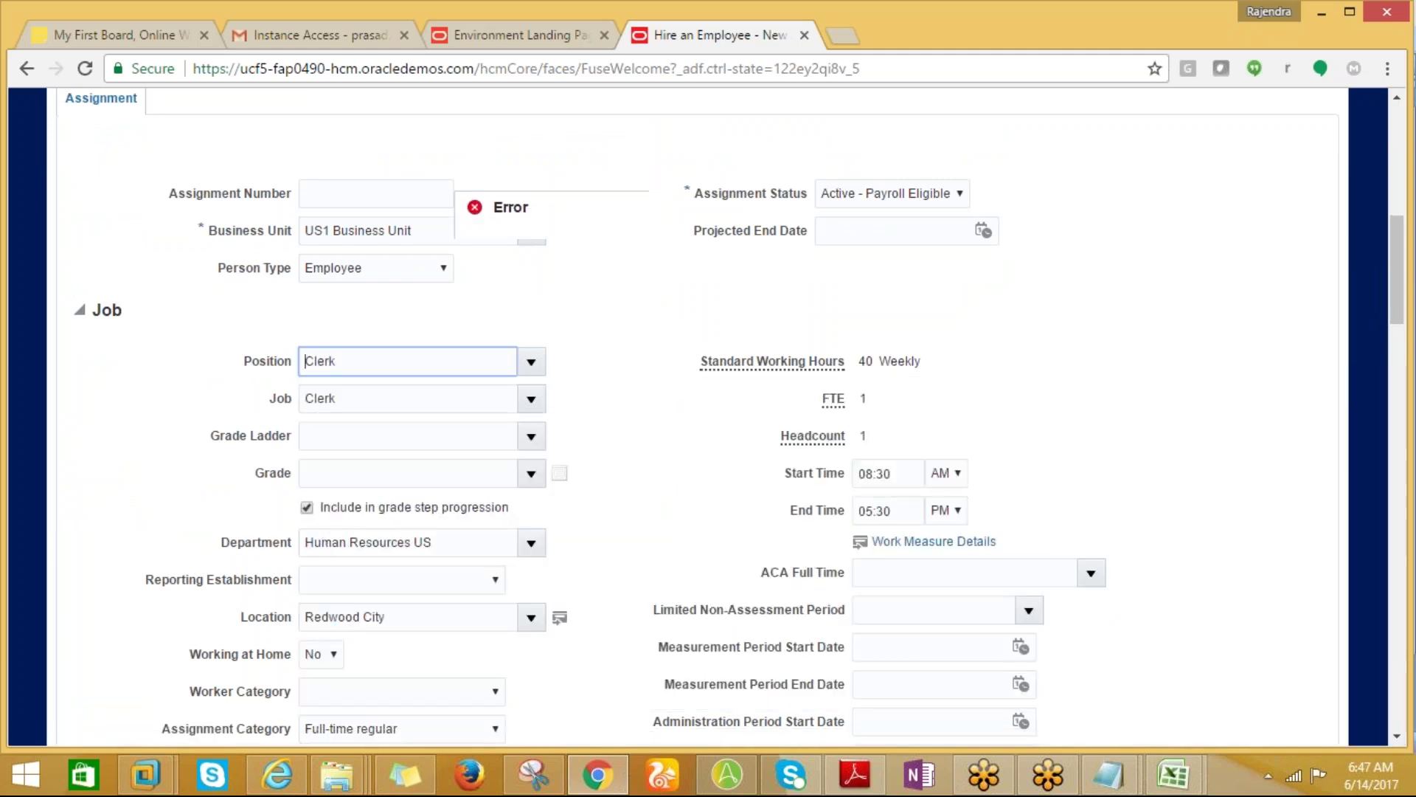
click(919, 288)
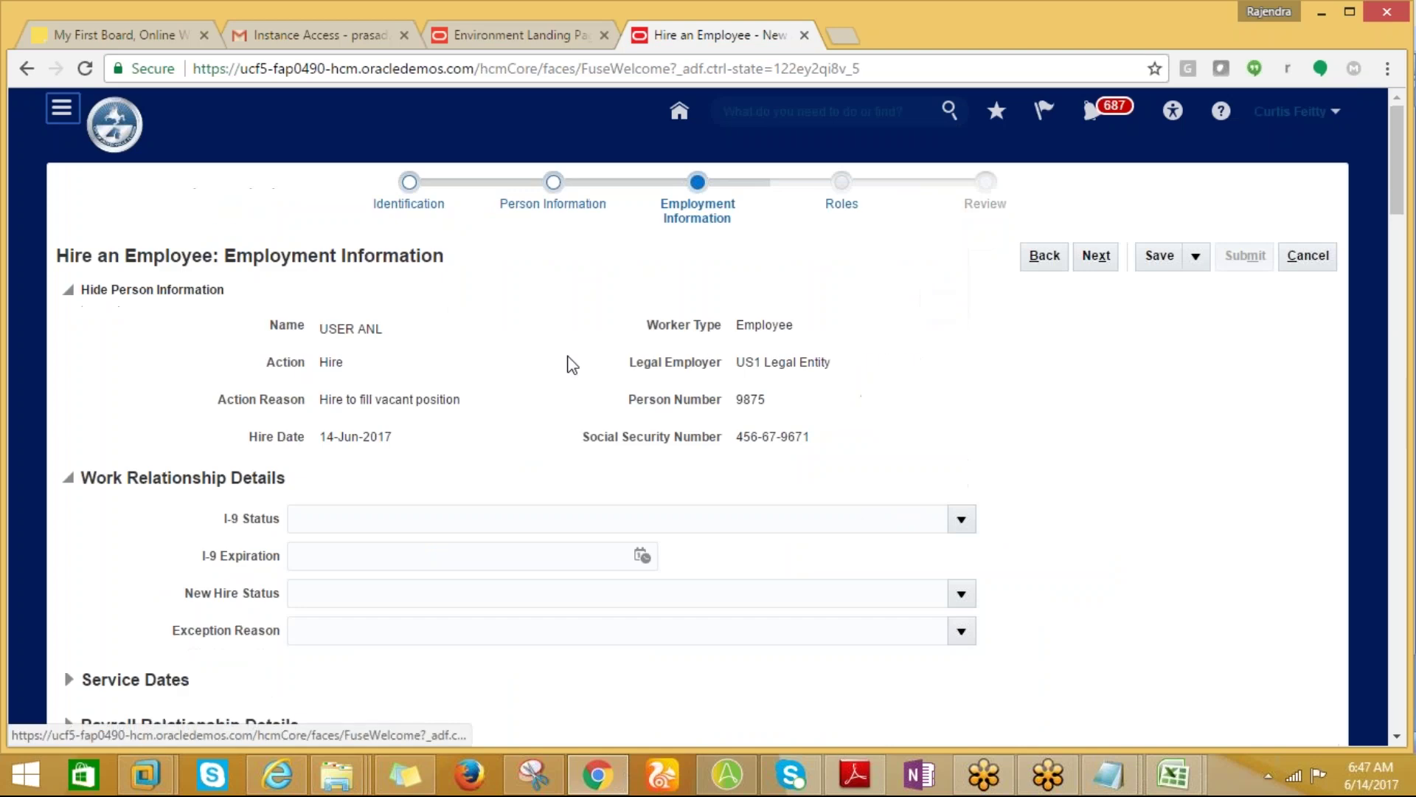
drag(1401, 129, 1401, 222)
click(531, 461)
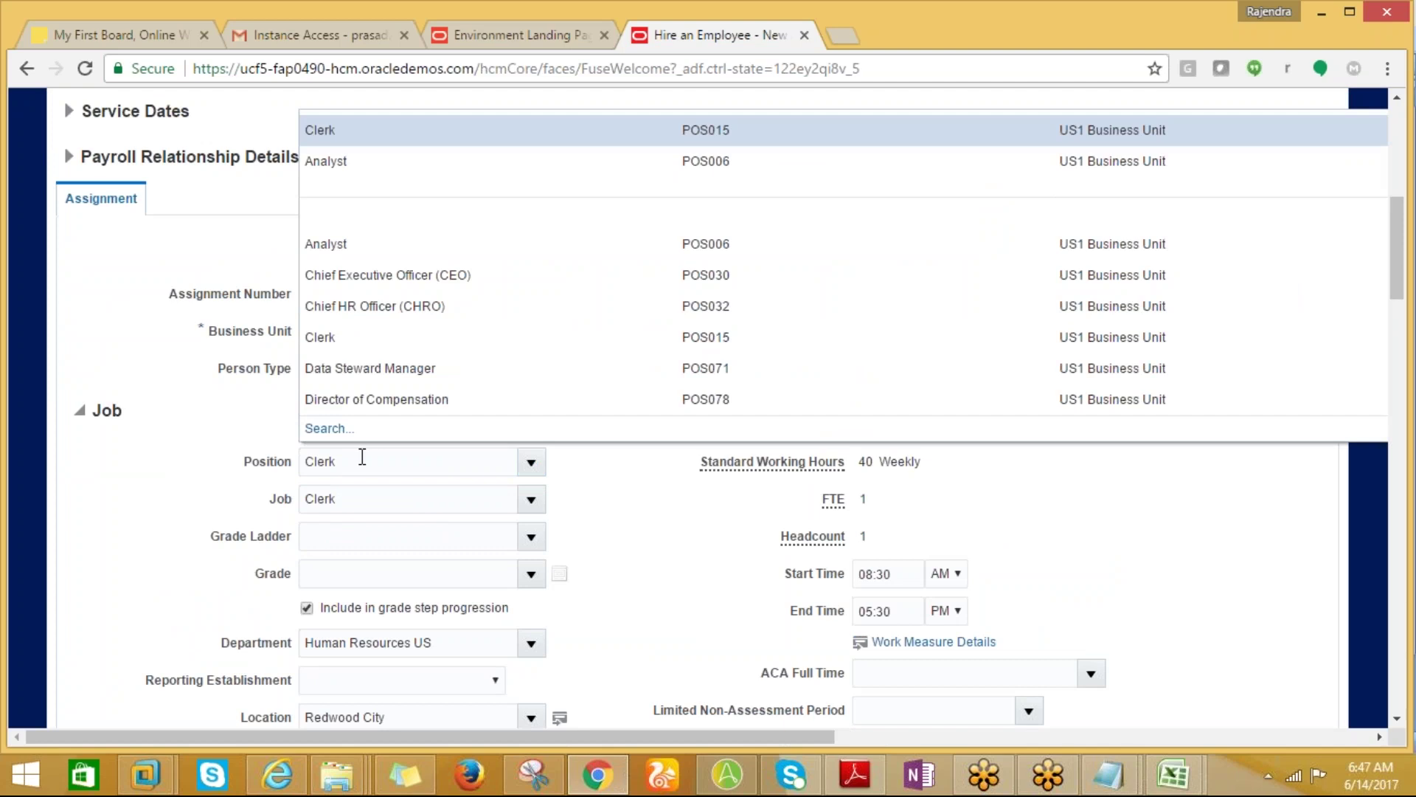
click(336, 430)
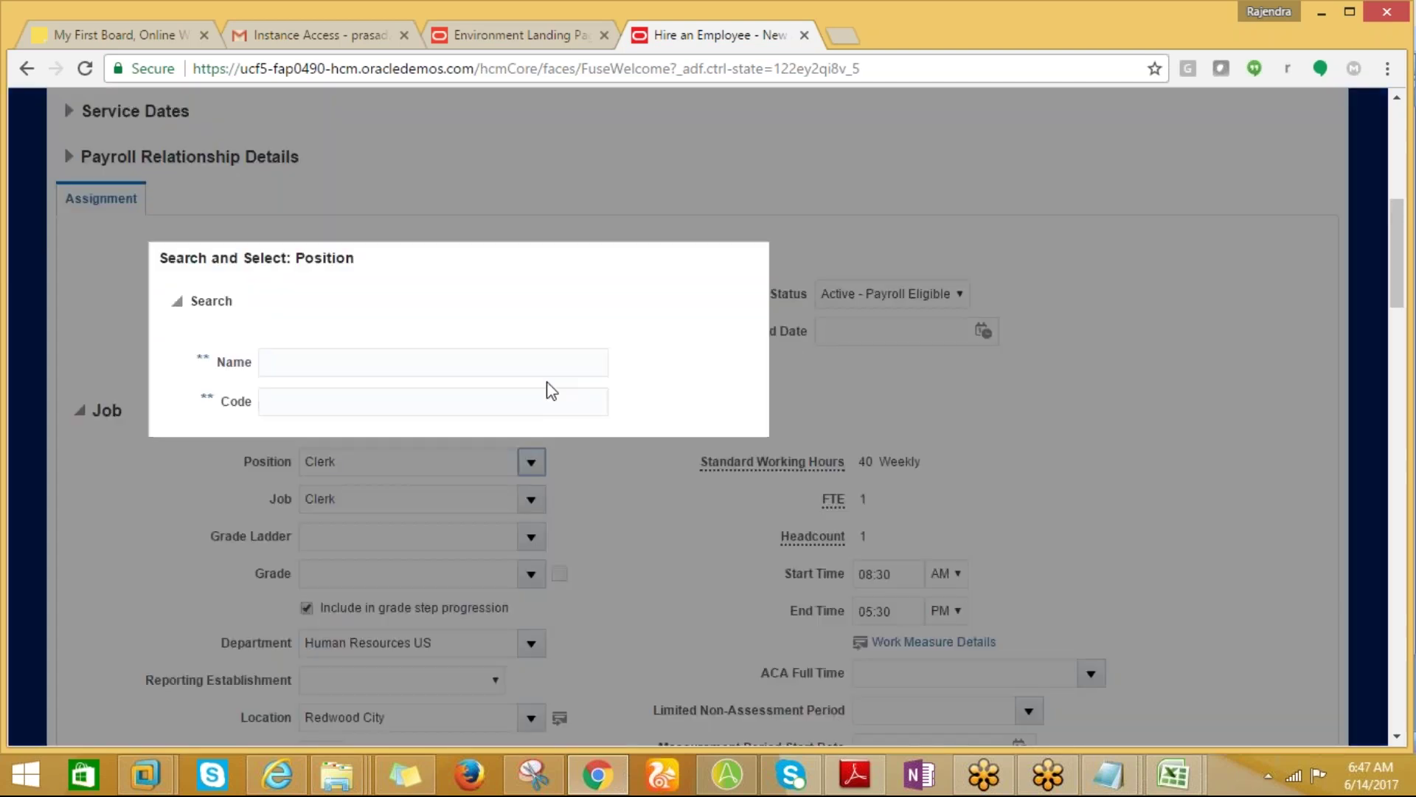
Search positions by 'HUM%', choose Human Resources Manager, and dismiss the headcount error.
click(431, 366)
text(HUM)
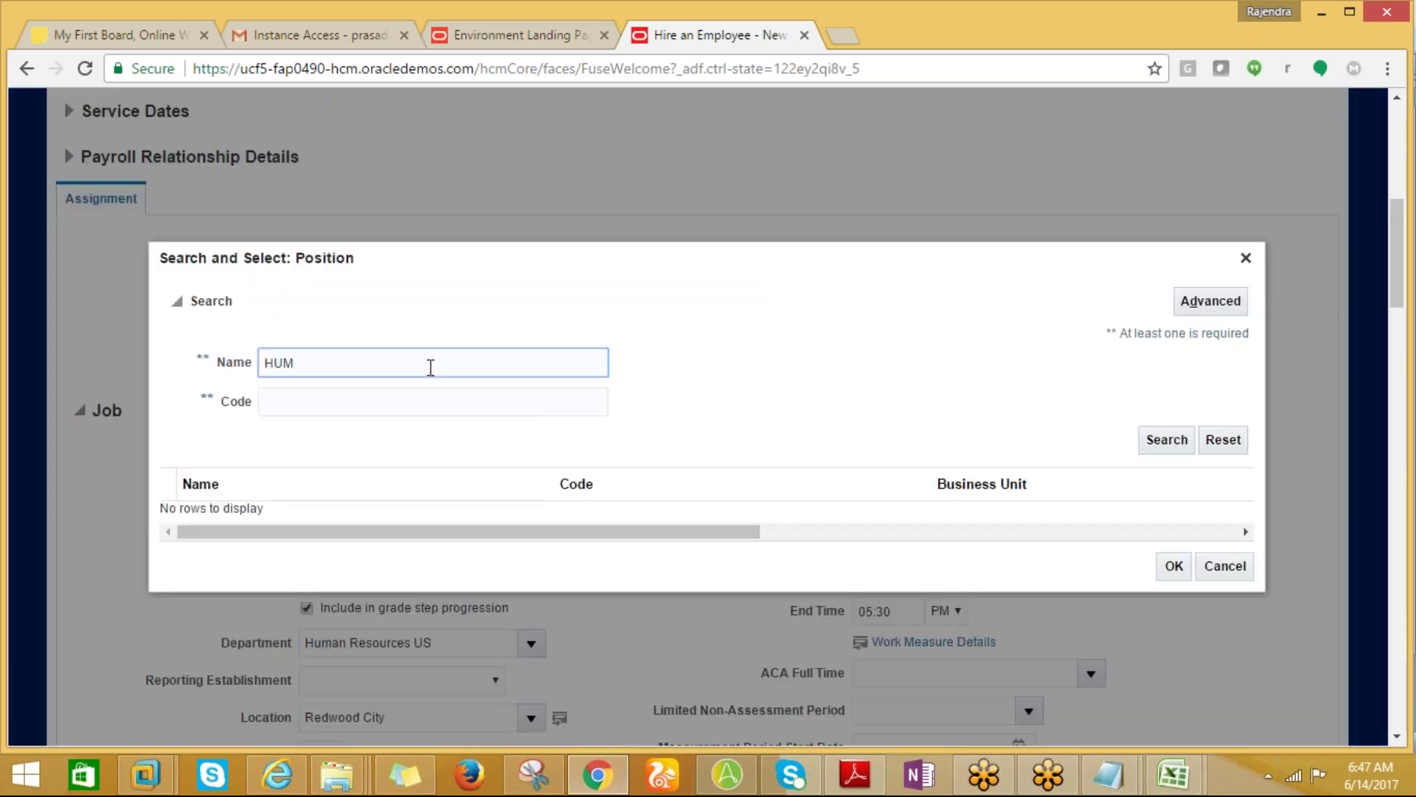
text(%)
click(1162, 439)
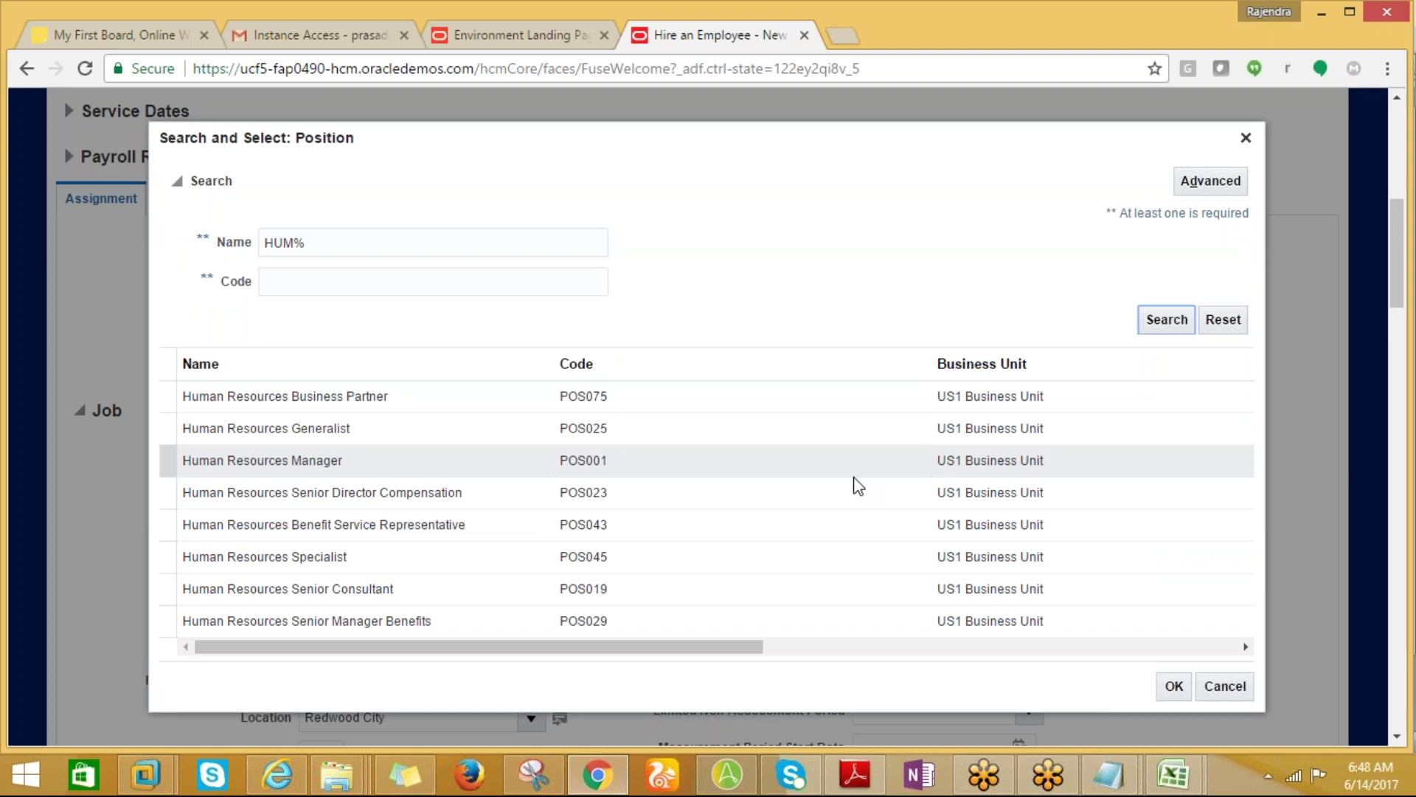
click(245, 470)
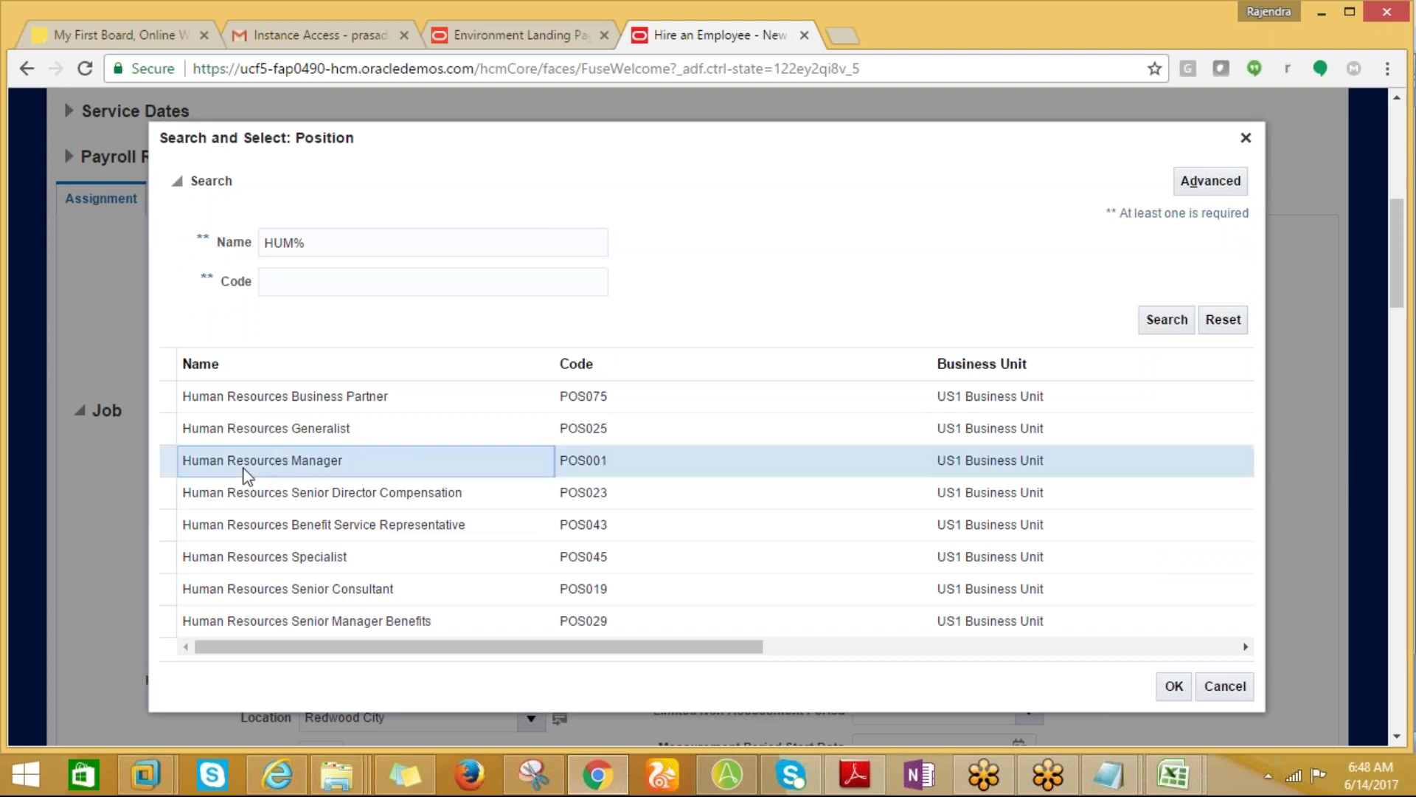
click(1171, 688)
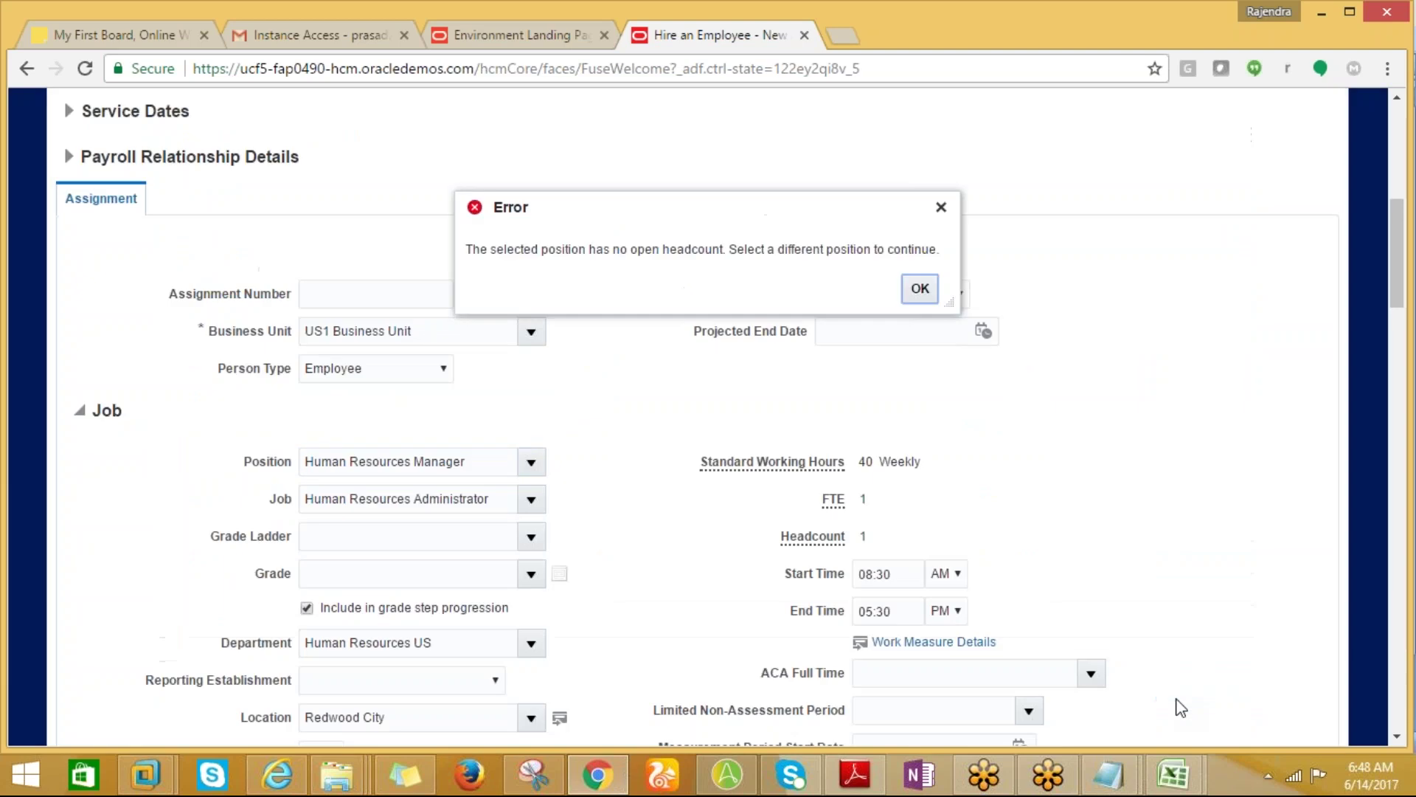
click(923, 292)
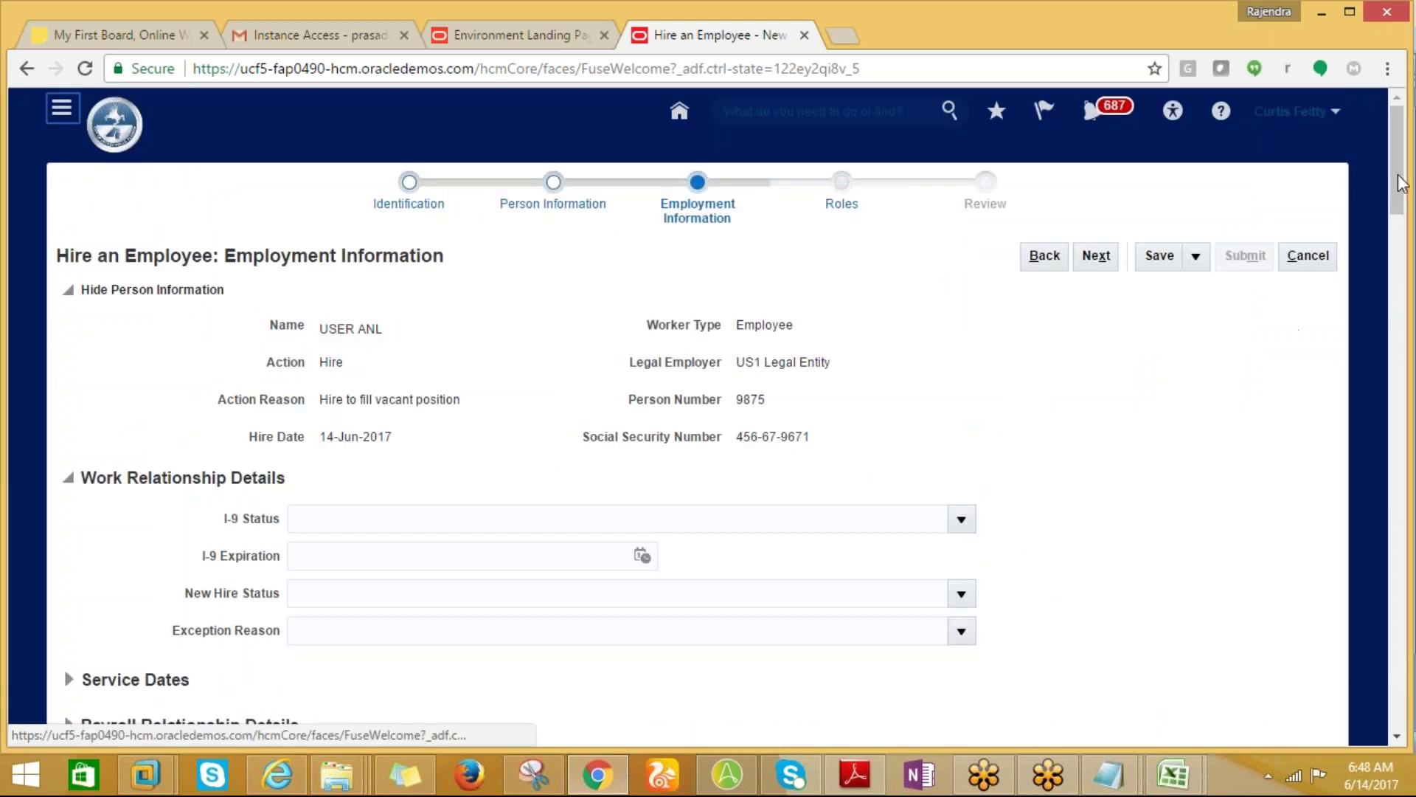
Choose Chief Executive Officer (CEO) as position, dismiss the headcount error, and reopen position search.
drag(1398, 198, 1398, 281)
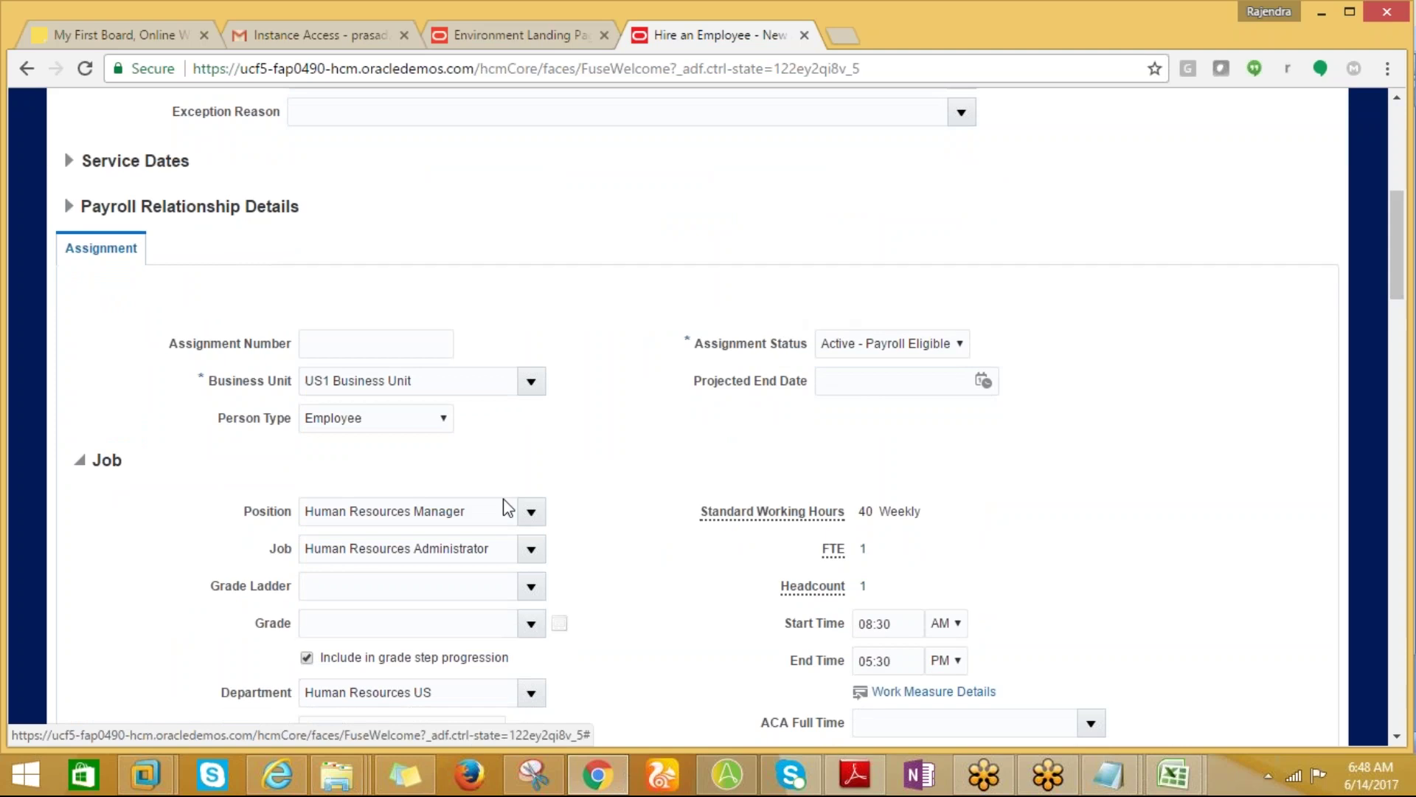
click(531, 511)
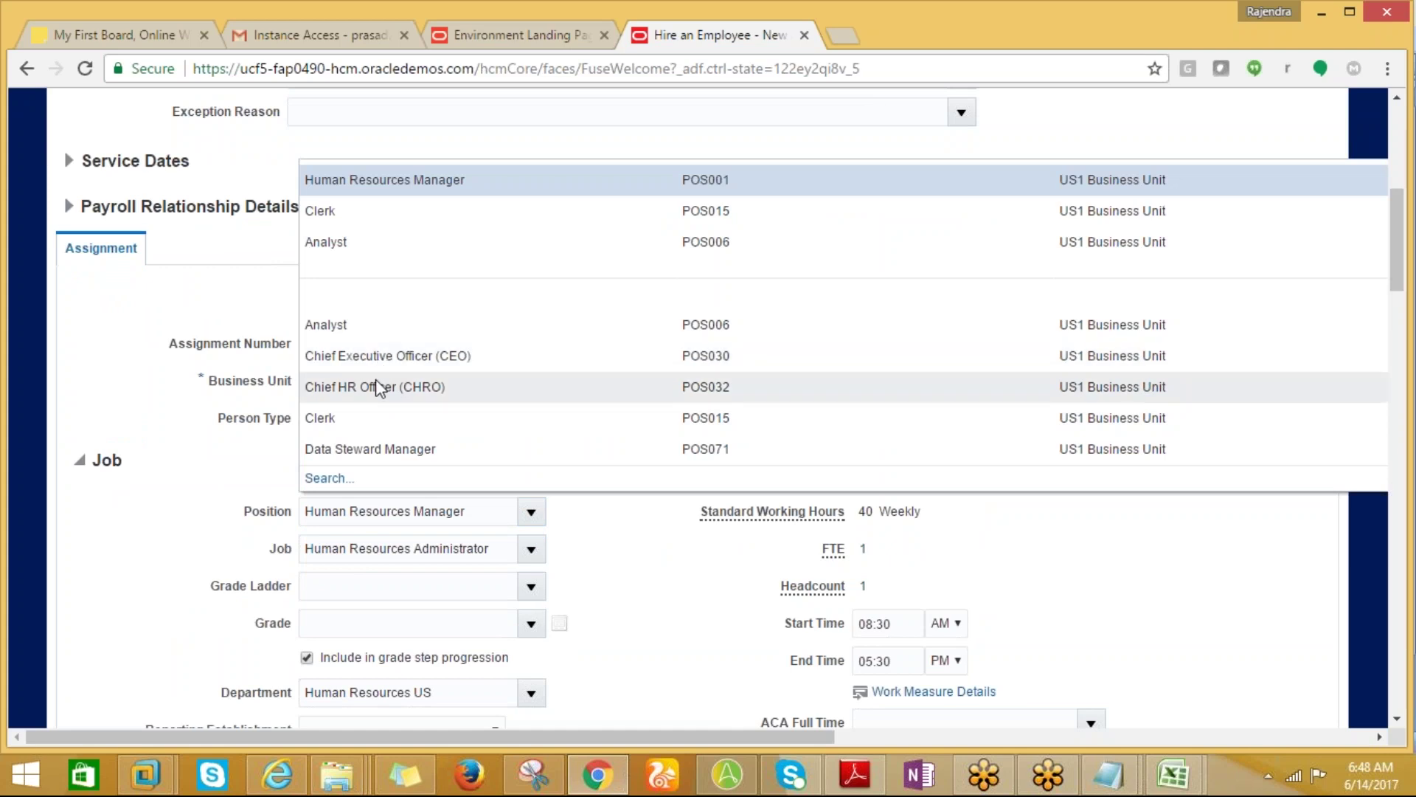
key(Escape)
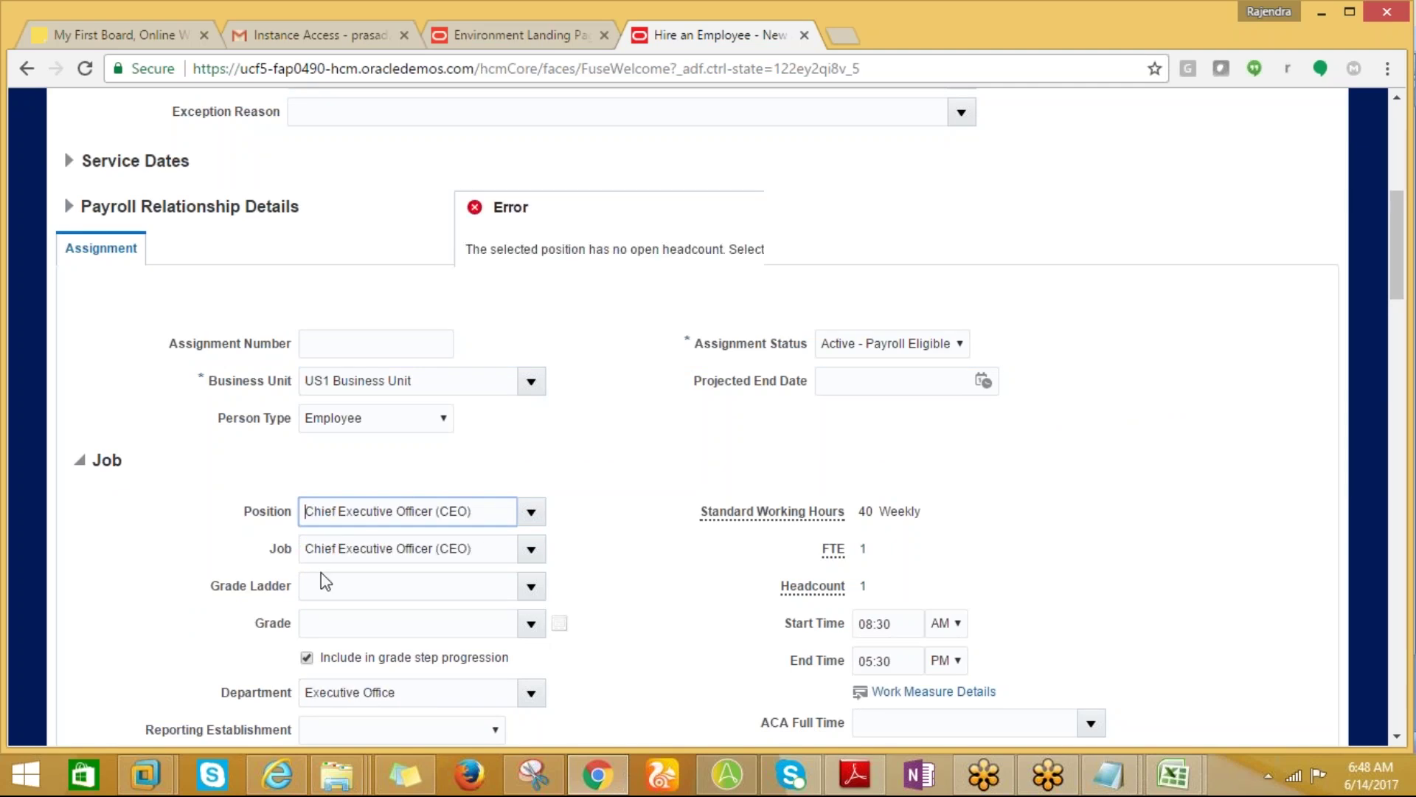
click(917, 289)
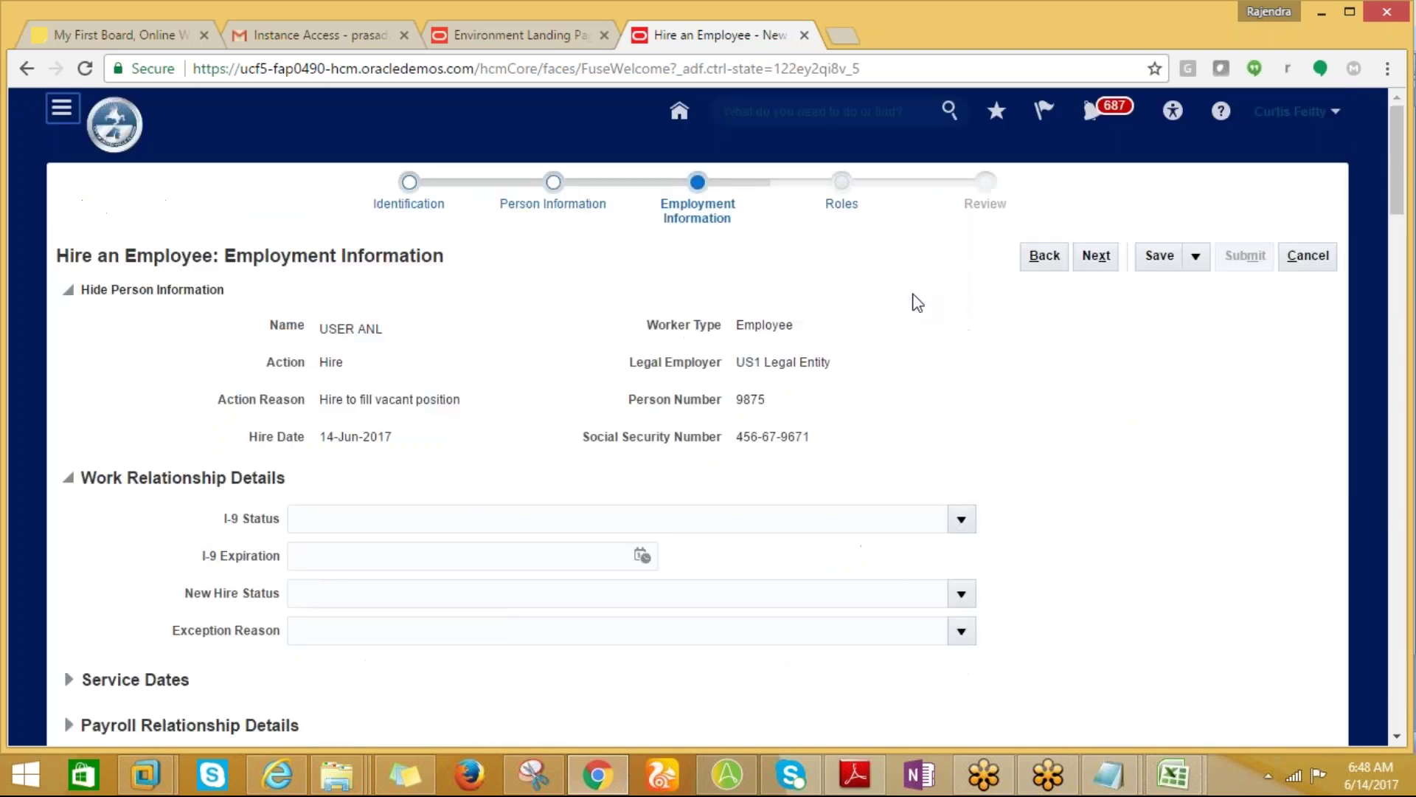
drag(1405, 220, 1405, 302)
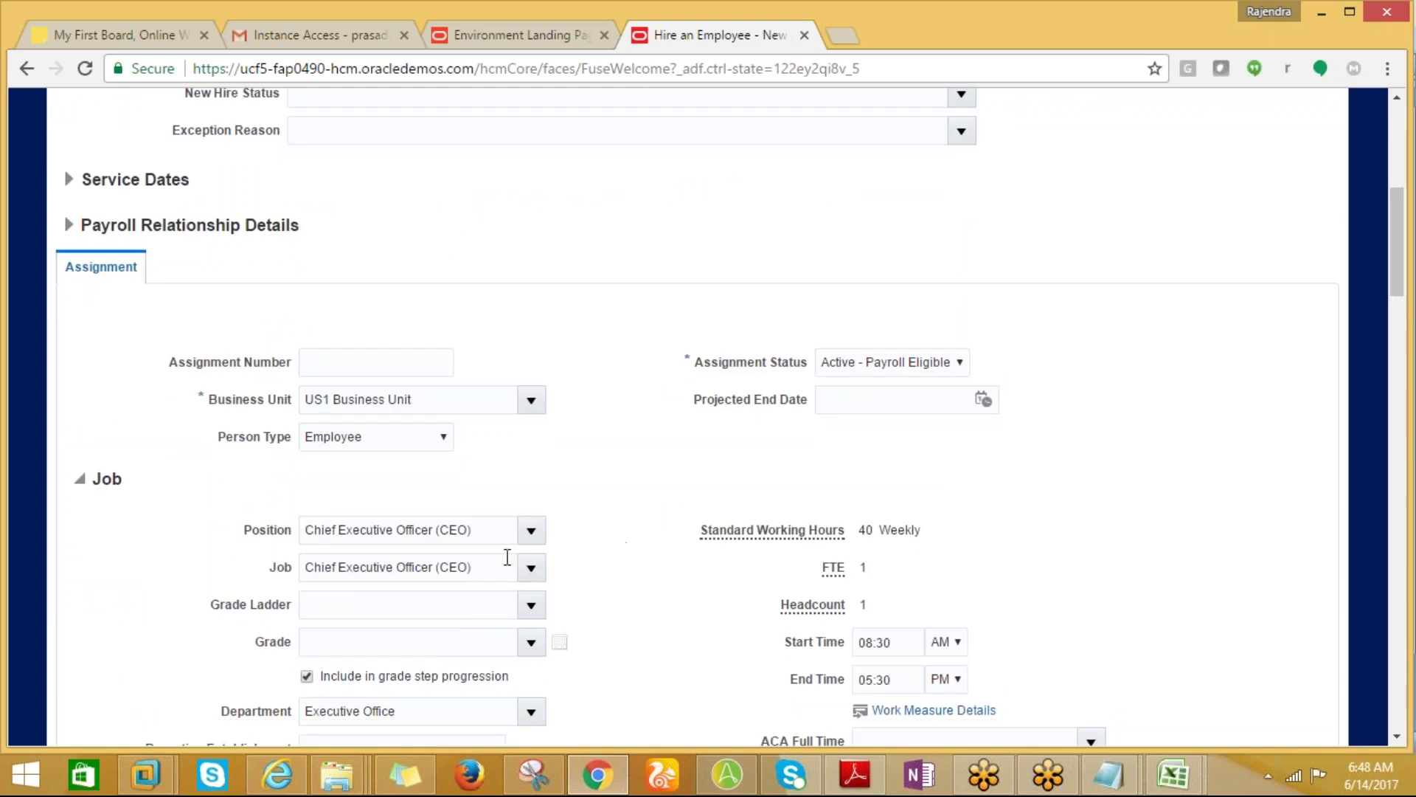
click(531, 531)
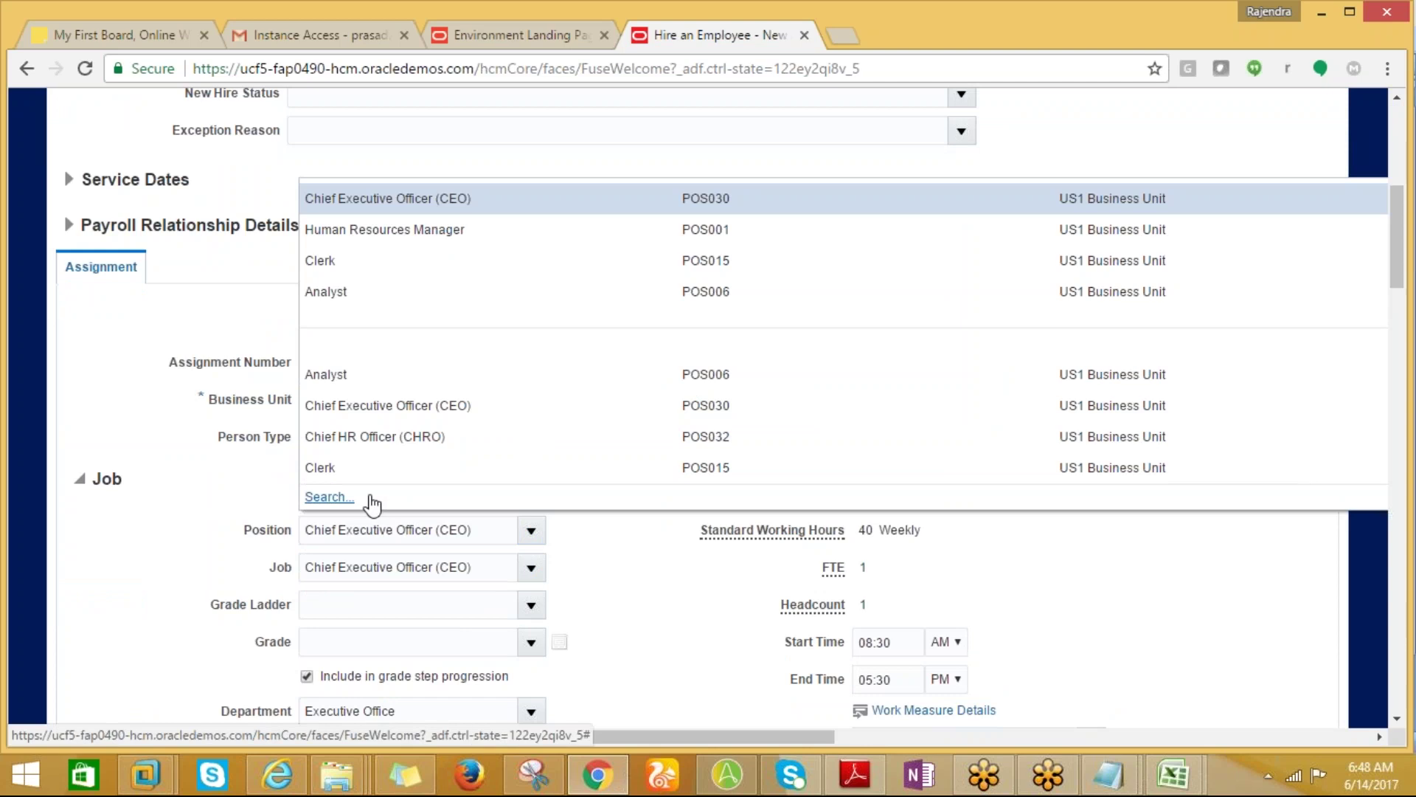
click(341, 497)
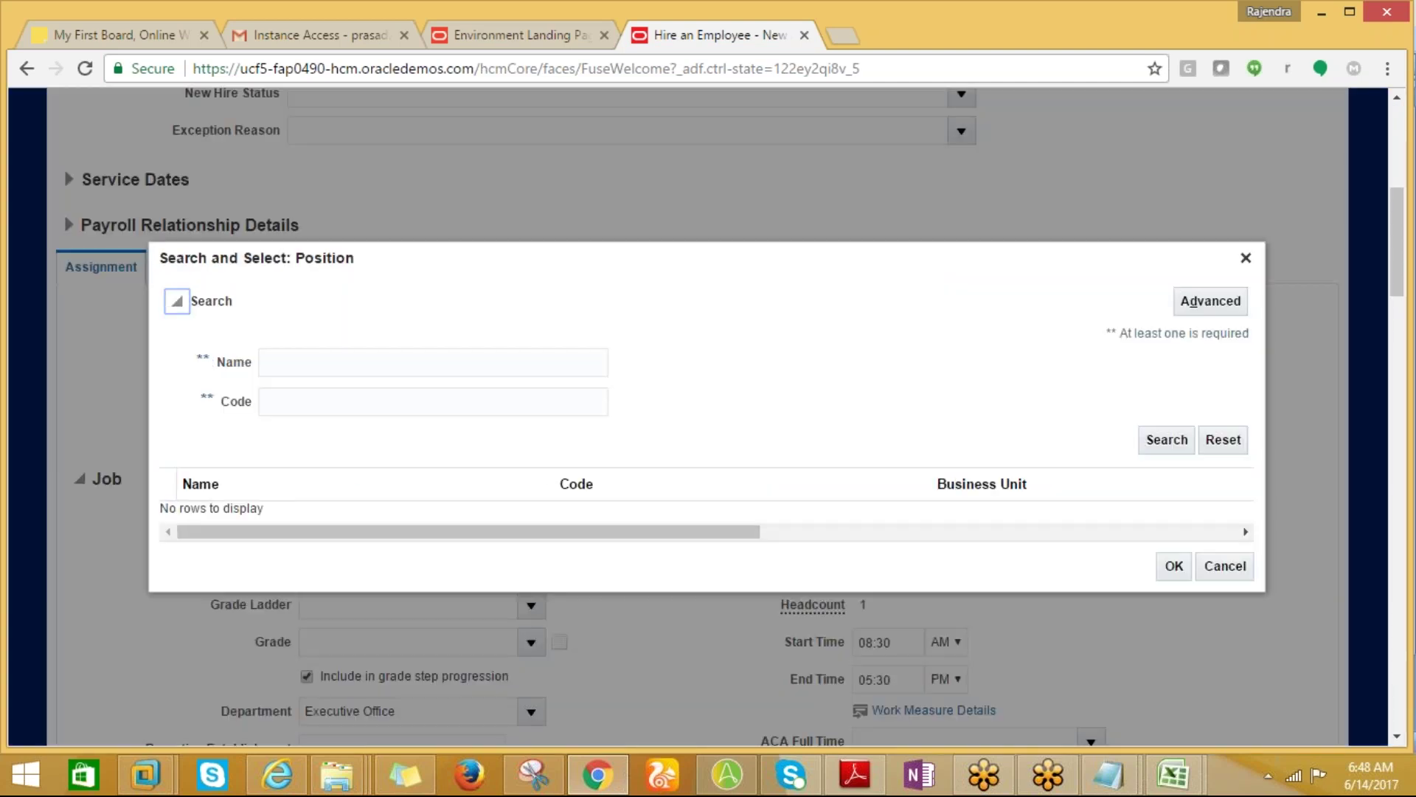
Search positions for 'ACC', select Accounting Clerk, and dismiss the headcount error.
click(316, 360)
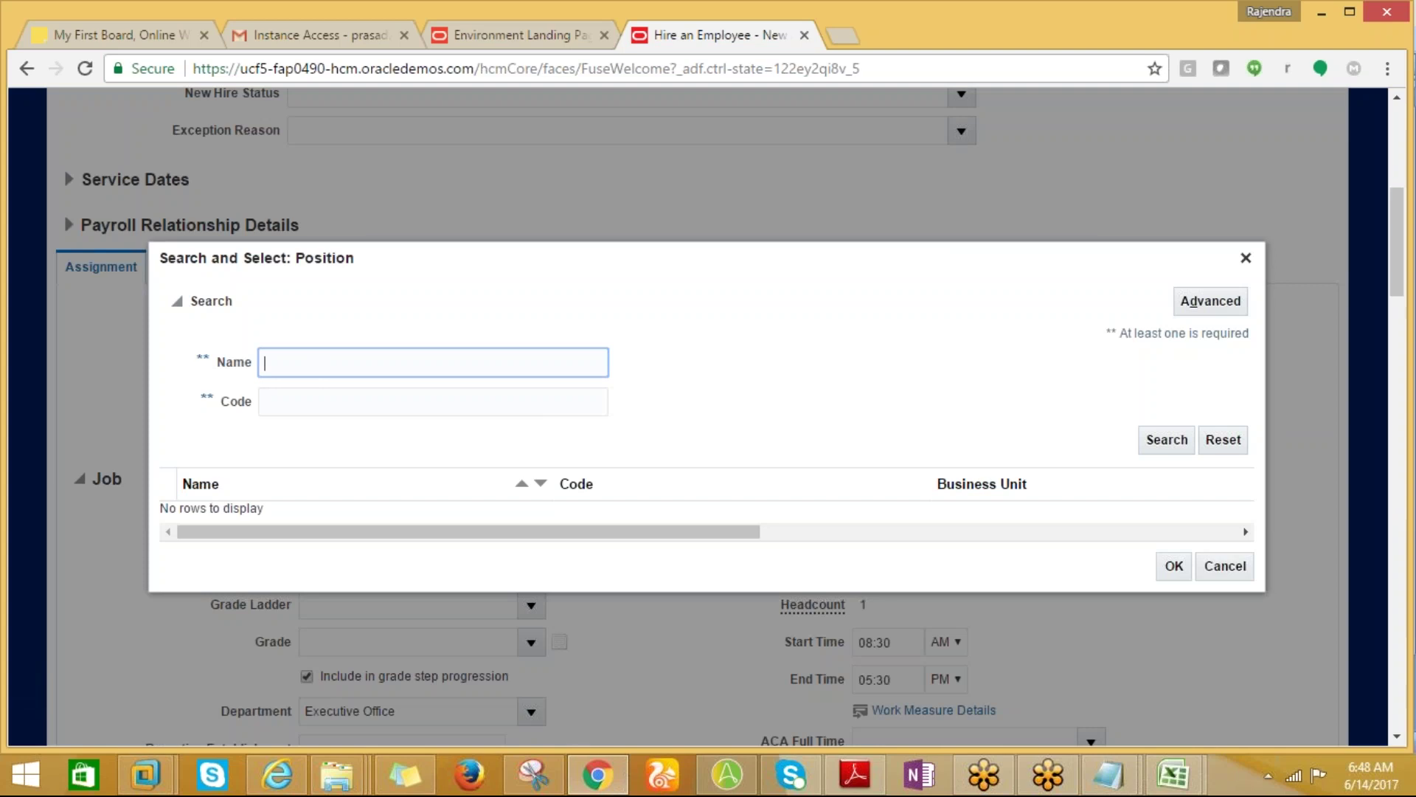
text(ACC)
click(1176, 444)
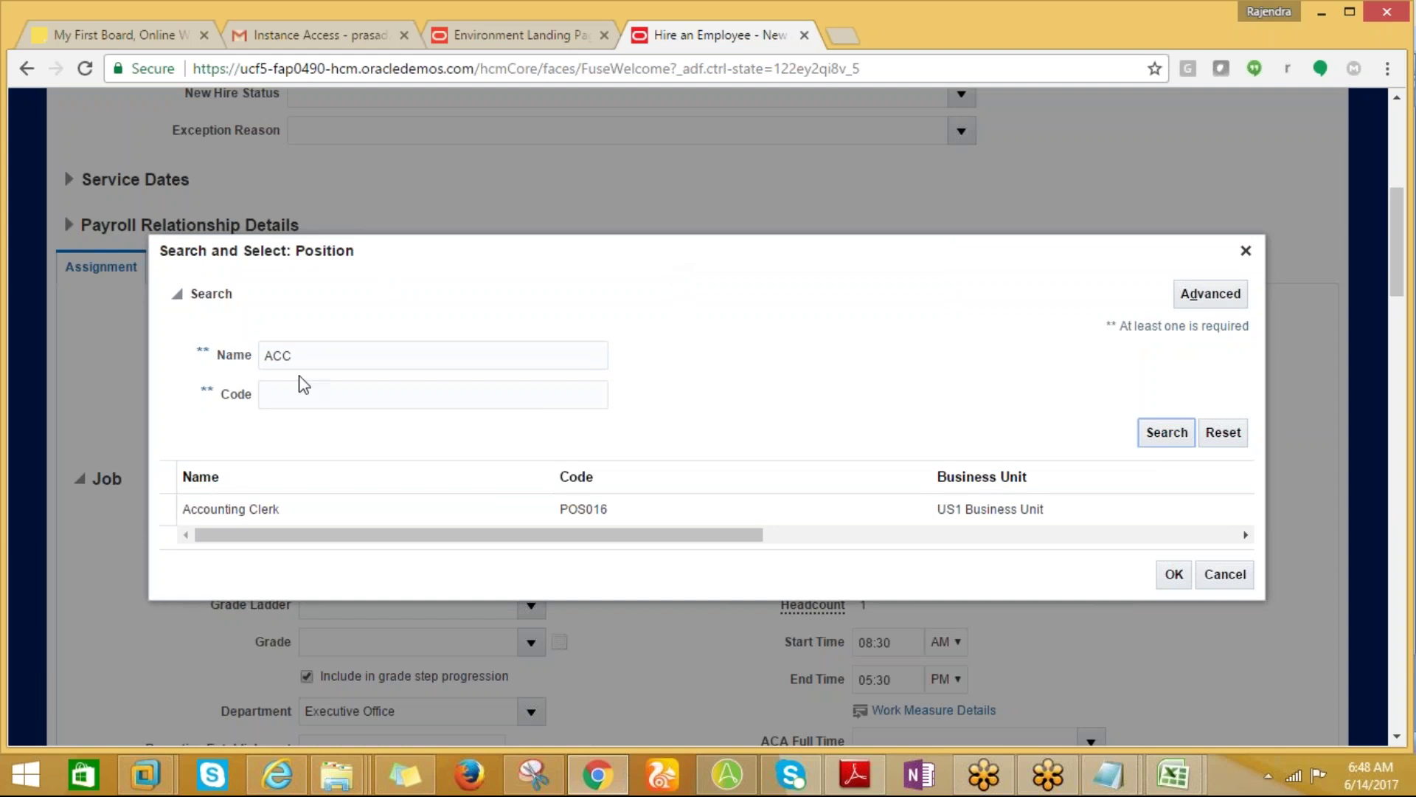
click(221, 507)
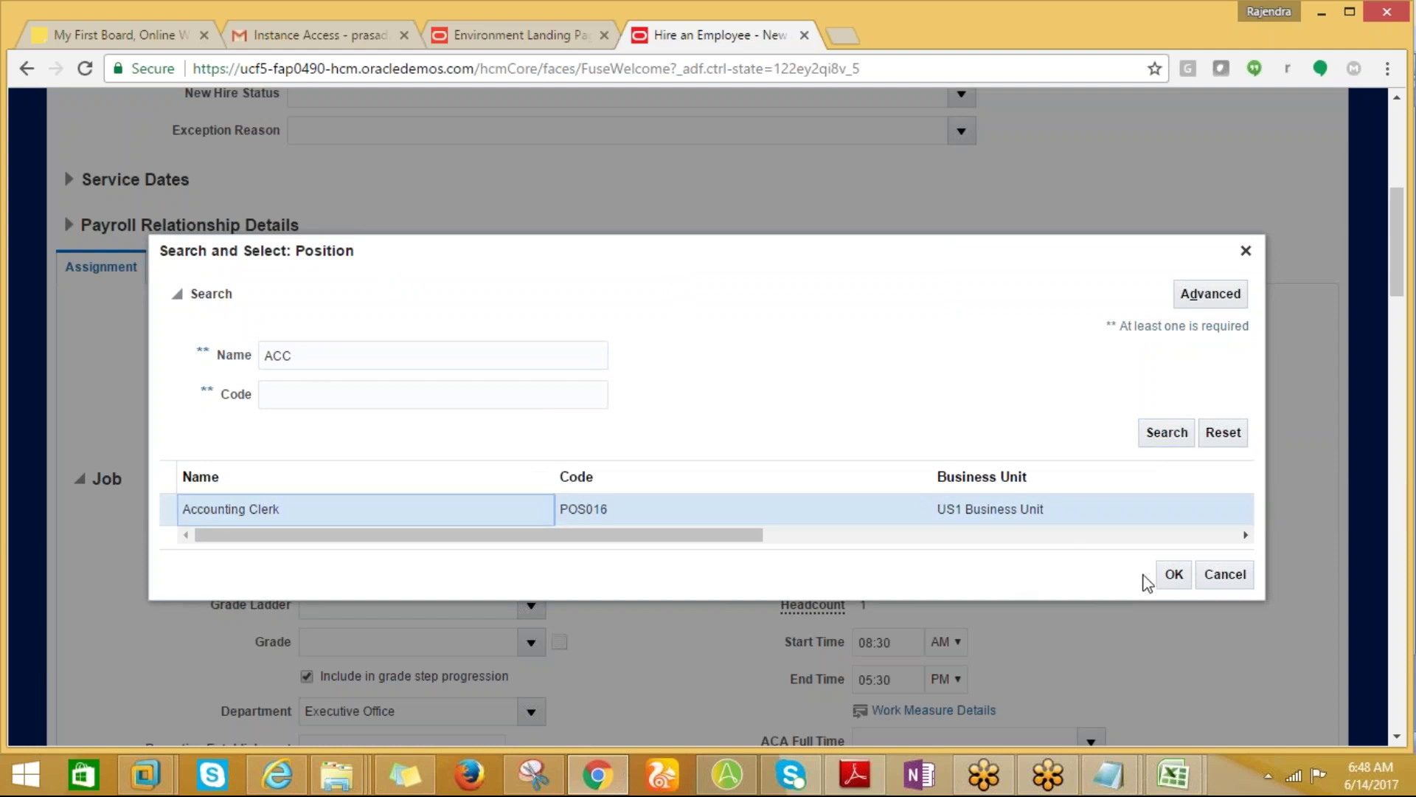
click(1173, 583)
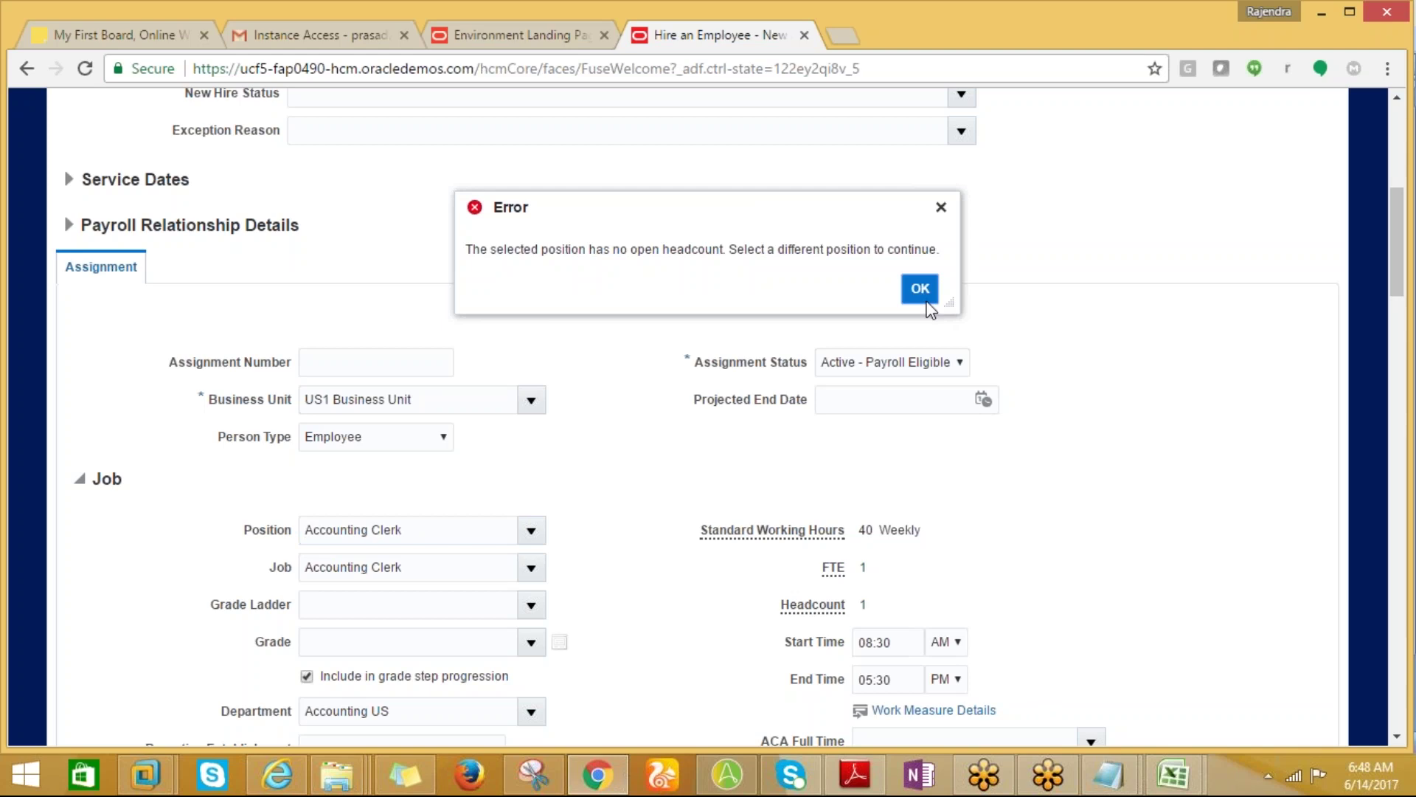
click(920, 289)
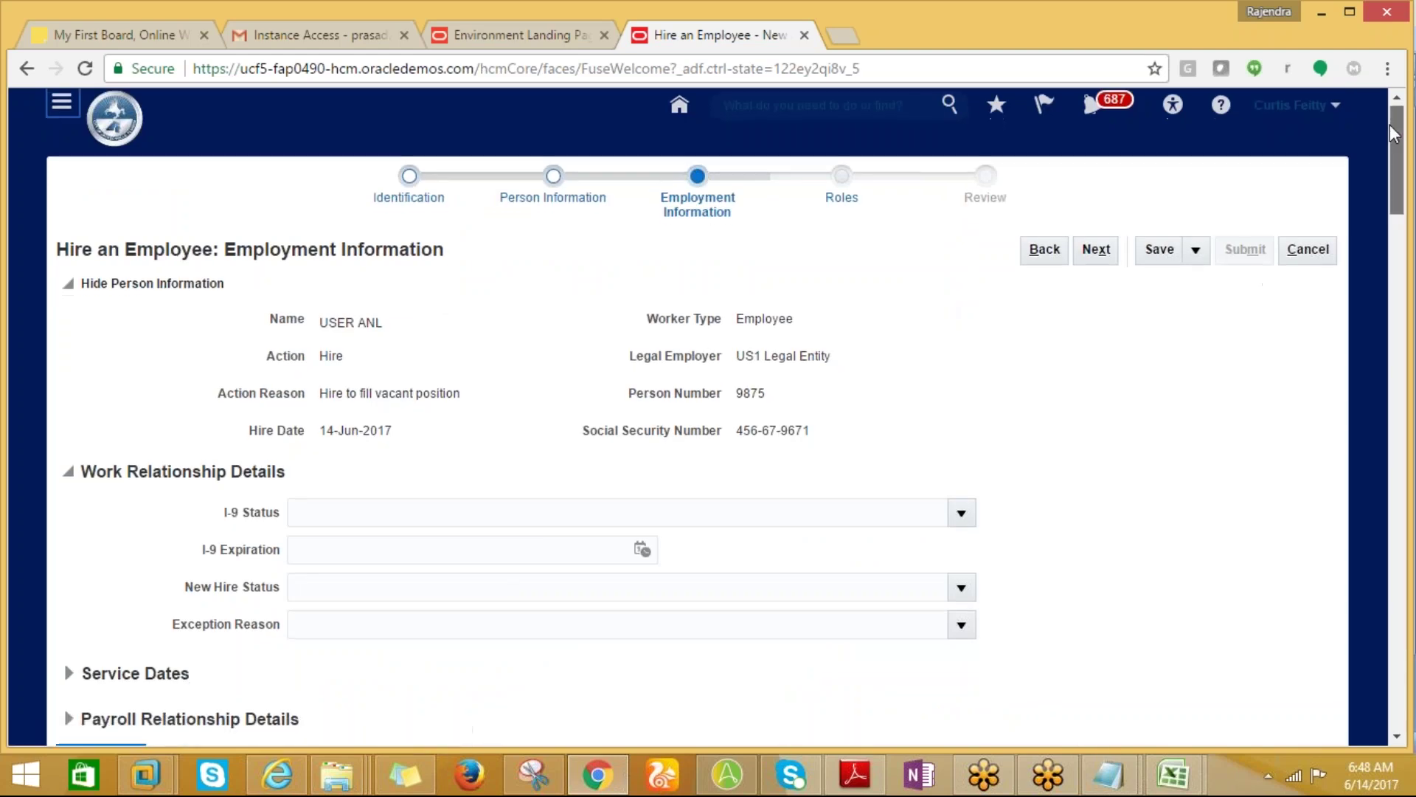
Erase the Accounting Clerk value from the Position field.
scroll(742, 277, down, 8)
click(413, 436)
key(BackSpace)
key(BackSpace)
key(BackSpace)
key(BackSpace)
key(BackSpace)
key(BackSpace)
key(BackSpace)
key(BackSpace)
key(BackSpace)
key(BackSpace)
key(BackSpace)
key(BackSpace)
key(BackSpace)
key(BackSpace)
key(BackSpace)
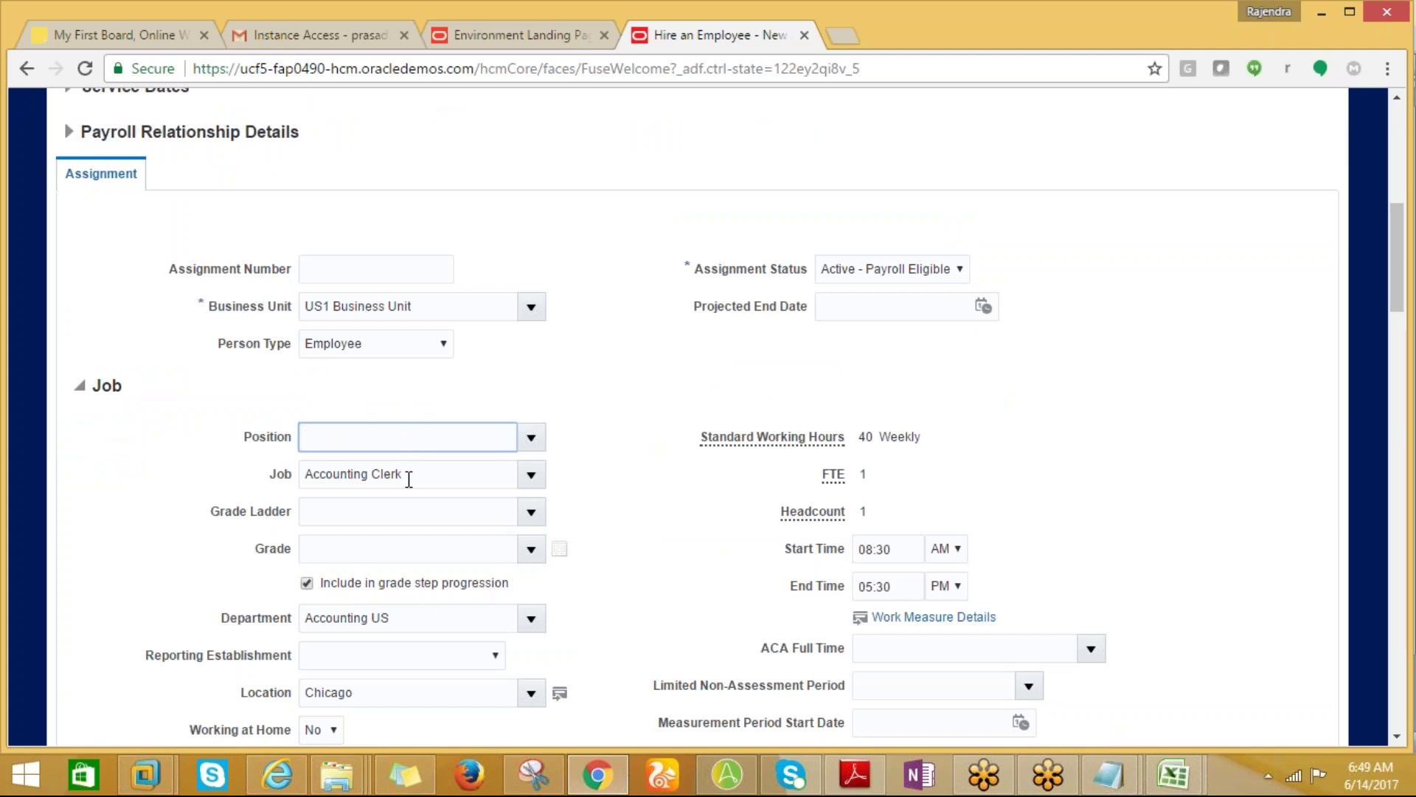
Clear the Accounting Clerk job value, leaving Position and Job both empty.
key(Tab)
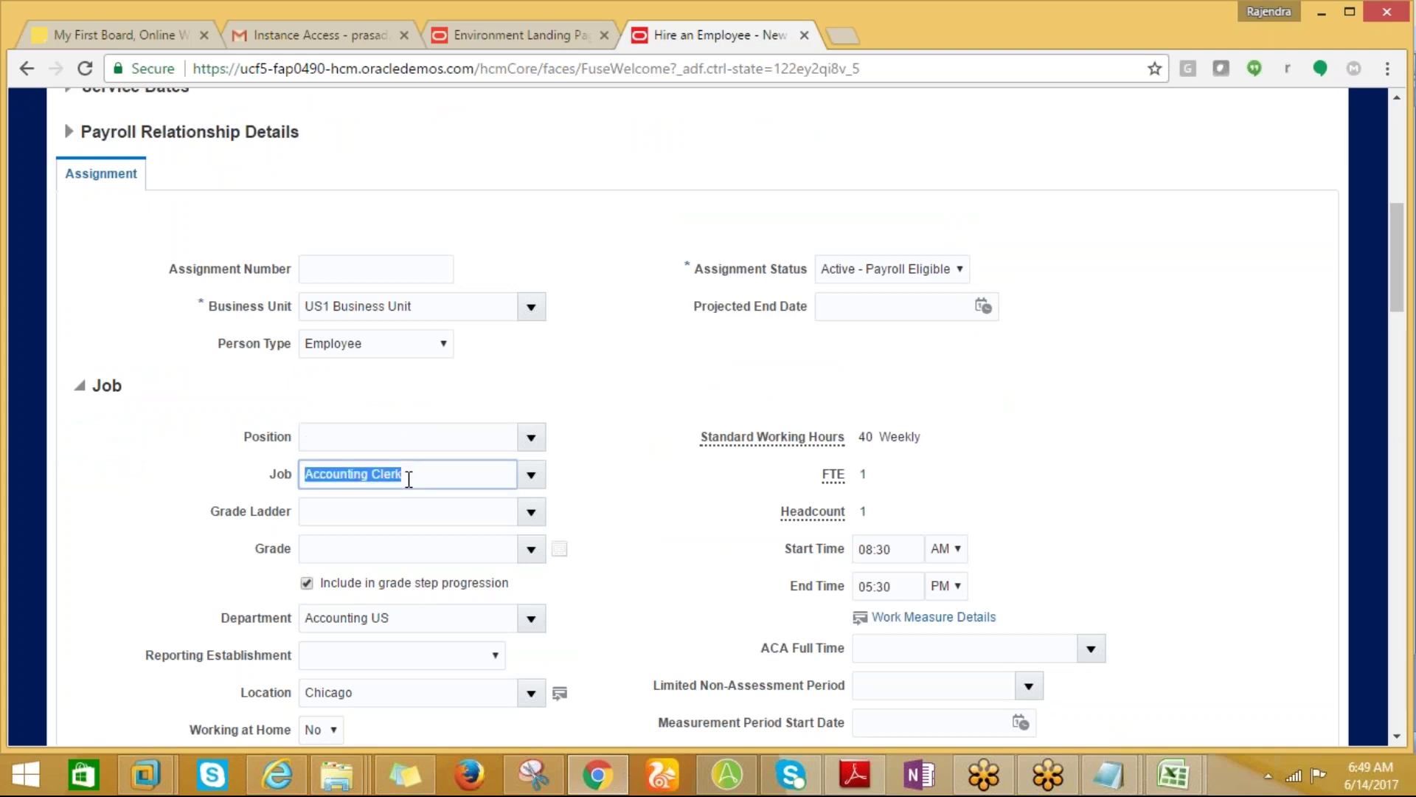
key(BackSpace)
key(BackSpace)
key(BackSpace)
key(BackSpace)
key(BackSpace)
key(BackSpace)
key(BackSpace)
key(BackSpace)
key(BackSpace)
key(BackSpace)
key(BackSpace)
key(BackSpace)
key(BackSpace)
key(BackSpace)
key(BackSpace)
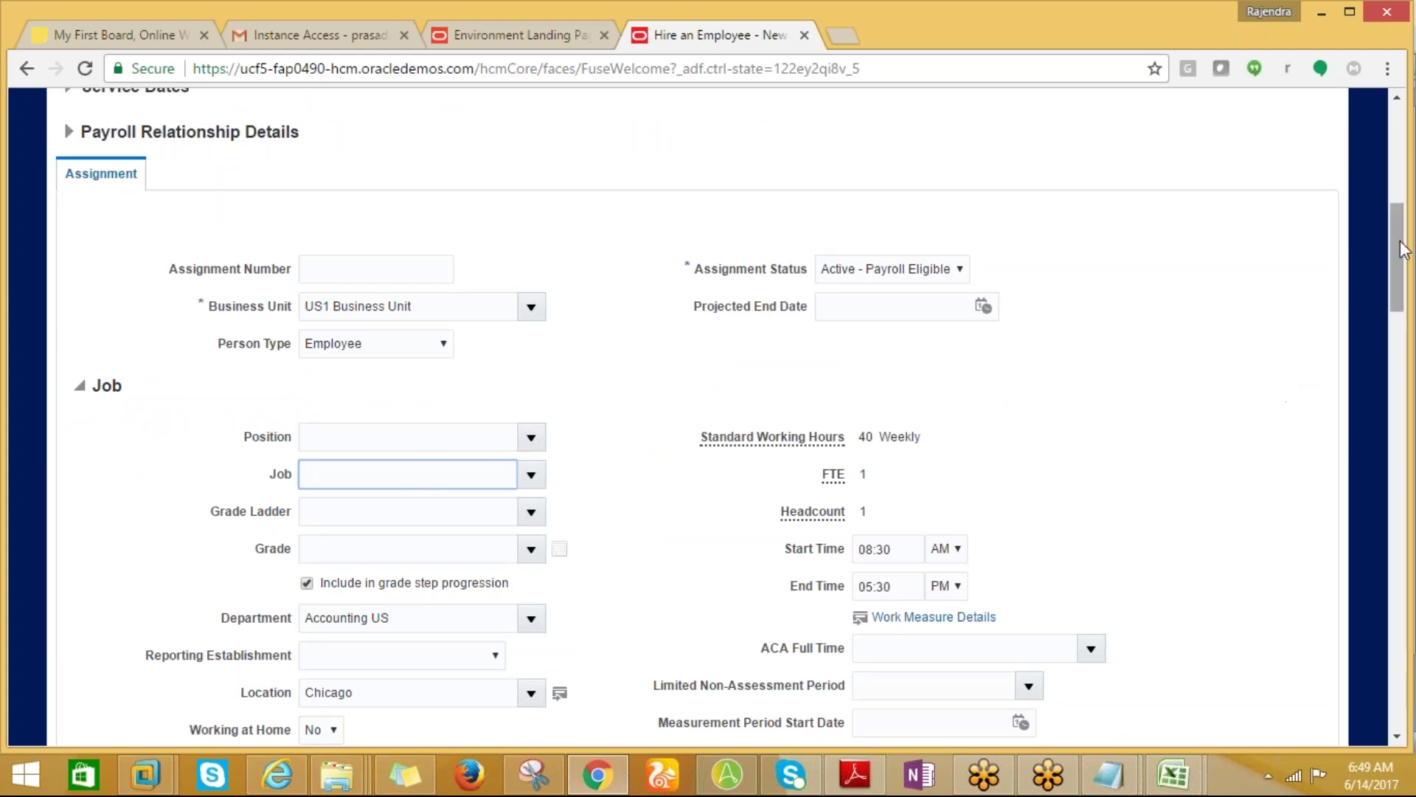
drag(1406, 247, 1411, 353)
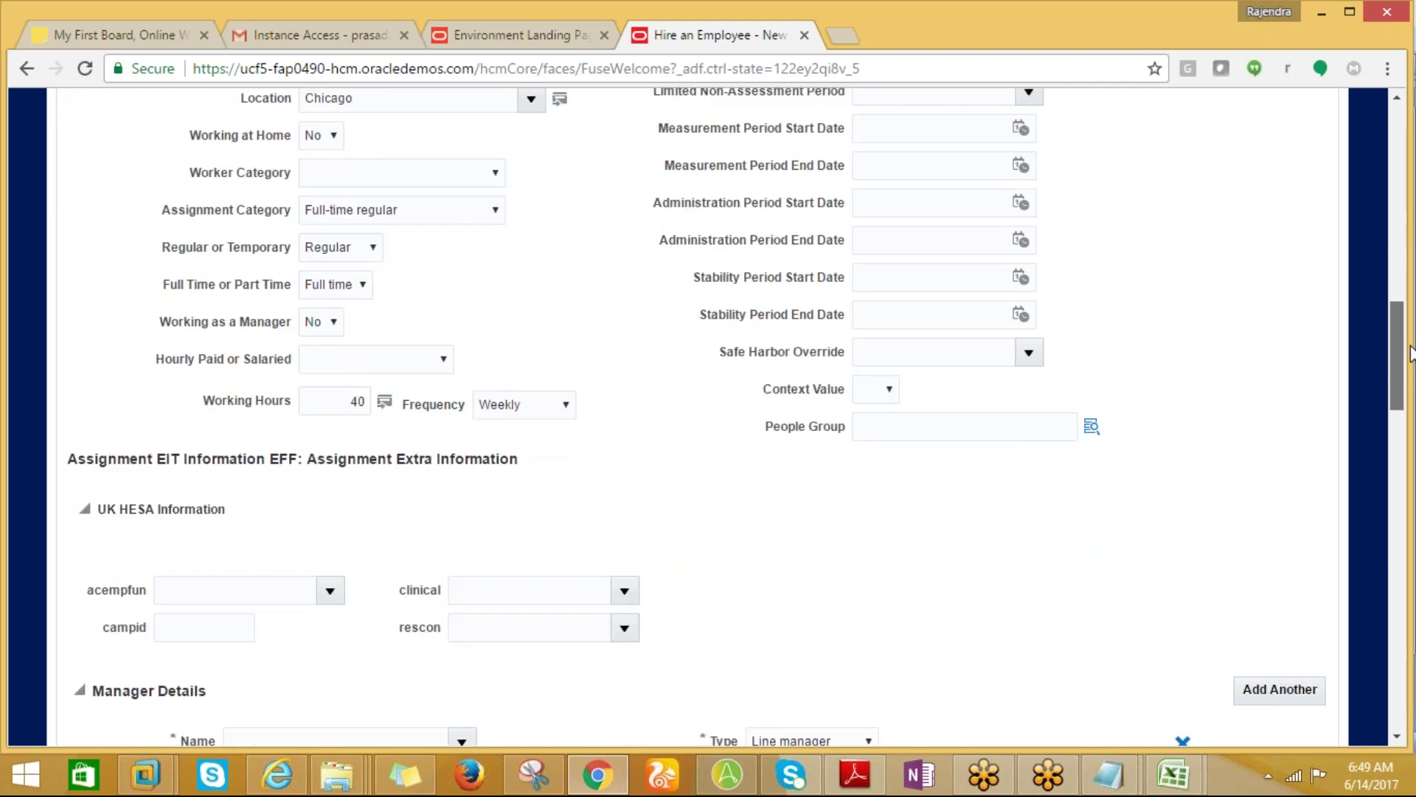
drag(1411, 354, 1412, 395)
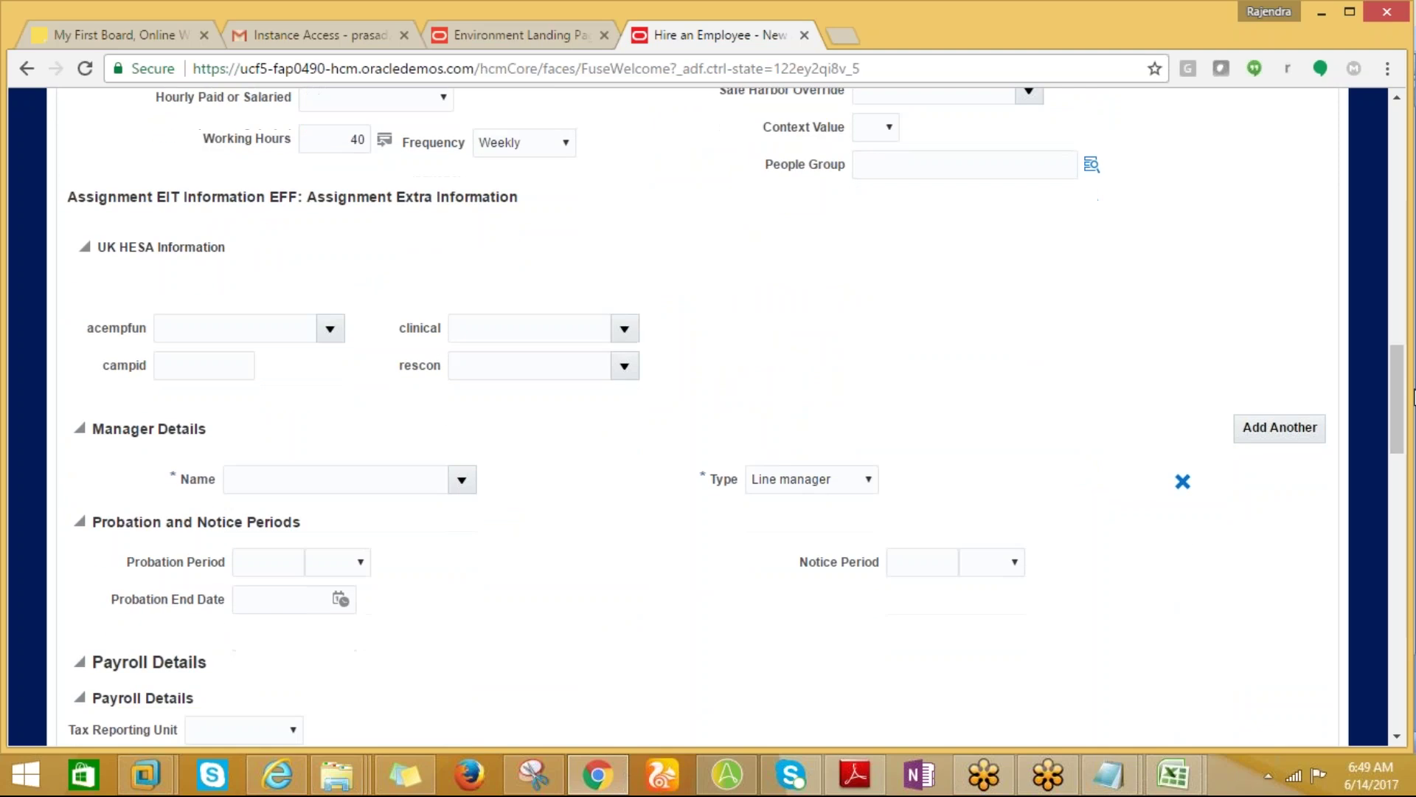
Search for the line manager by name, pick the matching suggestion, and reach Payroll Details.
click(288, 487)
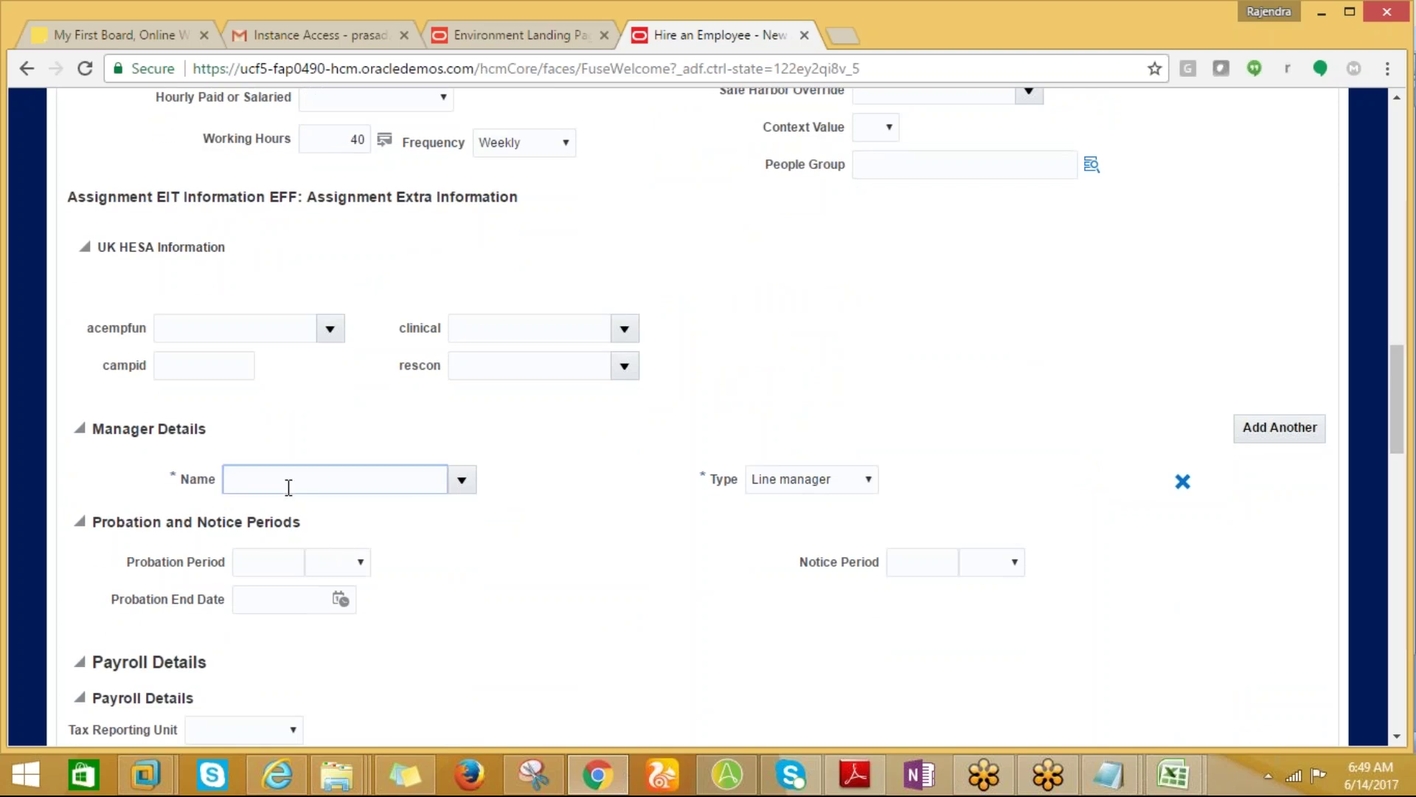
text(CURTIS)
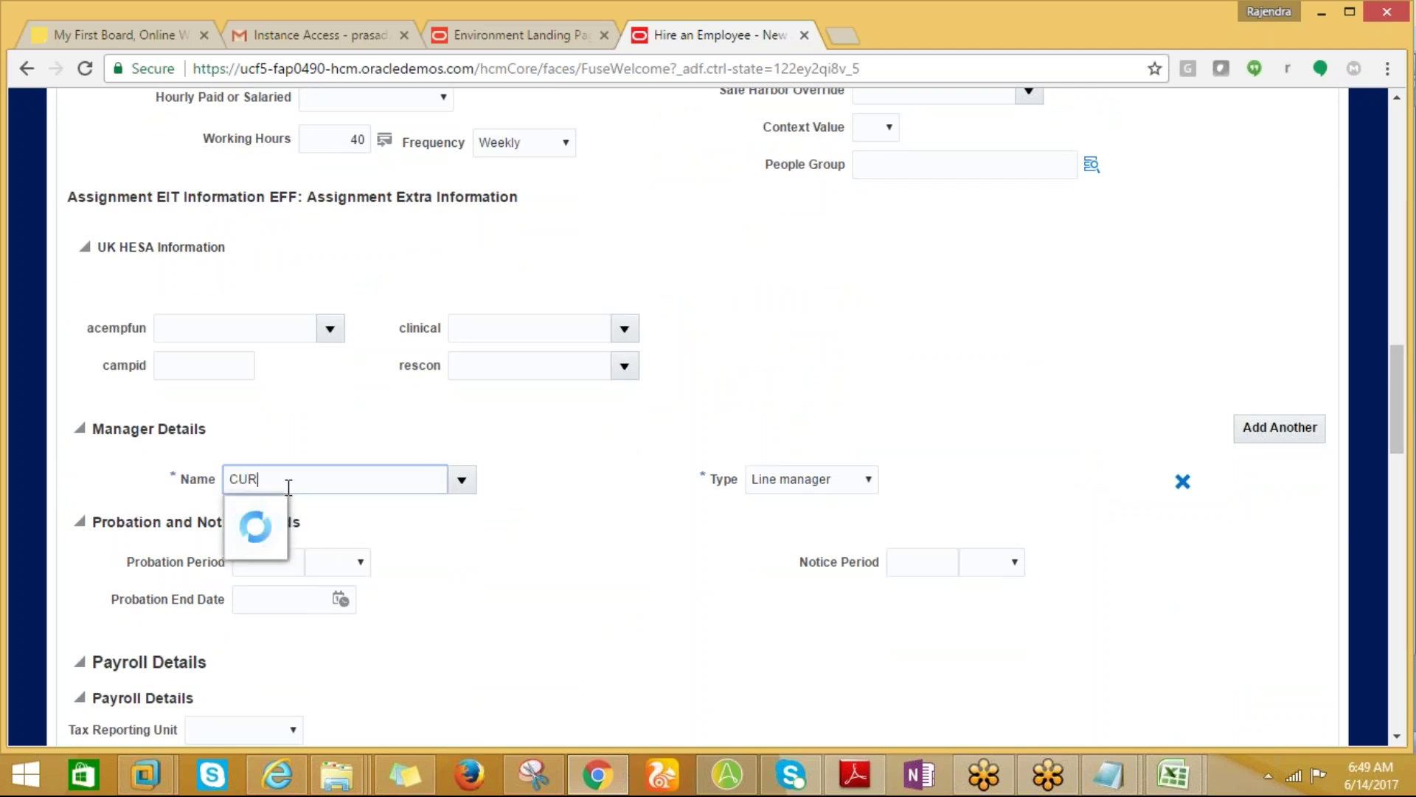
text(.FEITT)
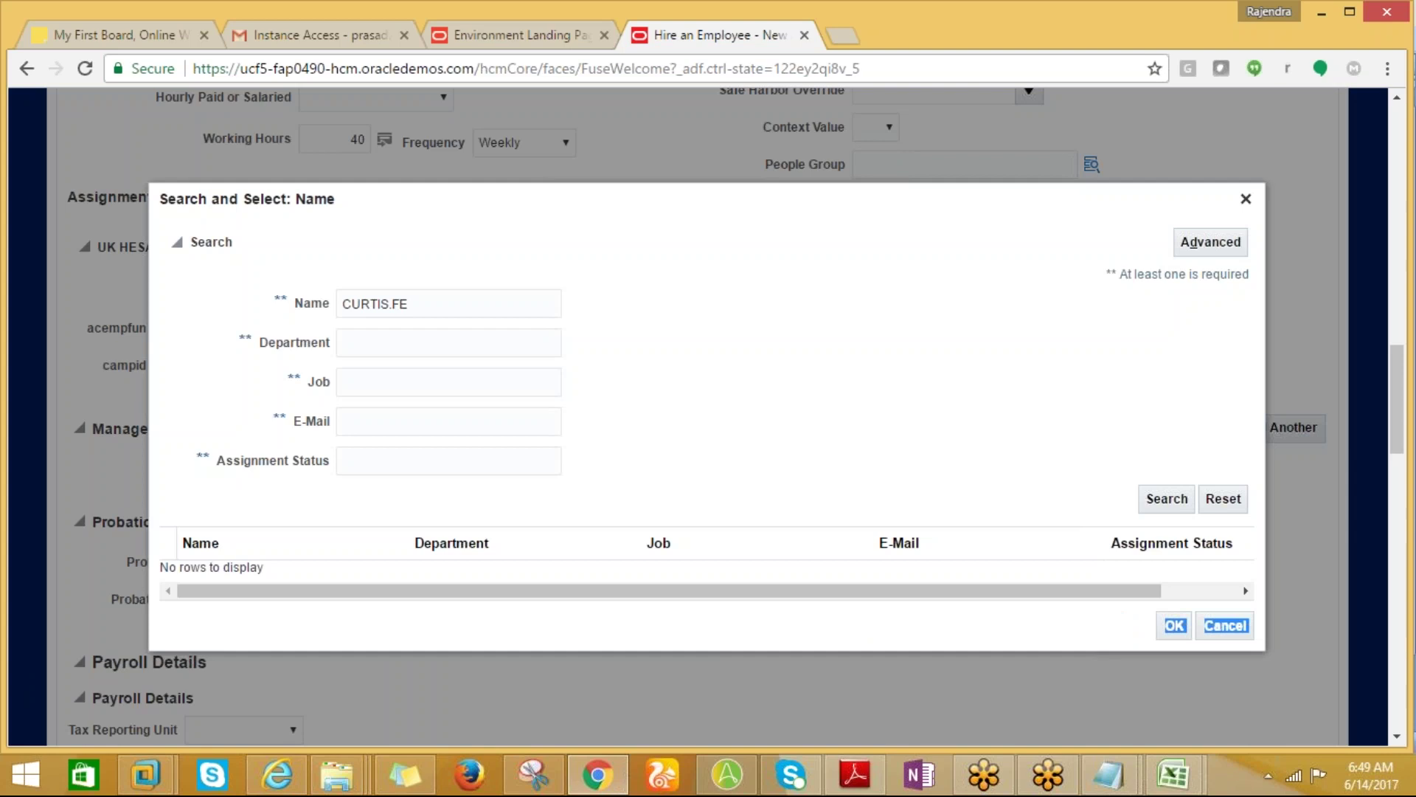
click(1224, 626)
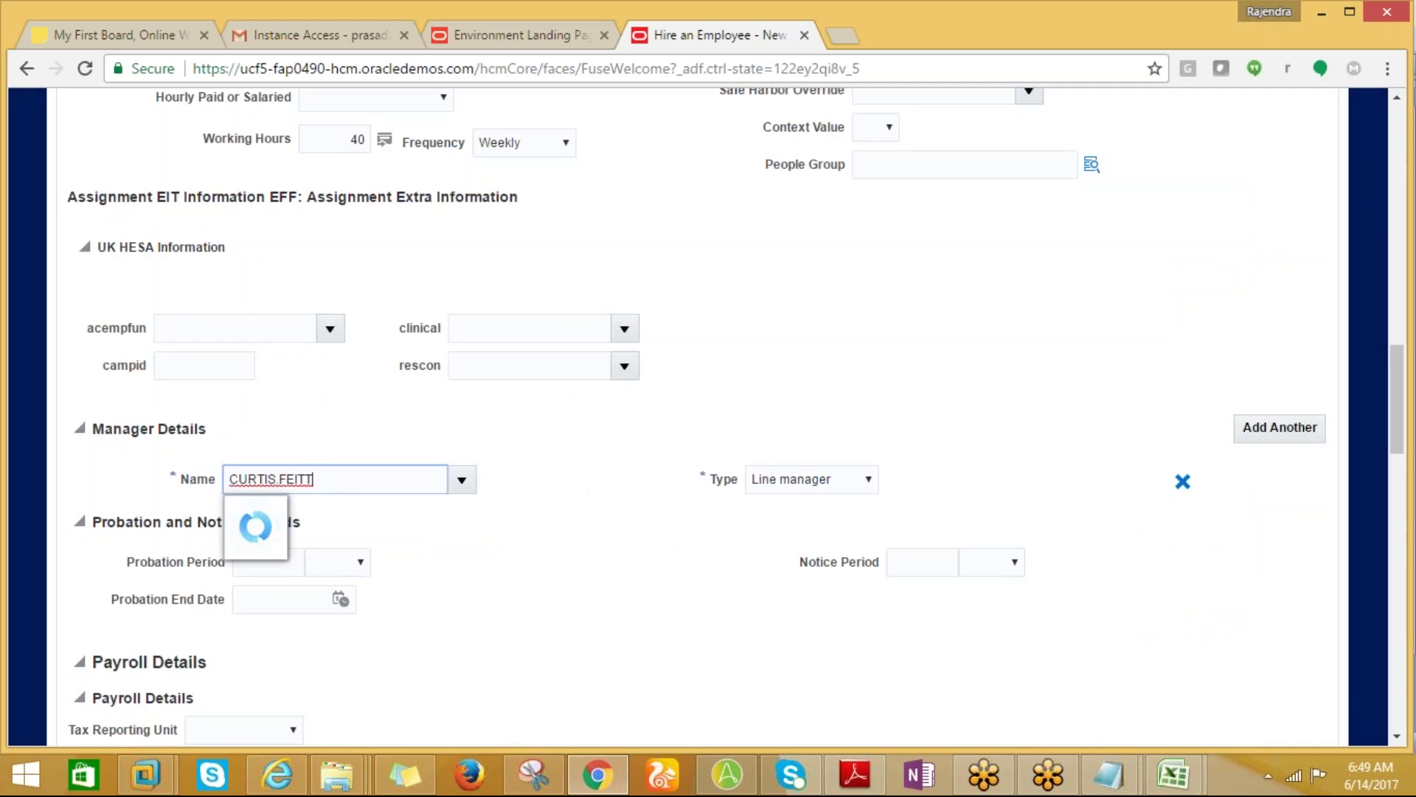
text(FEIT)
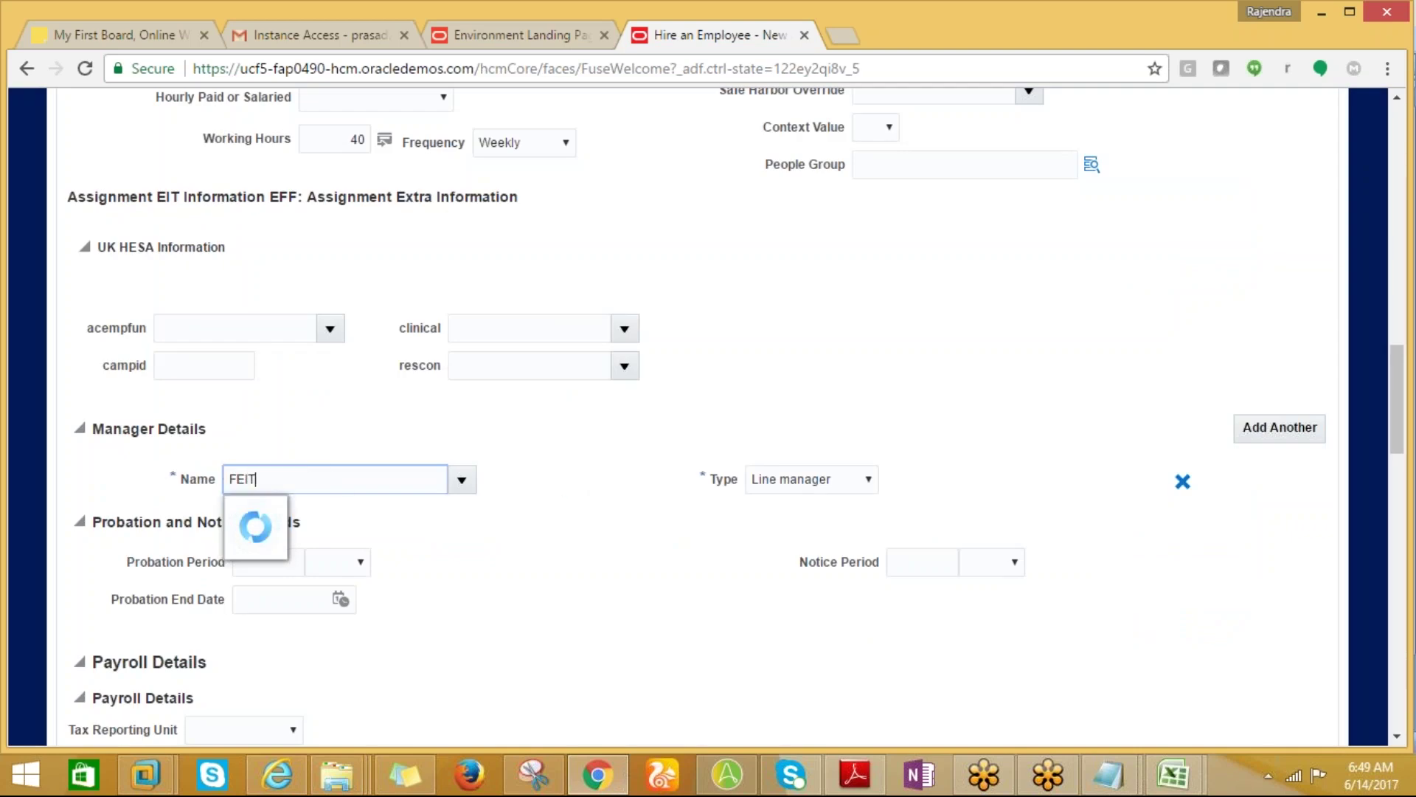
text(TY)
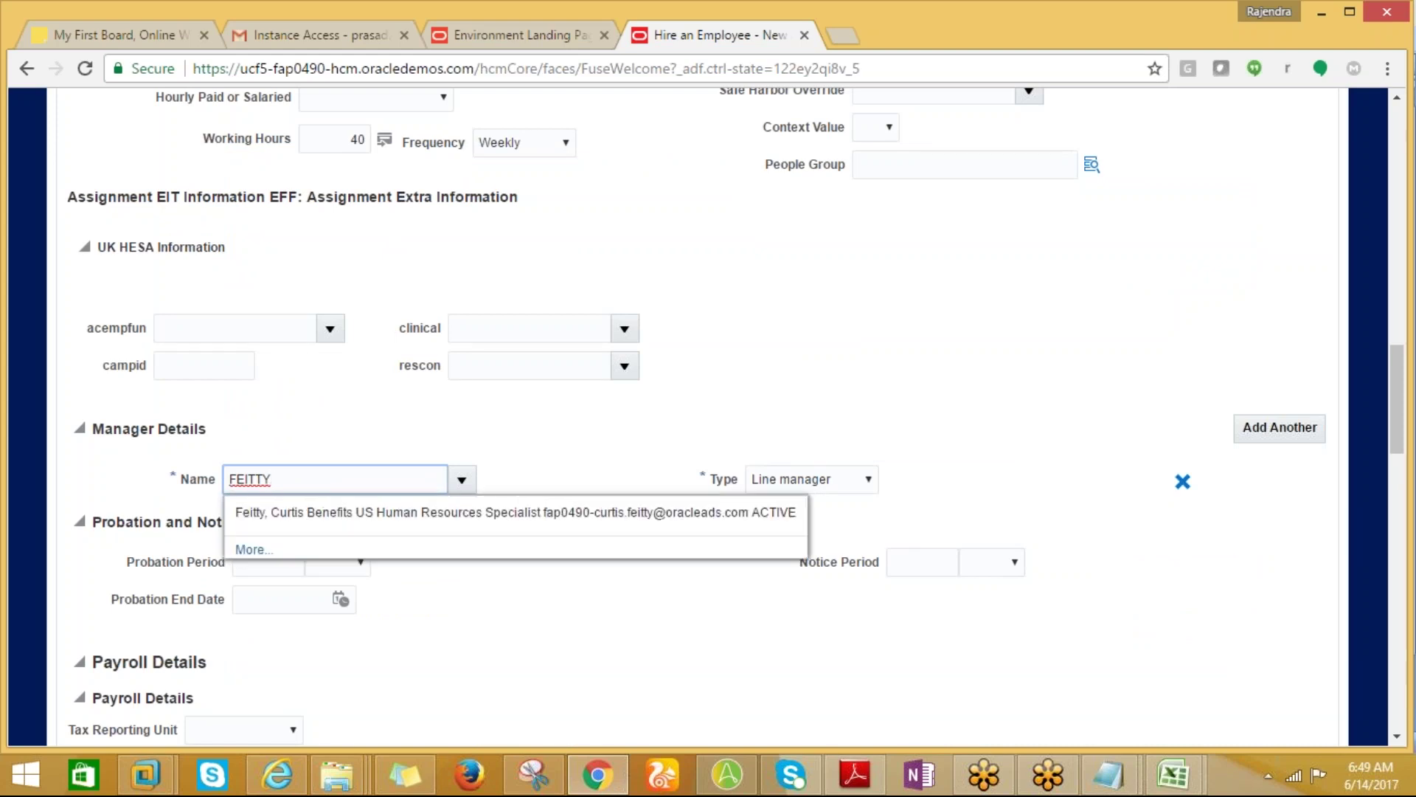
click(260, 514)
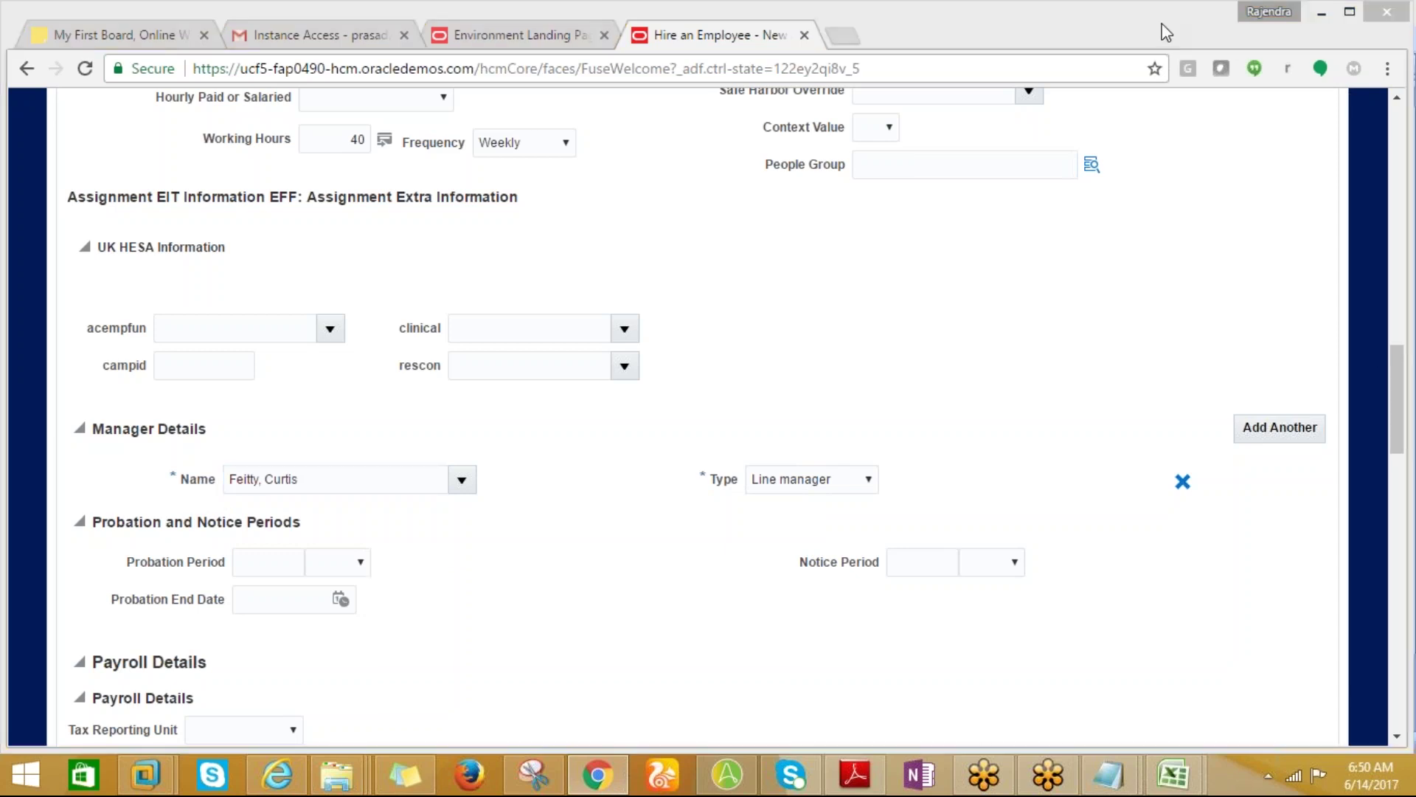
drag(1402, 414, 1401, 428)
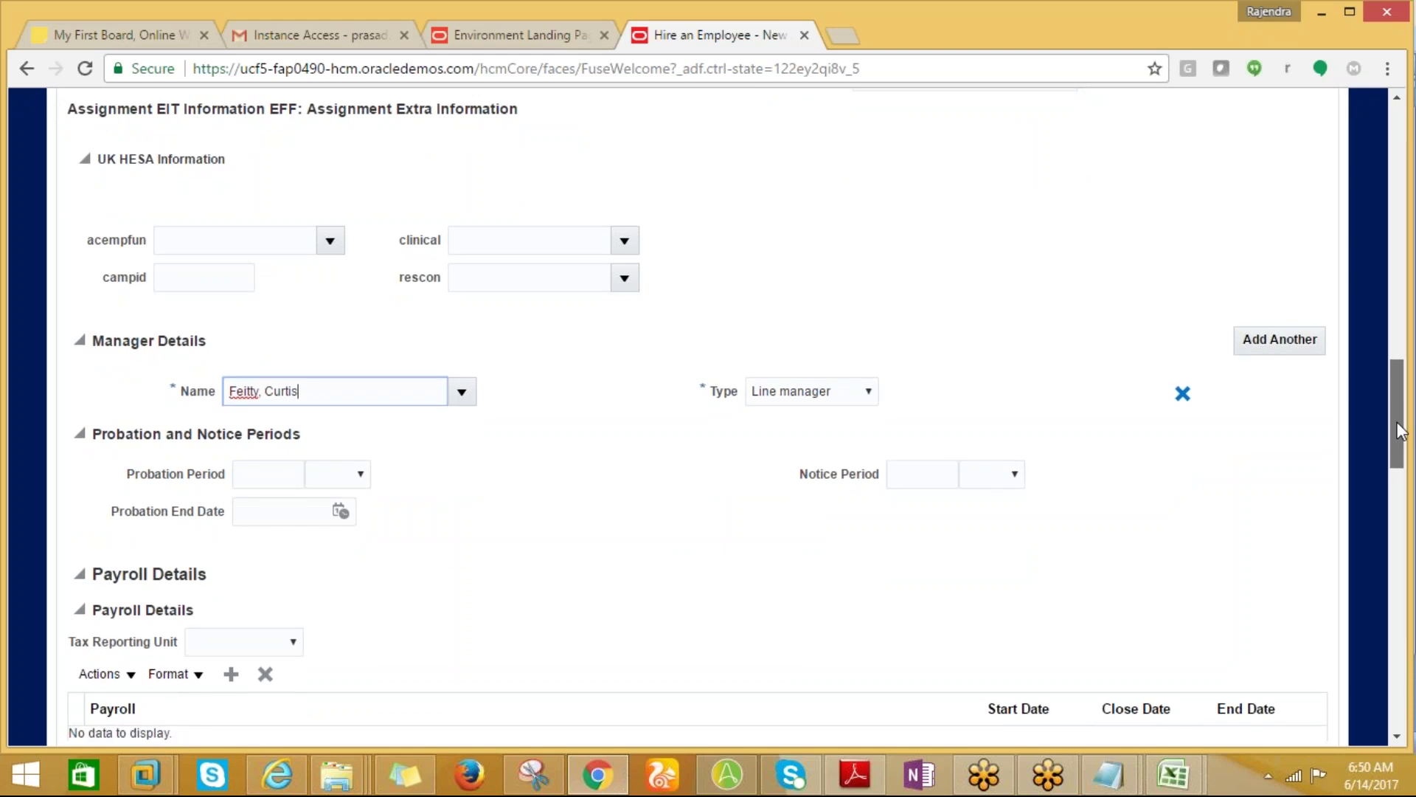
drag(1401, 432, 1403, 485)
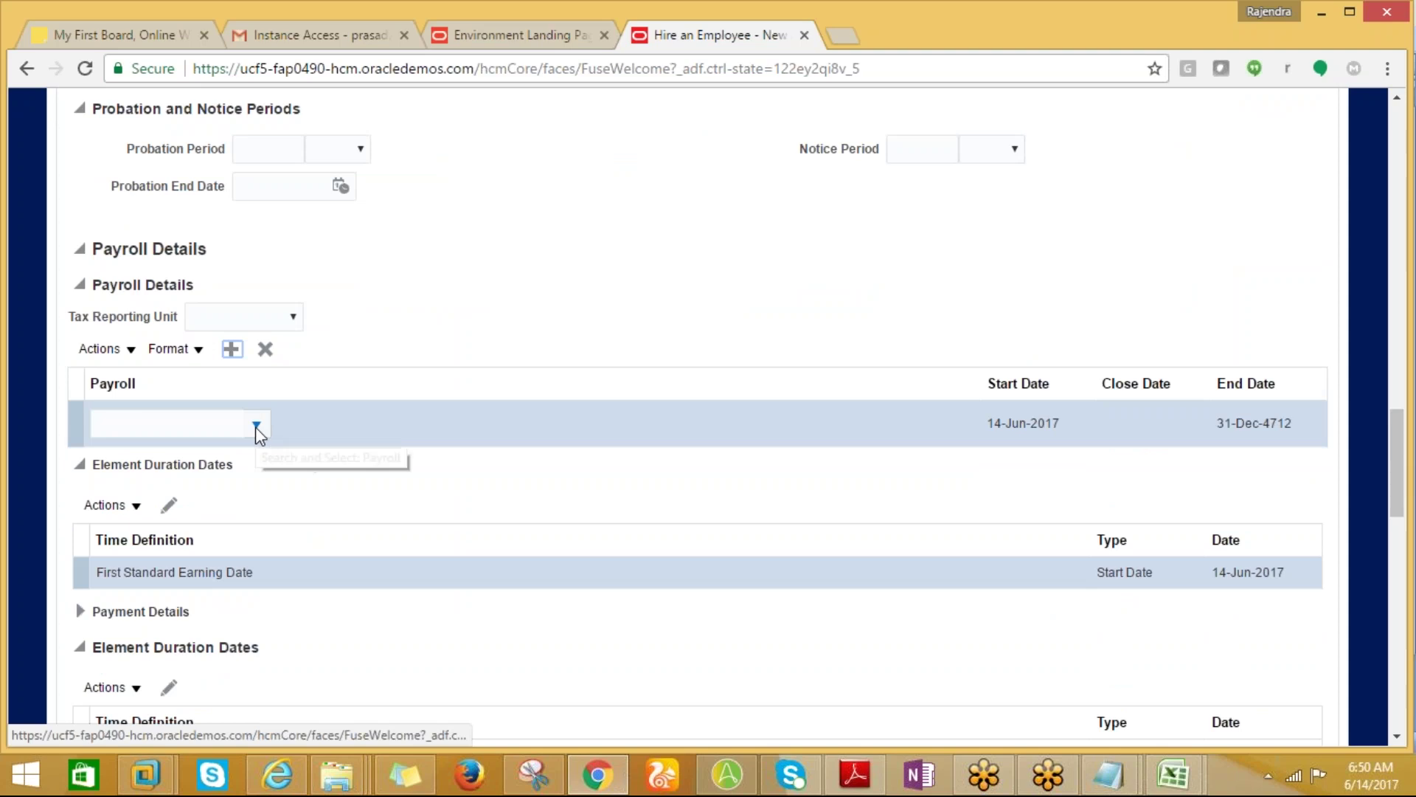
click(256, 432)
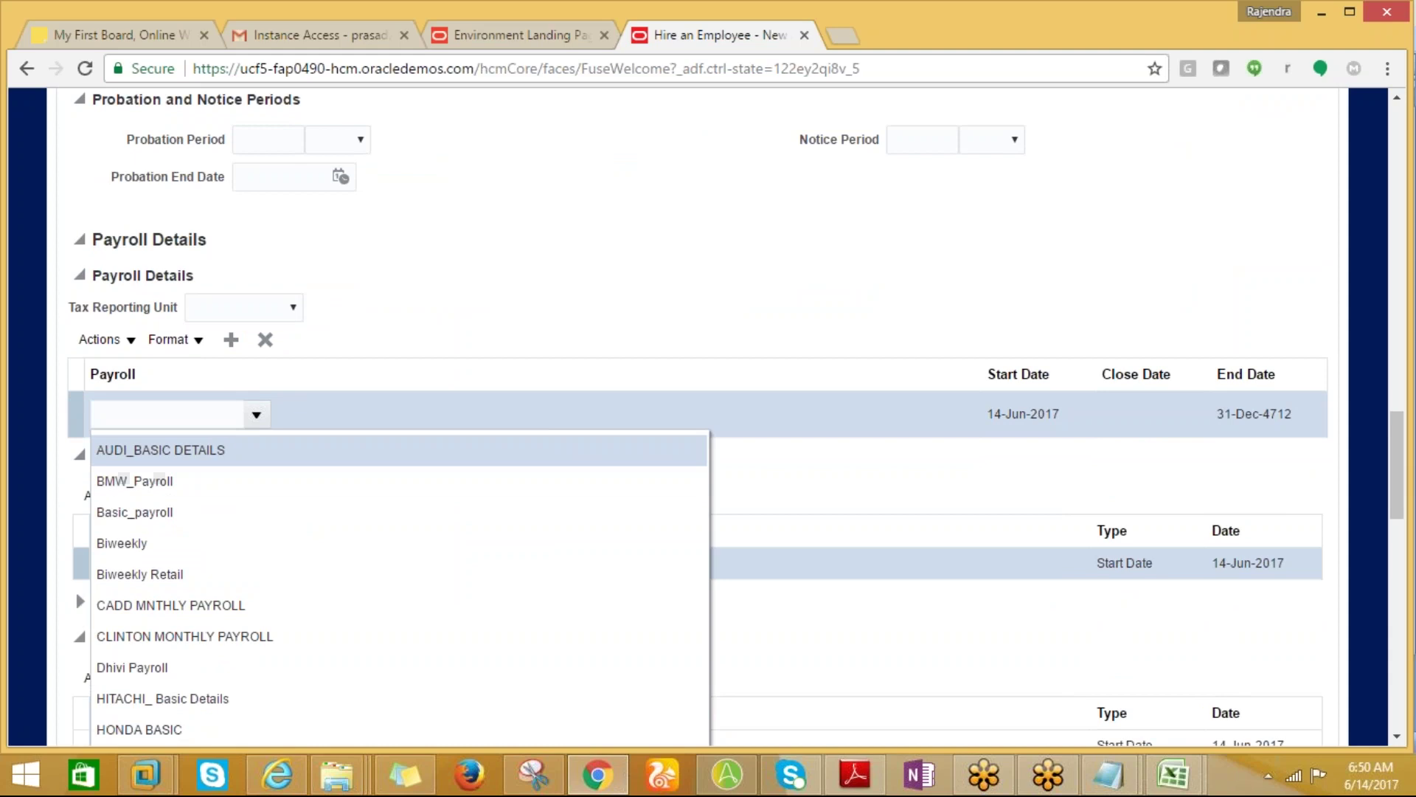
click(181, 425)
text(AN)
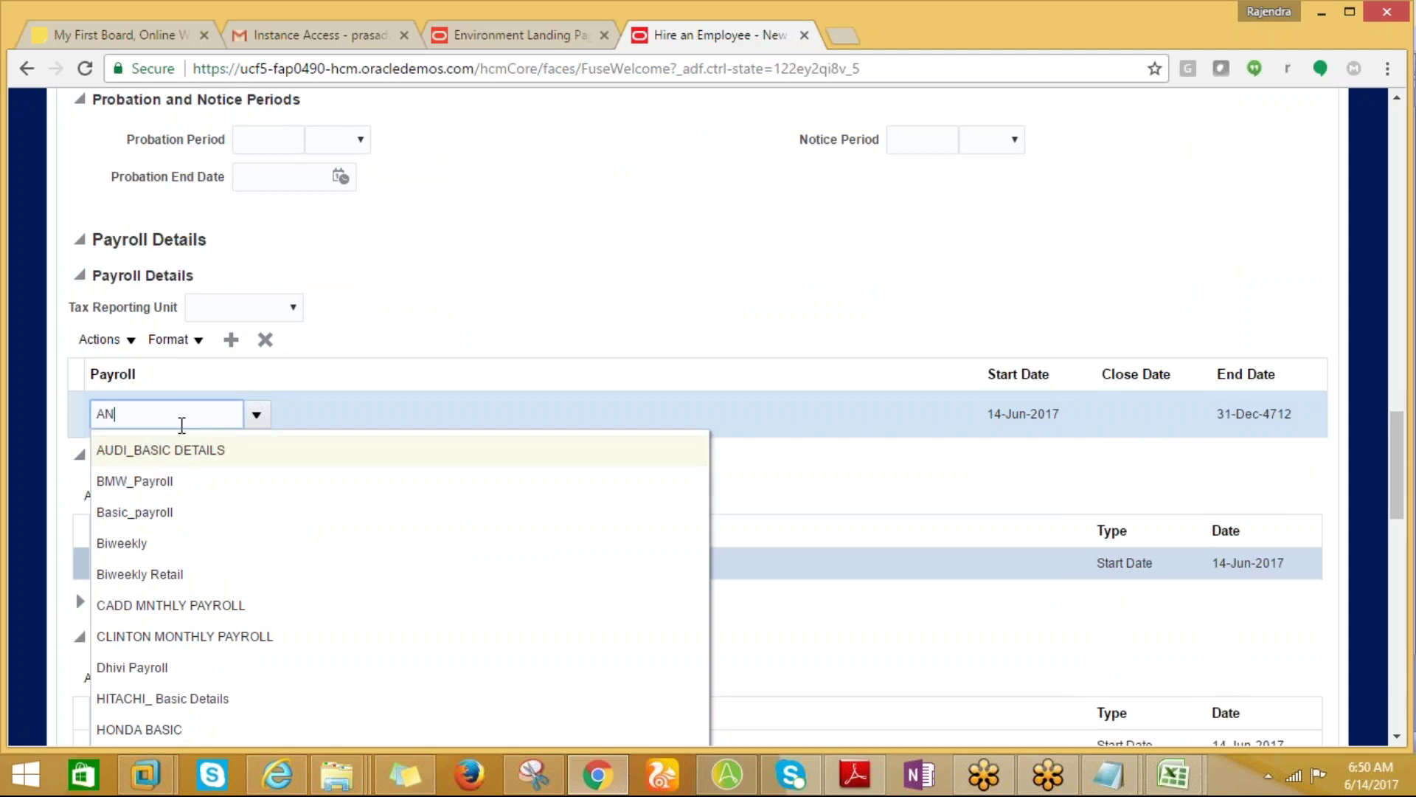
key(Tab)
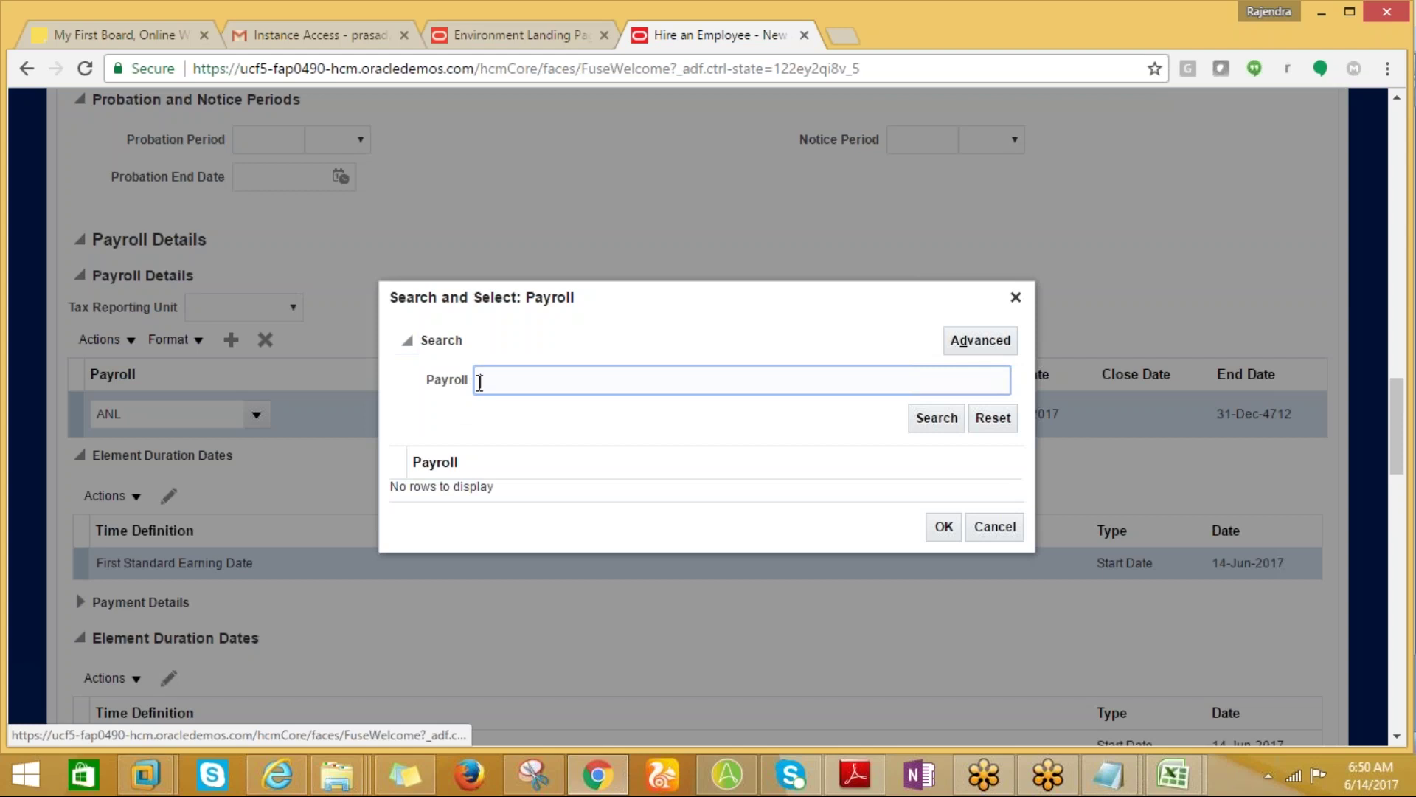
click(480, 382)
text(ANL$)
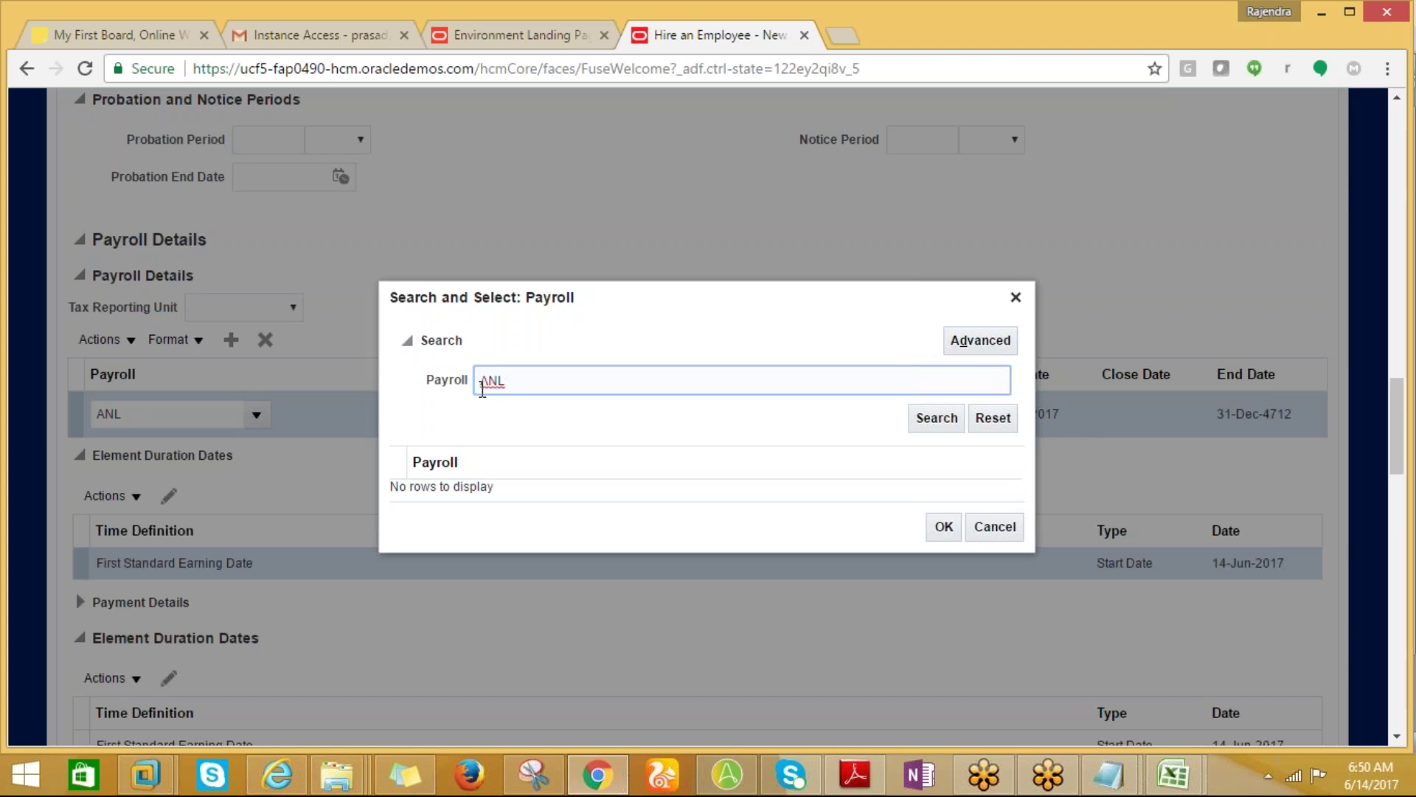
click(935, 418)
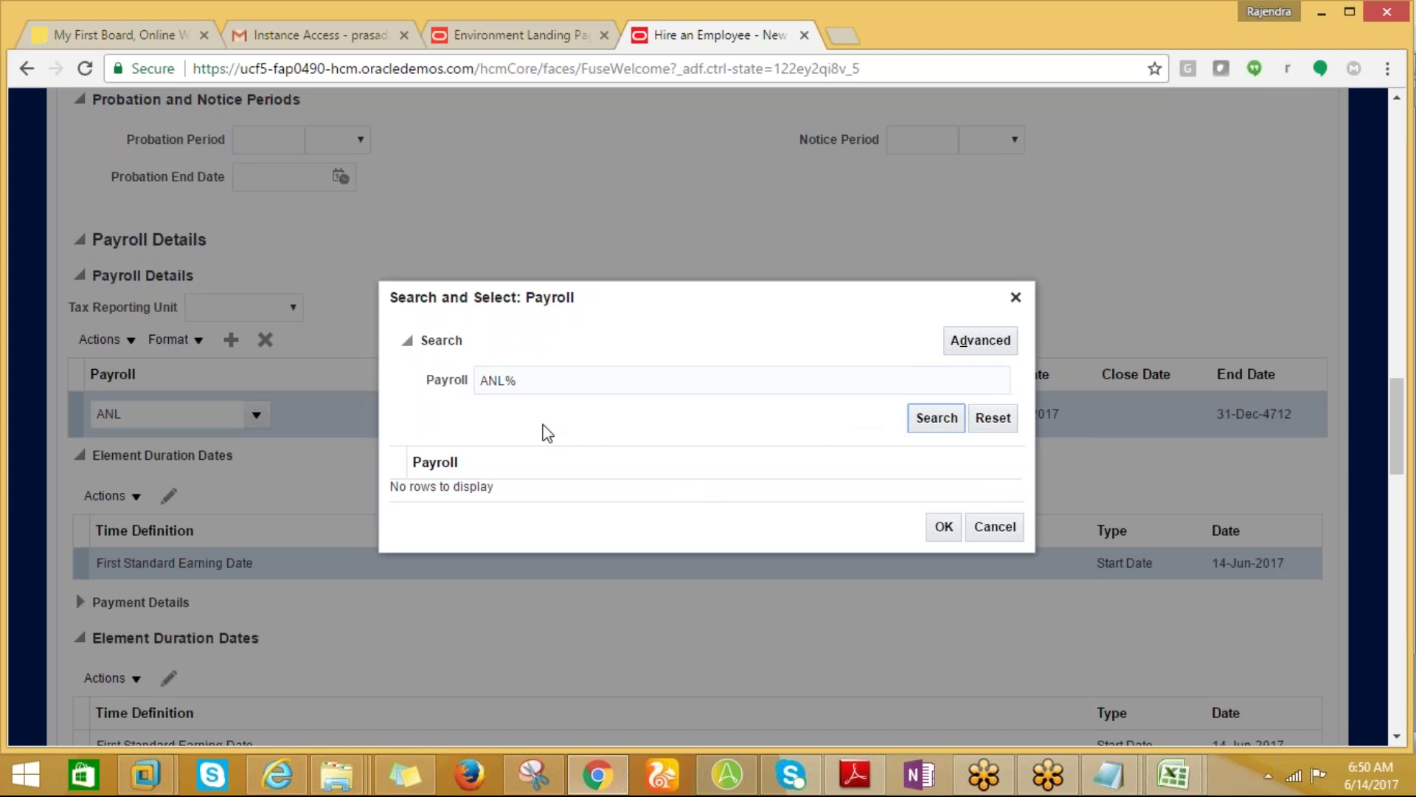
click(507, 381)
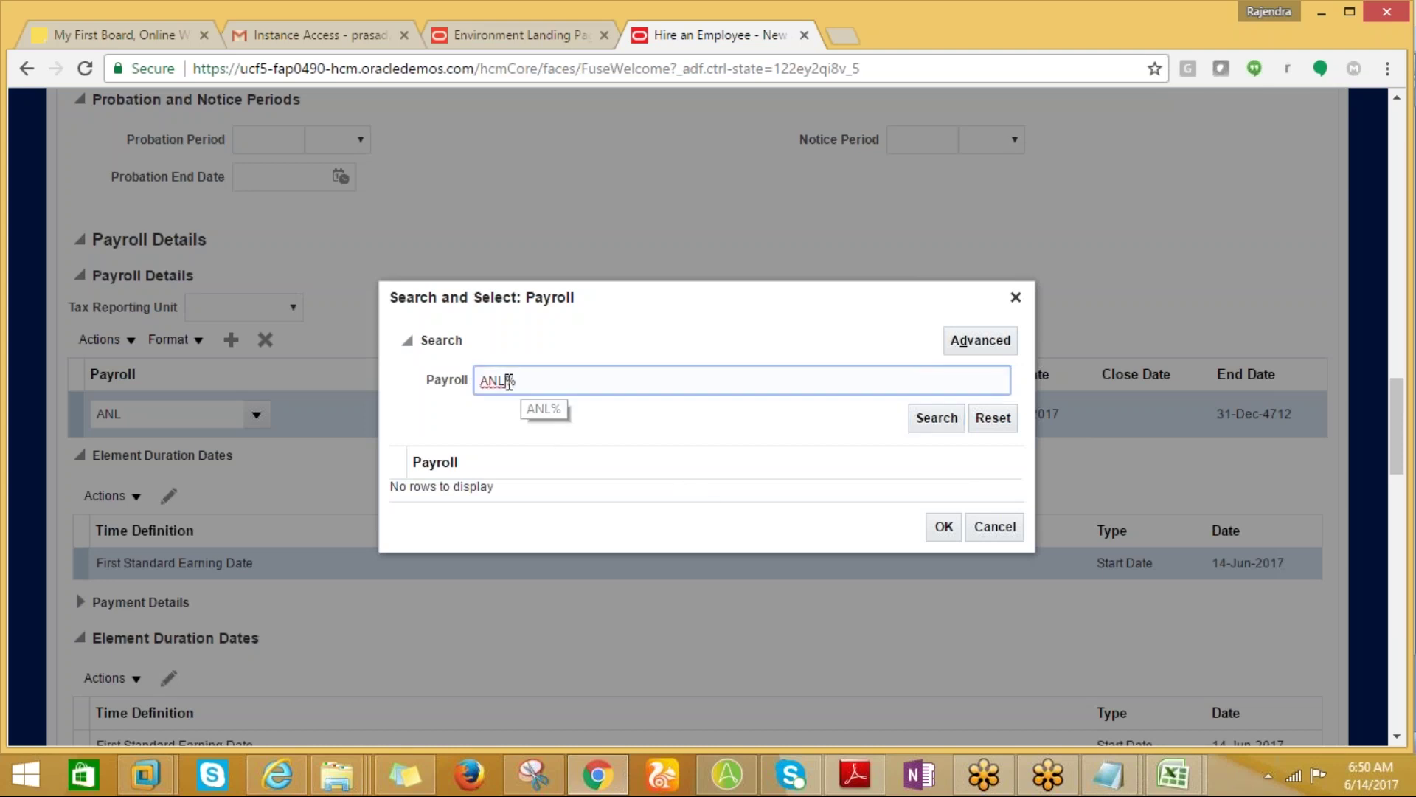
key(BackSpace)
key(BackSpace)
key(BackSpace)
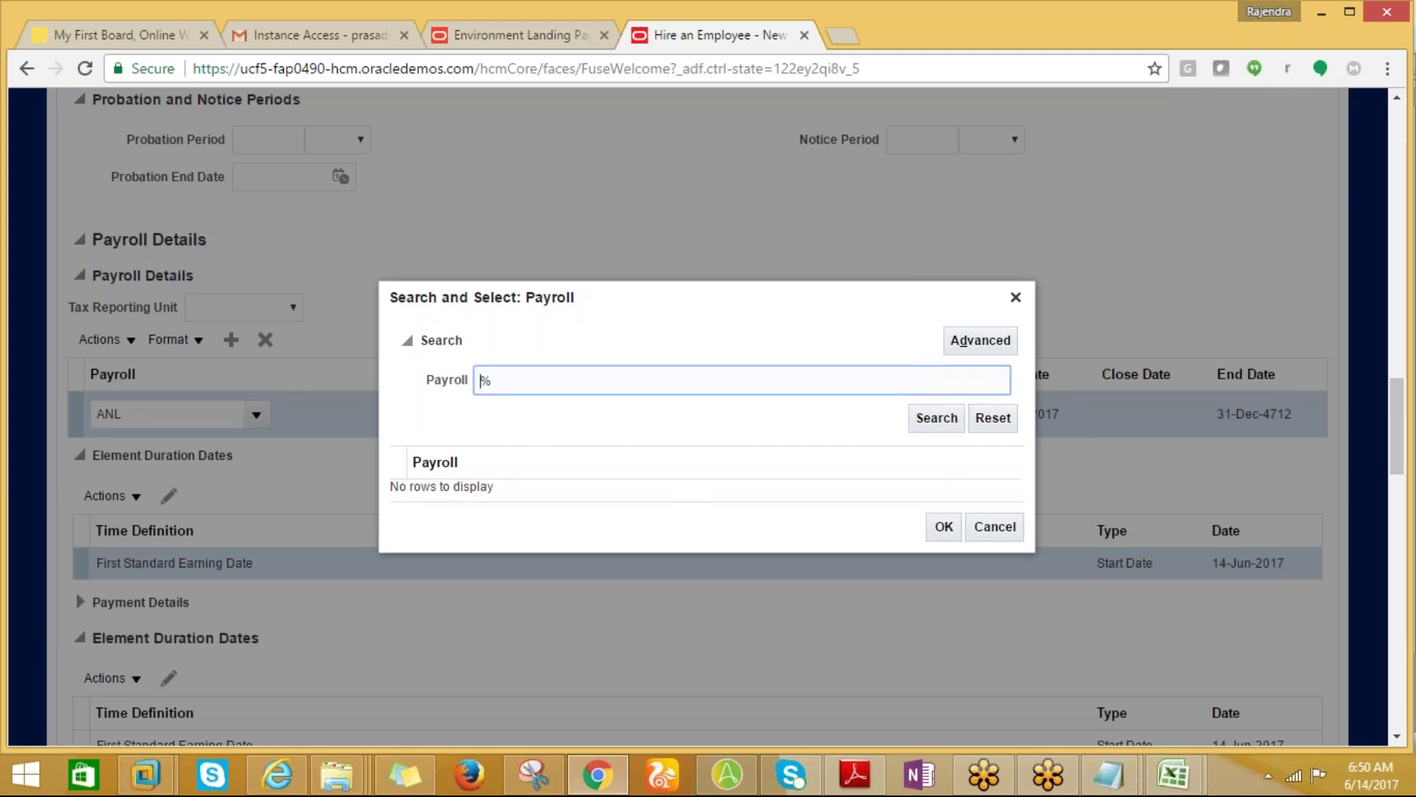
text(US1)
click(938, 422)
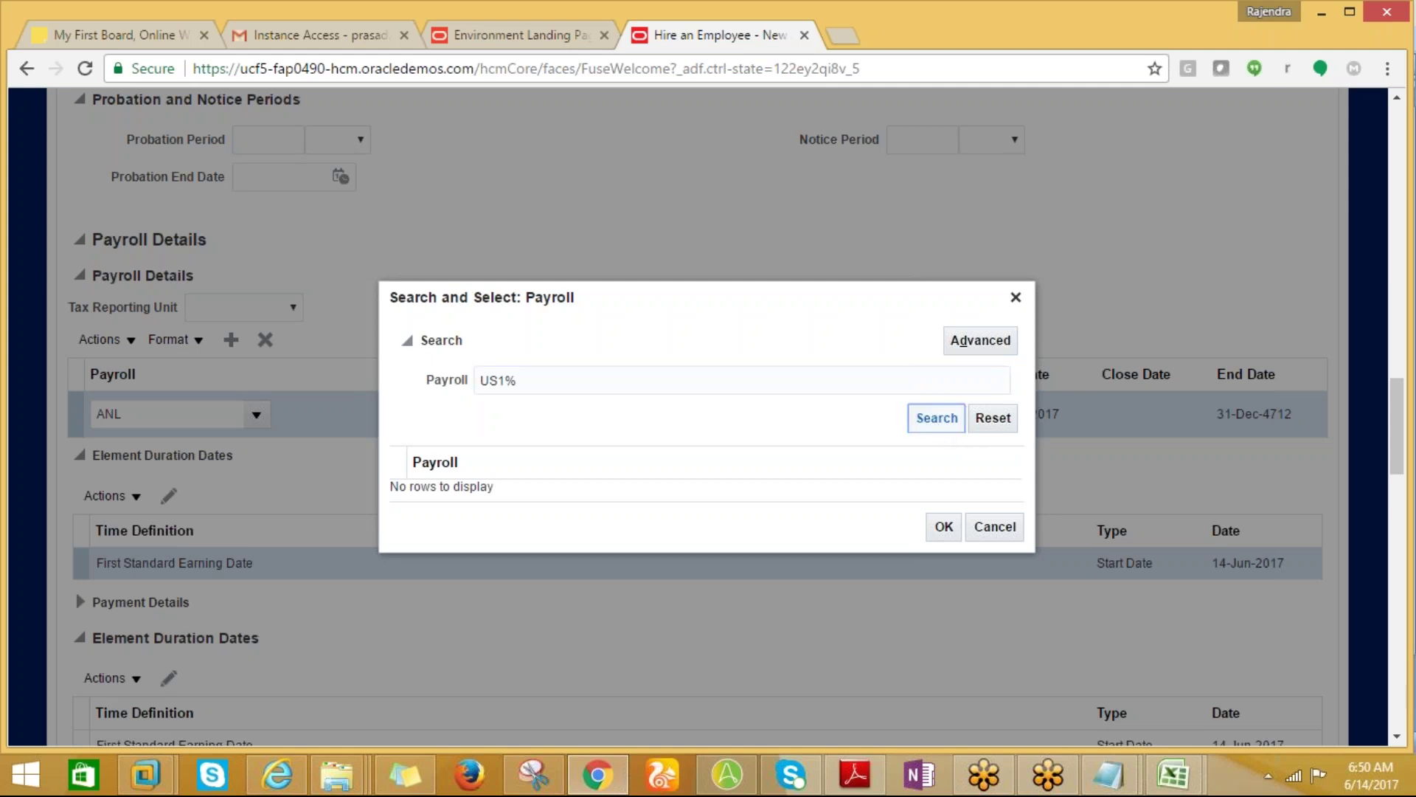
click(982, 530)
key(BackSpace)
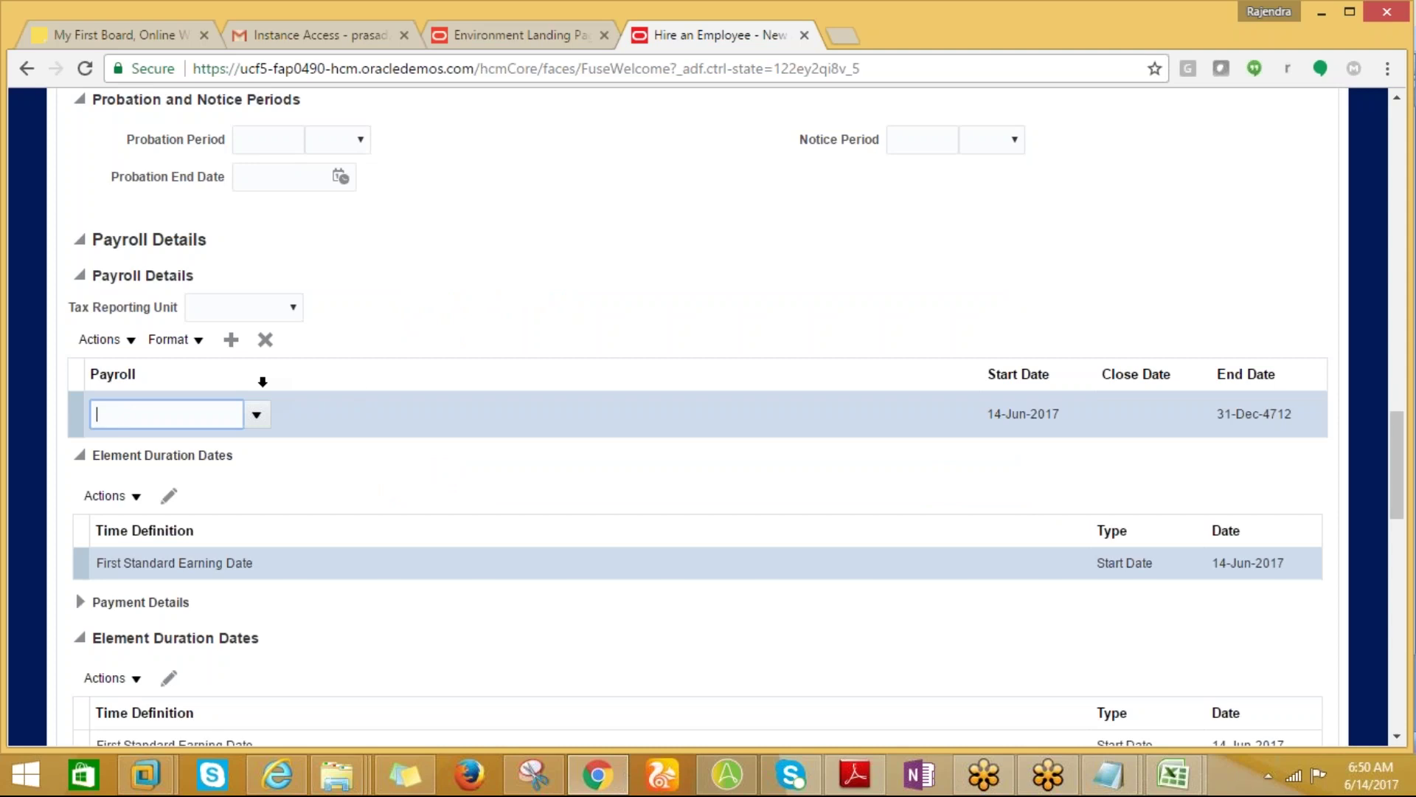
Set Biweekly as the payroll in the Payroll Details row starting 14-Jun-2017.
click(257, 415)
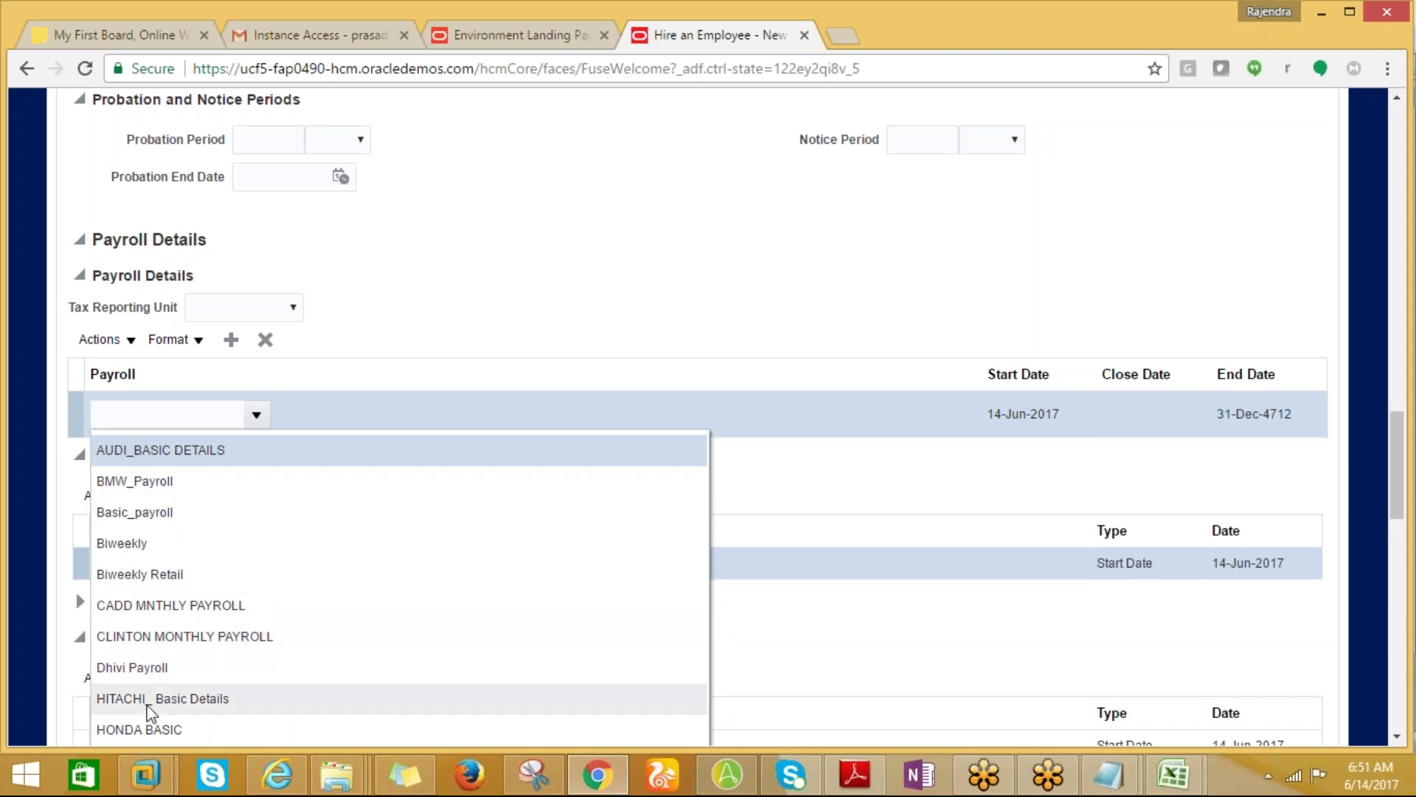
key(Down)
key(Down)
key(Down)
key(Down)
key(Down)
key(Down)
key(Down)
key(Down)
key(Down)
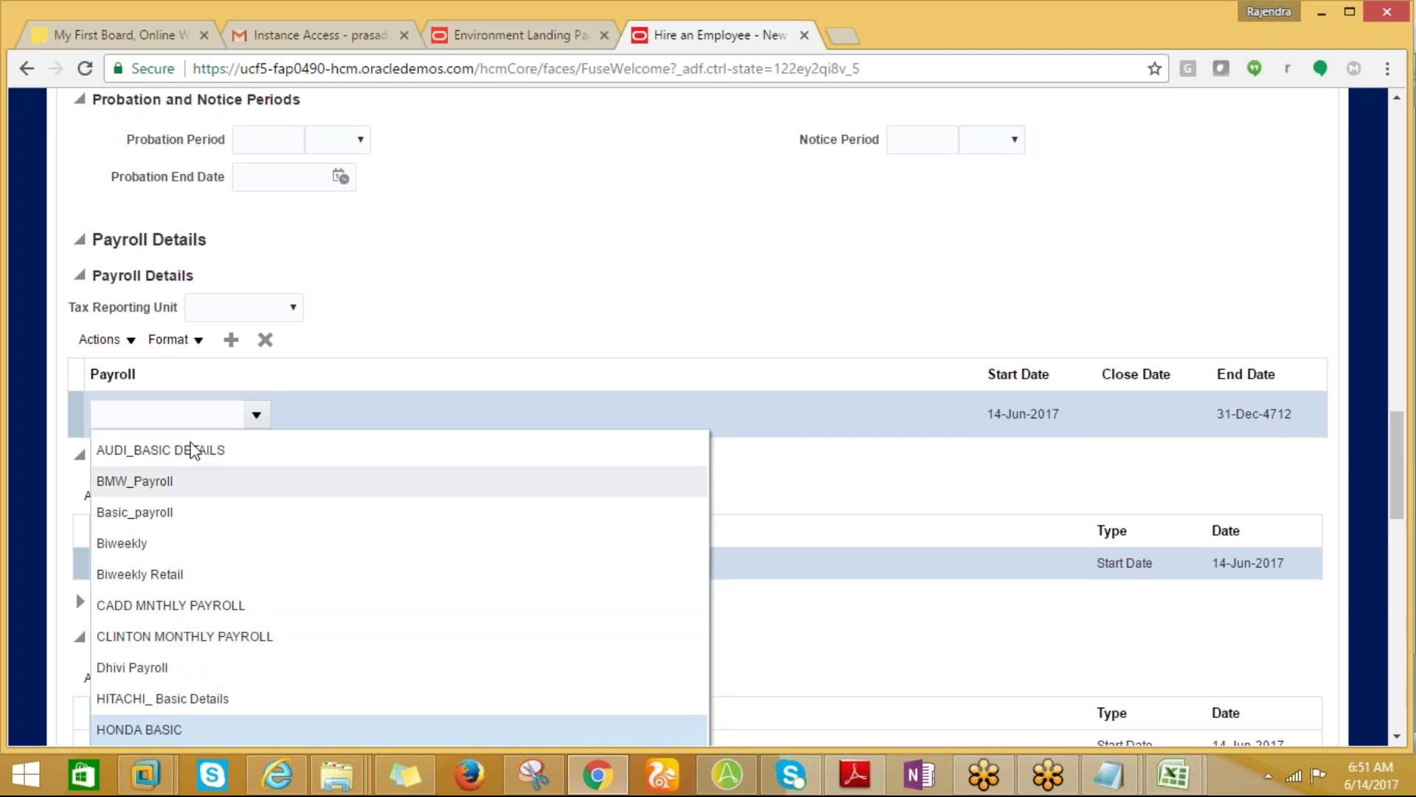
click(250, 419)
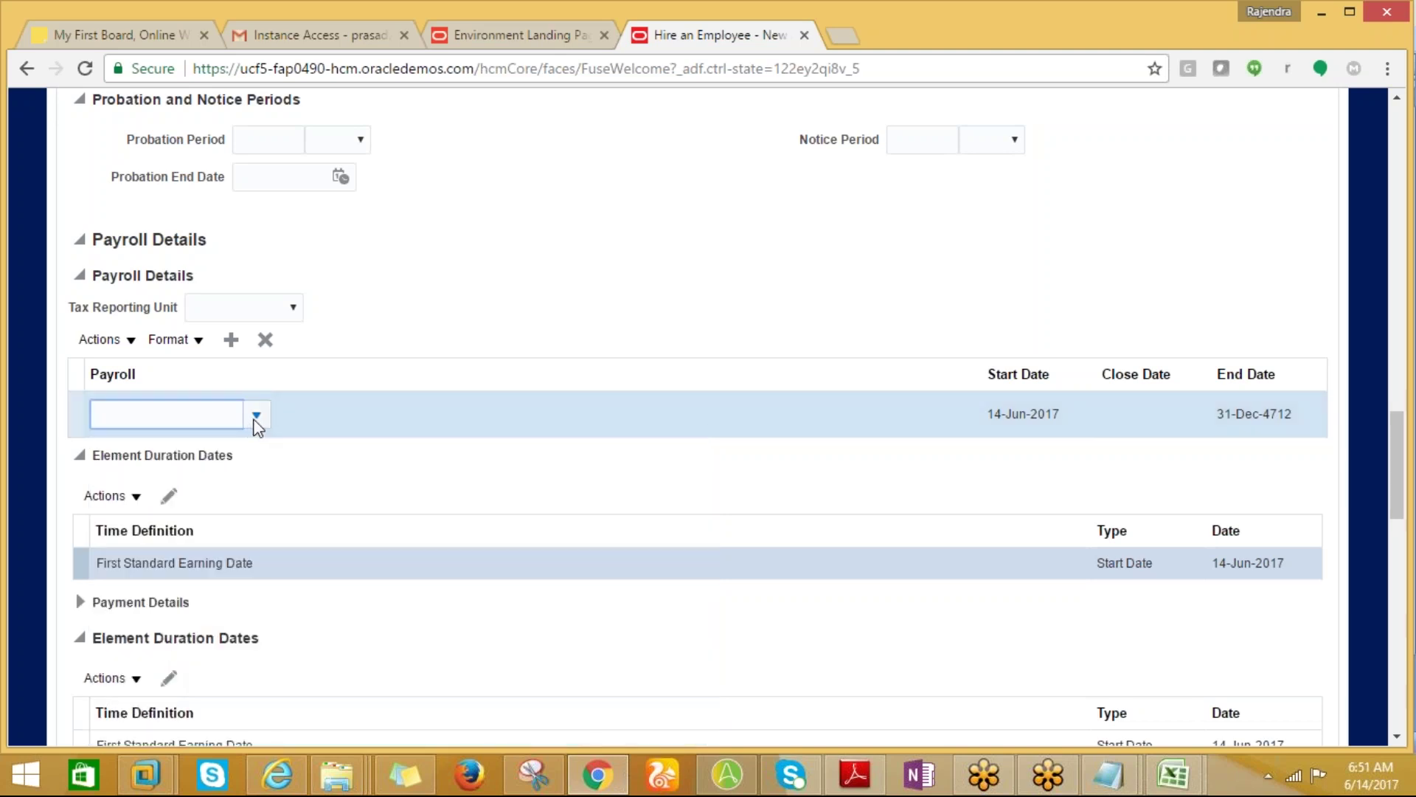
key(Down)
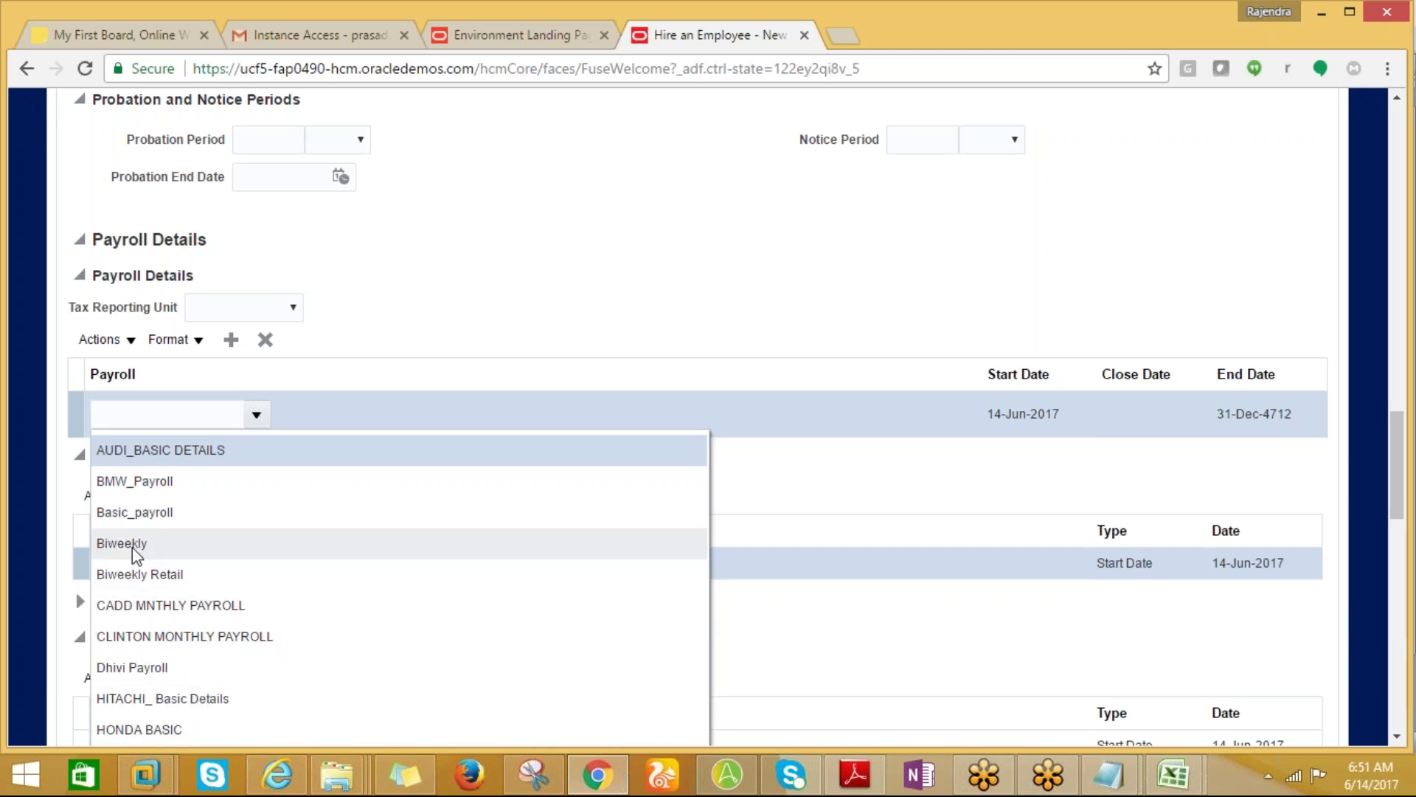
key(Escape)
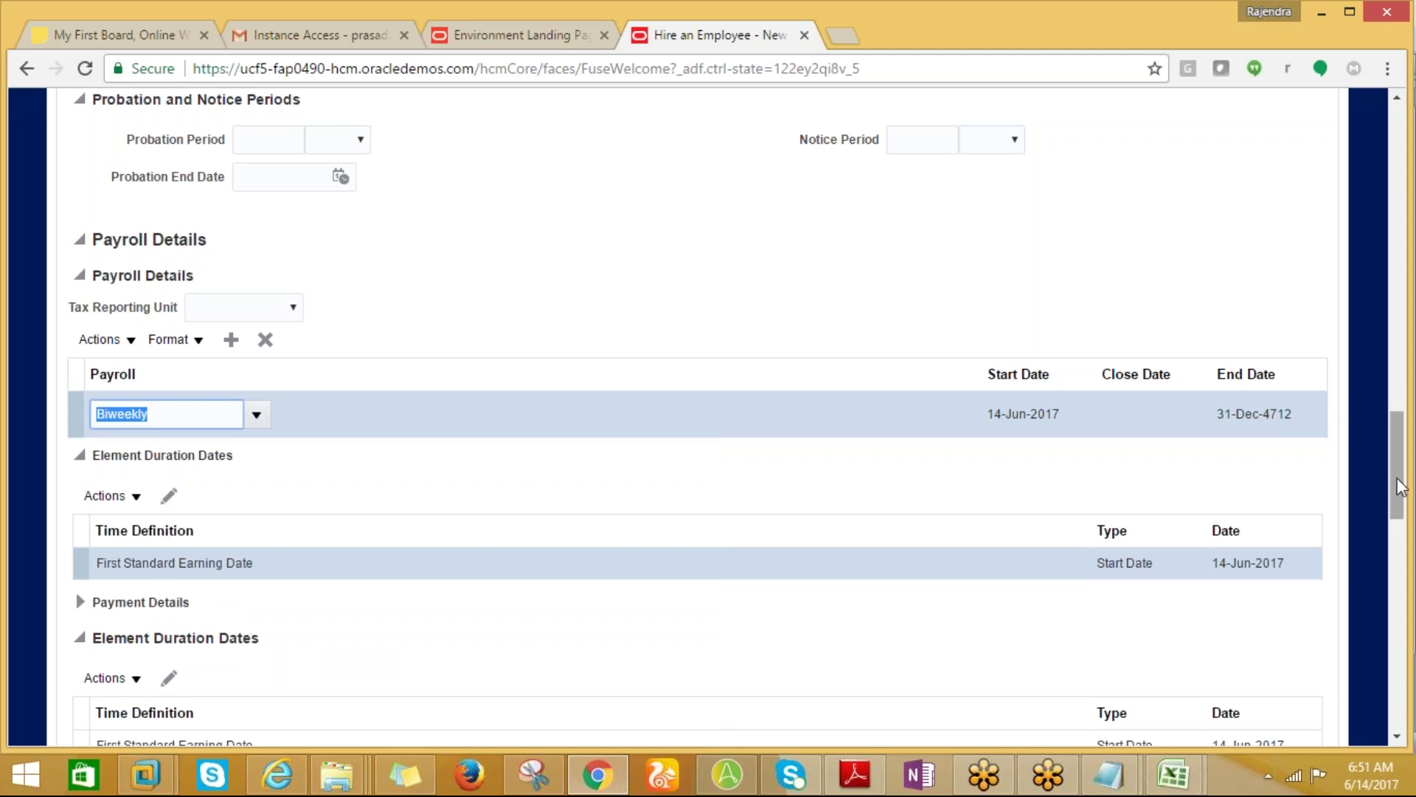
drag(1402, 487, 1397, 534)
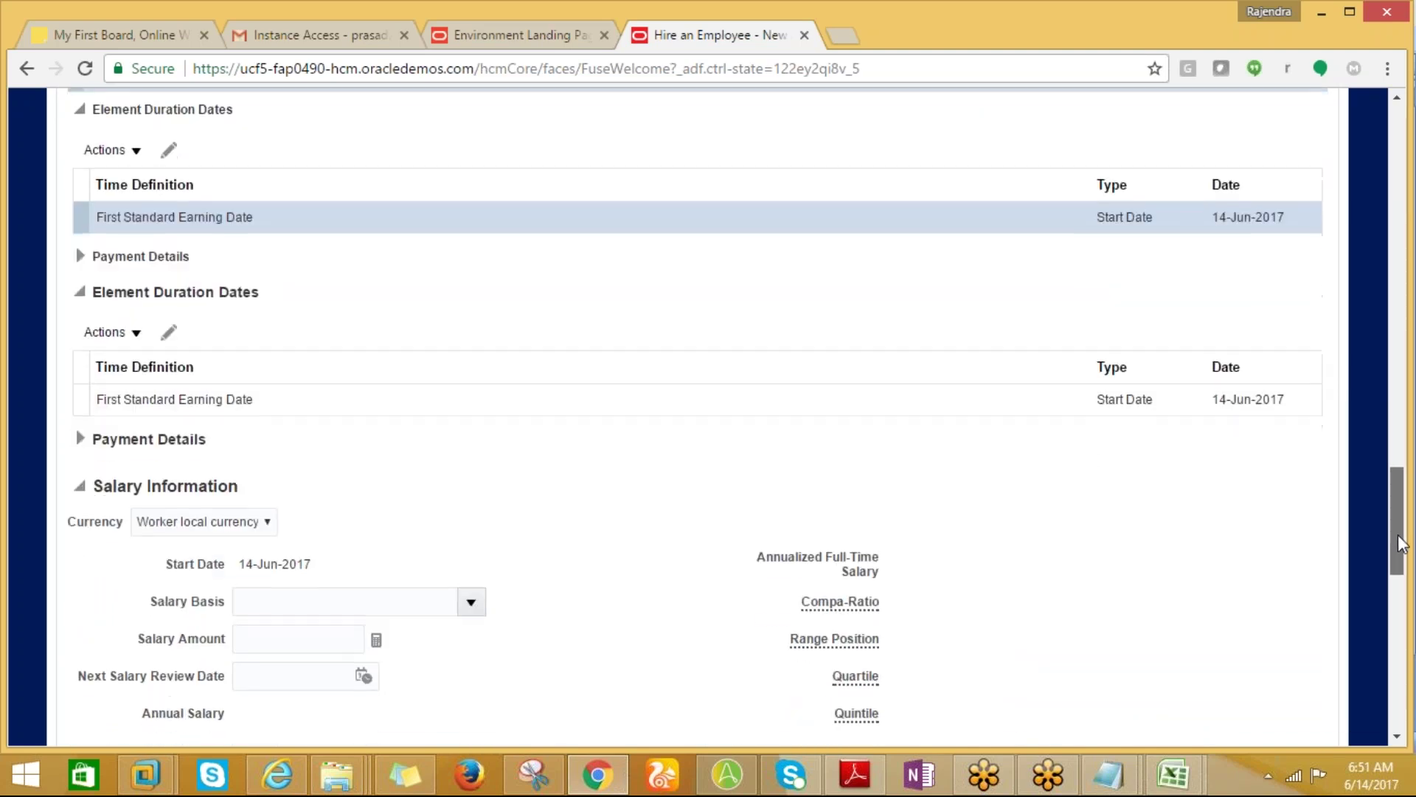
click(471, 594)
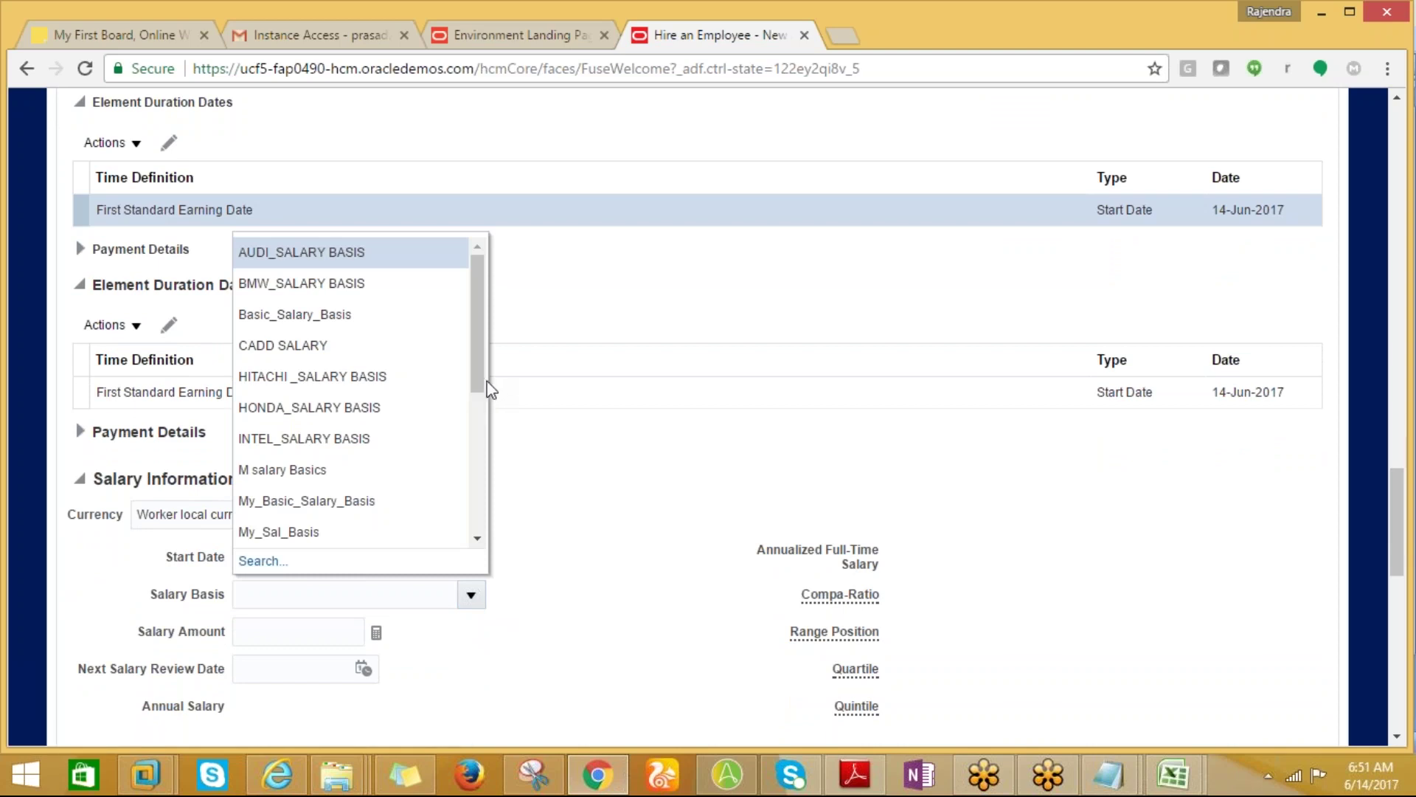
drag(479, 389, 480, 524)
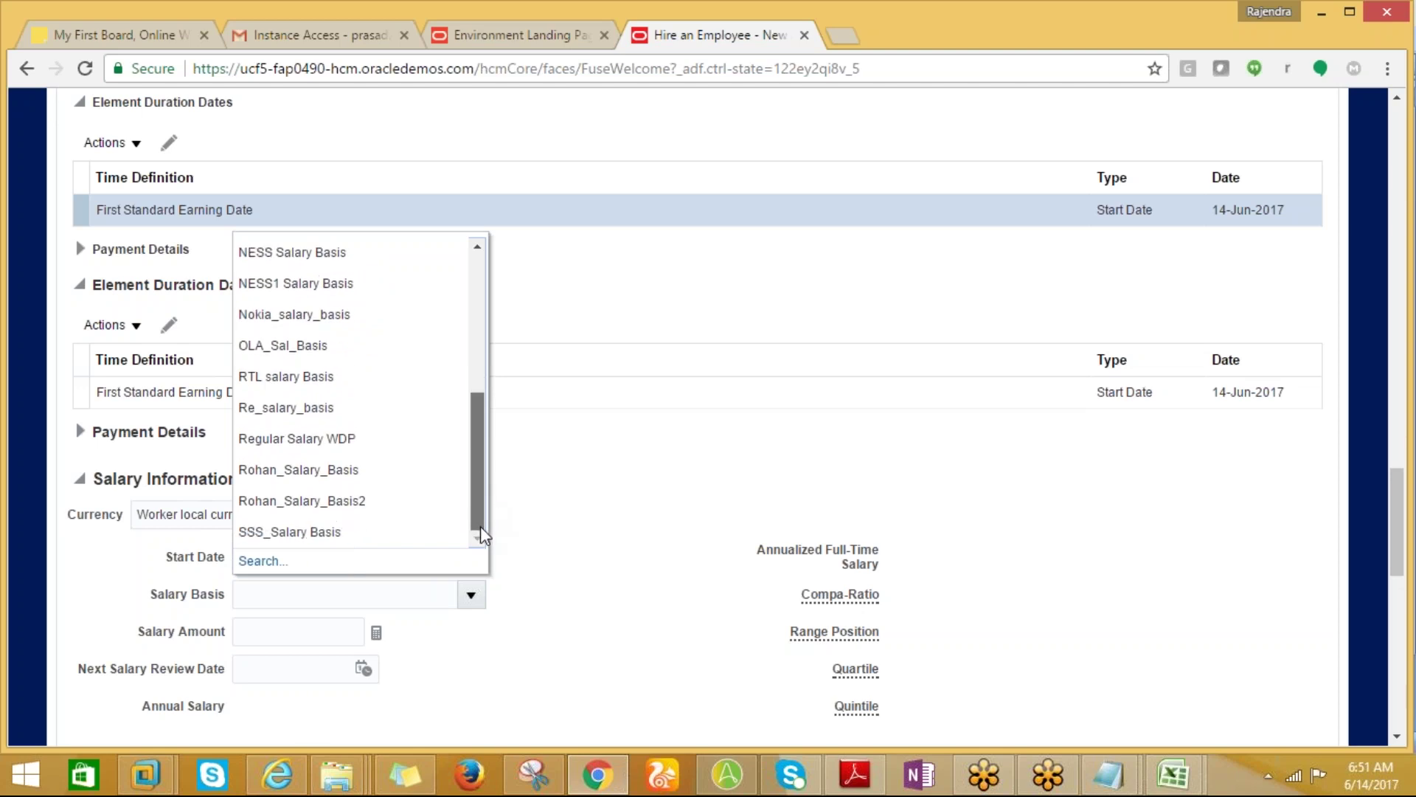
drag(480, 524, 478, 365)
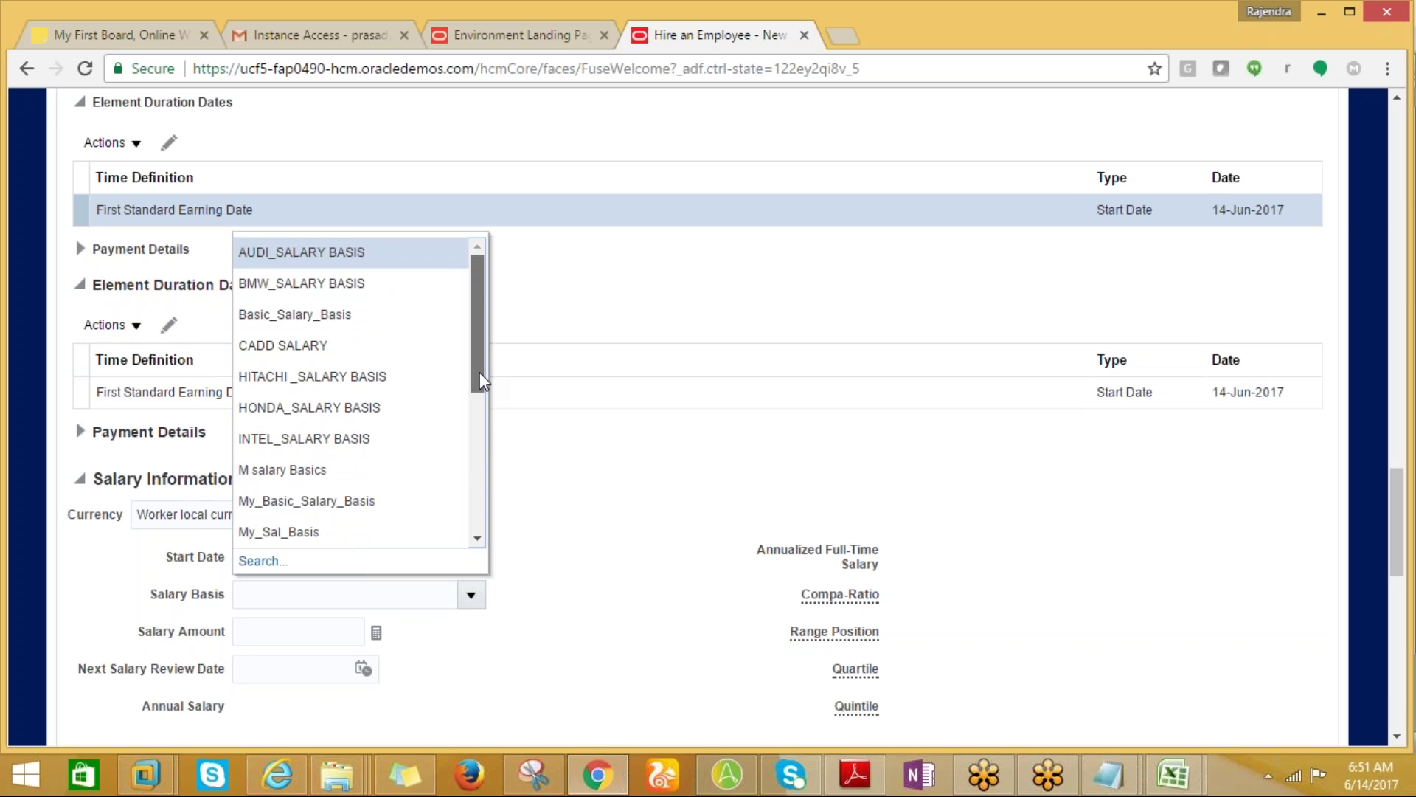
click(614, 539)
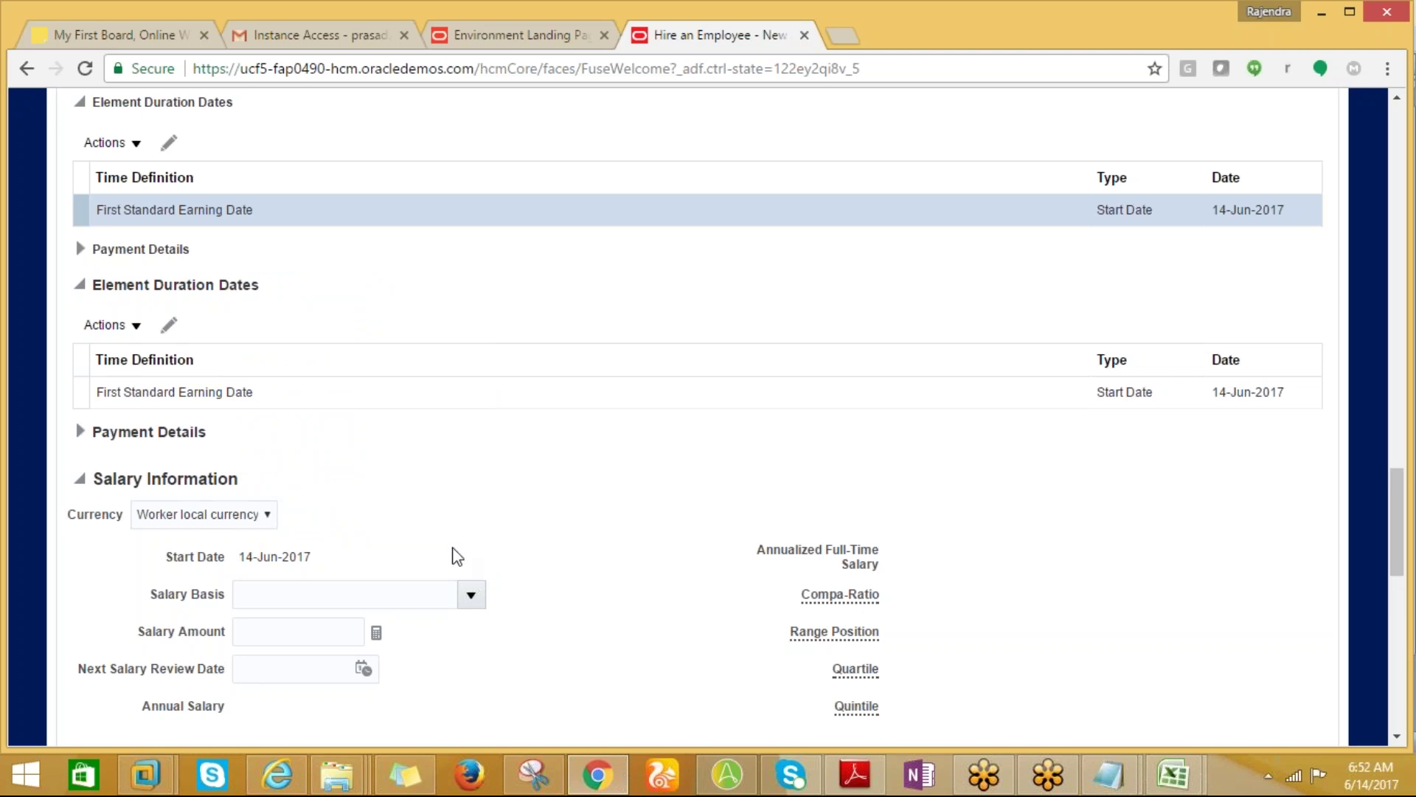
click(472, 595)
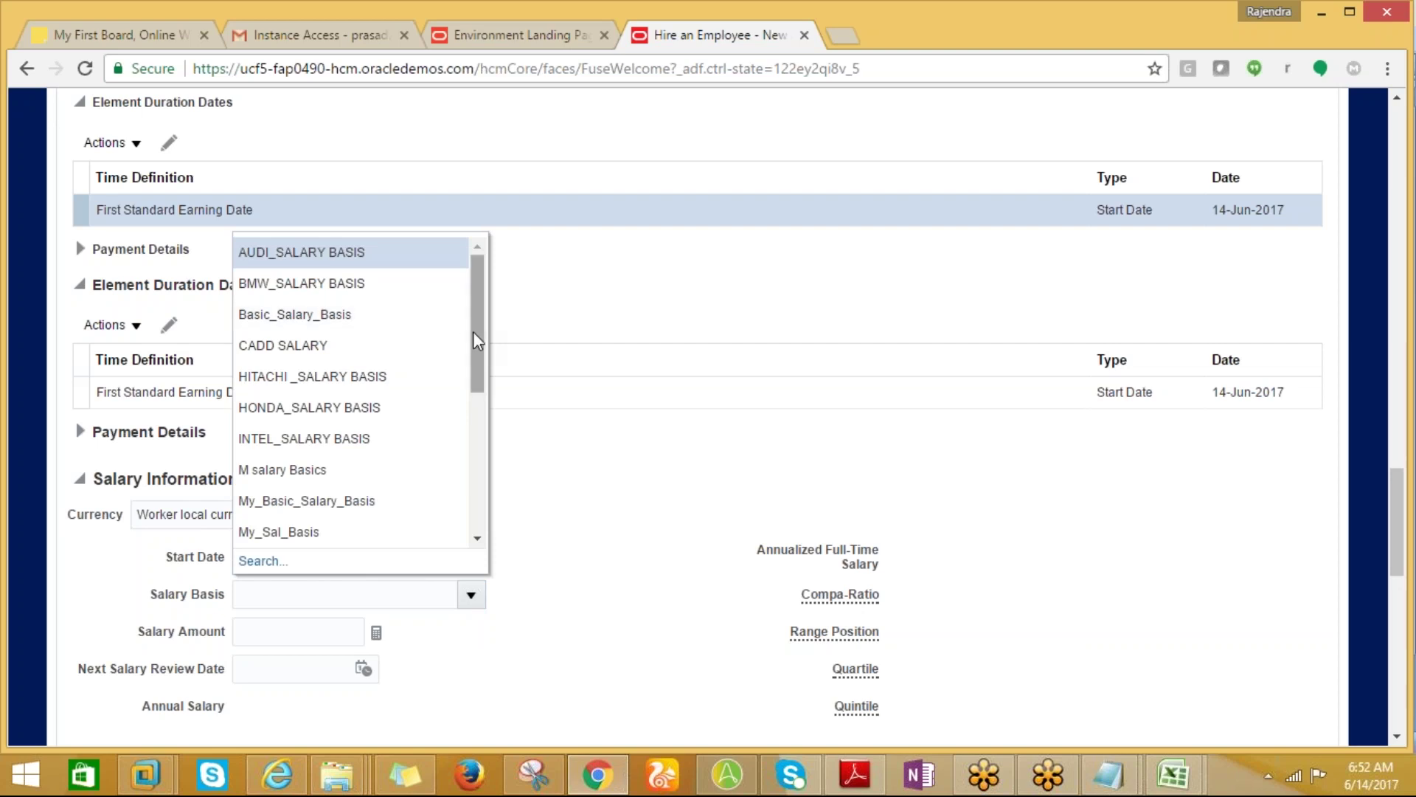
drag(478, 334, 483, 487)
click(273, 562)
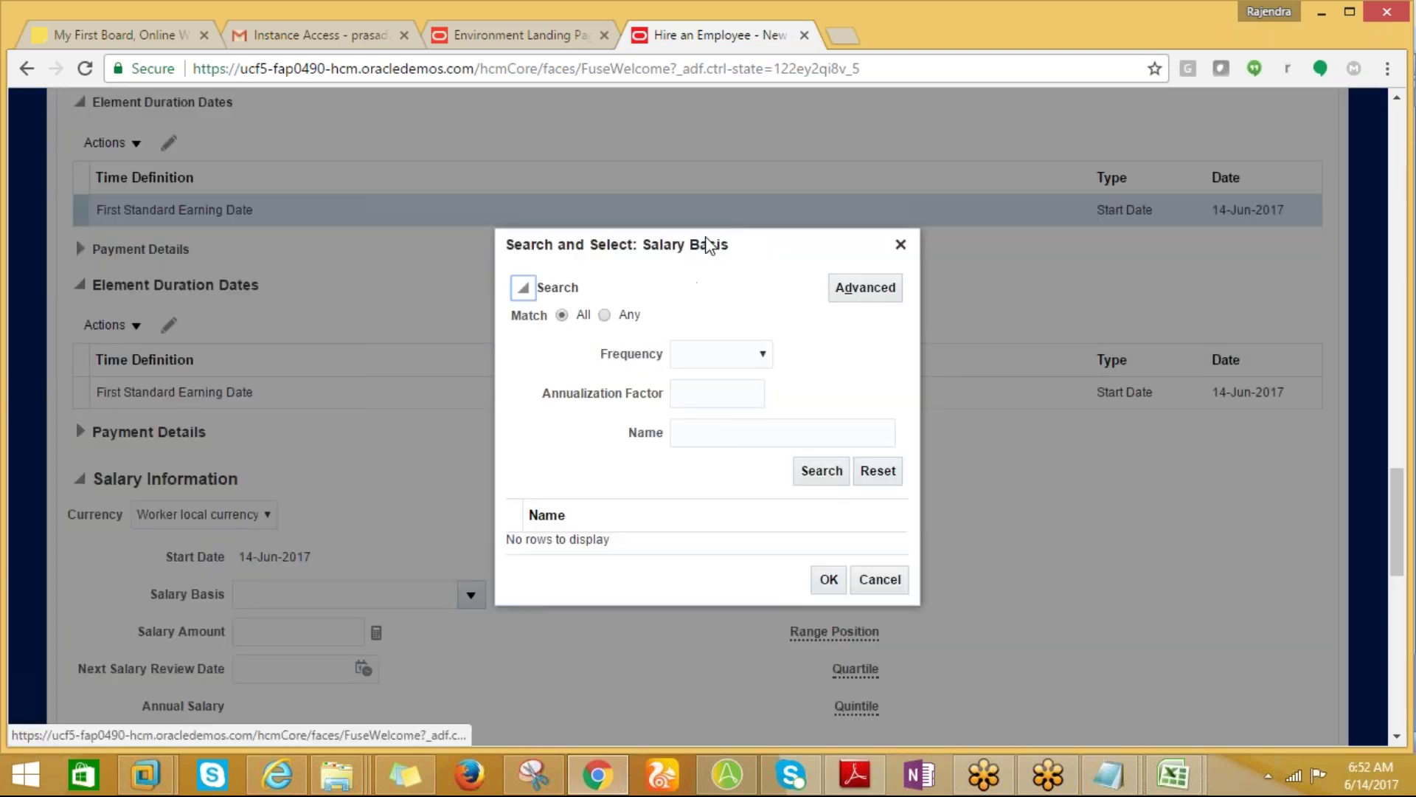
click(760, 357)
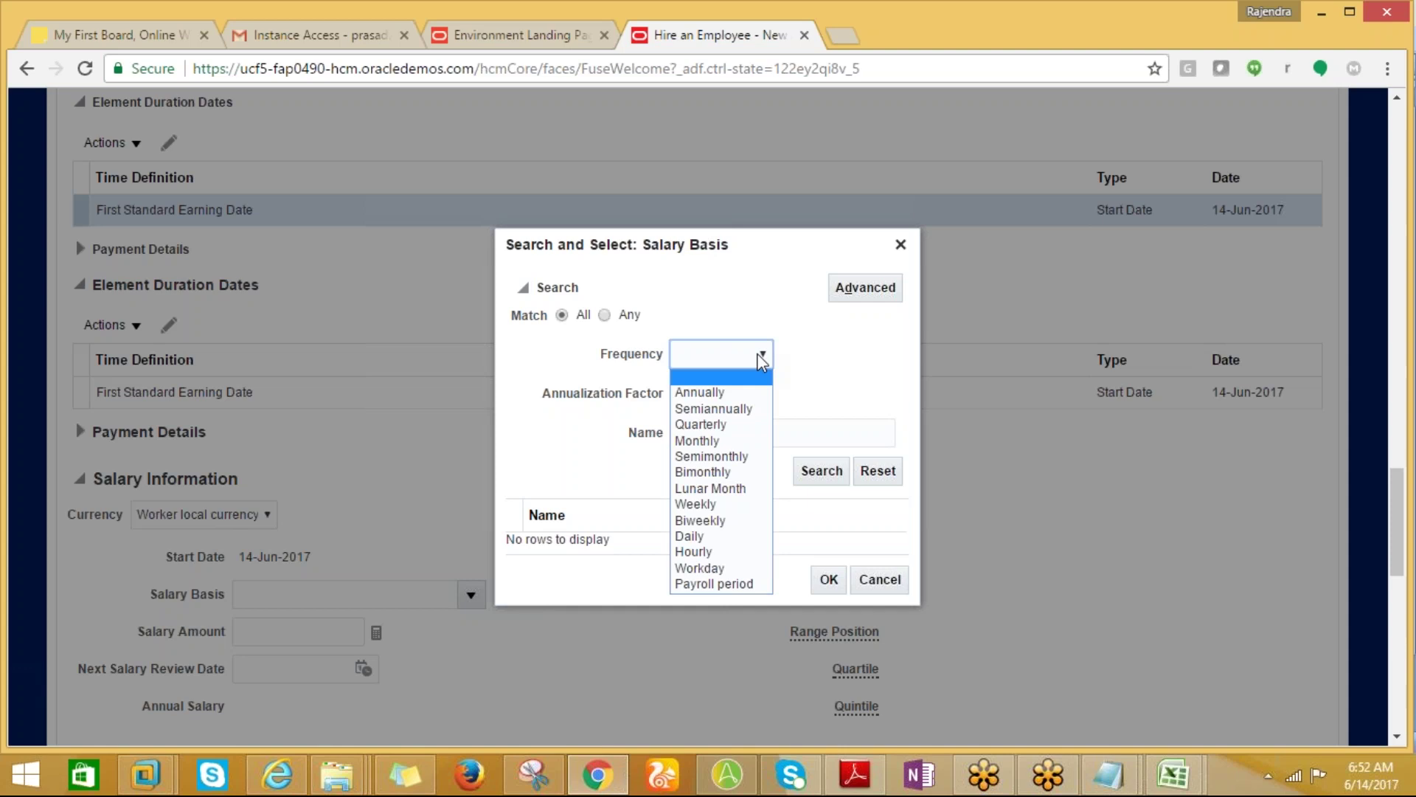
click(697, 521)
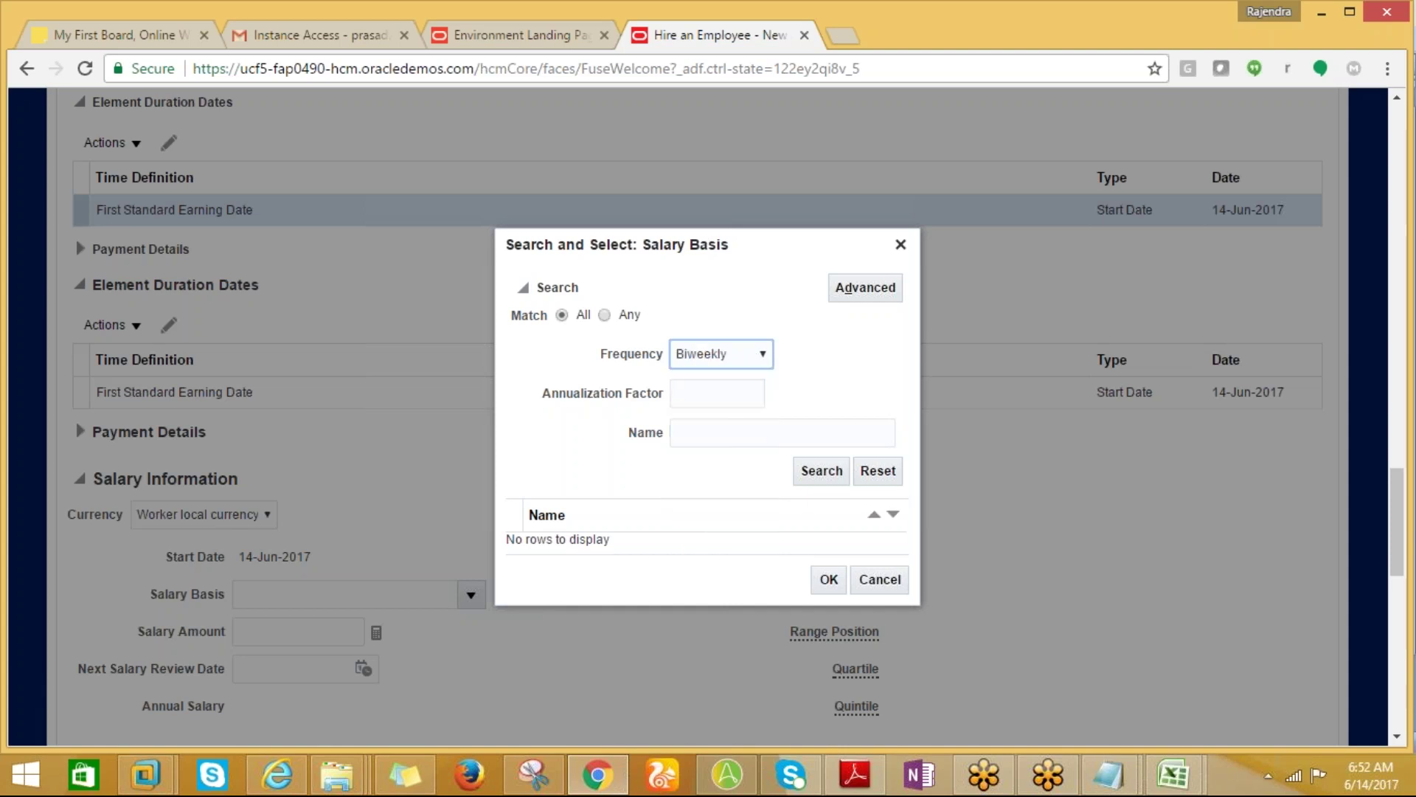
click(815, 473)
click(819, 476)
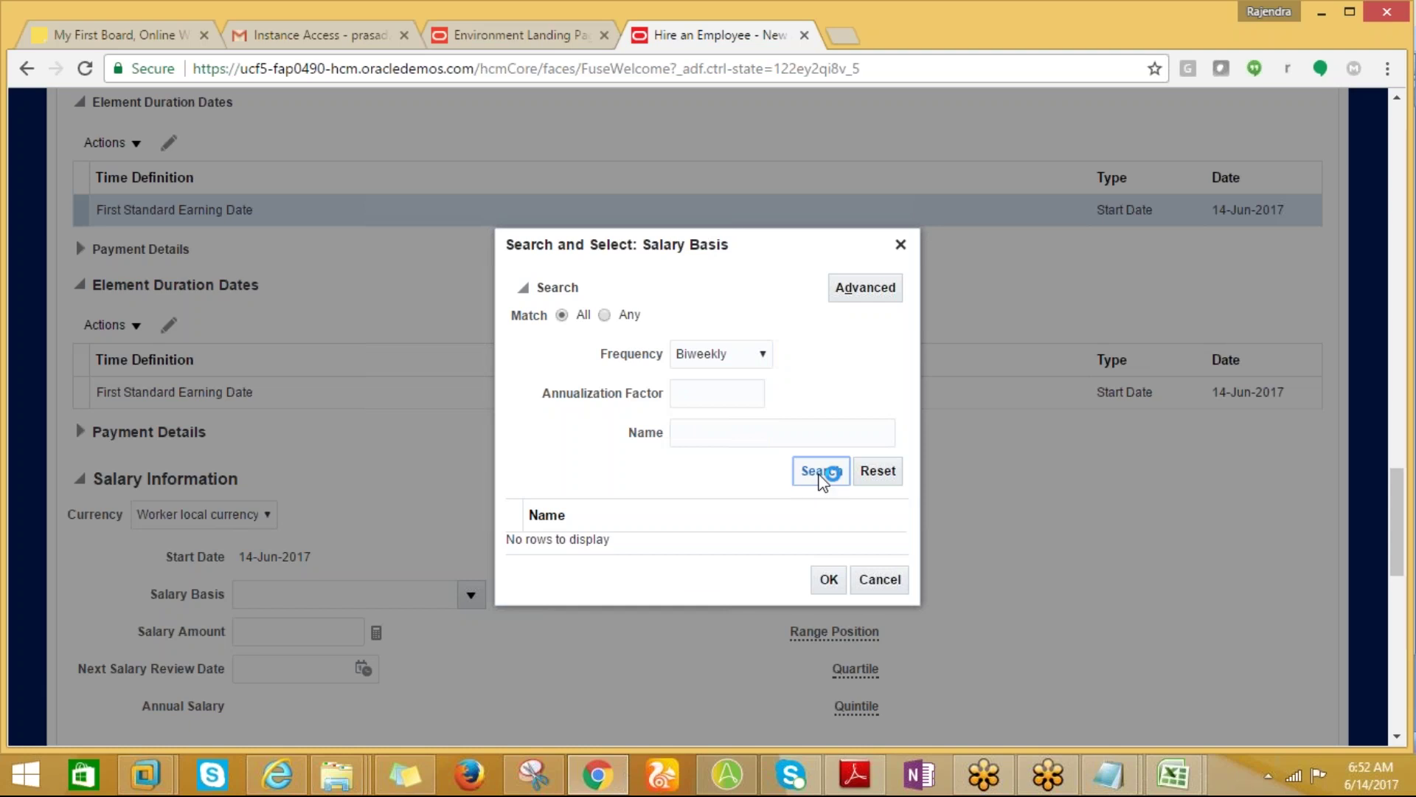
click(820, 475)
click(762, 352)
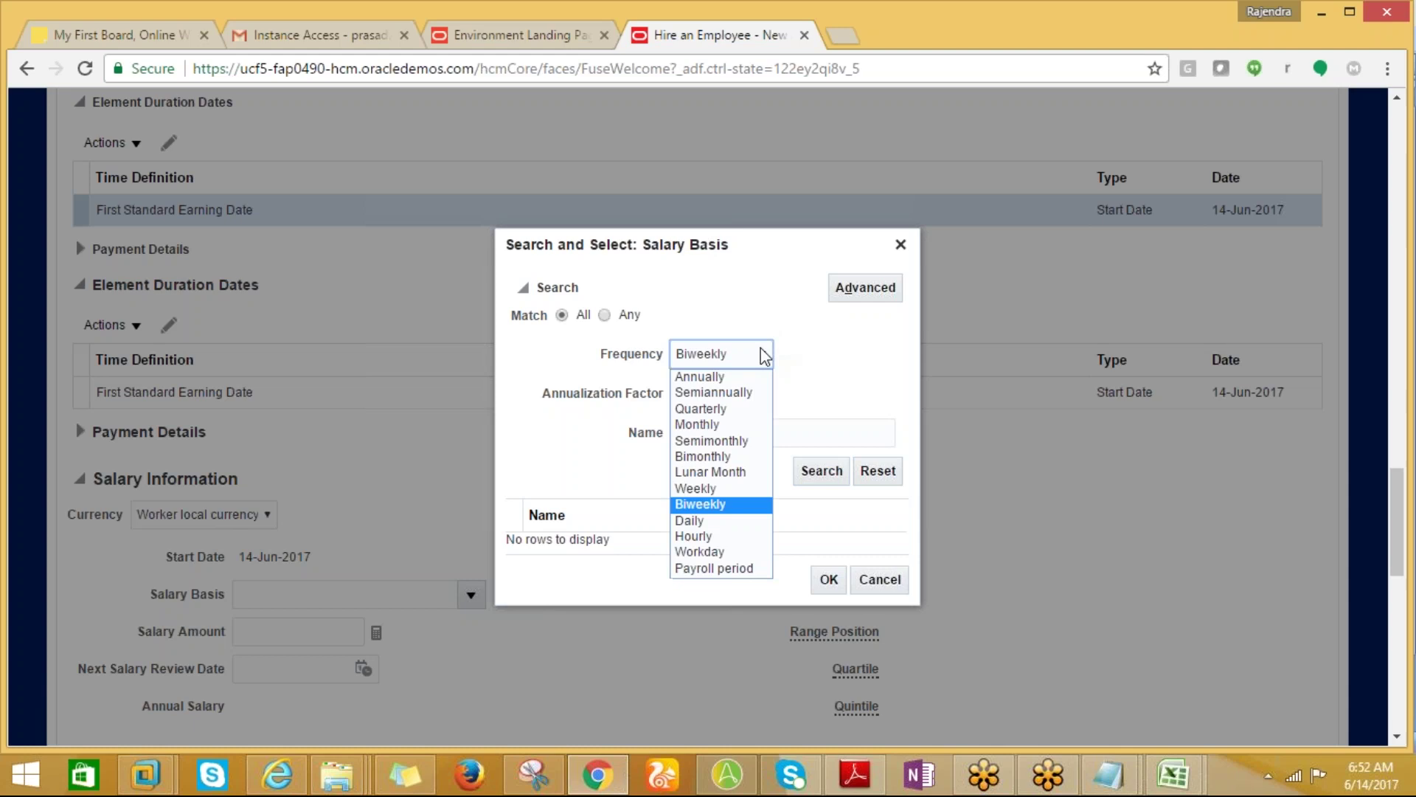
click(719, 424)
click(824, 476)
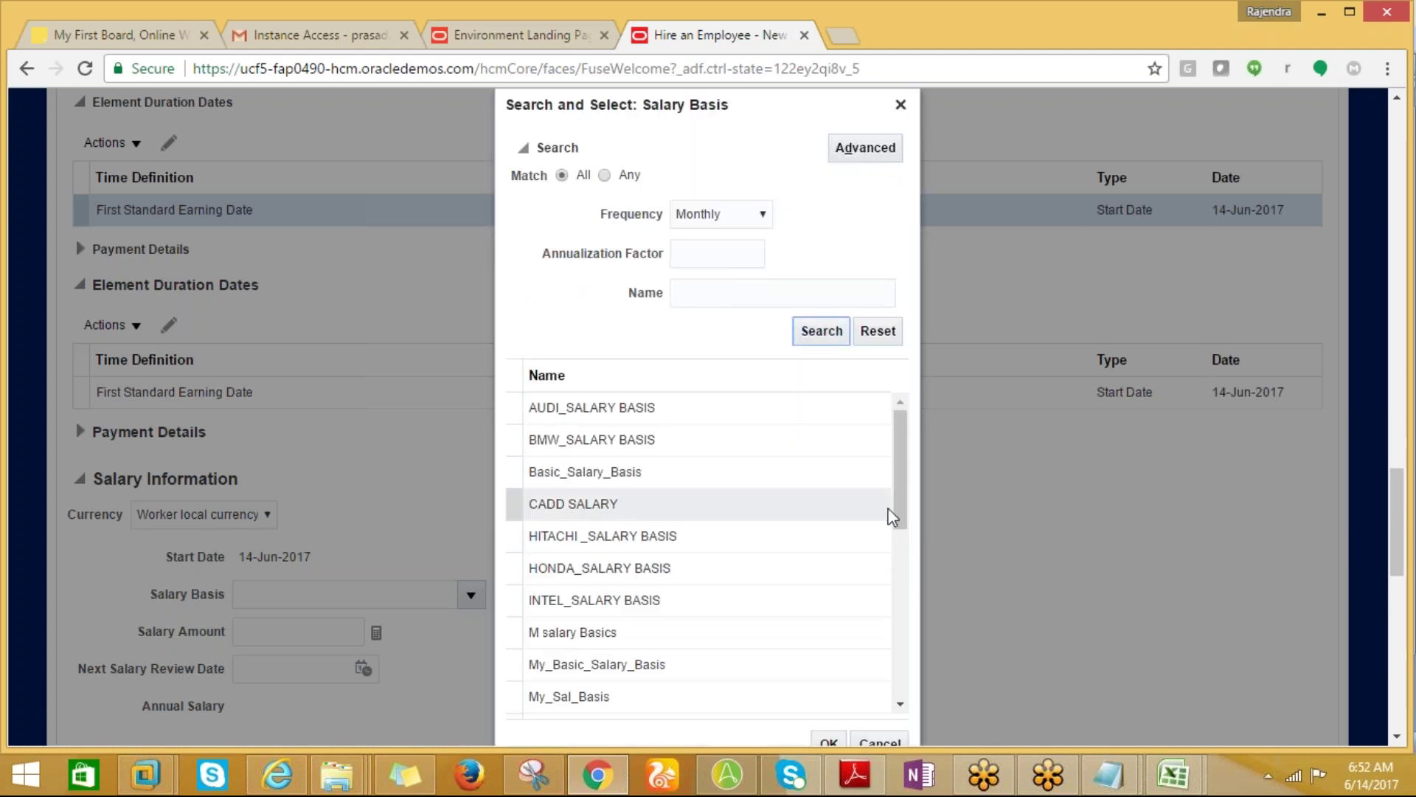
drag(897, 495, 900, 426)
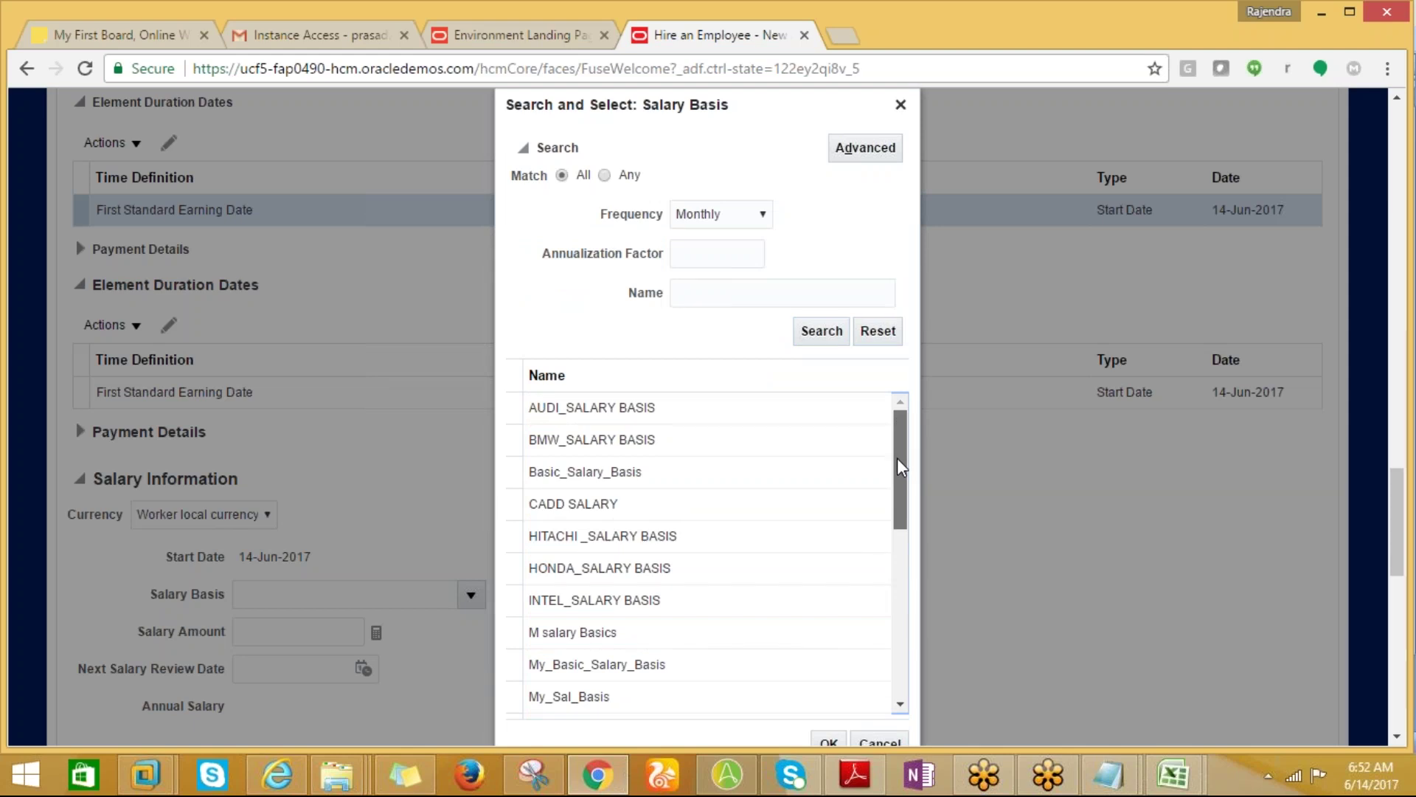
scroll(900, 468, down, 3)
drag(912, 577, 926, 467)
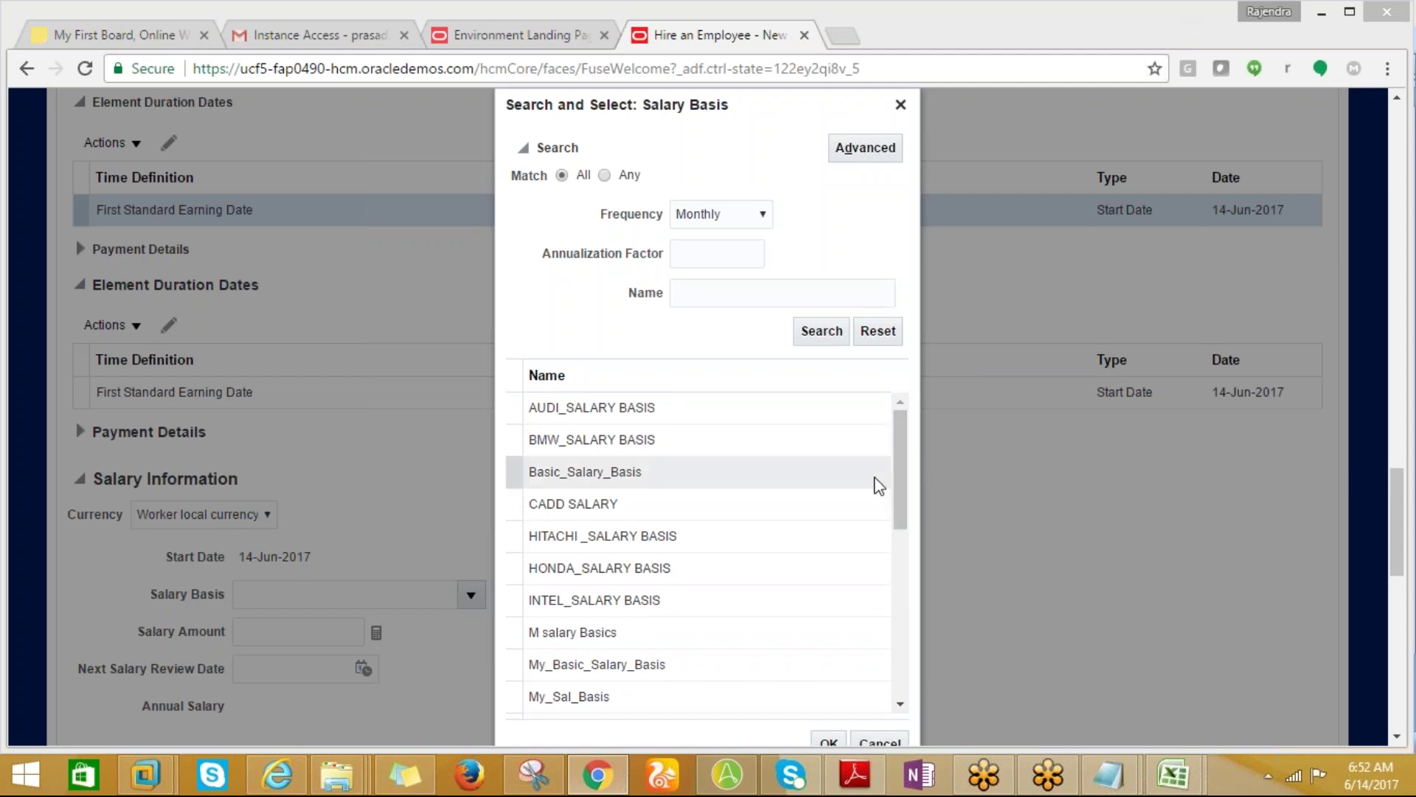
mouse_move(896, 480)
mouse_down()
mouse_move(913, 656)
mouse_move(902, 465)
mouse_up()
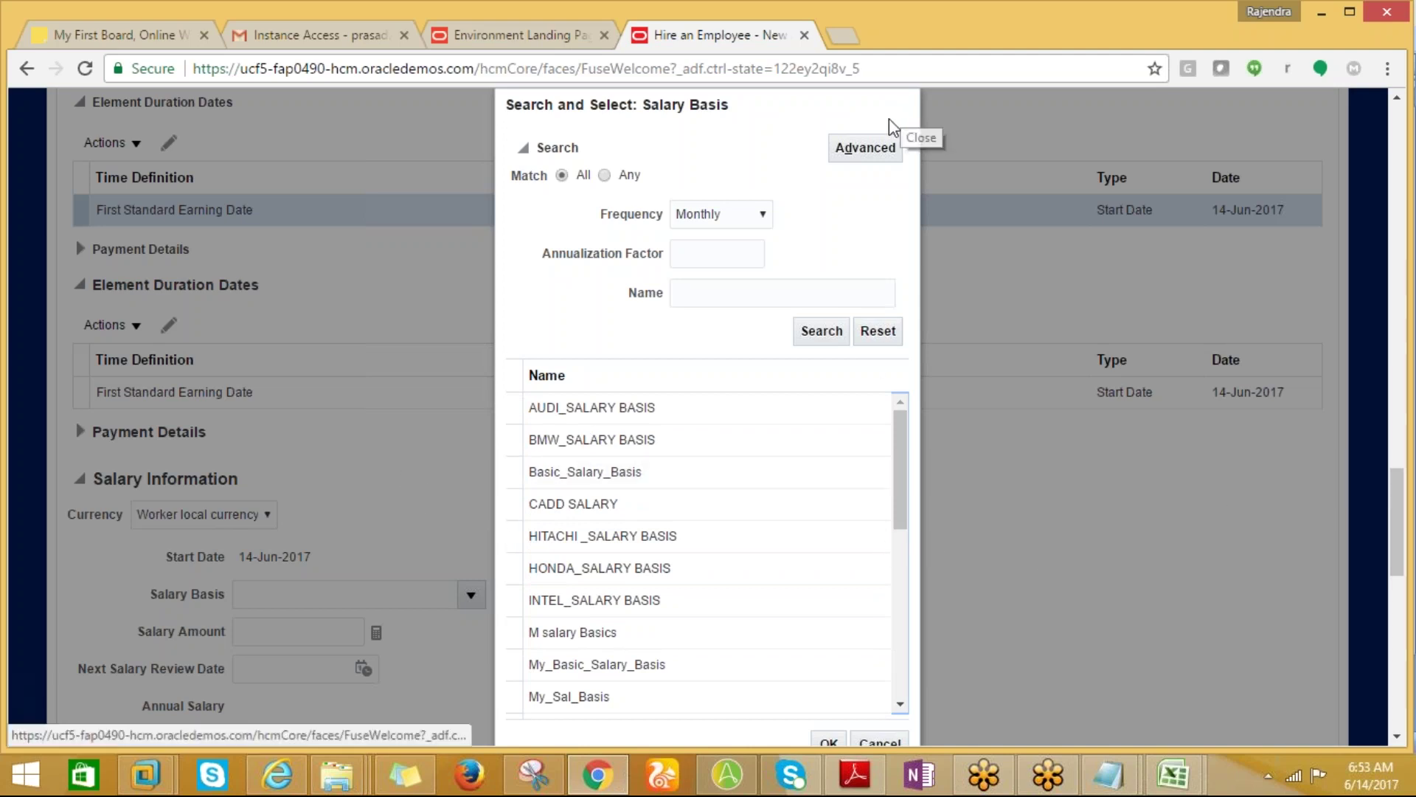
click(906, 105)
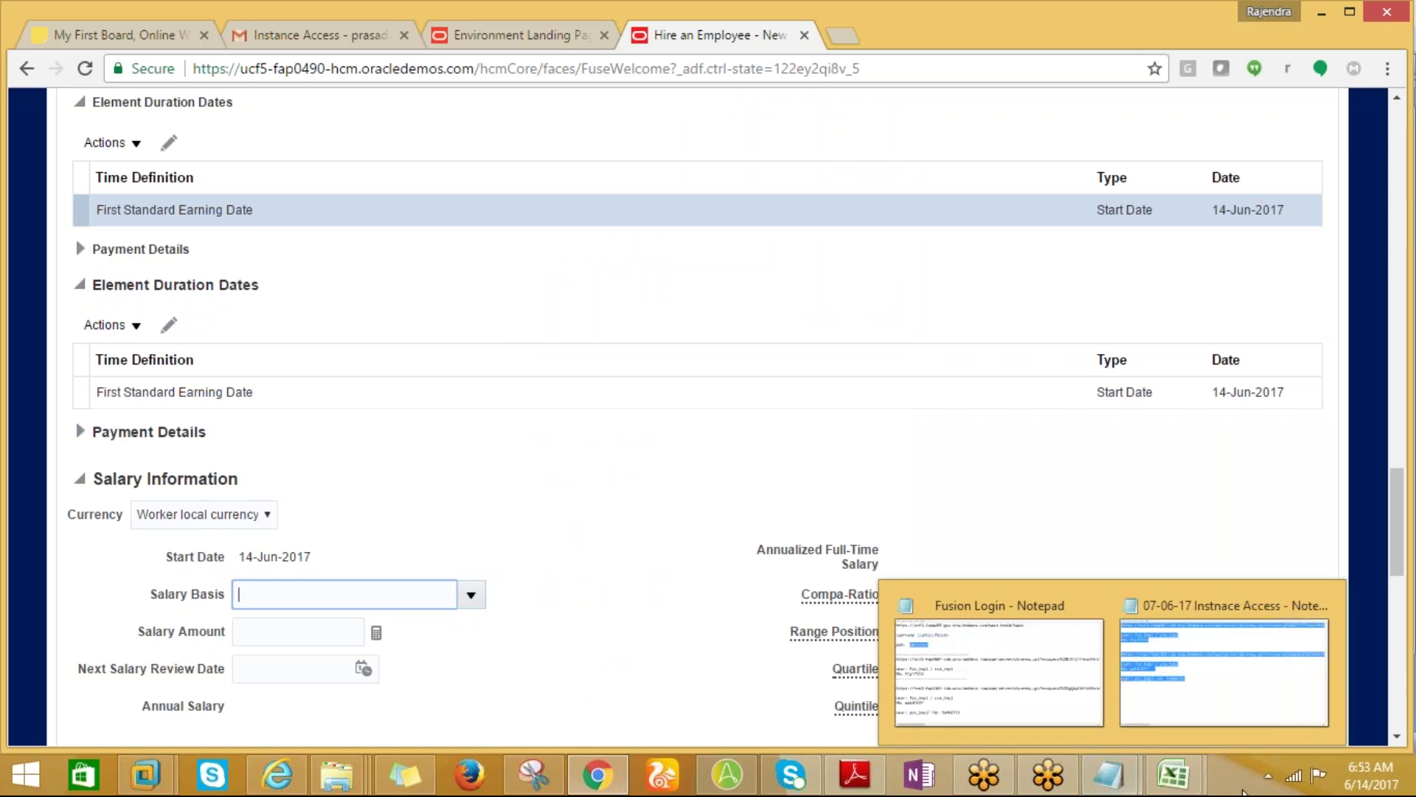
mouse_move(1173, 775)
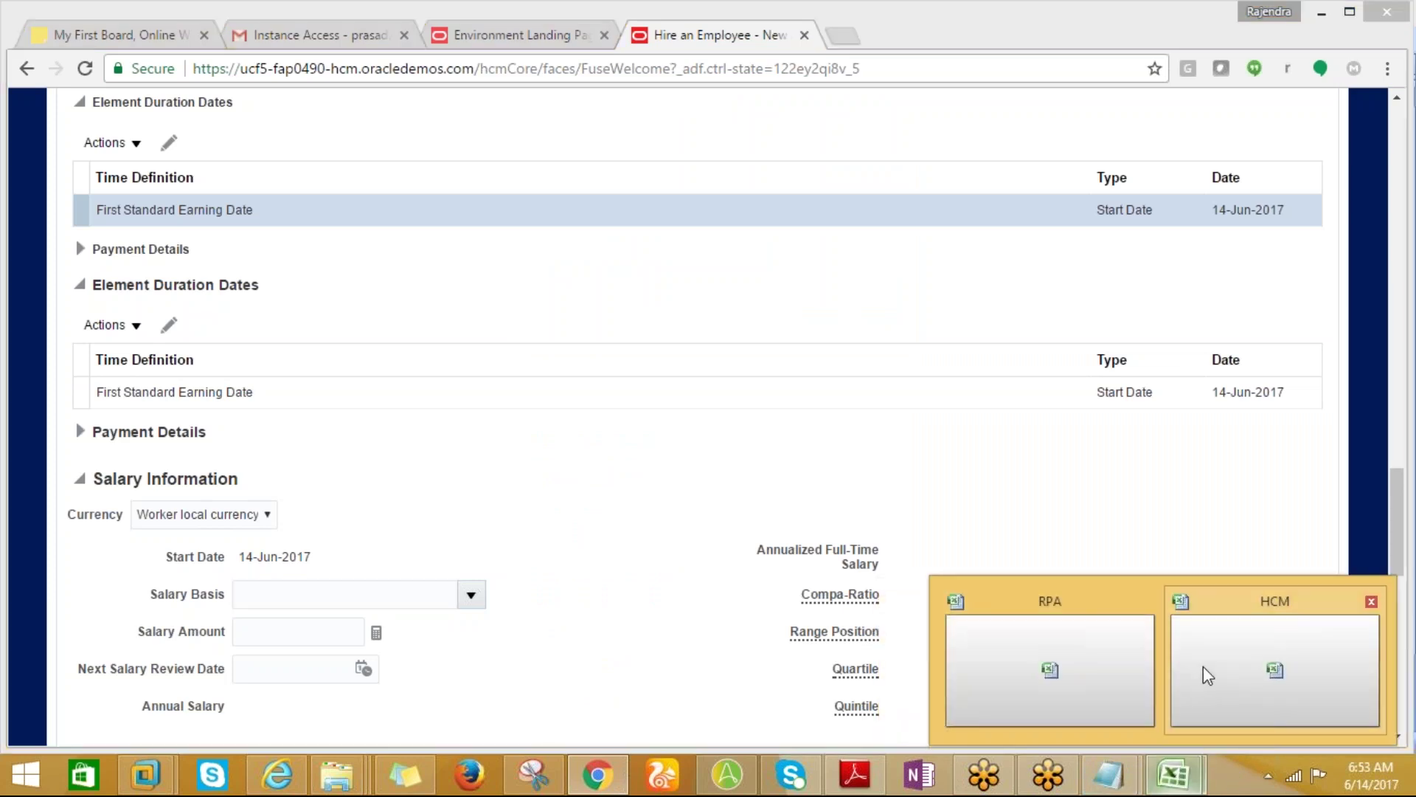
In the HCM Excel workbook, go back through the sheets from 07-06-17 to 02-06-17.
click(1202, 667)
click(514, 723)
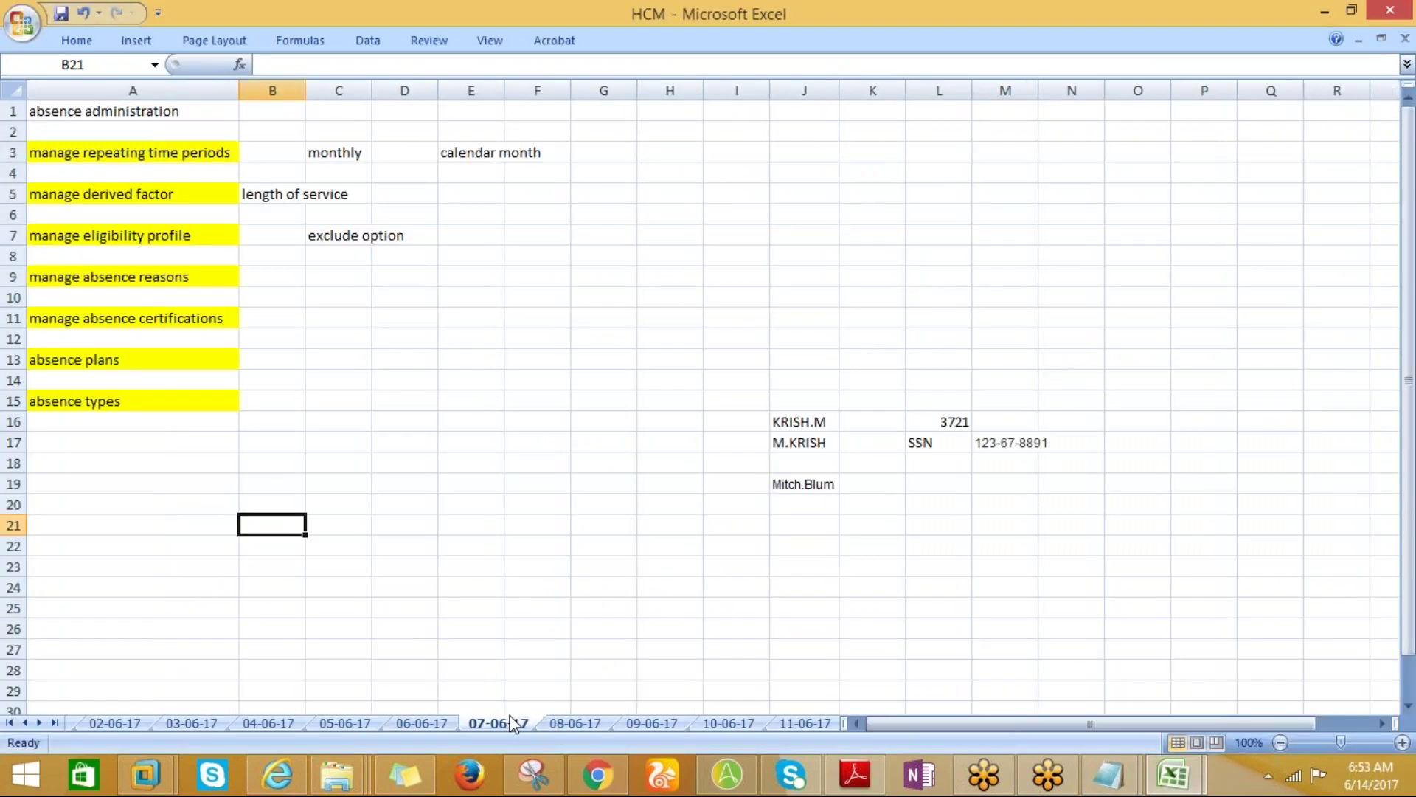
click(424, 723)
click(341, 721)
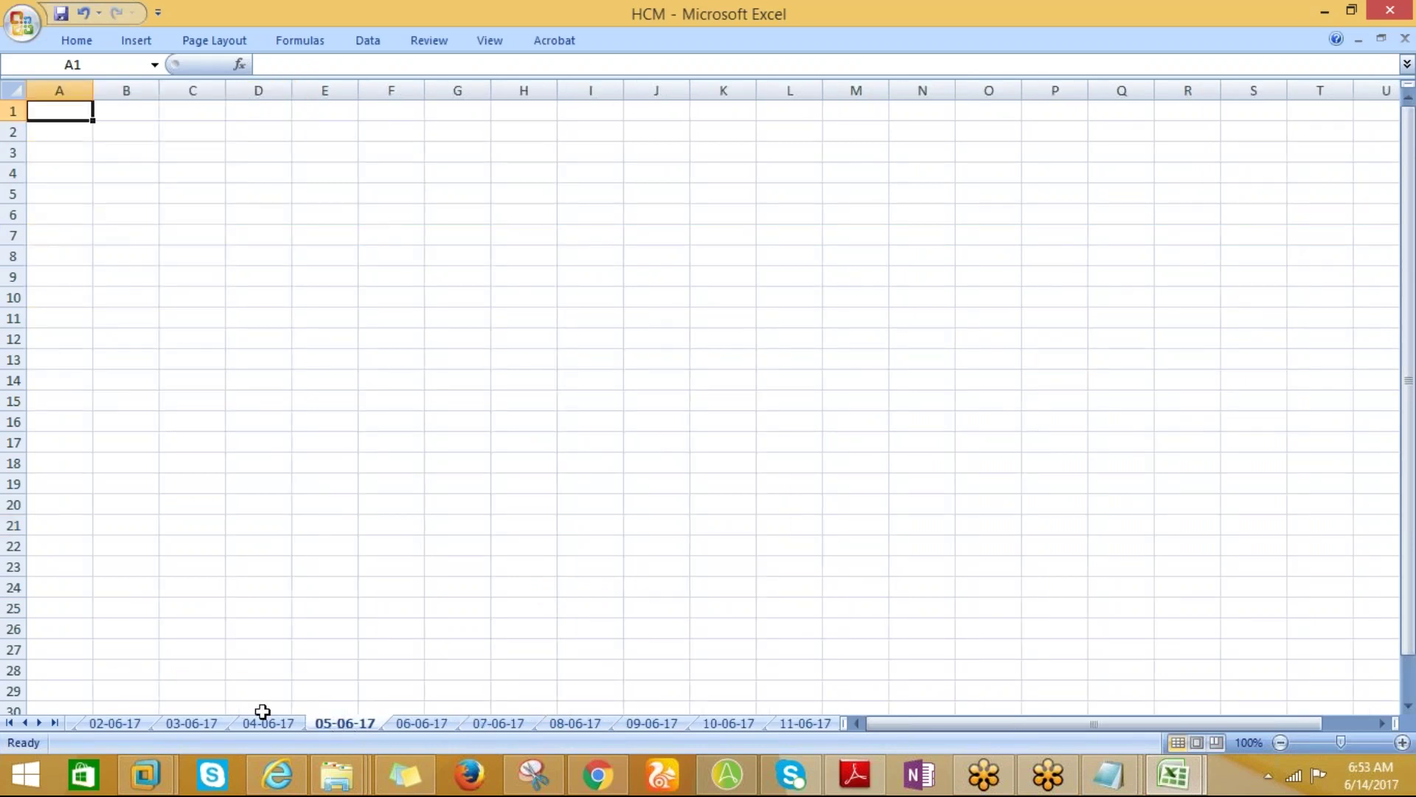
click(264, 724)
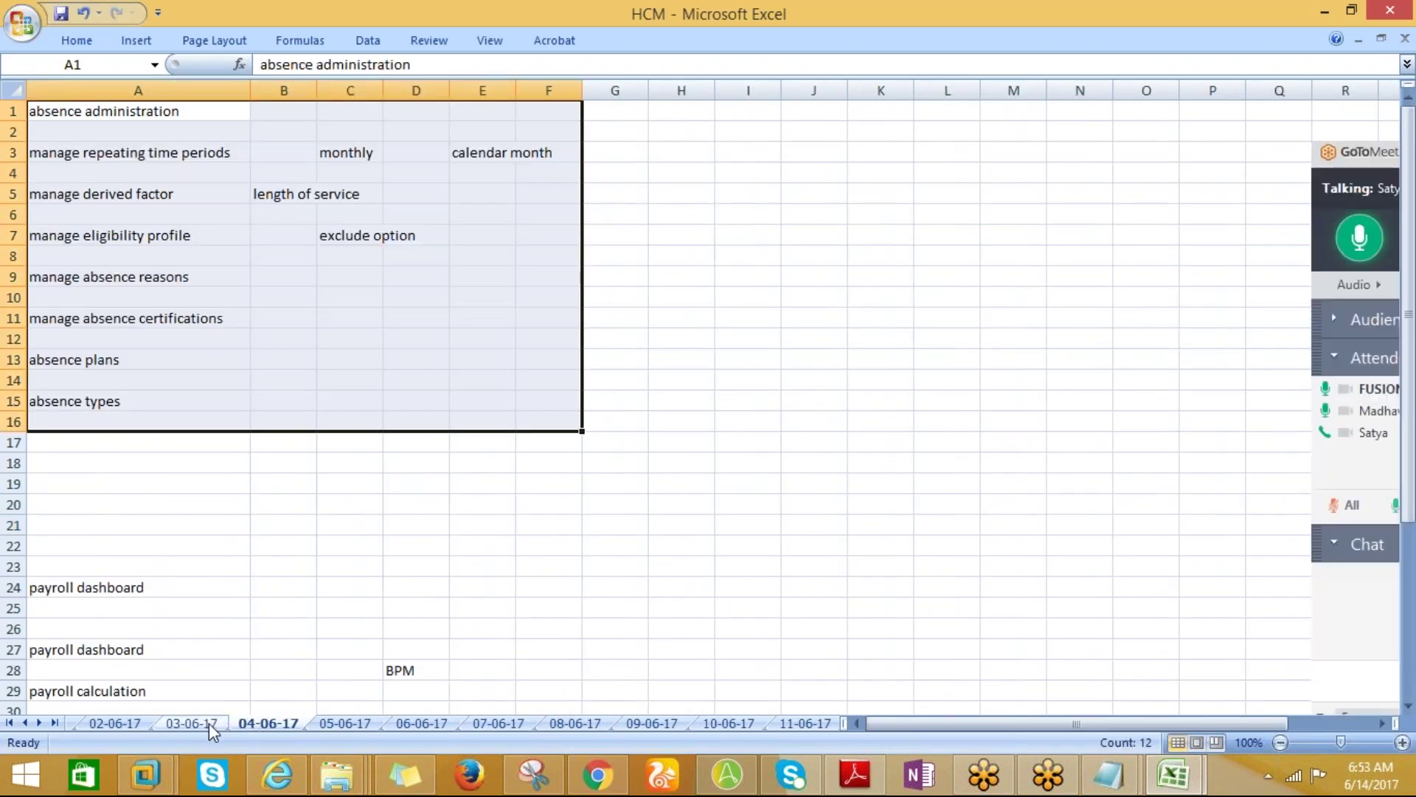
click(209, 725)
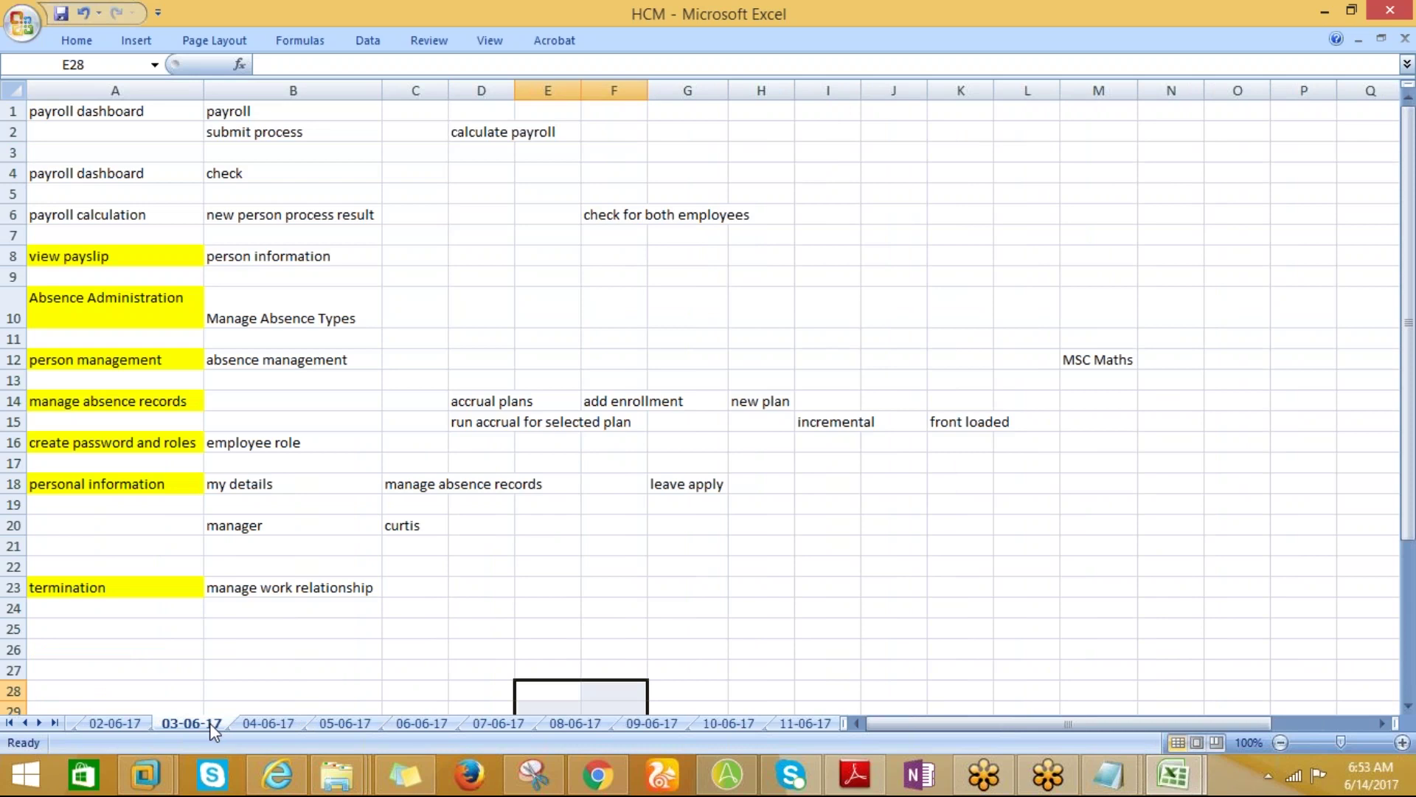
click(131, 722)
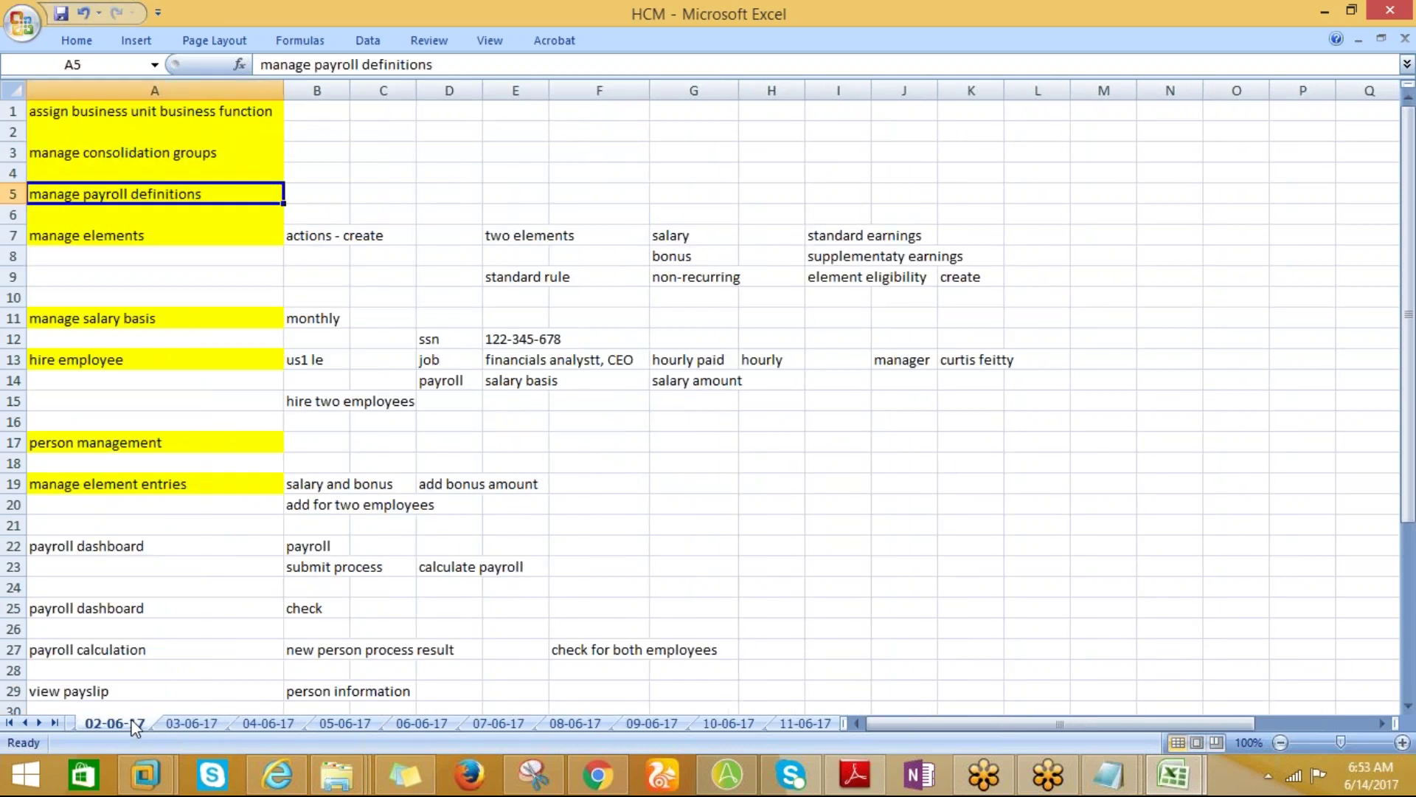
Review the manage salary basis and payroll definitions notes, then return to Chrome.
click(101, 324)
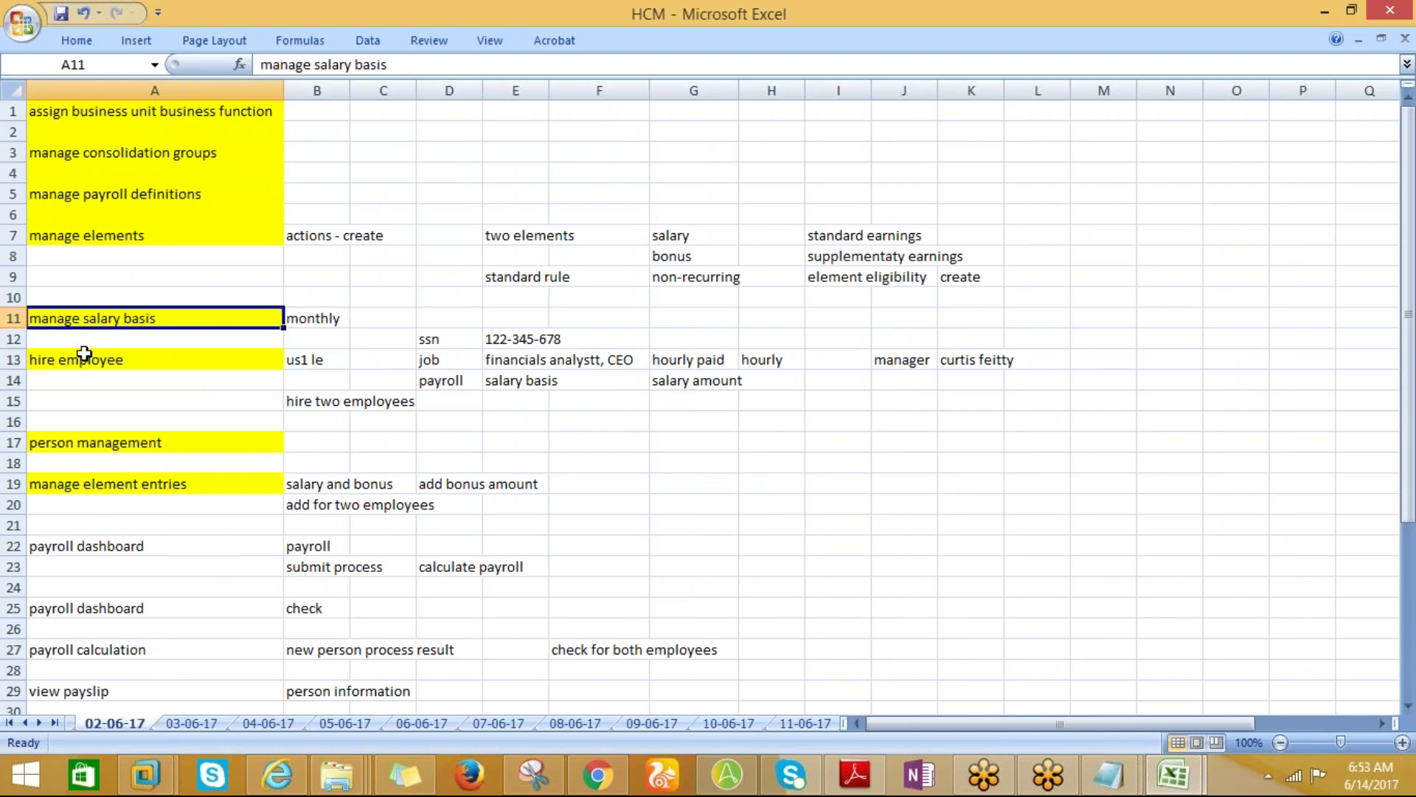
click(94, 196)
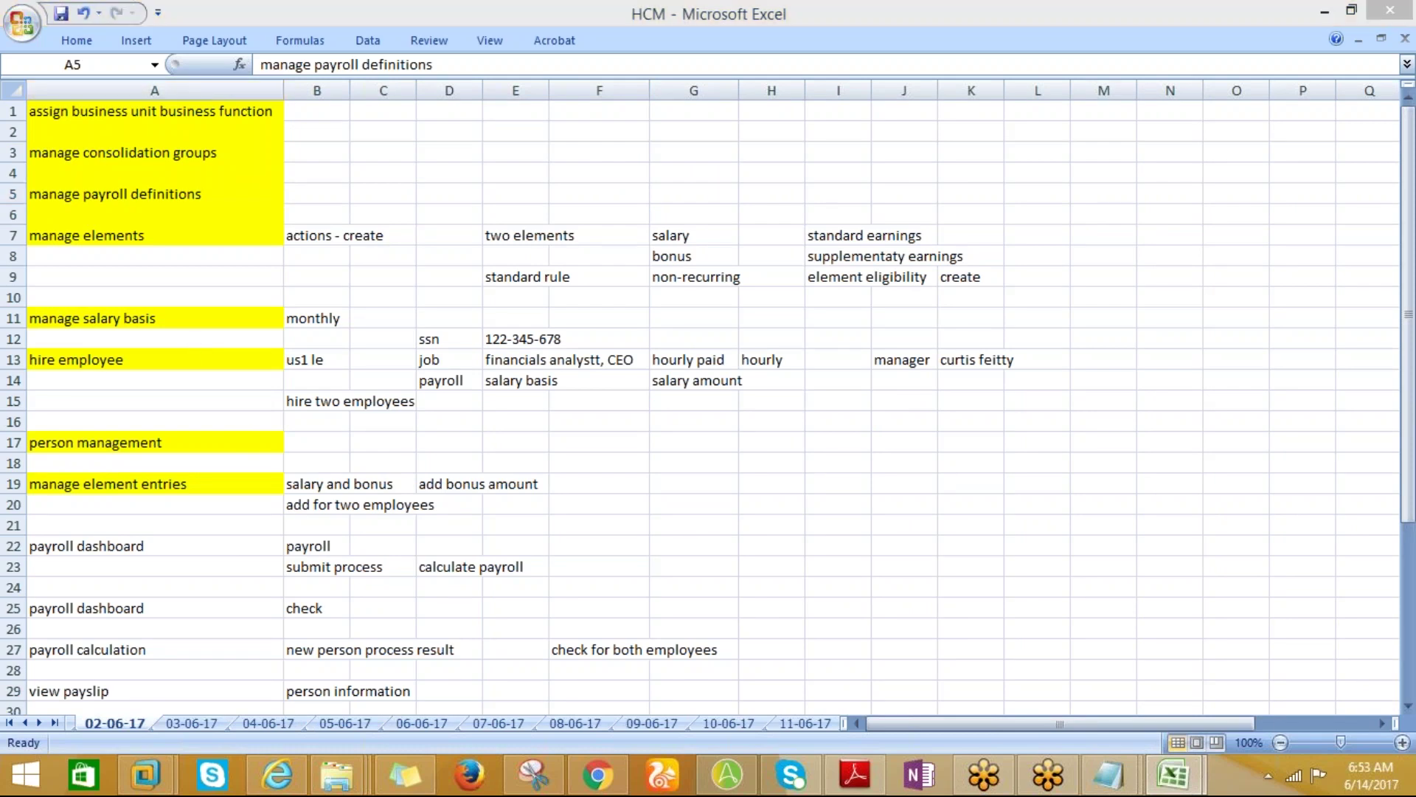
key(alt+Tab)
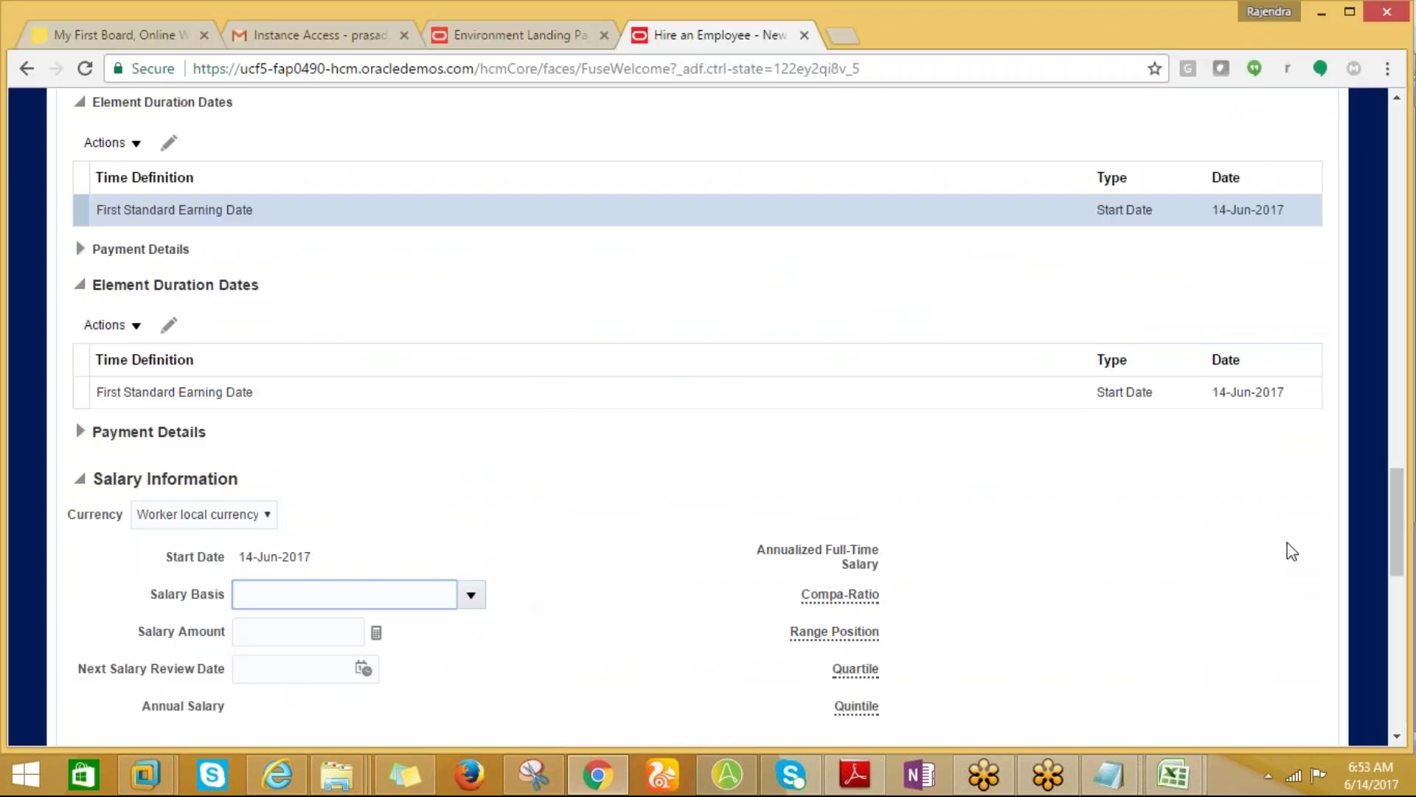
Pick RTL salary Basis as the salary basis, paid monthly in USD.
drag(1391, 541, 1393, 565)
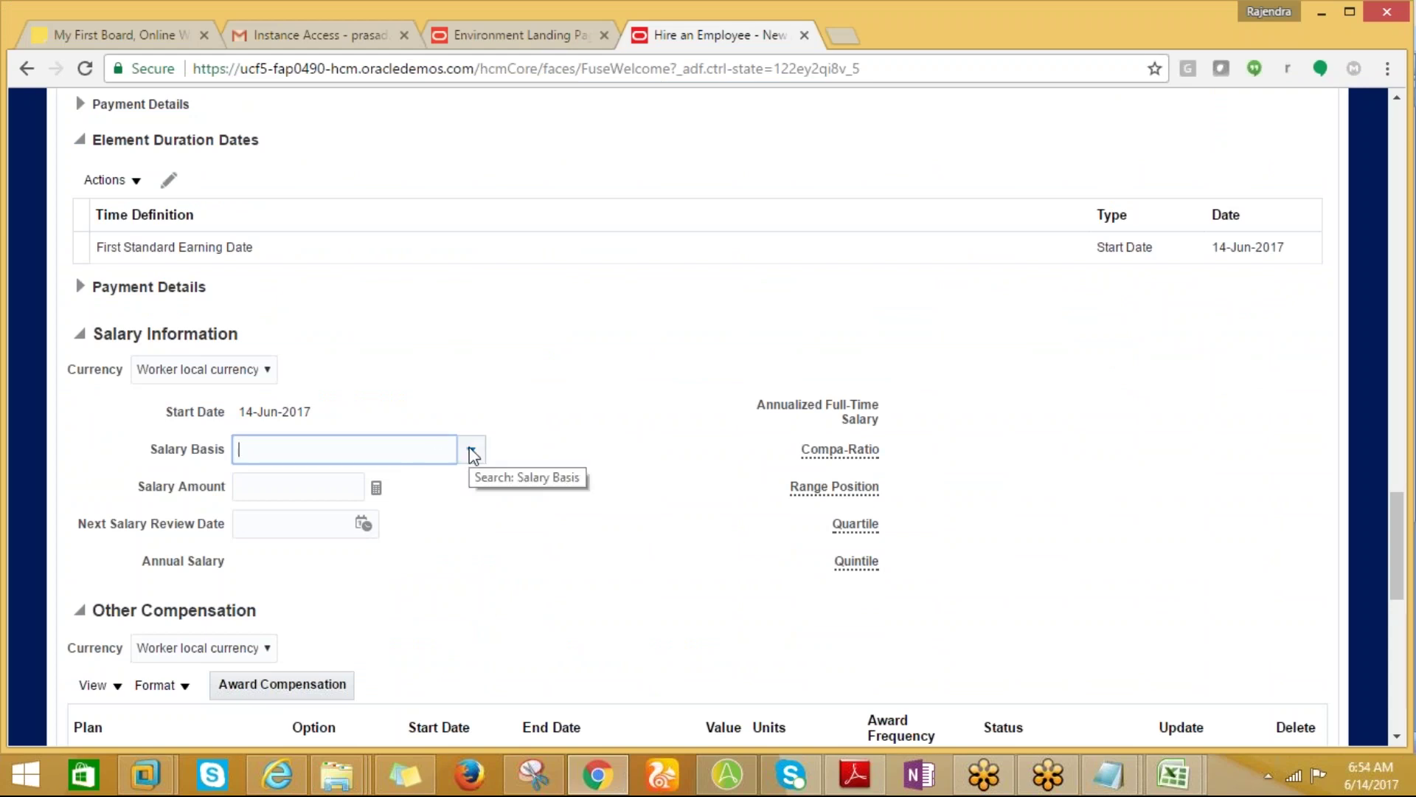
click(472, 452)
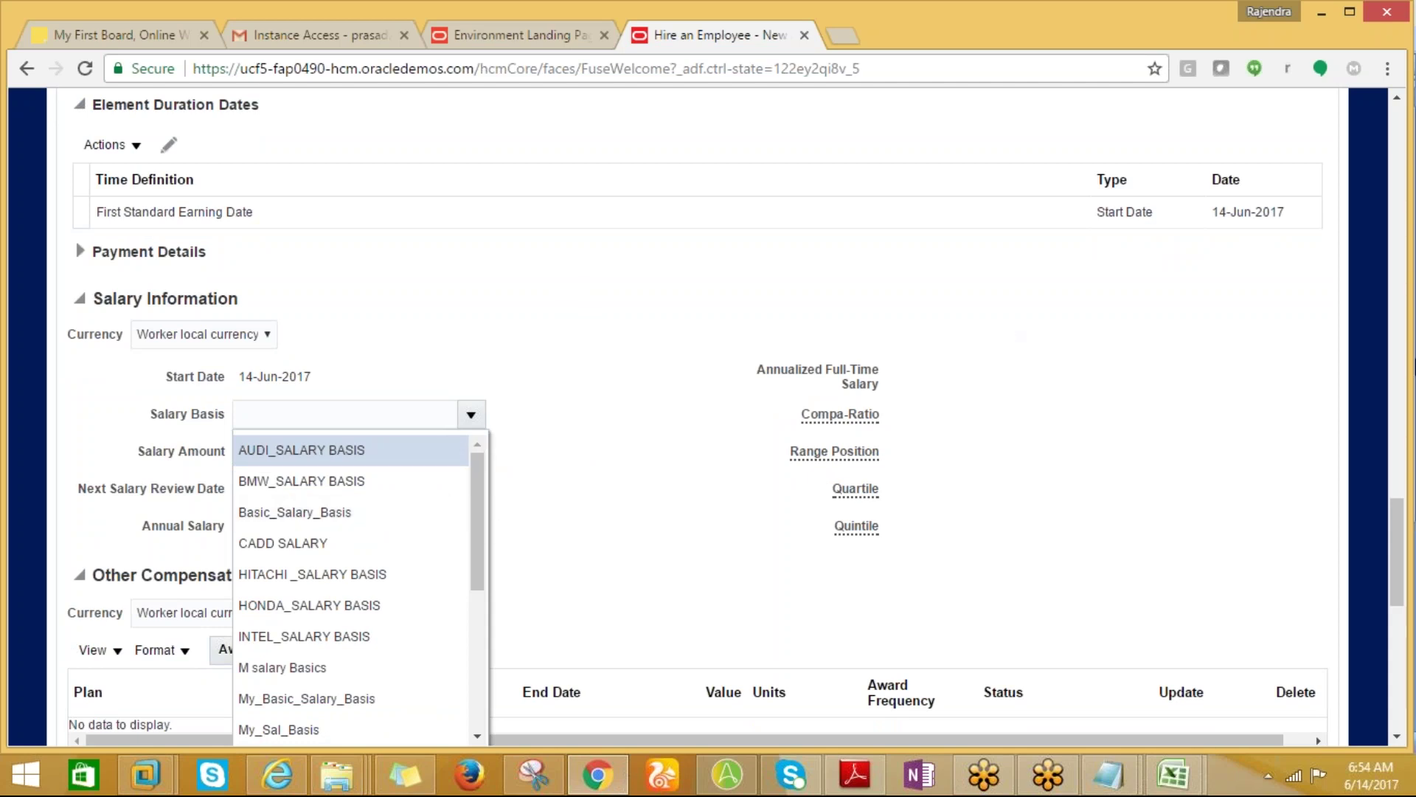
drag(1397, 530, 1384, 489)
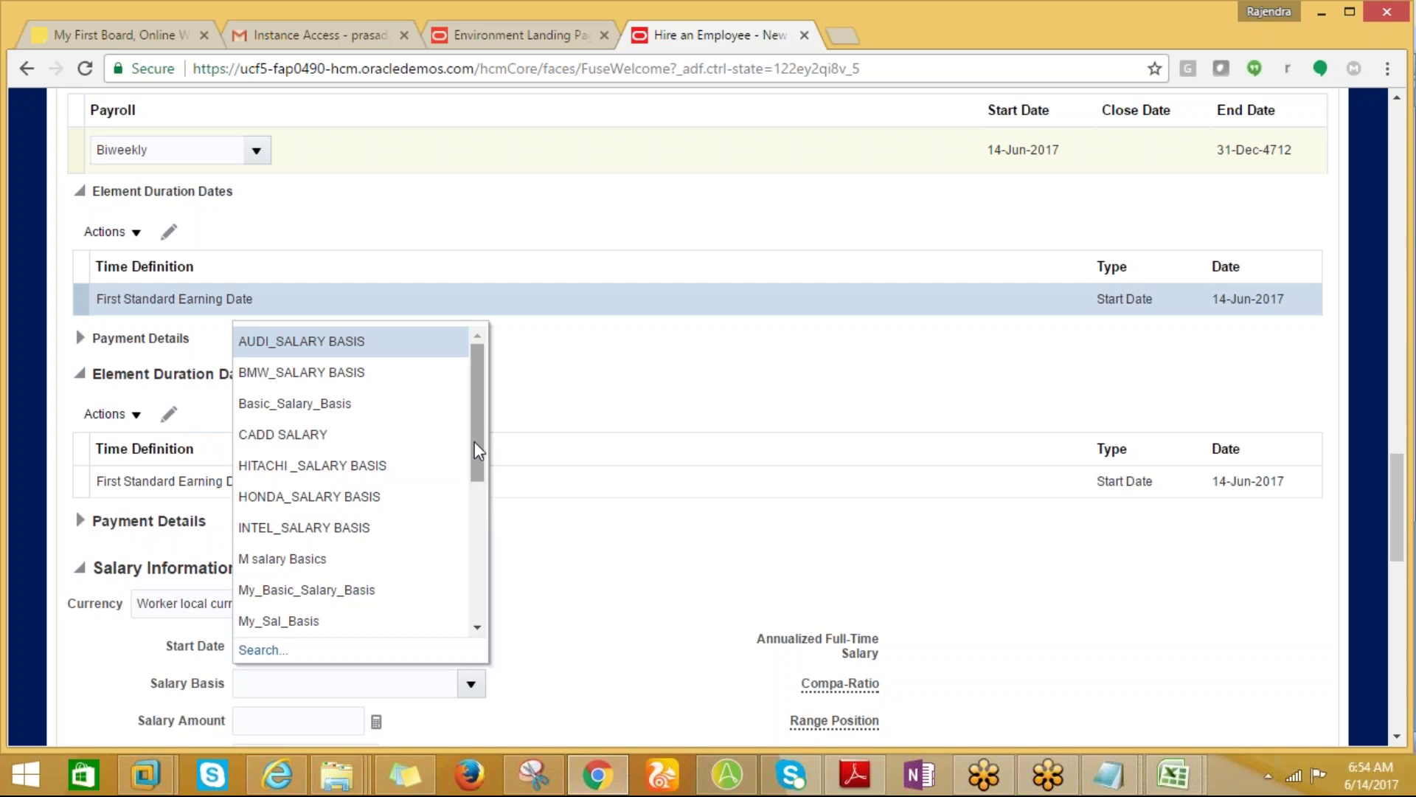
drag(482, 447, 463, 404)
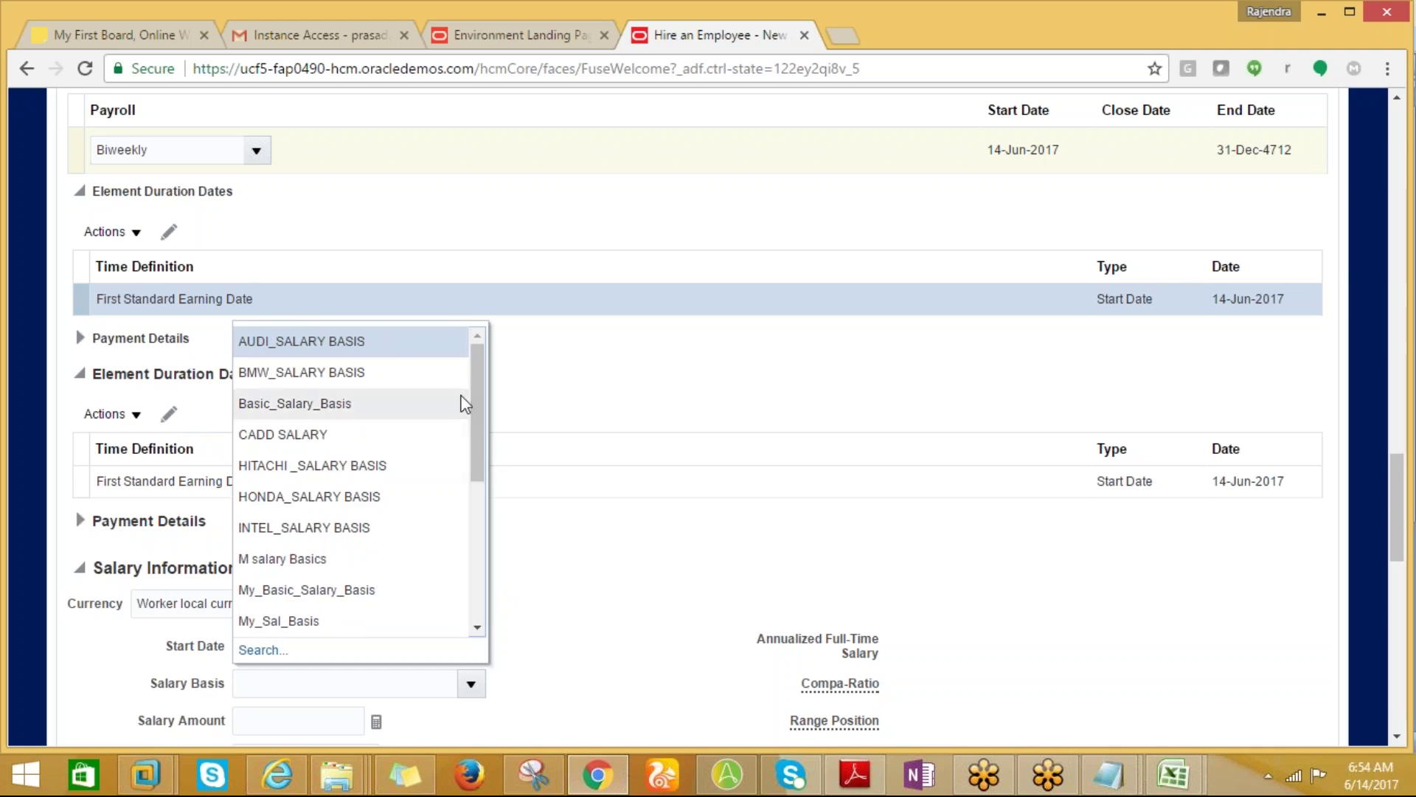
drag(475, 397, 483, 521)
scroll(483, 521, down, 2)
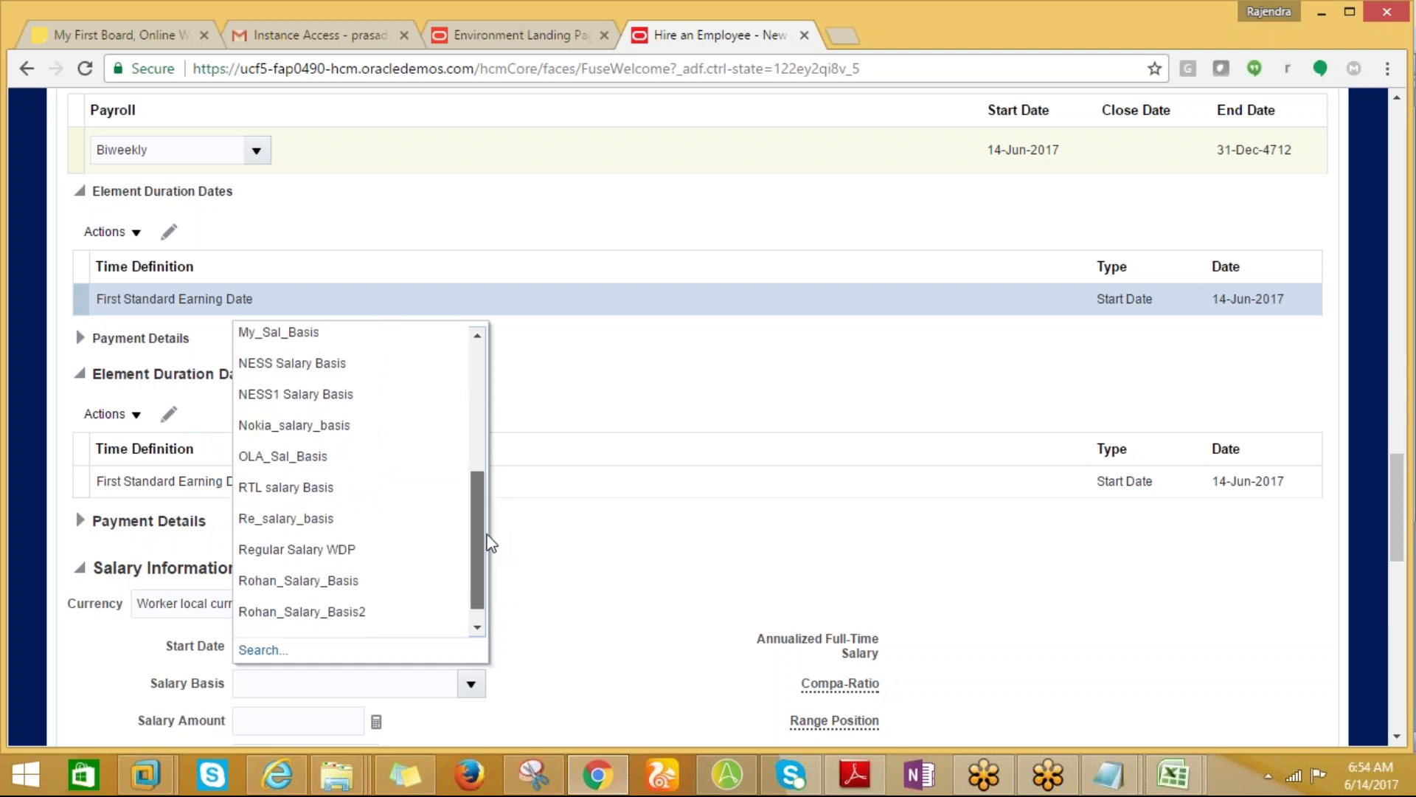
click(317, 489)
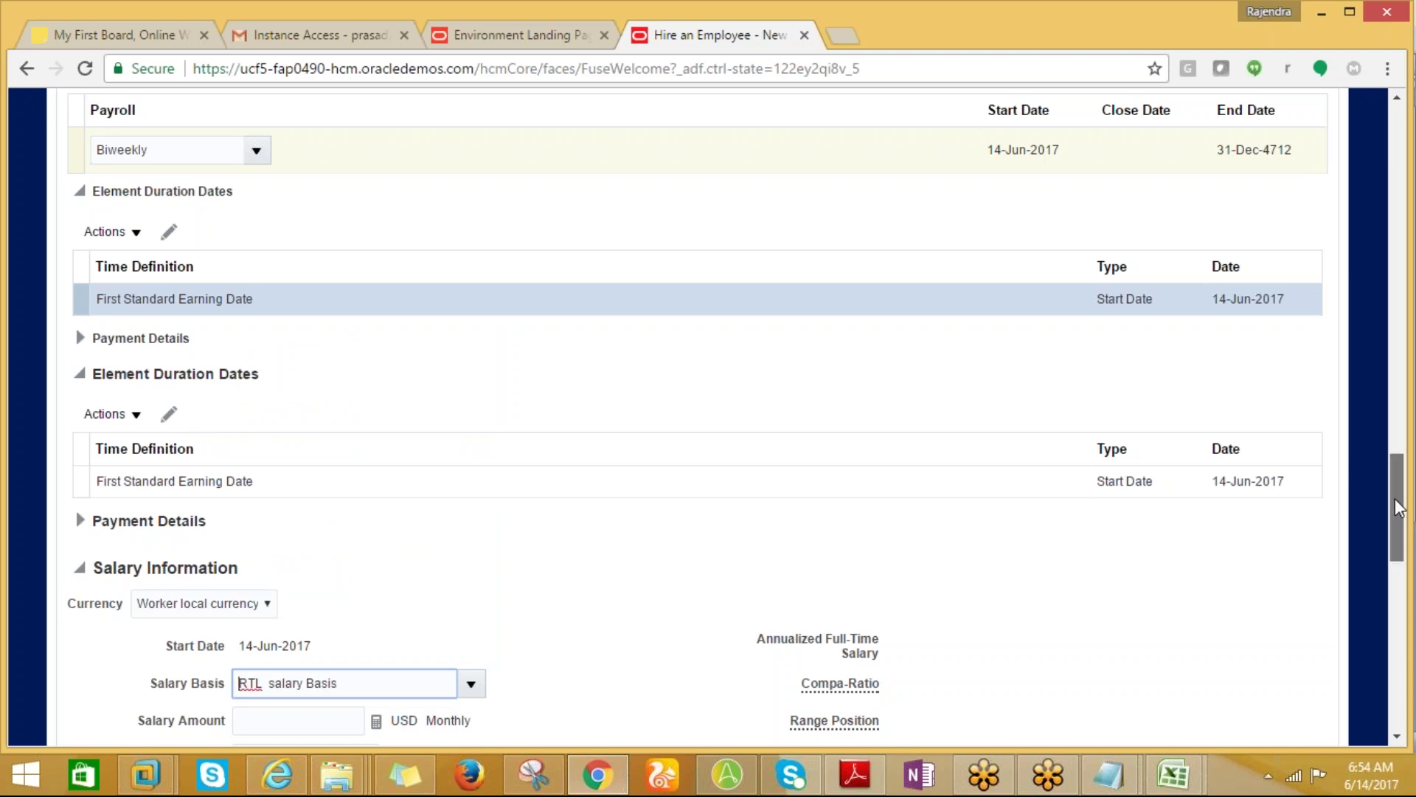
drag(1396, 509, 1412, 636)
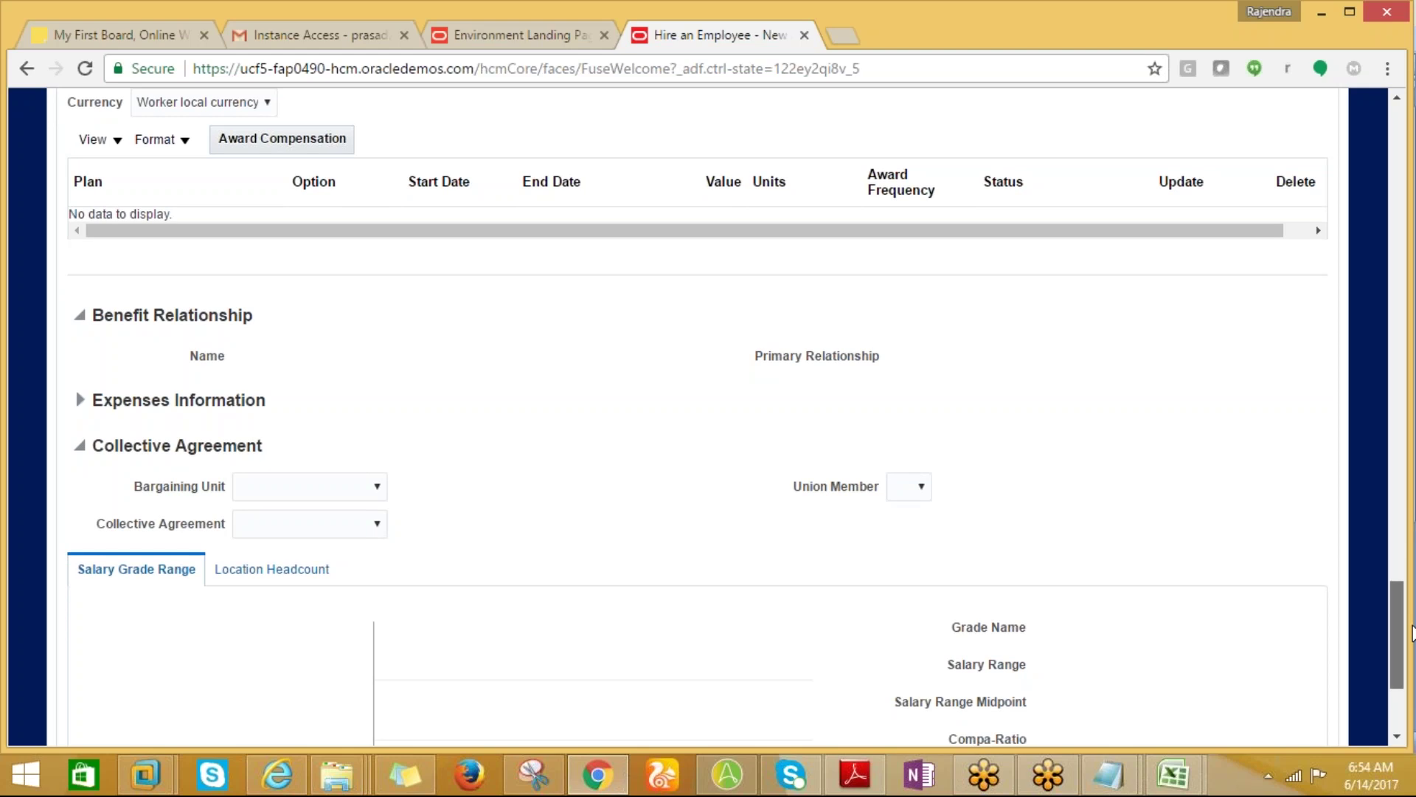
drag(1412, 631, 1406, 570)
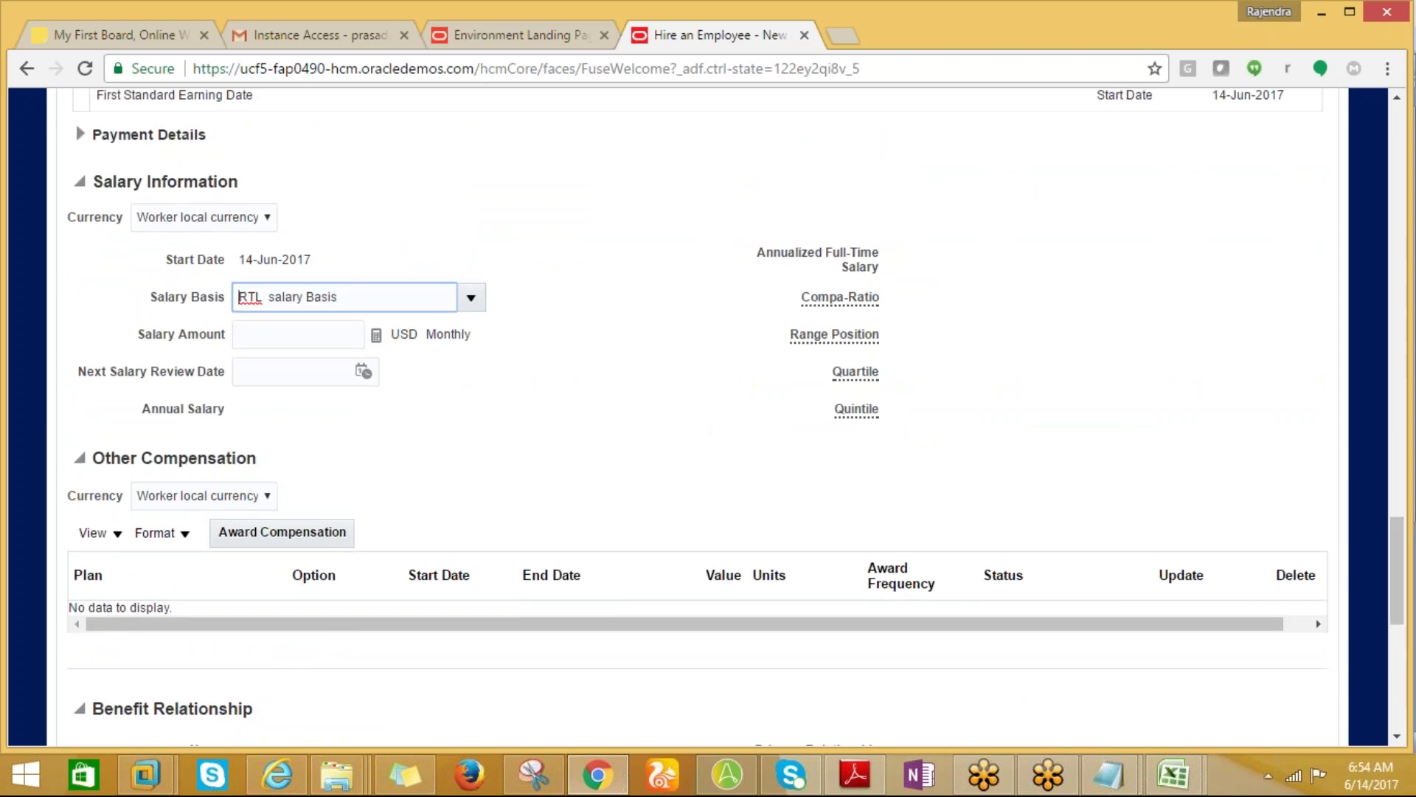
Enter 5000 as the monthly salary amount, giving a 60,000.00 USD annual salary.
click(337, 336)
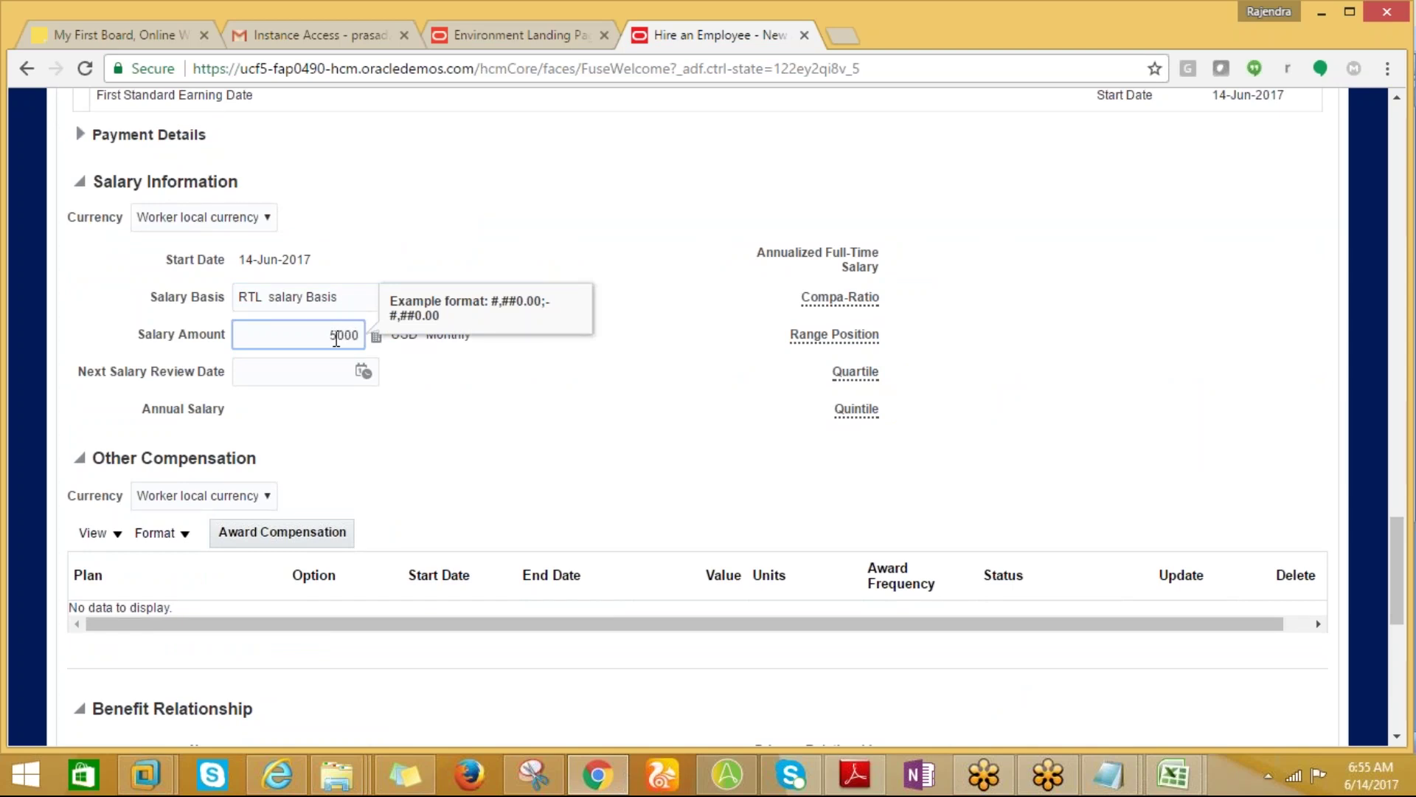
scroll(1401, 542, down, 1)
click(249, 277)
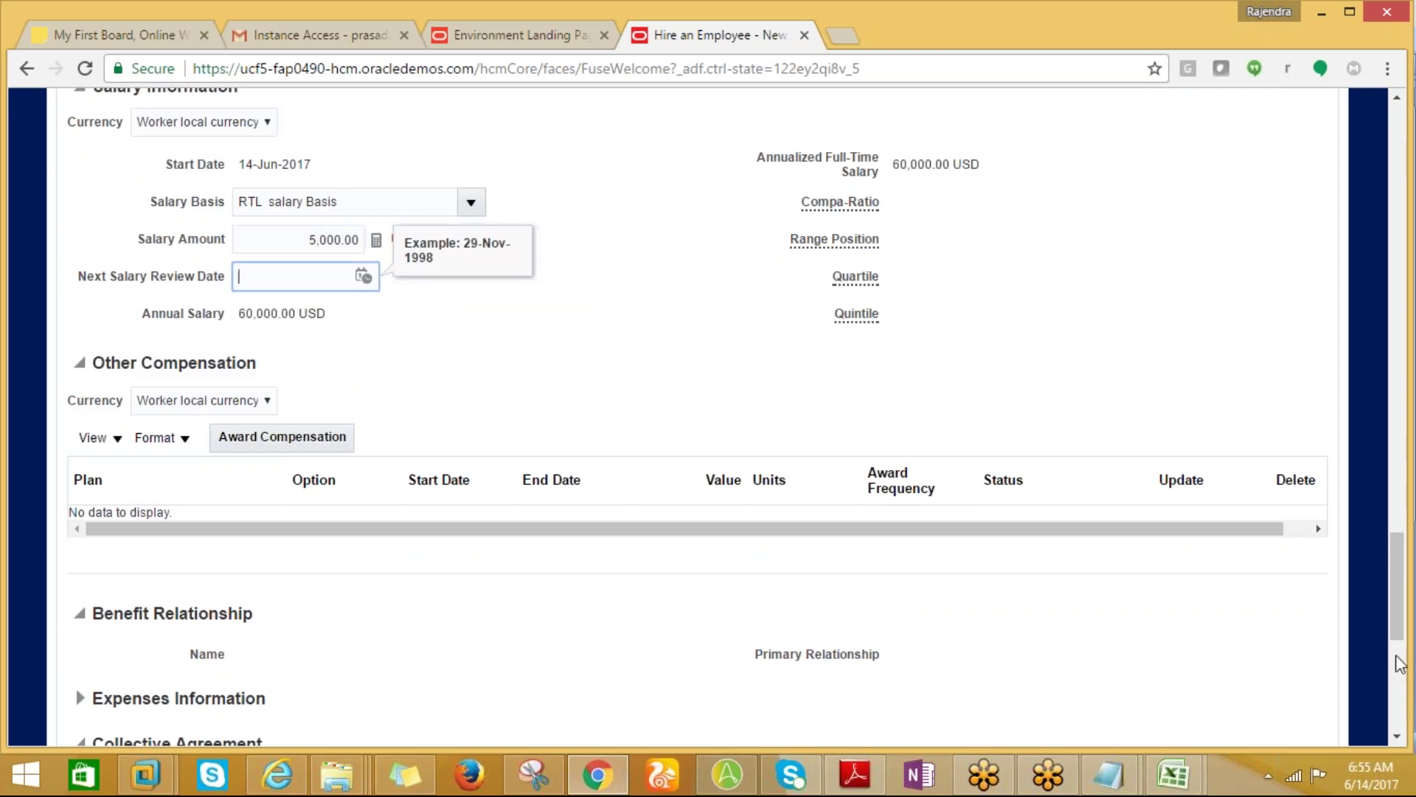
scroll(1400, 664, down, 1)
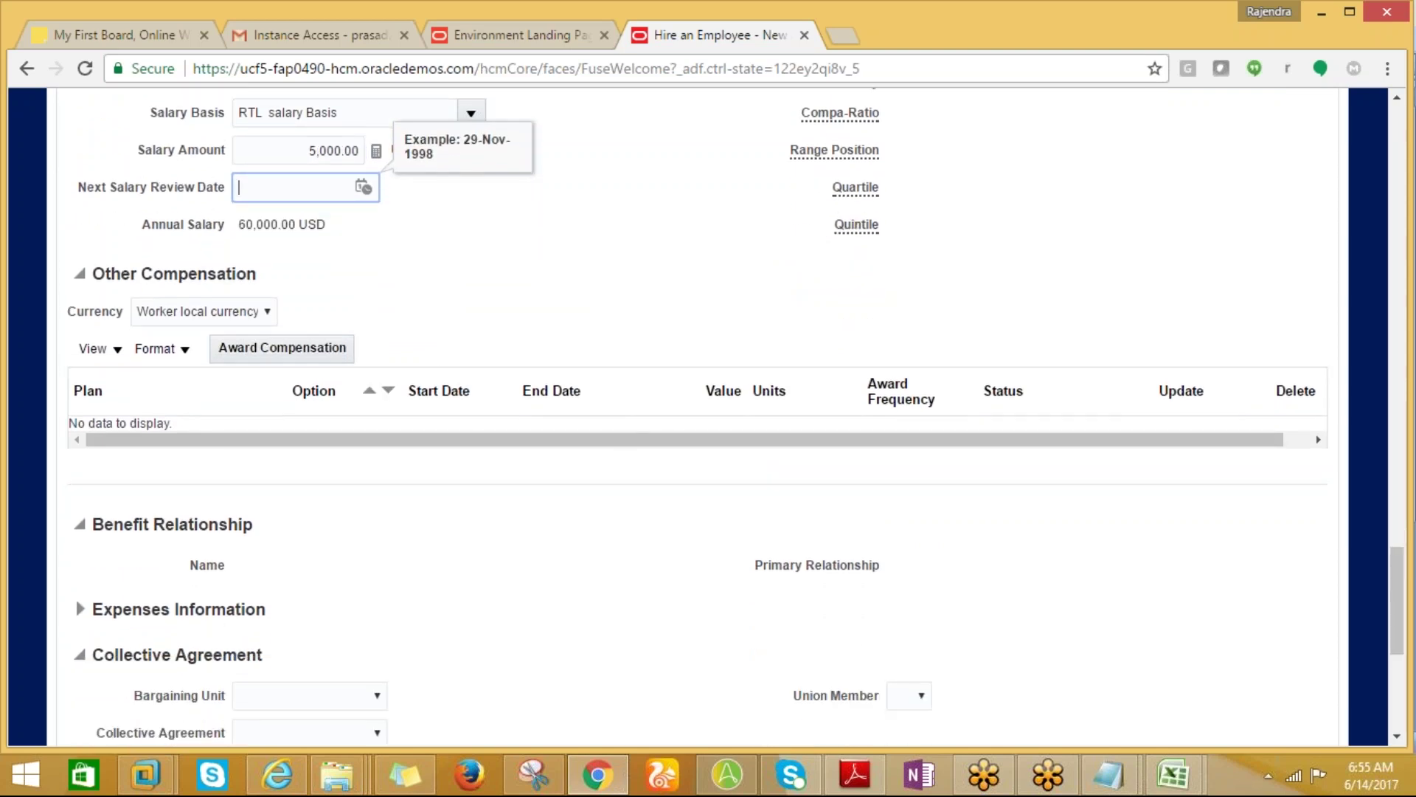
drag(1398, 580, 1341, 137)
Continue past Employment Information and Roles, without adding a role, to reach Review.
click(1104, 256)
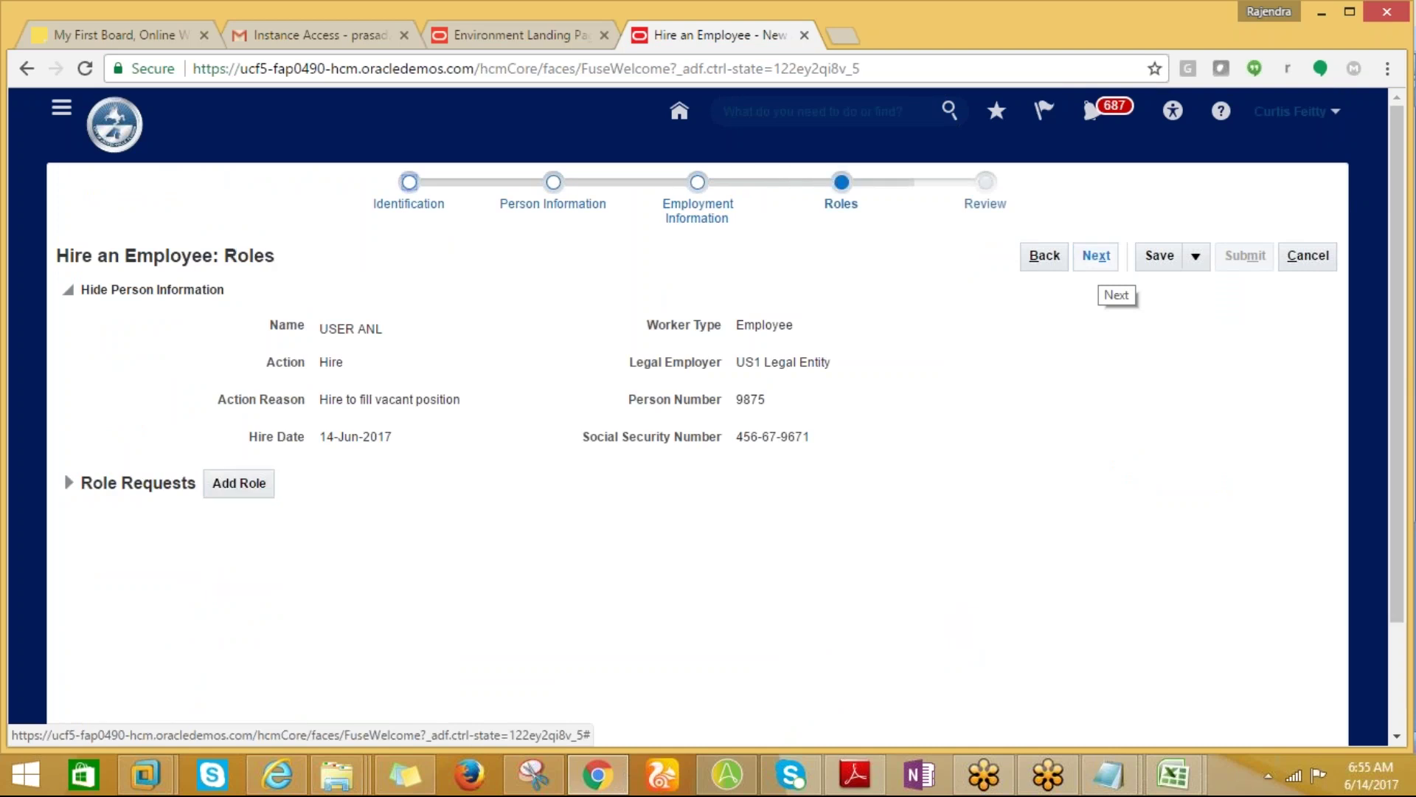
click(1097, 265)
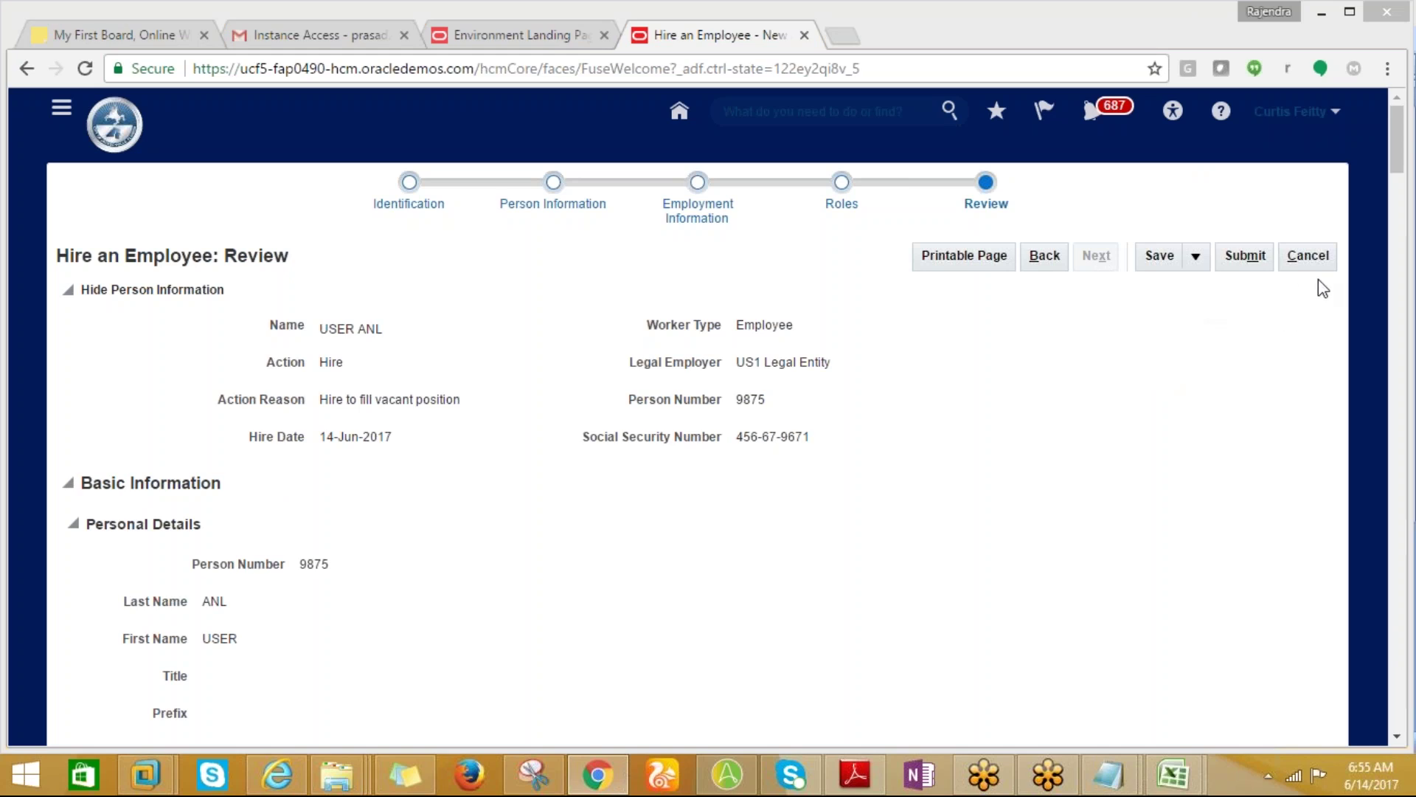
Submit the hire from the Review page and answer Yes in the warning.
click(1405, 157)
drag(1405, 157, 1386, 114)
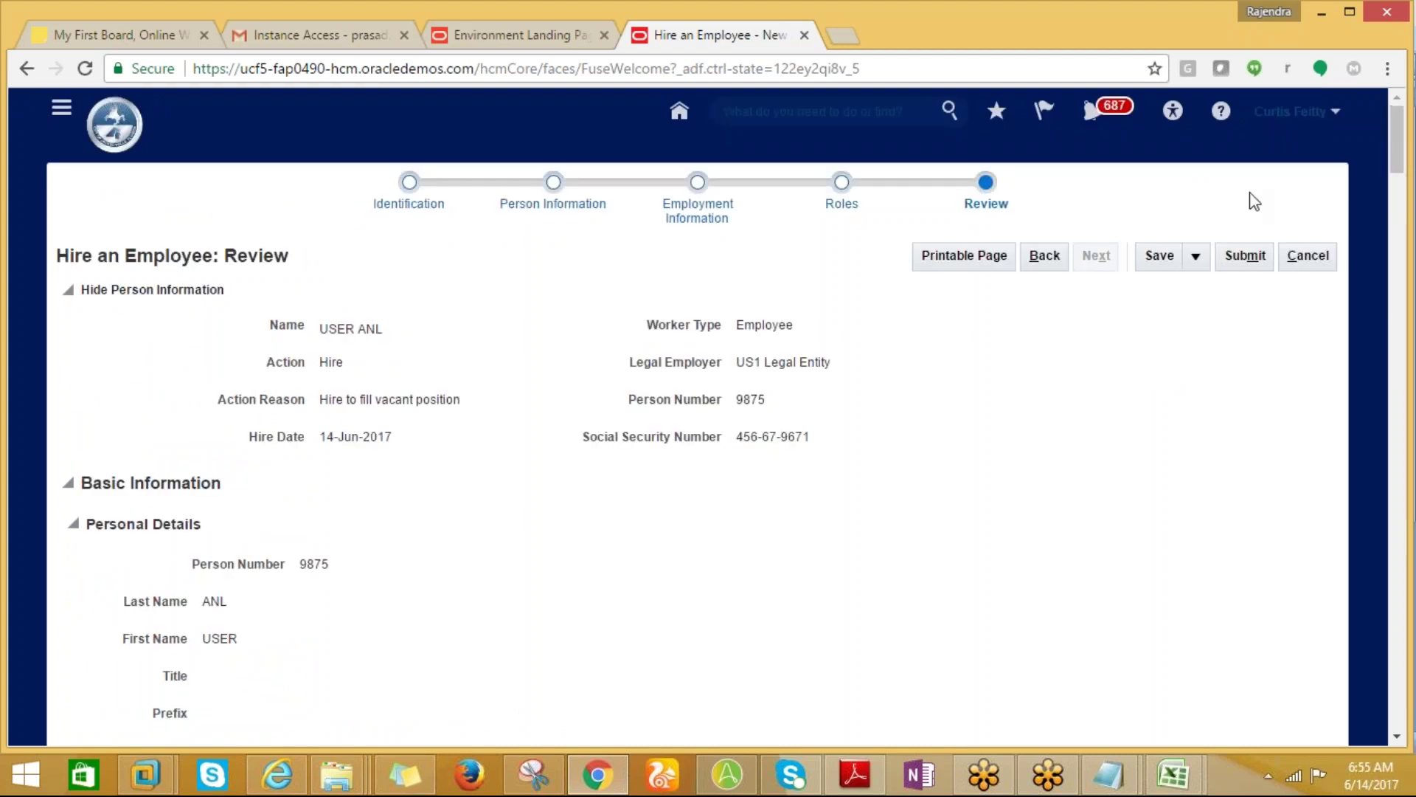
click(1244, 260)
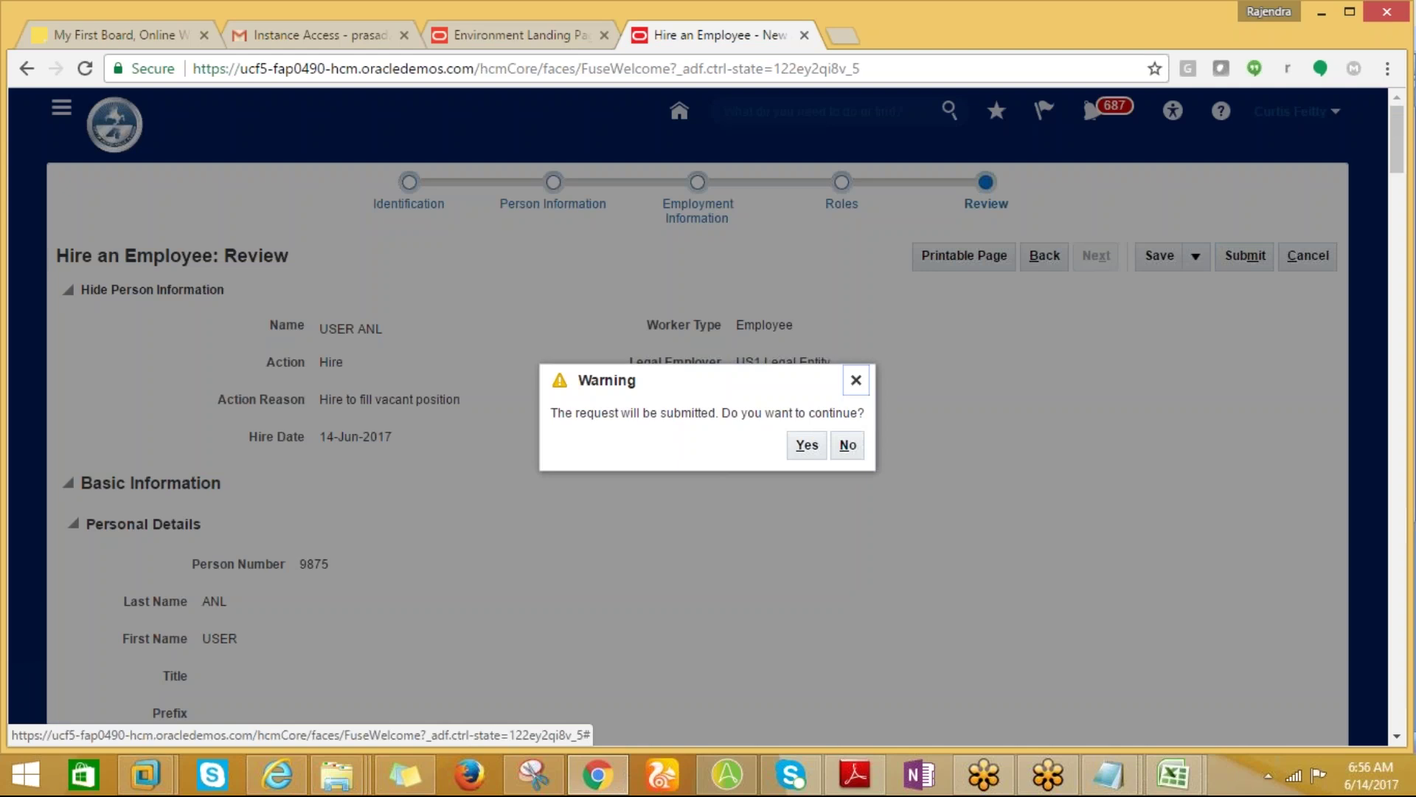
right_click(801, 448)
click(801, 464)
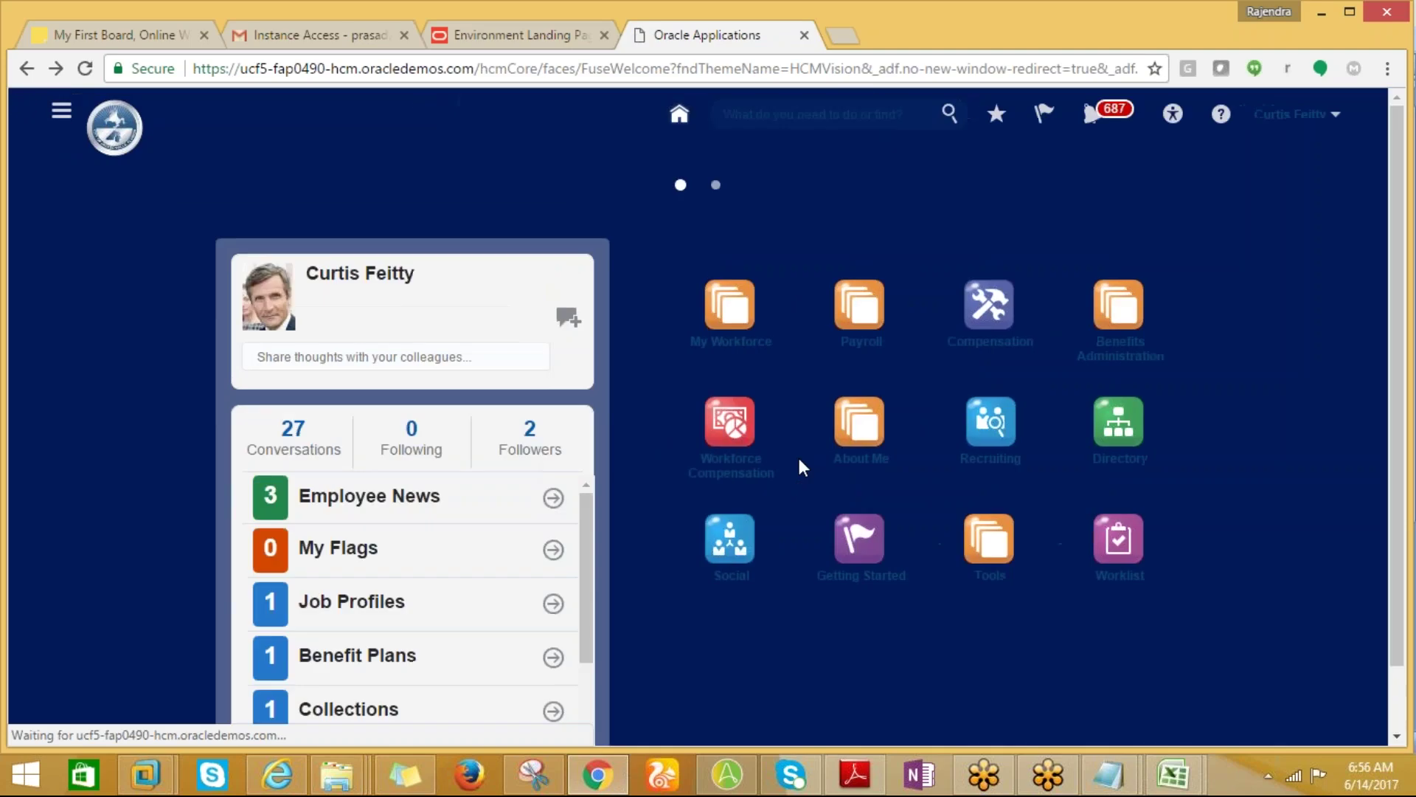
click(1099, 113)
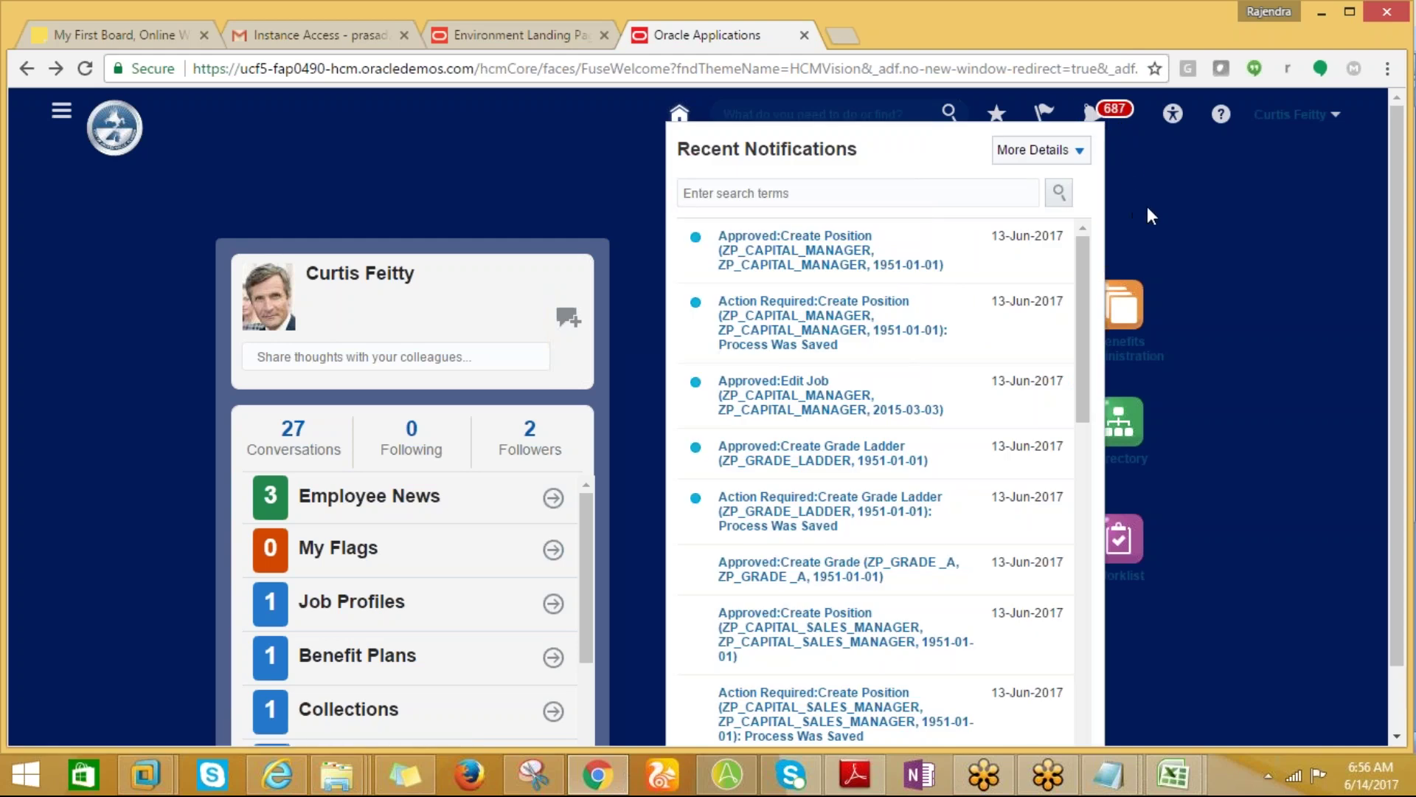
click(1148, 206)
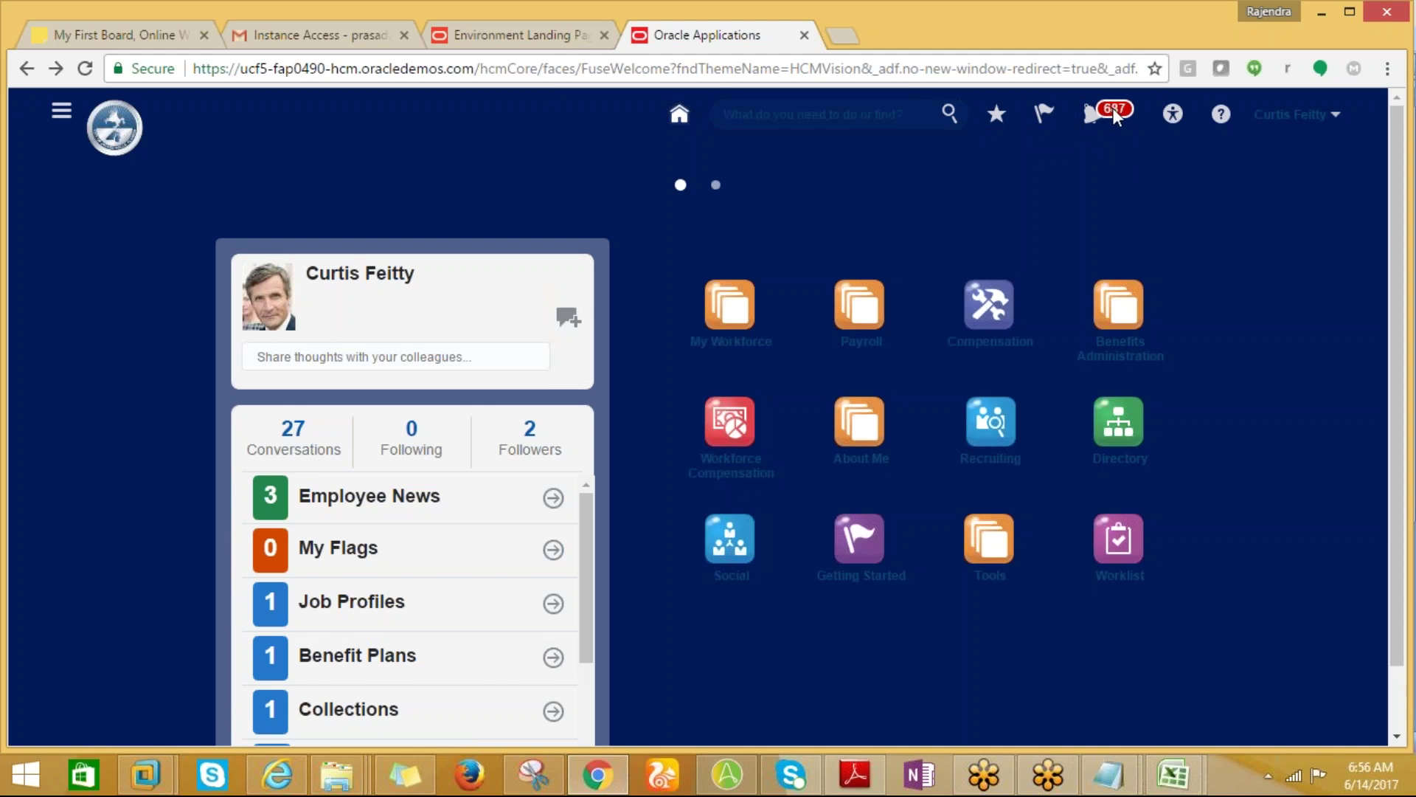
click(1110, 110)
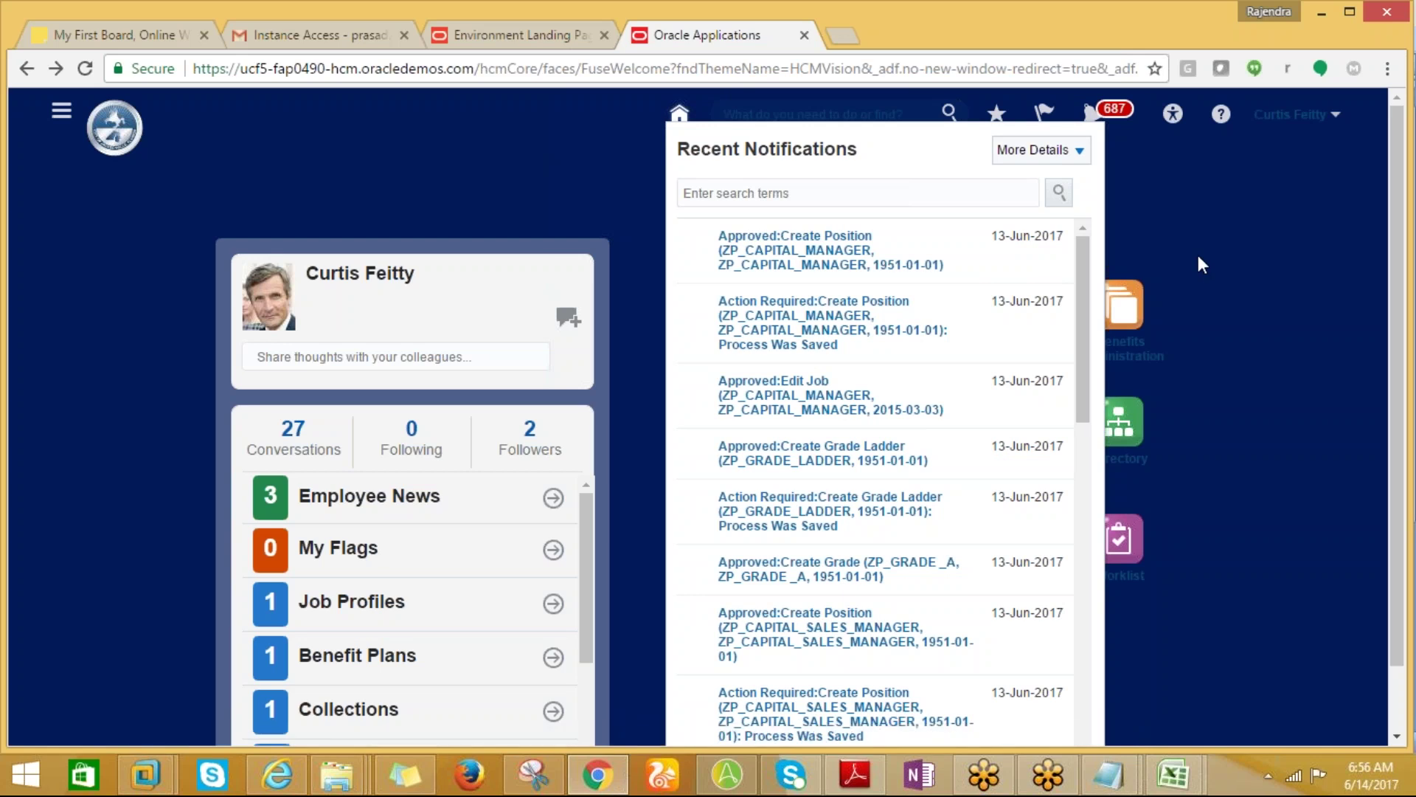
click(1090, 114)
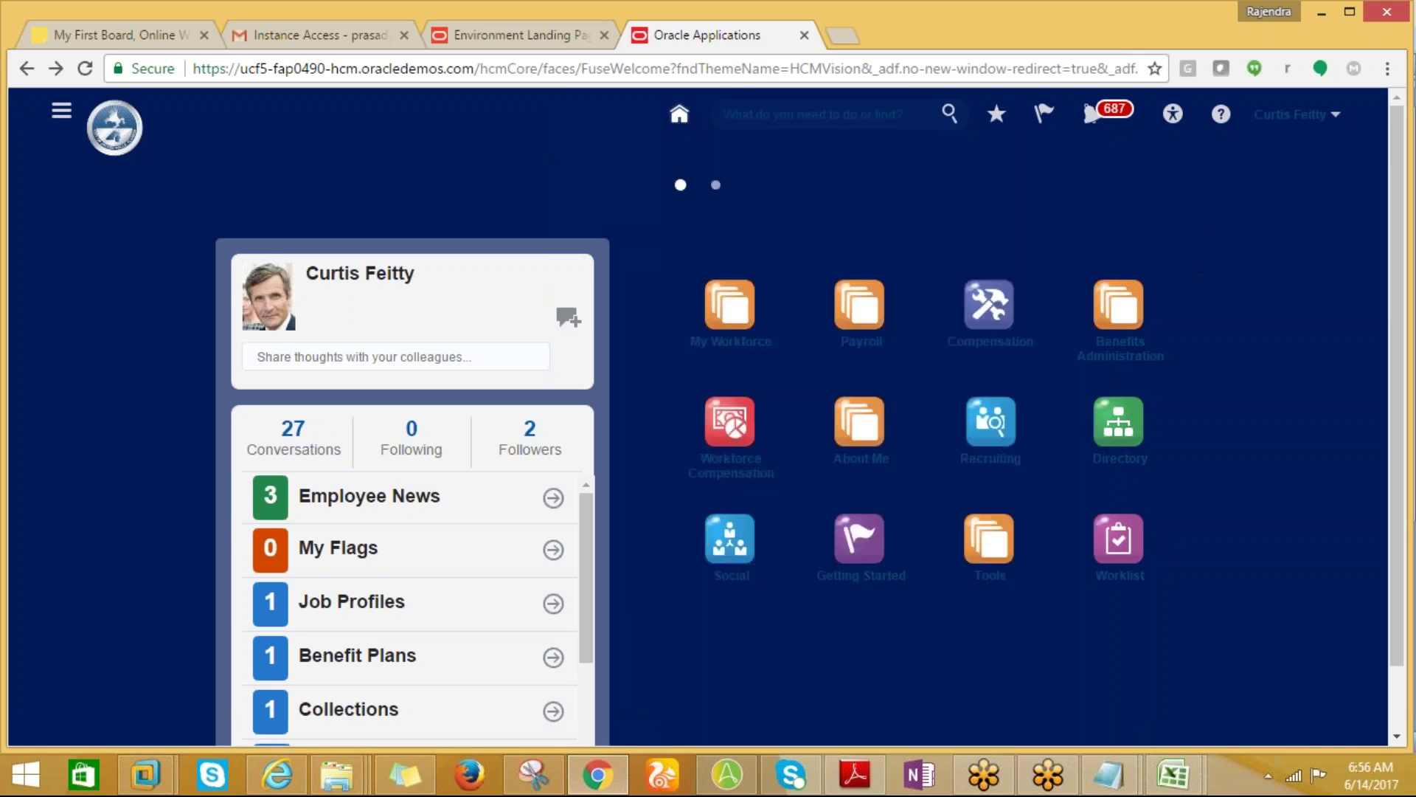
click(1093, 116)
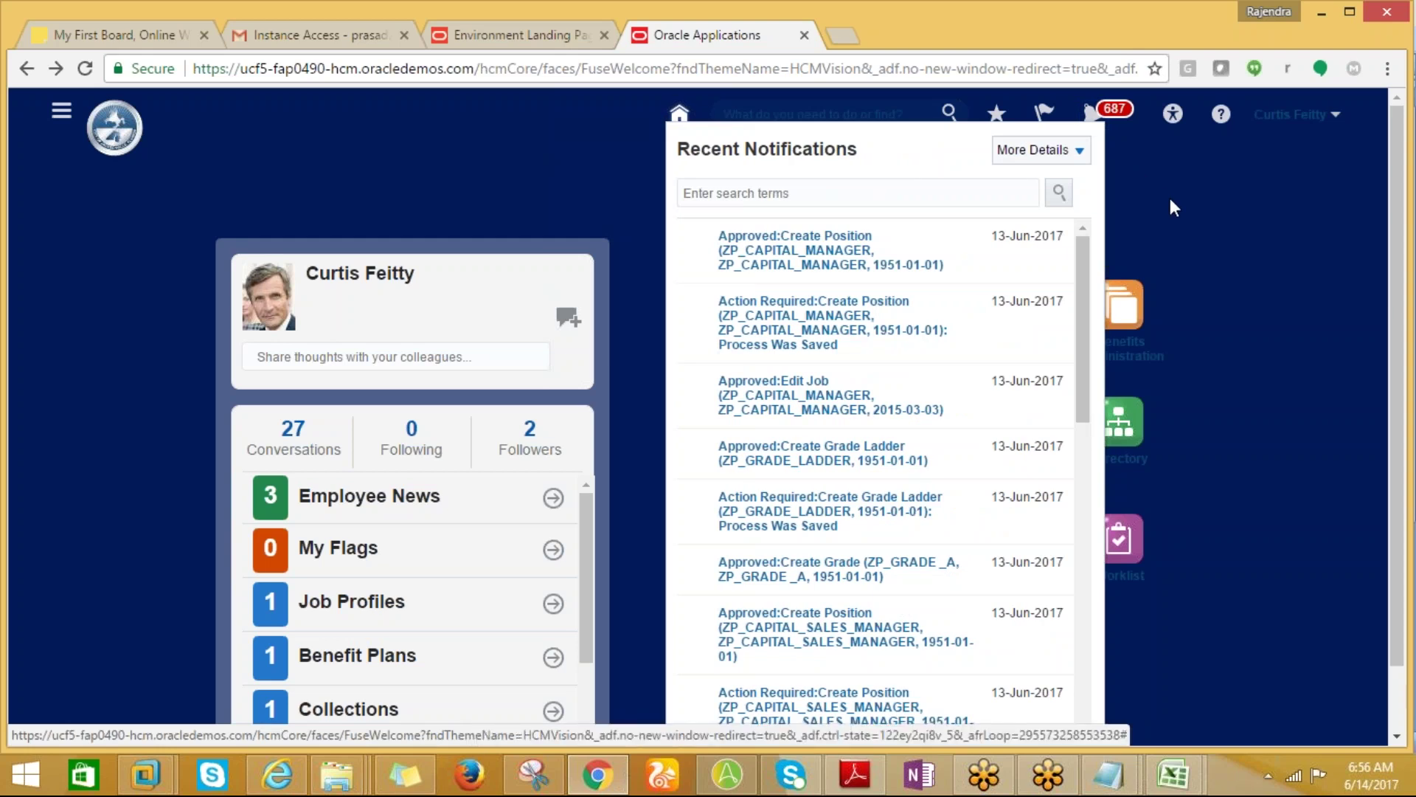
click(1091, 114)
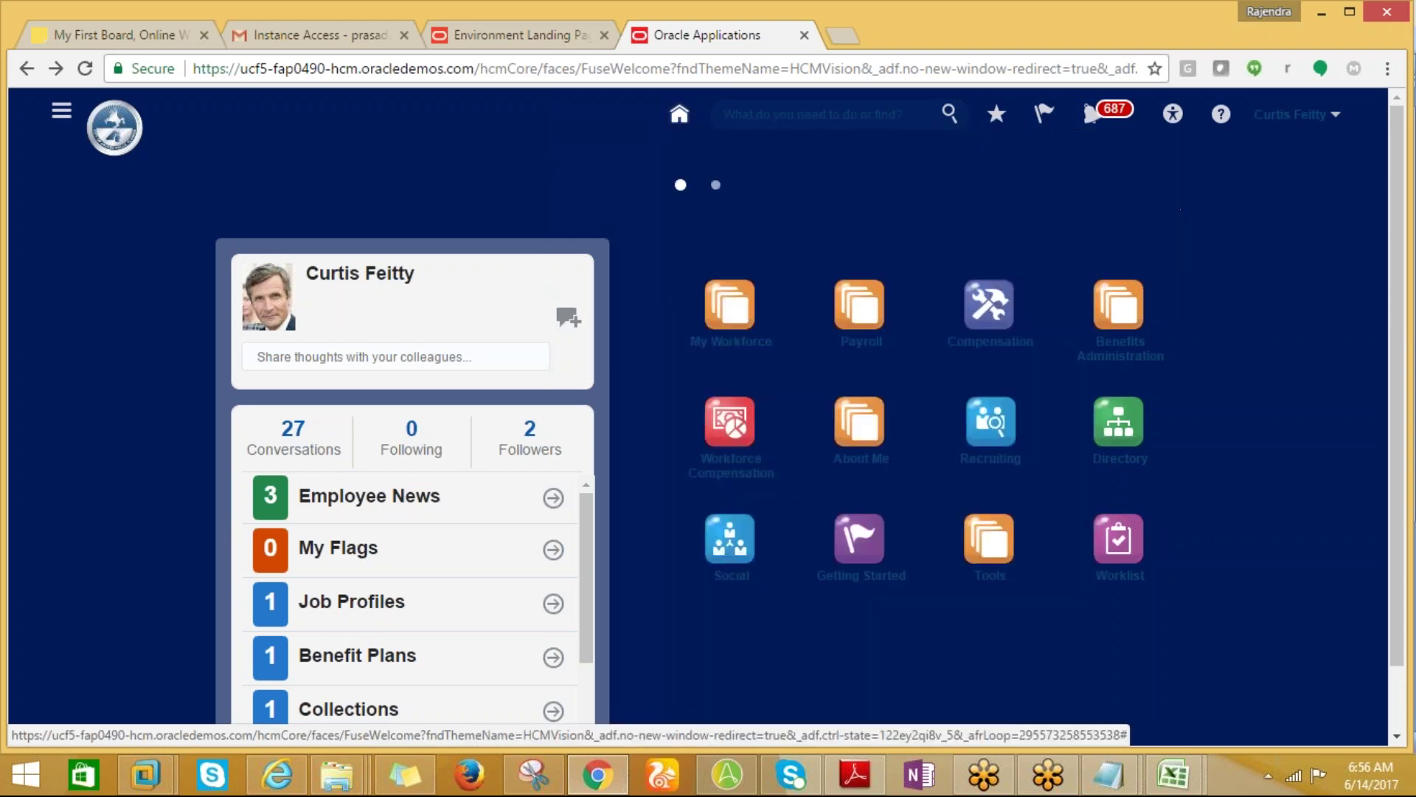
Open Person Management under My Workforce from the Navigator menu.
click(61, 110)
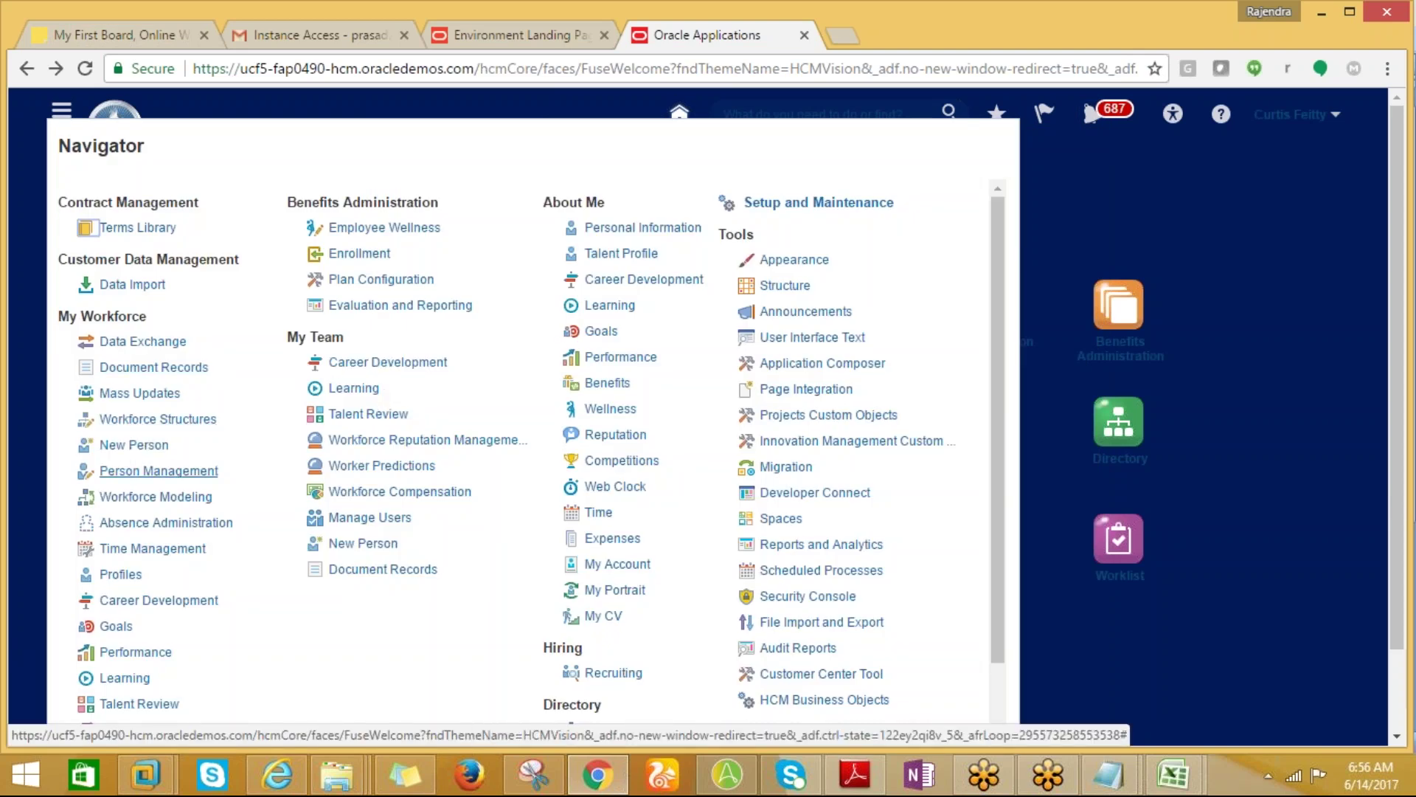
click(170, 471)
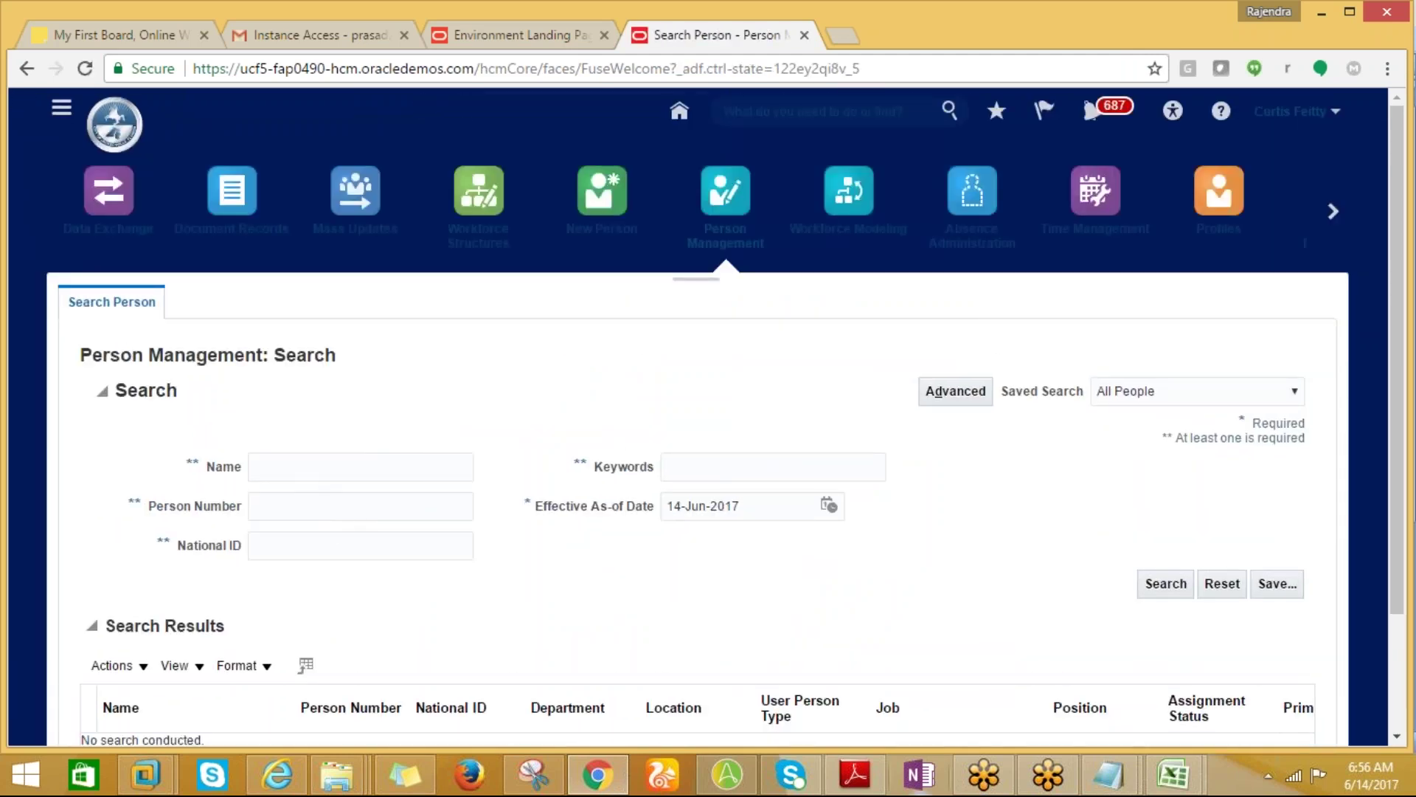
Copy the person number from cell J23 of the 08-06-17 sheet into Oracle's Person Number field.
mouse_move(1177, 774)
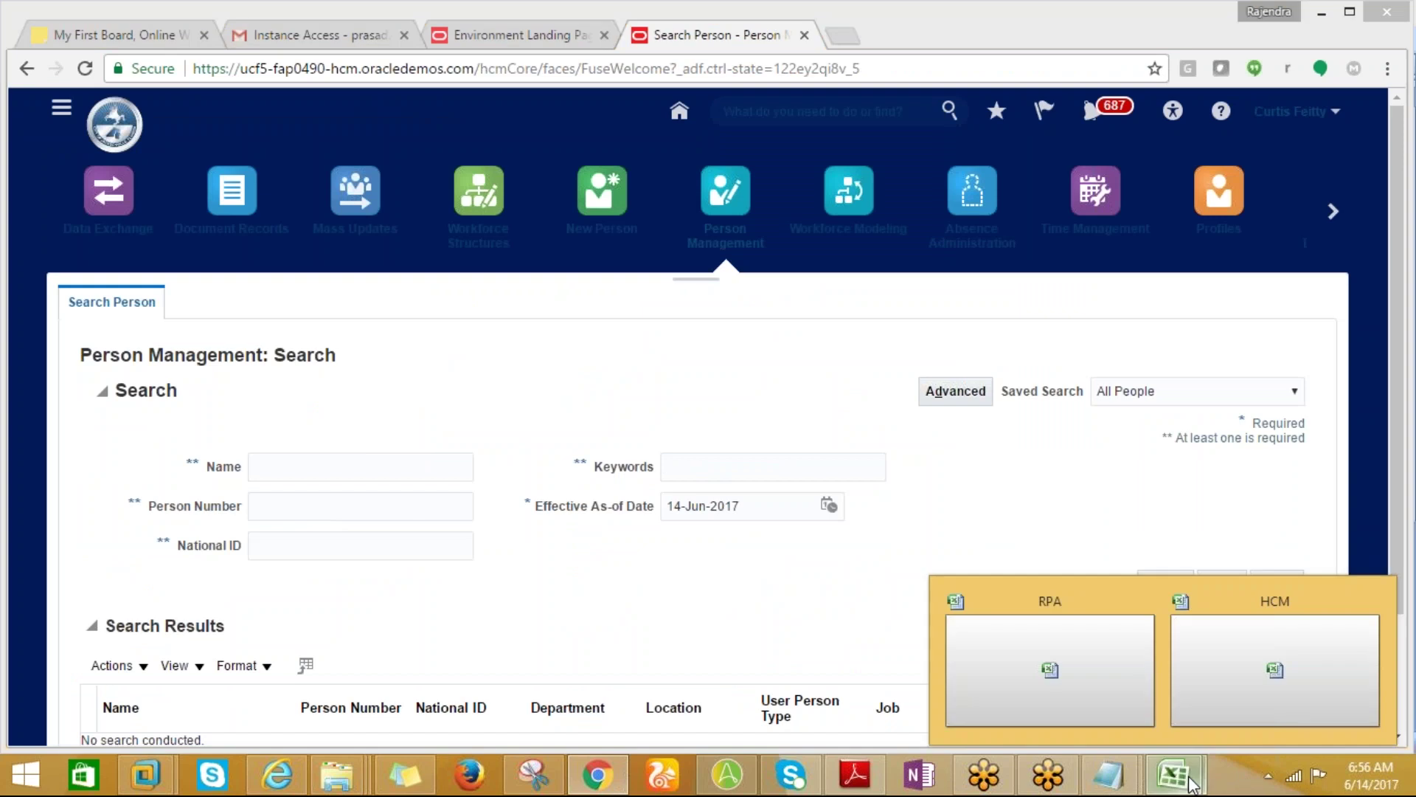
click(1237, 694)
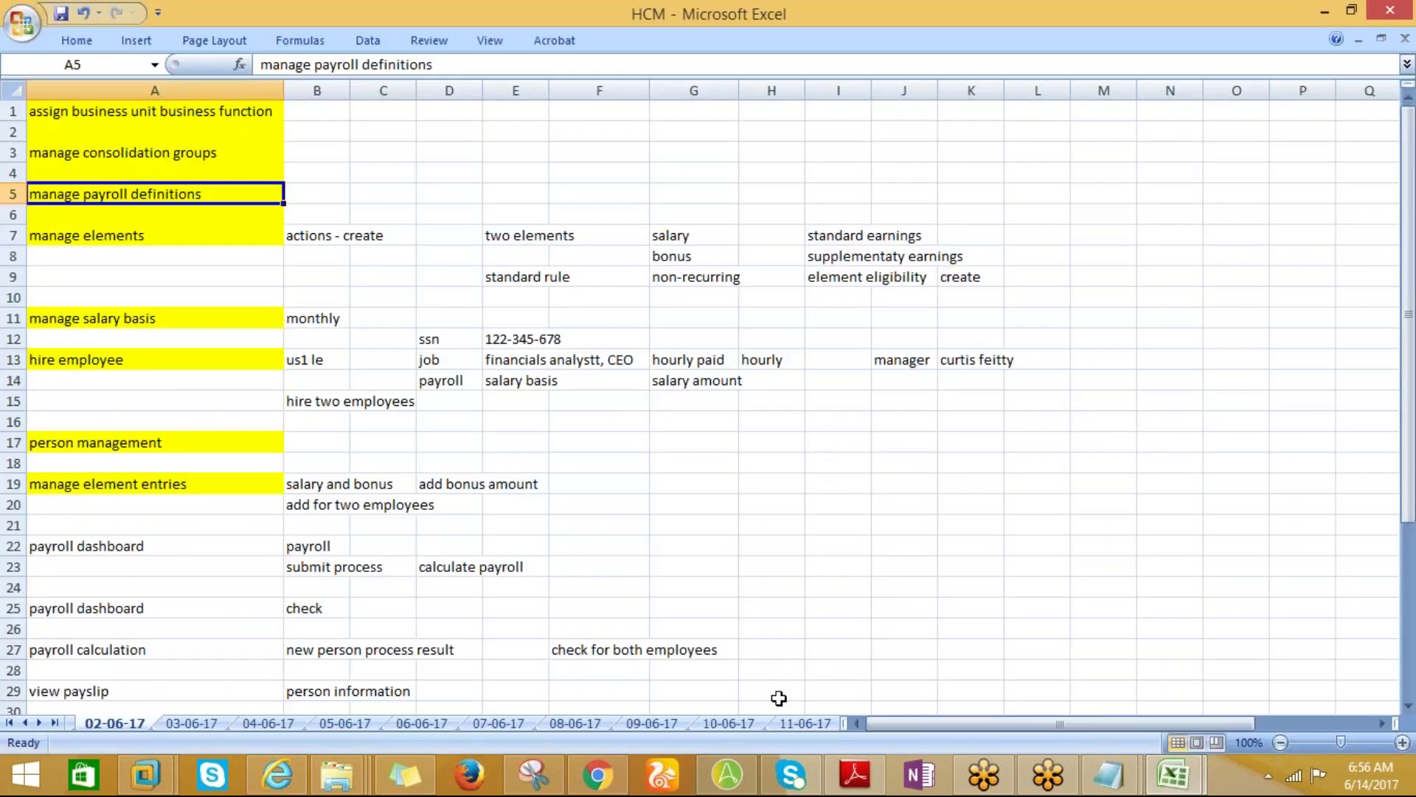
click(493, 723)
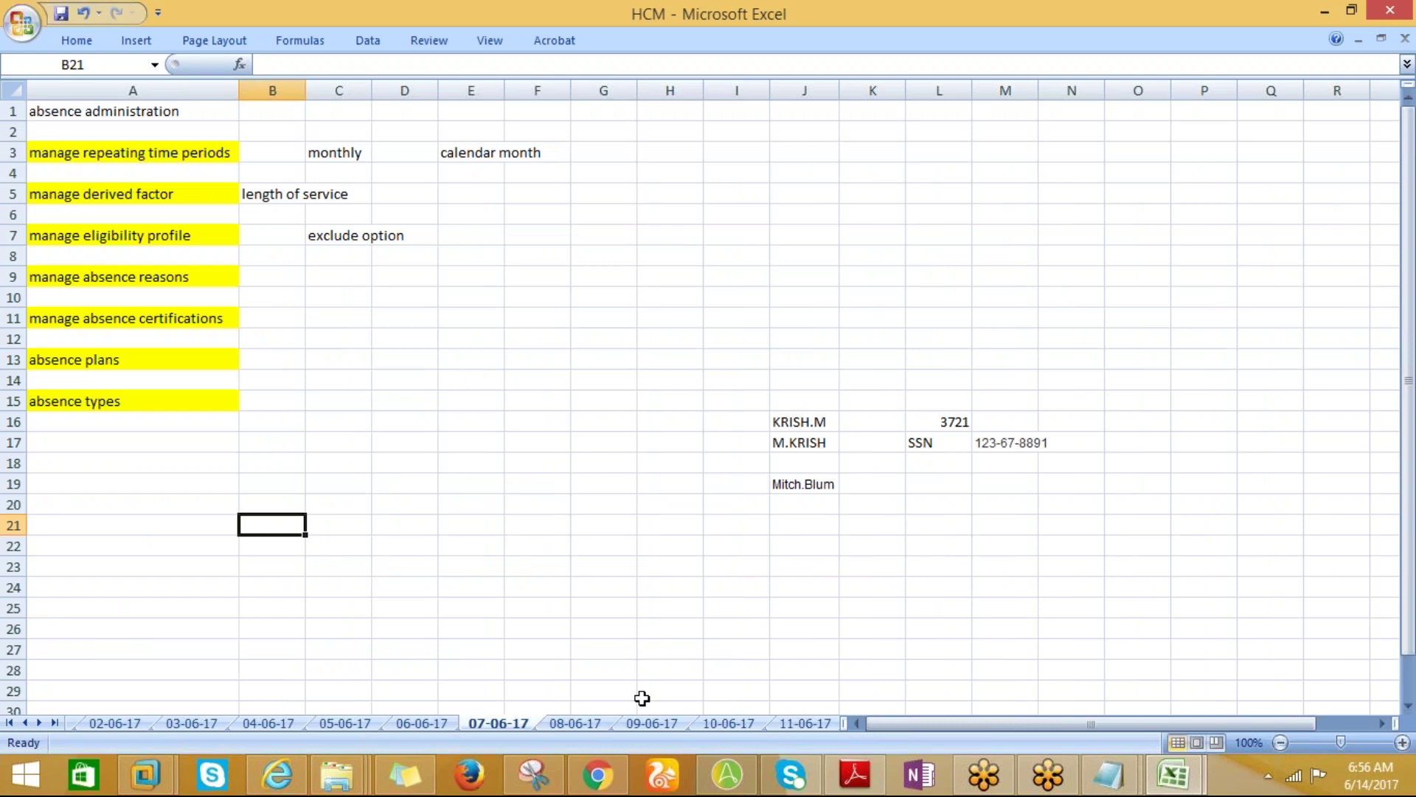
click(569, 722)
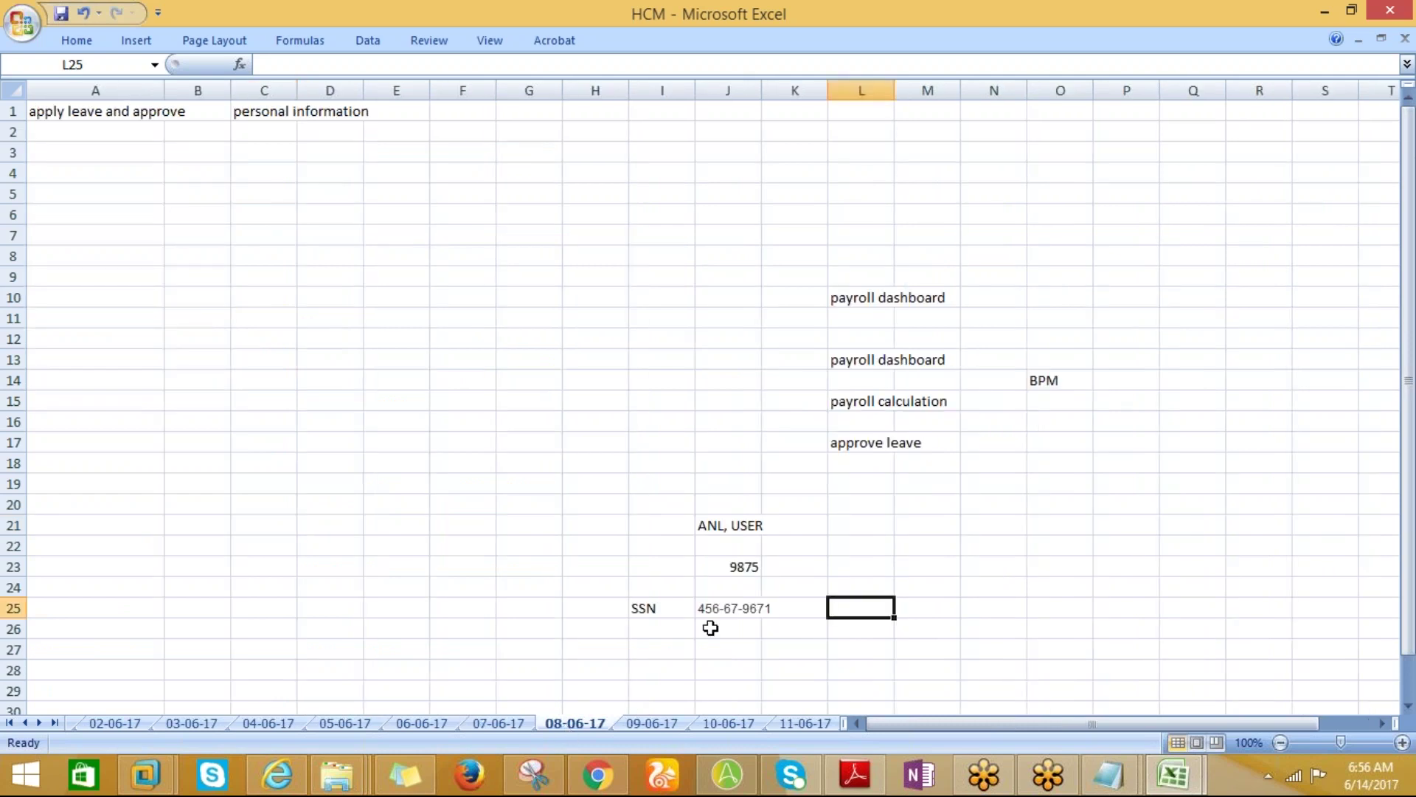
click(743, 567)
key(ctrl+c)
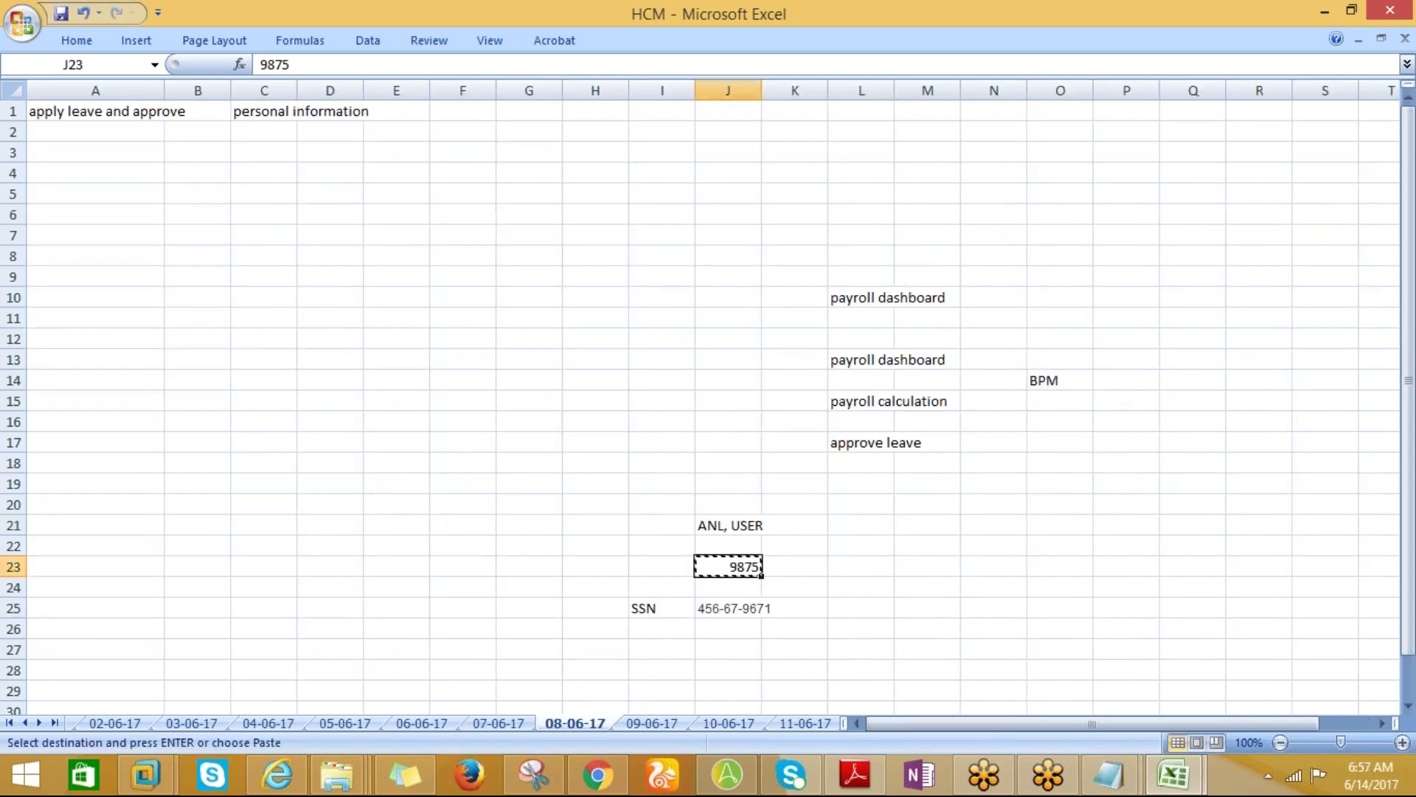
key(alt+Tab)
click(276, 501)
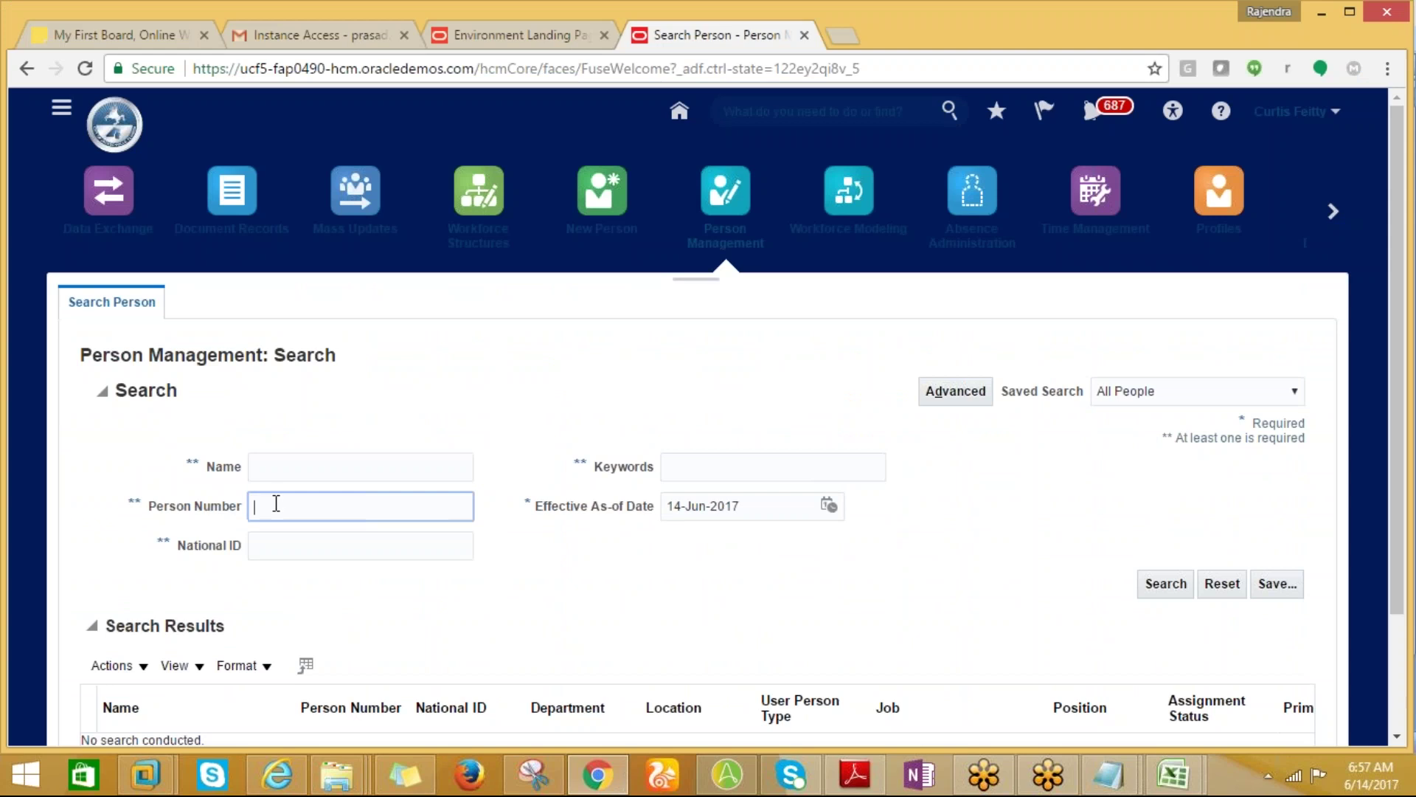
Search Person Management by the pasted person number.
key(ctrl+v)
click(1164, 584)
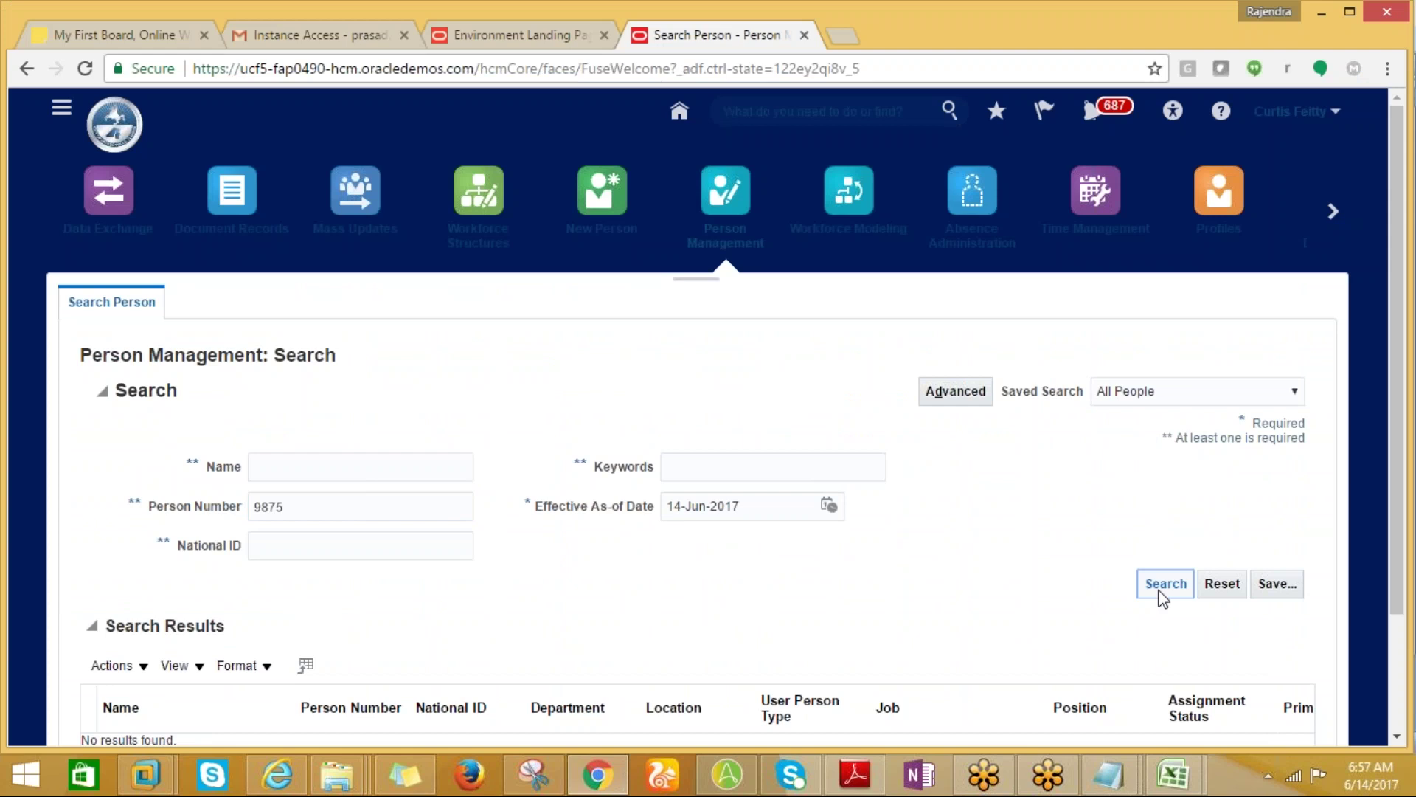
drag(1397, 560, 1400, 645)
click(1153, 480)
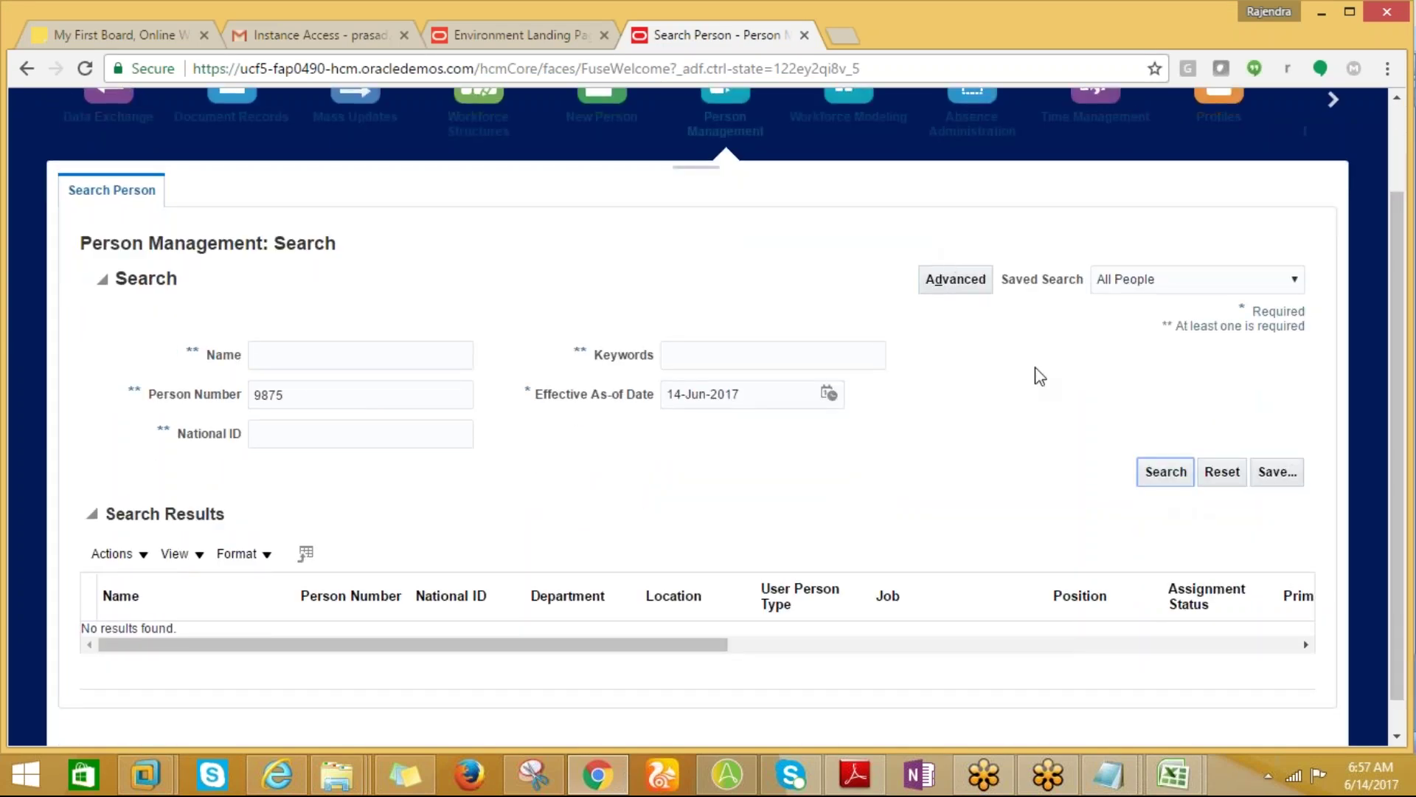
Copy the national ID from cell J25 in Excel and search by it too.
key(alt+Tab)
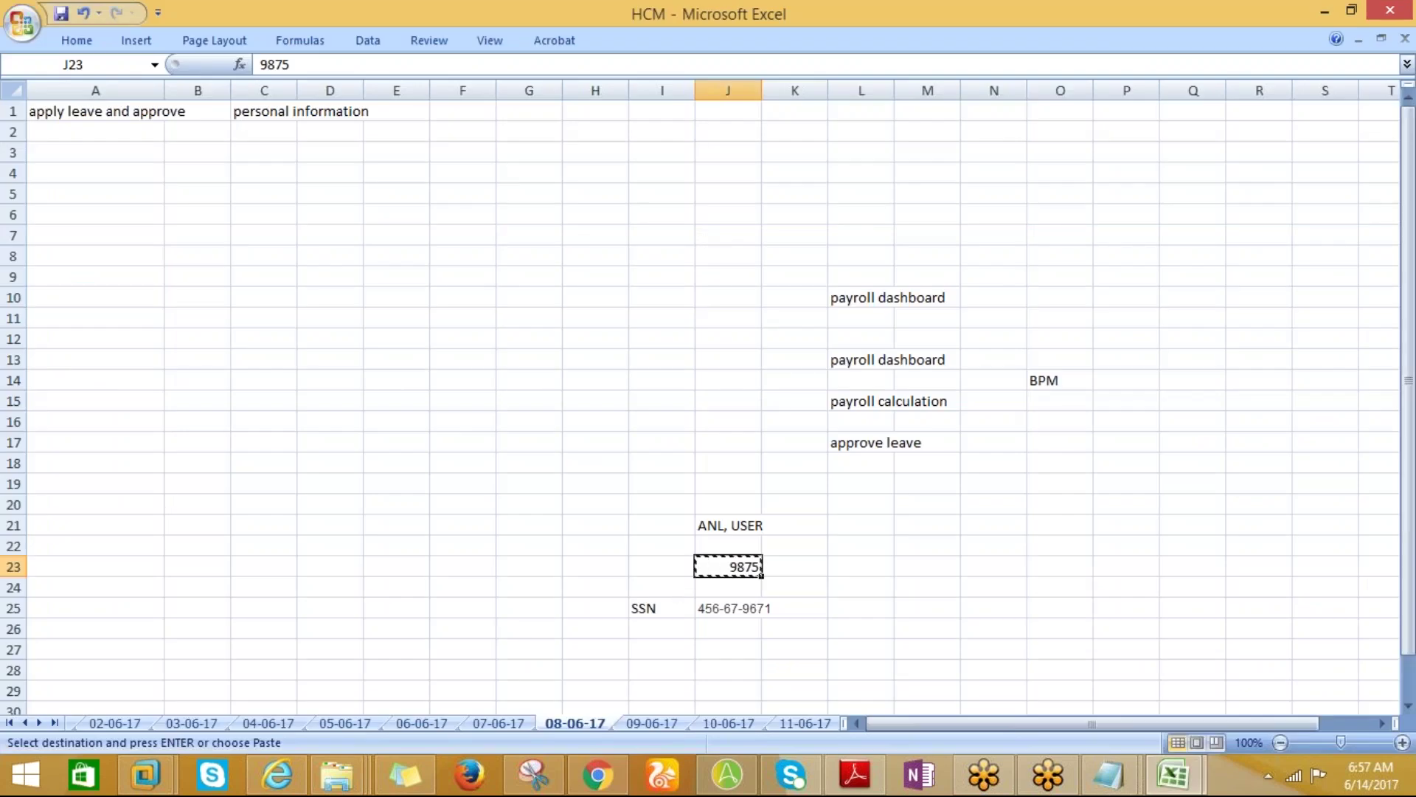
click(706, 612)
key(ctrl+c)
key(alt+Tab)
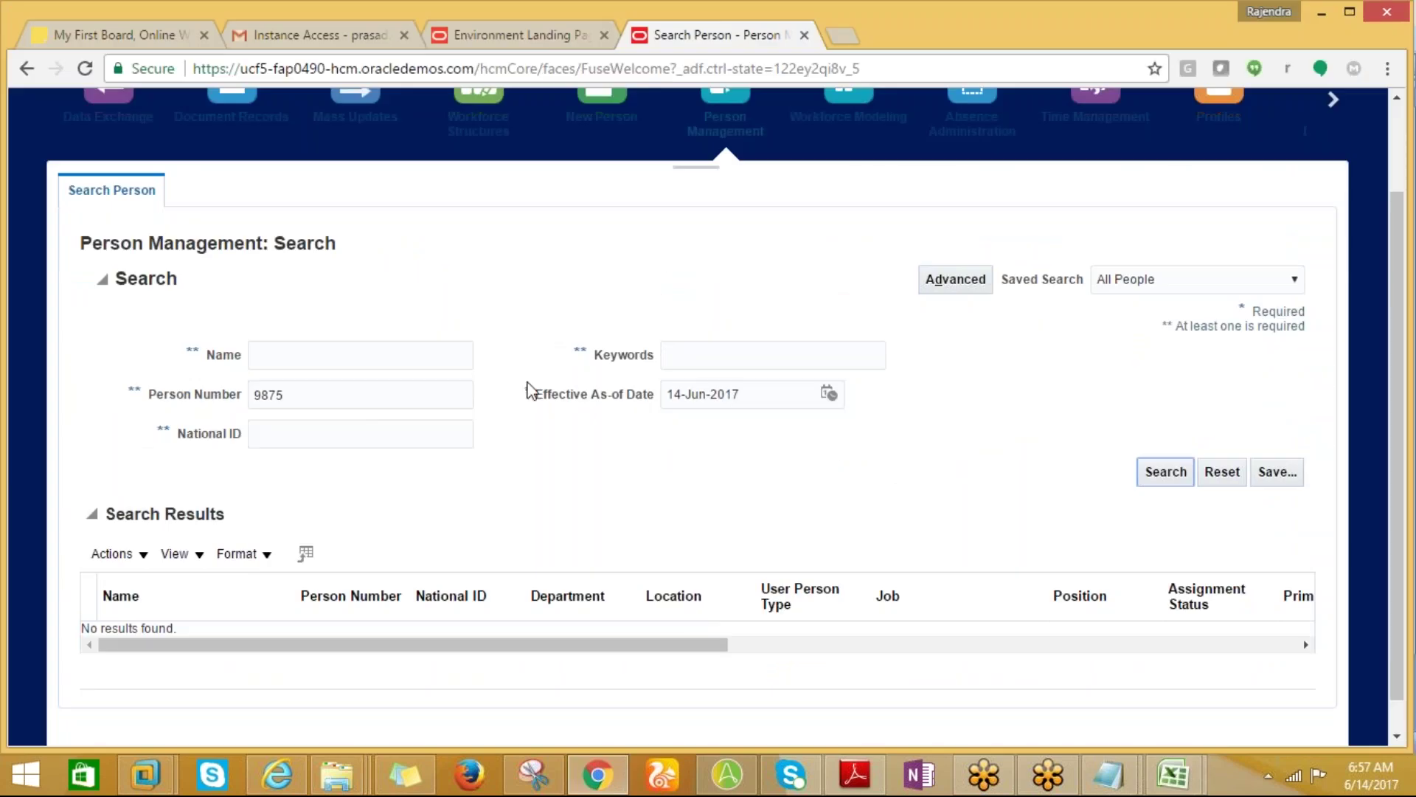
click(302, 435)
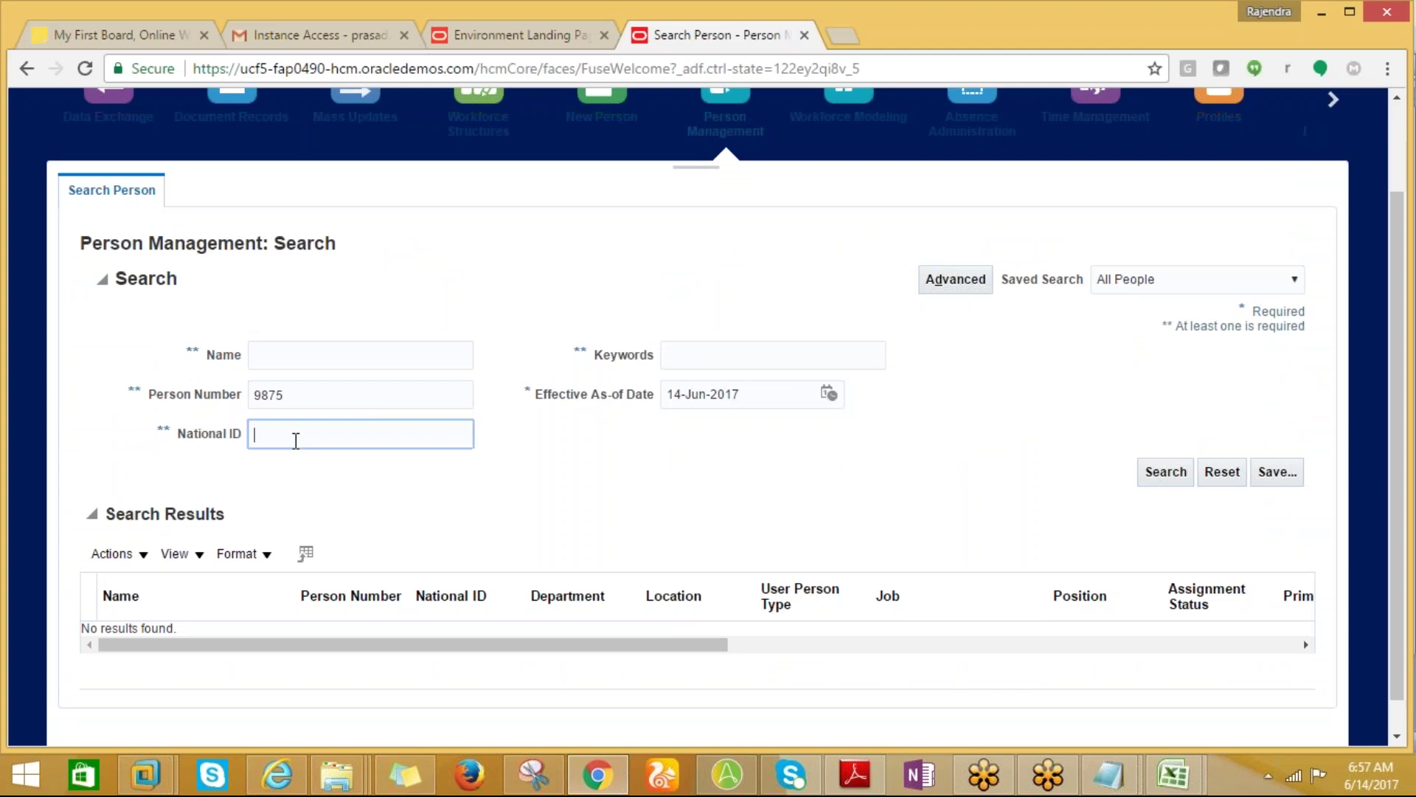
key(ctrl+v)
click(1151, 470)
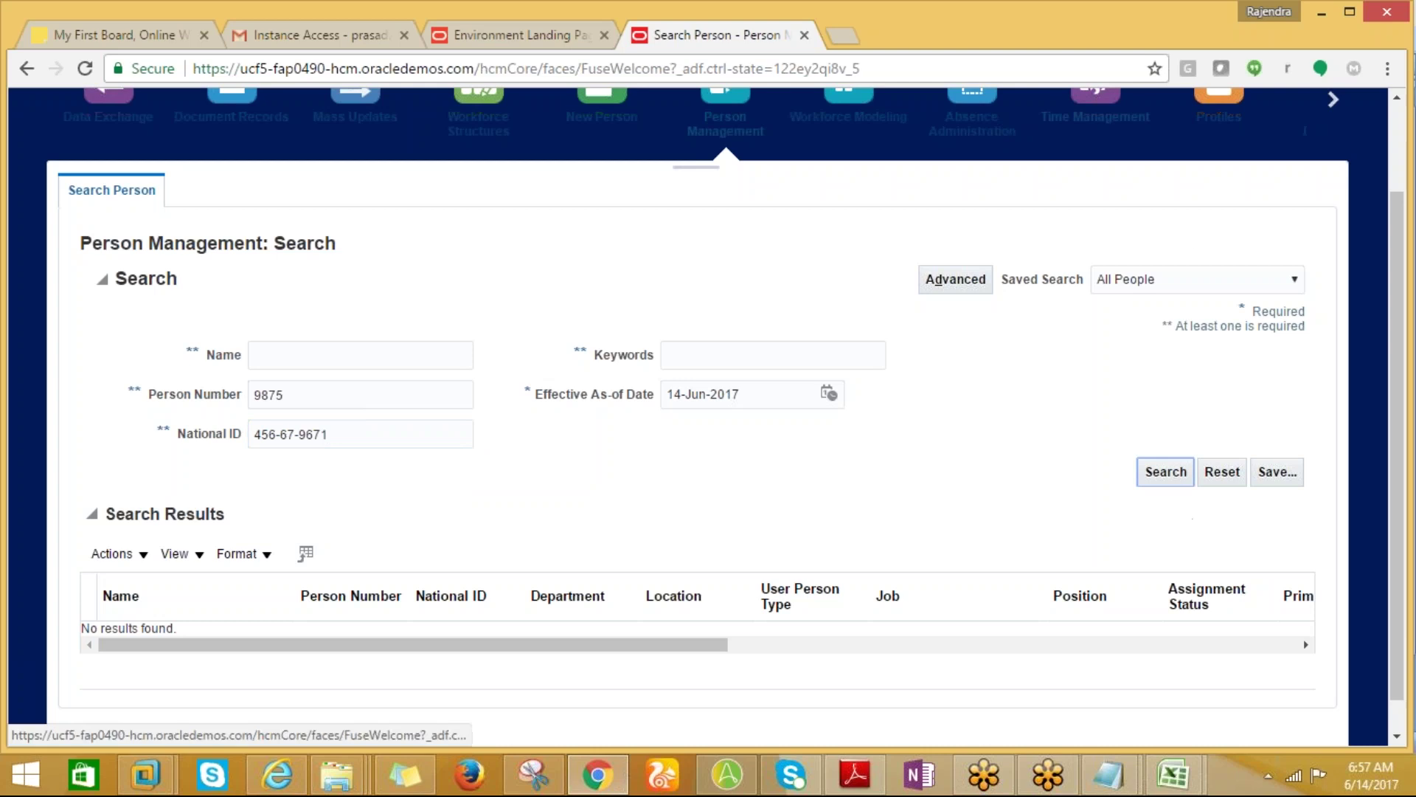
Check the recent notifications list, then return to the Excel notes.
scroll(1400, 327, up, 2)
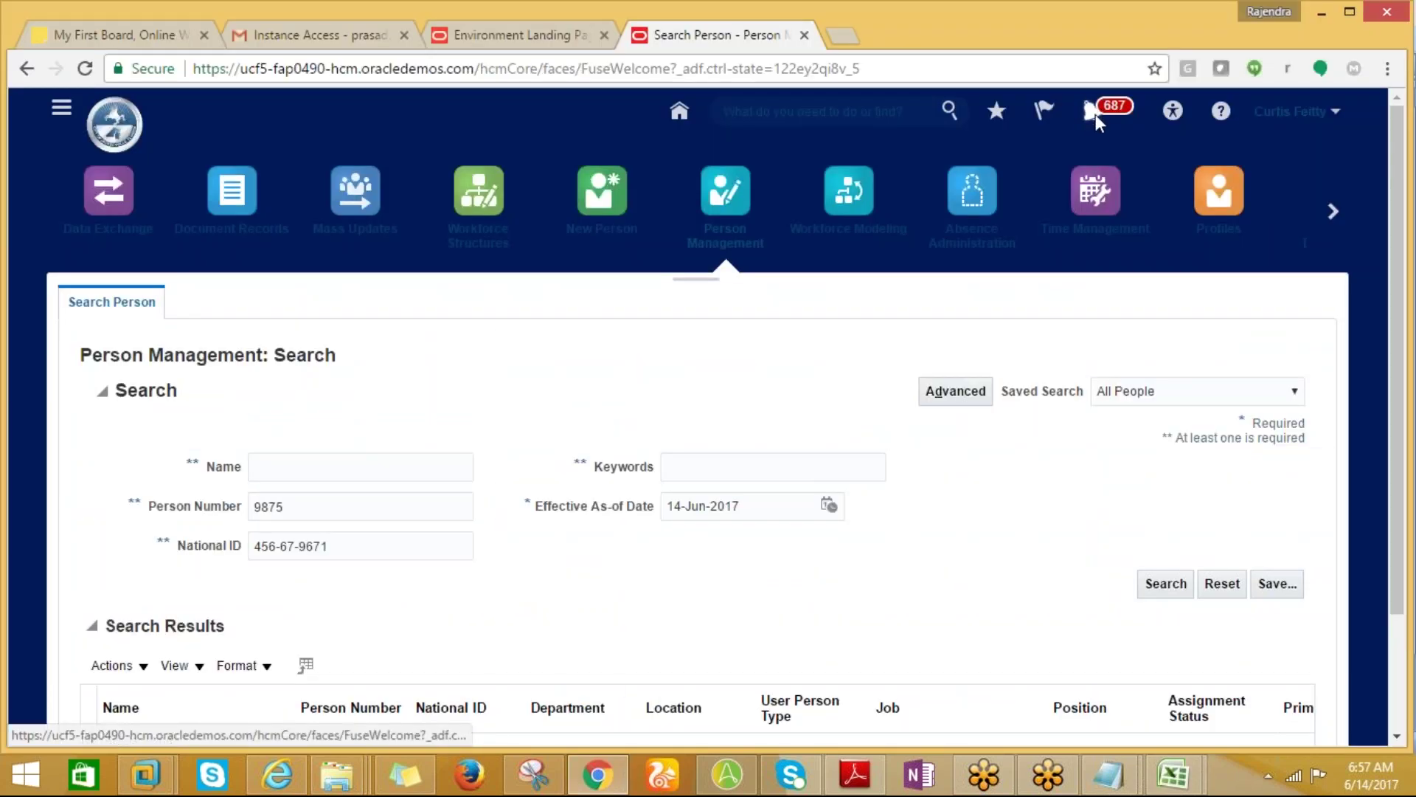
click(1094, 112)
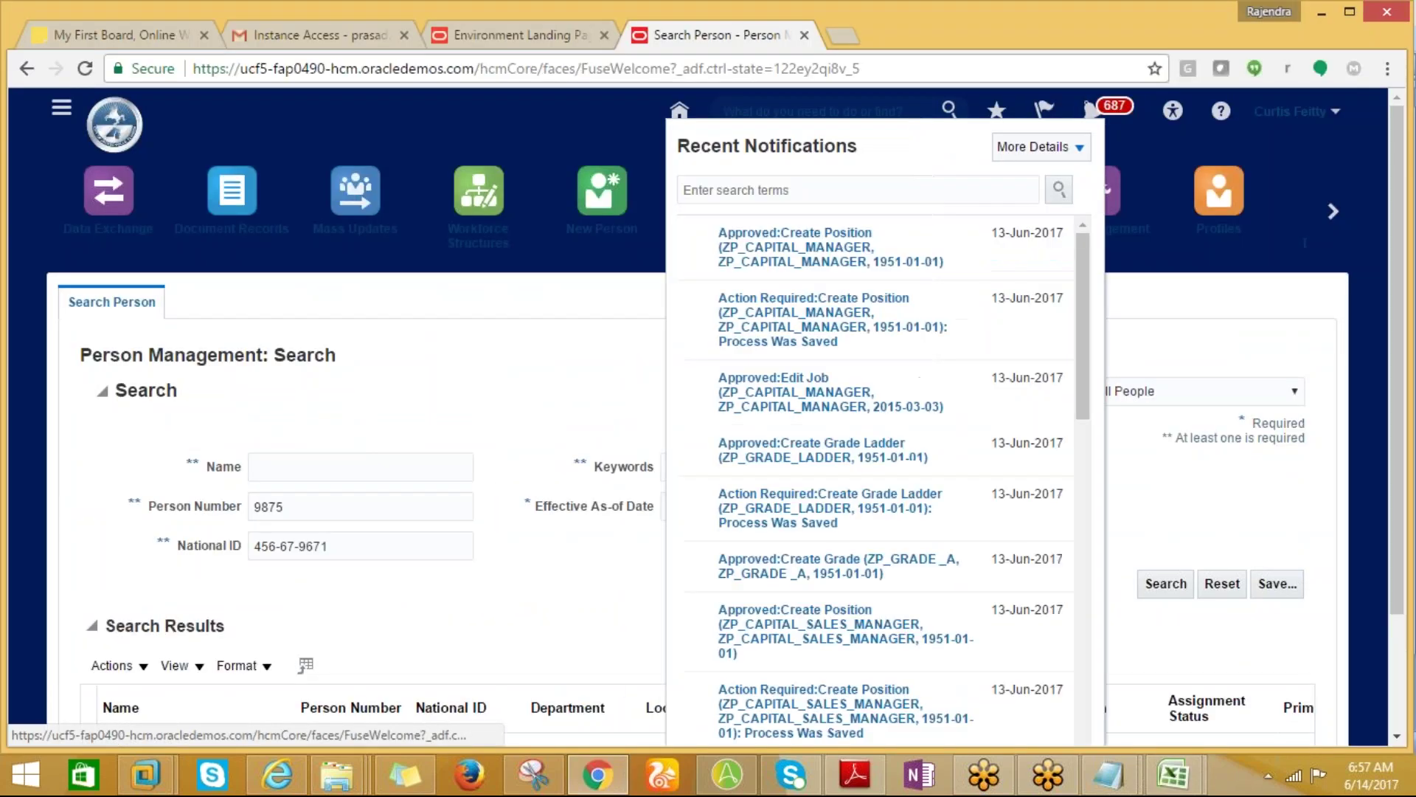
click(565, 318)
key(alt+Tab)
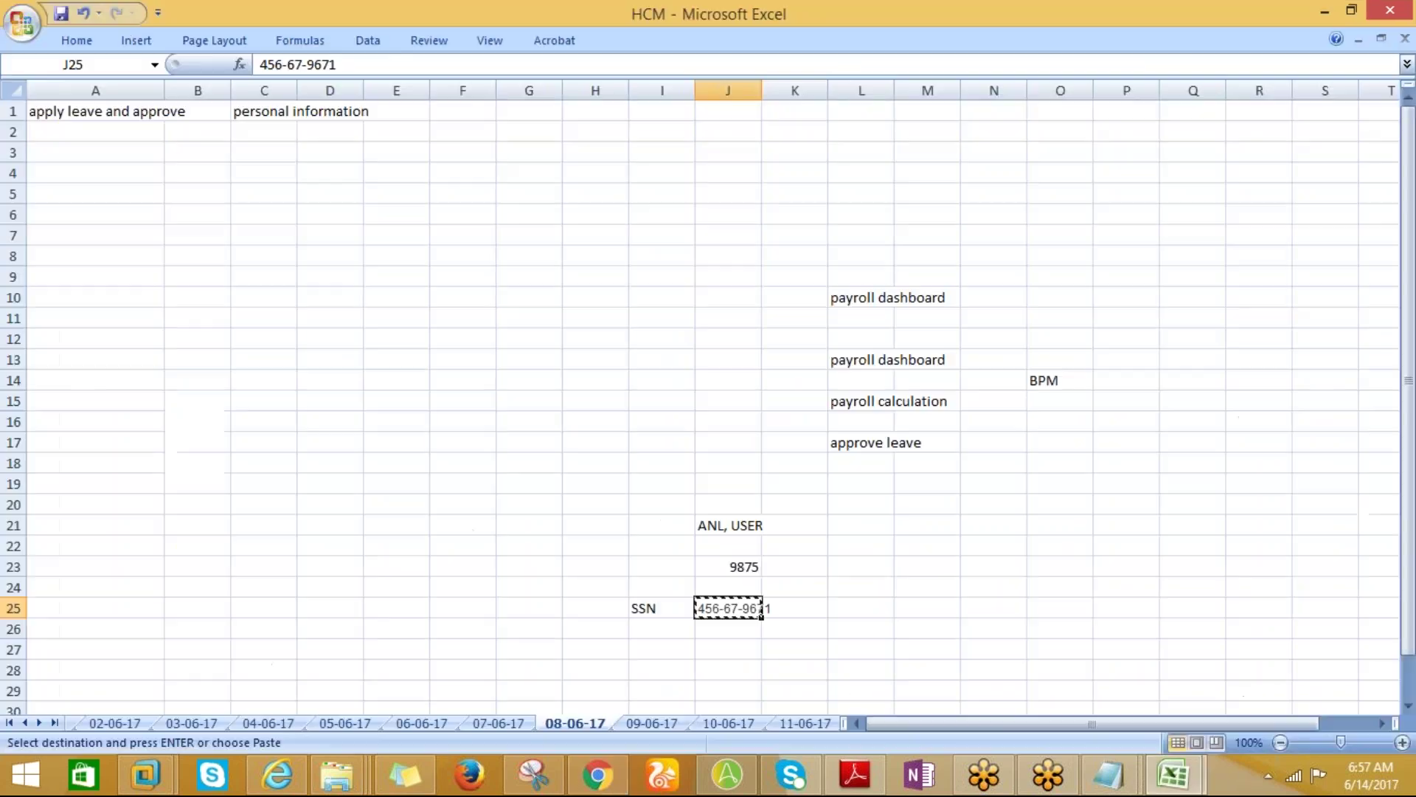
Copy the 'manage payroll definitions' note from cell A5 of sheet 02-06-17, then return to Oracle.
click(177, 723)
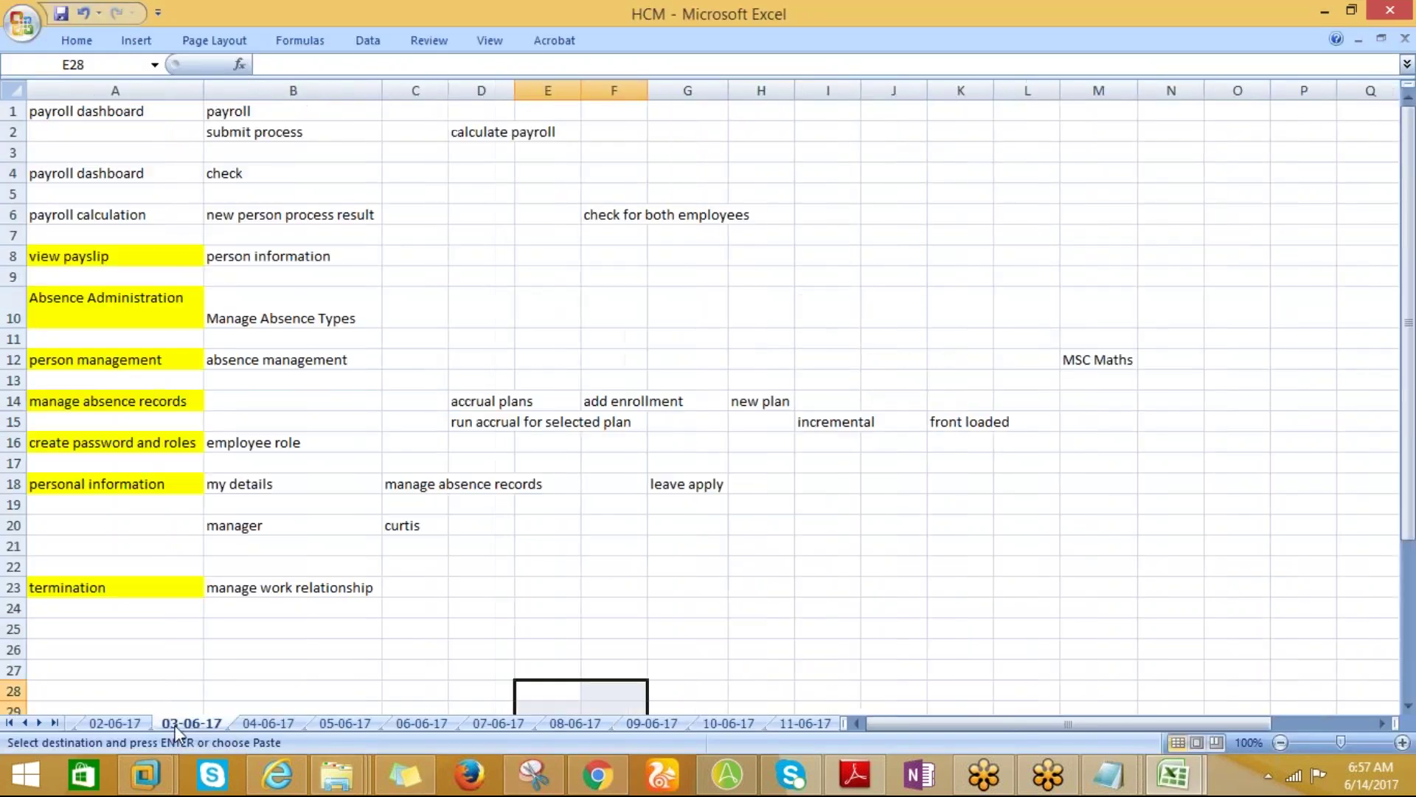
click(110, 726)
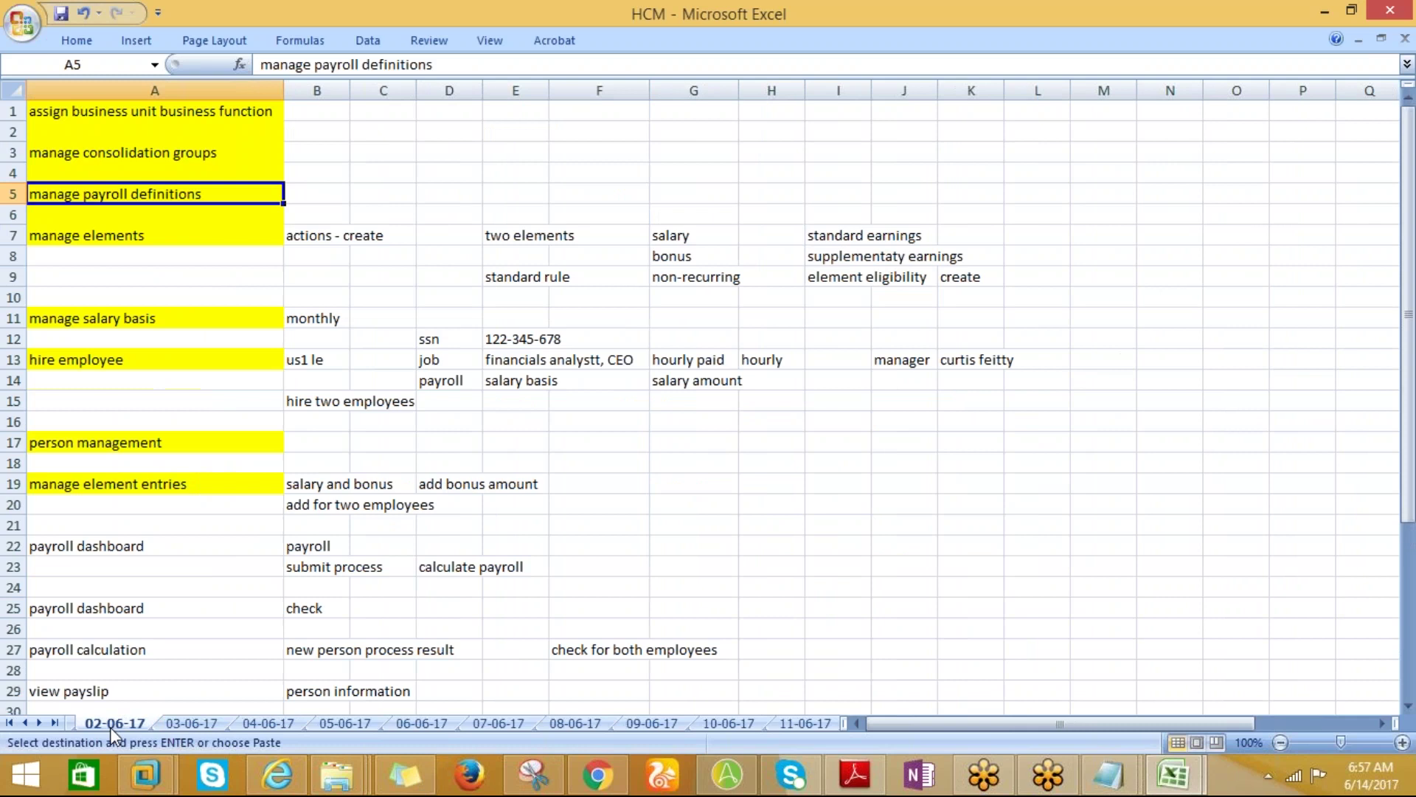
key(ctrl+c)
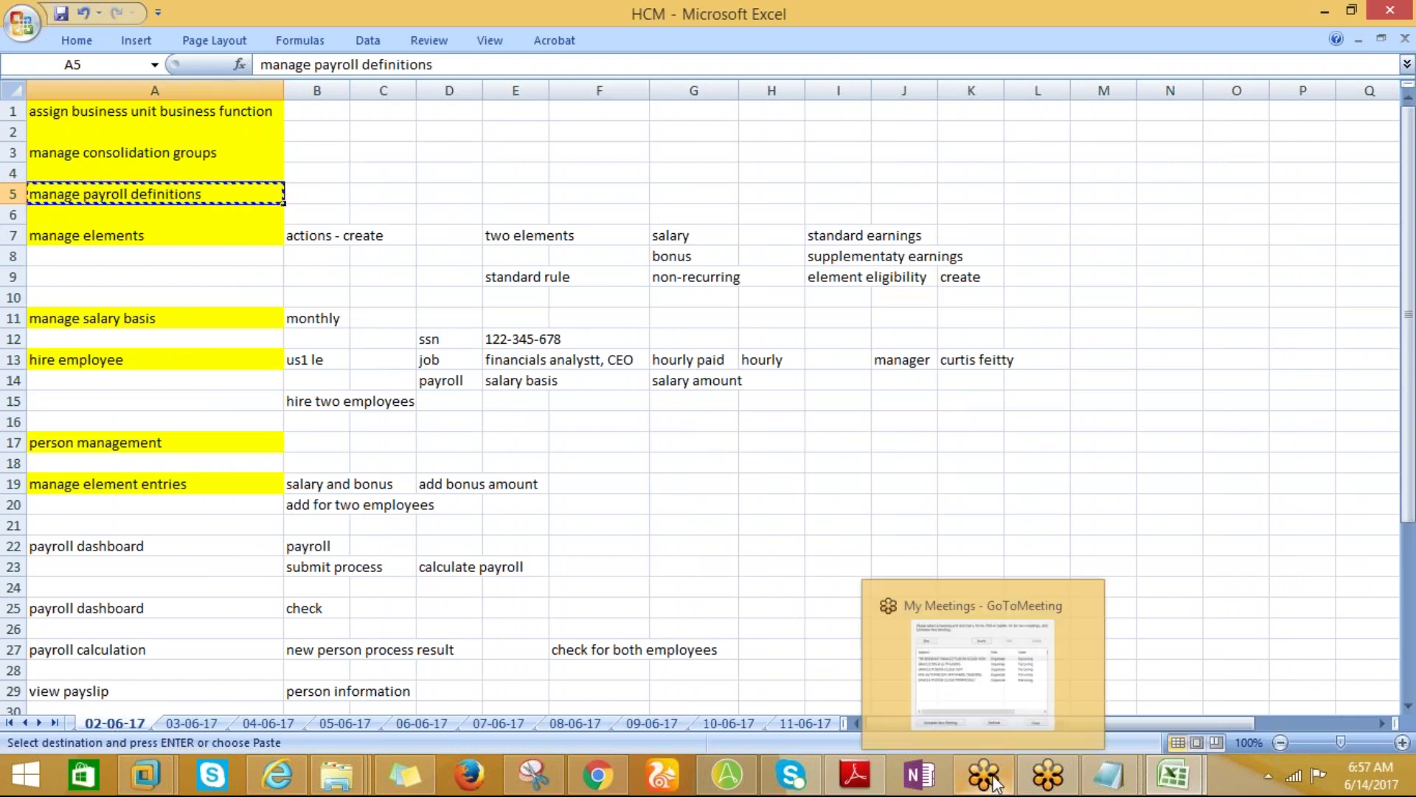
click(601, 778)
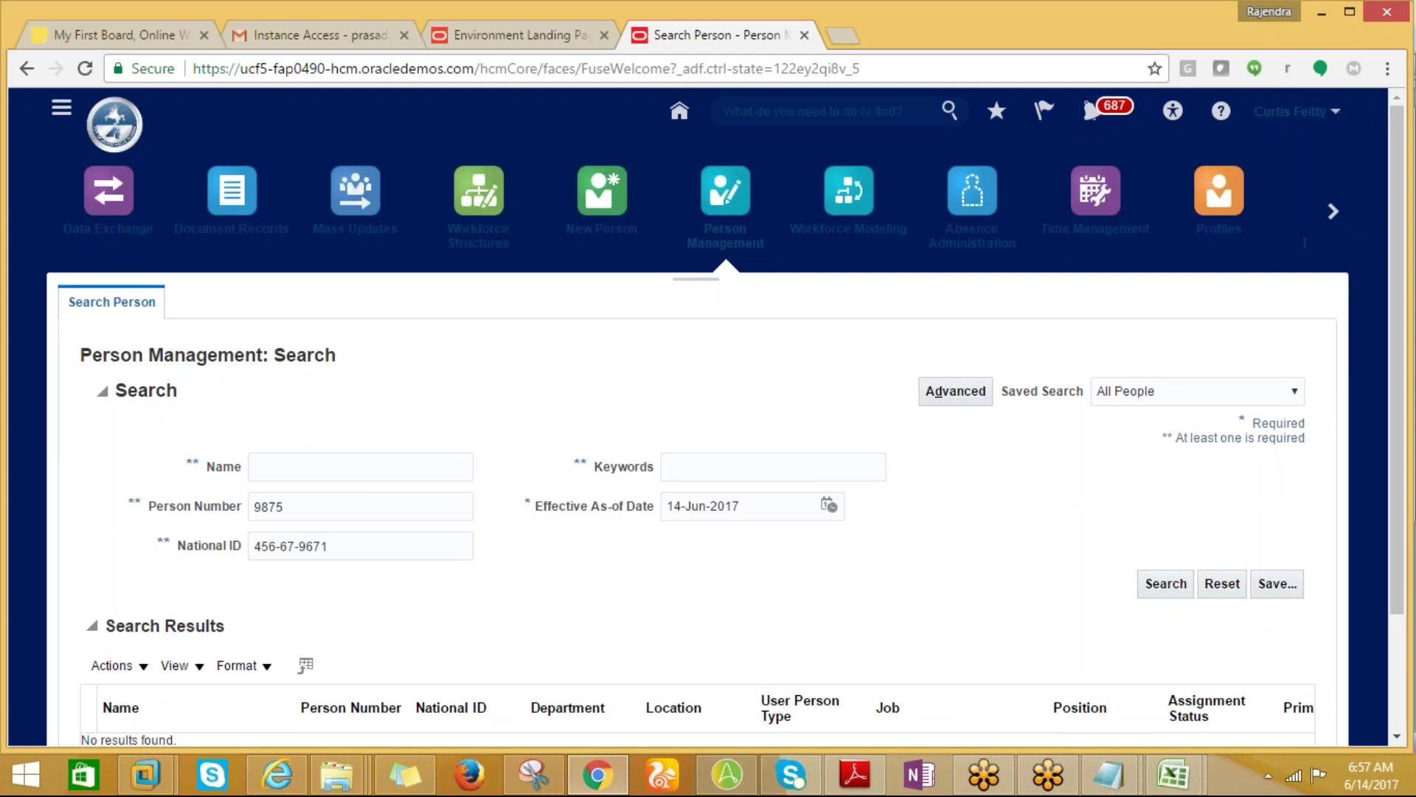
Go to Setup and Maintenance and page the Offerings carousel to Workforce Deployment.
click(1335, 113)
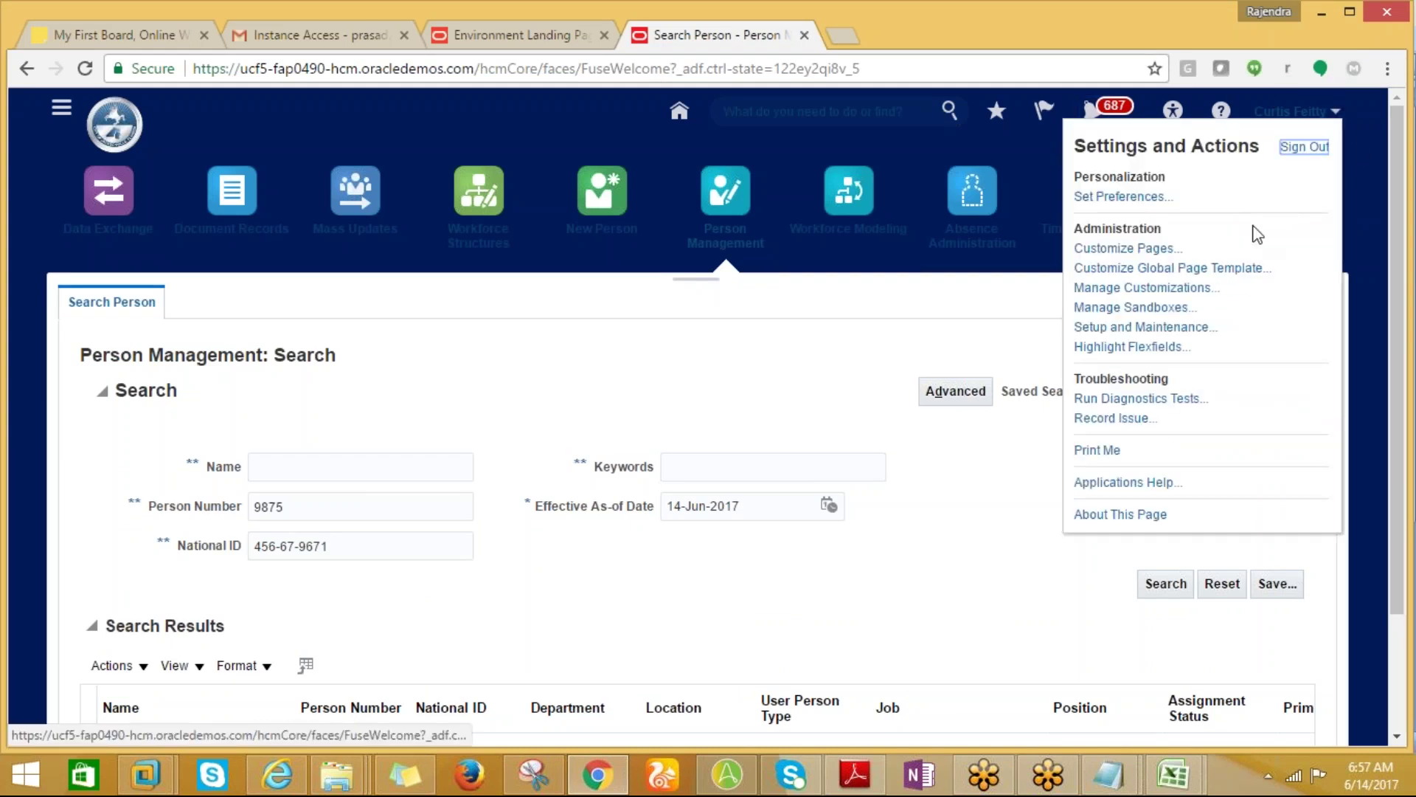
click(1132, 328)
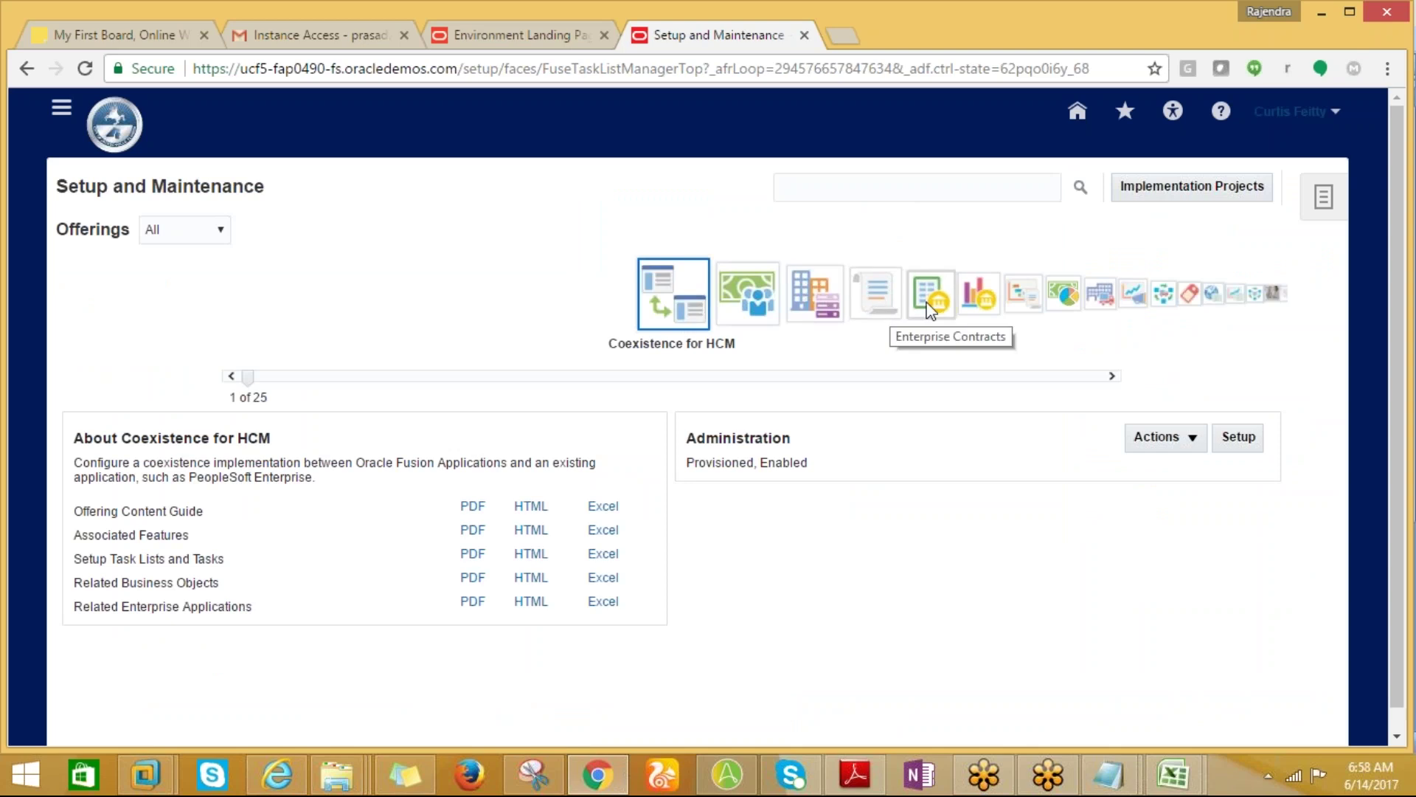
click(930, 294)
click(1284, 293)
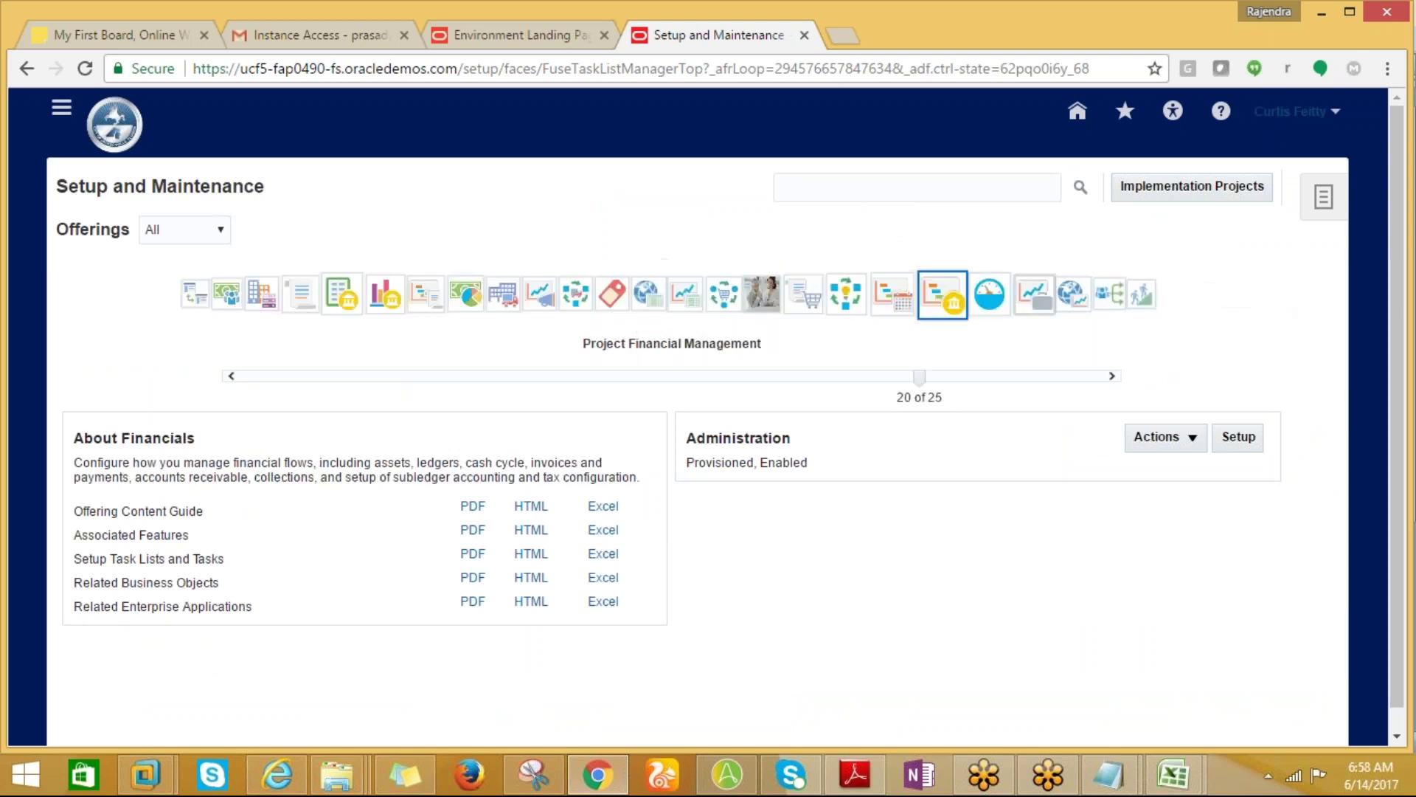
click(931, 293)
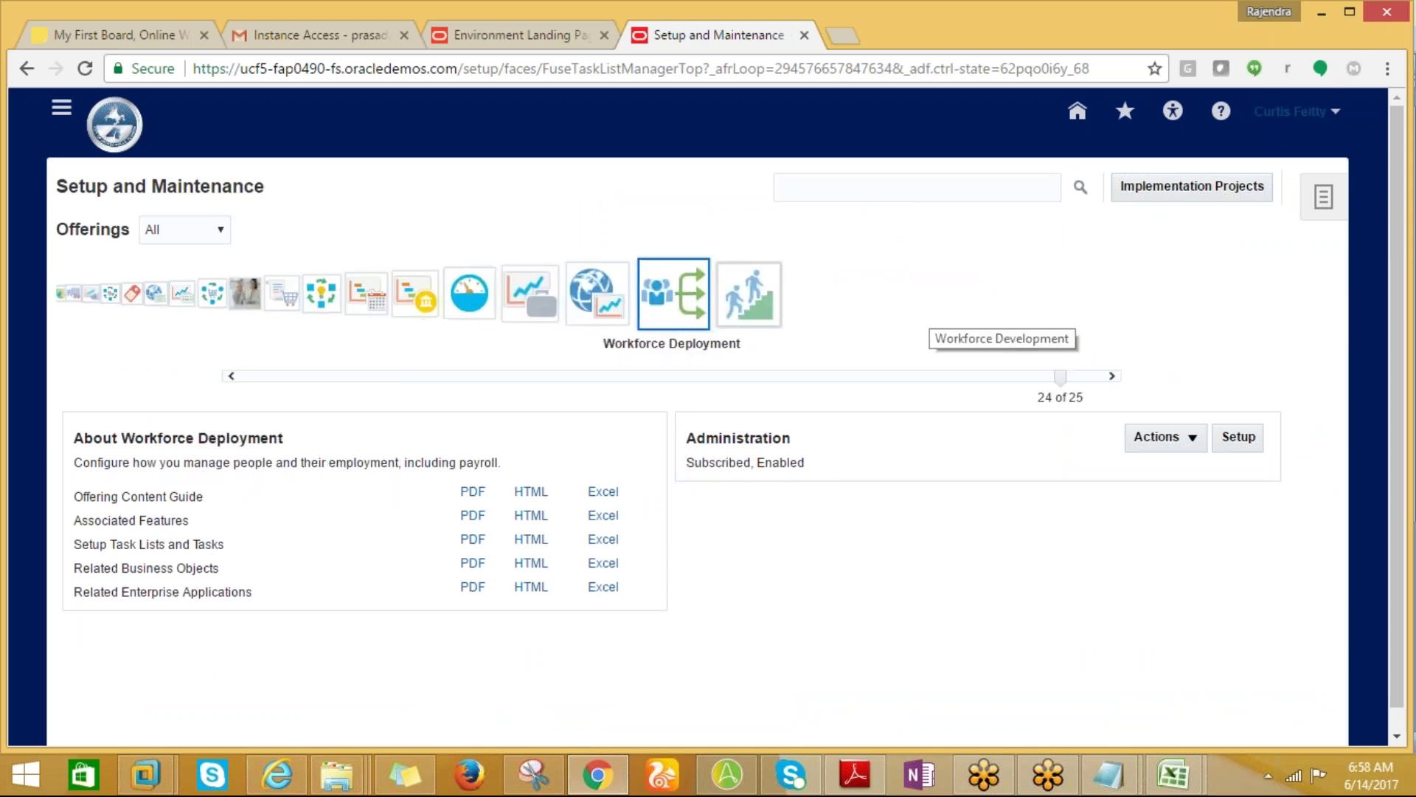
click(825, 187)
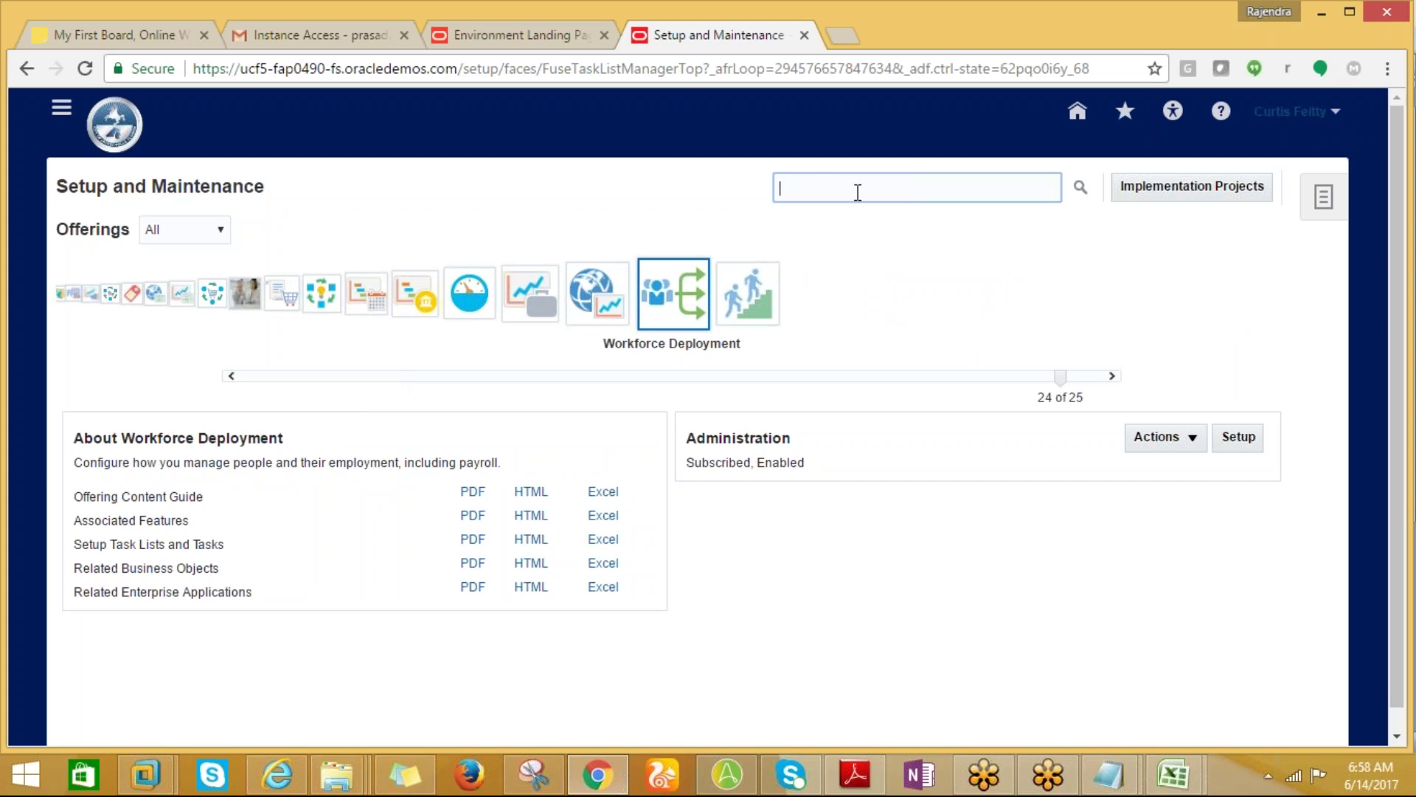
Search for and open the Manage Payroll Definitions setup task.
key(ctrl+v)
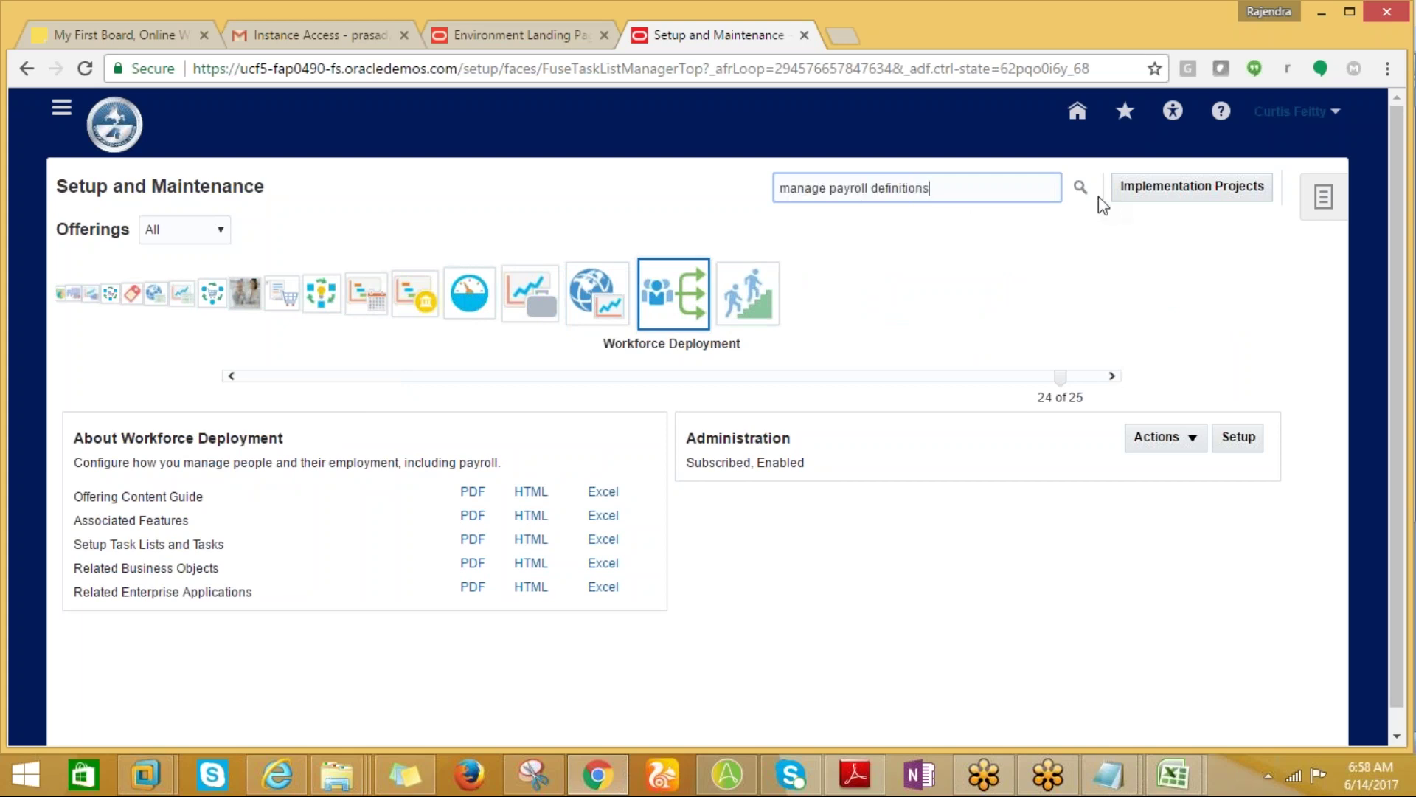
click(1081, 194)
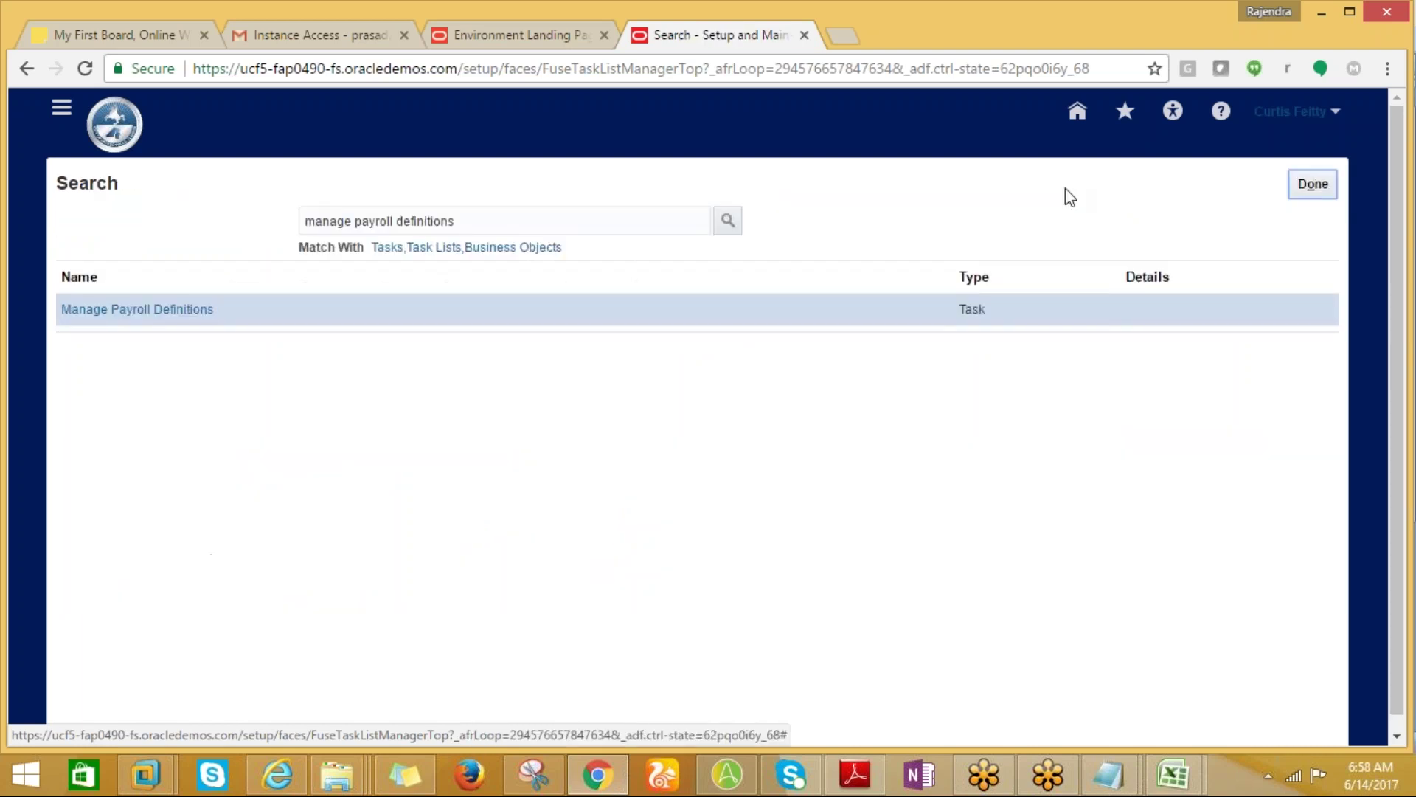
click(180, 323)
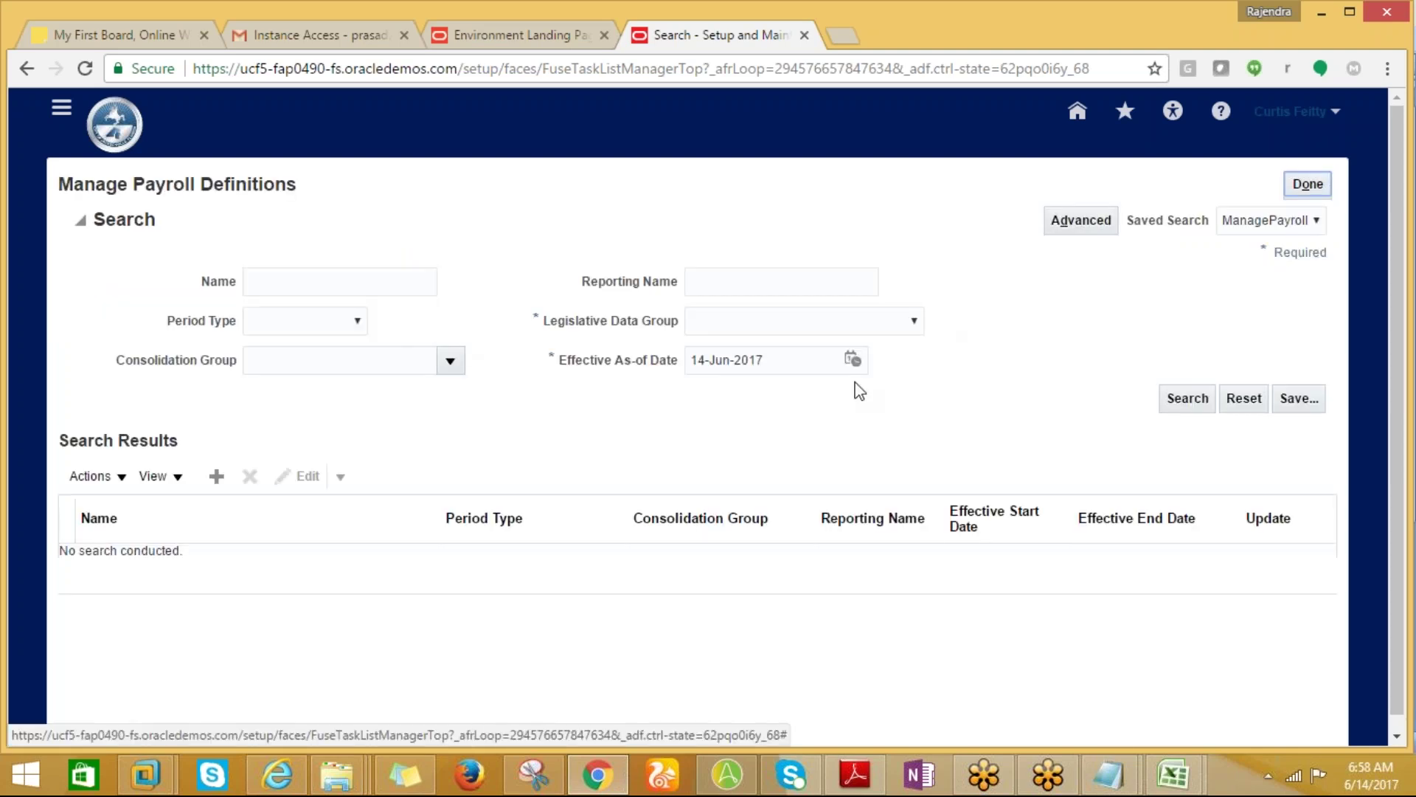
Create a new payroll definition for US Legislative Data Group and continue to Basic Details.
click(216, 475)
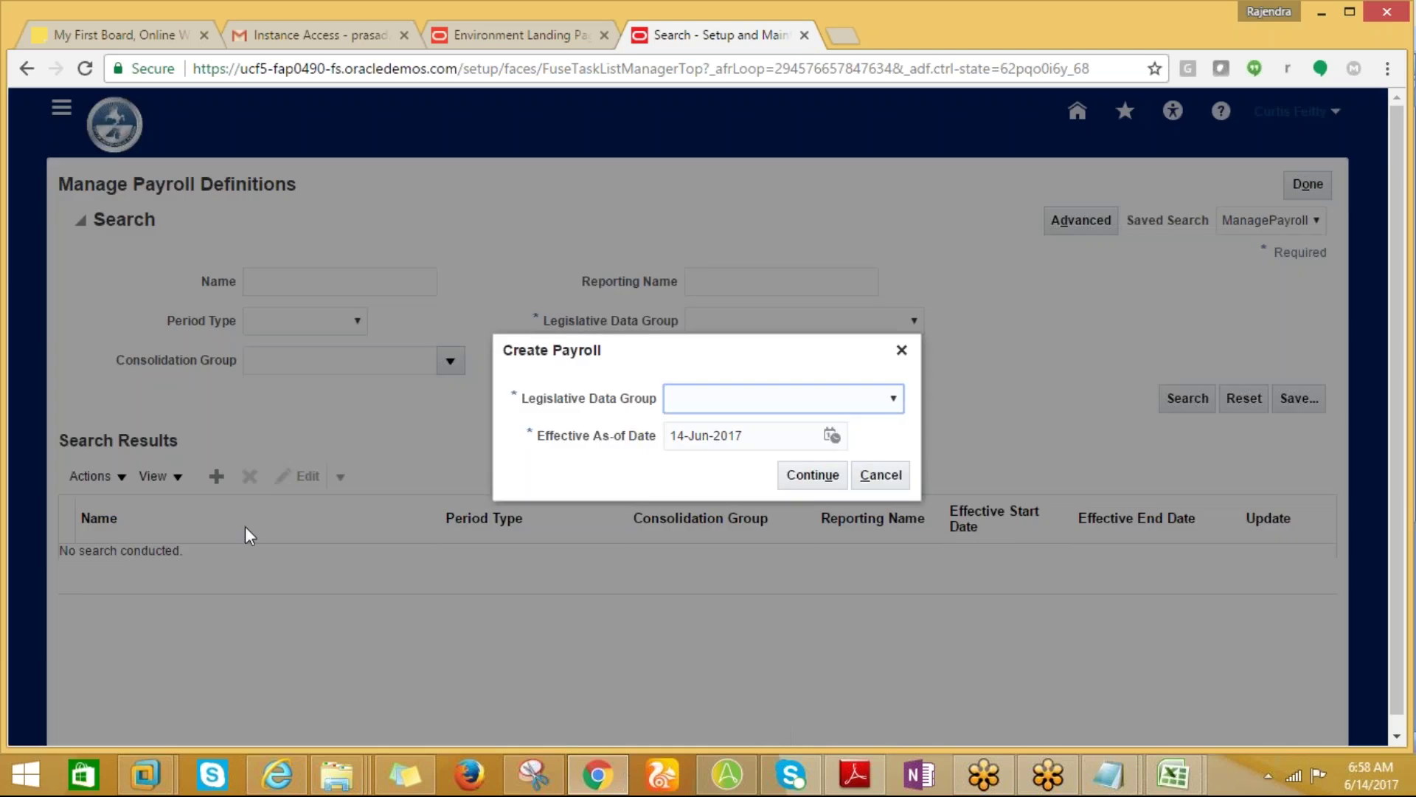
click(891, 399)
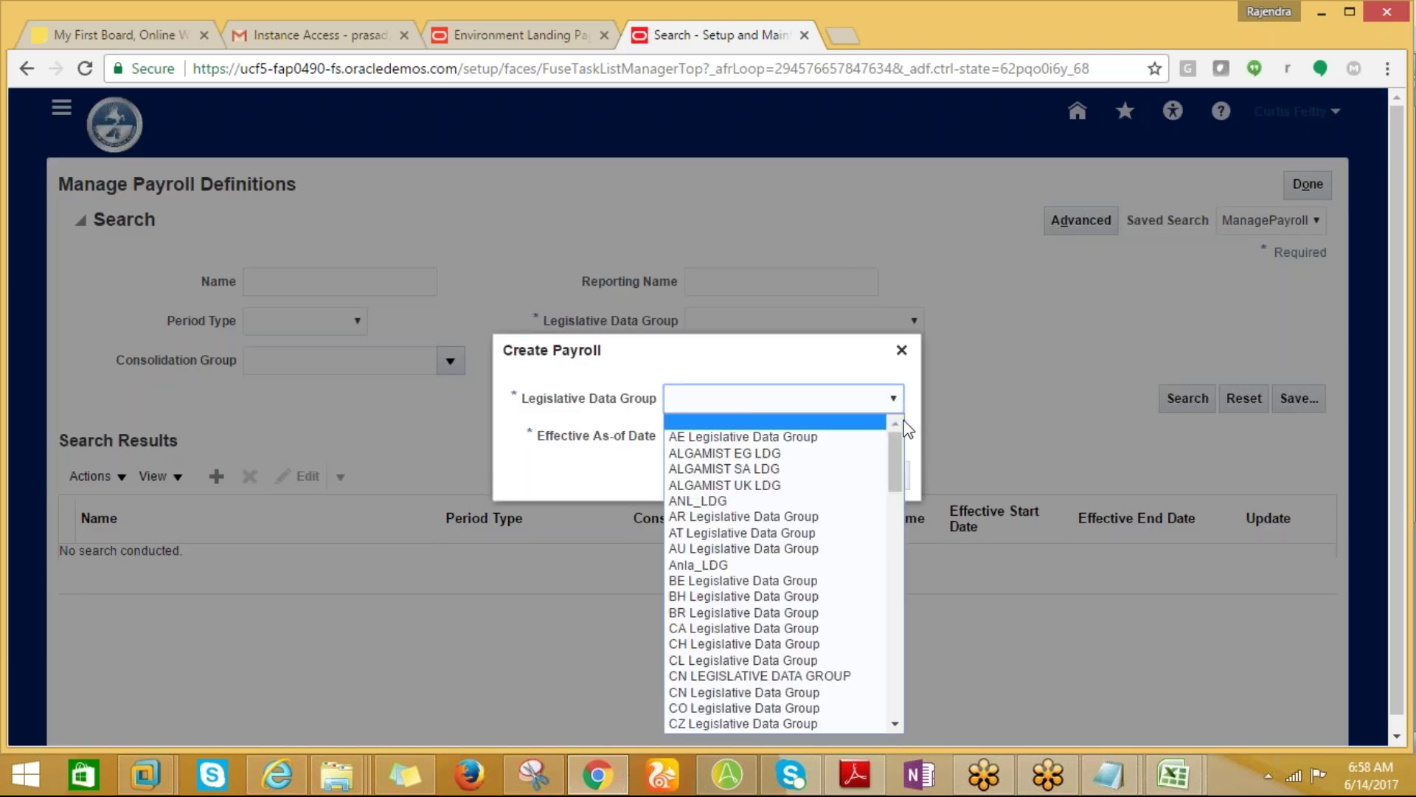
scroll(892, 492, down, 3)
drag(892, 493, 893, 686)
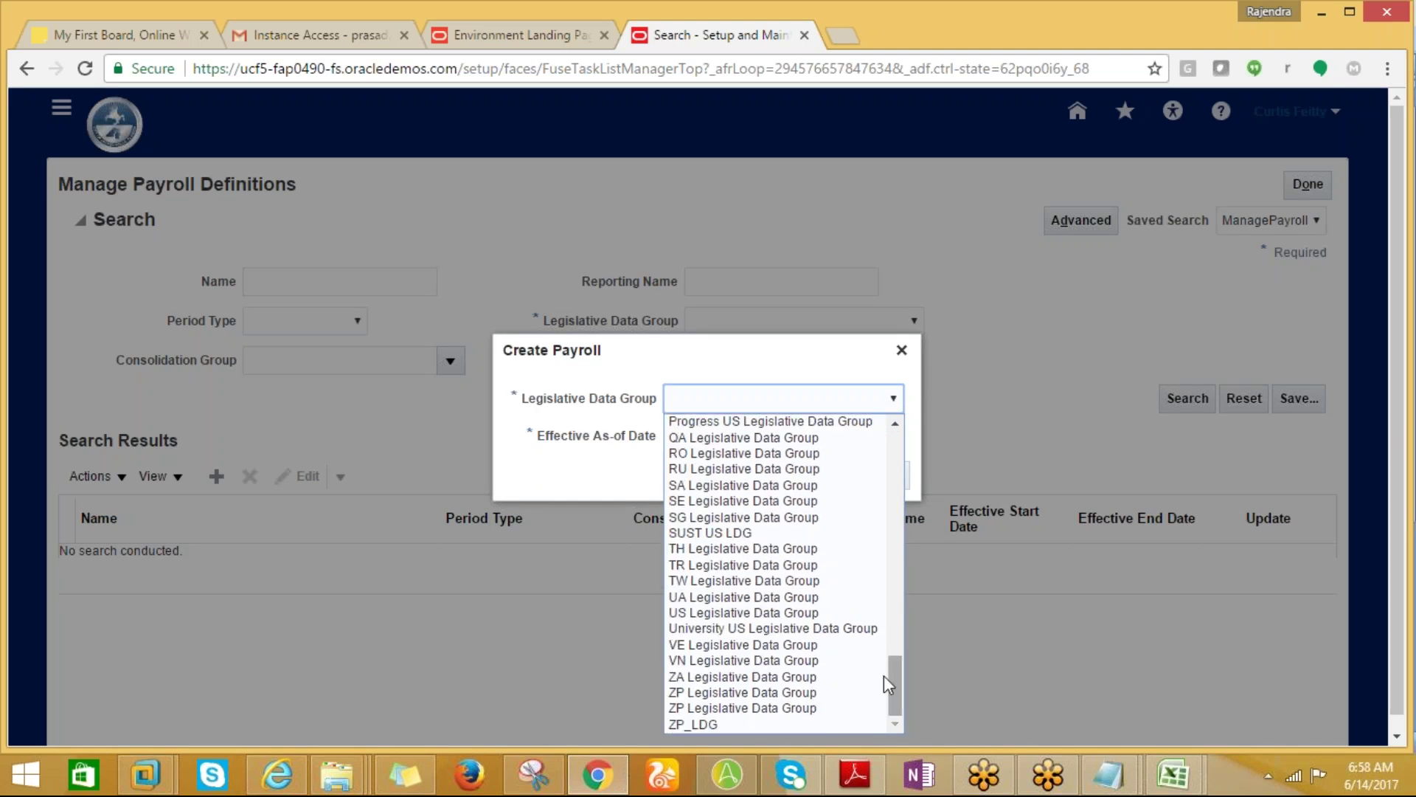
click(782, 613)
click(810, 476)
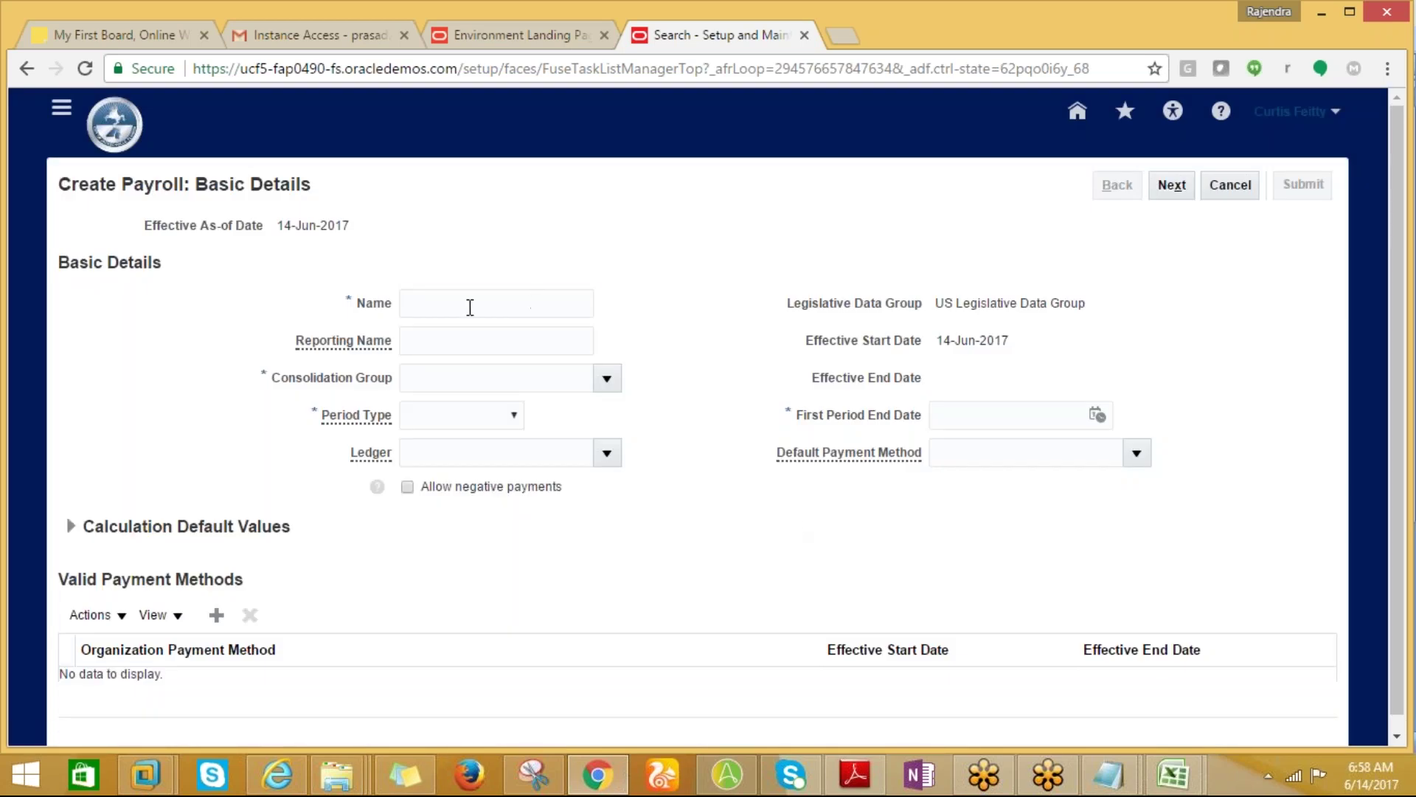
click(470, 307)
Name the payroll ANL_PAYROLL and use the same value as its reporting name.
text(ANL)
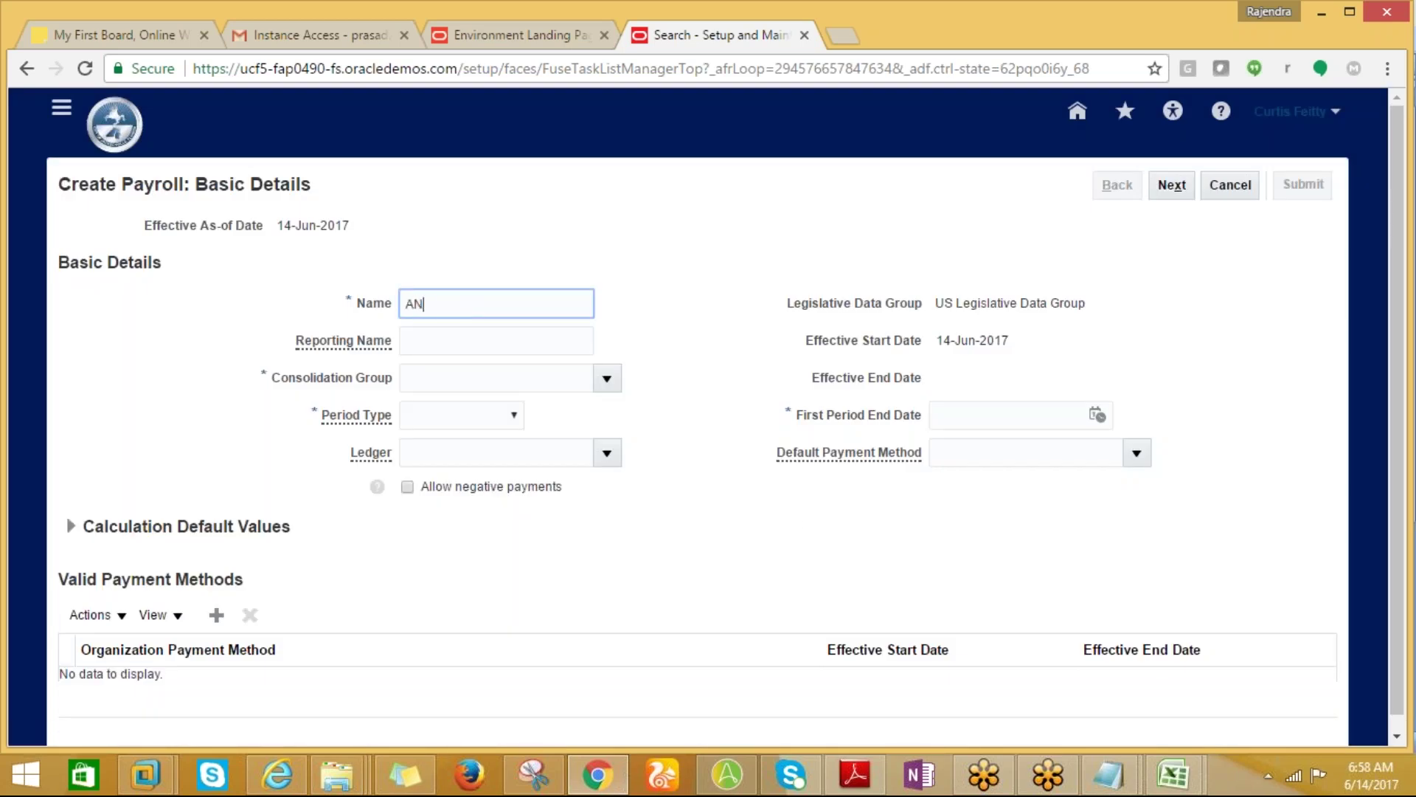
text(_PAYROLL)
key(Tab)
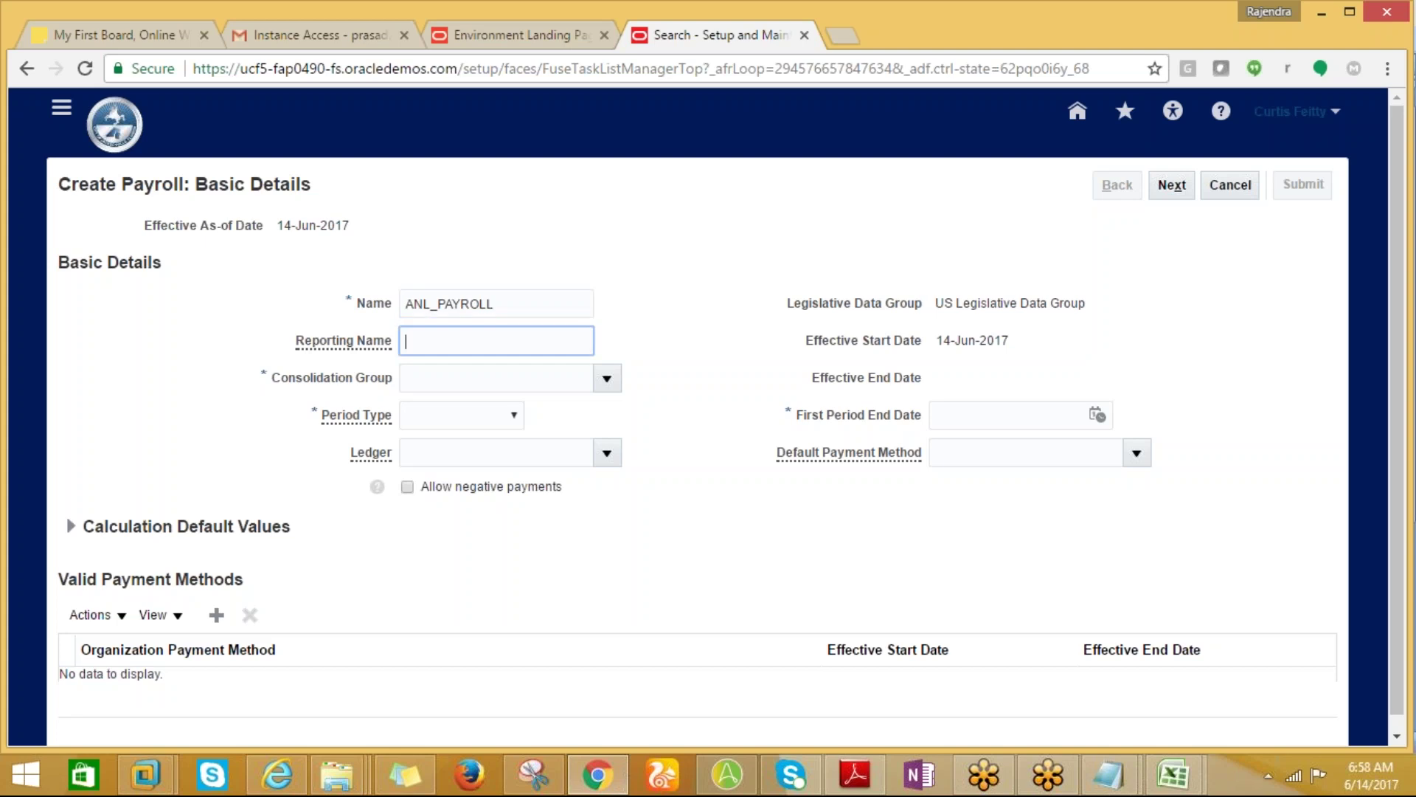
double_click(490, 304)
key(ctrl+c)
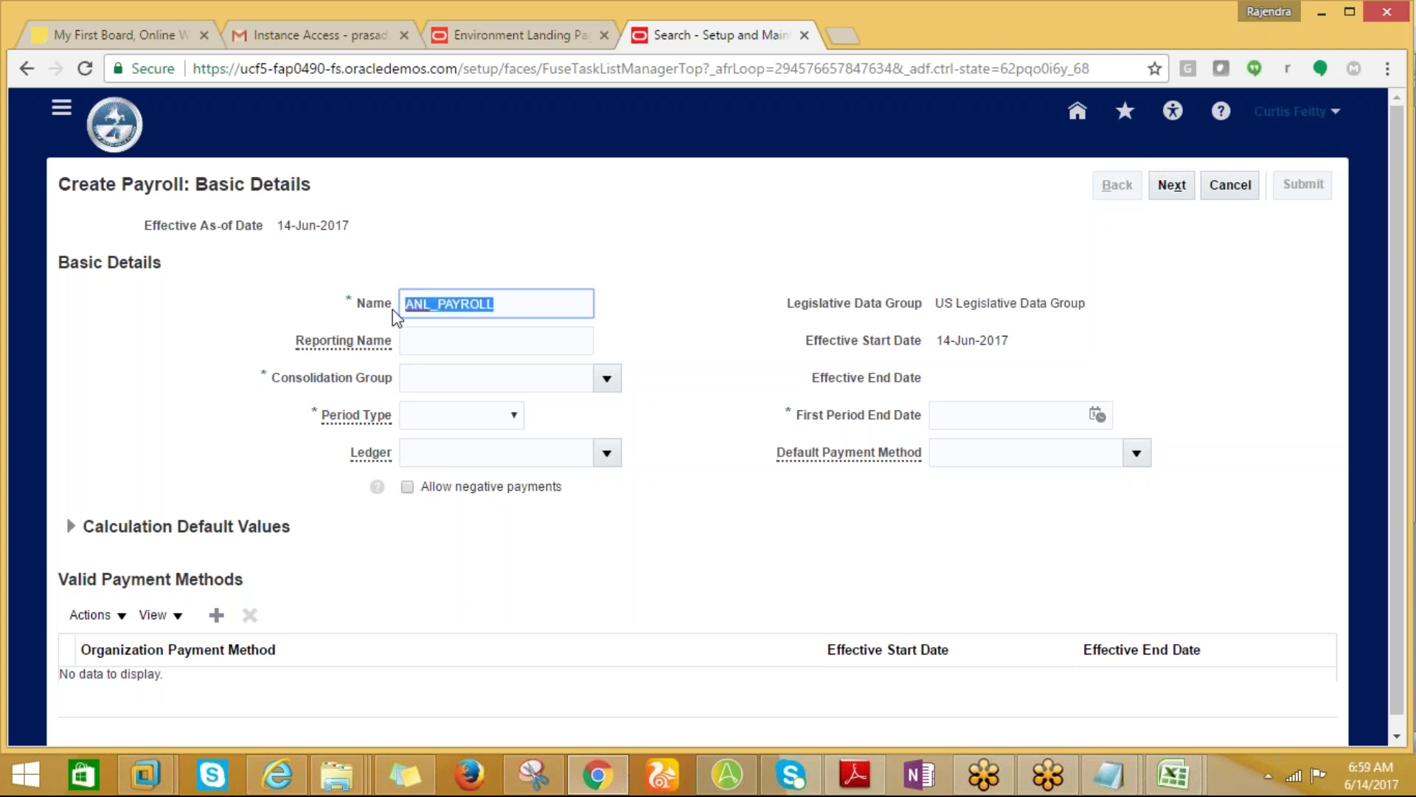
click(436, 342)
key(ctrl+v)
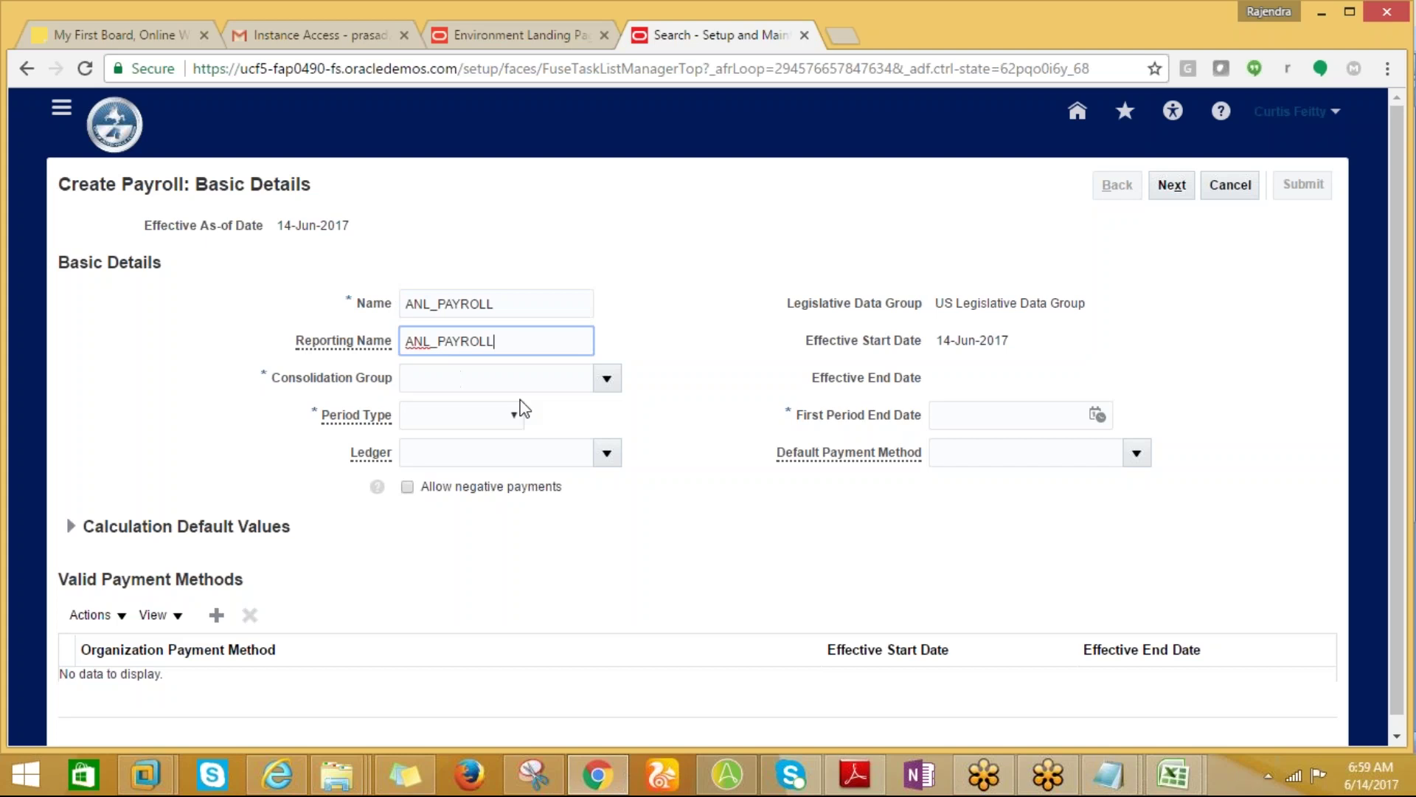
Set the consolidation group to US Corp and the period type to Biweekly.
click(607, 380)
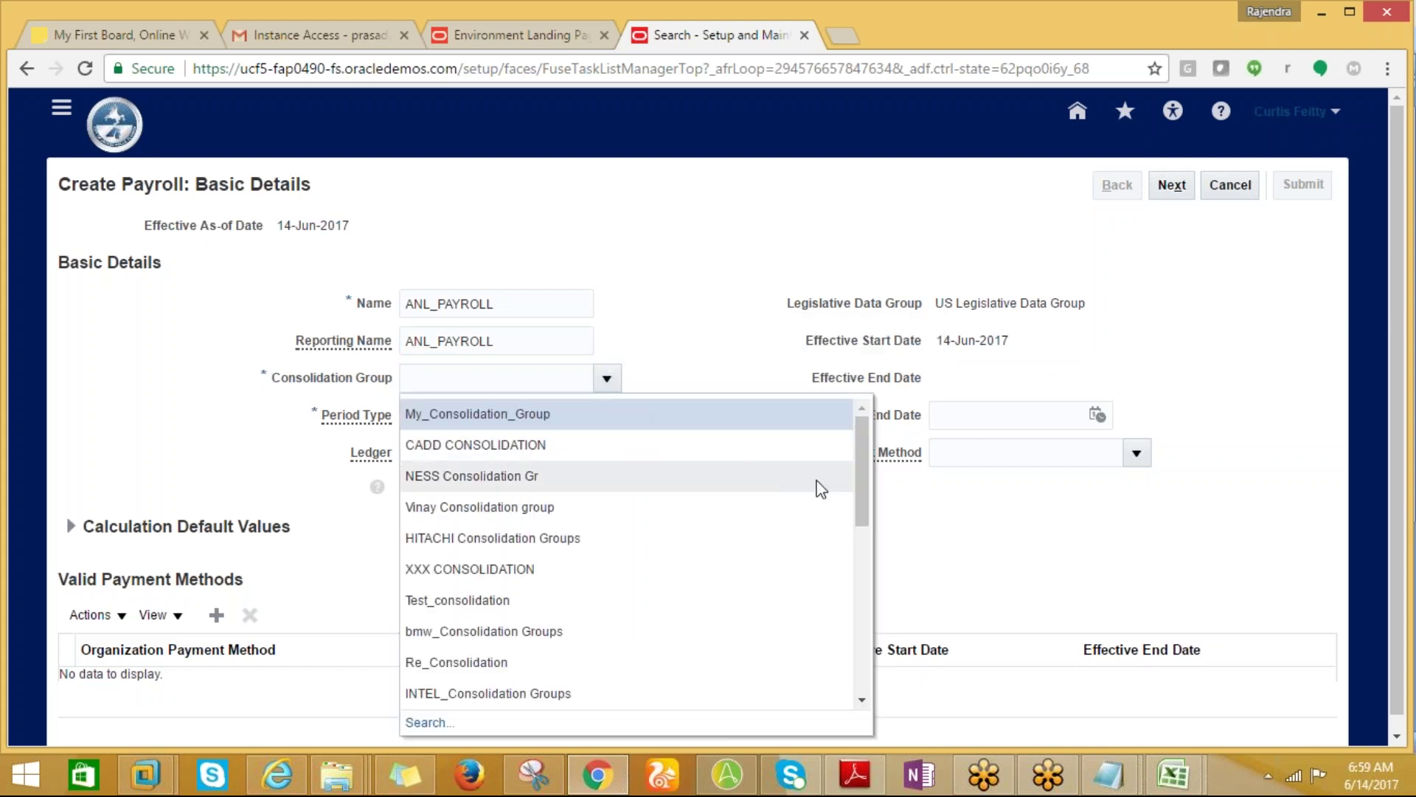
scroll(861, 475, down, 3)
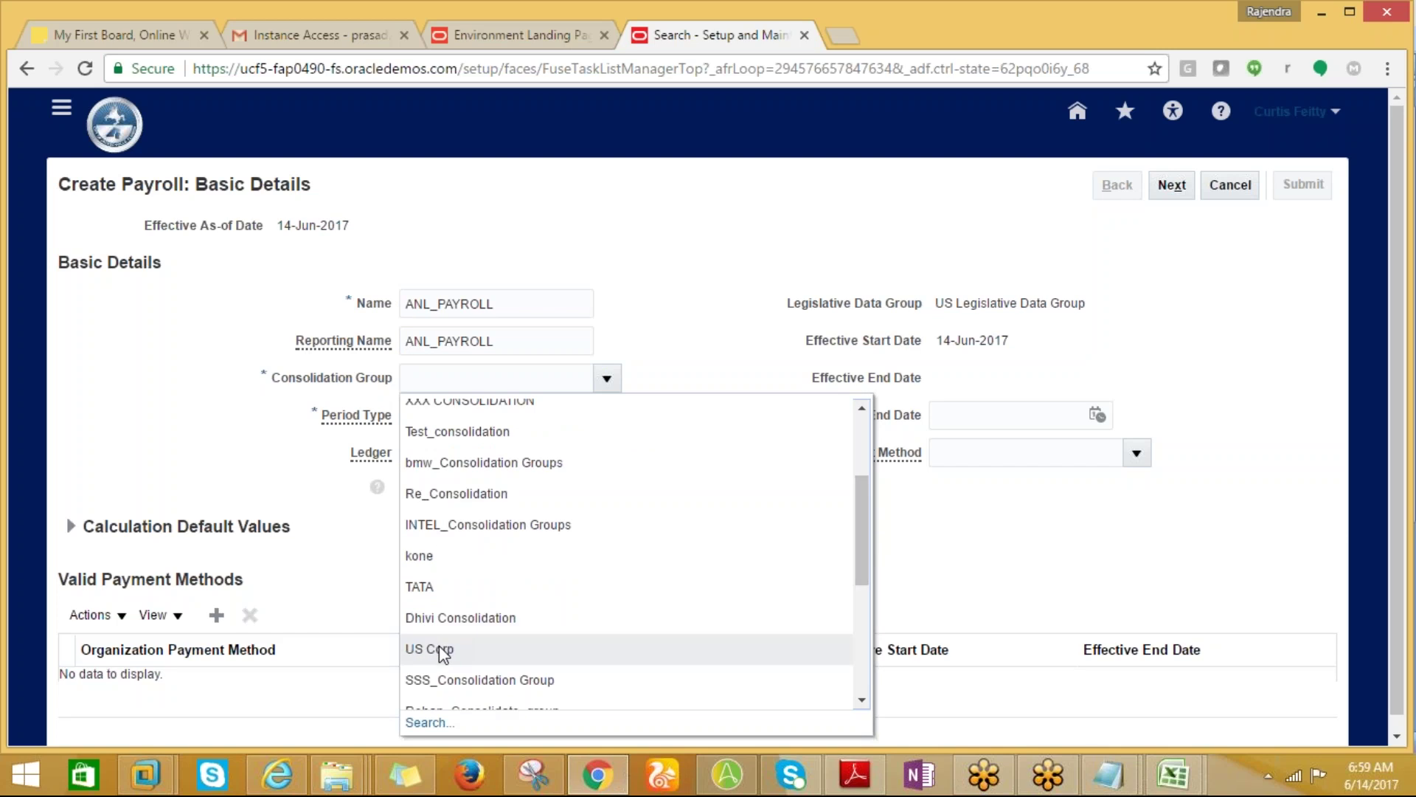
click(441, 648)
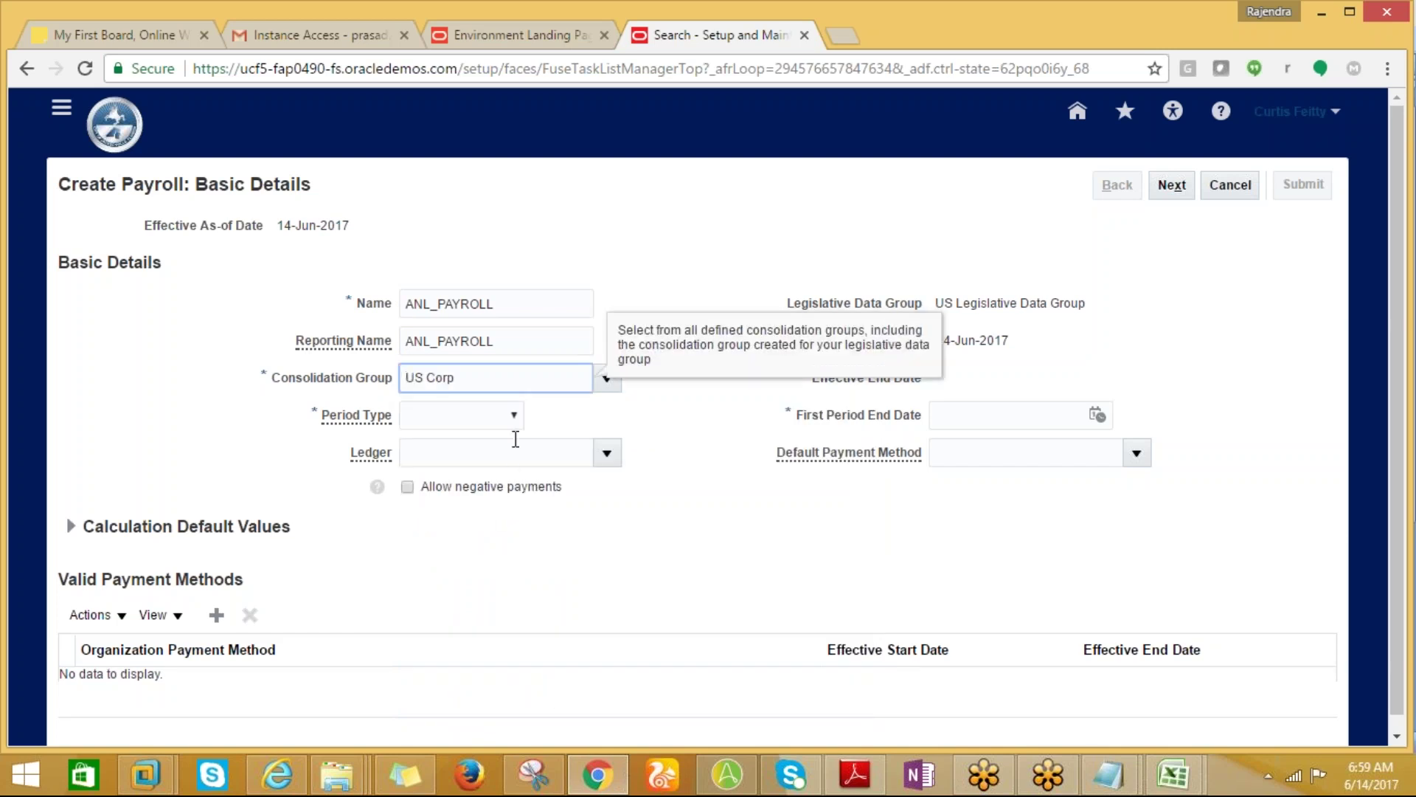
click(515, 417)
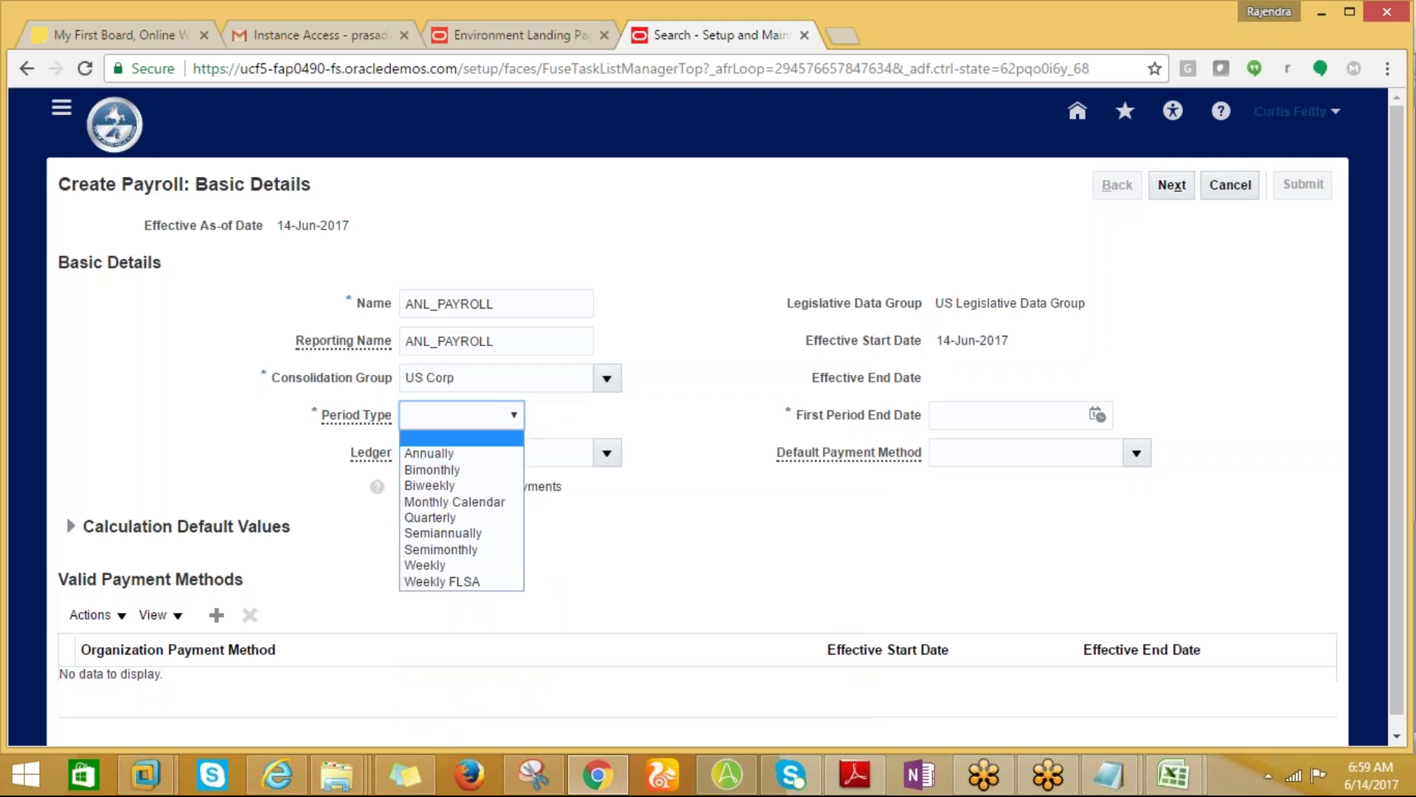
click(1166, 16)
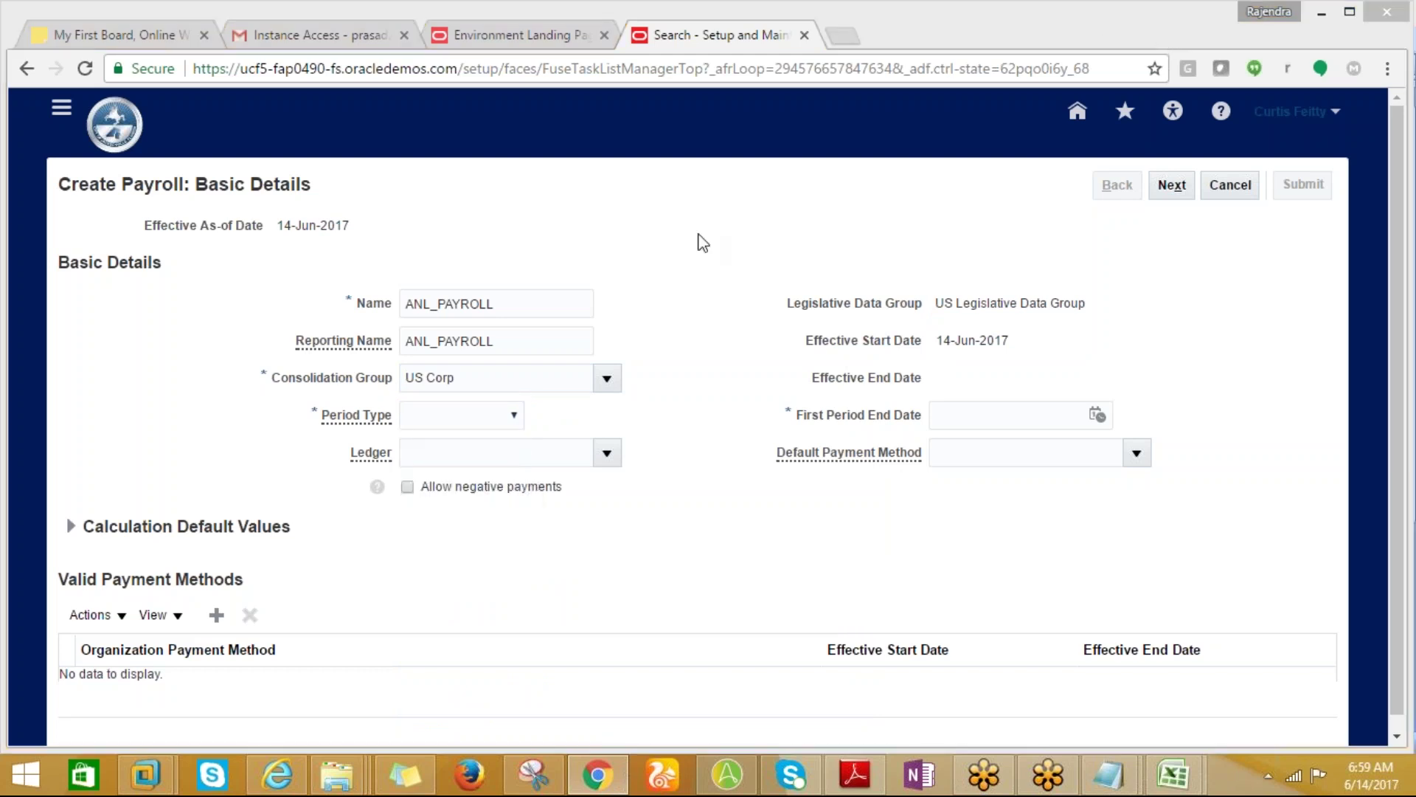
click(511, 416)
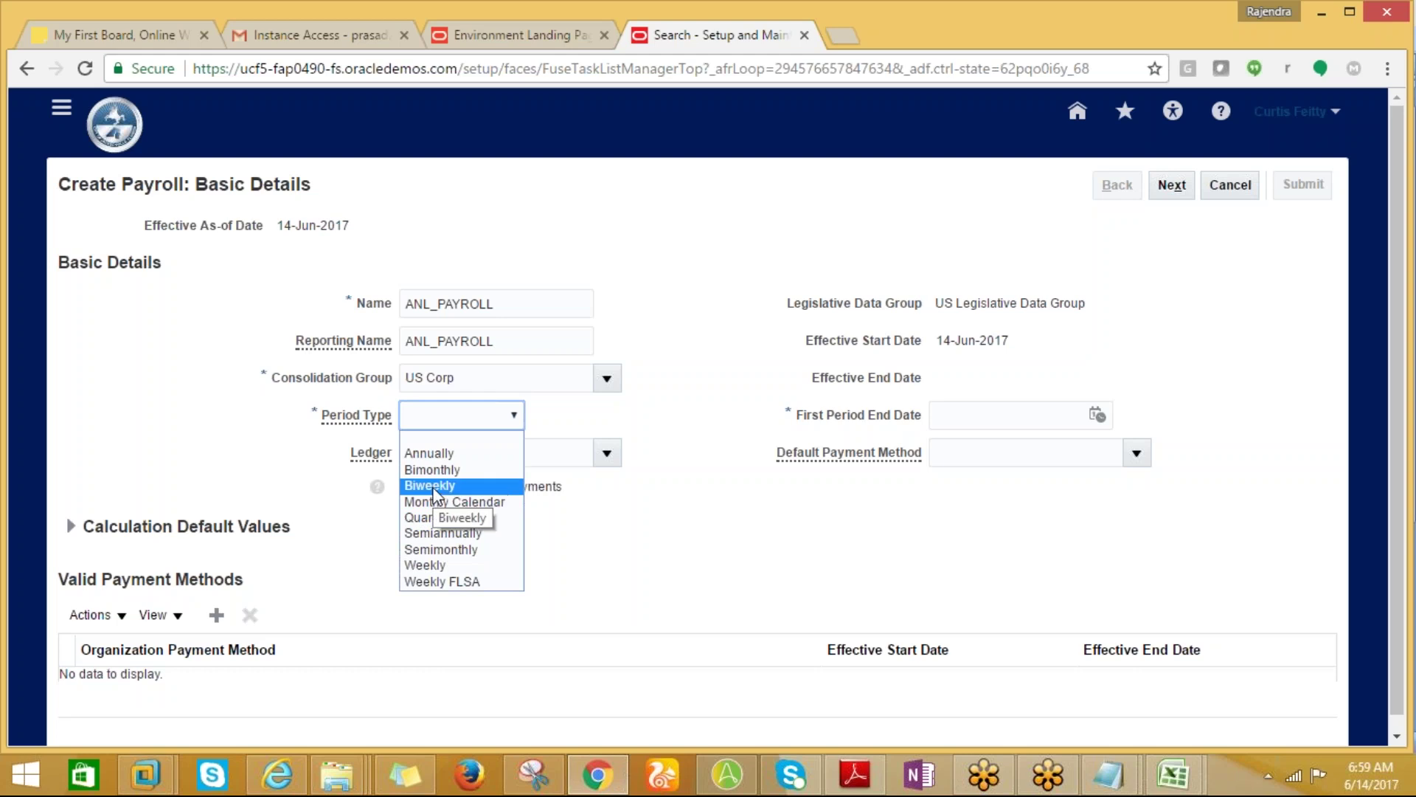
click(440, 487)
click(602, 458)
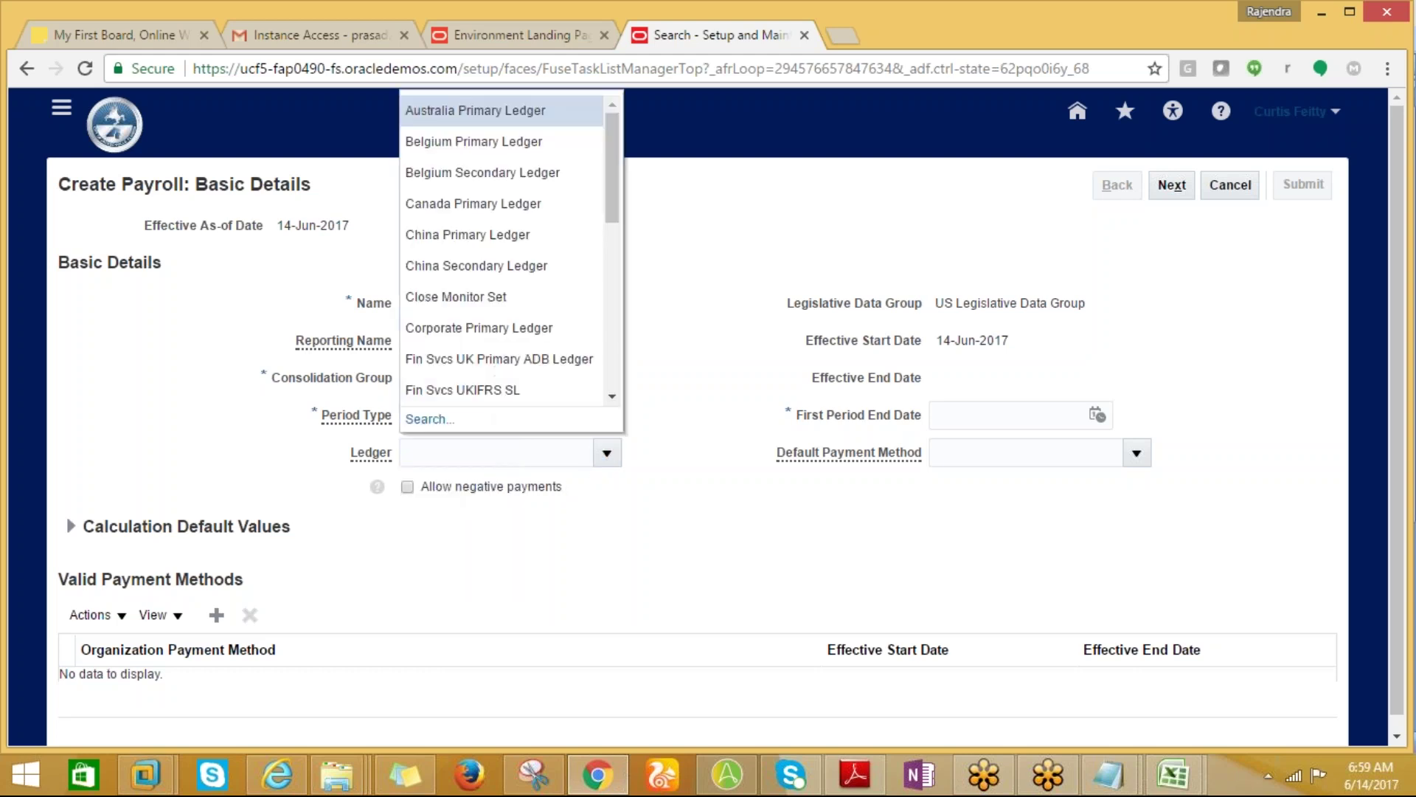
Search ledgers matching US% and set the payroll's ledger to US Primary Ledger.
click(605, 454)
click(617, 460)
click(435, 420)
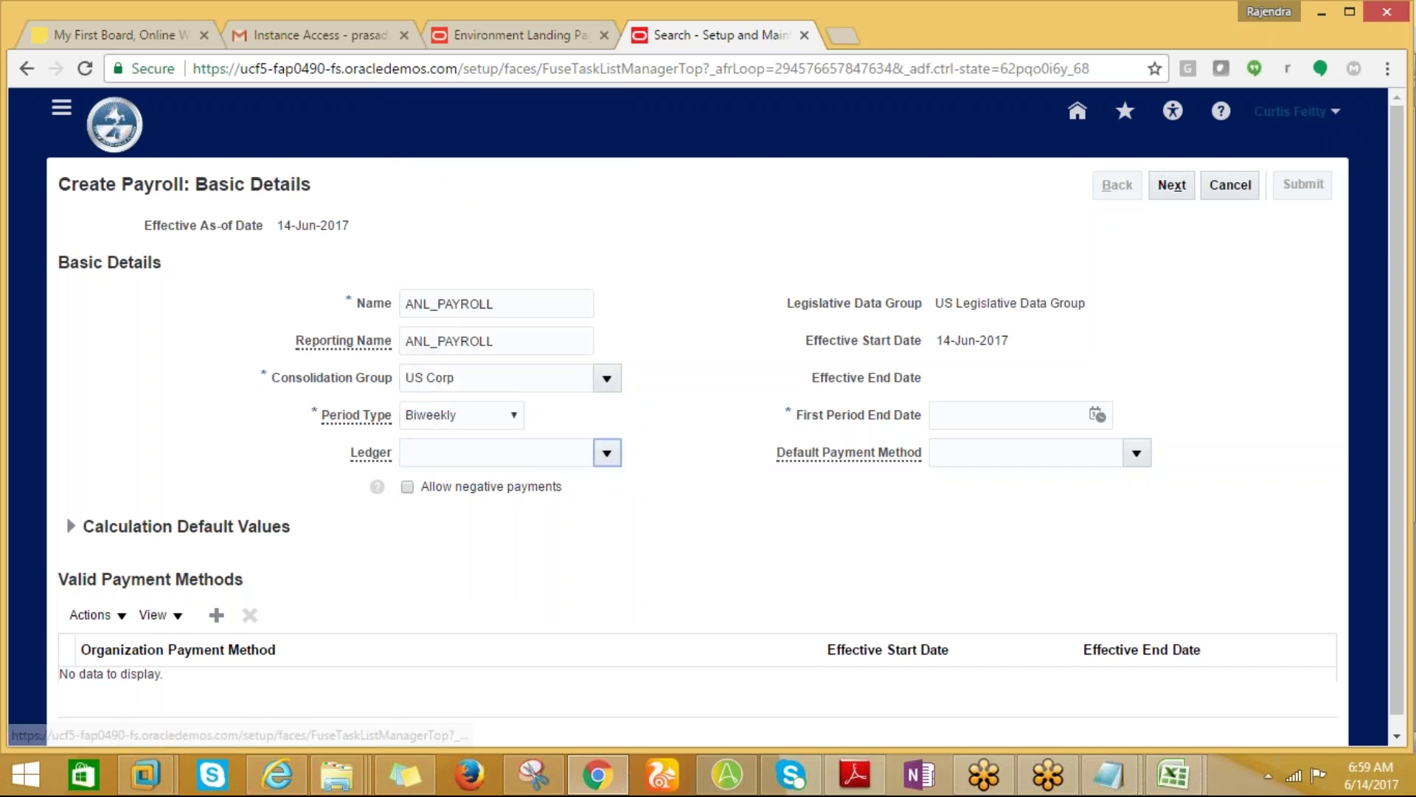
text(US%)
click(815, 441)
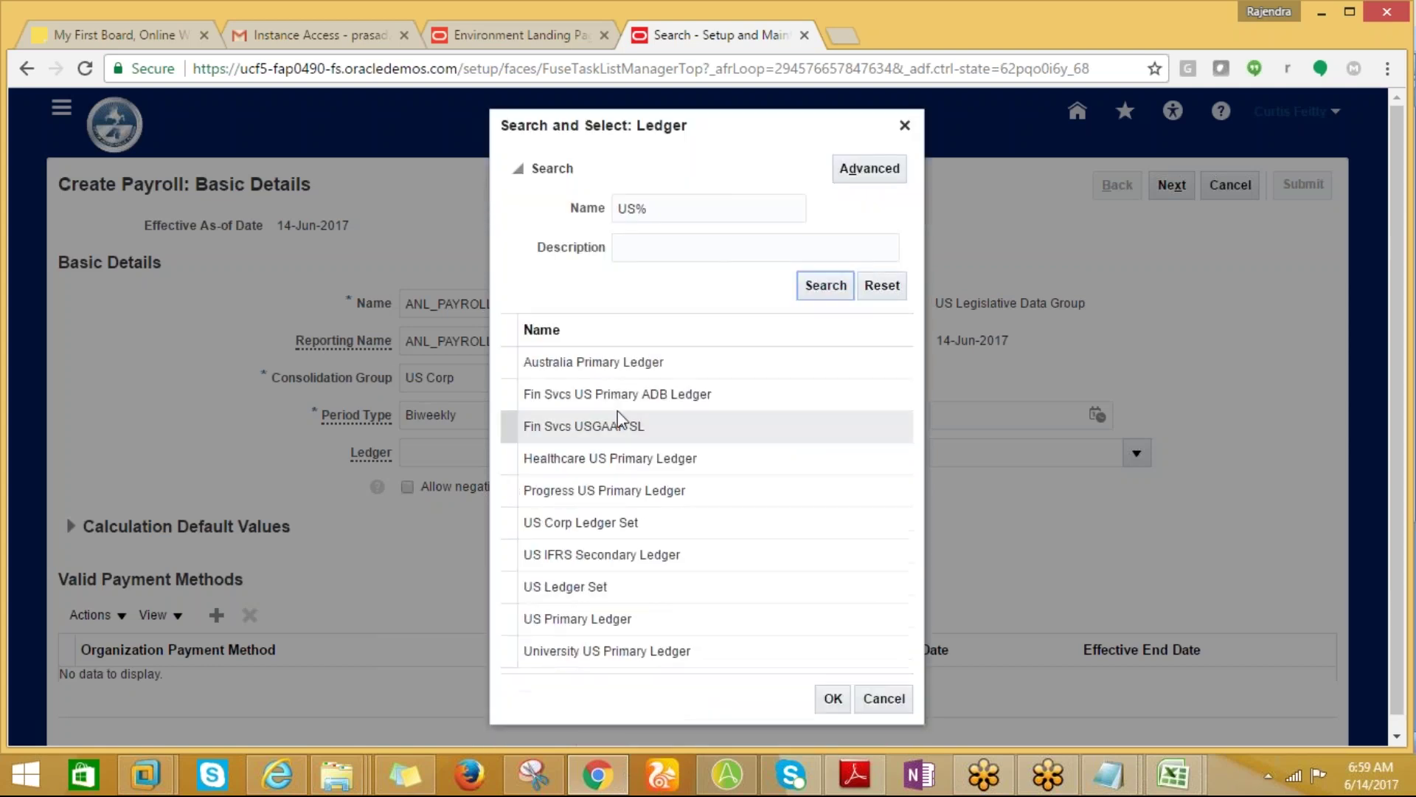
click(568, 611)
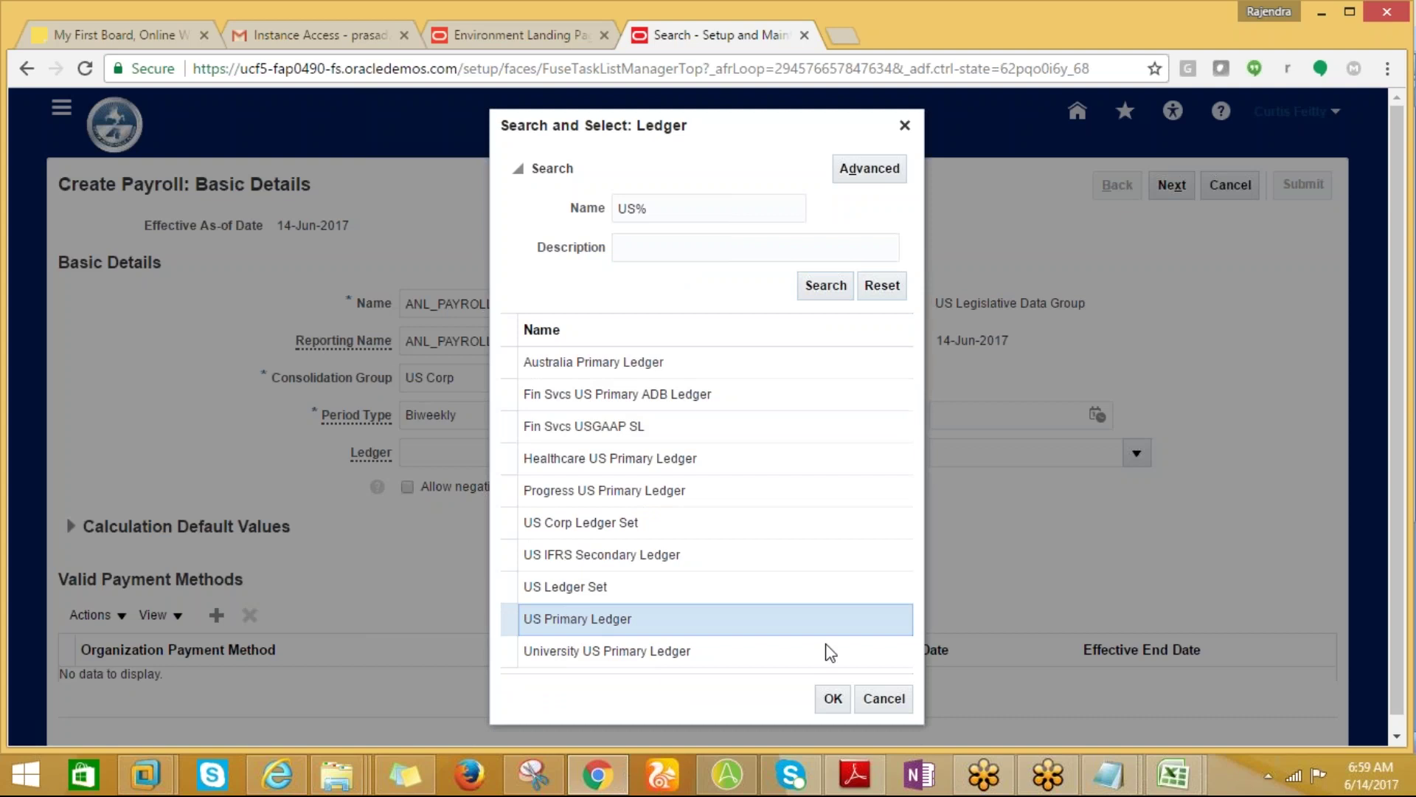
click(834, 700)
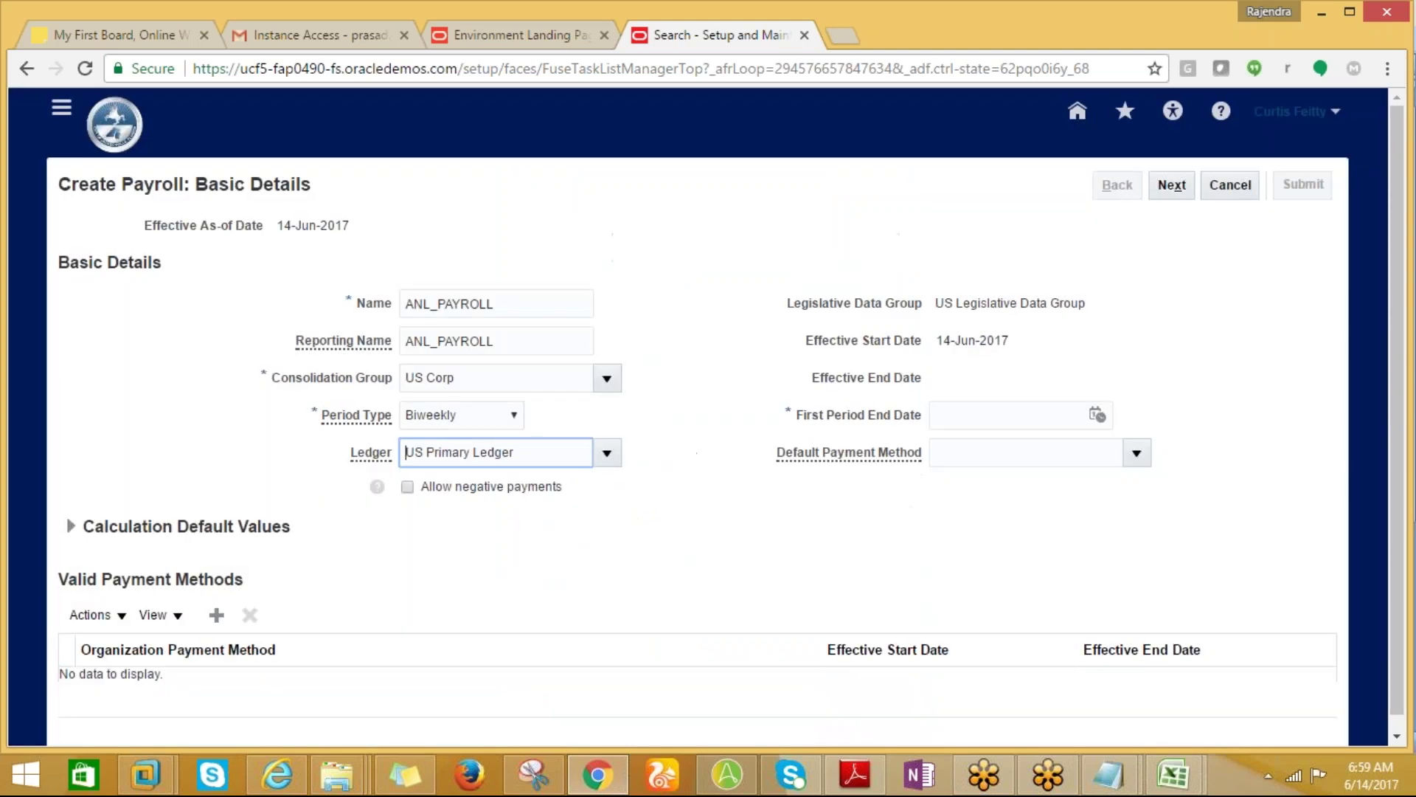
click(1098, 415)
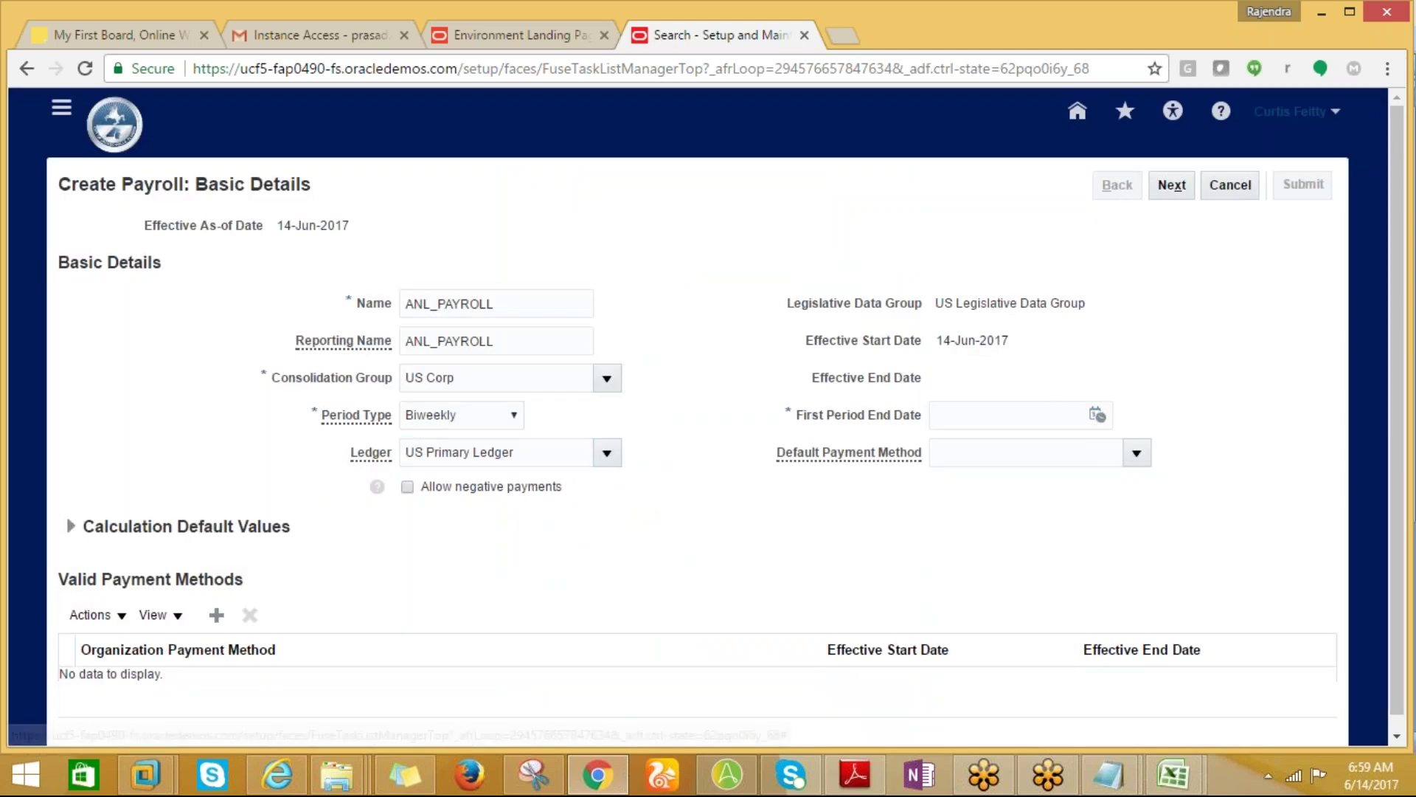
Enter the first period end date as 31-JAN-2017, correcting the rejected 01/31/2017 format.
click(959, 417)
text(01)
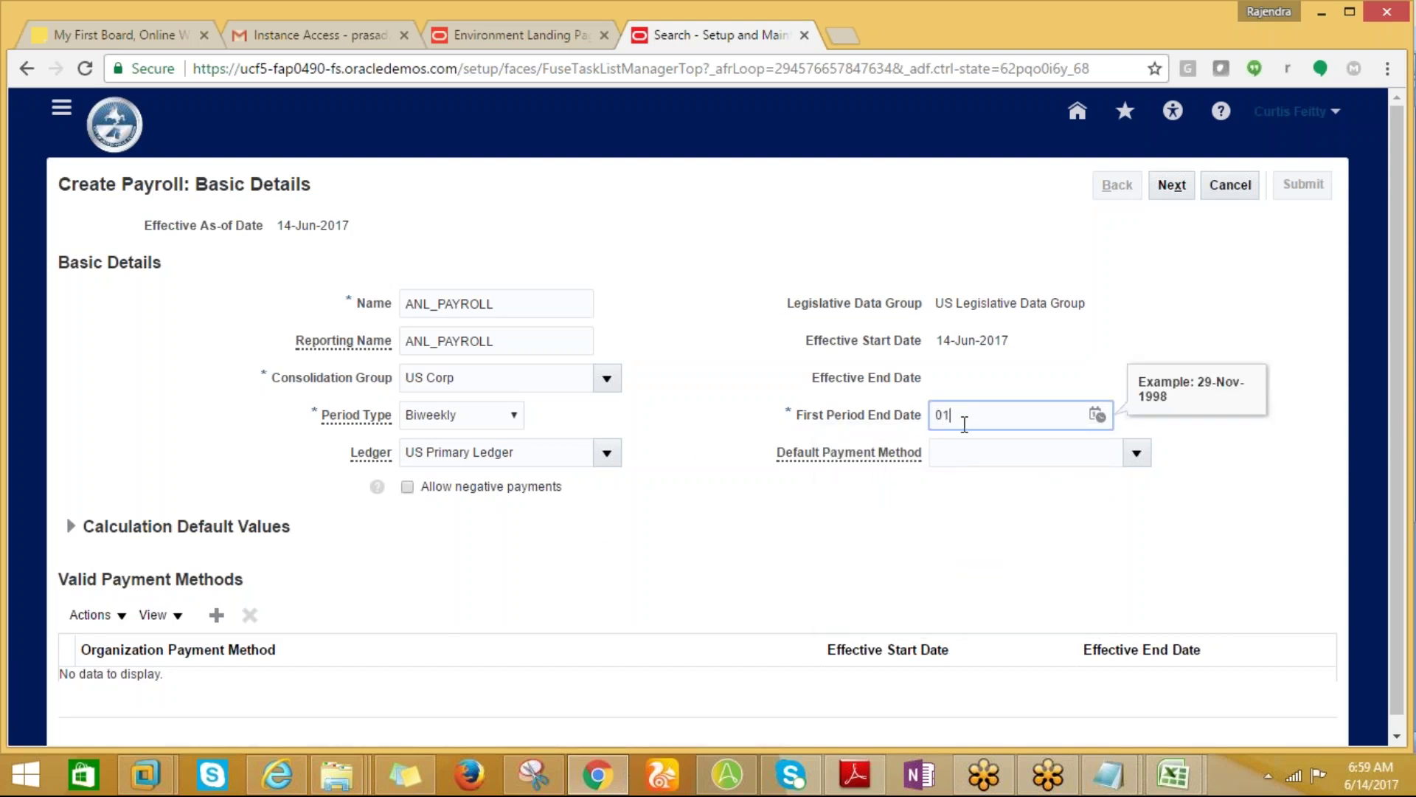
text(/31/2017)
key(Tab)
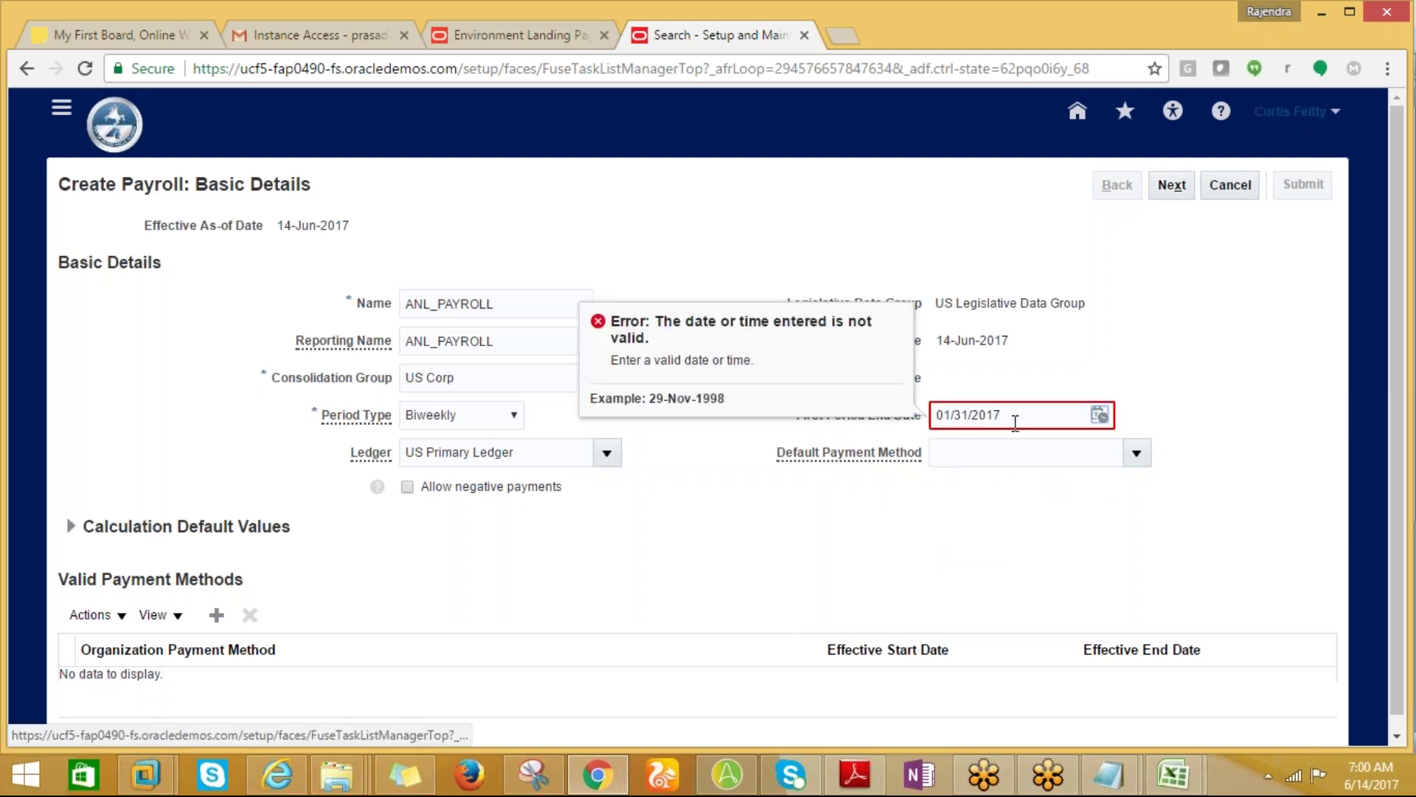
drag(1009, 411, 934, 413)
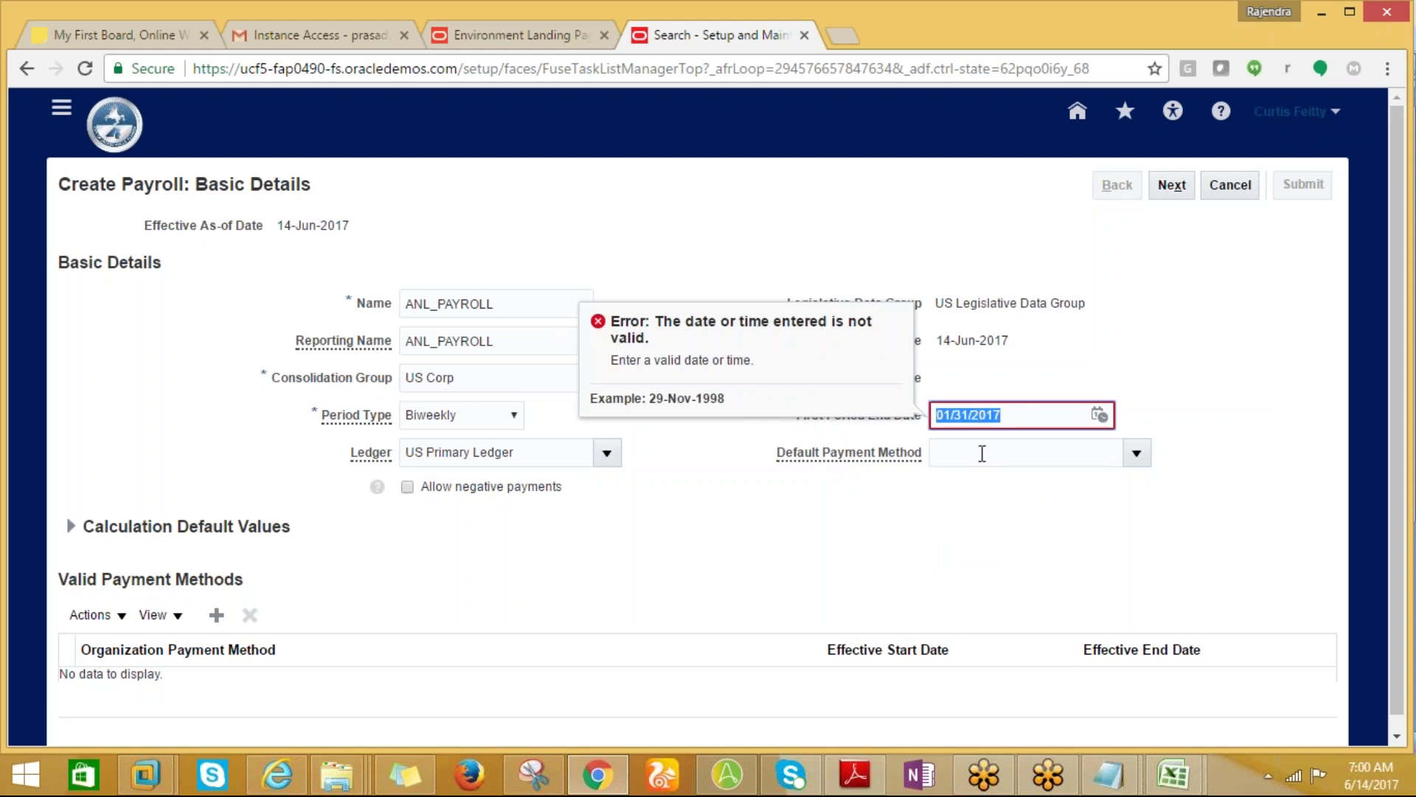
text(31-JAN-2017)
key(Tab)
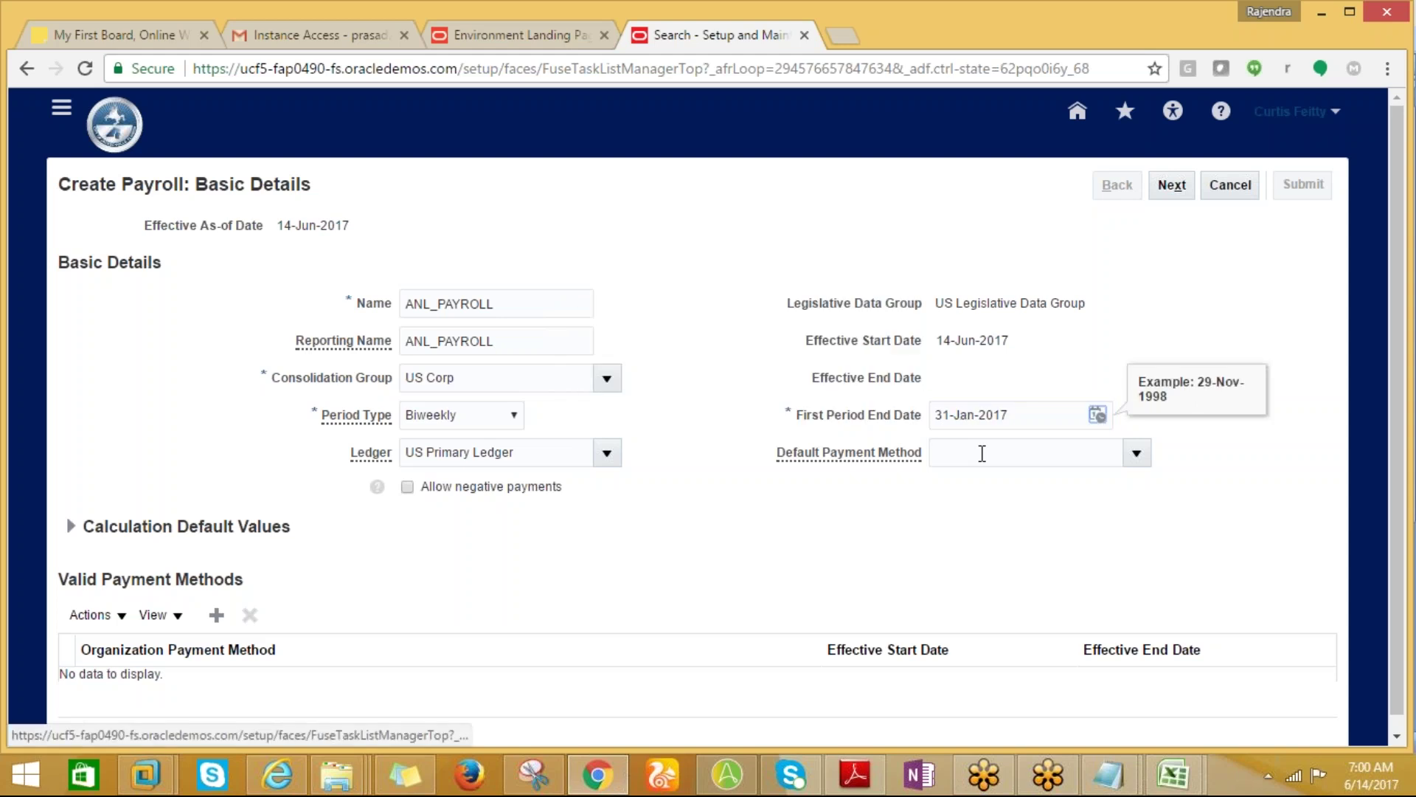
Try advancing past Basic Details and dismiss the first period end date error.
click(981, 453)
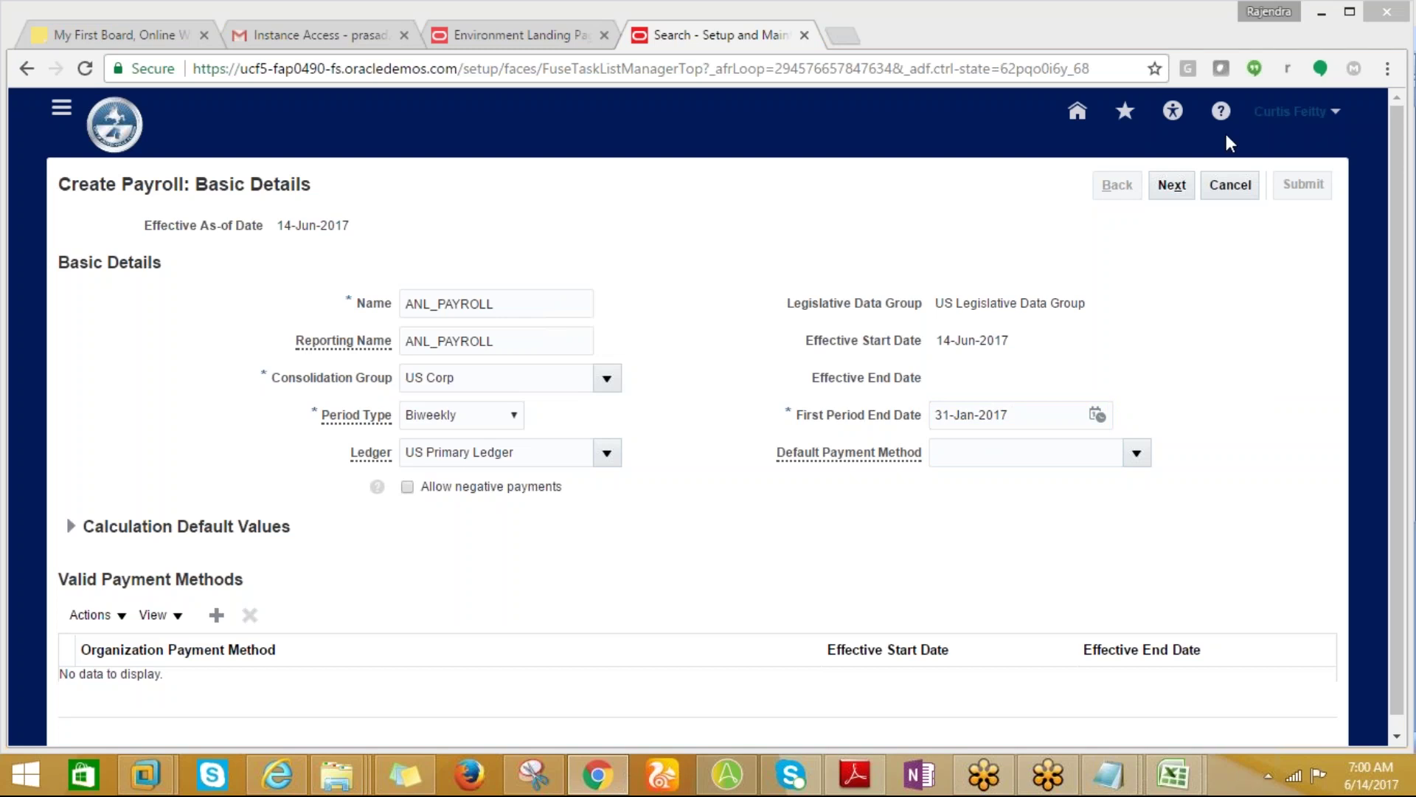
click(1393, 423)
scroll(1271, 452, down, 1)
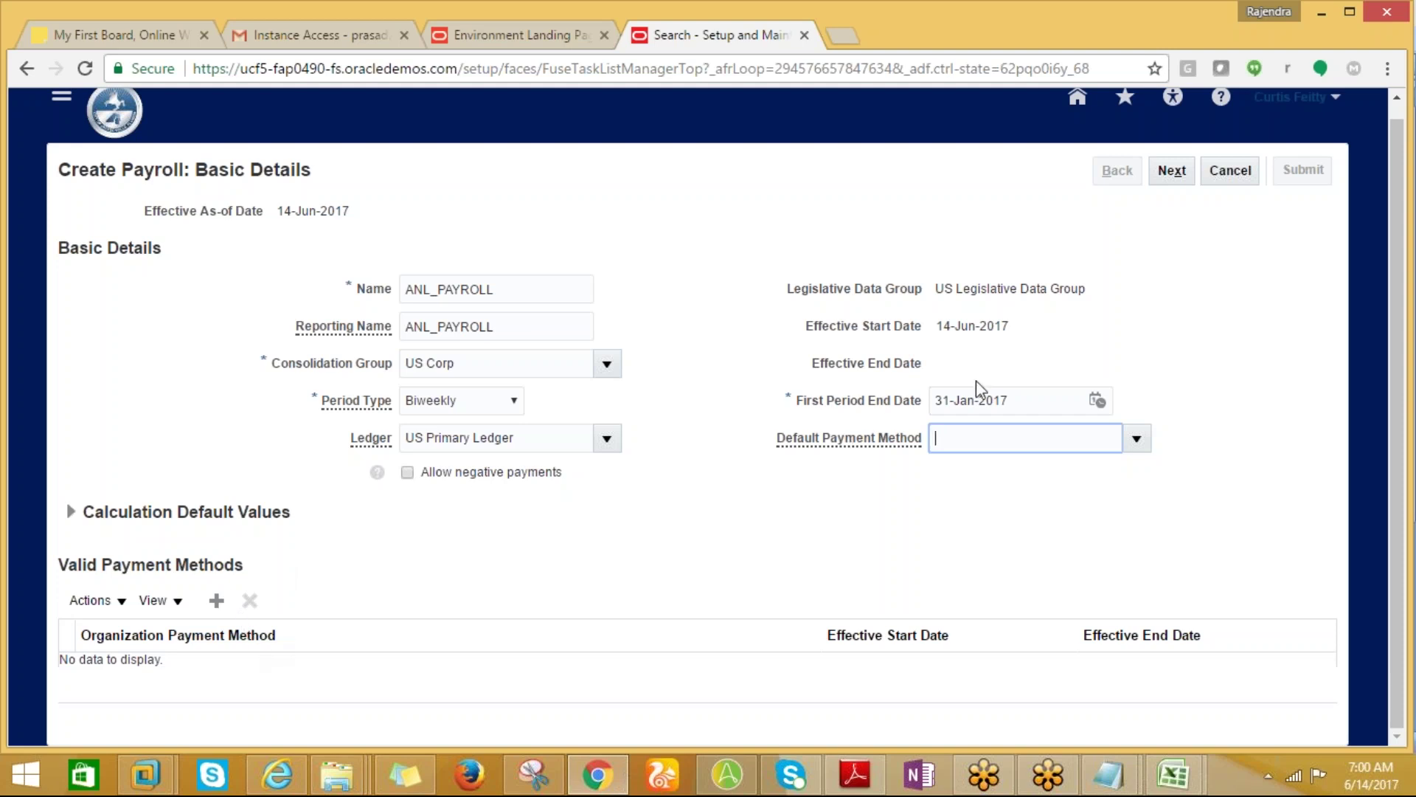
click(1167, 180)
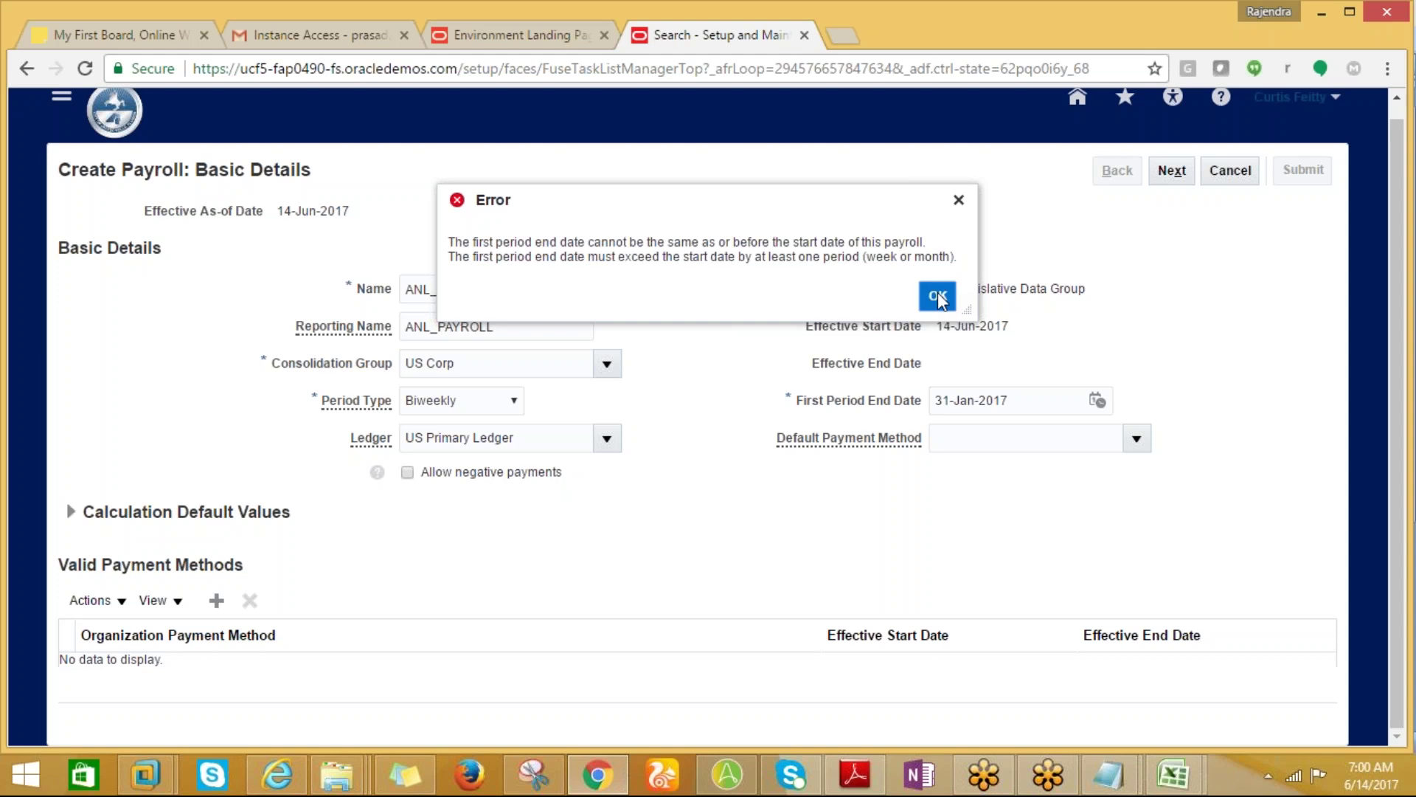
click(937, 295)
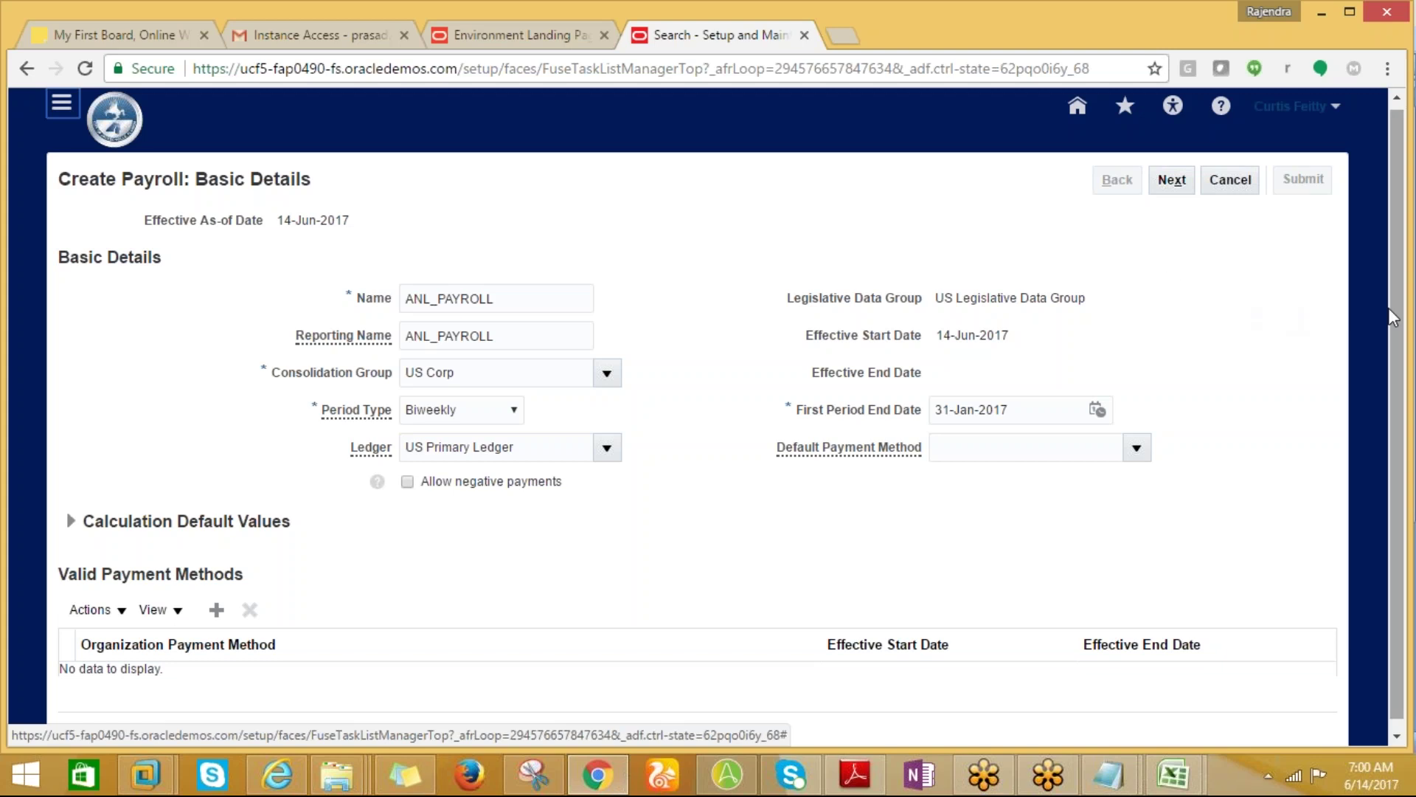
Change the first period end date to 30-JUN-2017 and continue to the payroll offsets step.
scroll(1155, 397, down, 1)
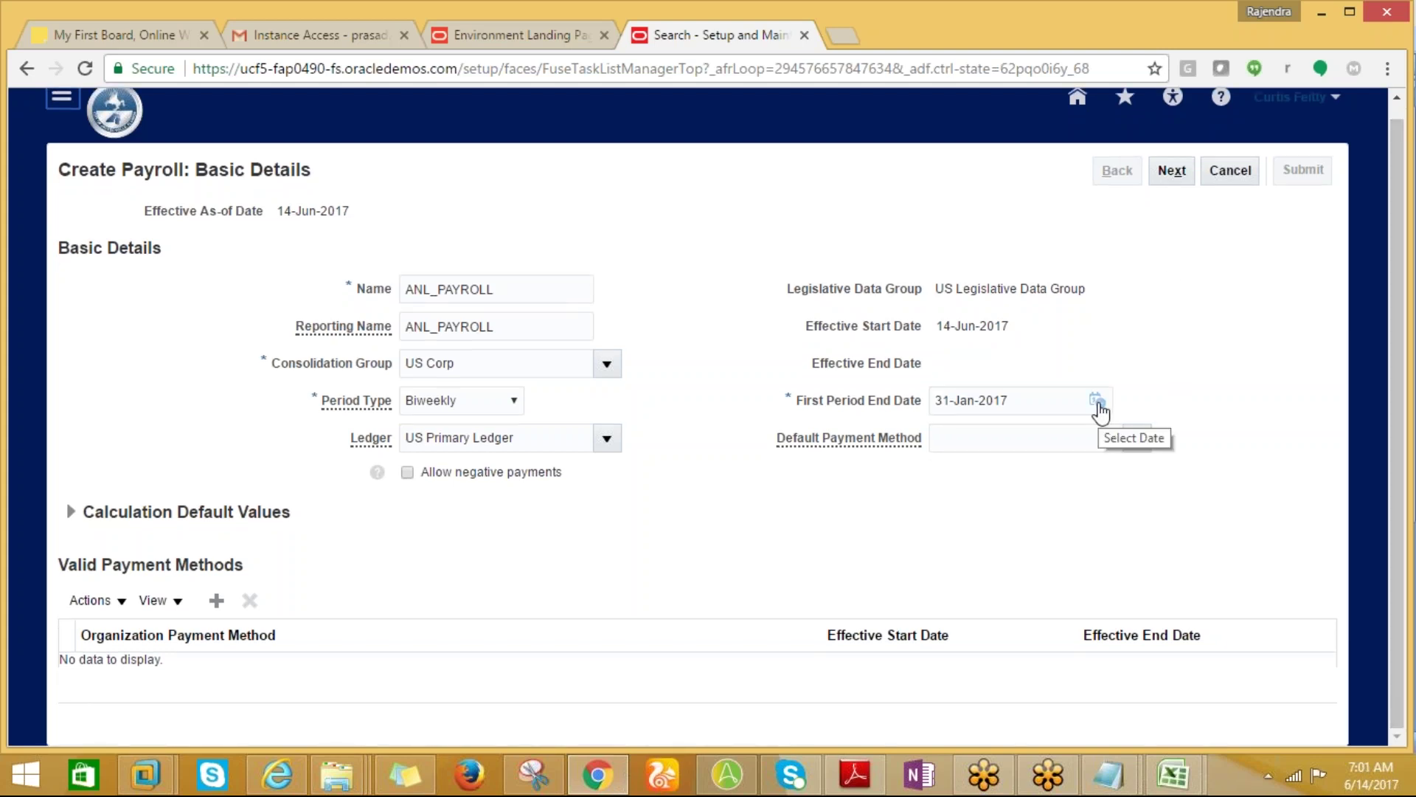
click(1025, 402)
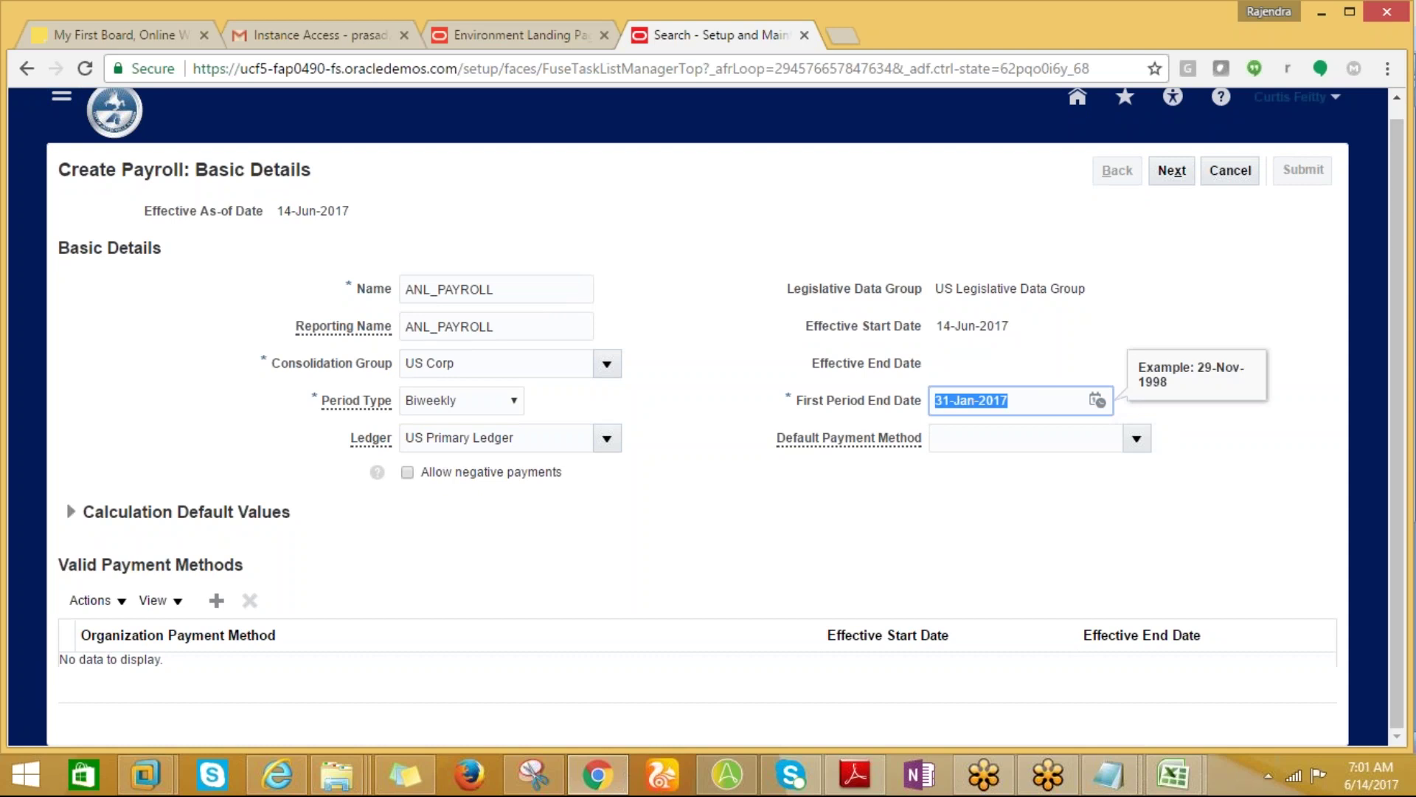
text(30-Jun)
key(BackSpace)
key(BackSpace)
key(BackSpace)
key(BackSpace)
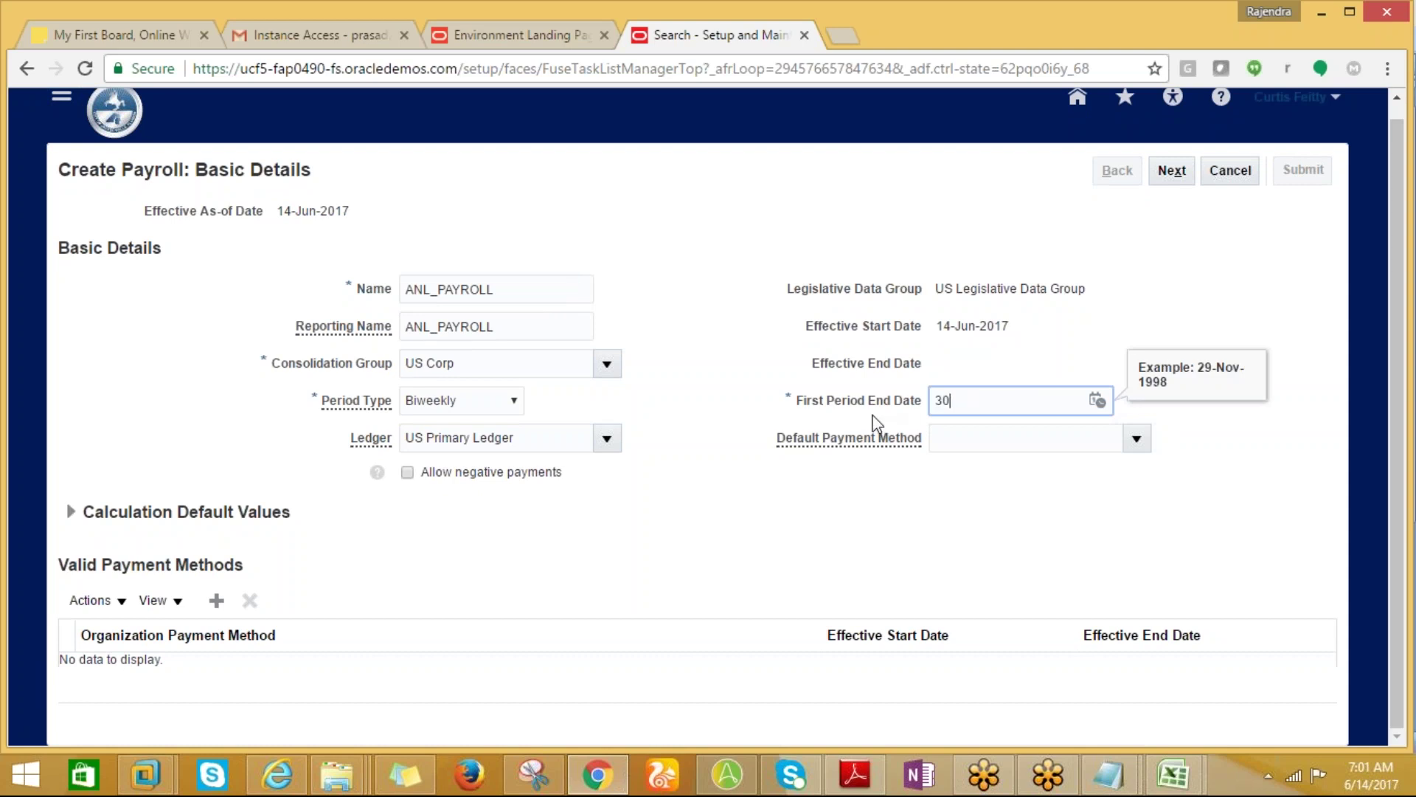
text(-JUN-2017)
key(Tab)
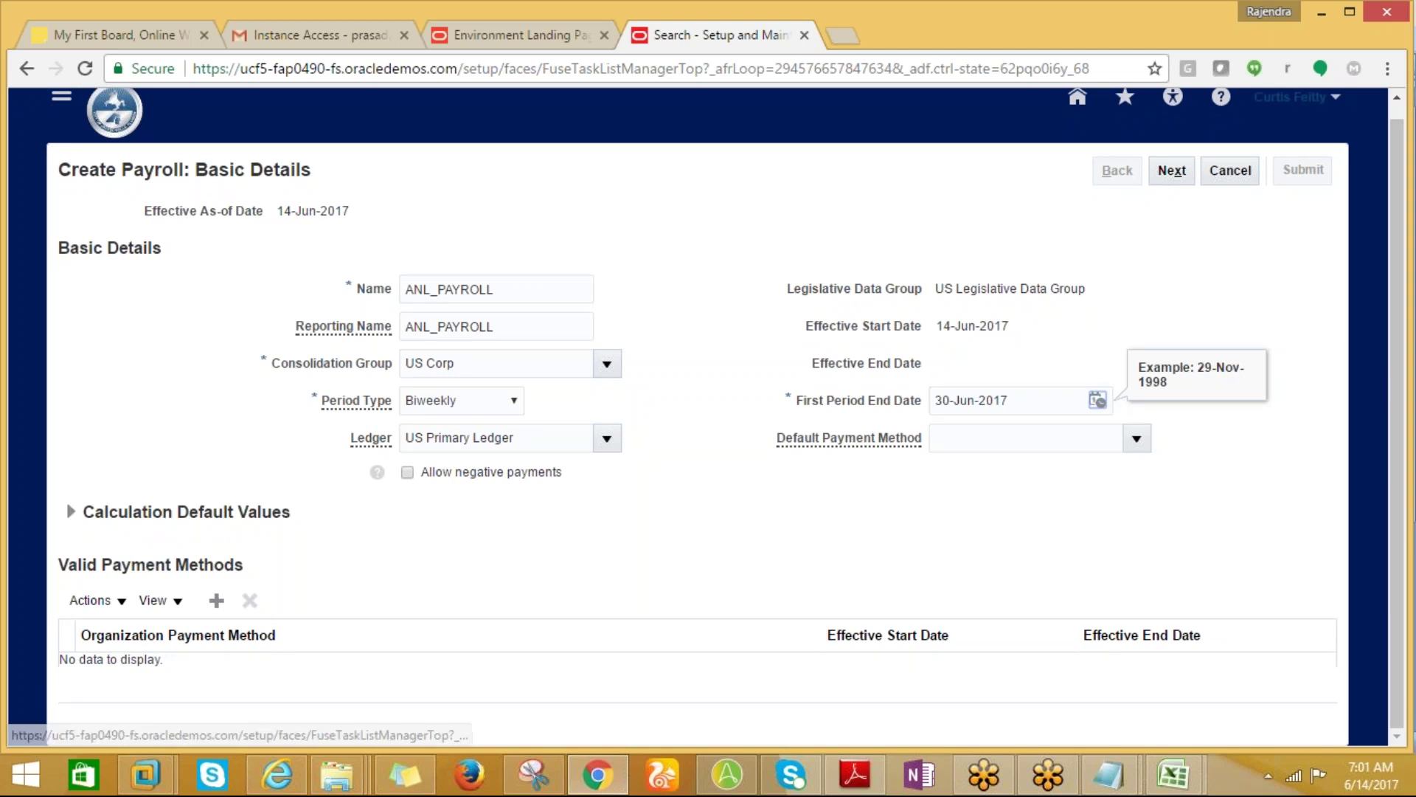
click(1172, 171)
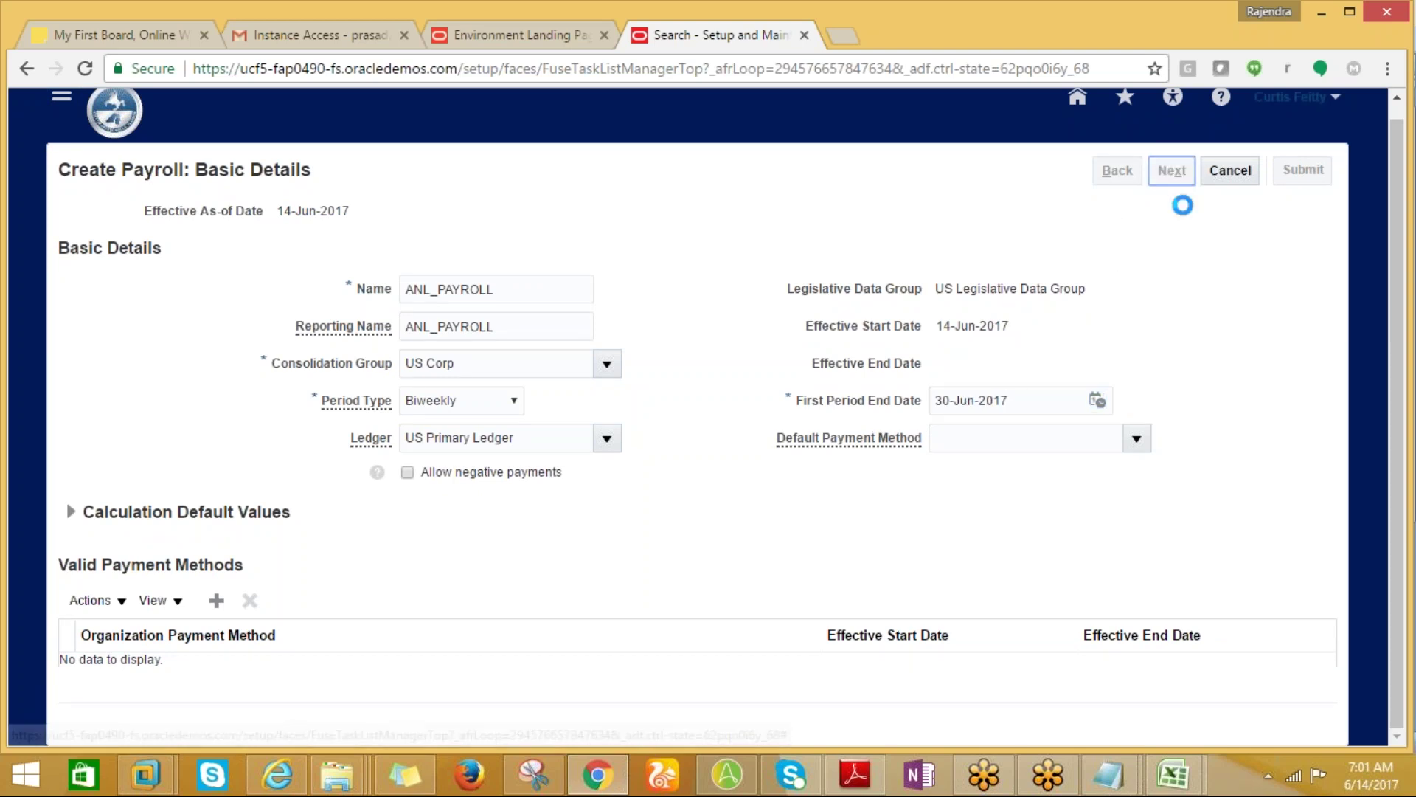
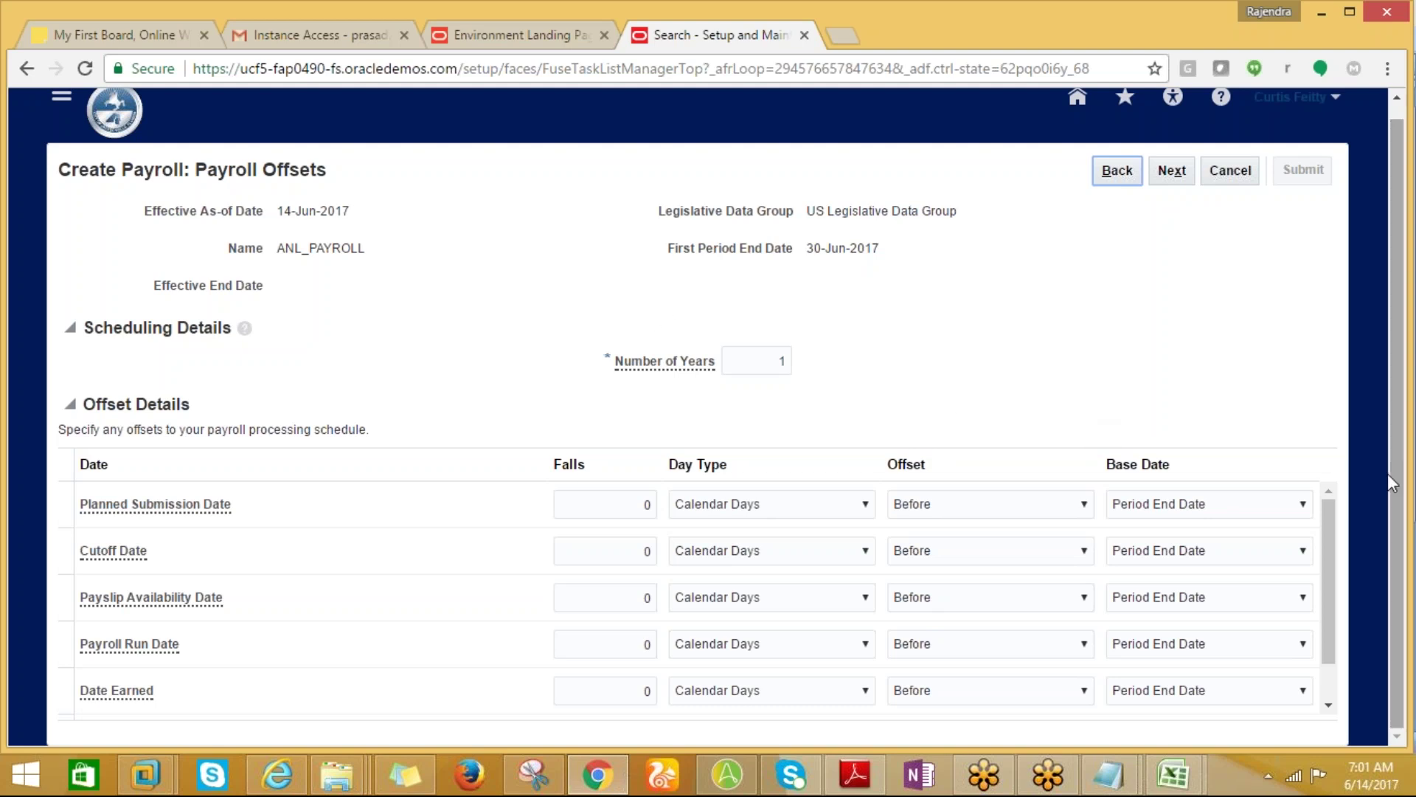
Advance from the offsets step to the ANL_PAYROLL payroll calendar and review it.
drag(1331, 513, 1317, 483)
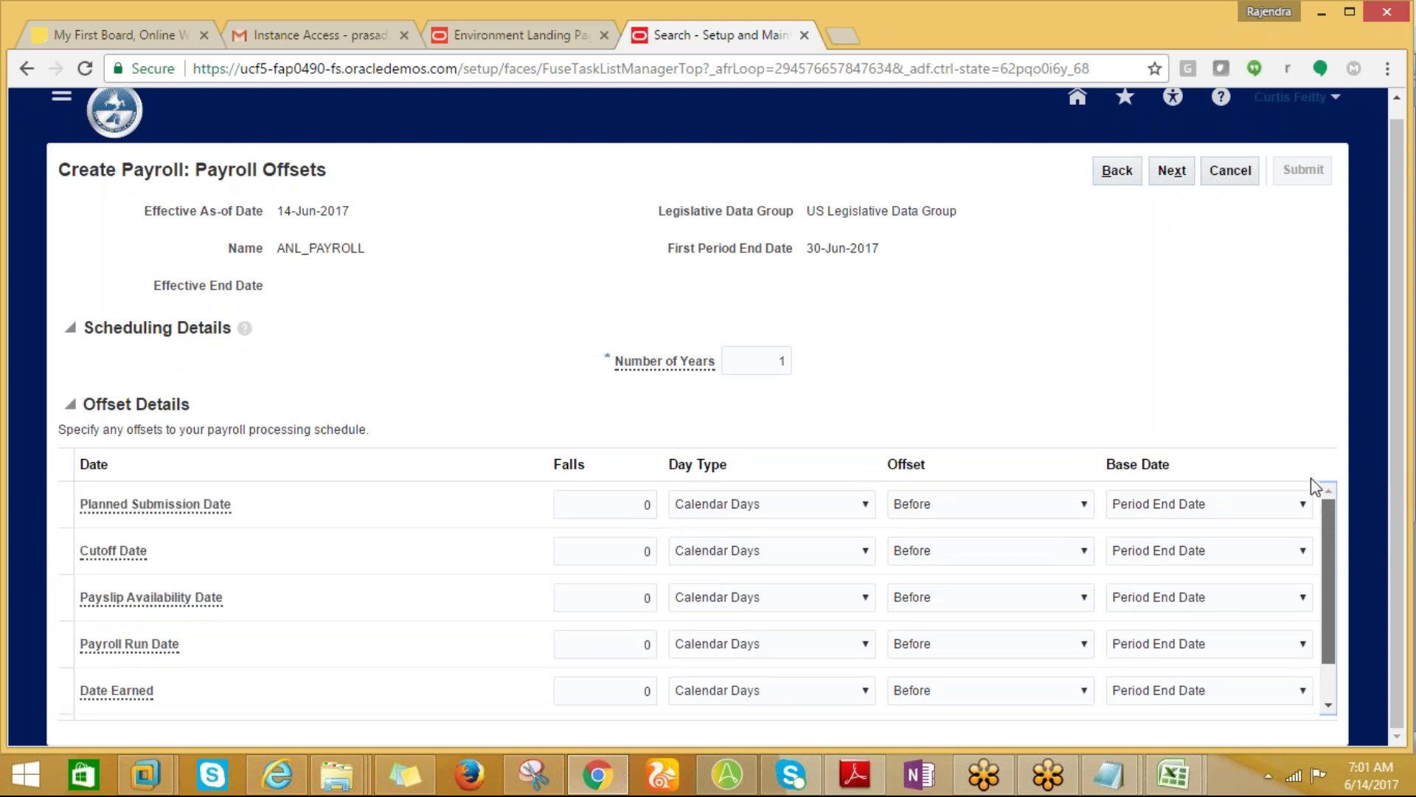
click(1163, 170)
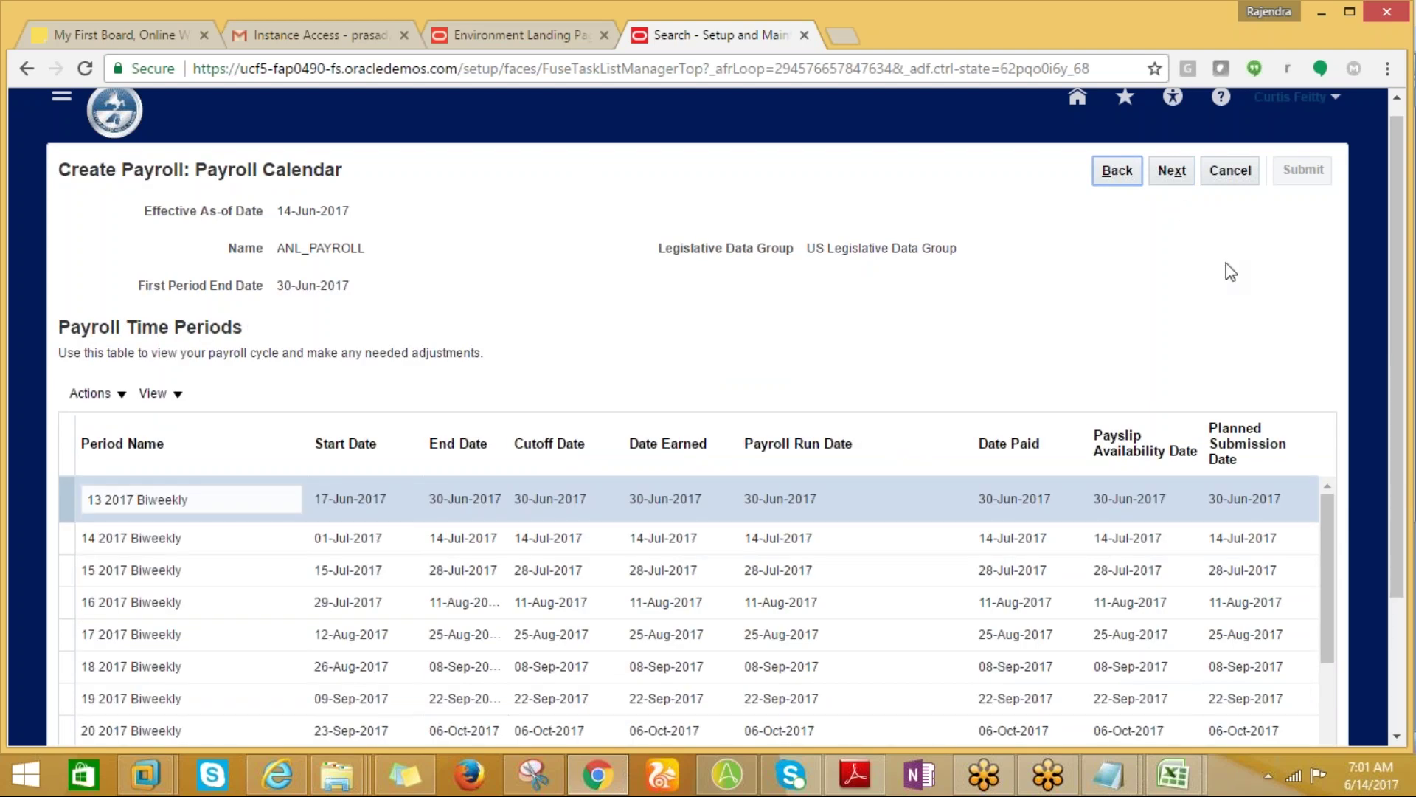
scroll(1373, 487, down, 1)
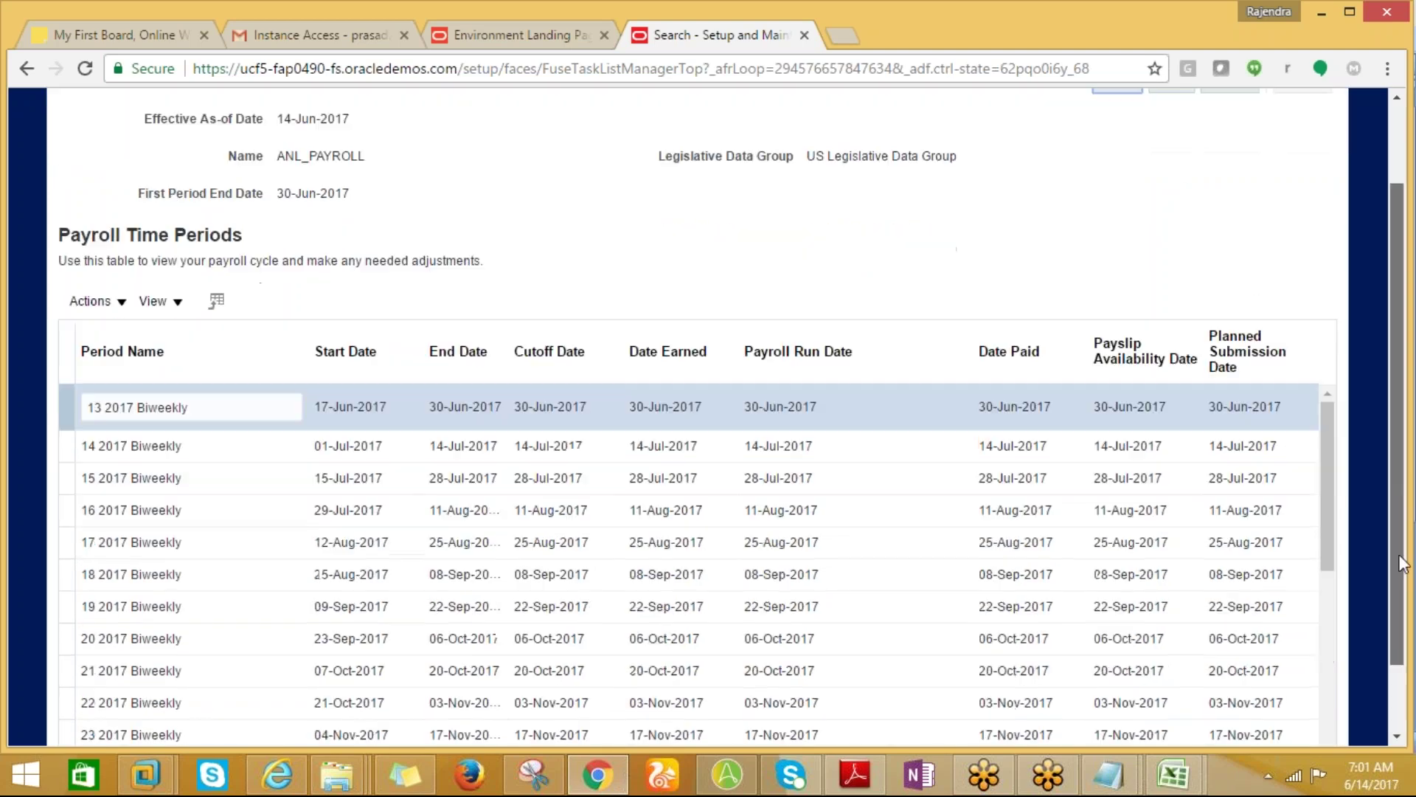
scroll(1332, 505, down, 1)
scroll(1328, 498, up, 1)
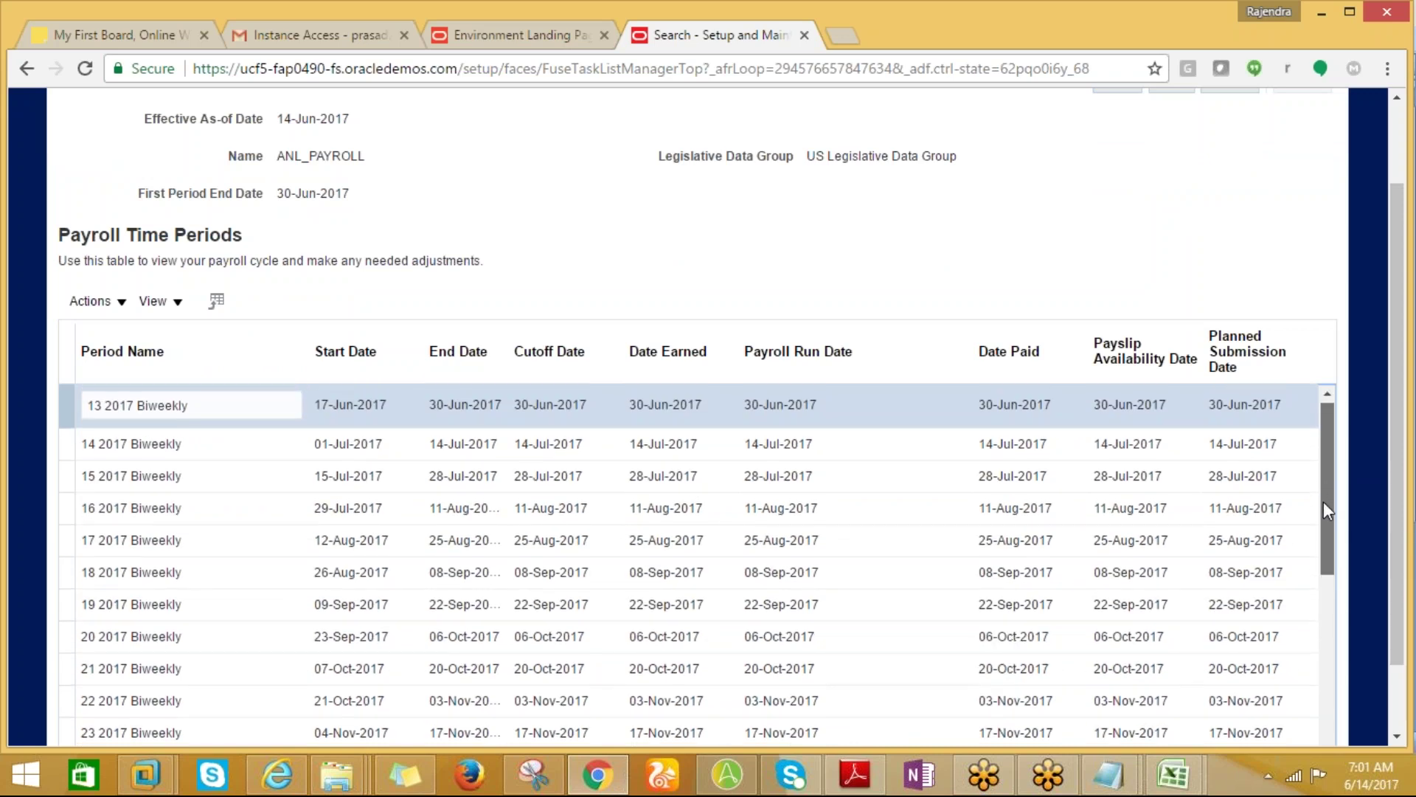
scroll(1324, 504, down, 1)
scroll(1322, 502, up, 1)
drag(1319, 490, 1343, 749)
drag(1344, 658, 1313, 446)
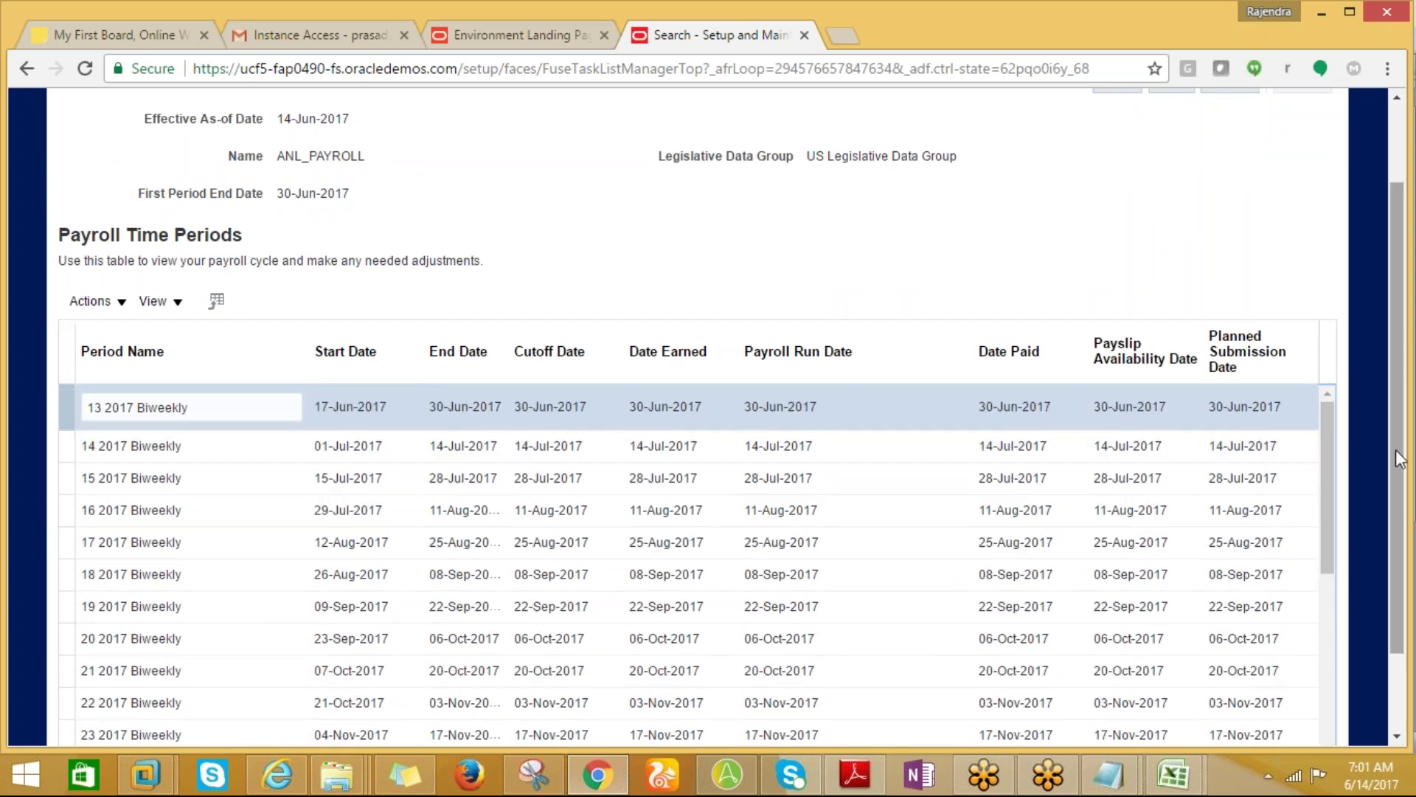
drag(1402, 424, 1402, 347)
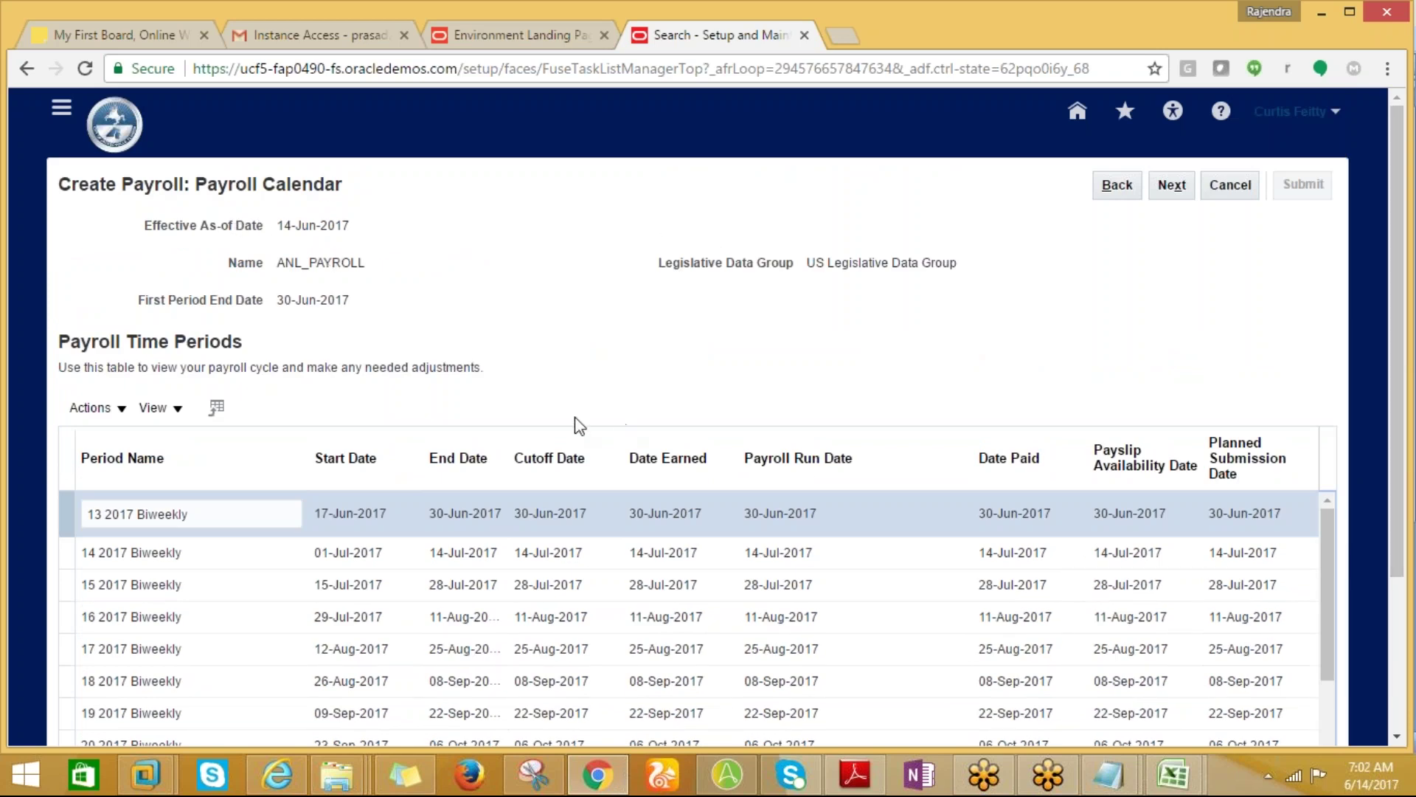
Step past the calendar and costing pages, then submit the ANL_PAYROLL payroll definition.
click(1173, 194)
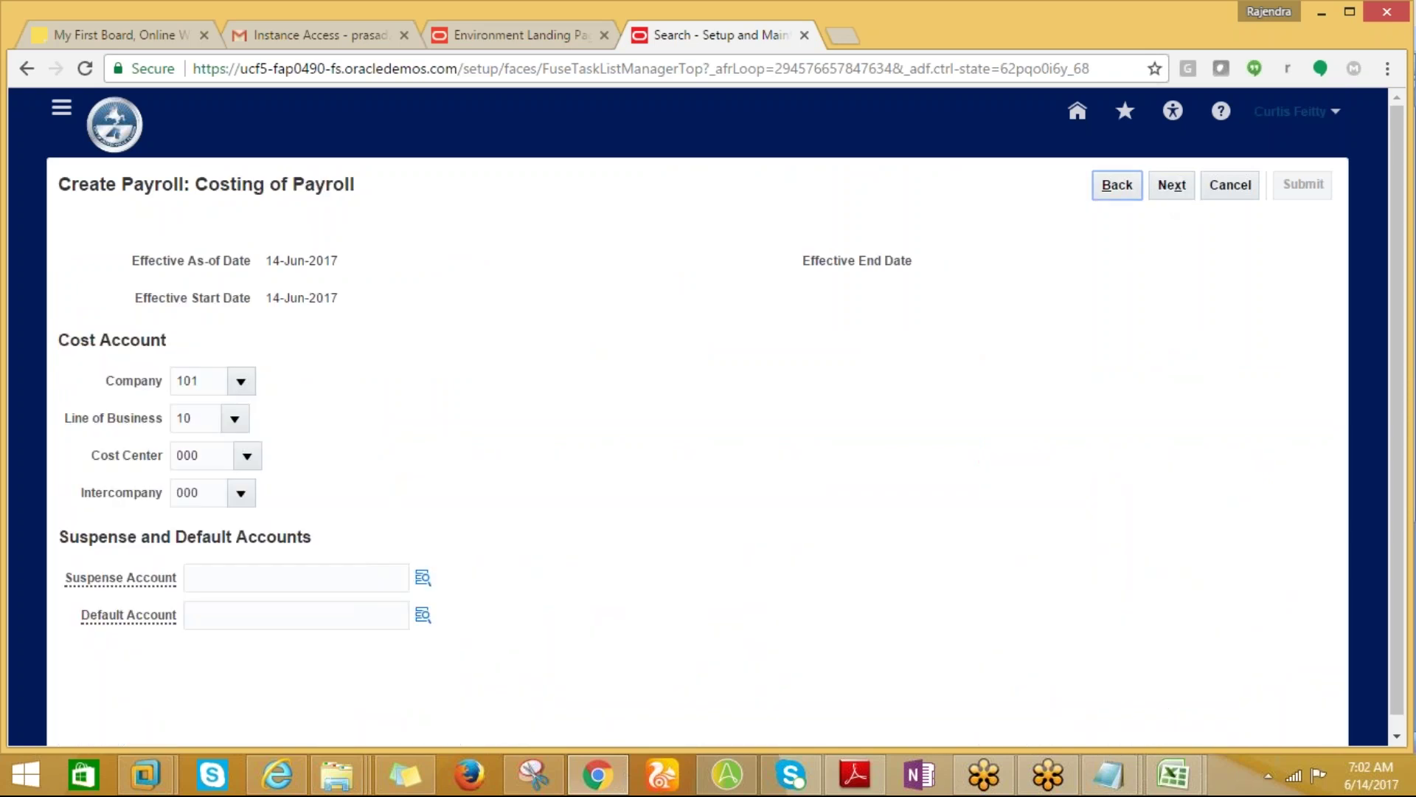
click(1172, 190)
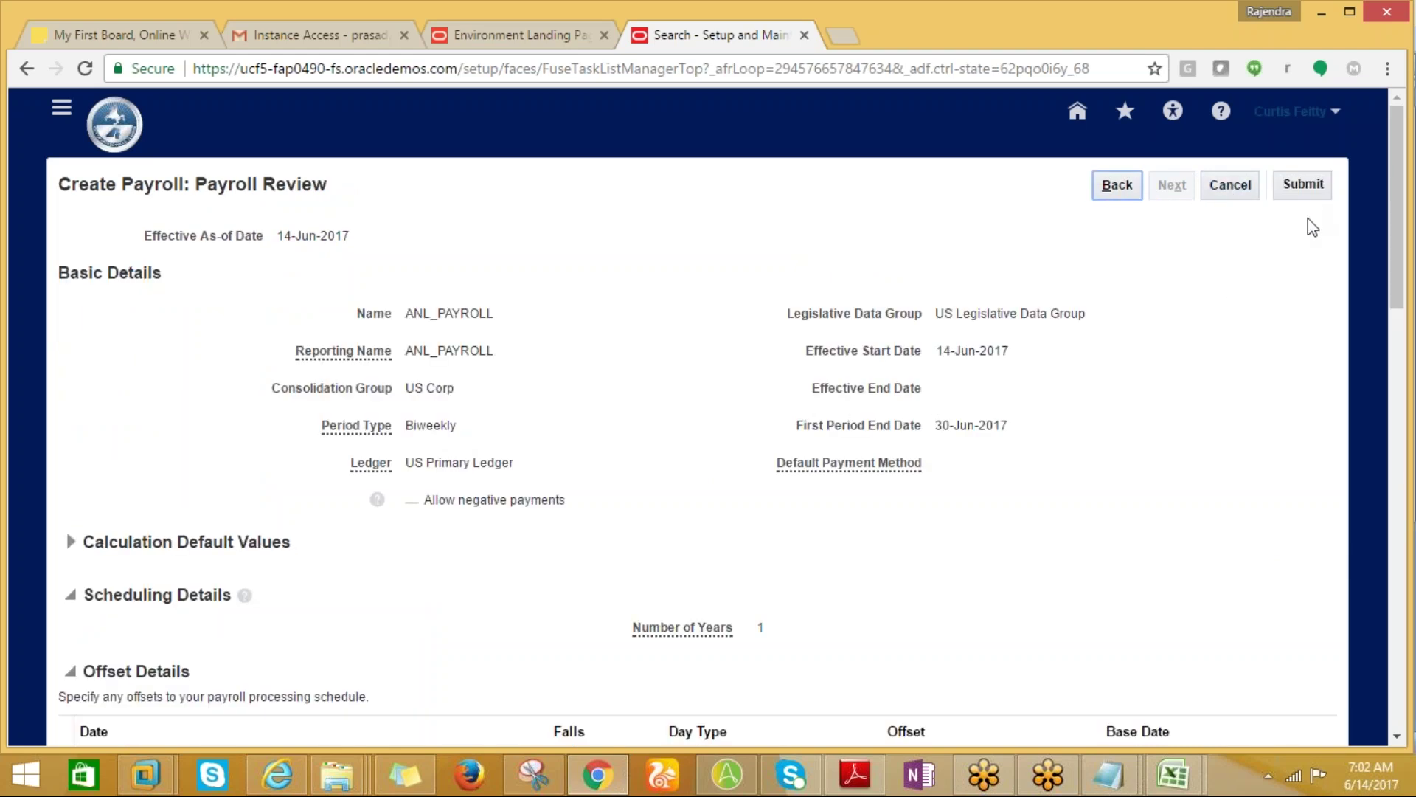
click(1292, 189)
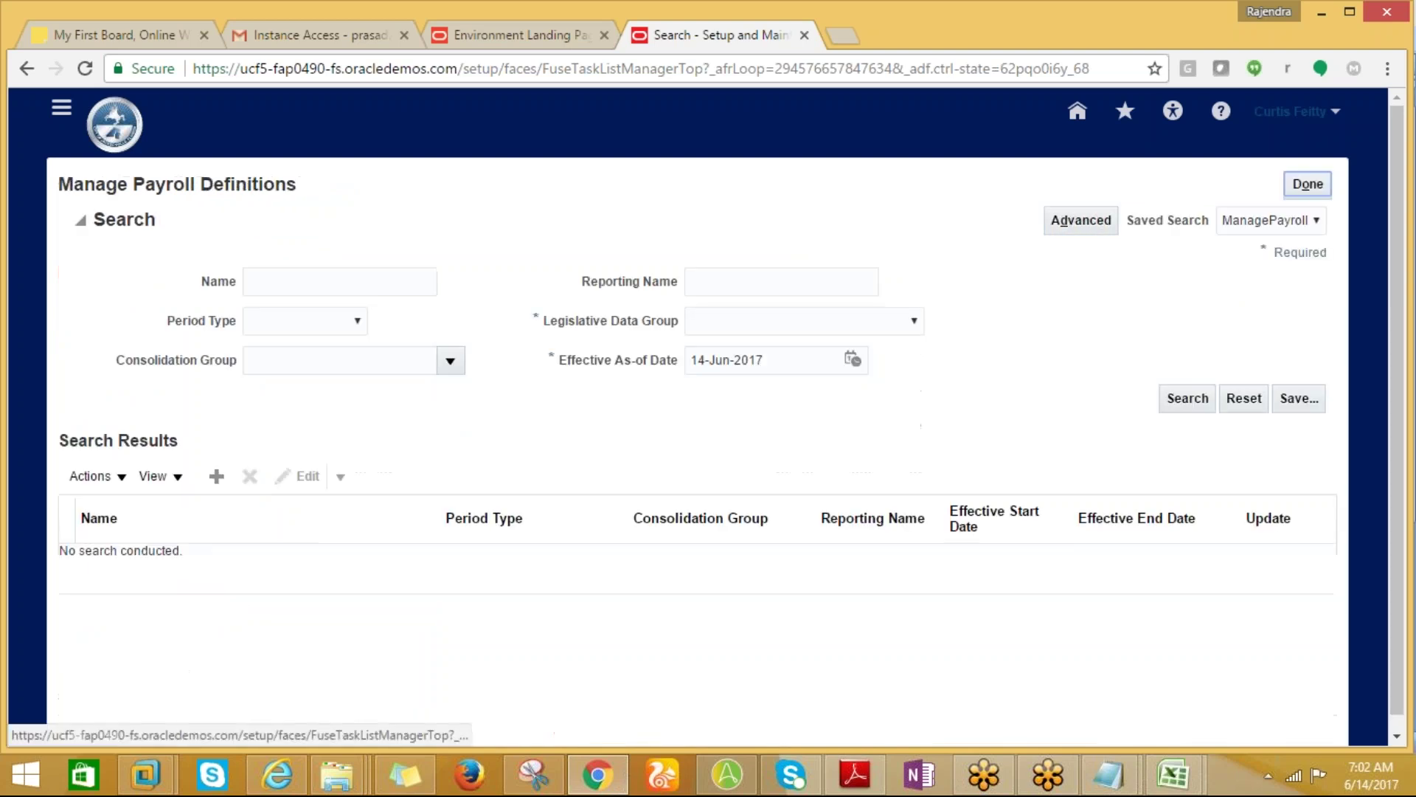
Search Setup and Maintenance for 'manage salary basis', copied from the notes workbook, and open that task.
click(1299, 193)
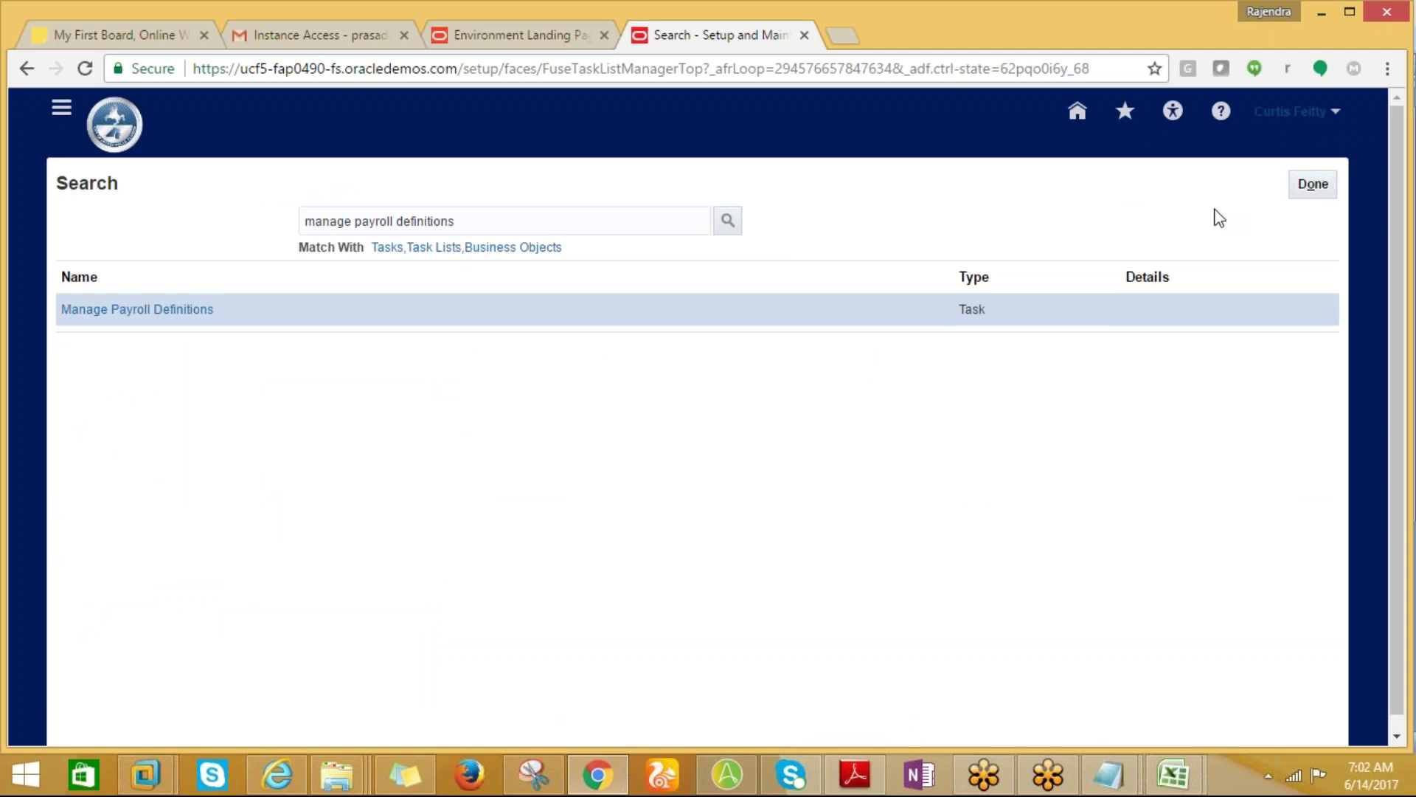
click(1312, 184)
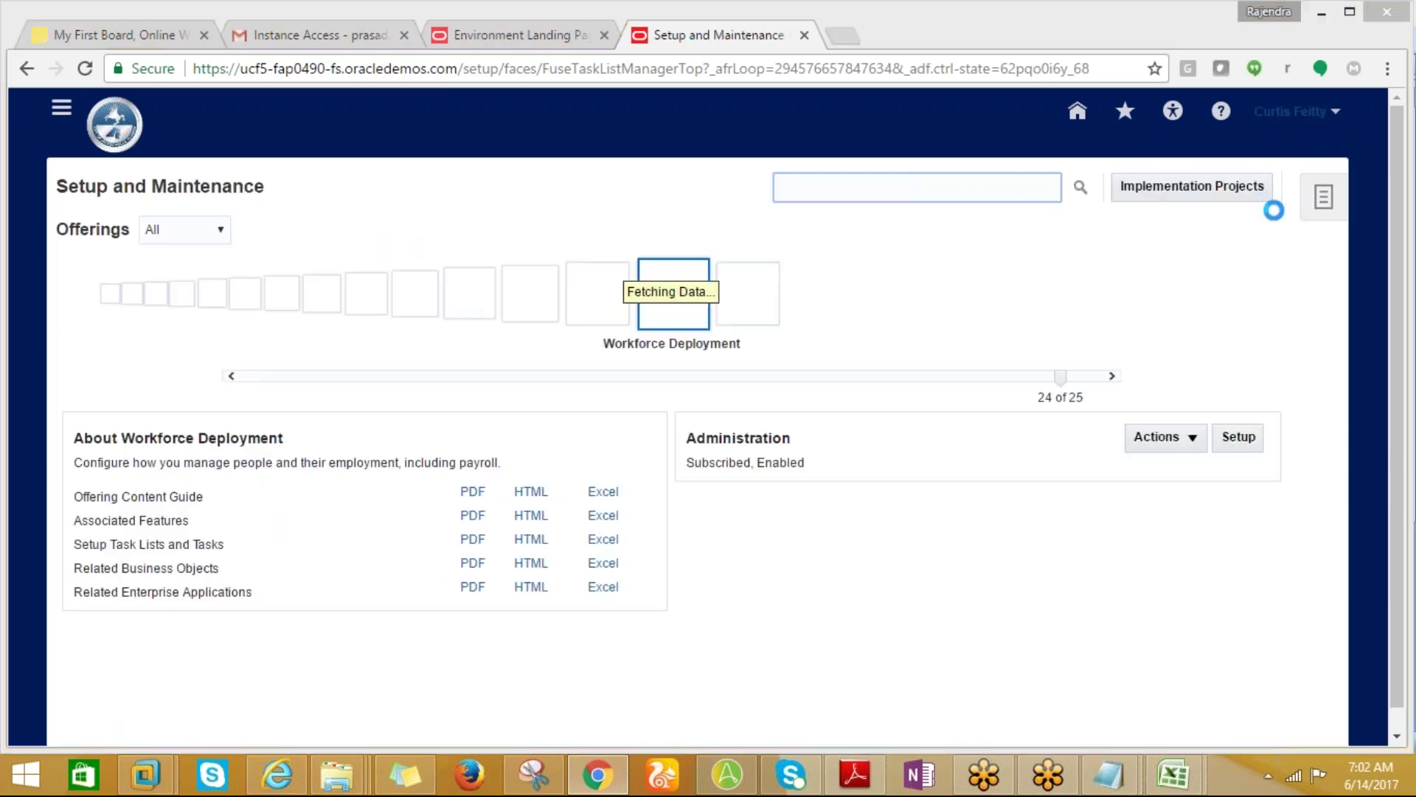
key(alt+Tab)
click(127, 316)
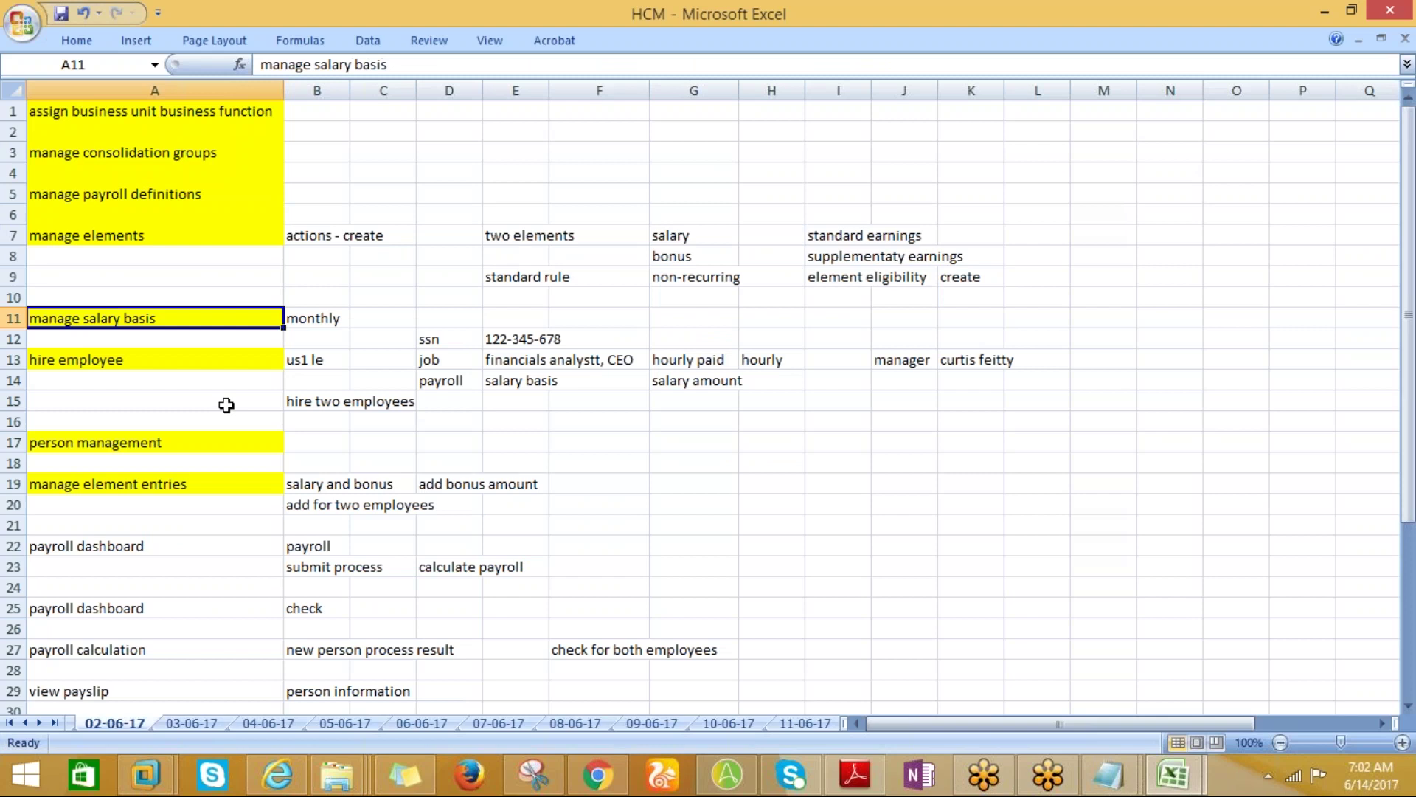
key(ctrl+c)
key(alt+Tab)
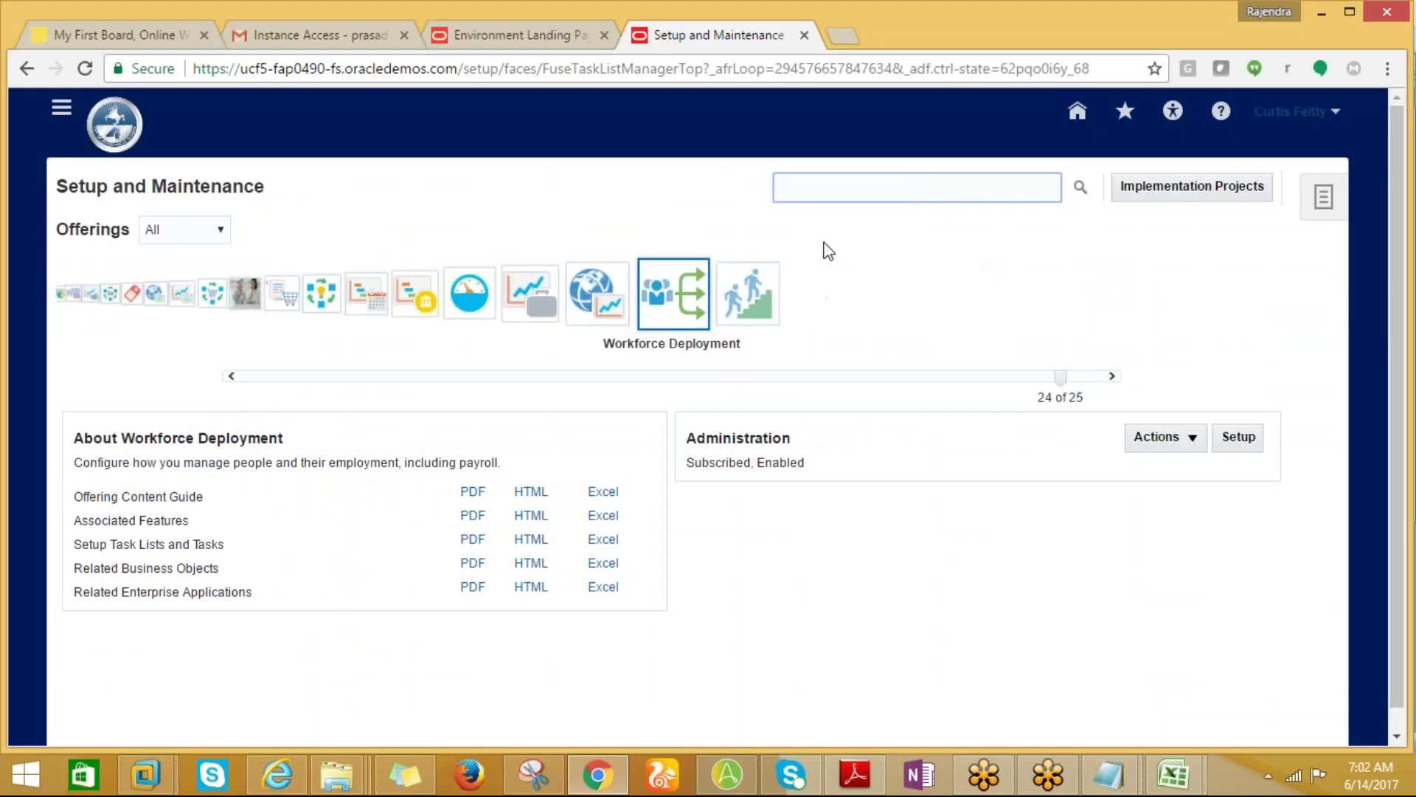
key(ctrl+v)
key(Return)
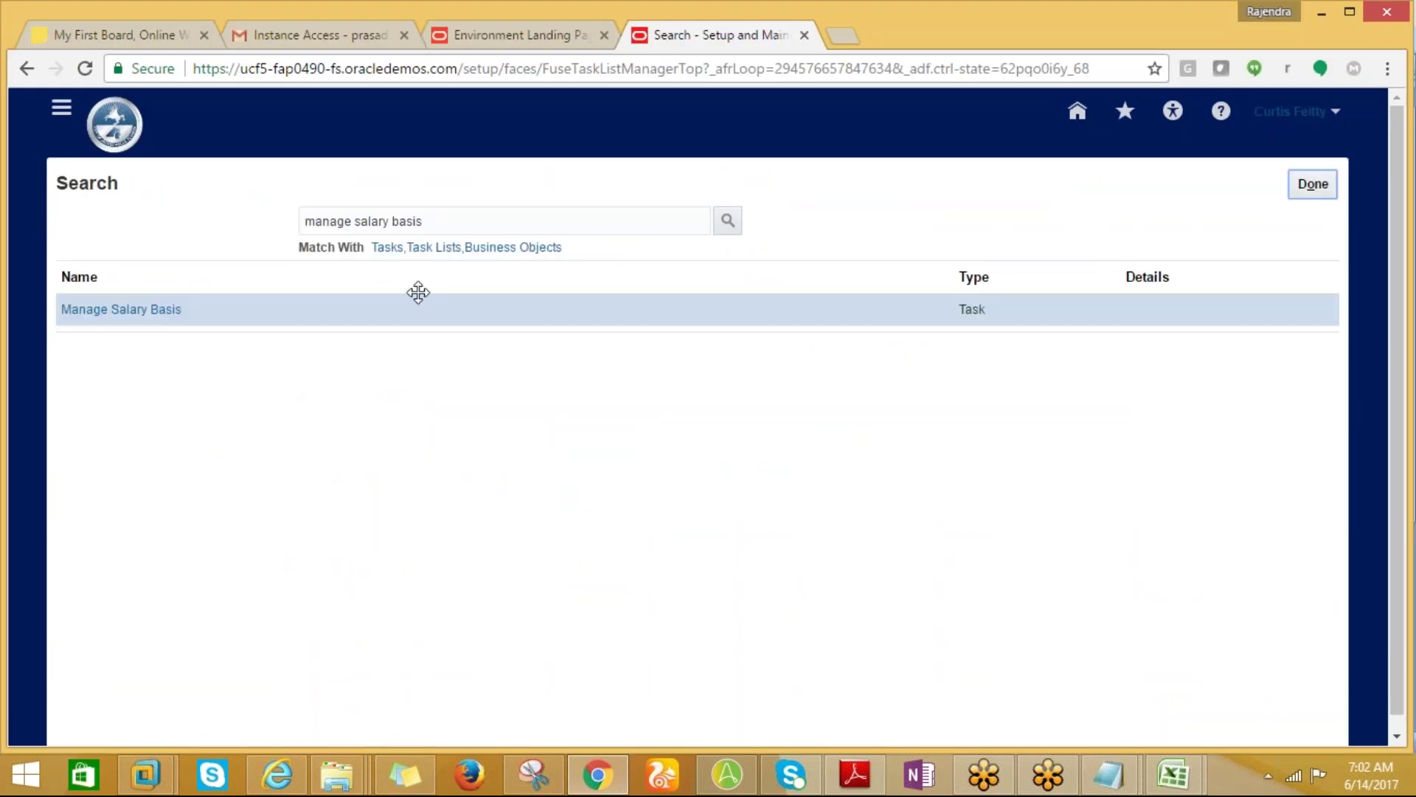
click(168, 312)
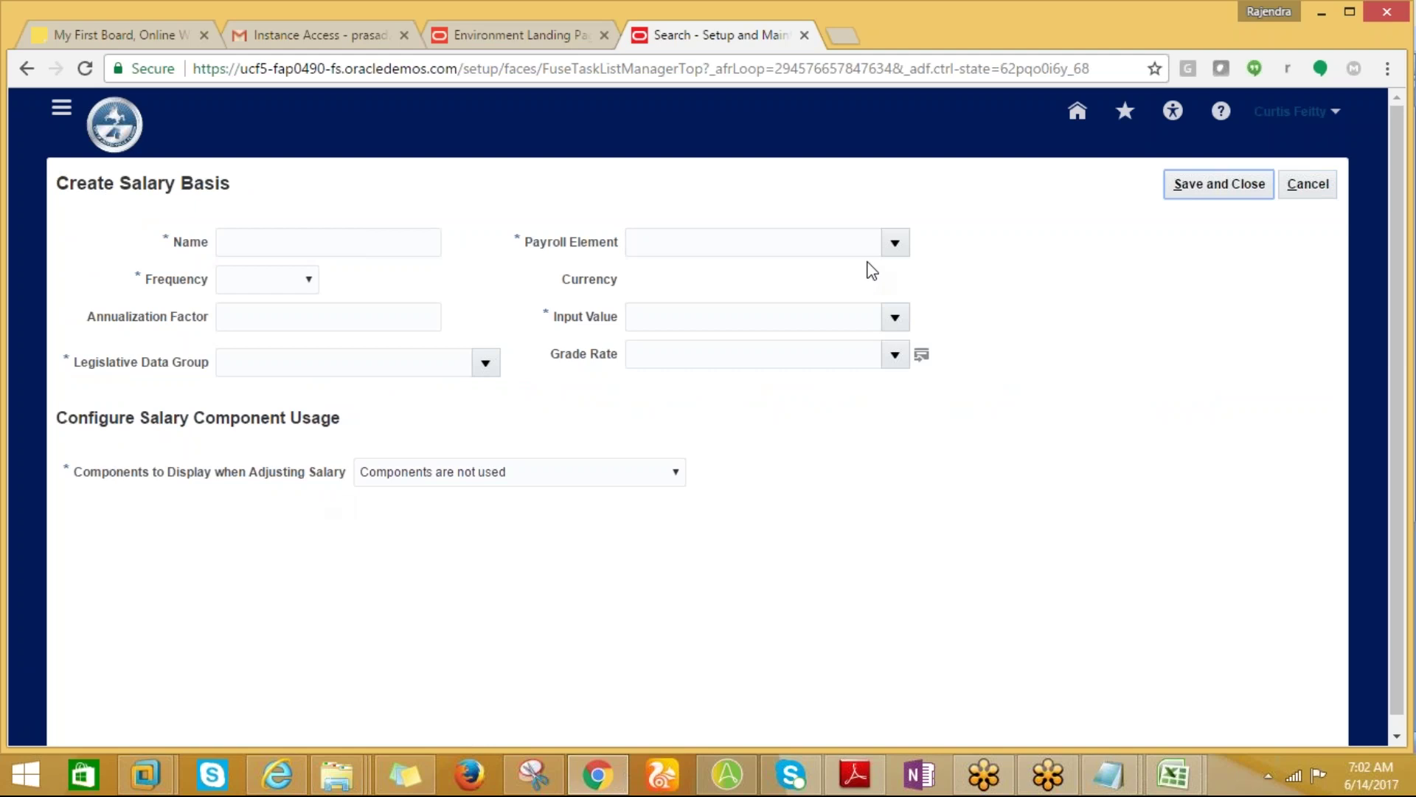
Enter ANL_SALARYBASIS as the name, Biweekly frequency and US Legislative Data Group.
click(309, 244)
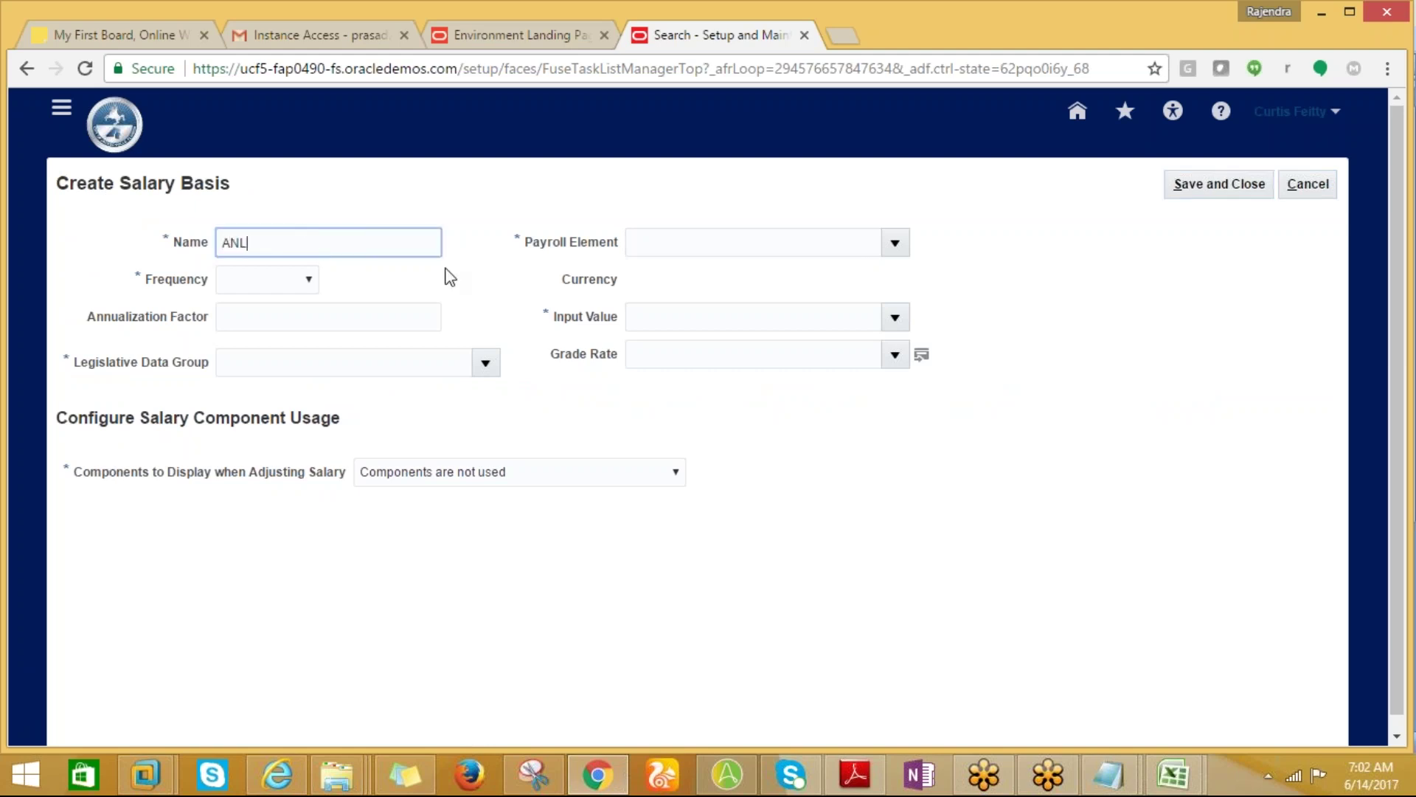
text(ANL_SALARYBASIS)
key(Tab)
click(307, 273)
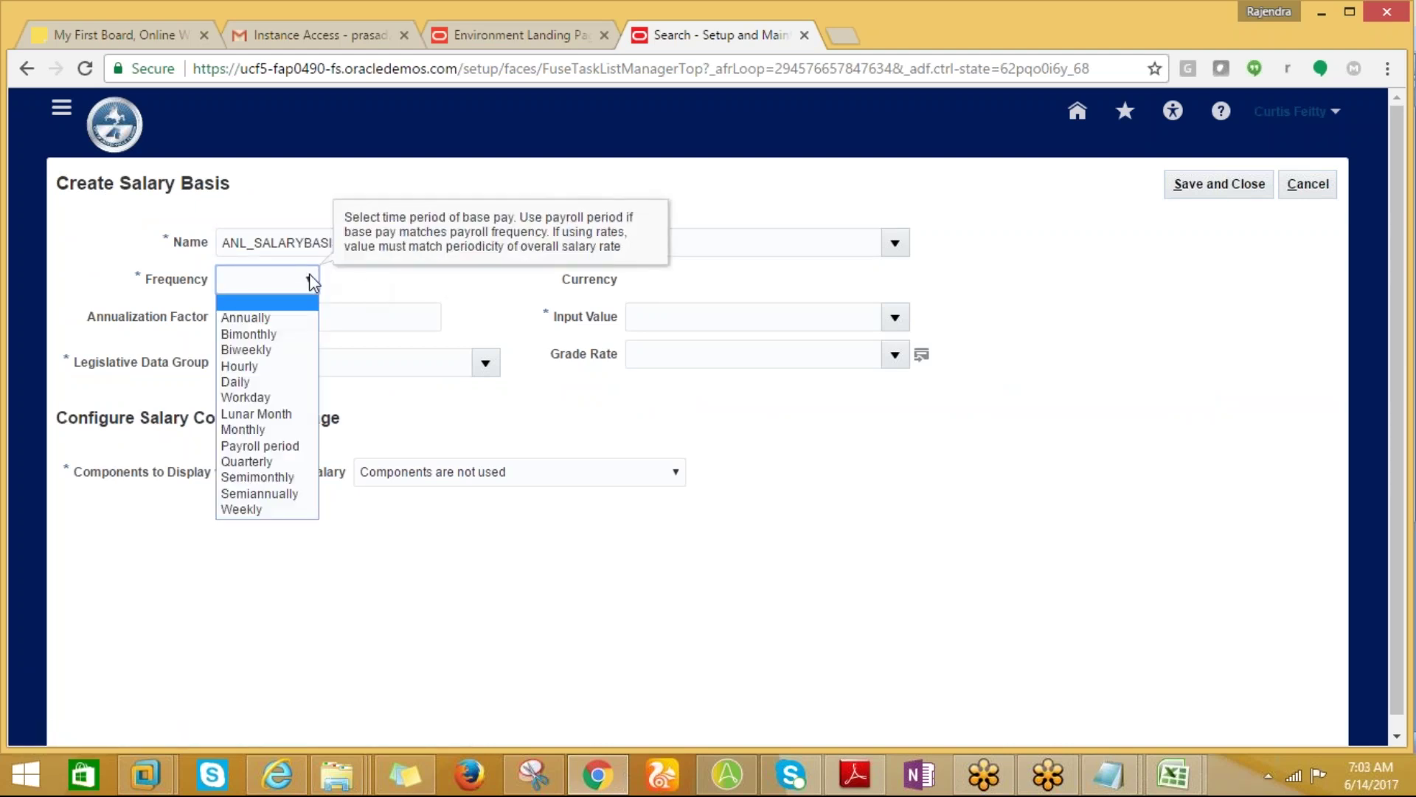
click(249, 347)
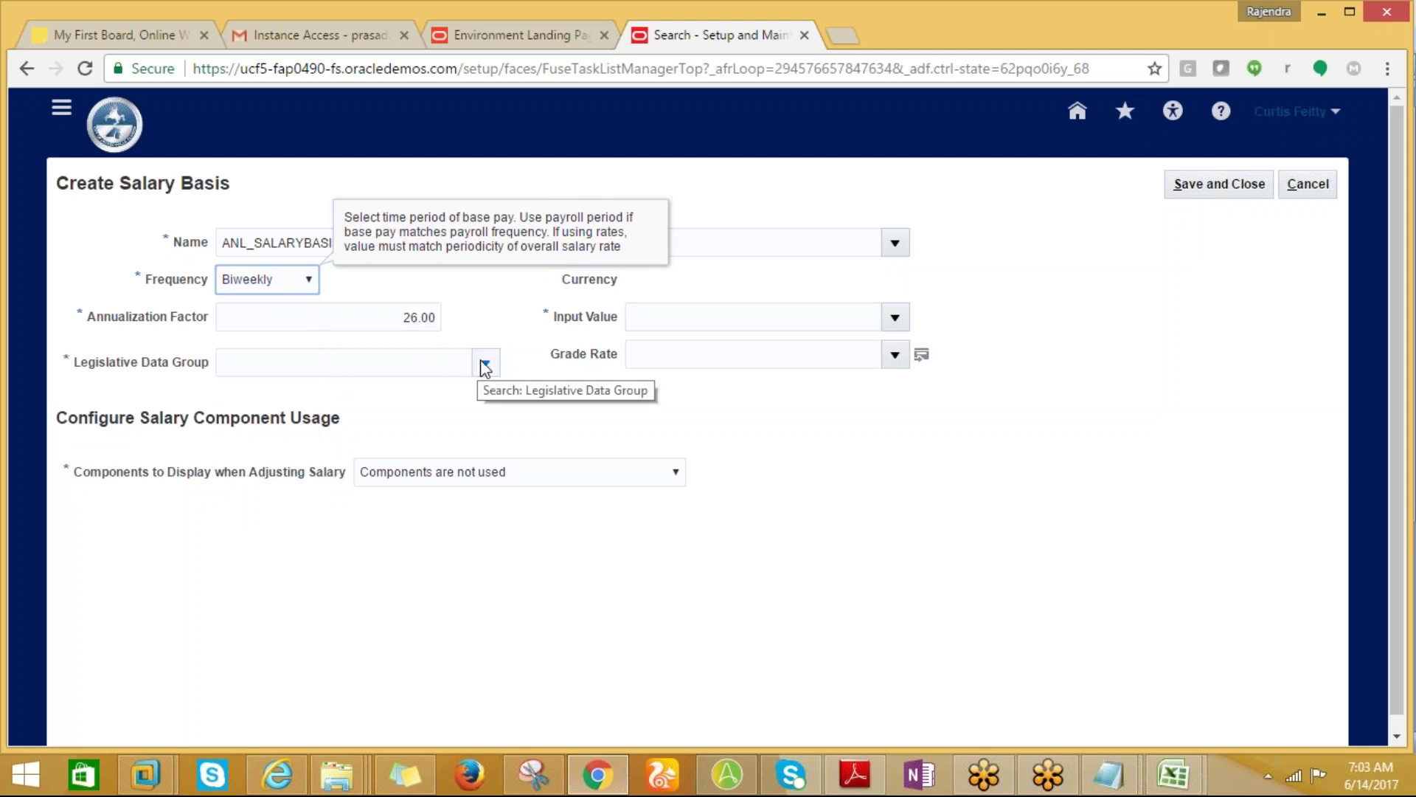
click(483, 363)
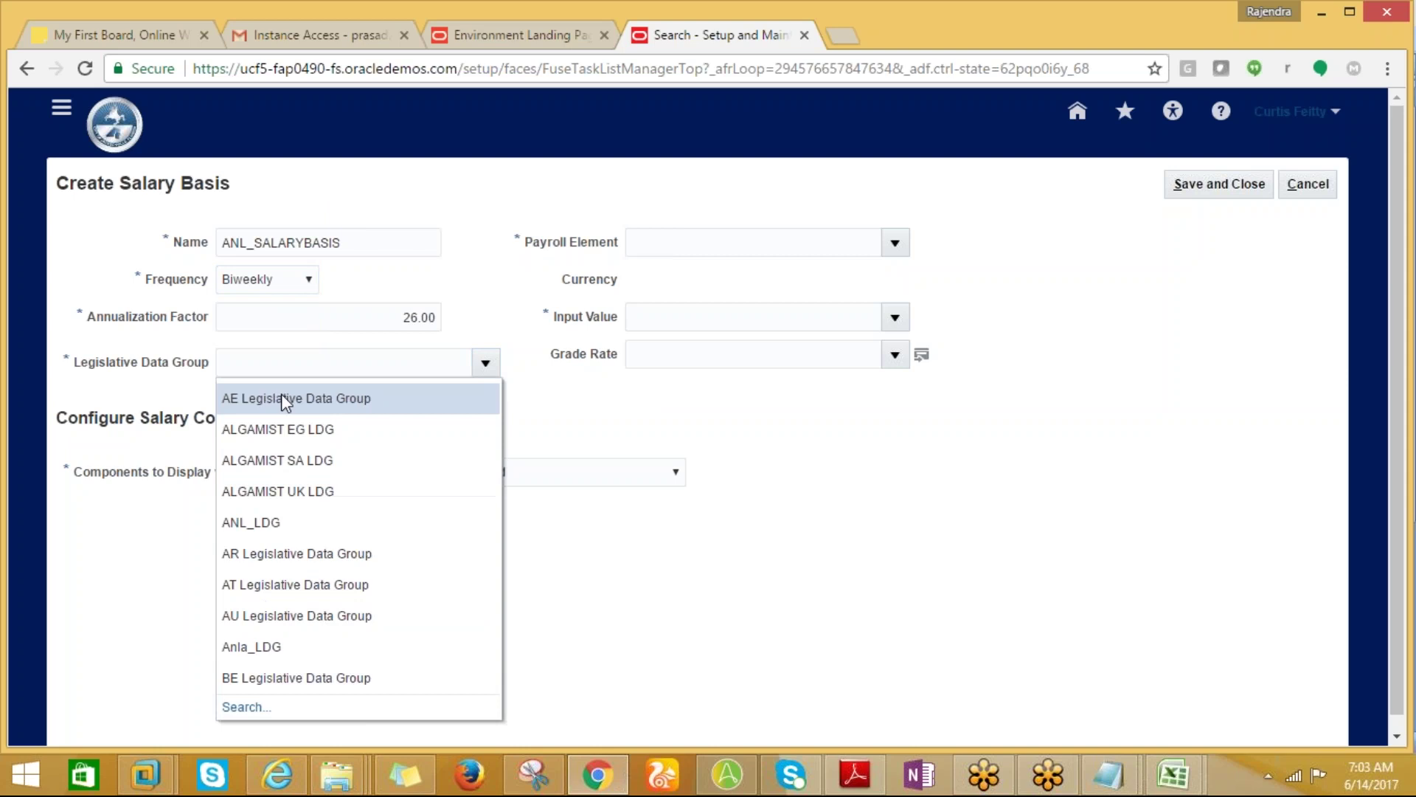
click(260, 361)
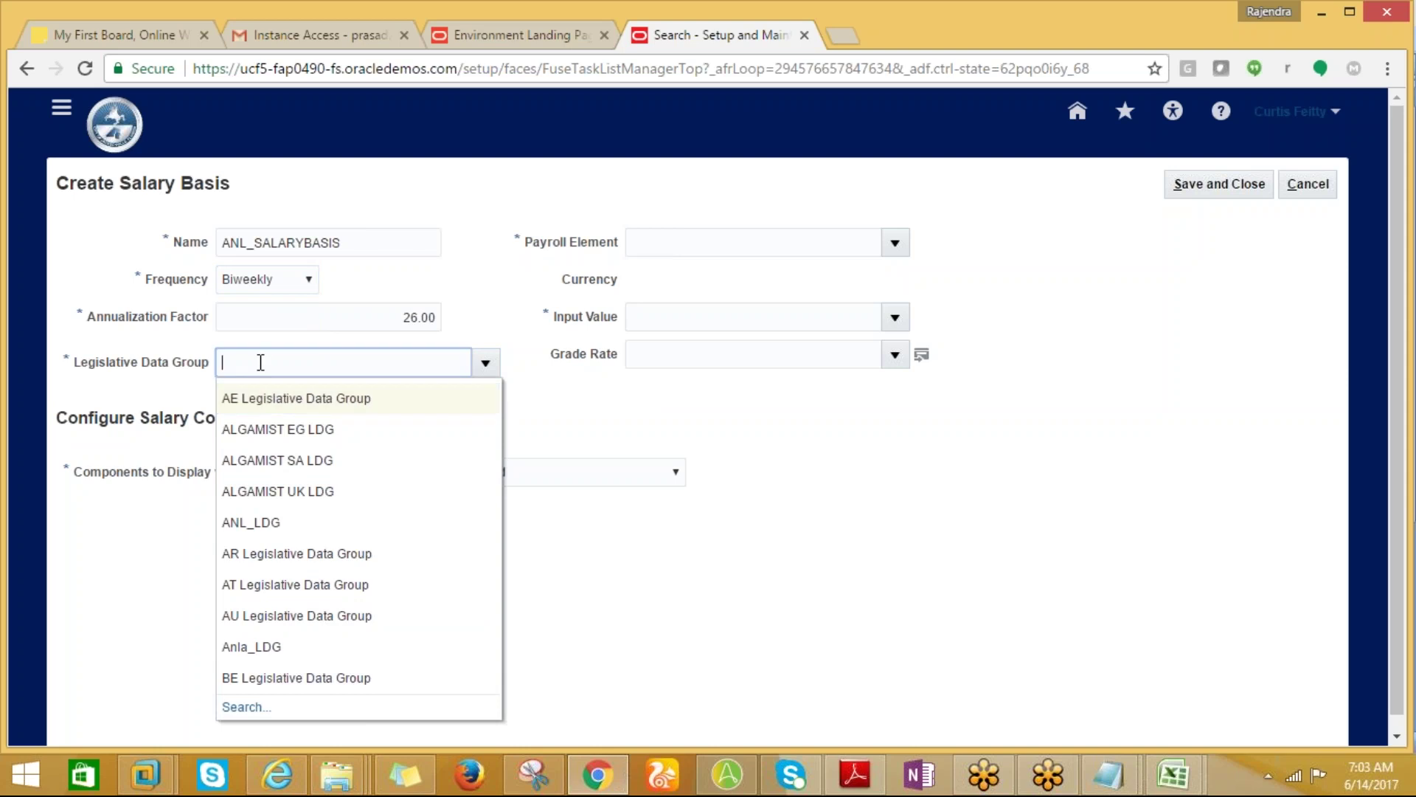
text(US)
key(Tab)
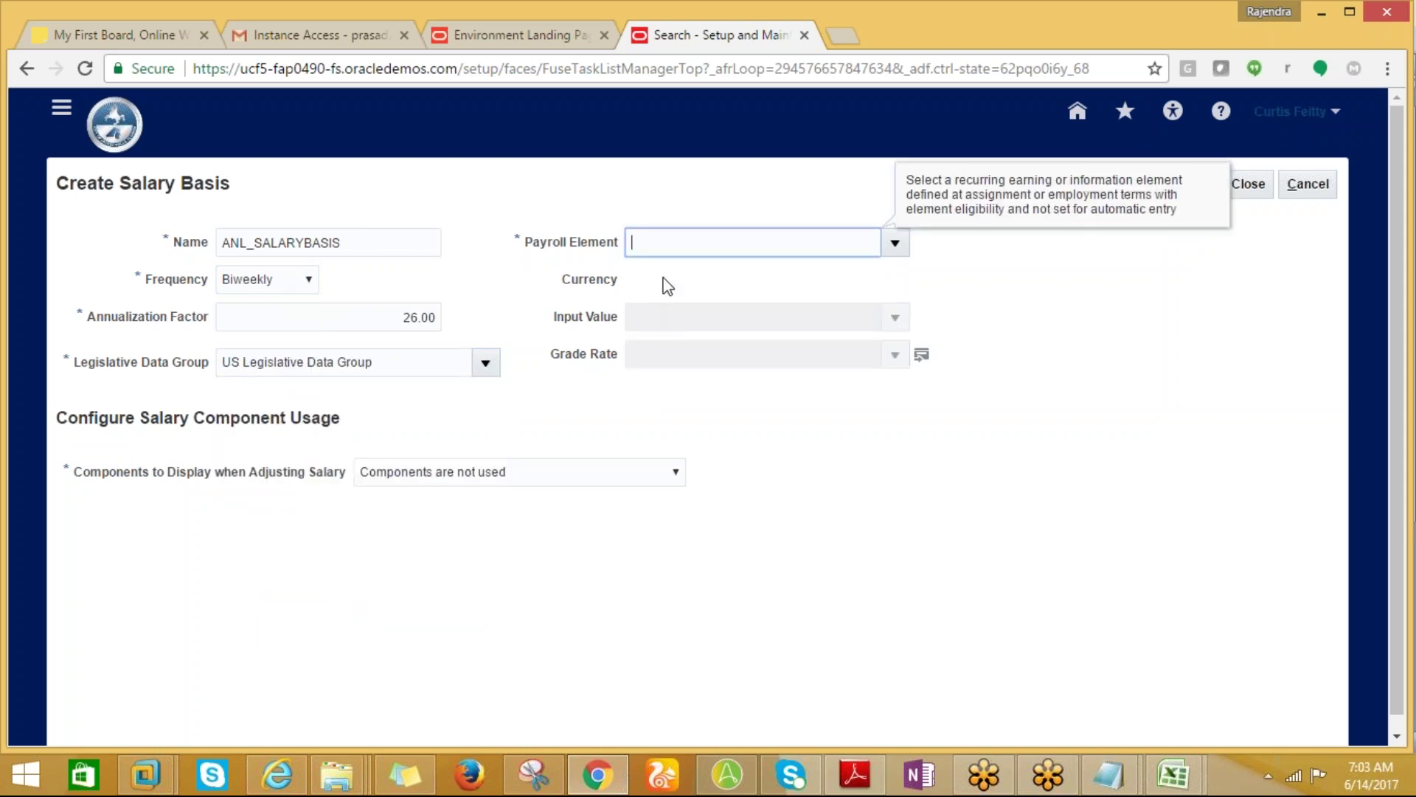
Search payroll elements matching 'US%', then cancel the search without choosing one.
click(895, 243)
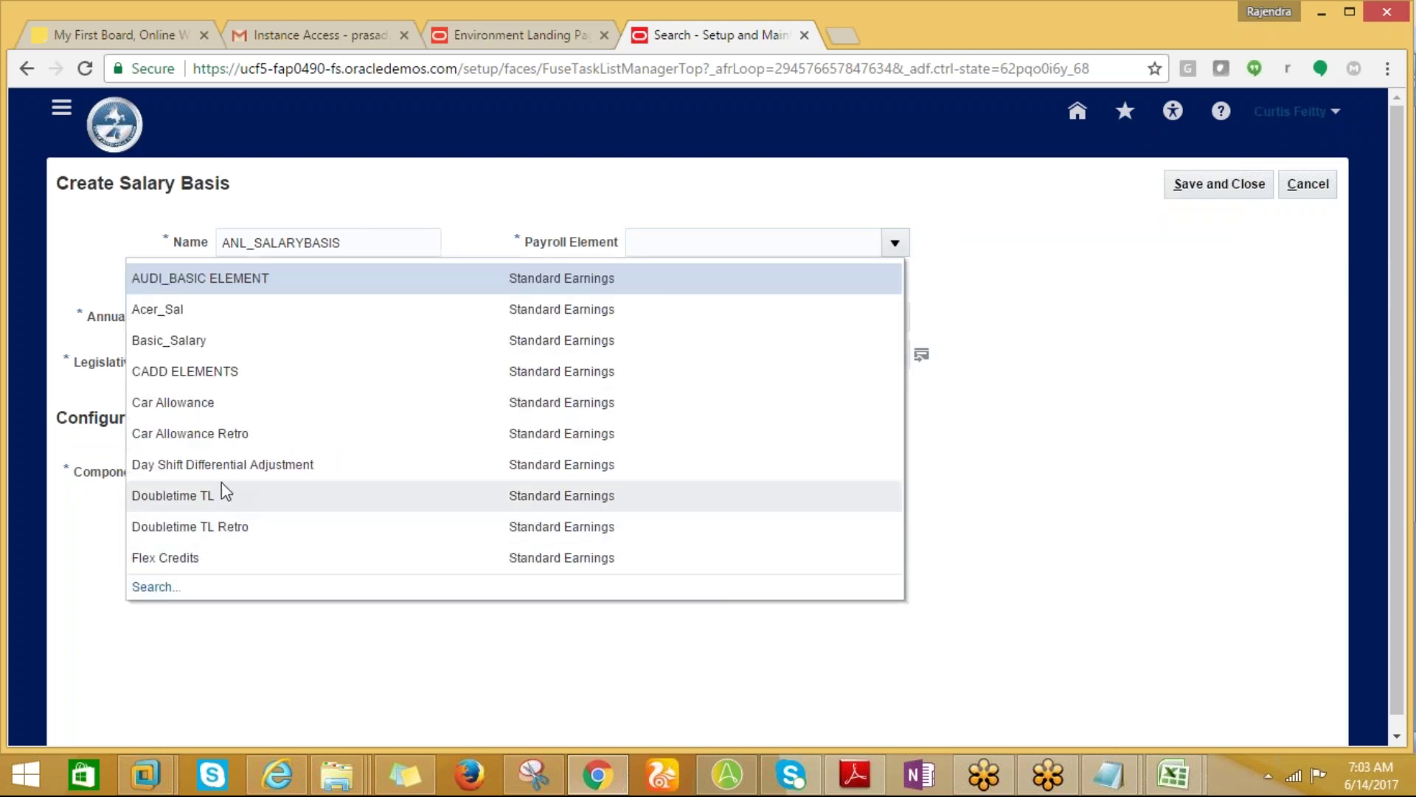
key(Down)
key(Down)
key(Down)
key(Down)
key(Down)
key(Down)
key(Down)
key(Down)
key(Down)
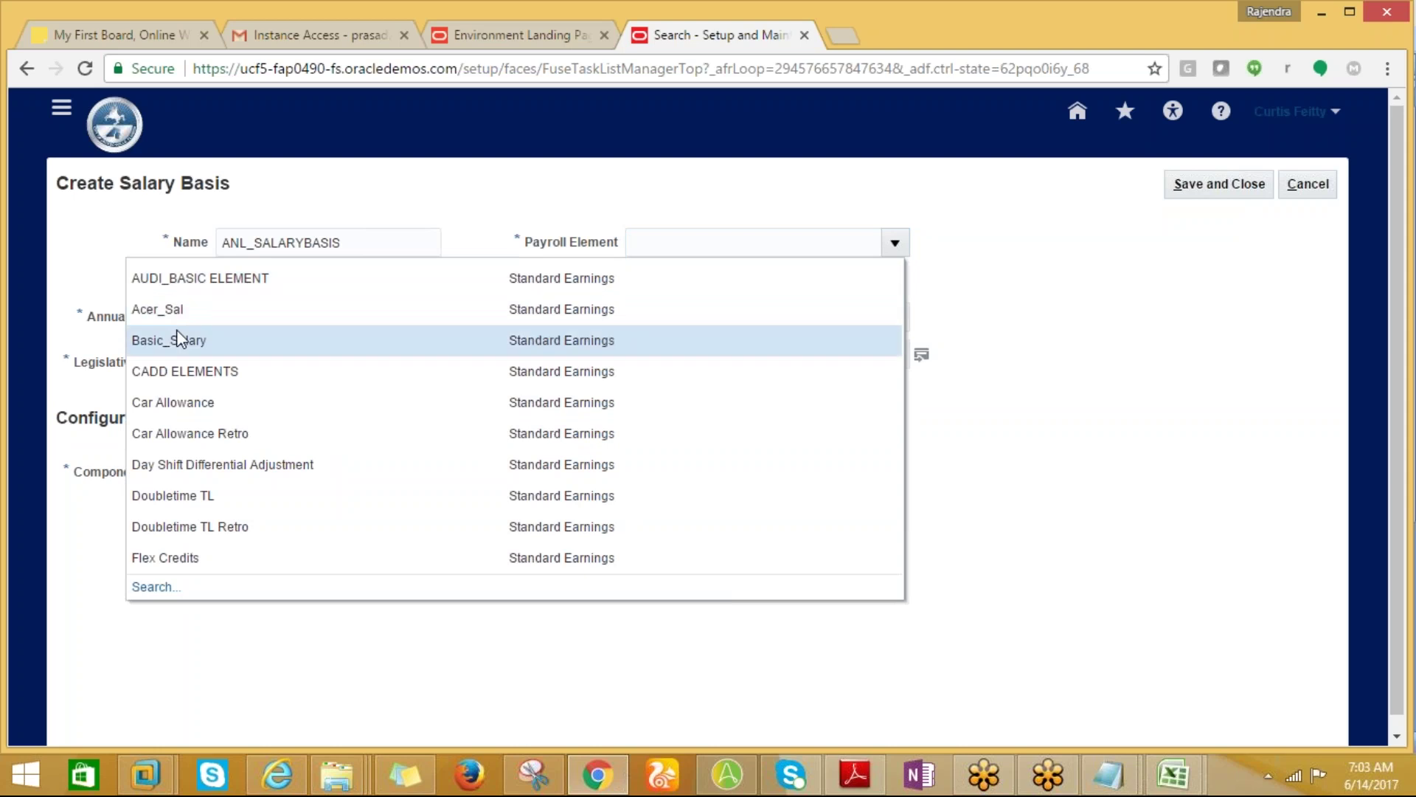
click(151, 587)
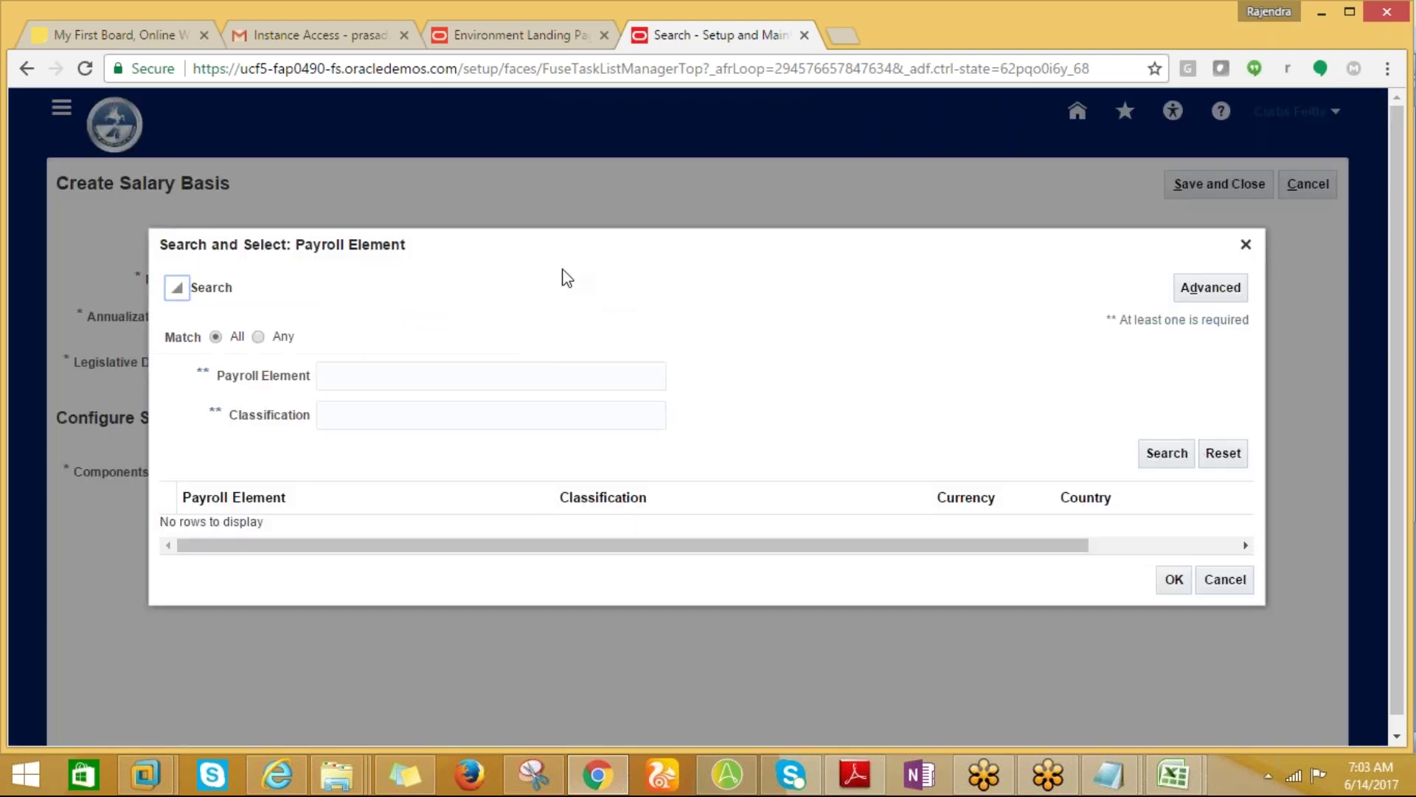
click(330, 380)
text(US%)
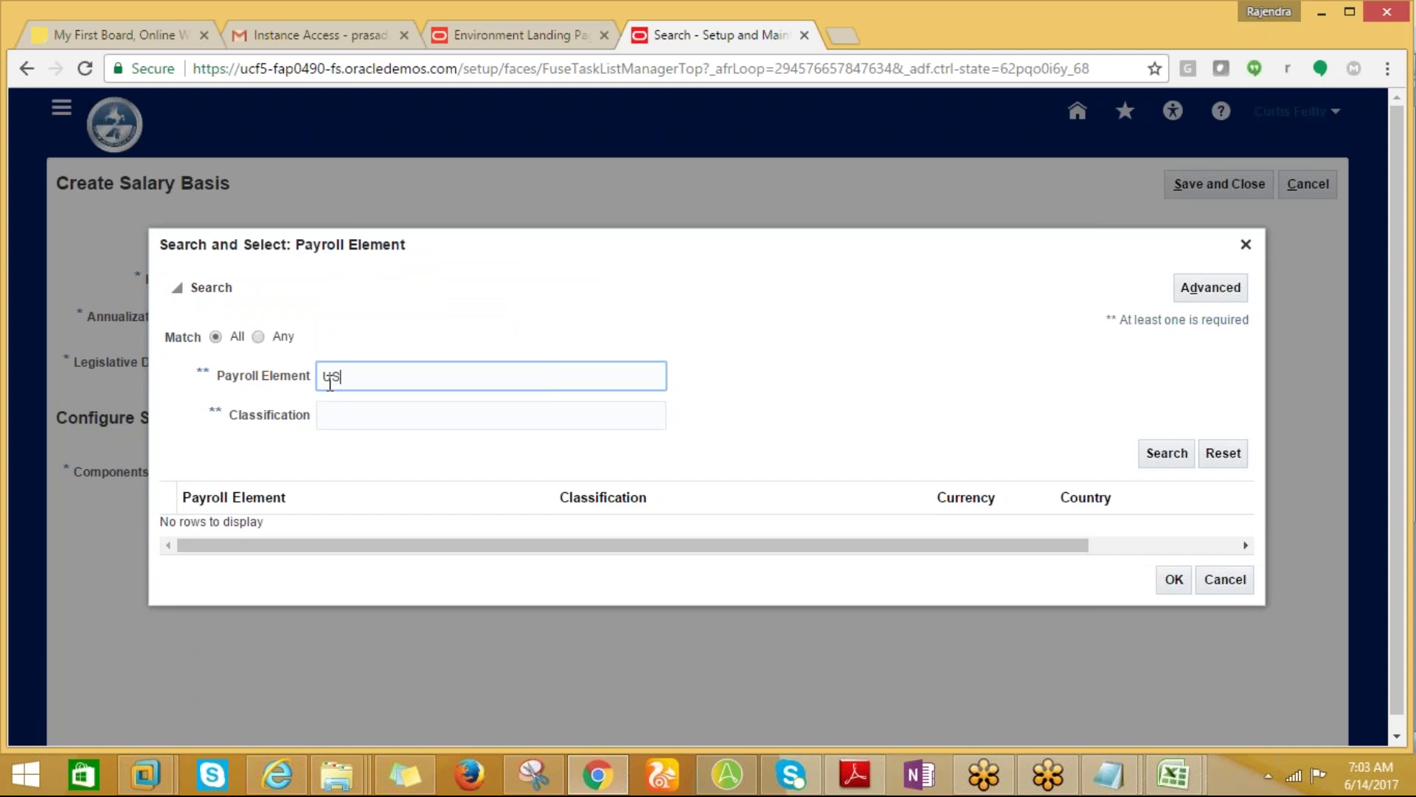
click(1184, 459)
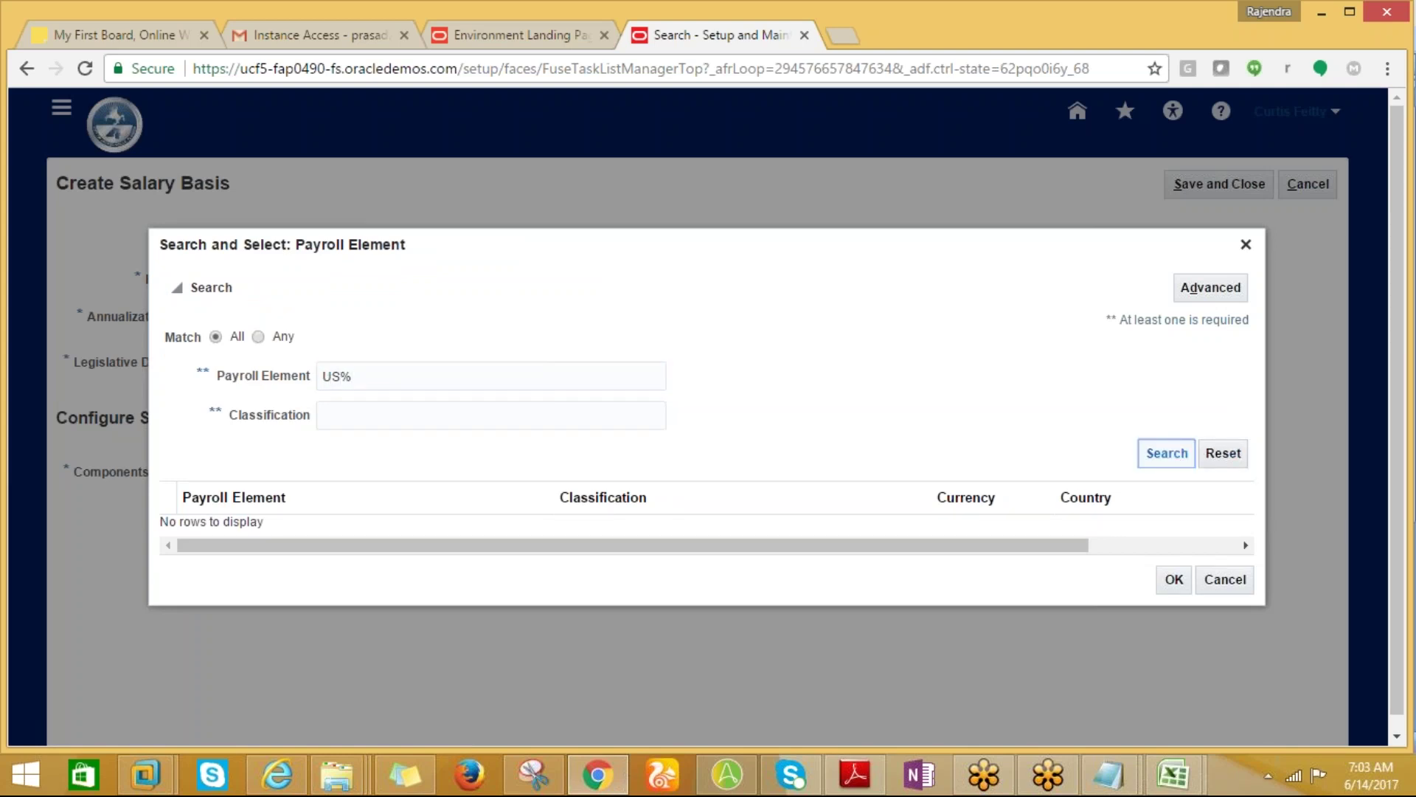
click(1221, 583)
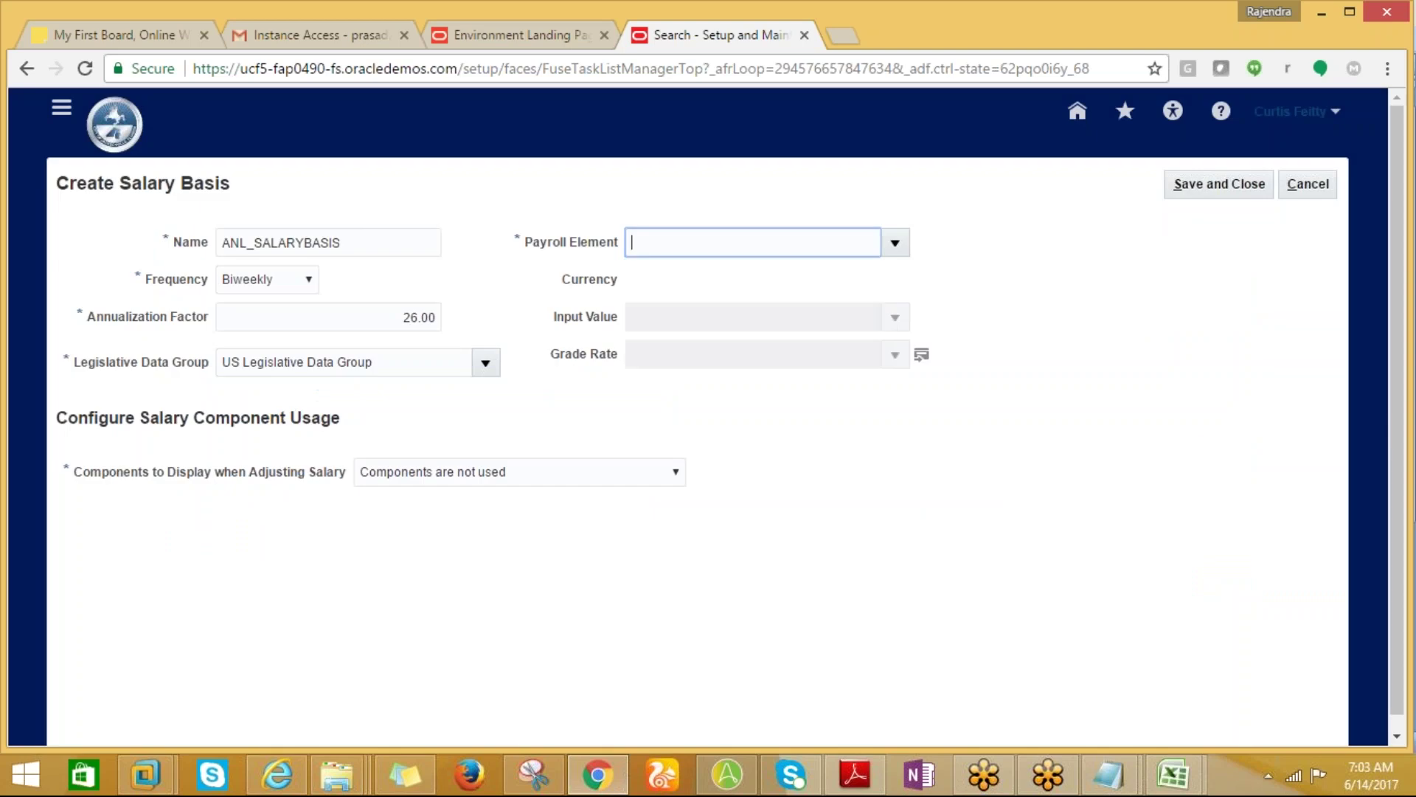
Cancel the unsaved salary basis and copy the 'manage elements' note from Excel cell A7.
click(1309, 190)
key(alt+Tab)
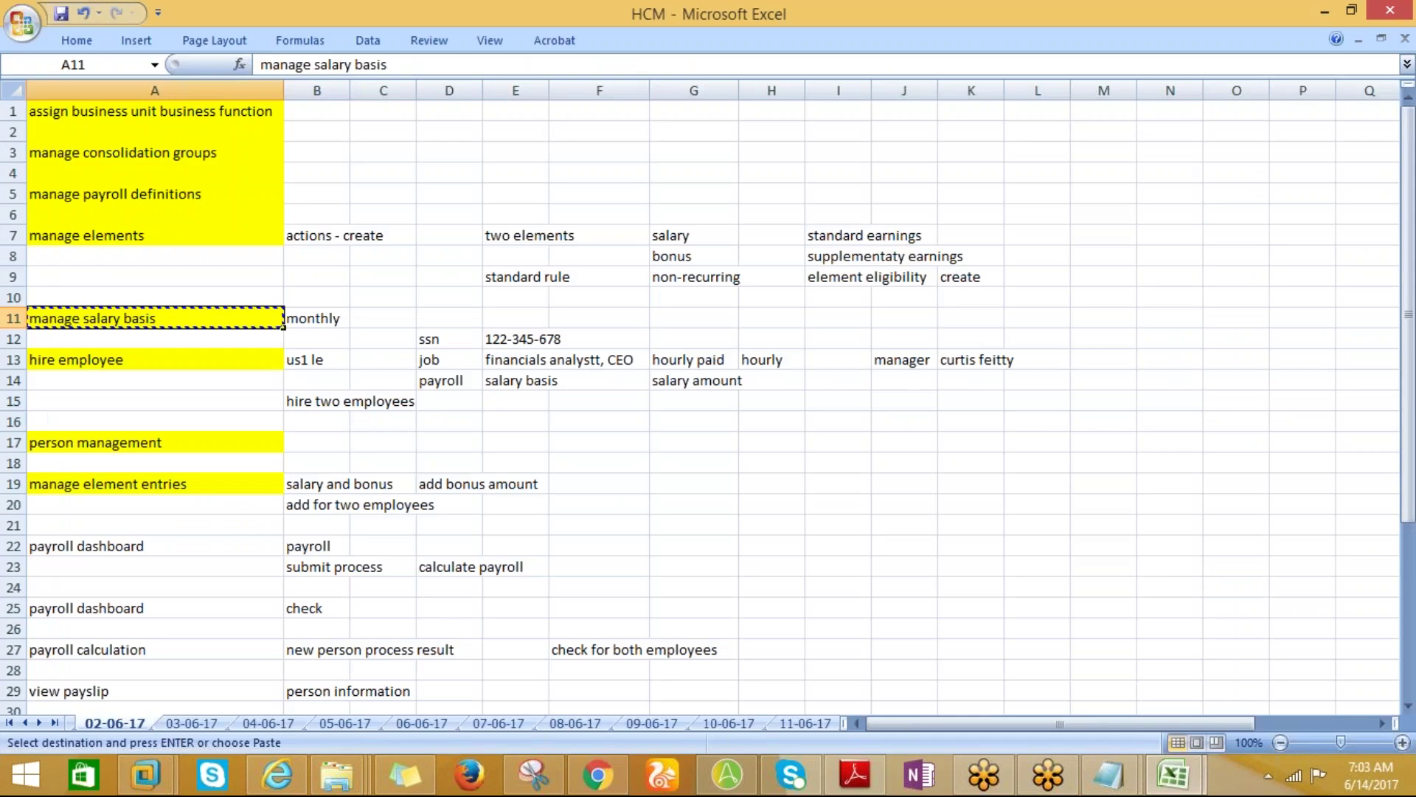
click(158, 231)
key(ctrl+c)
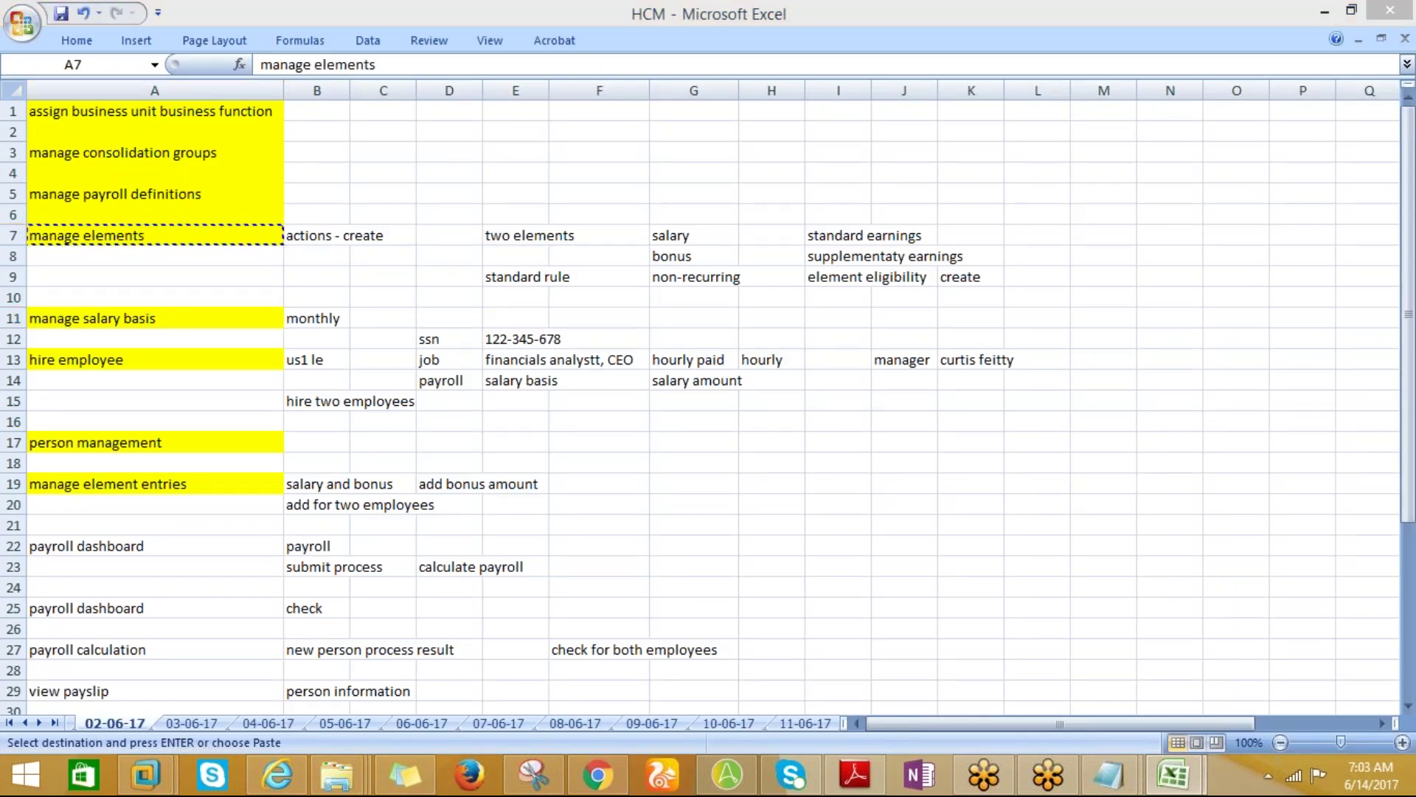
key(alt+Tab)
click(1312, 190)
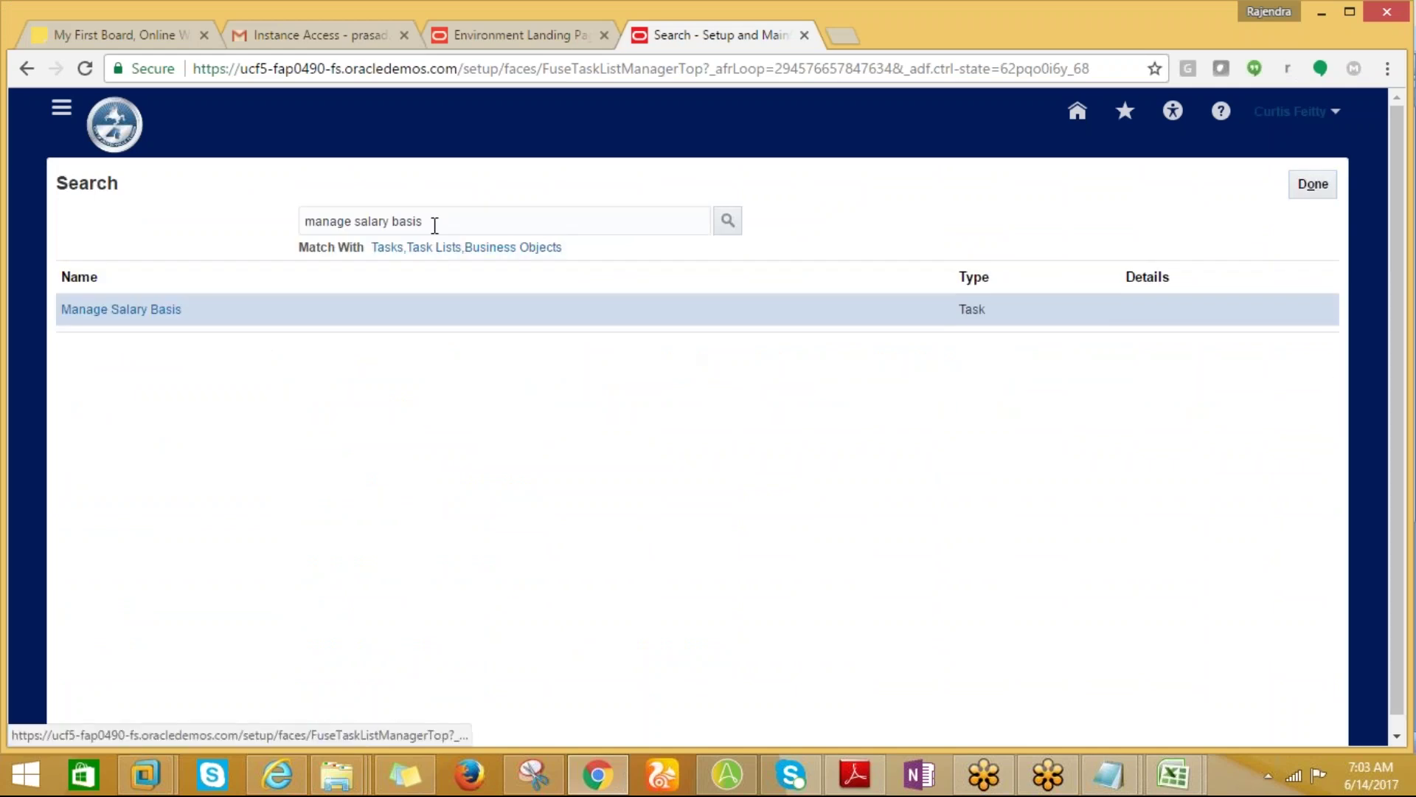
Find the Manage Elements task with the pasted search and start creating a new element.
drag(433, 222, 284, 223)
key(ctrl+v)
click(727, 219)
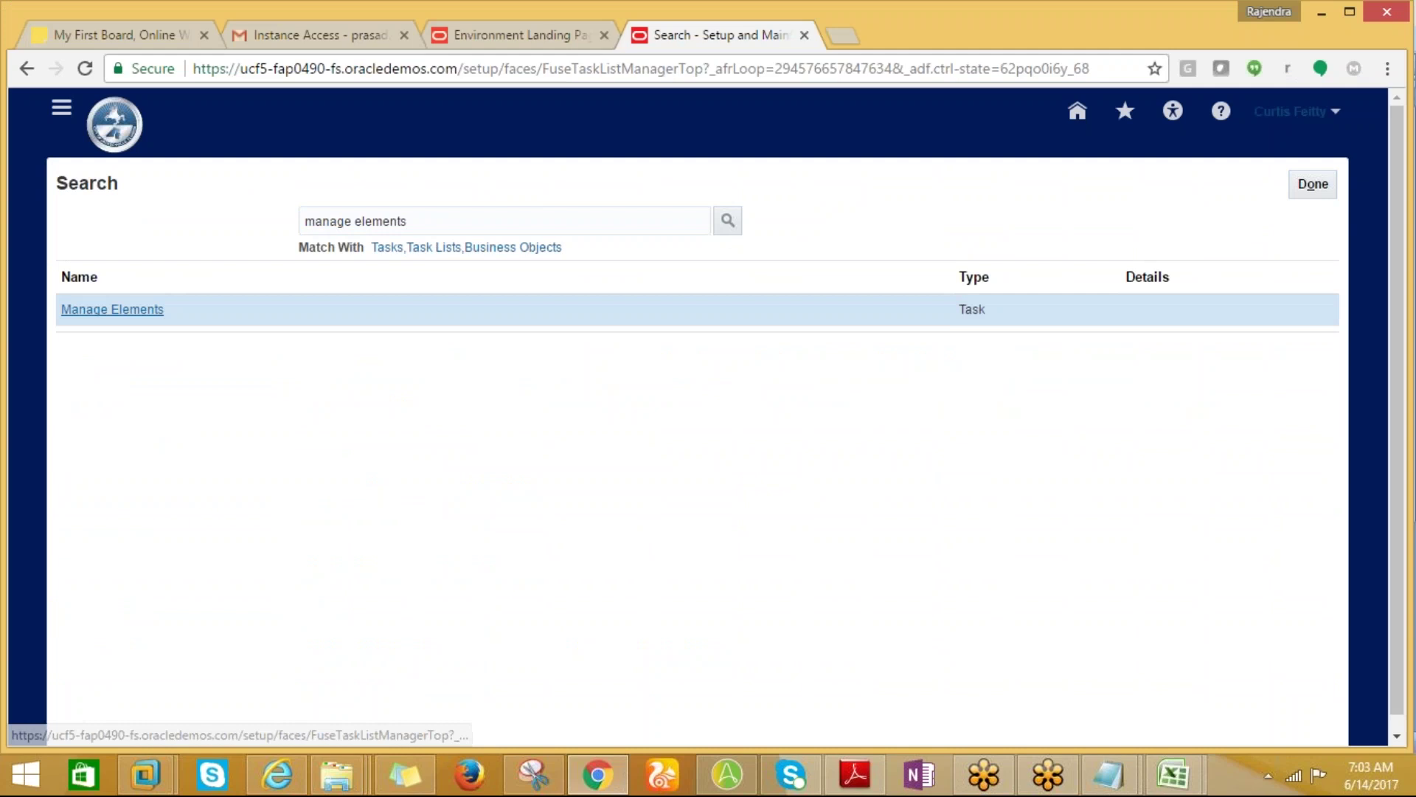
key(alt+Tab)
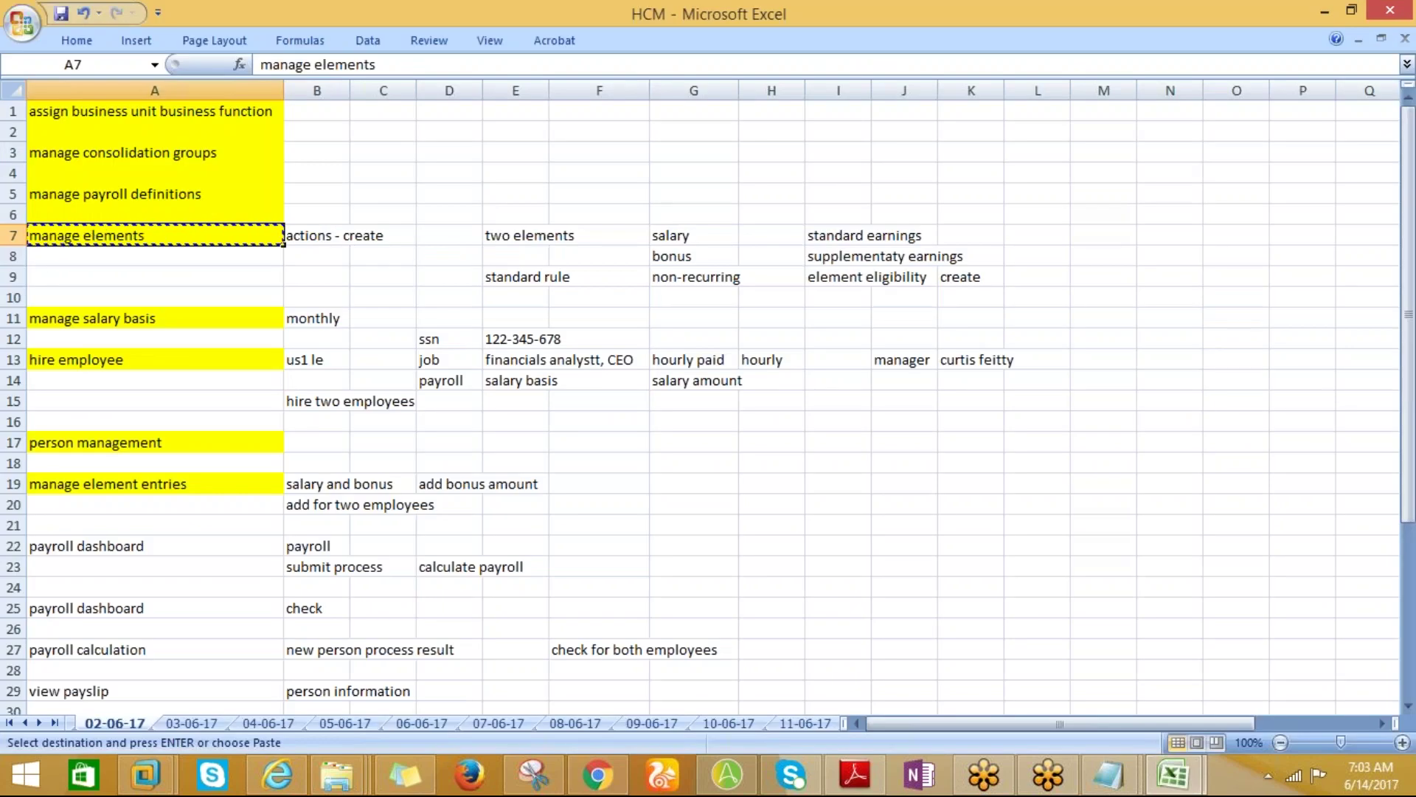
key(alt+Tab)
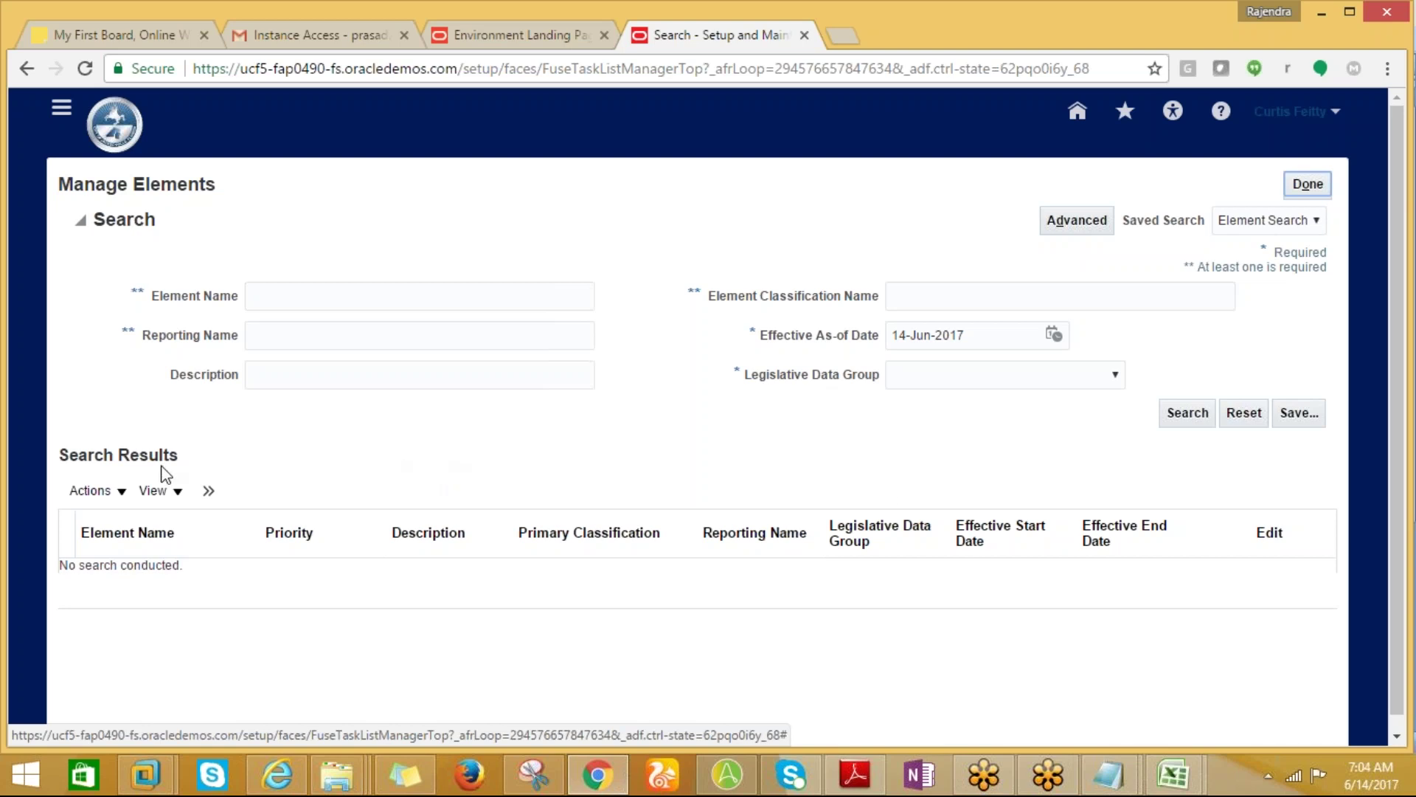
click(119, 499)
click(112, 523)
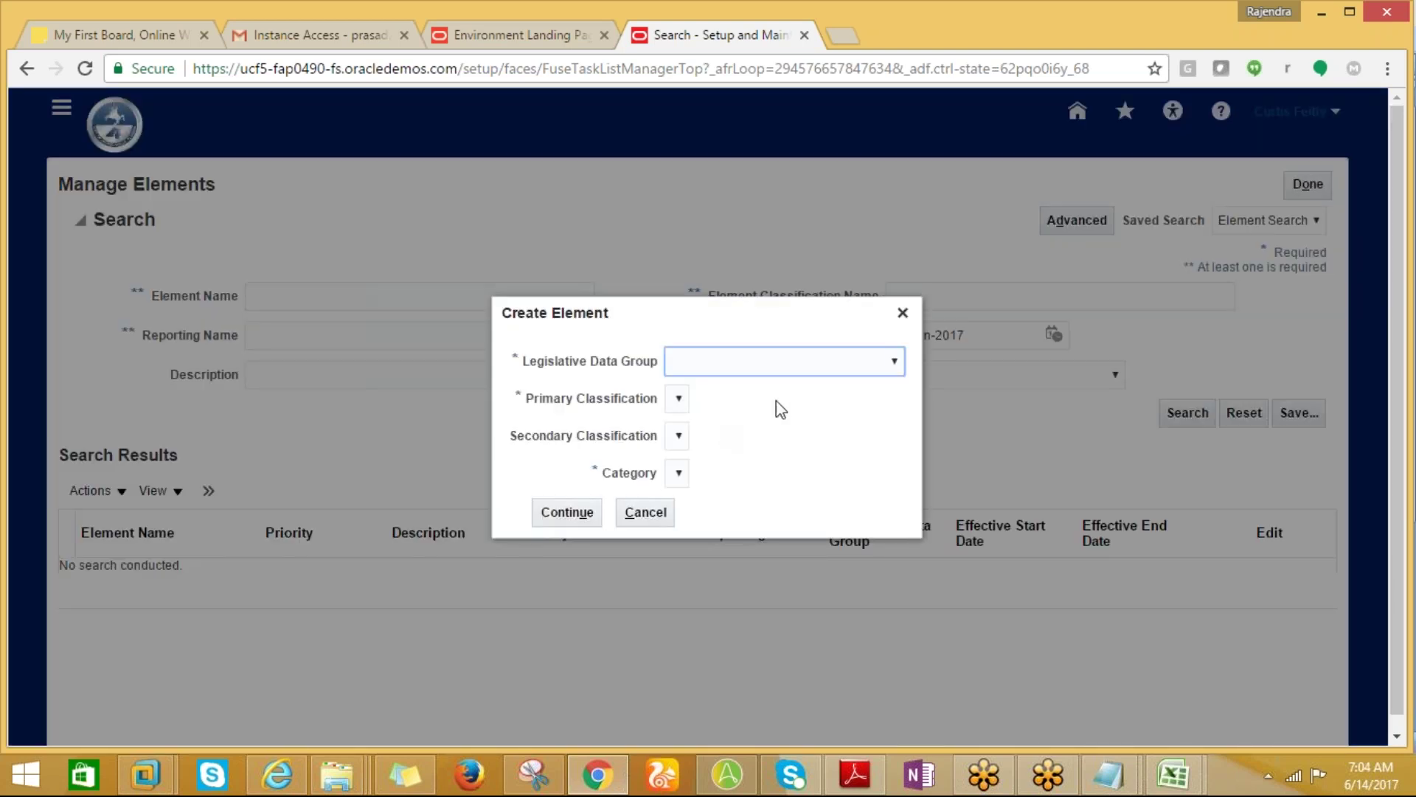
Choose US Legislative Data Group, Standard Earnings primary and Regular secondary classification, then continue.
click(889, 360)
drag(892, 420, 932, 671)
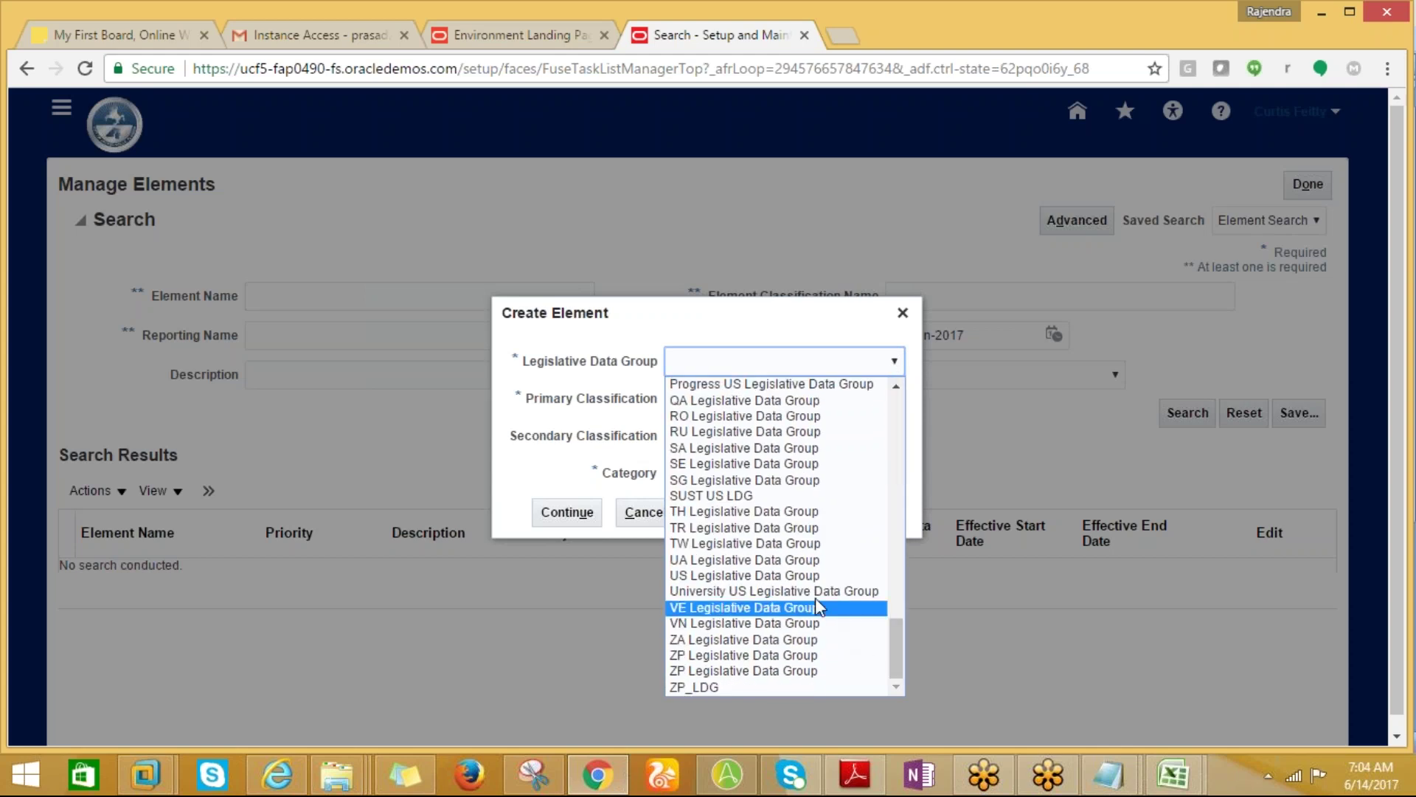
click(809, 576)
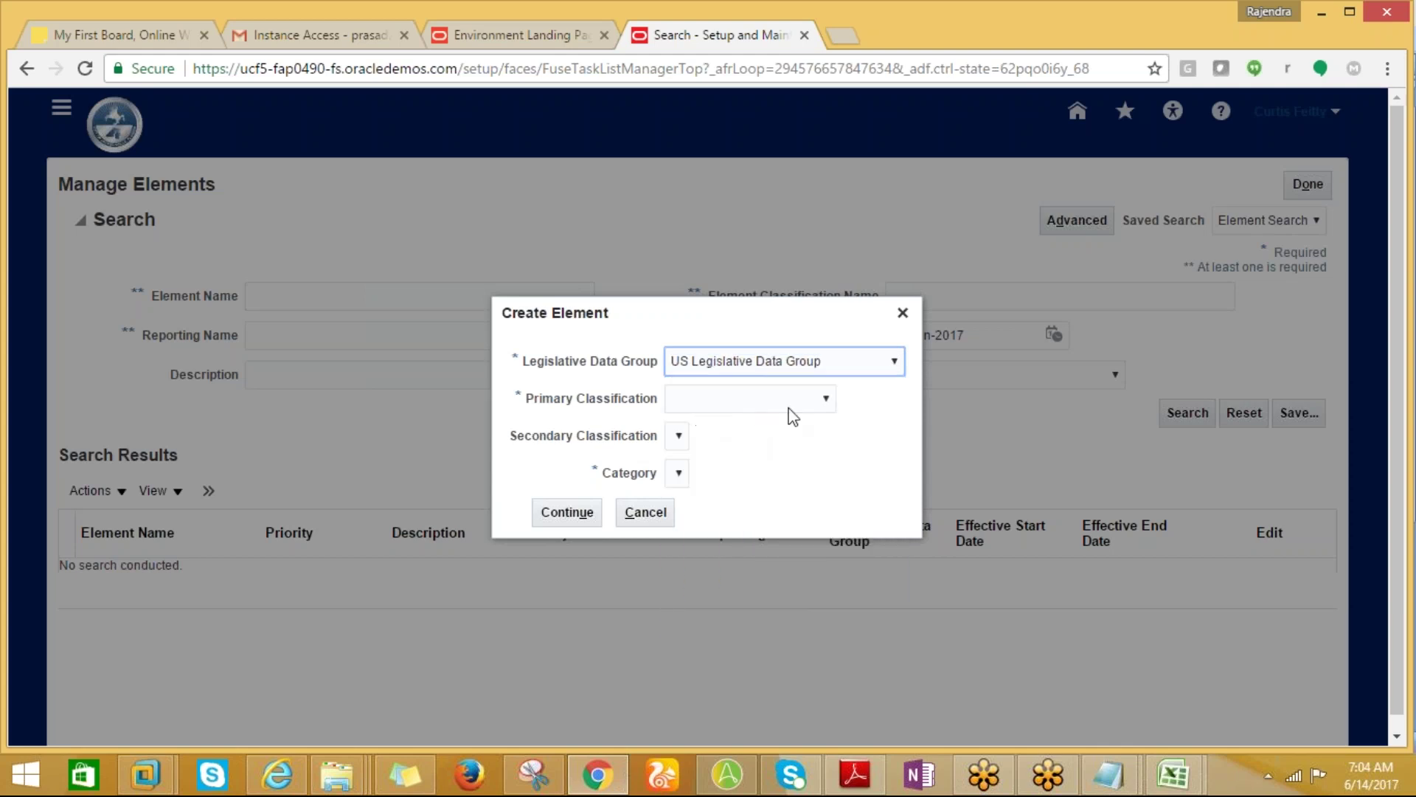
click(816, 404)
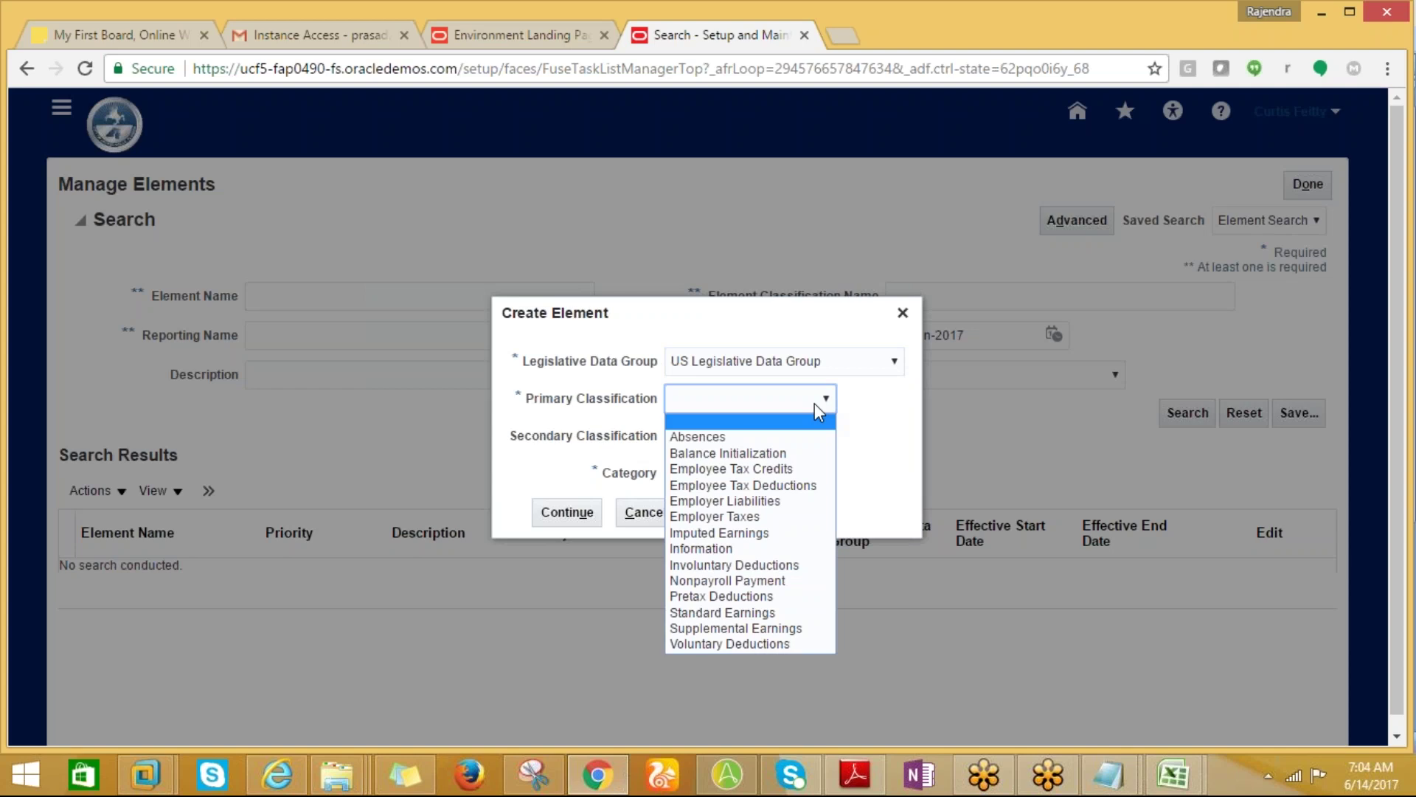
click(728, 612)
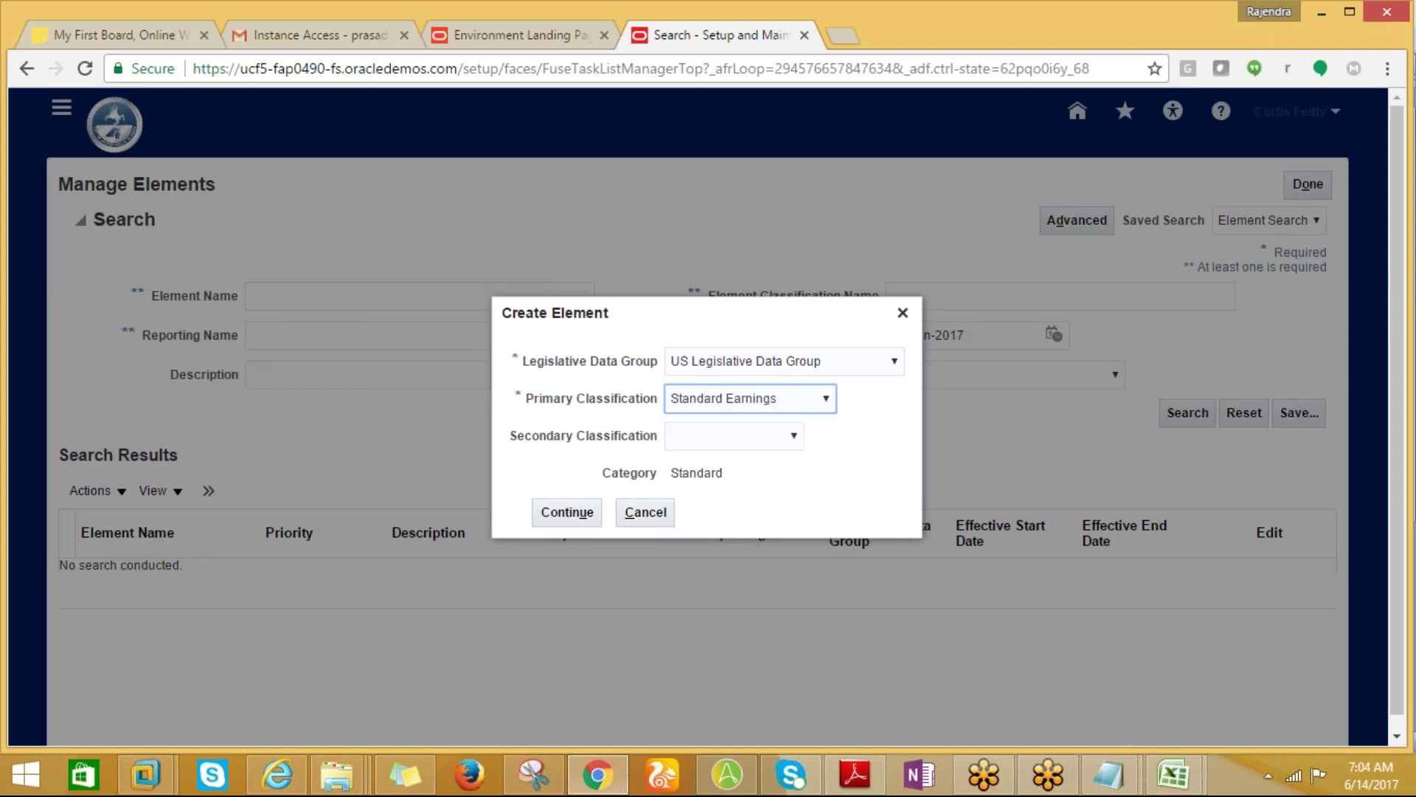
click(792, 437)
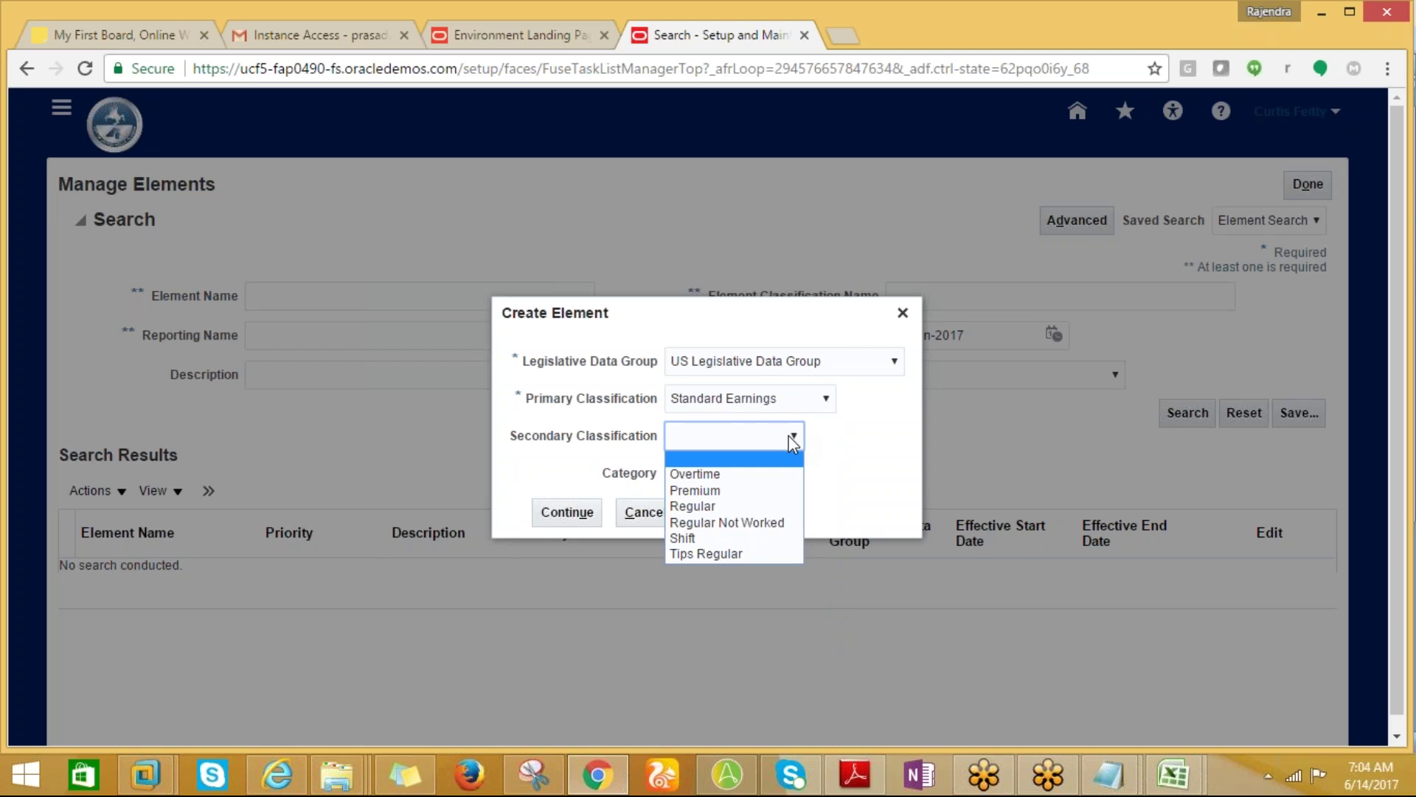
click(693, 506)
click(568, 515)
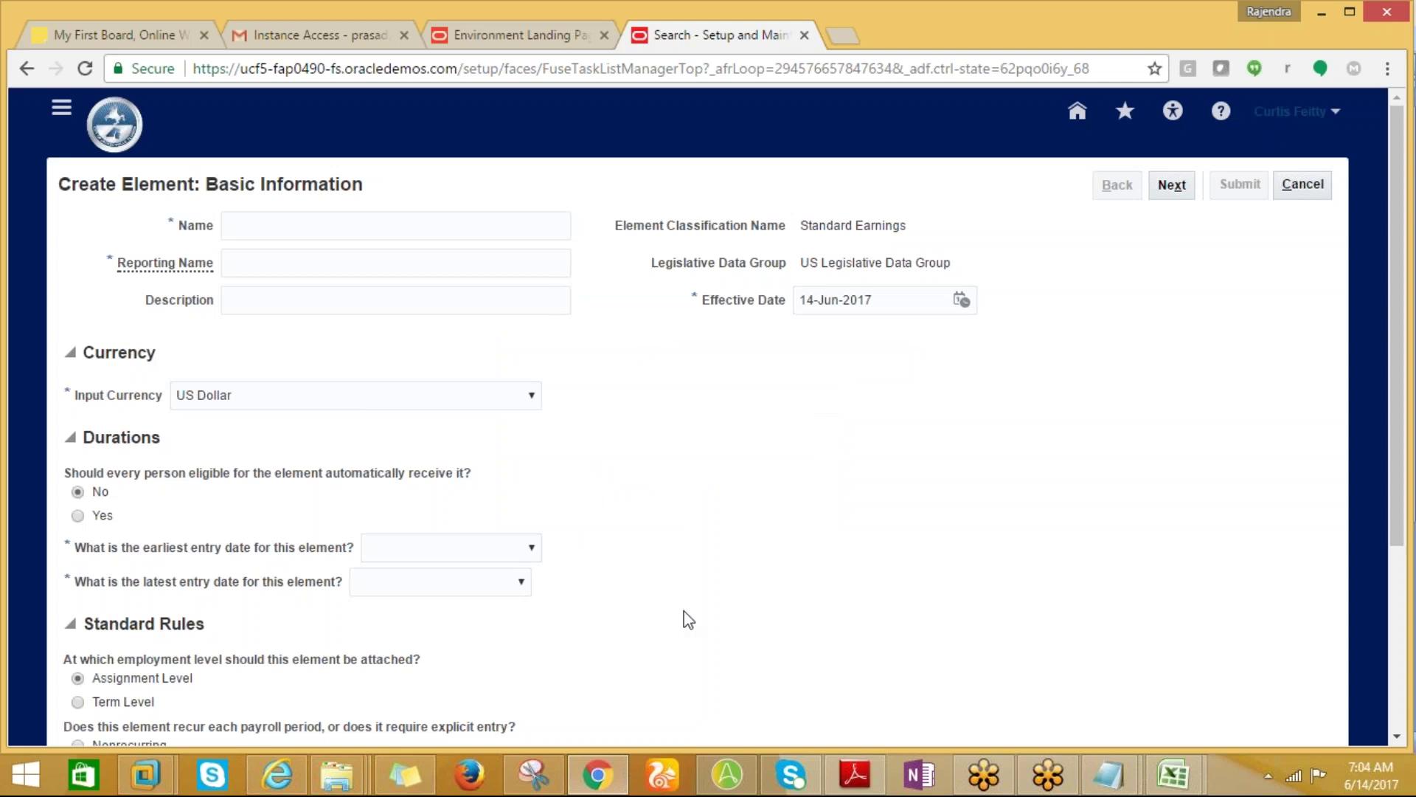
Name the element ANL_ELEMENT and use ANL_ELEMENT as its reporting name.
click(275, 225)
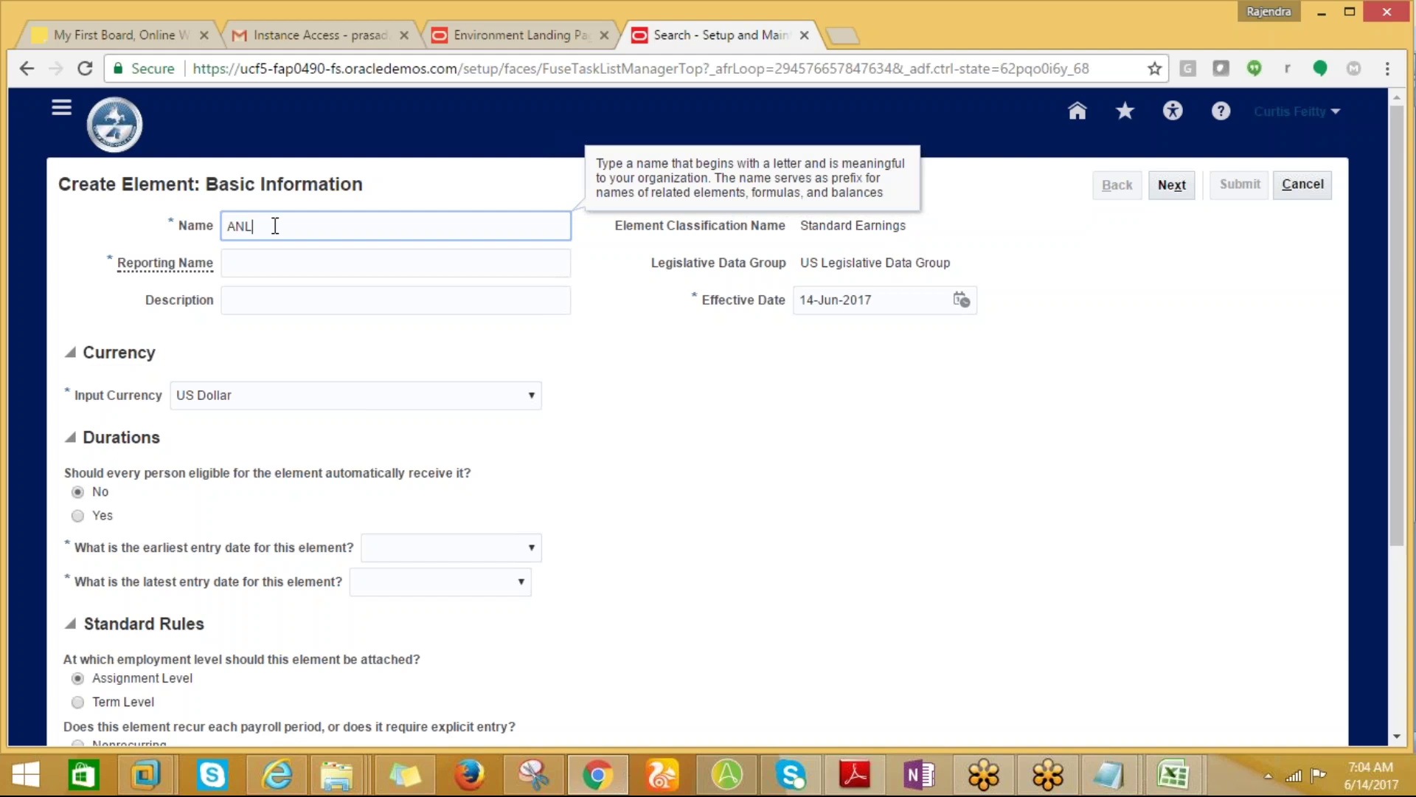
text(ANL_ELEMENT)
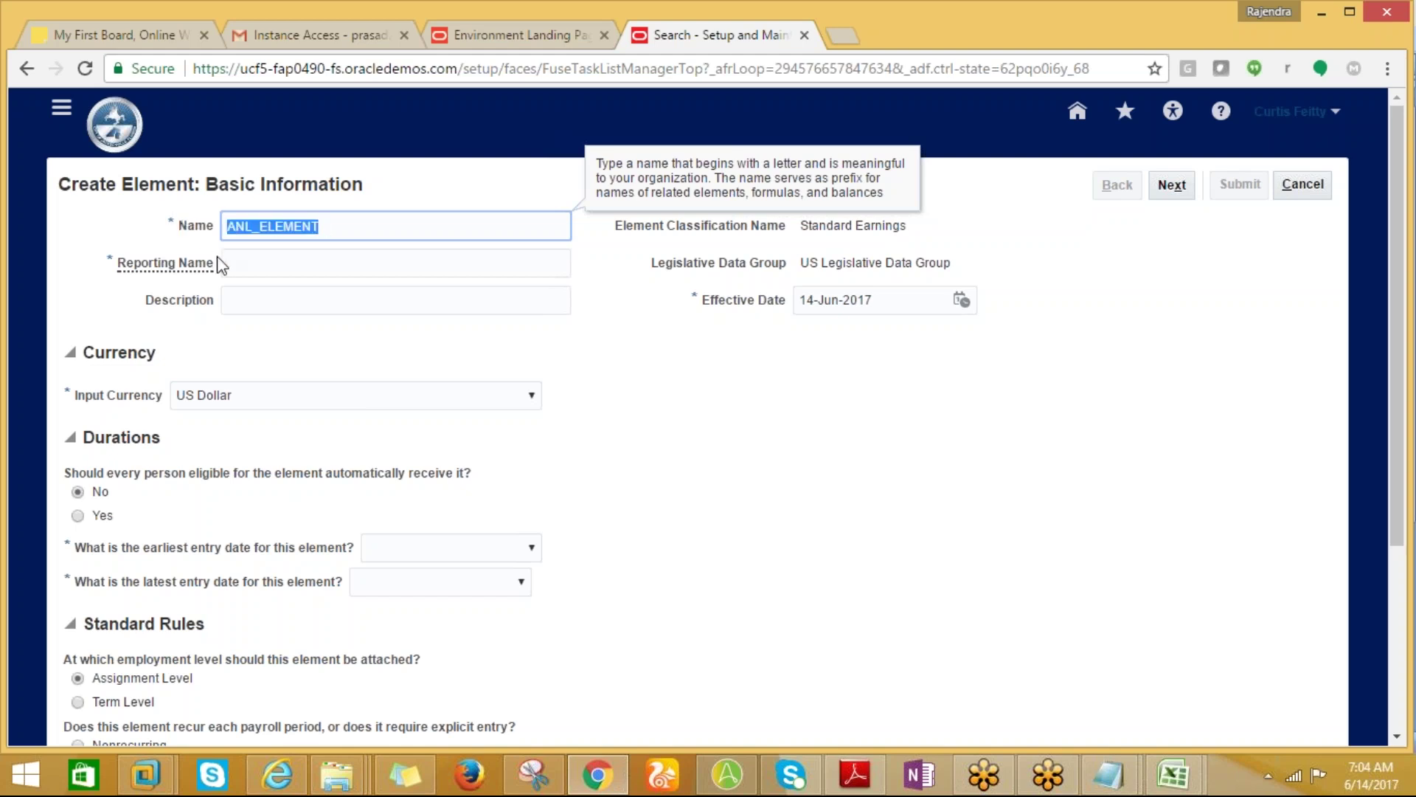
click(236, 264)
key(ctrl+v)
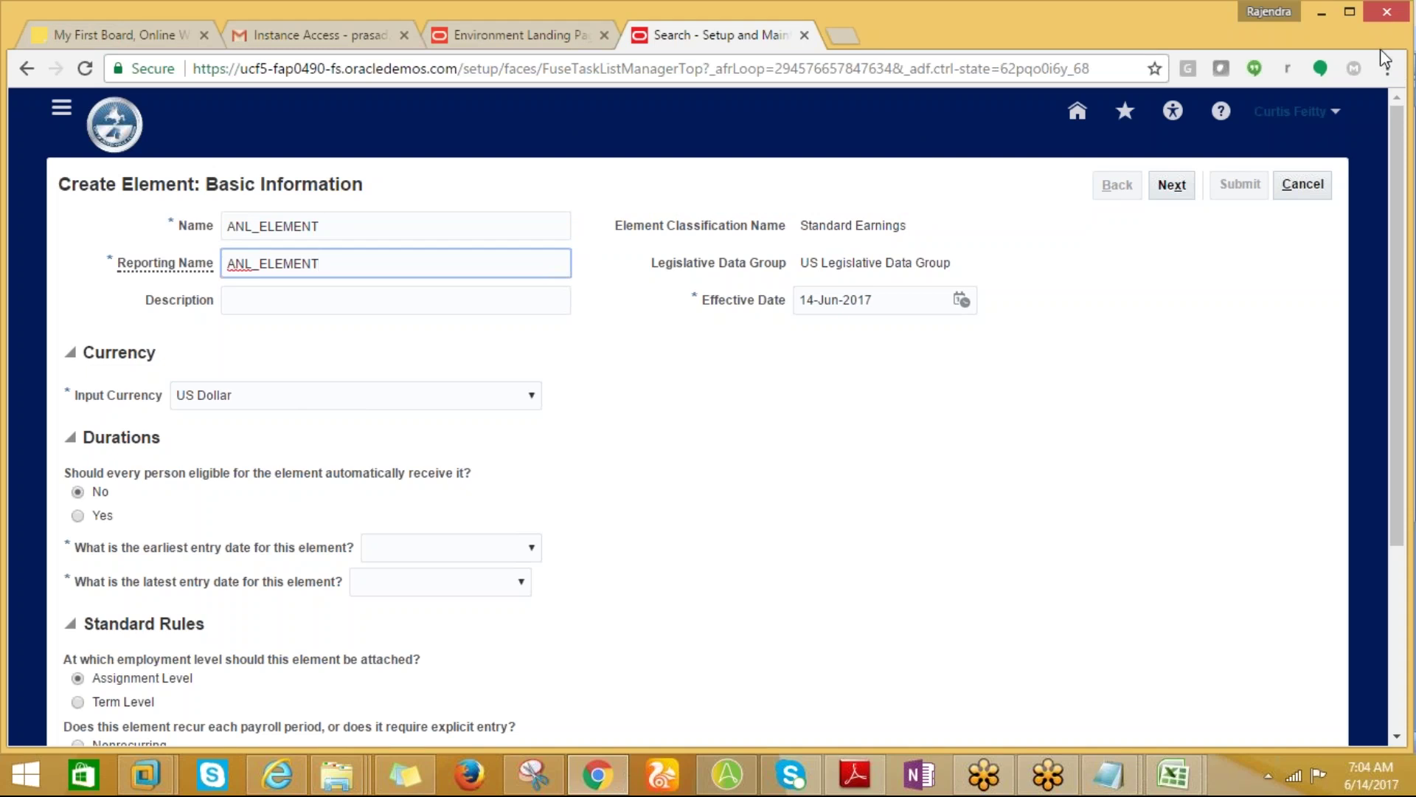
click(1380, 48)
key(alt+Tab)
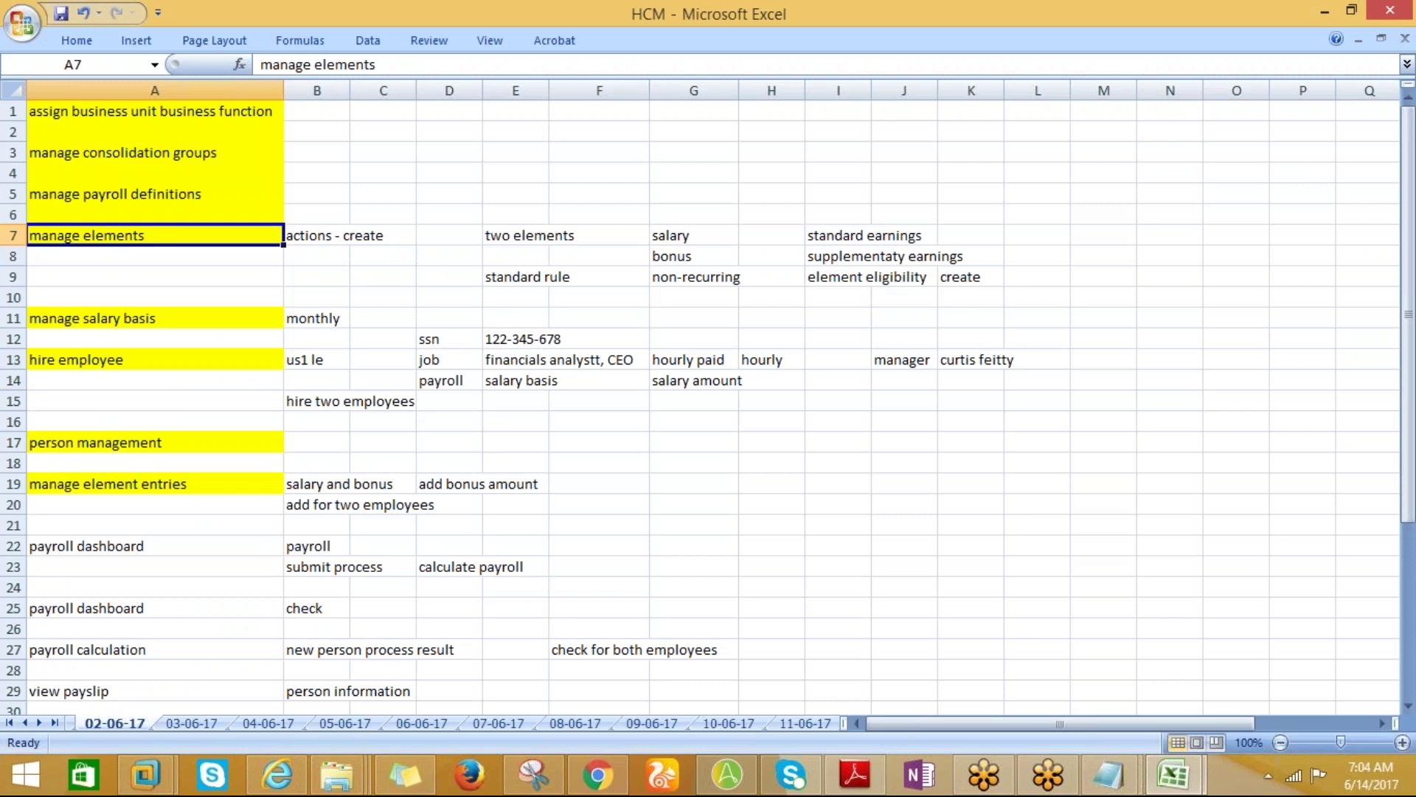
key(alt+Tab)
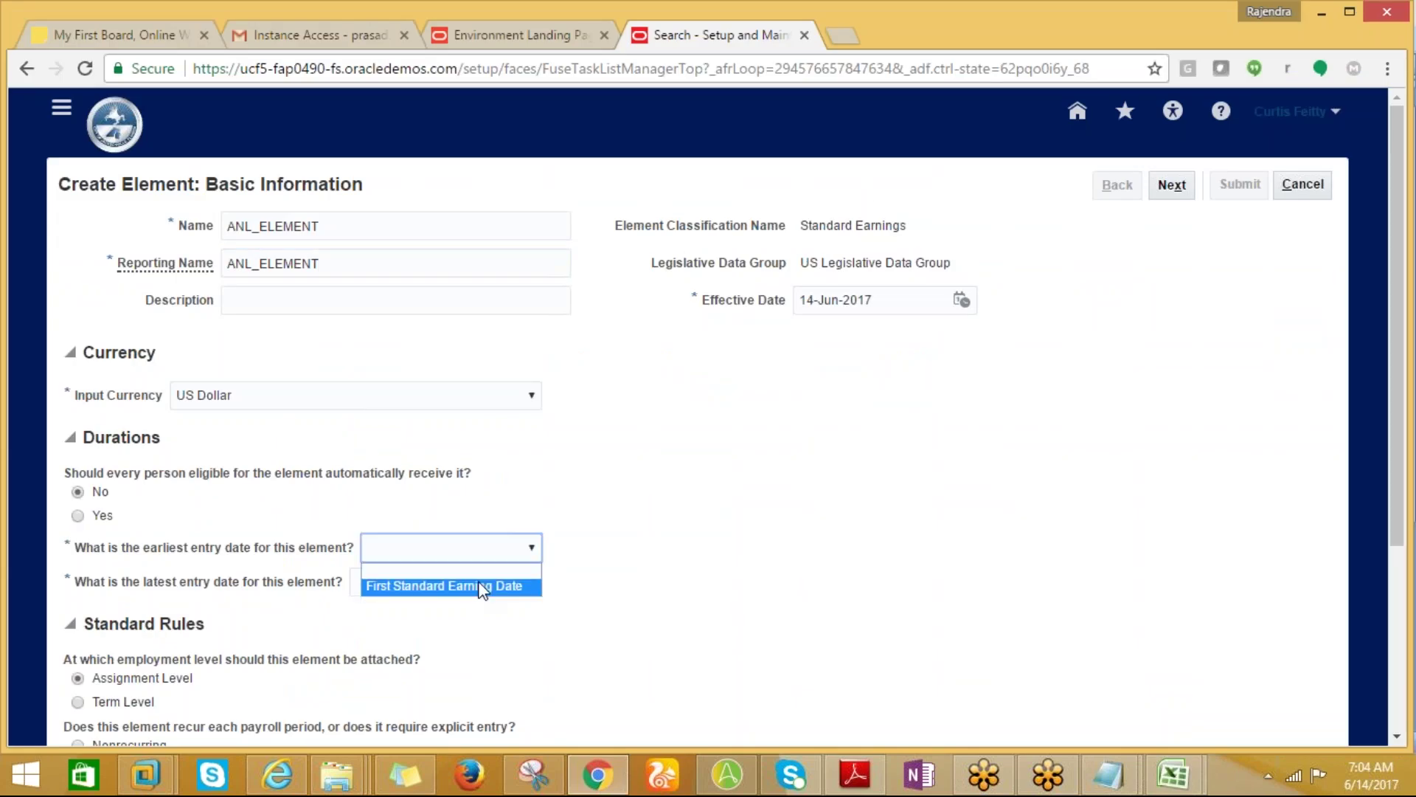
Limit entries from First Standard Earning Date to Last Standard Earning Date.
click(481, 586)
click(517, 589)
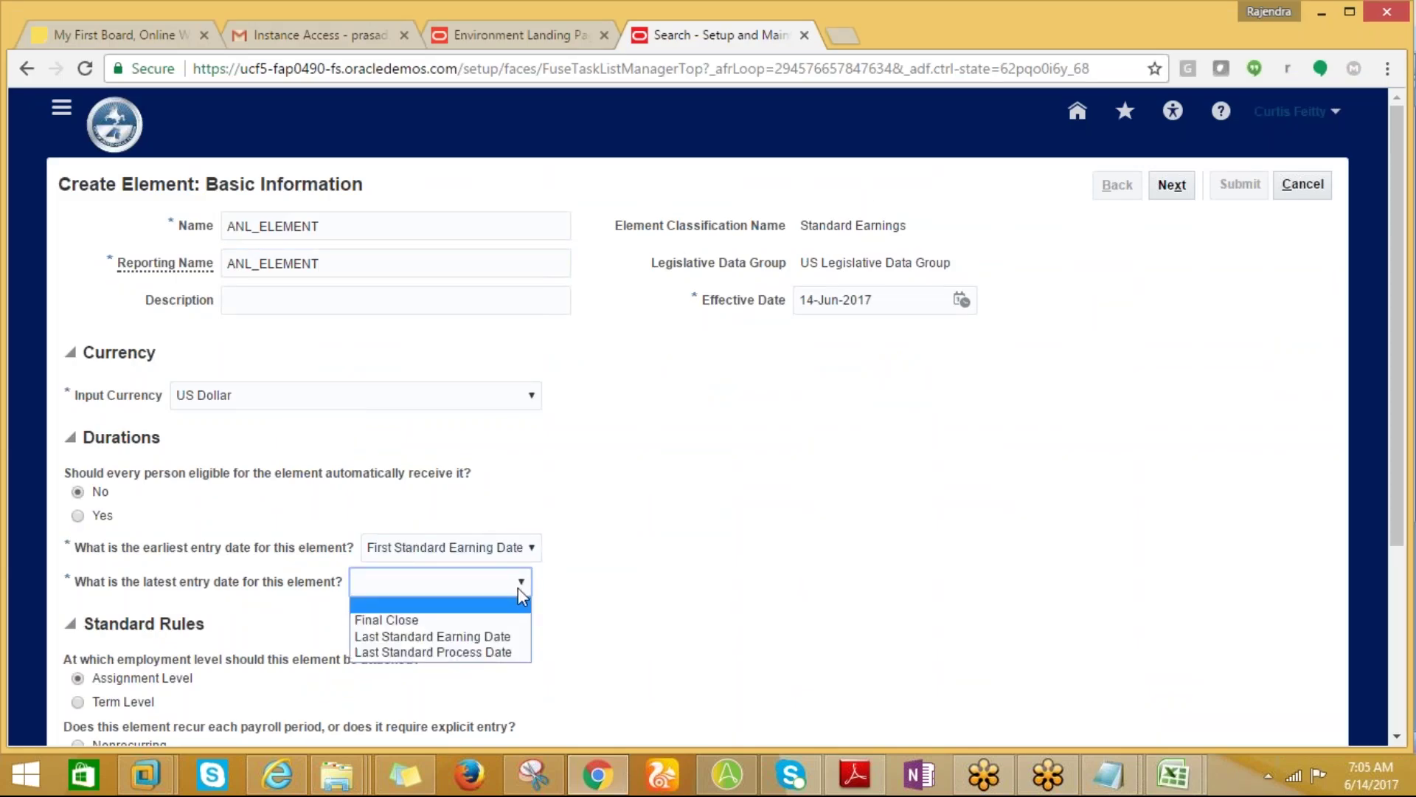
click(418, 638)
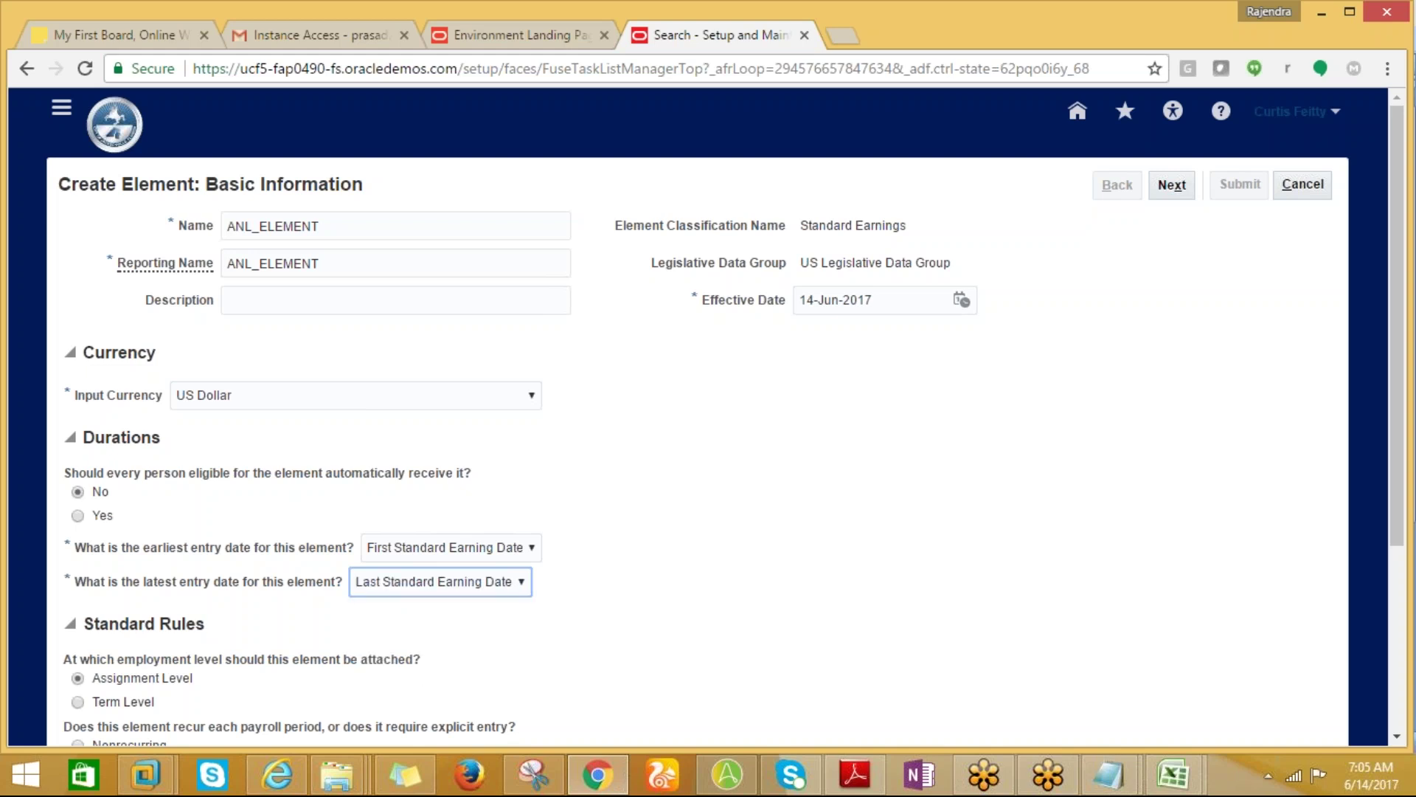
scroll(1398, 413, down, 1)
scroll(1401, 445, down, 3)
scroll(1402, 445, up, 5)
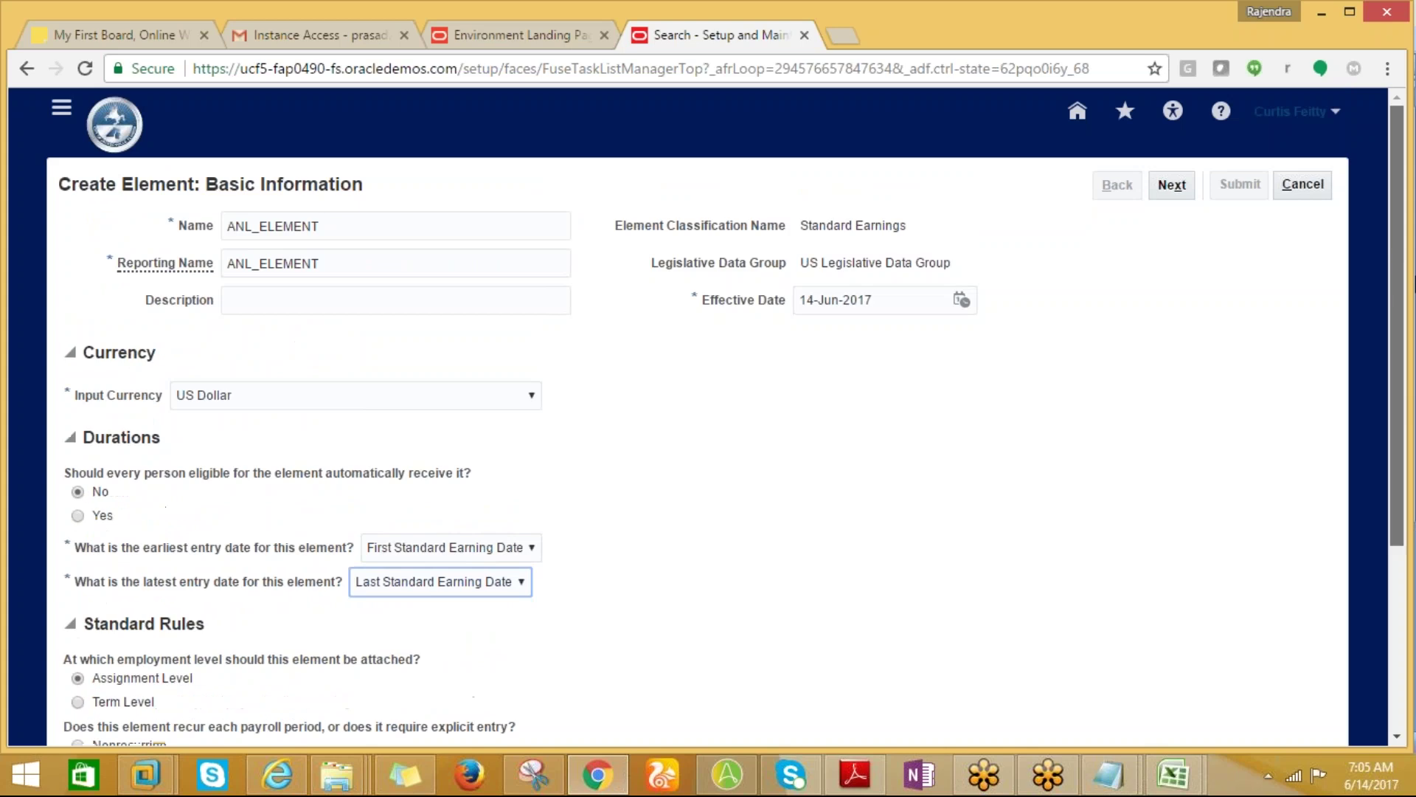
key(alt+Tab)
key(alt+Tab)
Accept the default additional details and review the ANL_ELEMENT summary before submitting.
click(1167, 189)
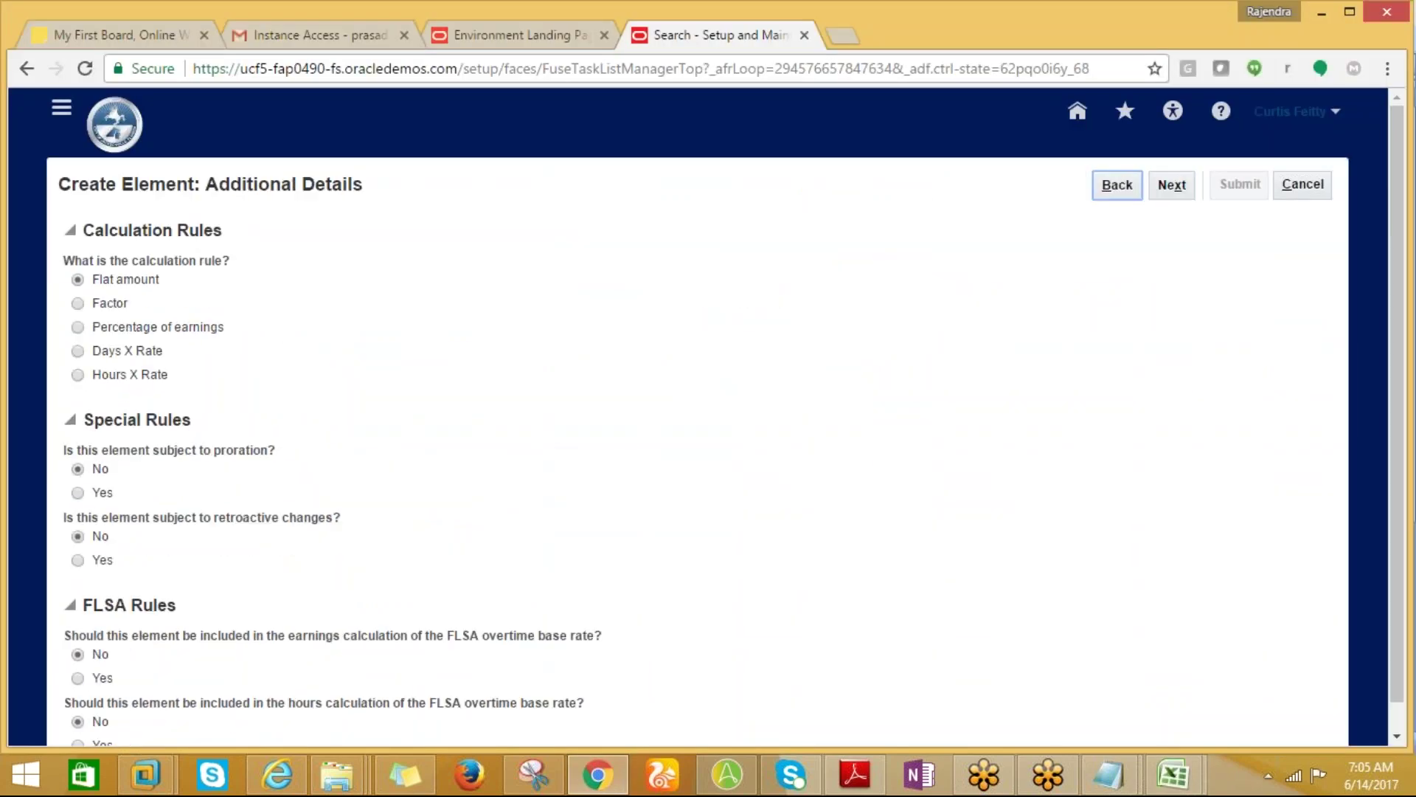
mouse_move(1397, 363)
mouse_down()
mouse_move(1397, 391)
mouse_move(1387, 364)
mouse_up()
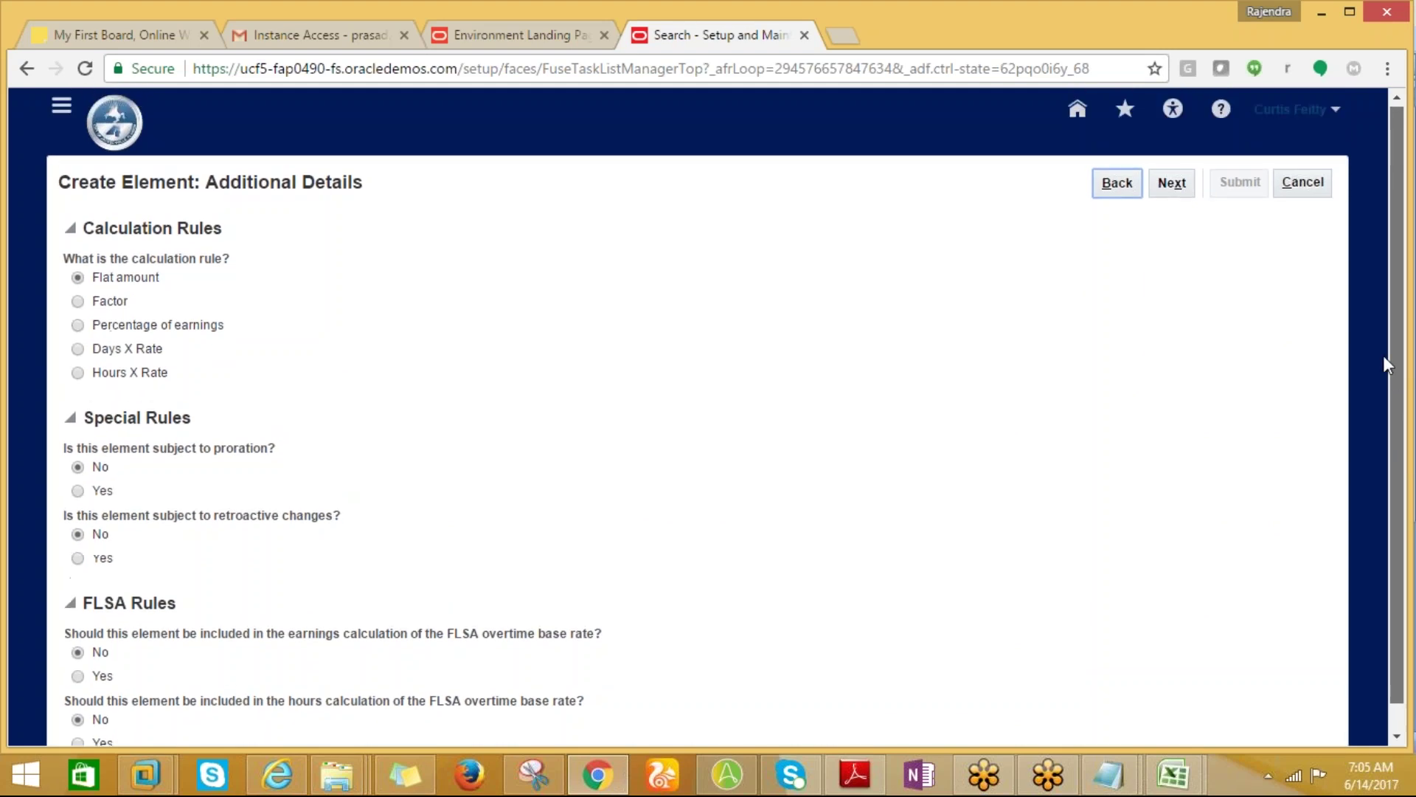
click(1179, 186)
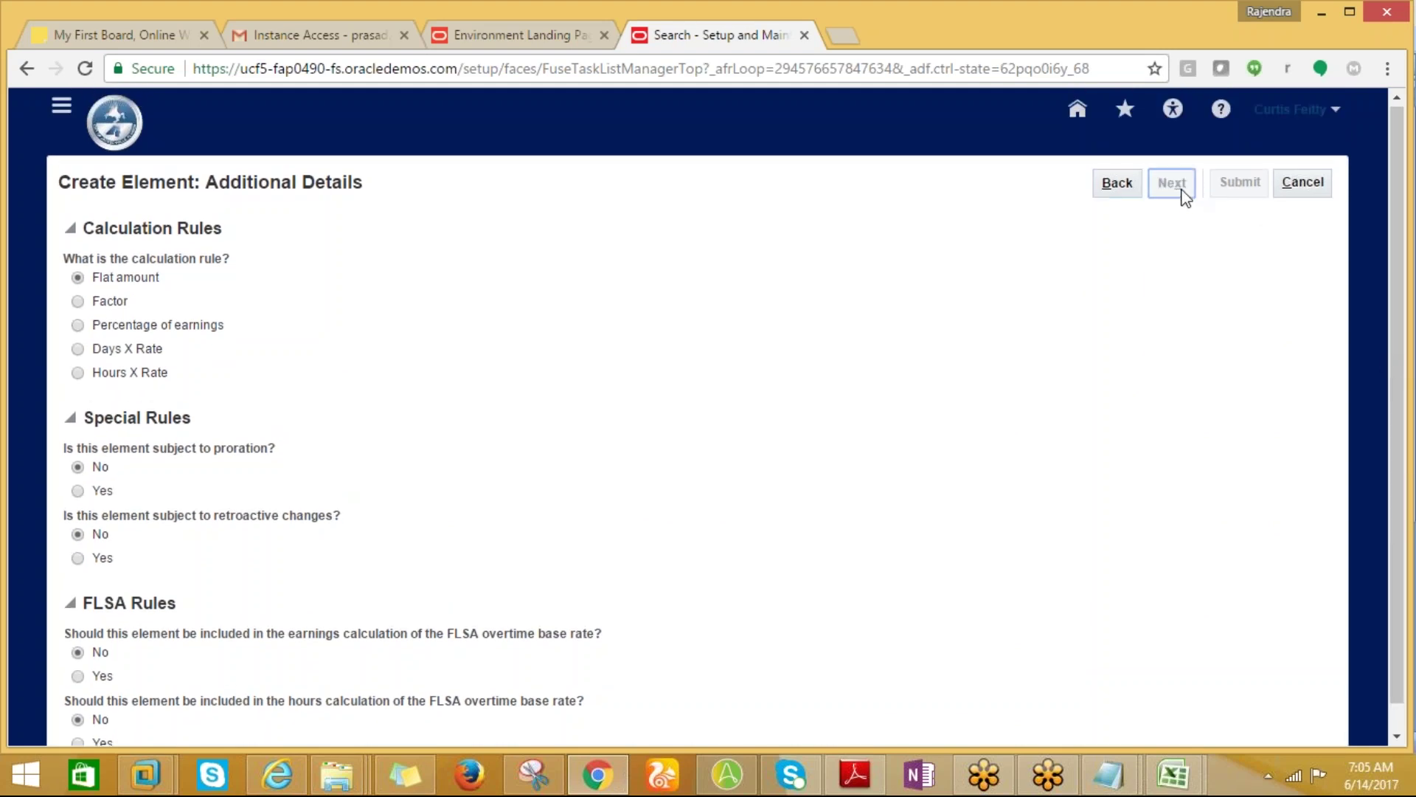
drag(1337, 194, 1299, 298)
click(1295, 324)
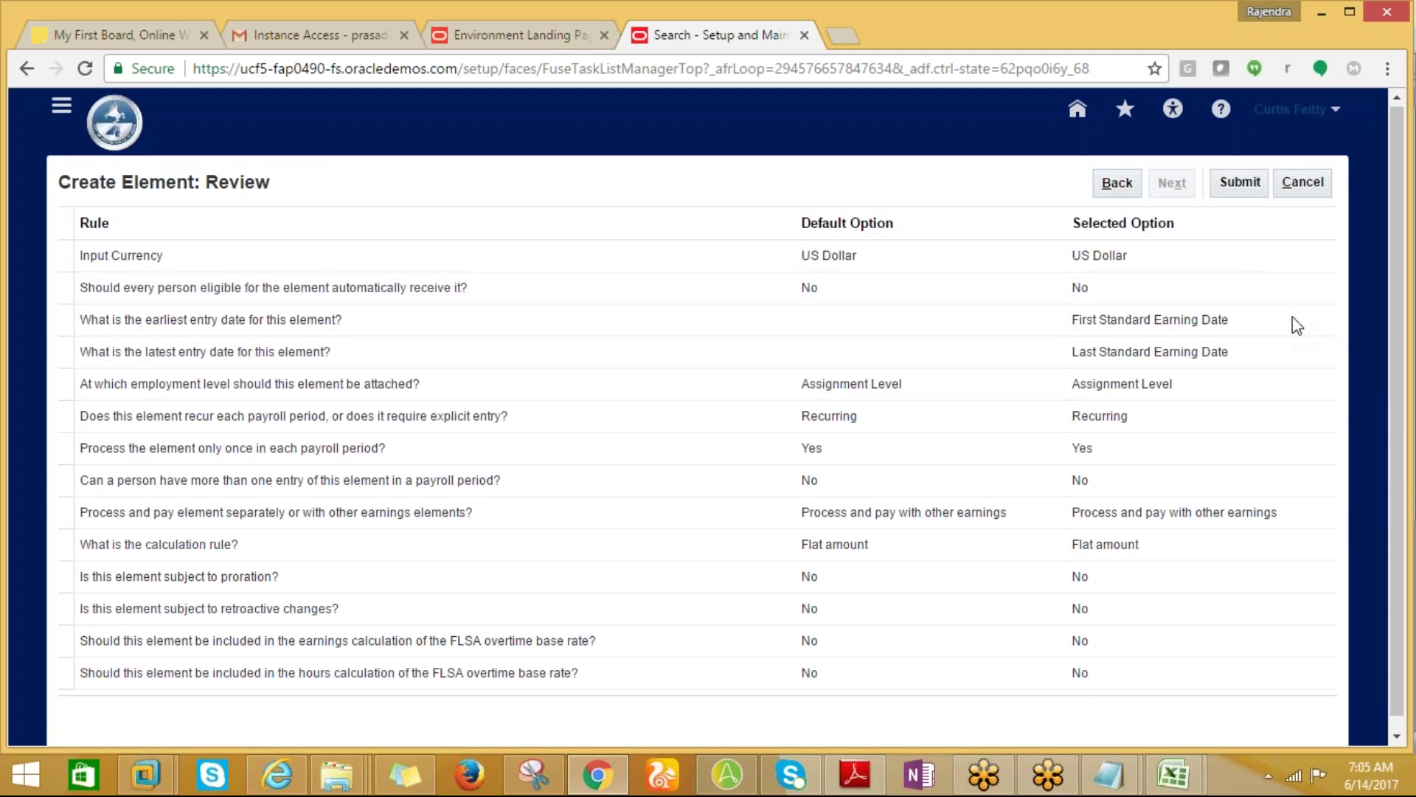
key(alt+Tab)
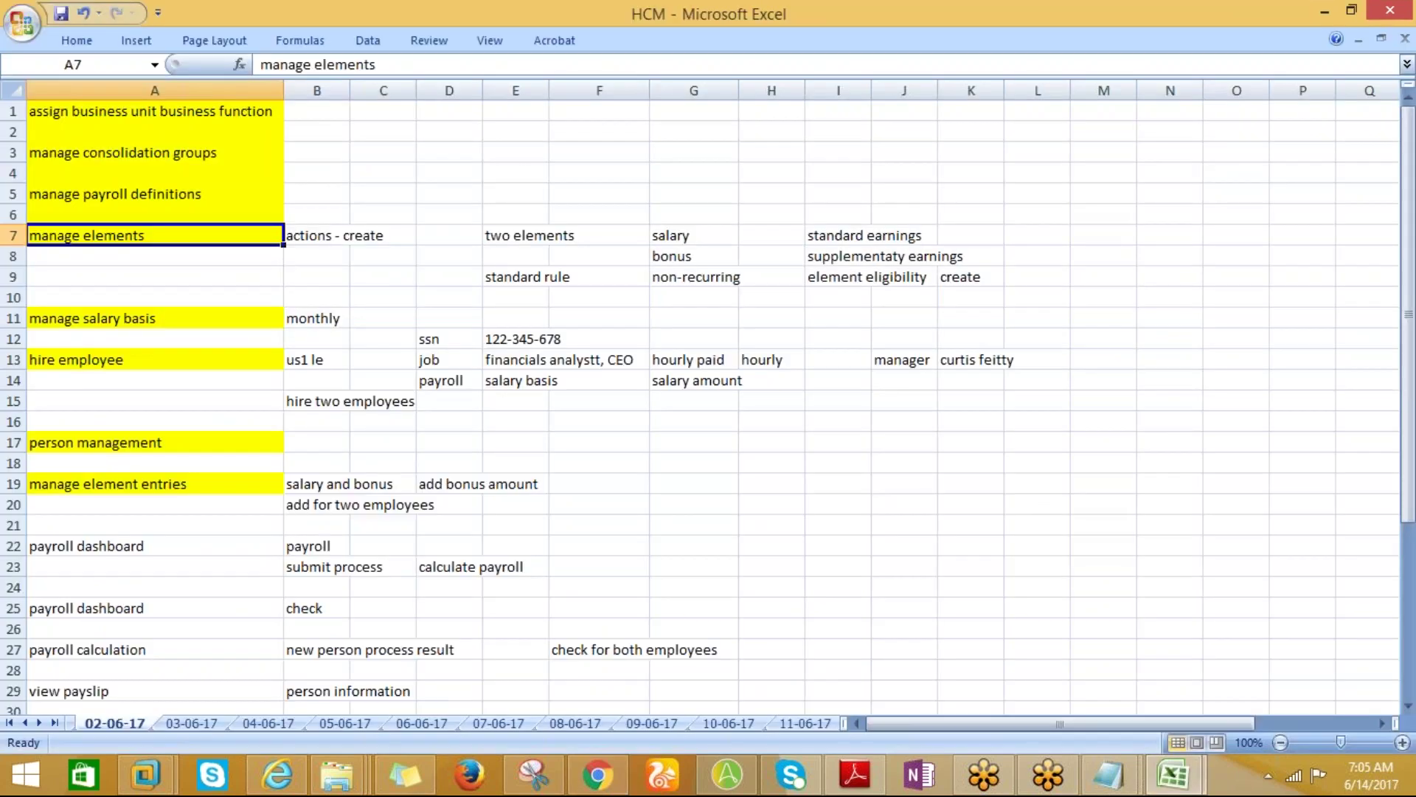
key(alt+Tab)
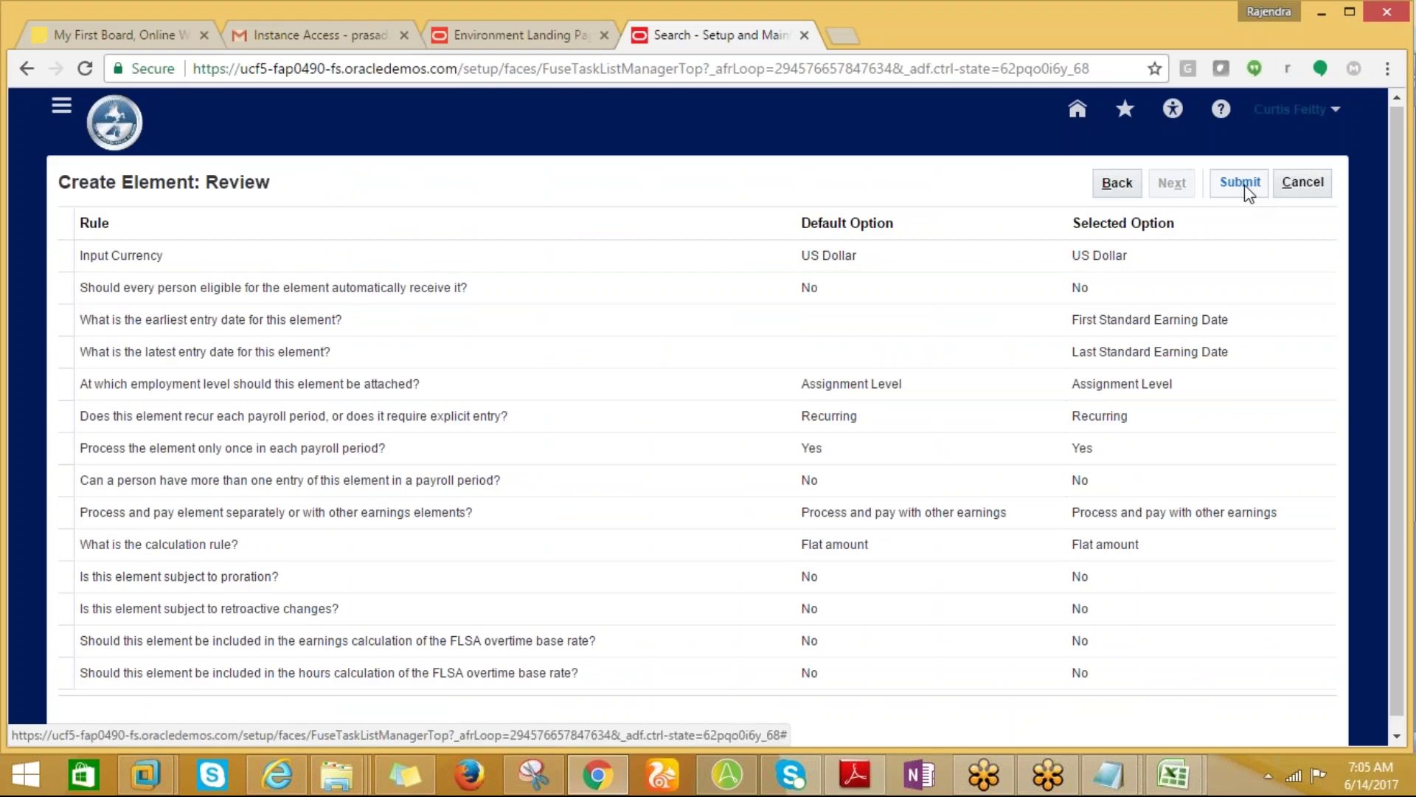
Submit ANL_ELEMENT and wait for its Element Summary with Pay Value and Amount inputs.
click(1245, 187)
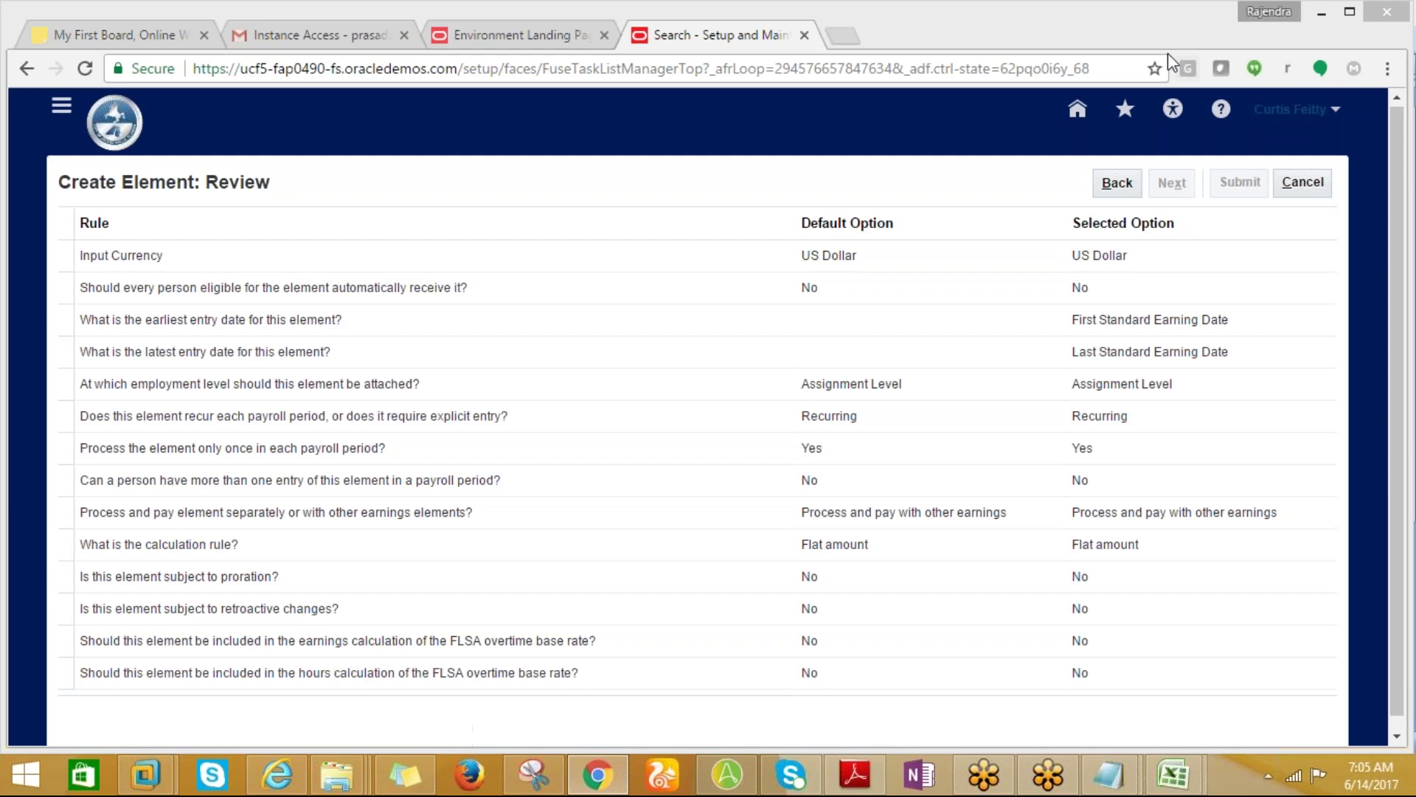
scroll(1396, 162, up, 1)
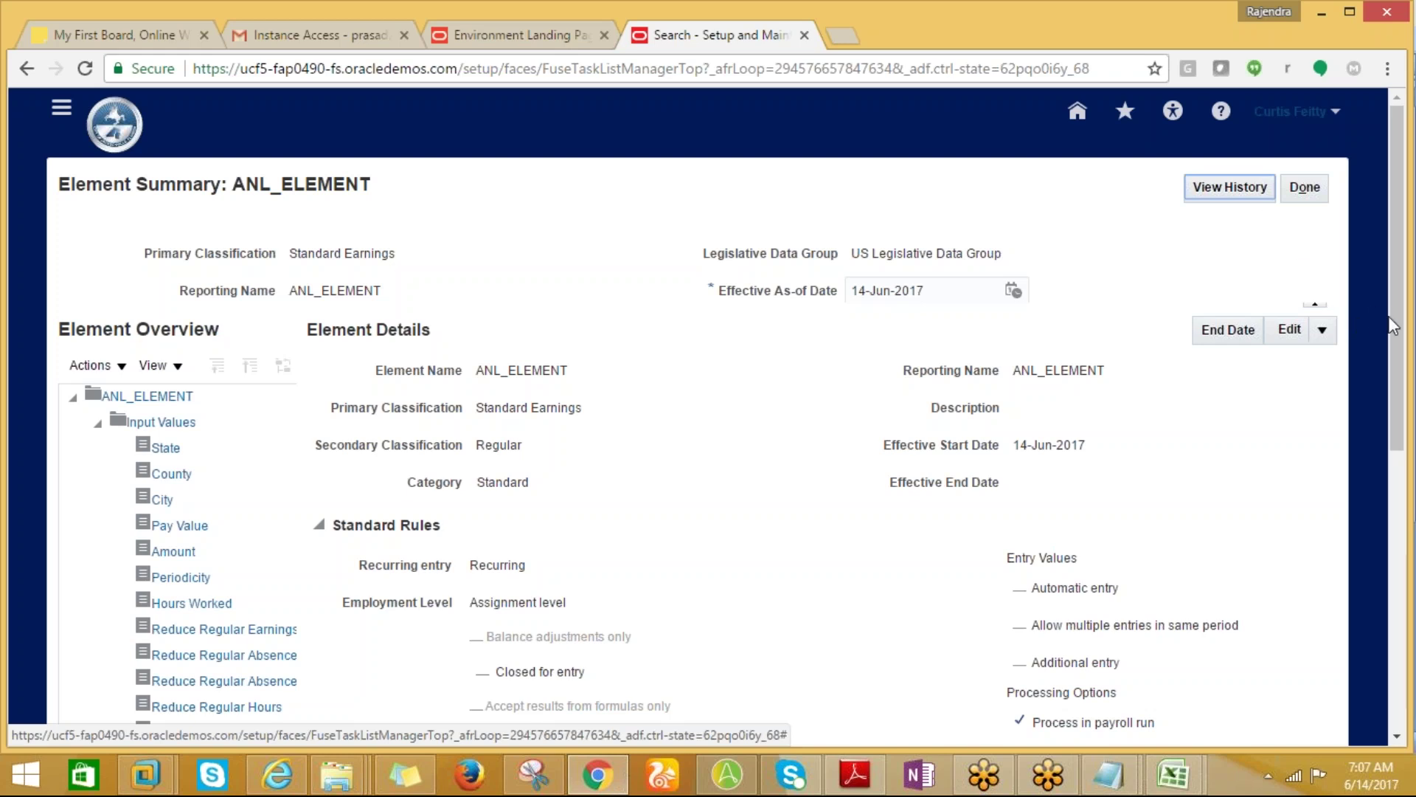
Browse the ANL_ELEMENT overview tree to Element Eligibility and bring up the Actions menu.
scroll(1392, 325, down, 1)
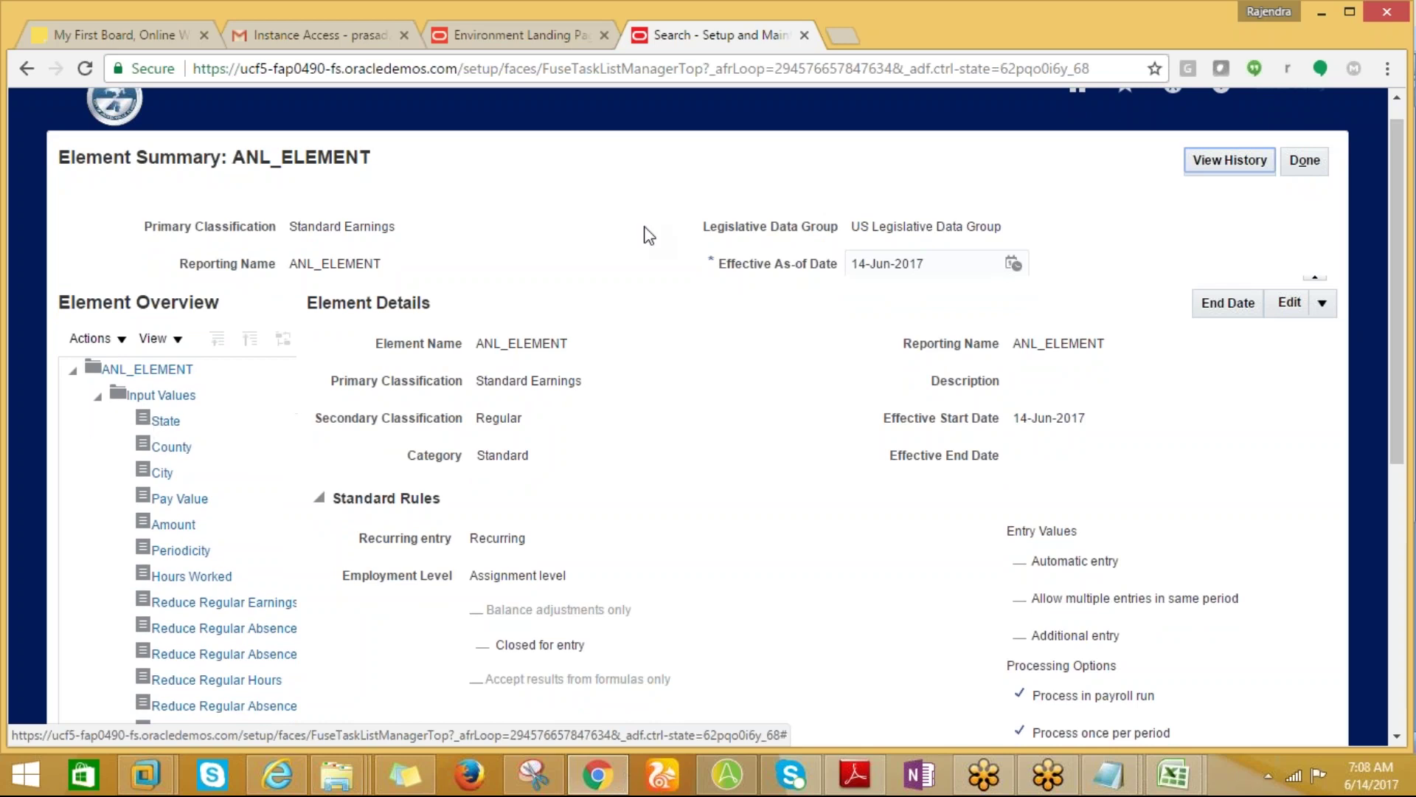
key(alt+Tab)
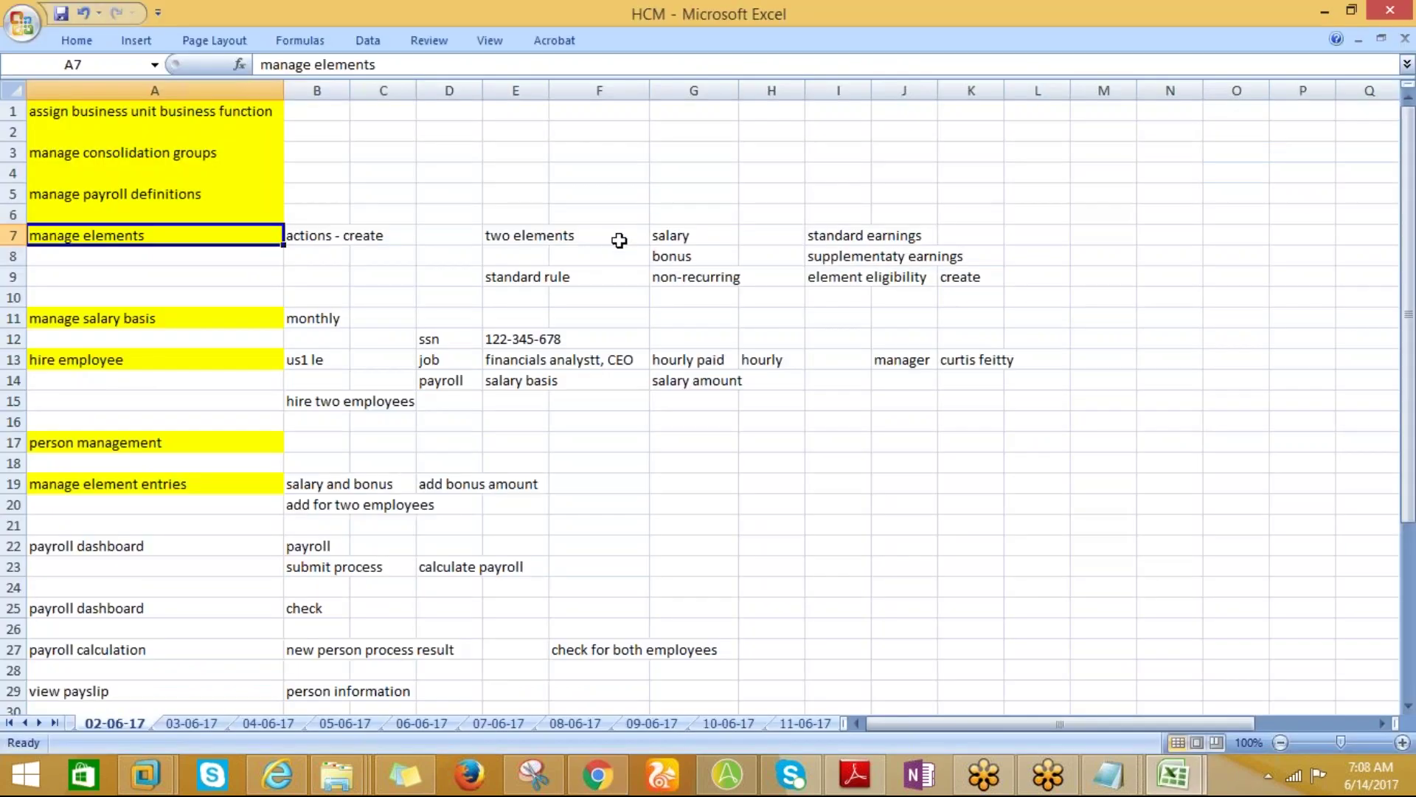
key(alt+Tab)
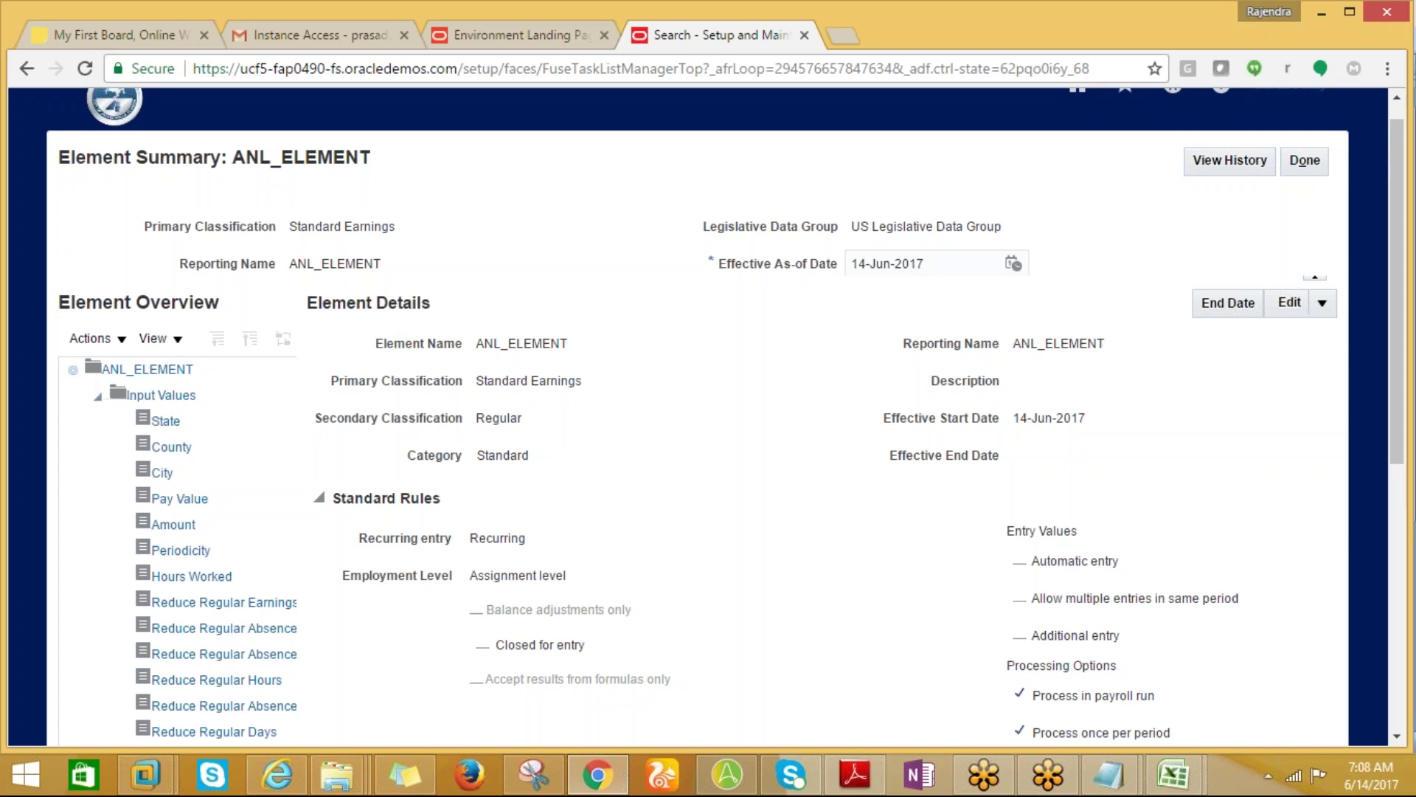
click(74, 373)
click(74, 373)
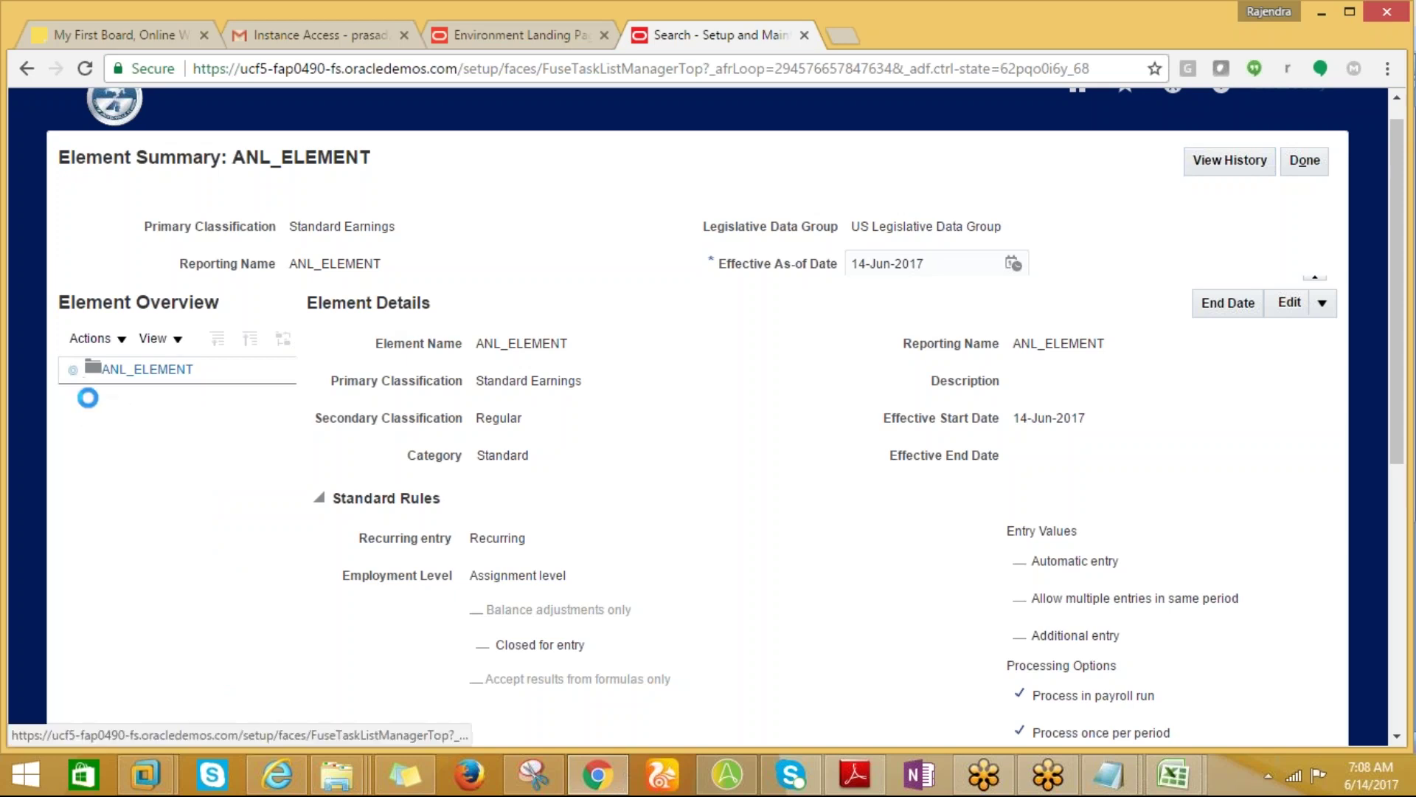
click(99, 402)
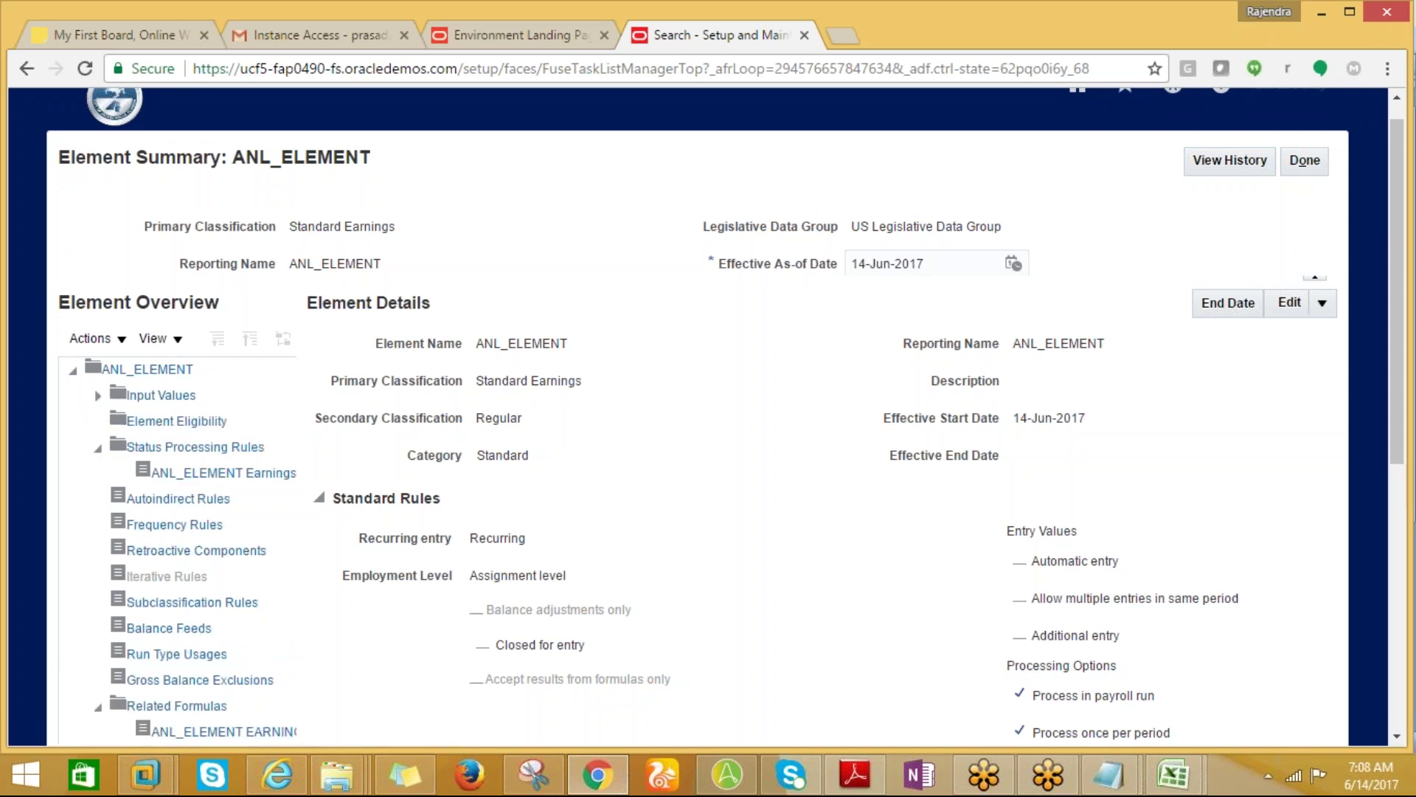
click(148, 422)
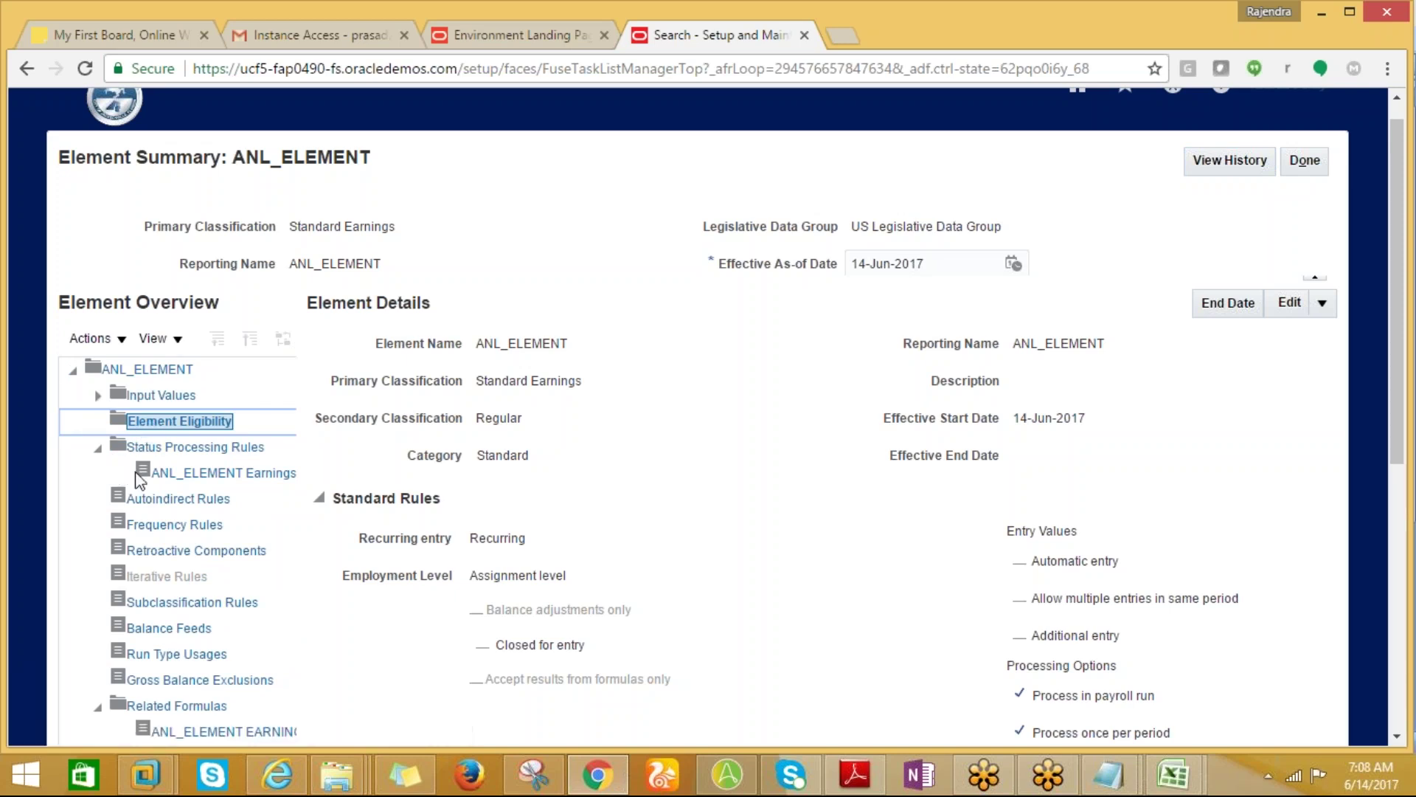
click(97, 395)
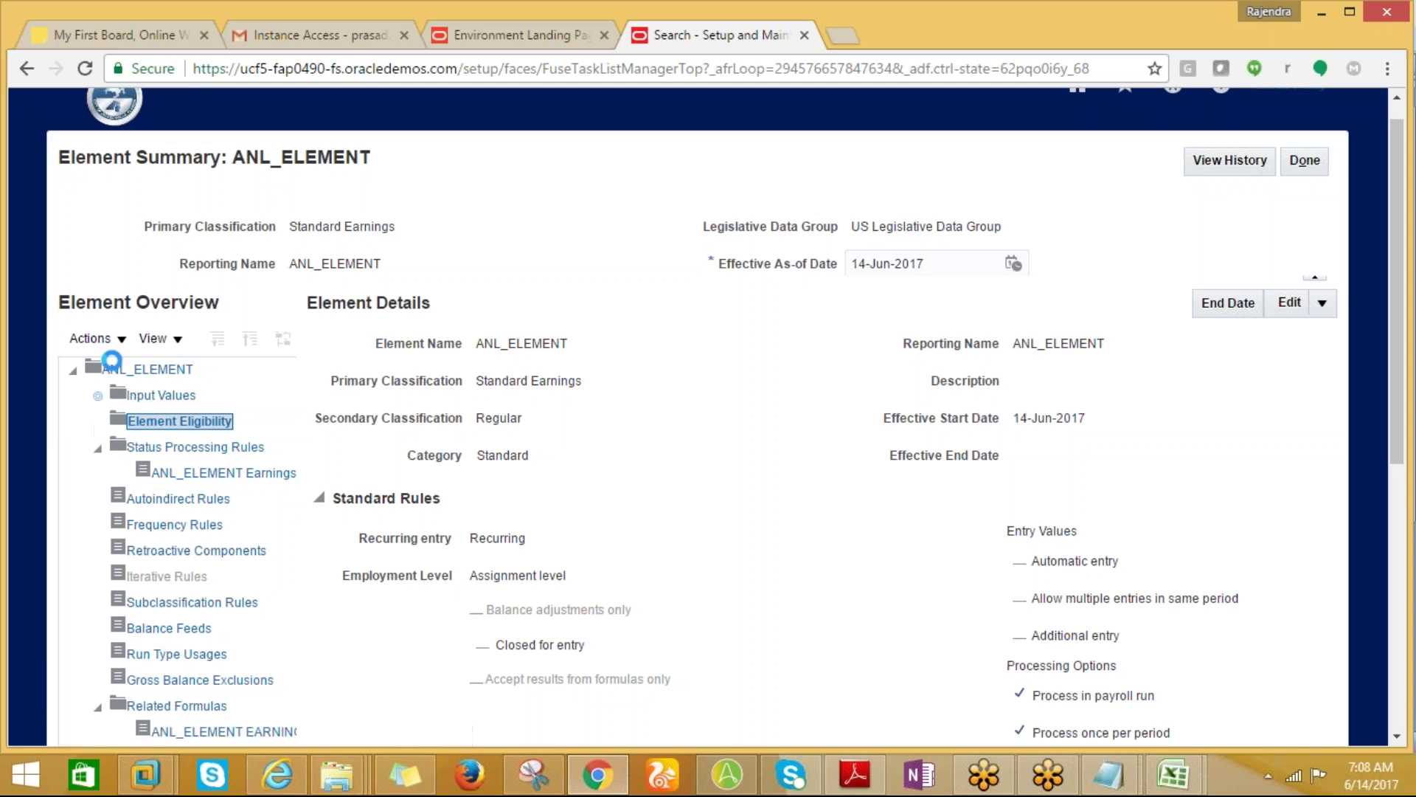
click(73, 371)
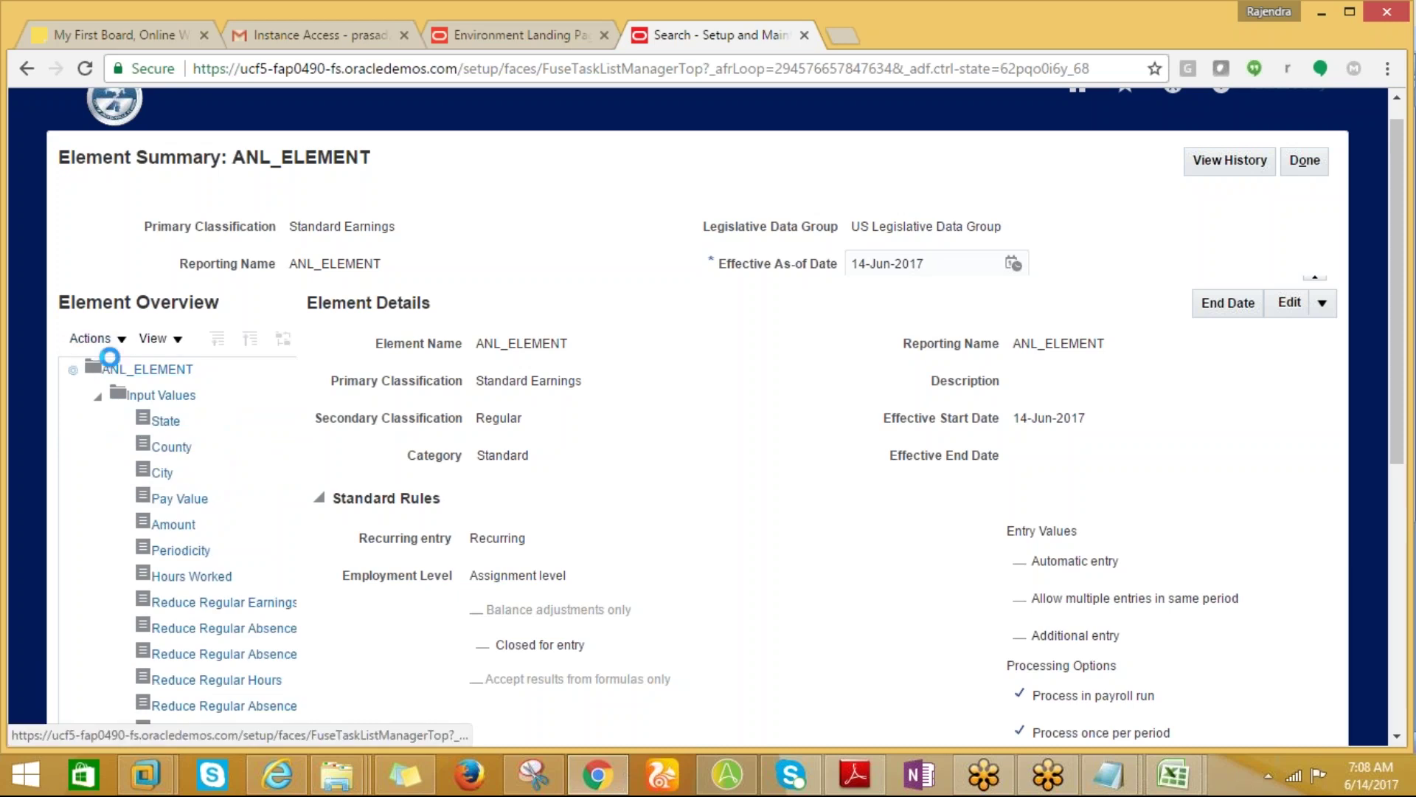
click(120, 341)
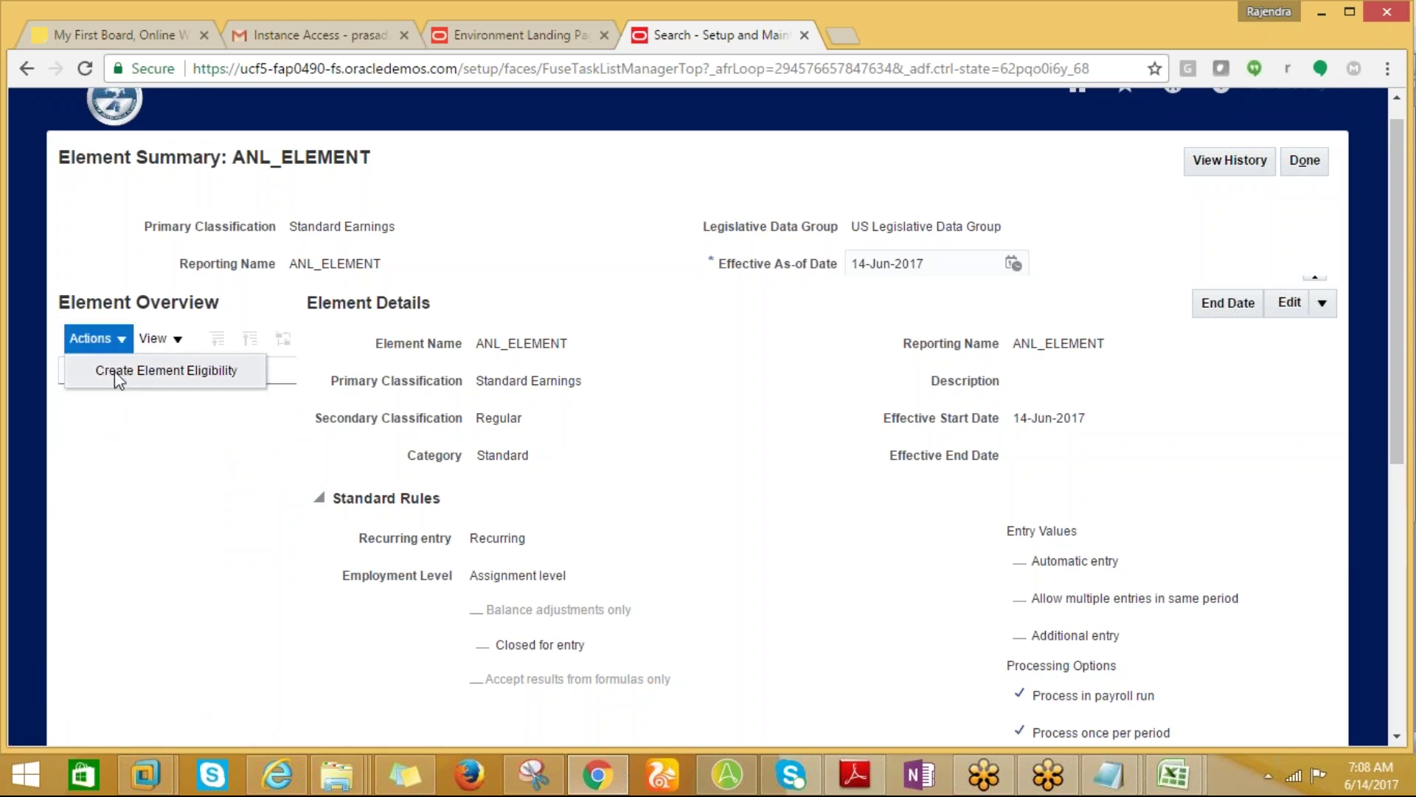
Create an element eligibility named 'ANL_ELELENT' (intended ANL_ELEMENT), then save and submit it.
click(115, 373)
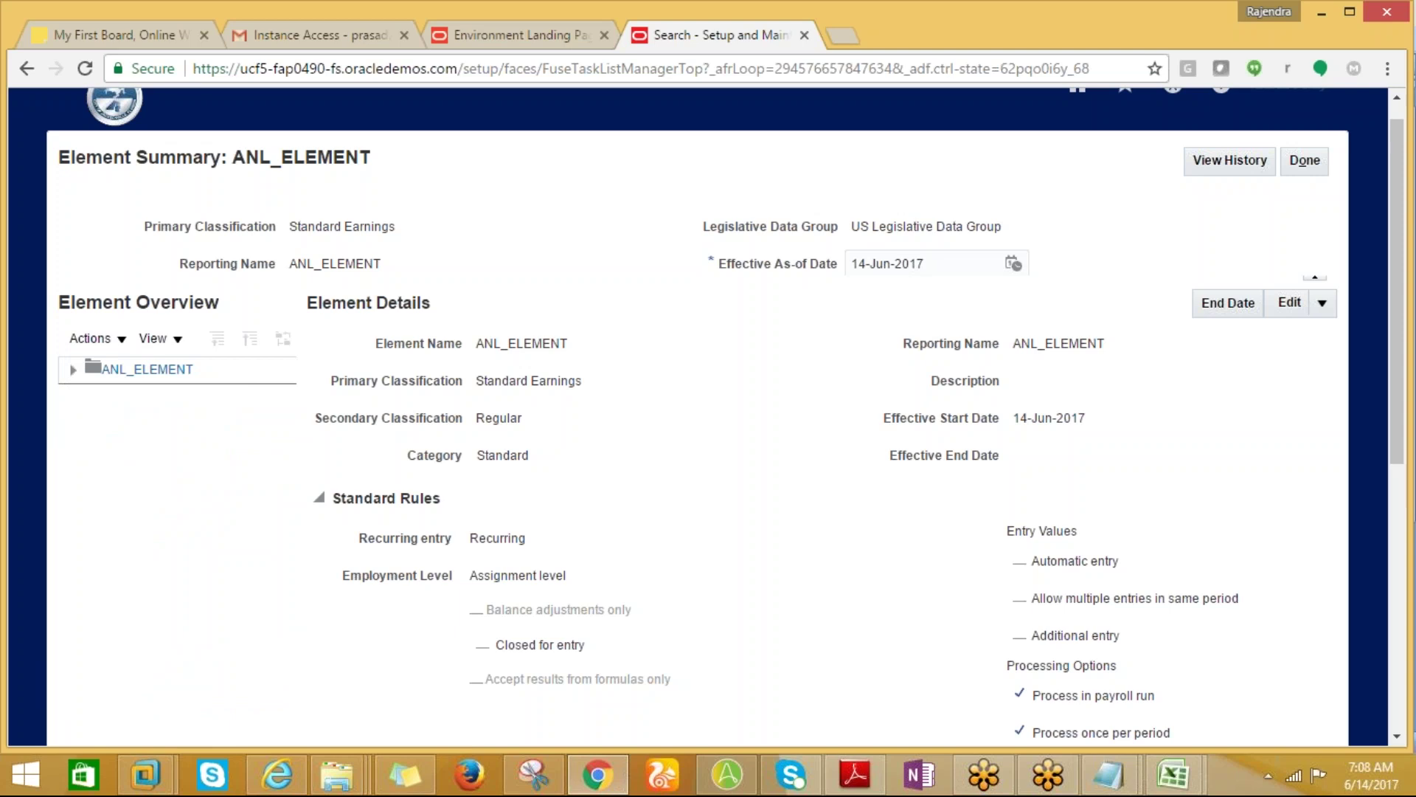
click(552, 382)
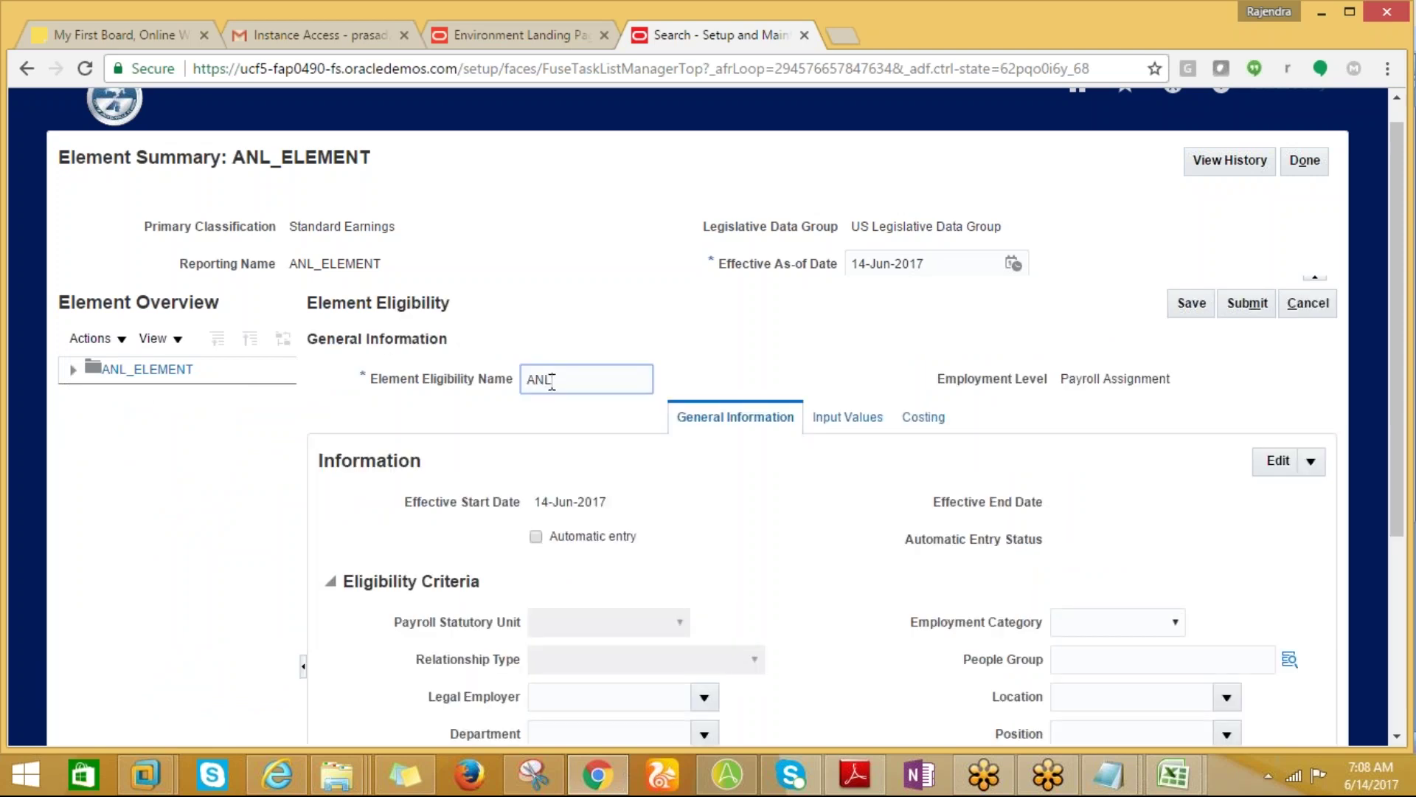
text(ANL_ELEL)
text(ENT)
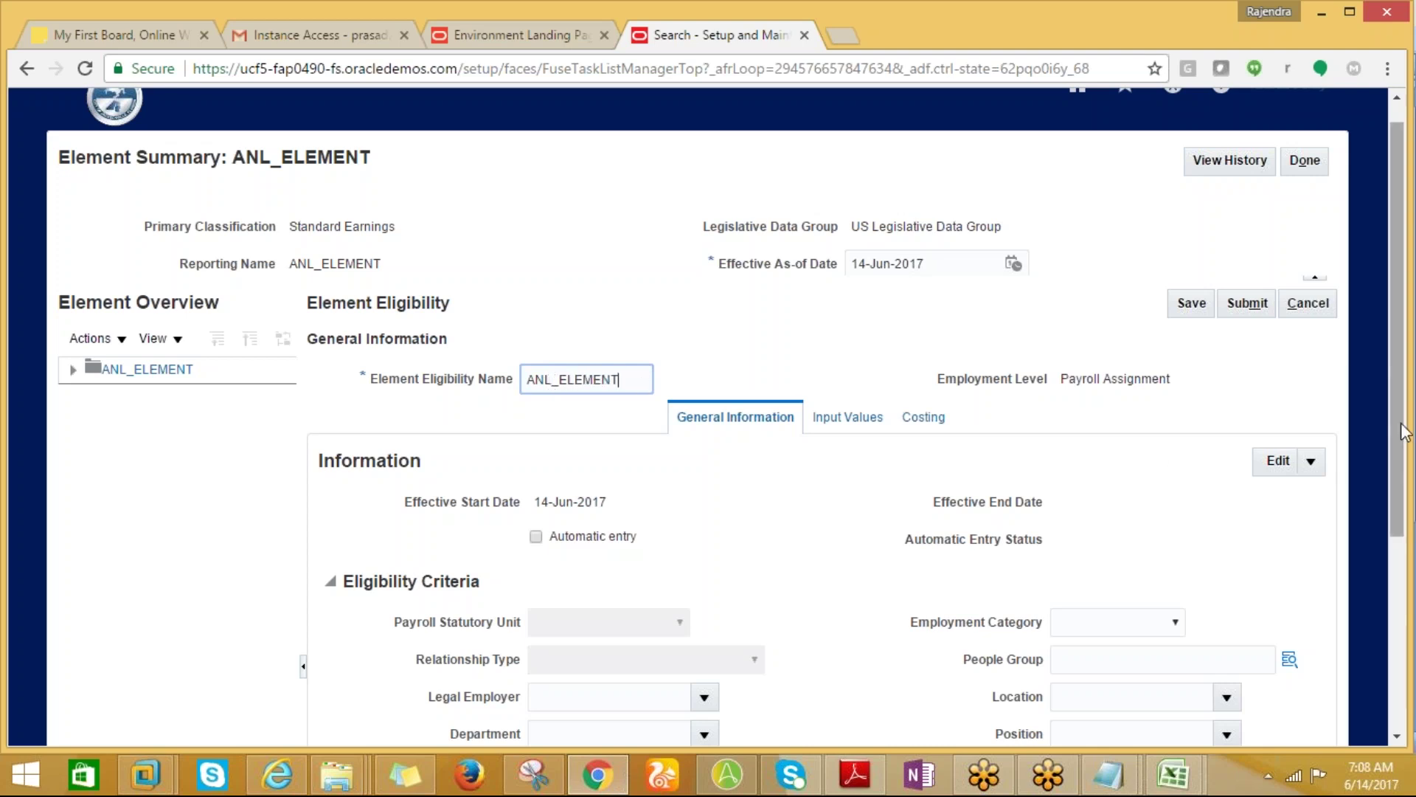
scroll(1385, 414, down, 4)
scroll(1413, 531, down, 2)
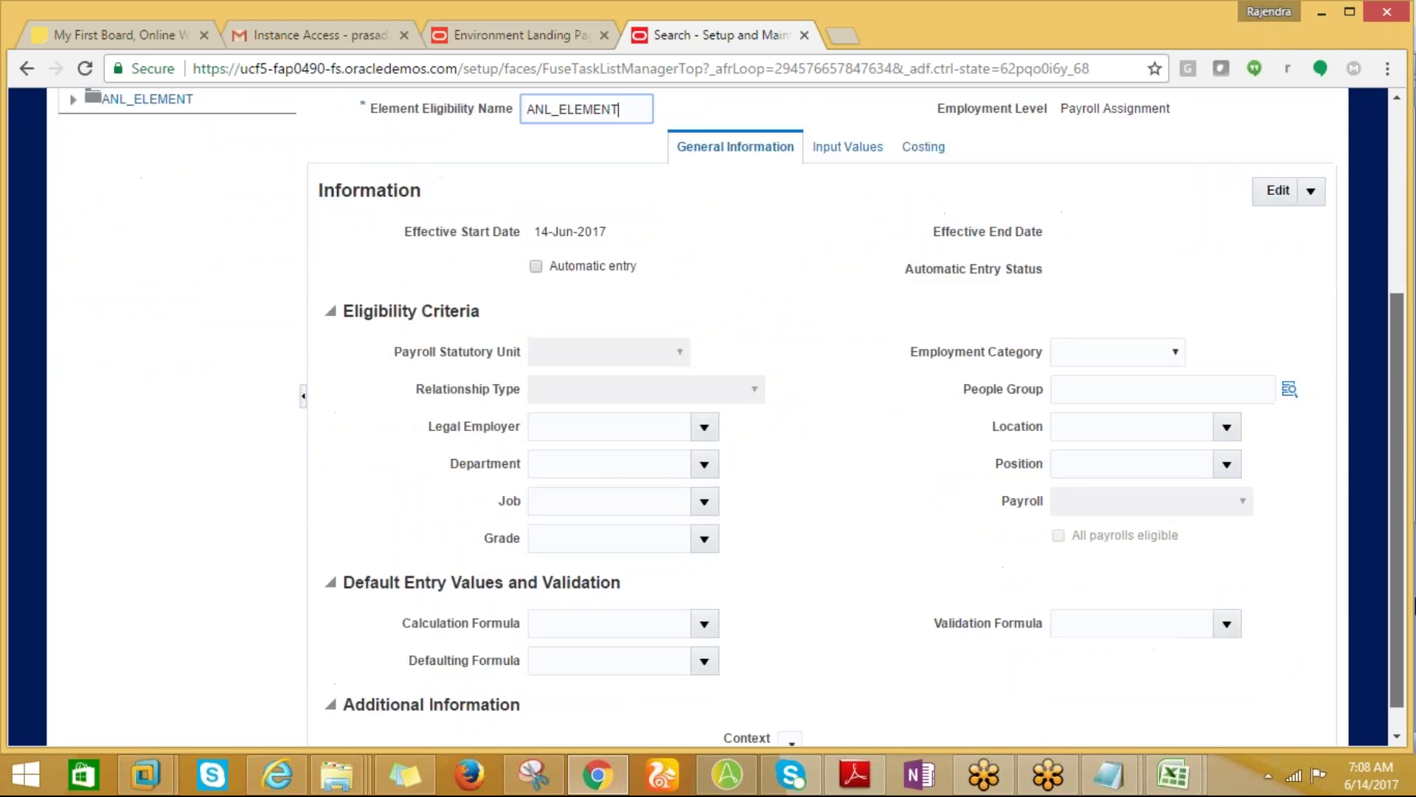
scroll(1411, 642, up, 5)
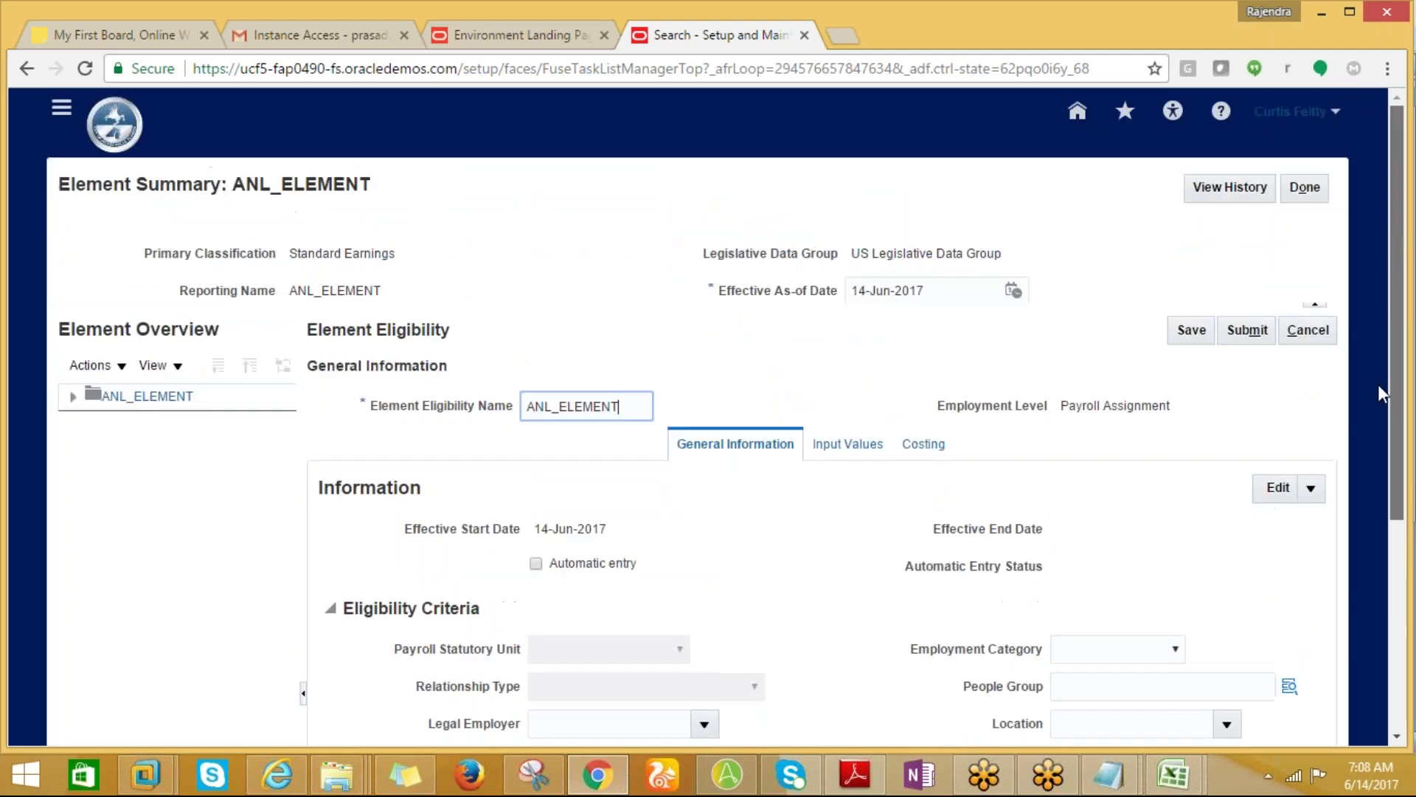
click(1200, 333)
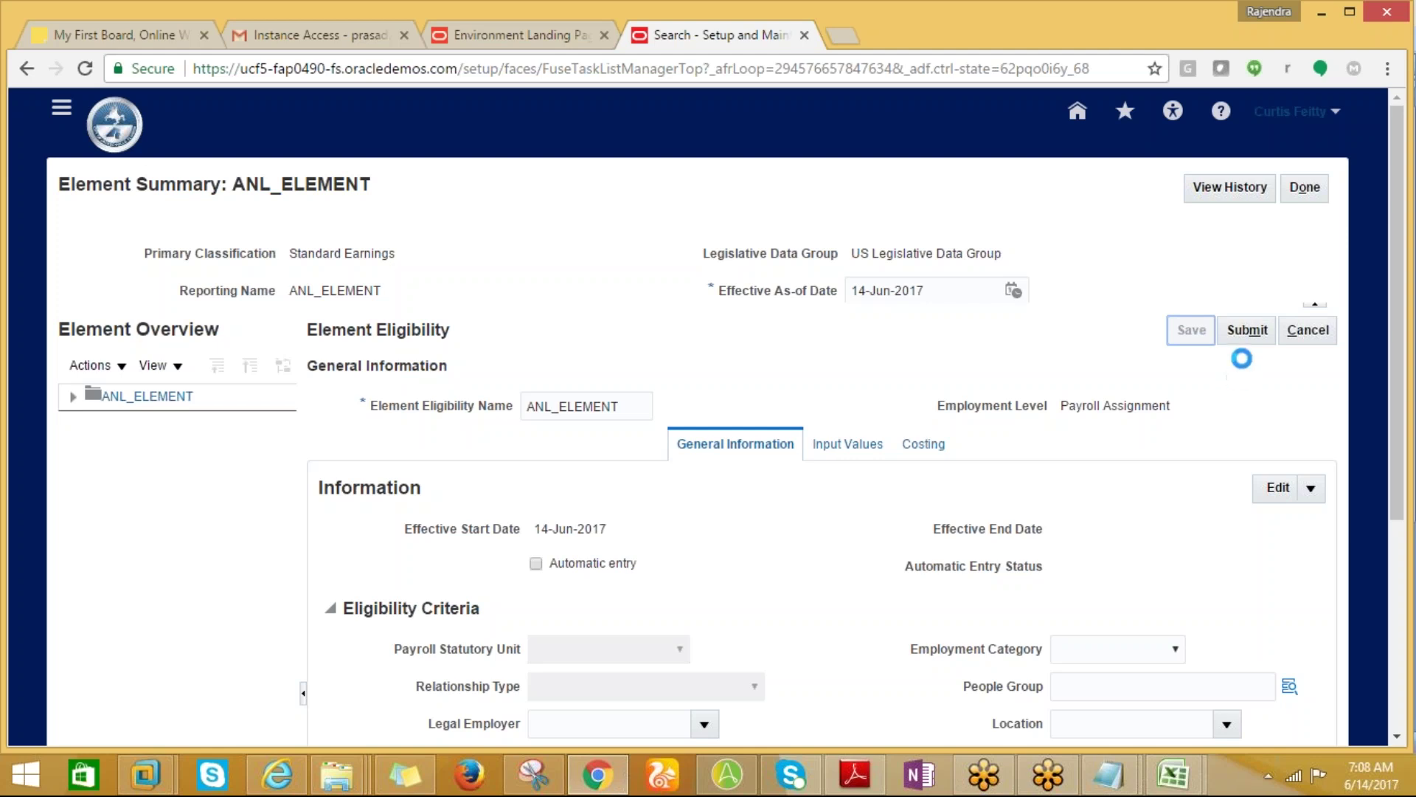
click(1247, 333)
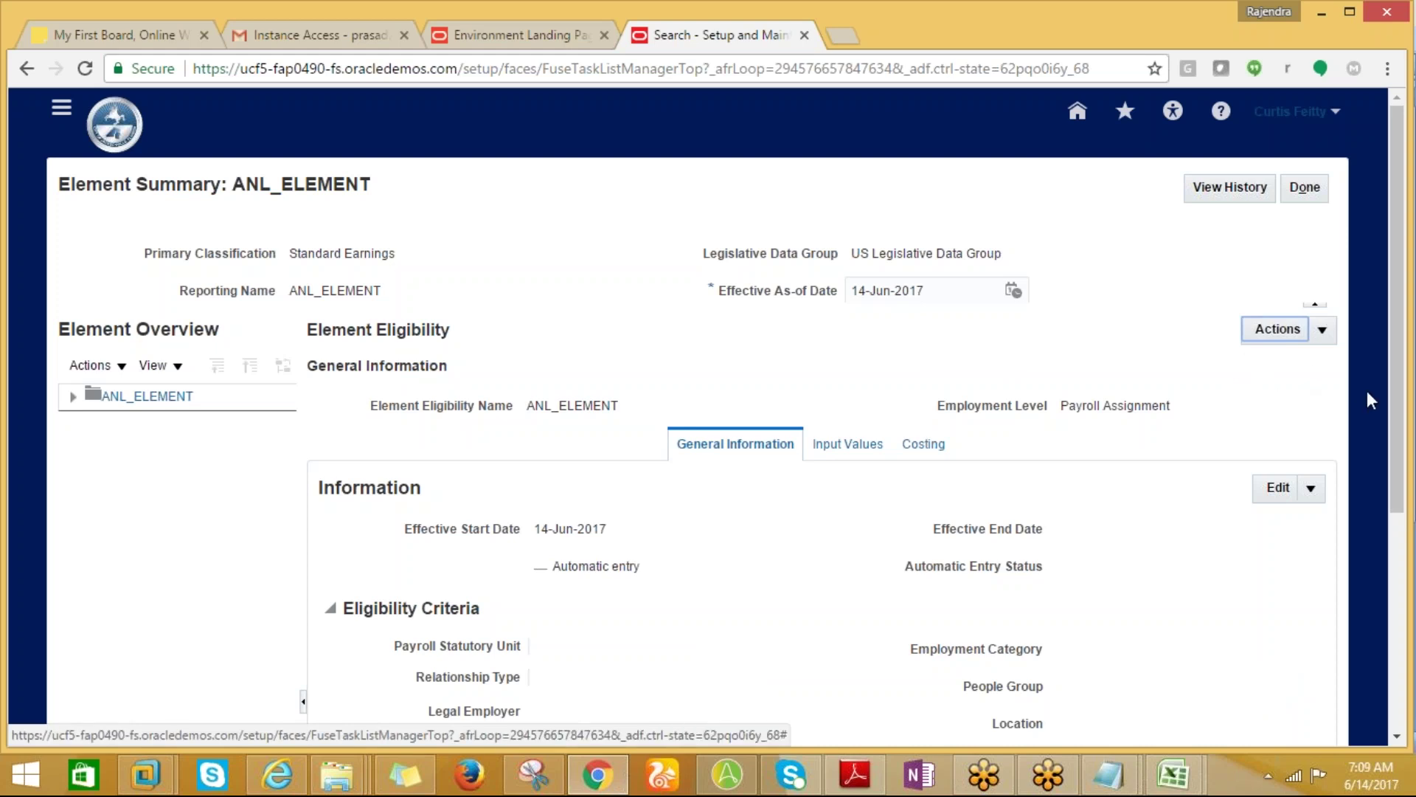
Finish with the element summary and return to the home page.
drag(1391, 404, 1391, 310)
click(1305, 188)
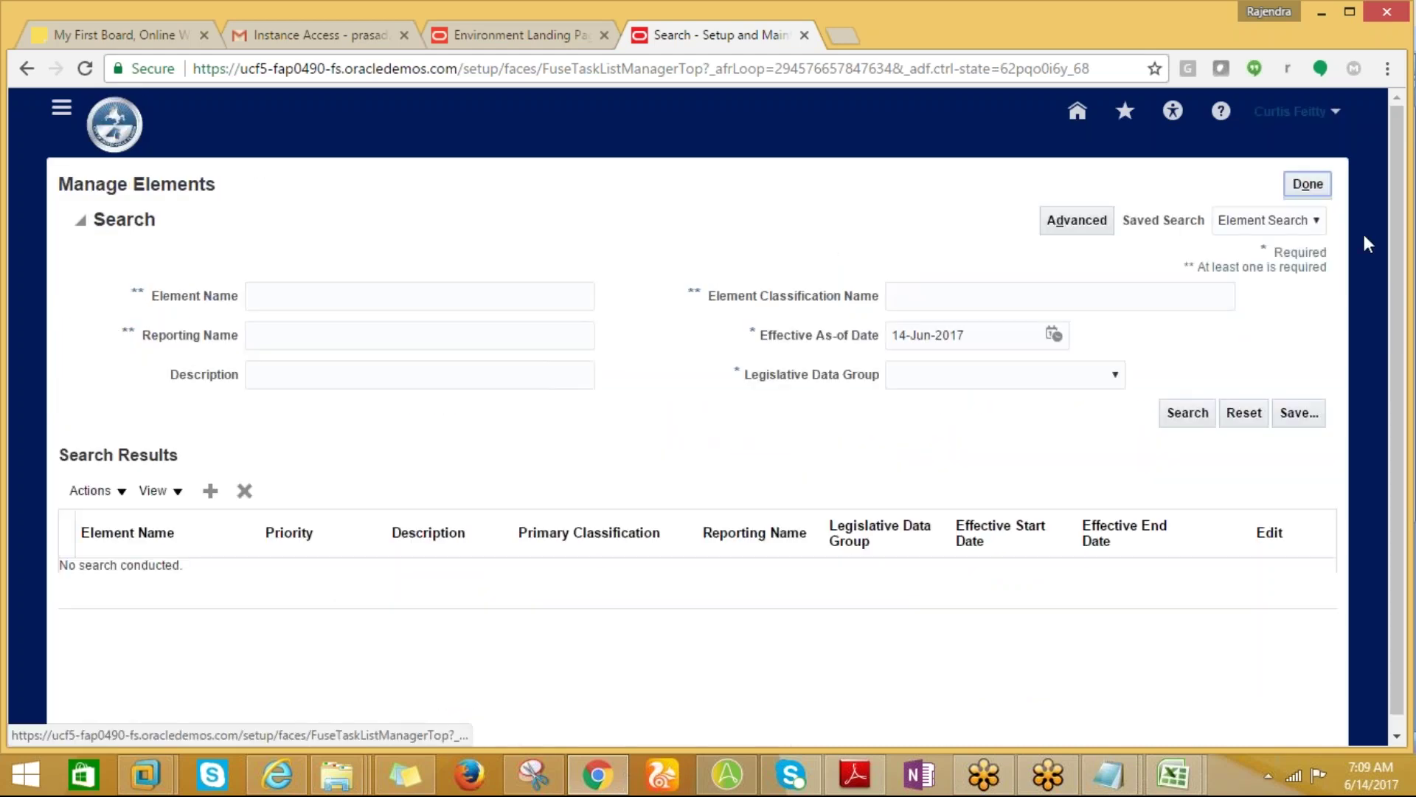
click(1077, 112)
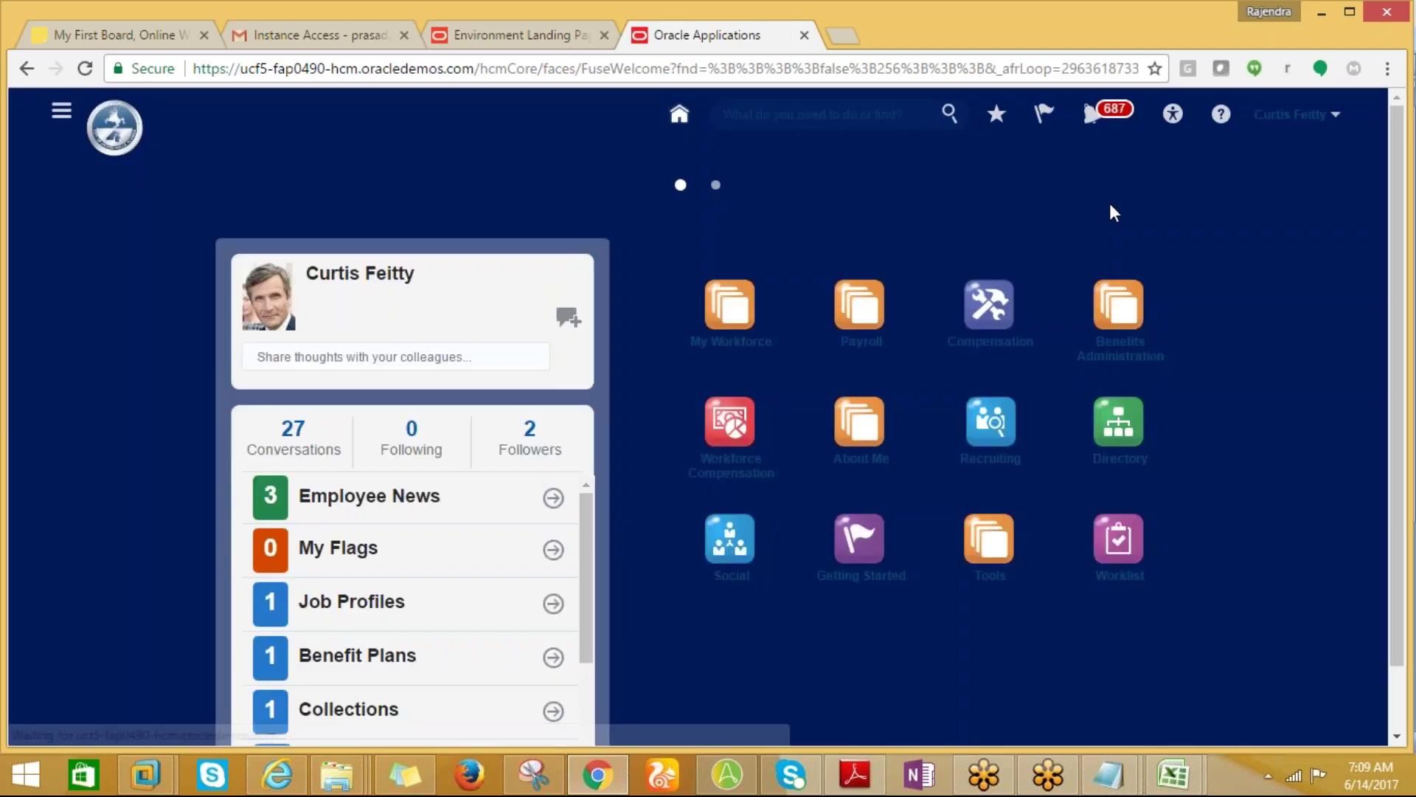
Check the recent notifications, then bring up the Navigator of work areas.
click(1099, 117)
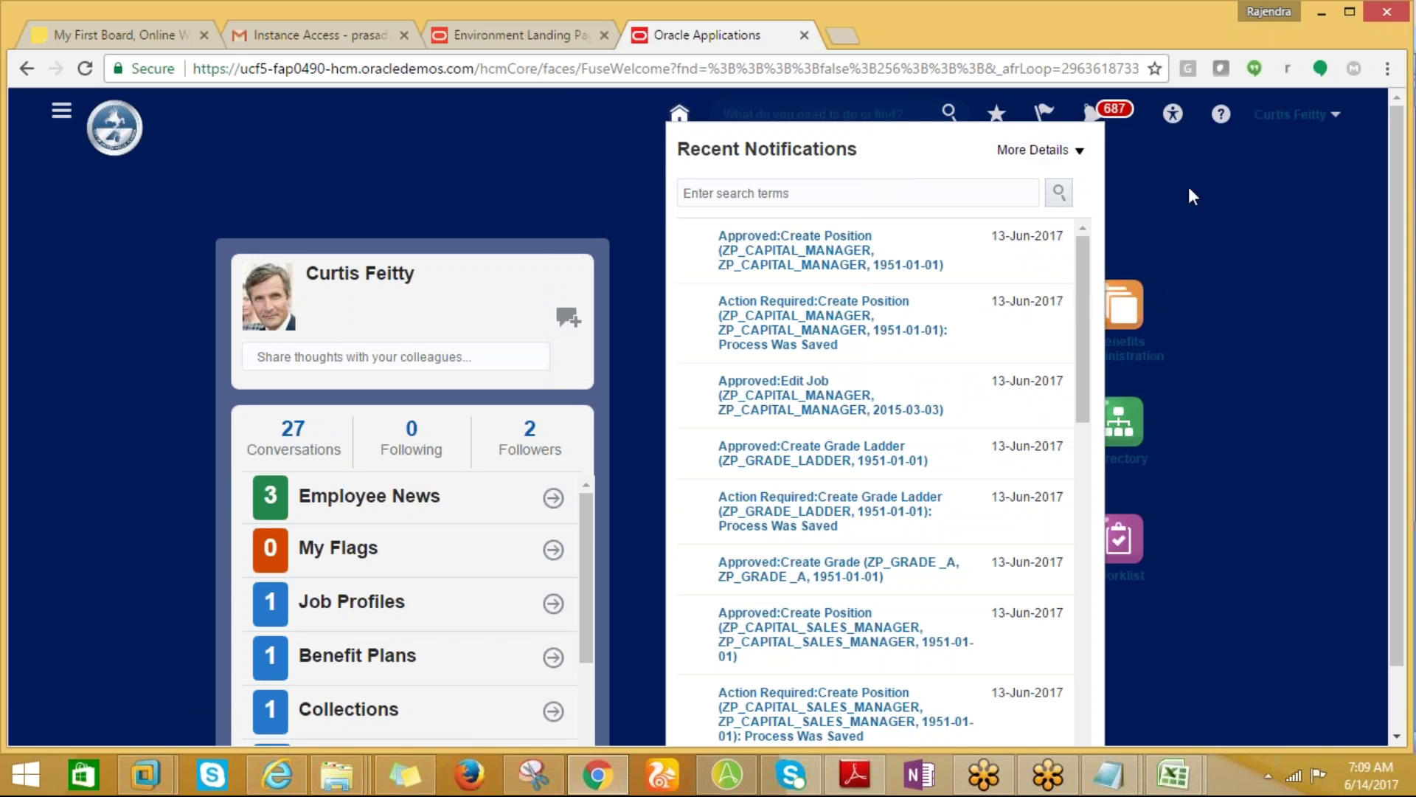
click(1092, 114)
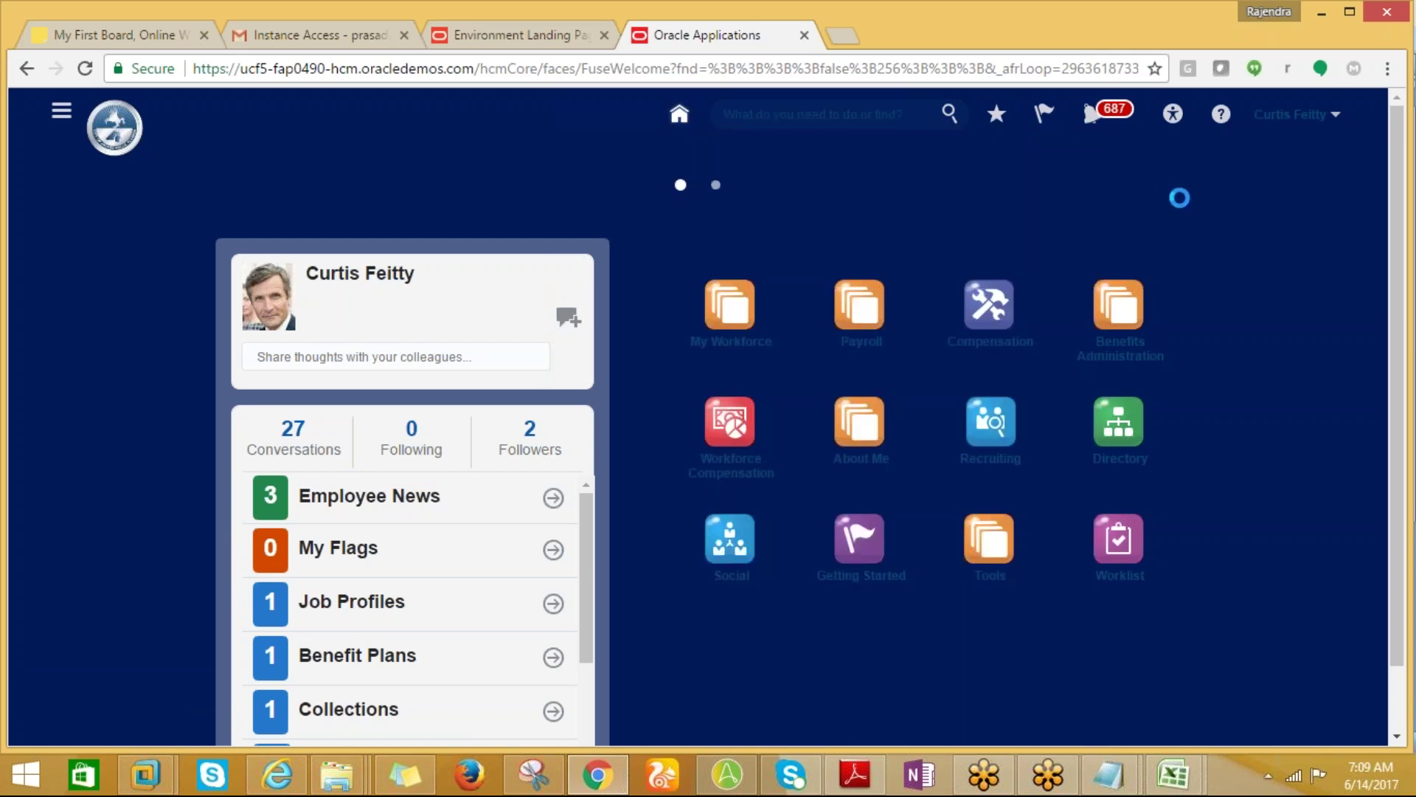
click(61, 109)
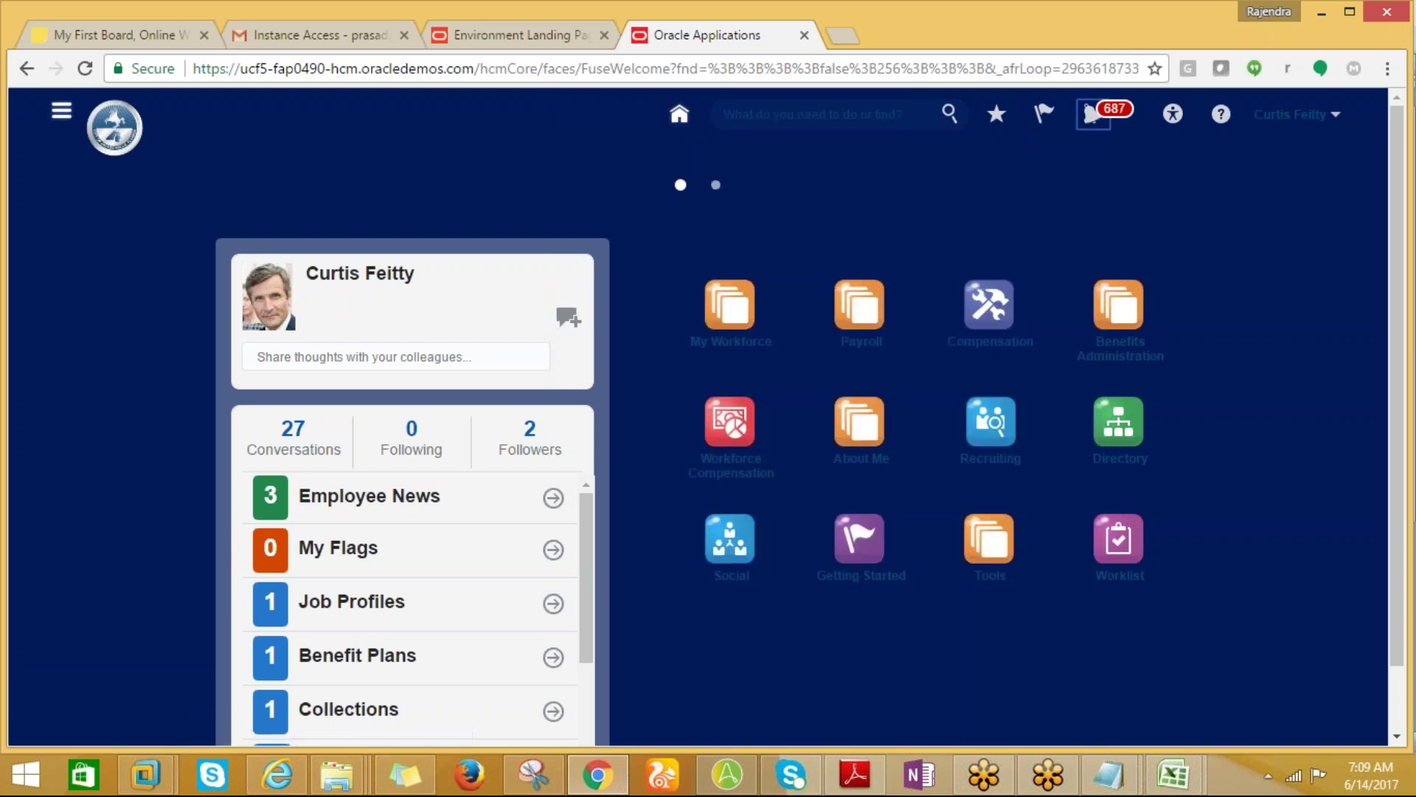
click(62, 111)
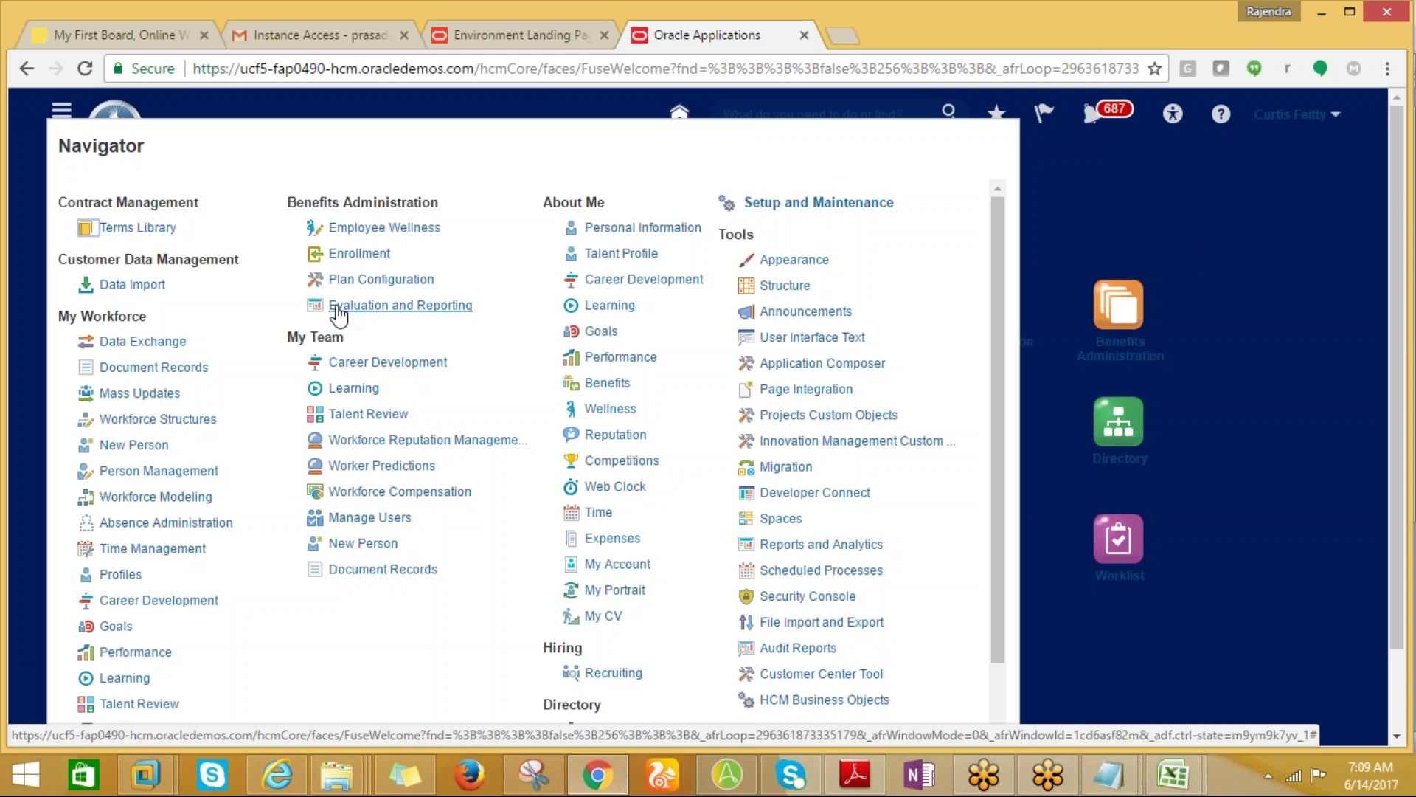
click(159, 471)
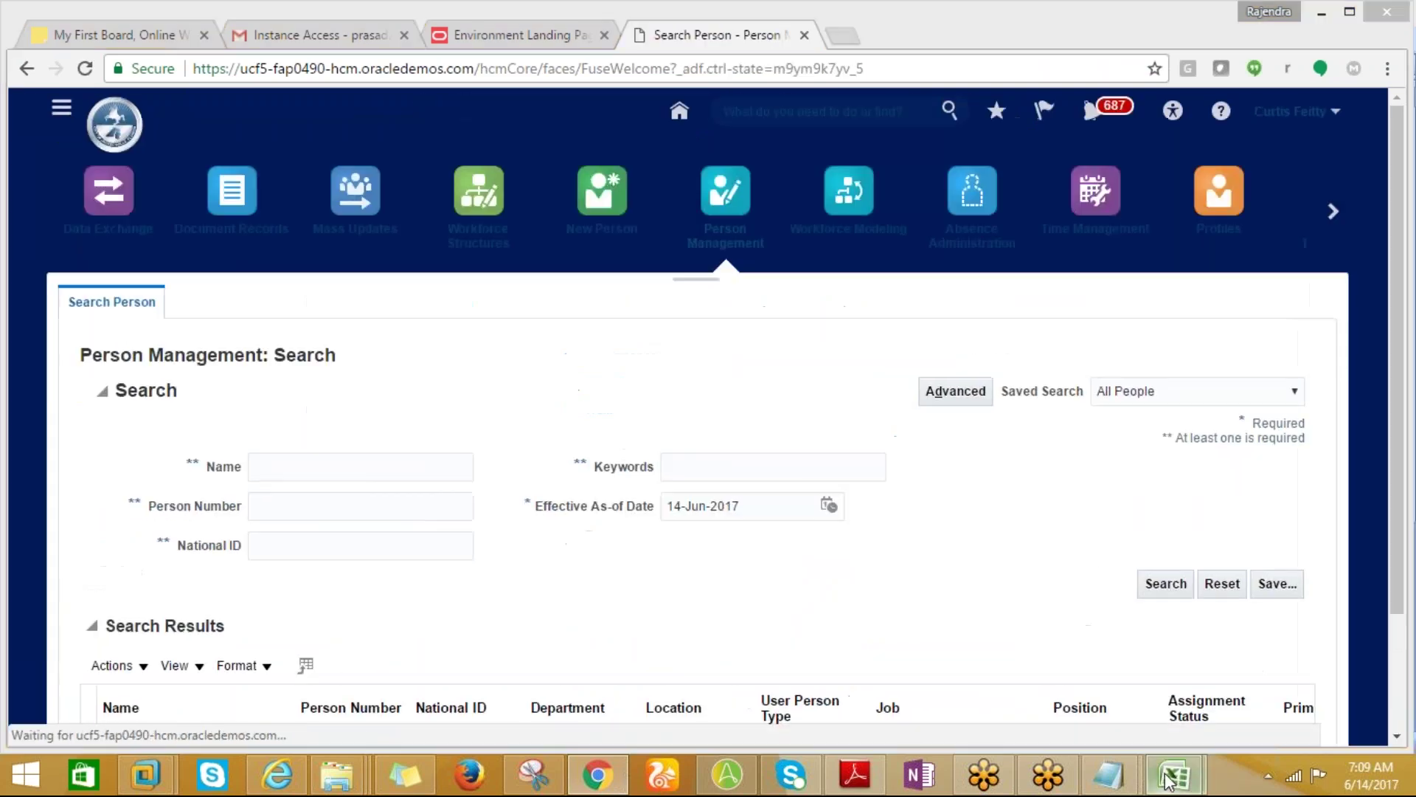
mouse_move(1161, 773)
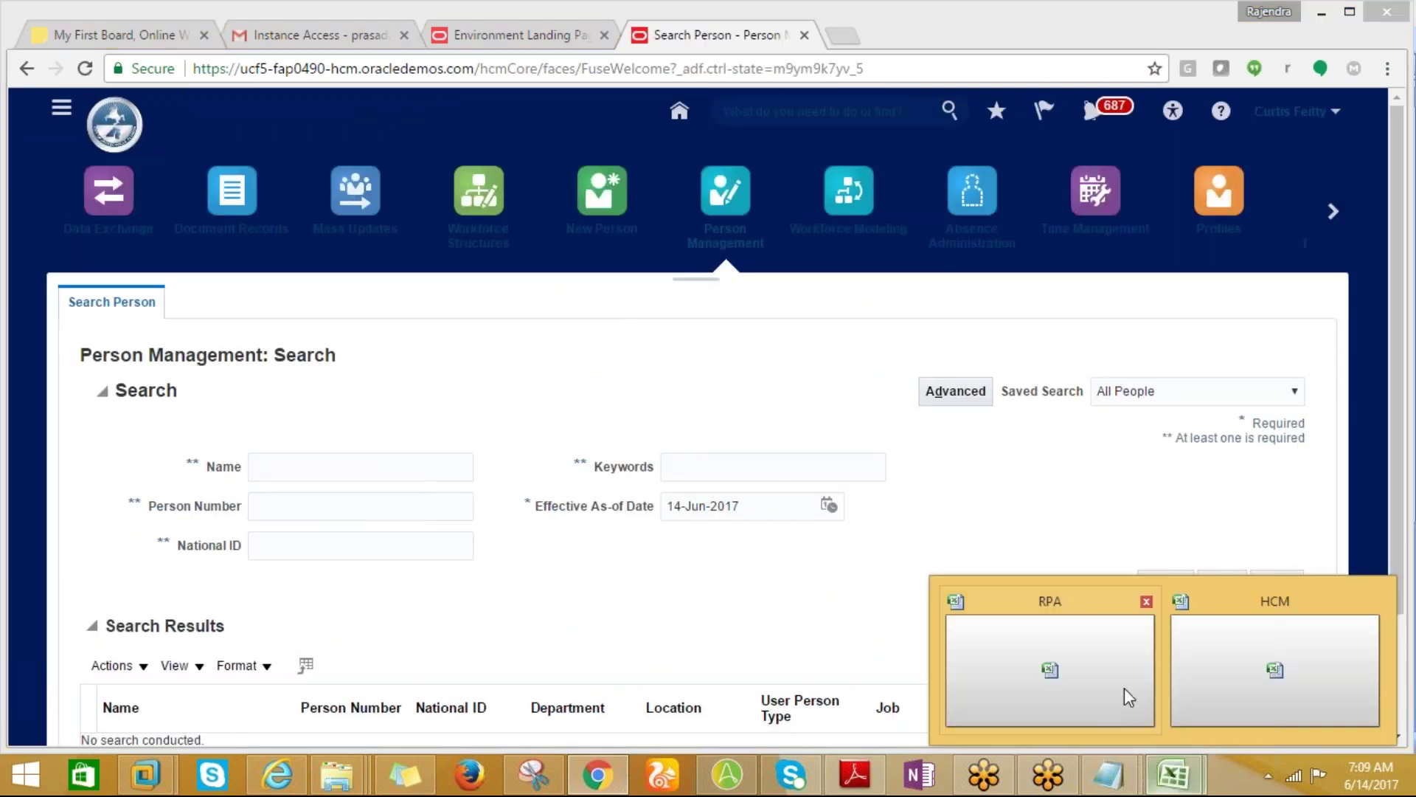
click(1258, 667)
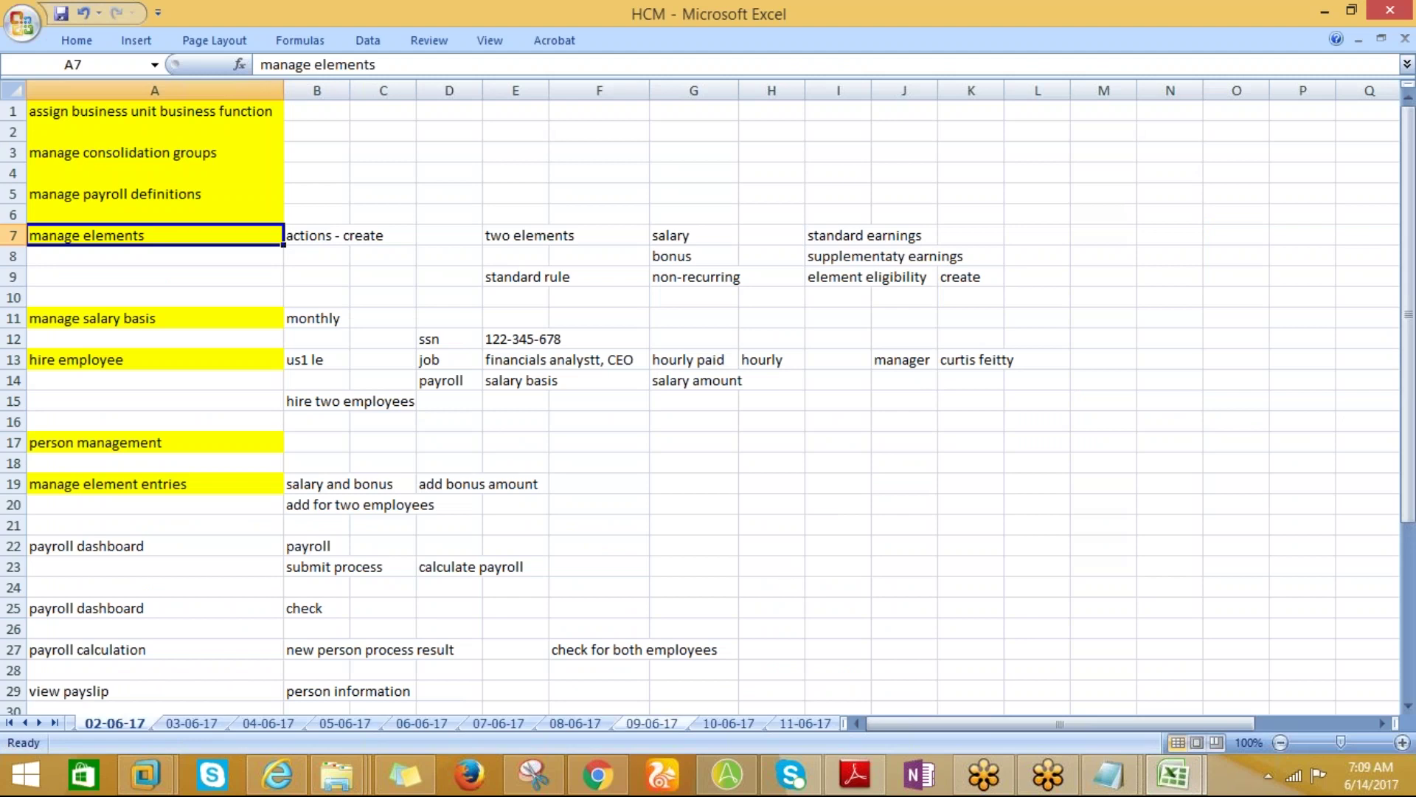
click(708, 723)
click(658, 723)
click(601, 722)
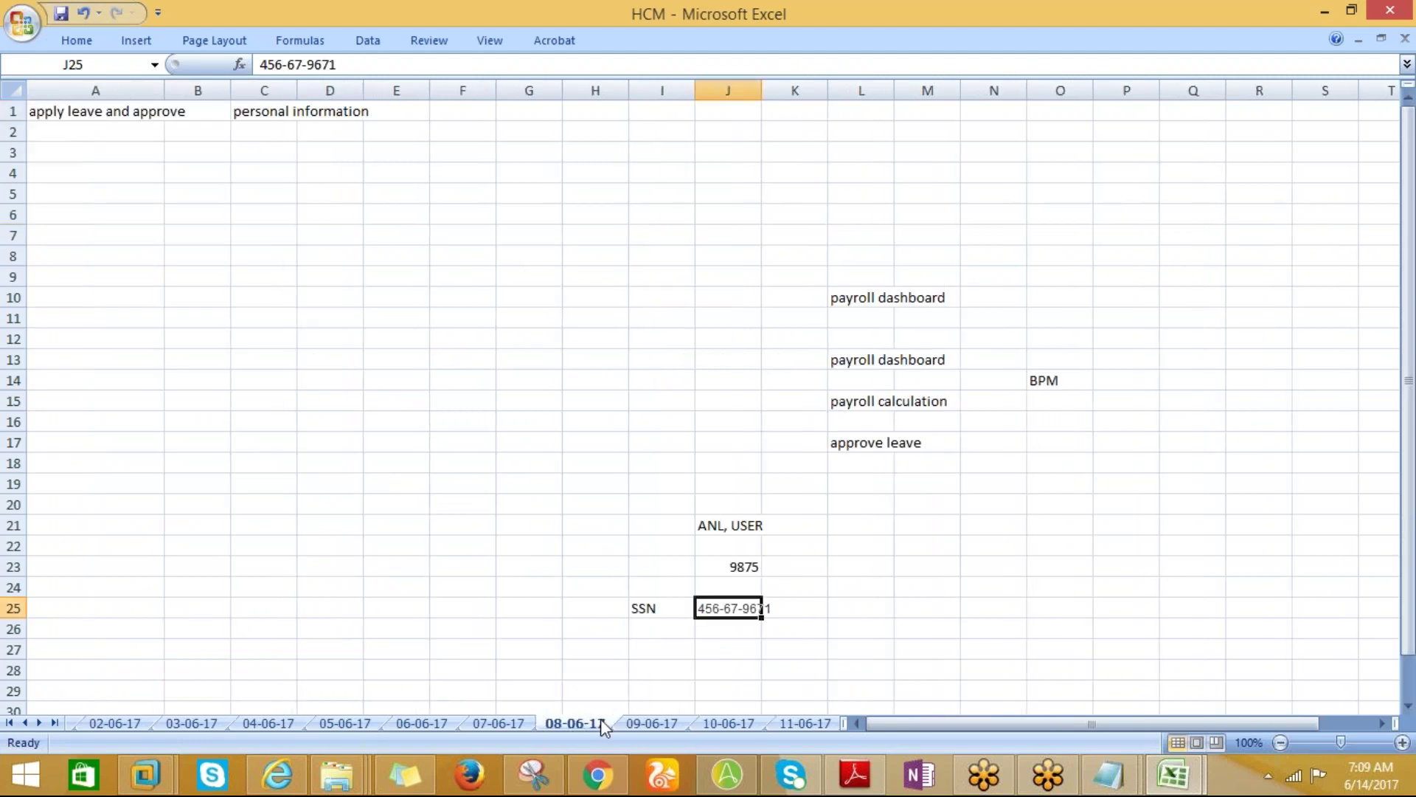
click(749, 568)
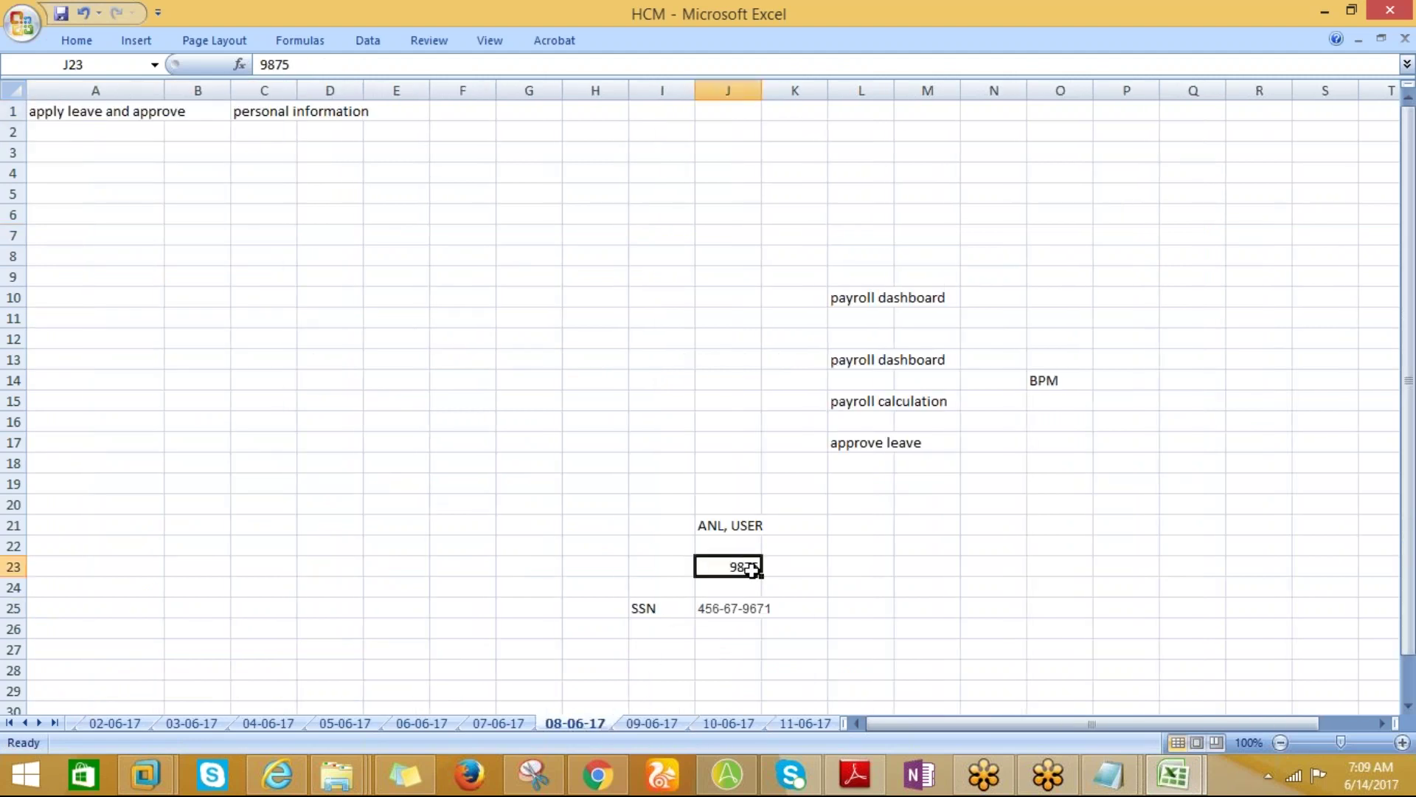
key(ctrl+c)
key(alt+Tab)
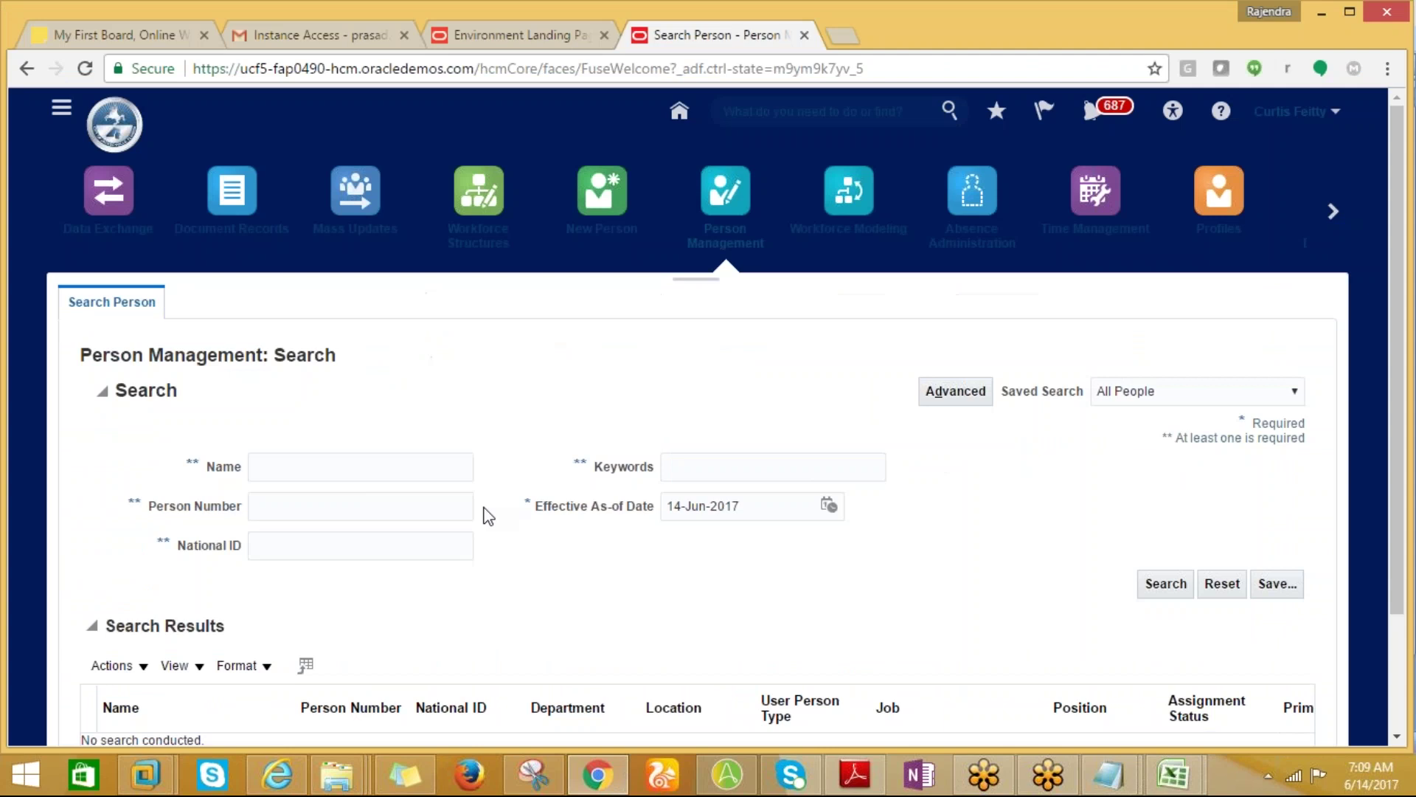
Search Person Management for person number 9875, which finds no one.
click(273, 509)
key(ctrl+v)
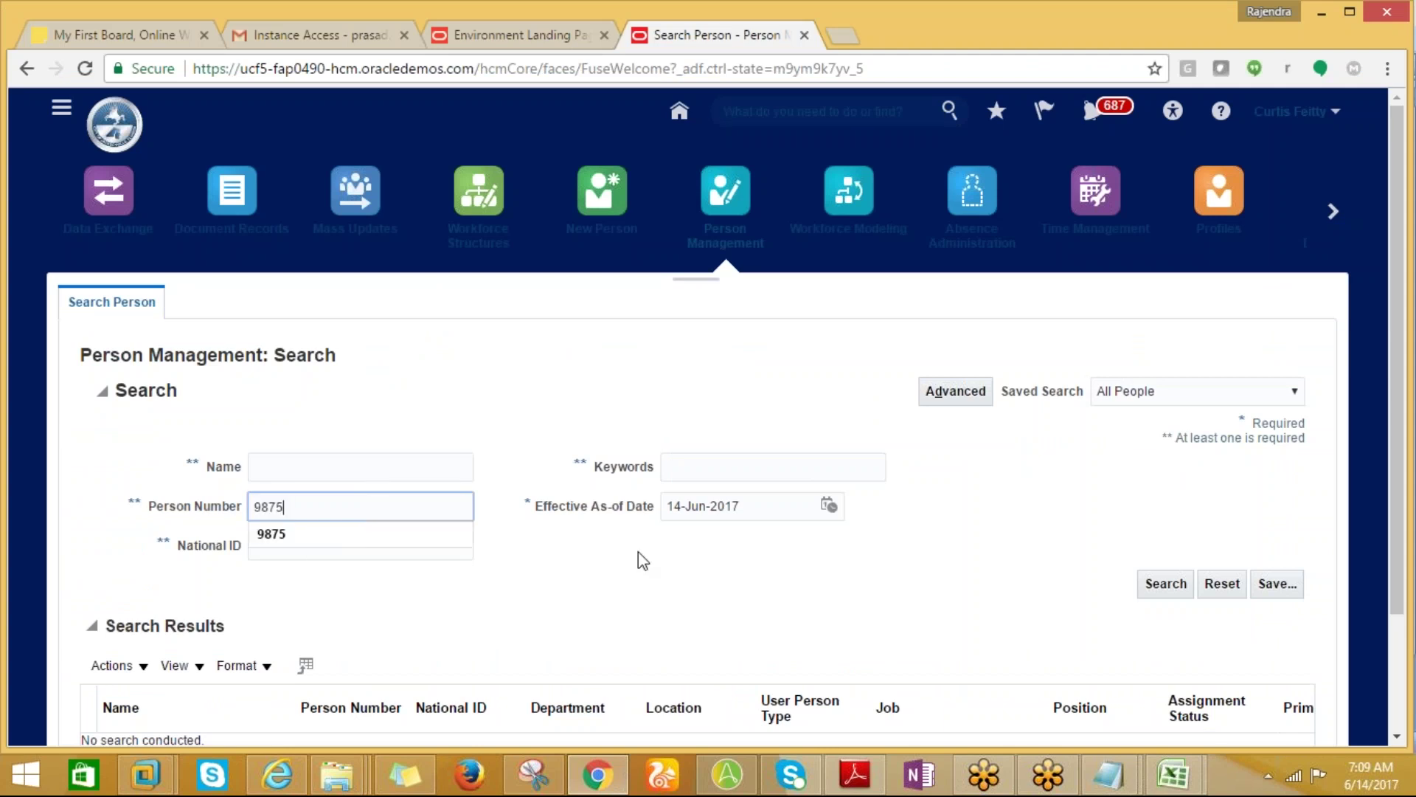
click(1169, 585)
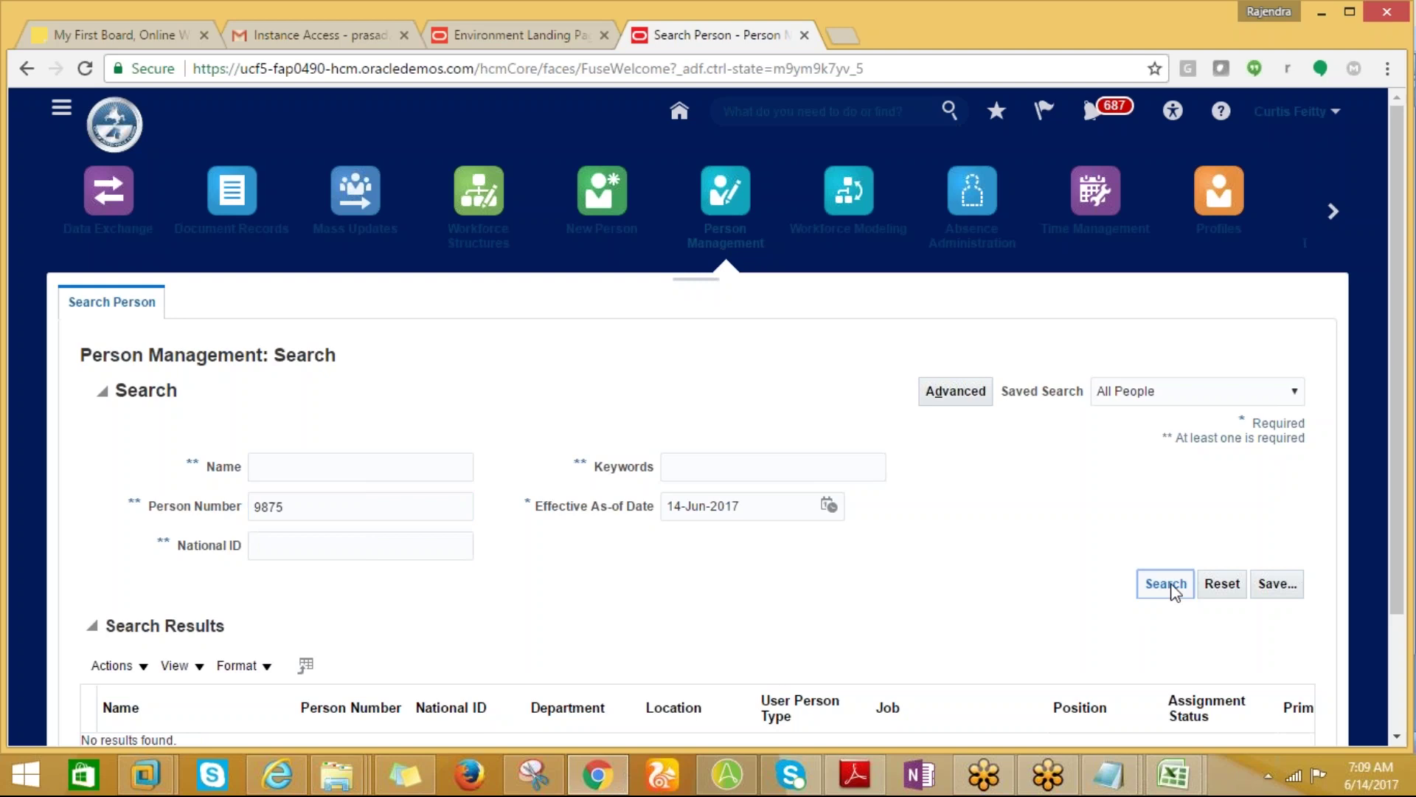
click(1173, 585)
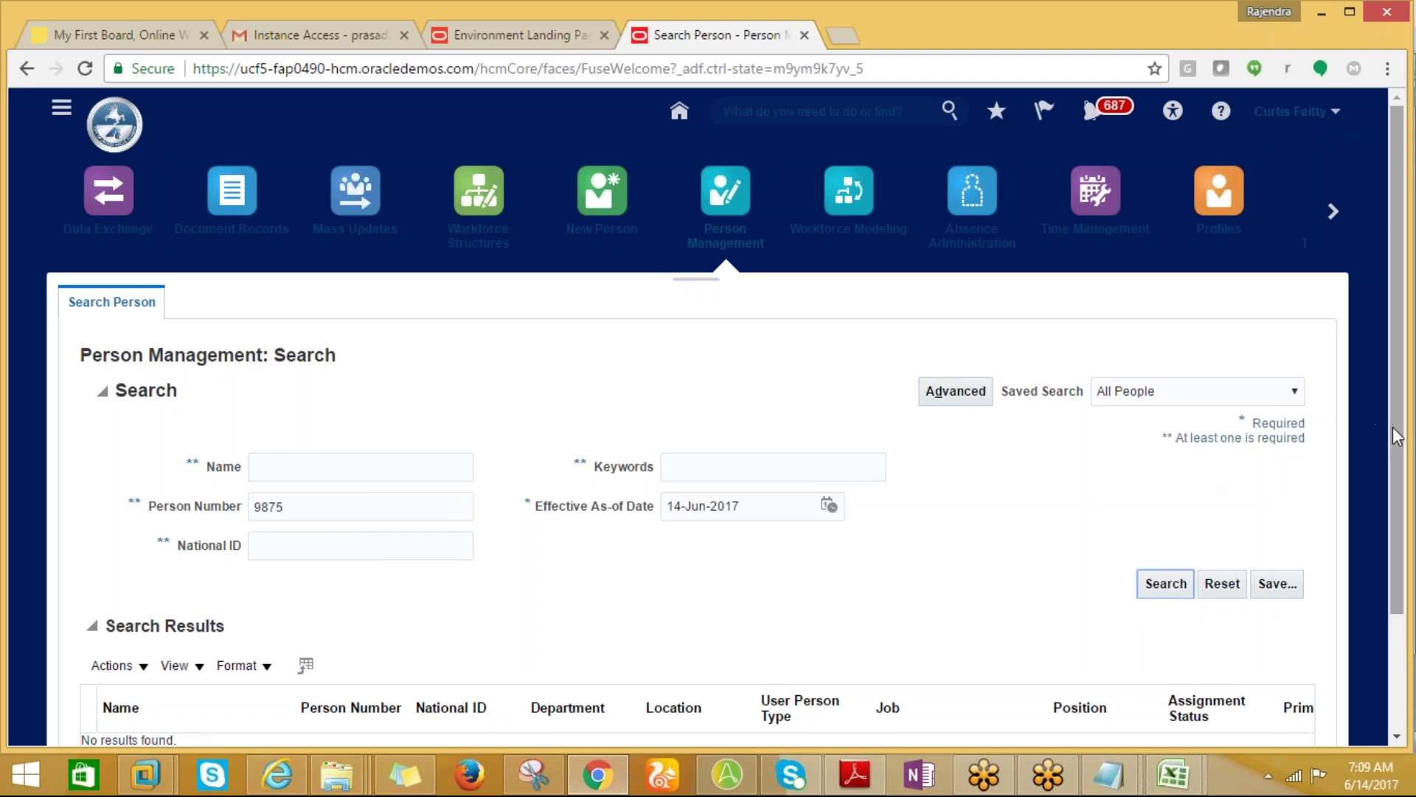
scroll(1218, 468, down, 2)
scroll(709, 413, down, 1)
Clear the person number, search names beginning ANL%, then clear the name field.
key(alt+Tab)
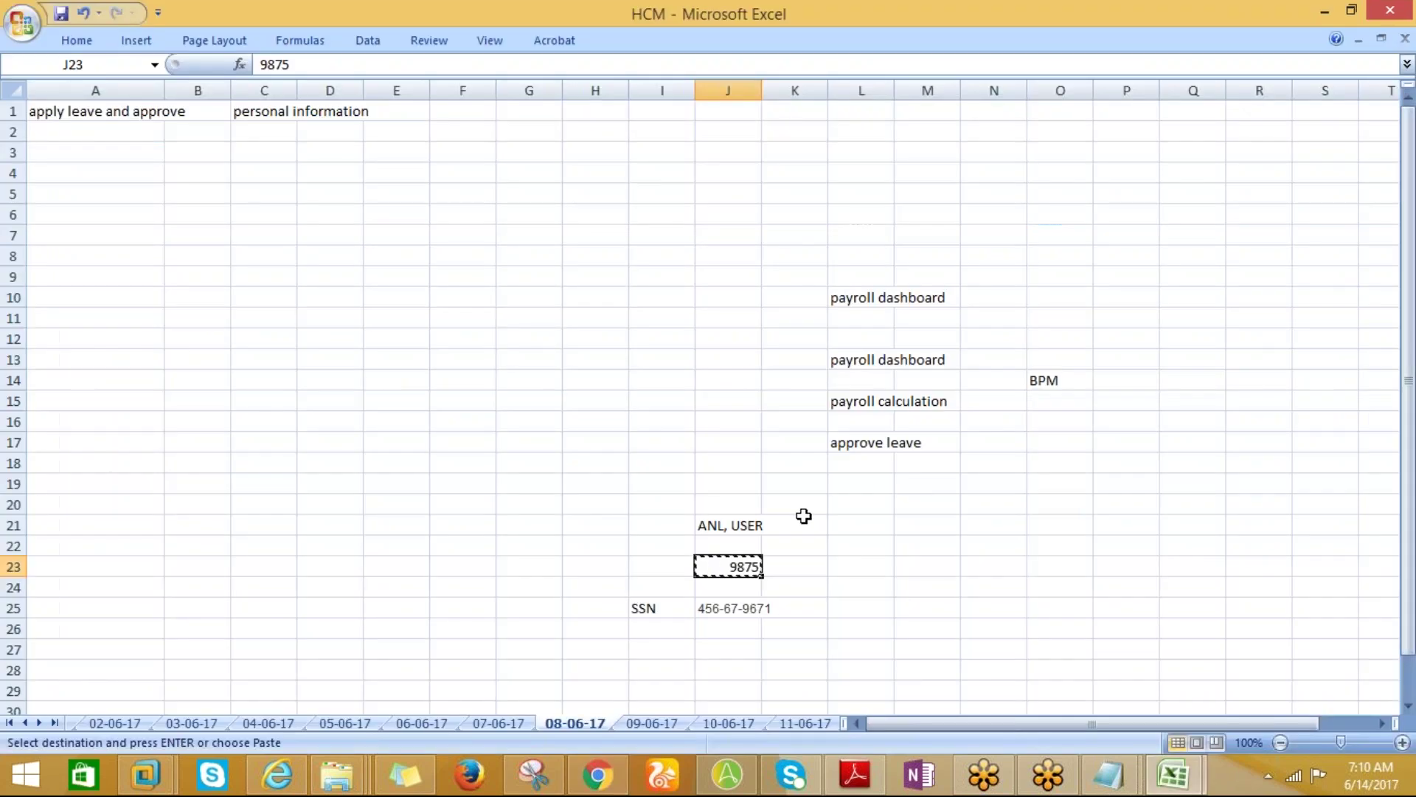
click(726, 522)
key(alt+Tab)
double_click(291, 350)
key(BackSpace)
click(296, 322)
text(ANL%)
click(1173, 440)
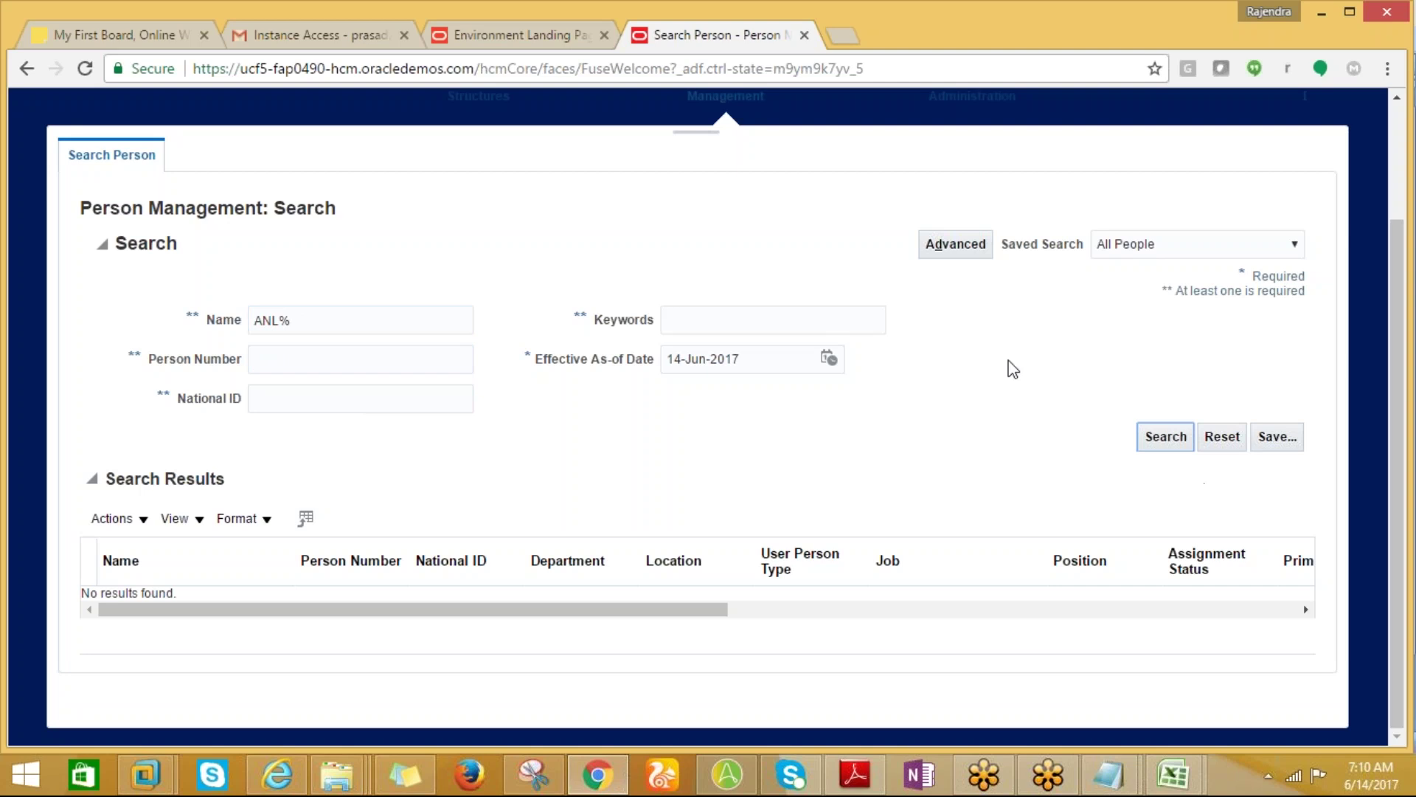
drag(329, 319, 252, 320)
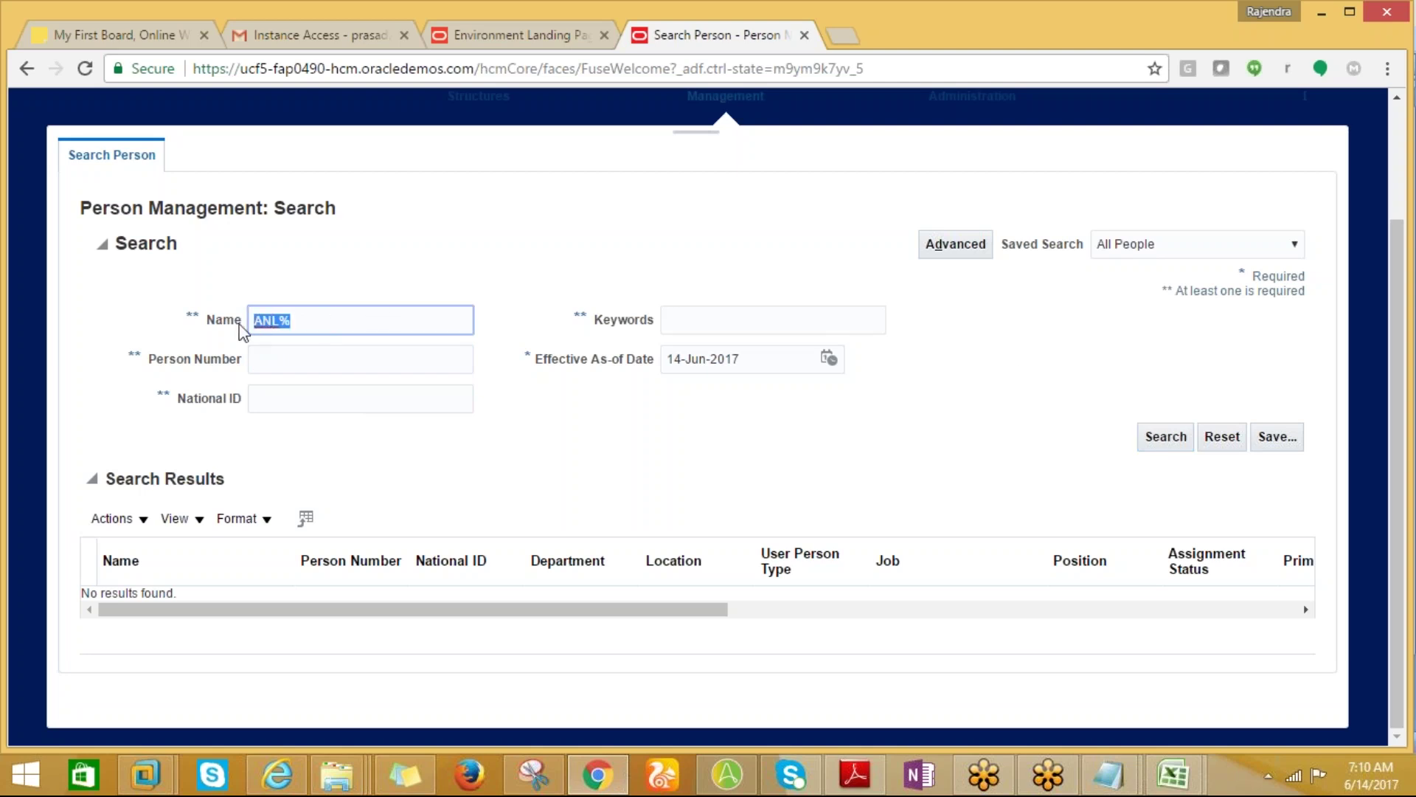
key(BackSpace)
key(alt+Tab)
key(alt+Tab)
Go to My Workforce > New Person and show its Tasks panel.
drag(1397, 457, 1394, 280)
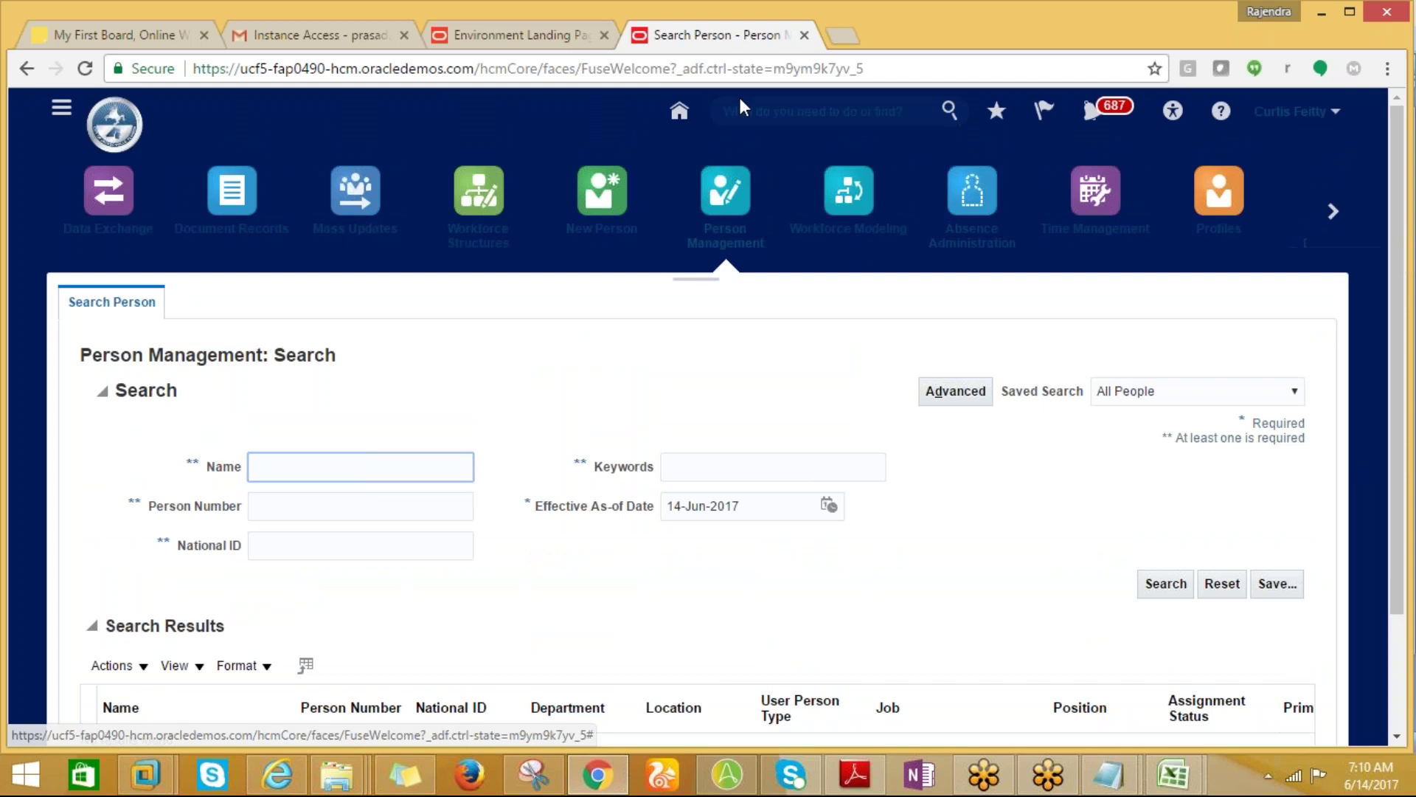
click(64, 112)
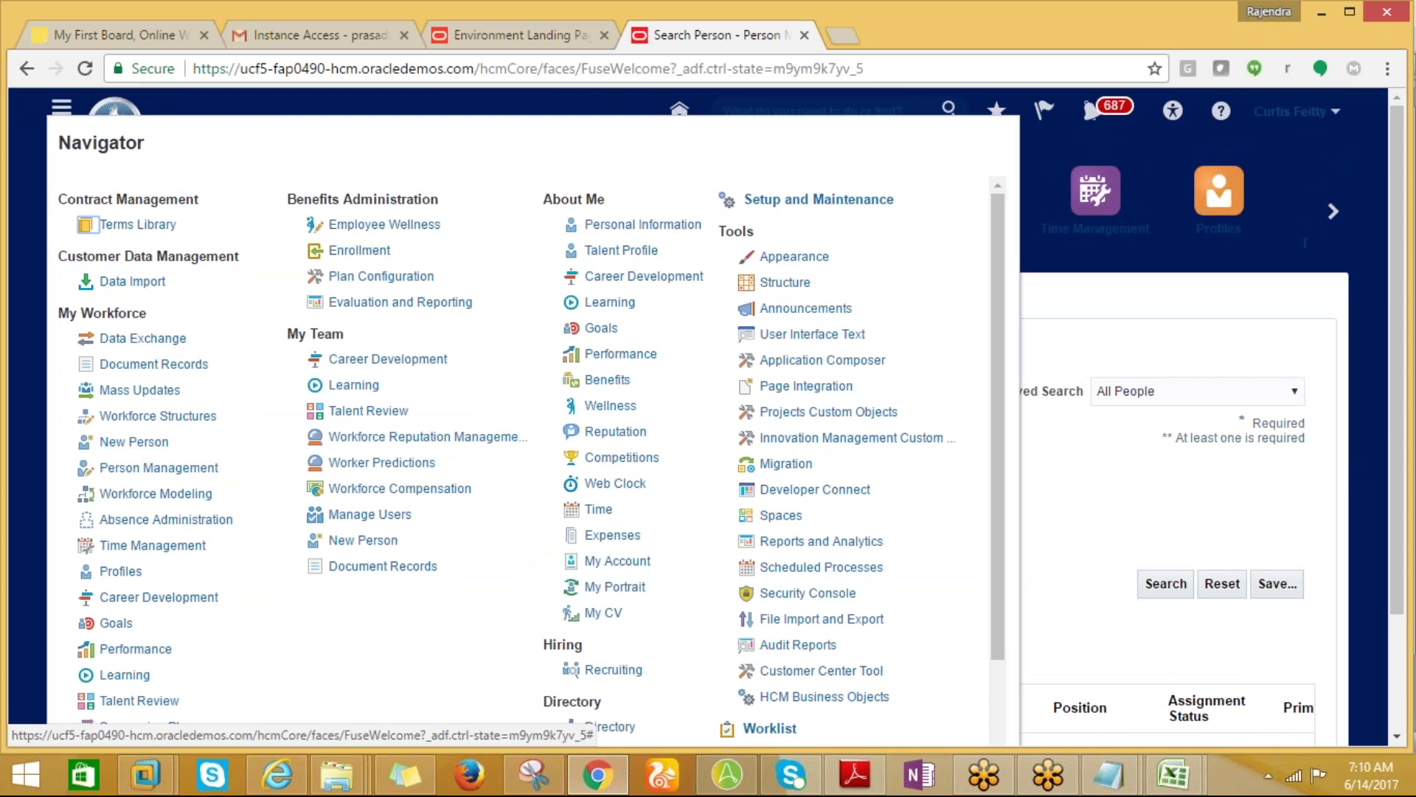
click(134, 441)
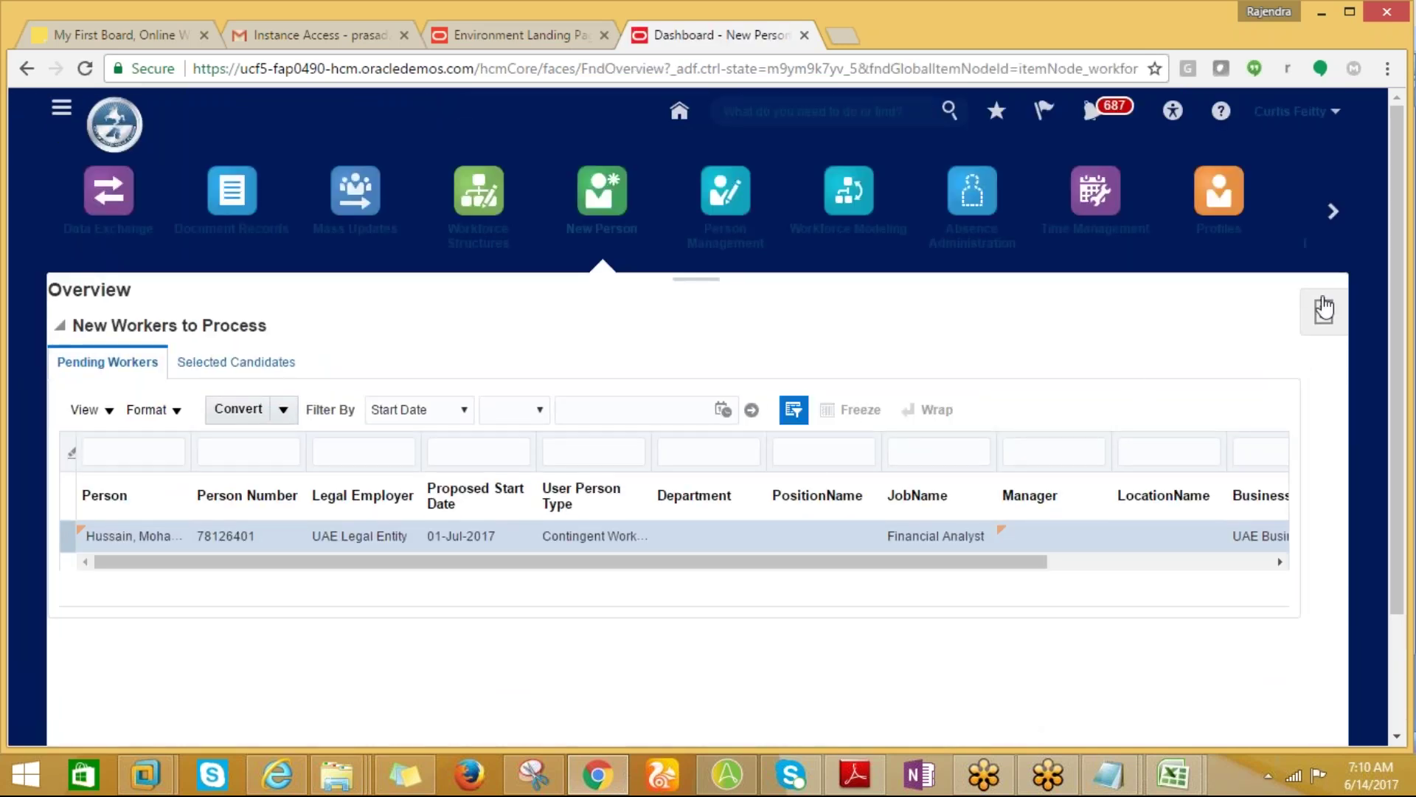
click(1323, 308)
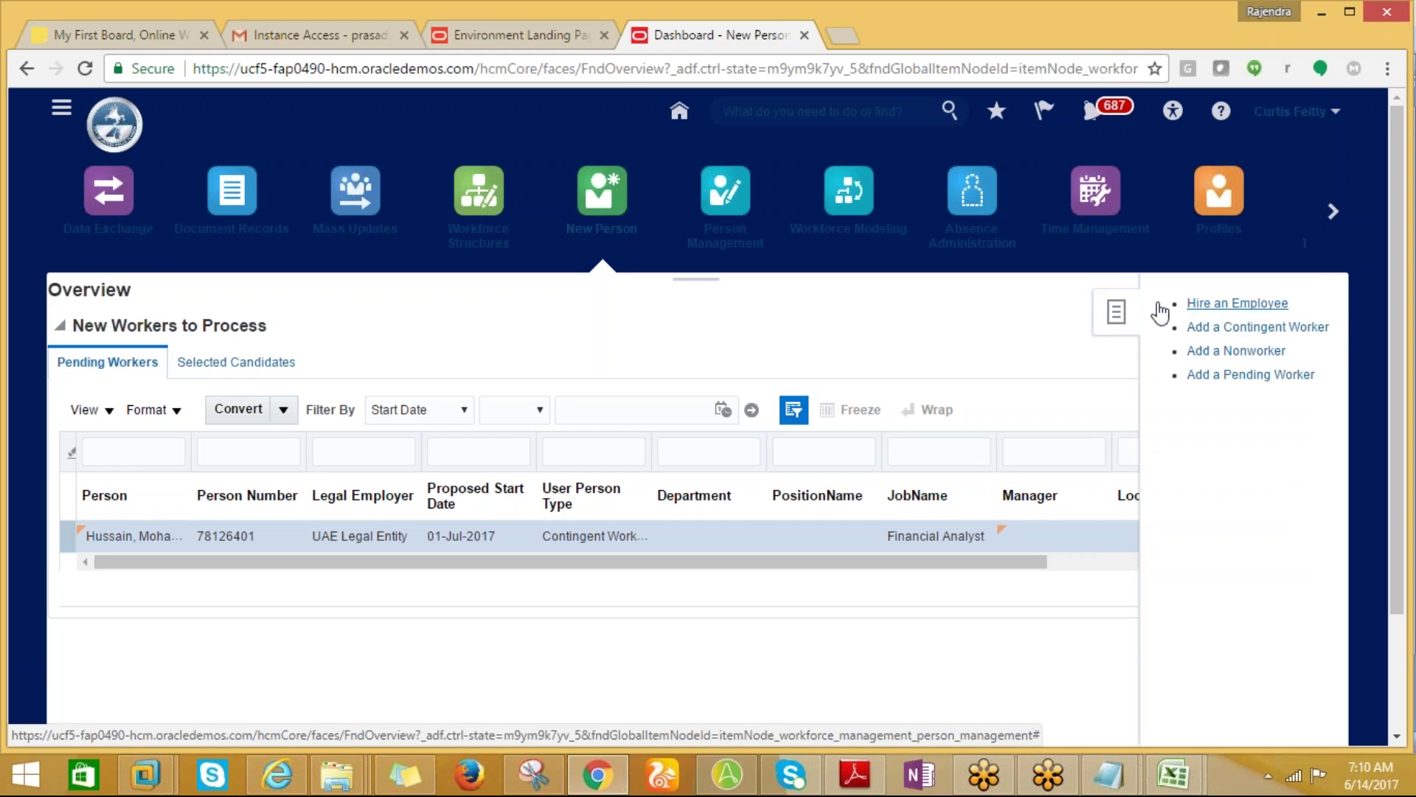
Start Hire an Employee with reason 'Hire to fill vacant position' and legal employer US1 Legal Entity.
click(1184, 304)
click(432, 414)
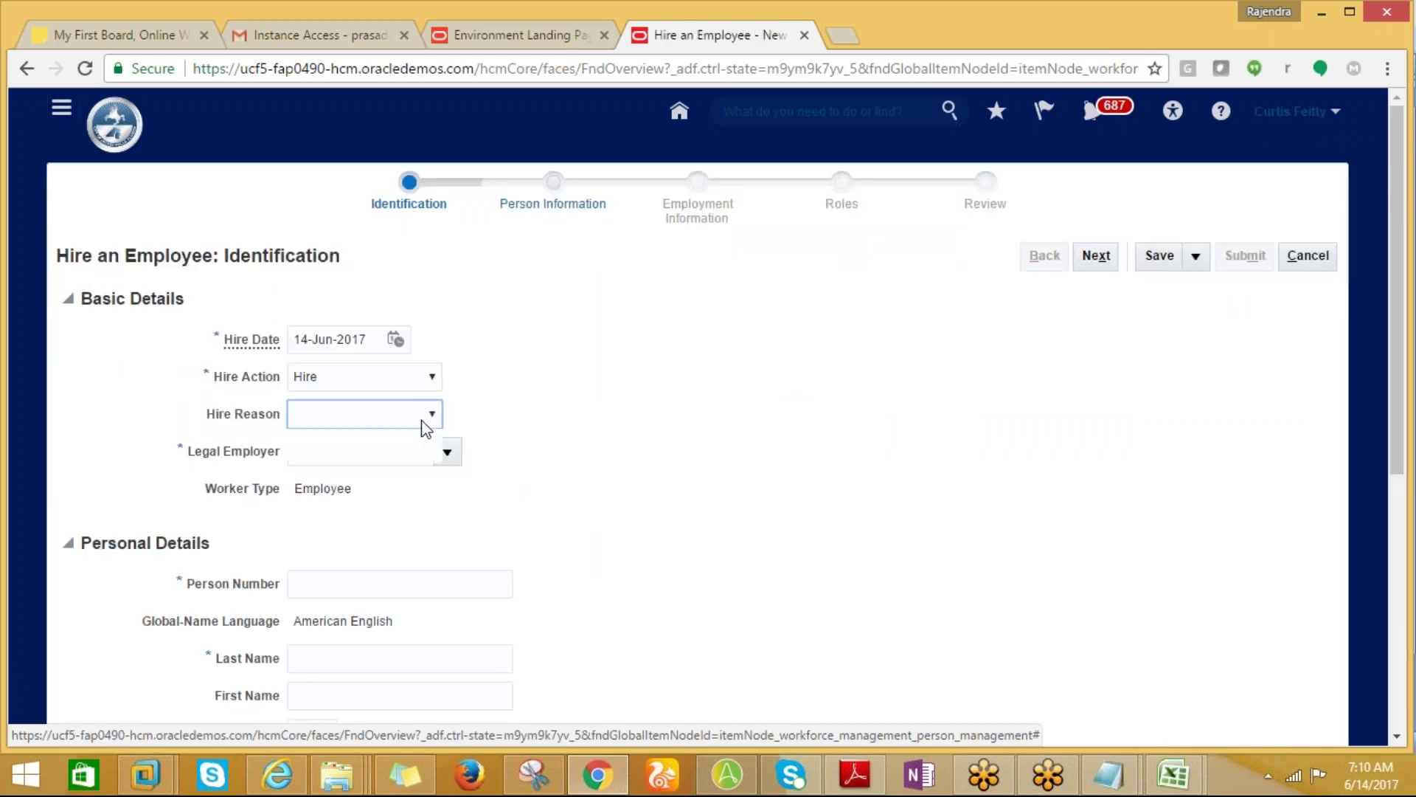
click(369, 453)
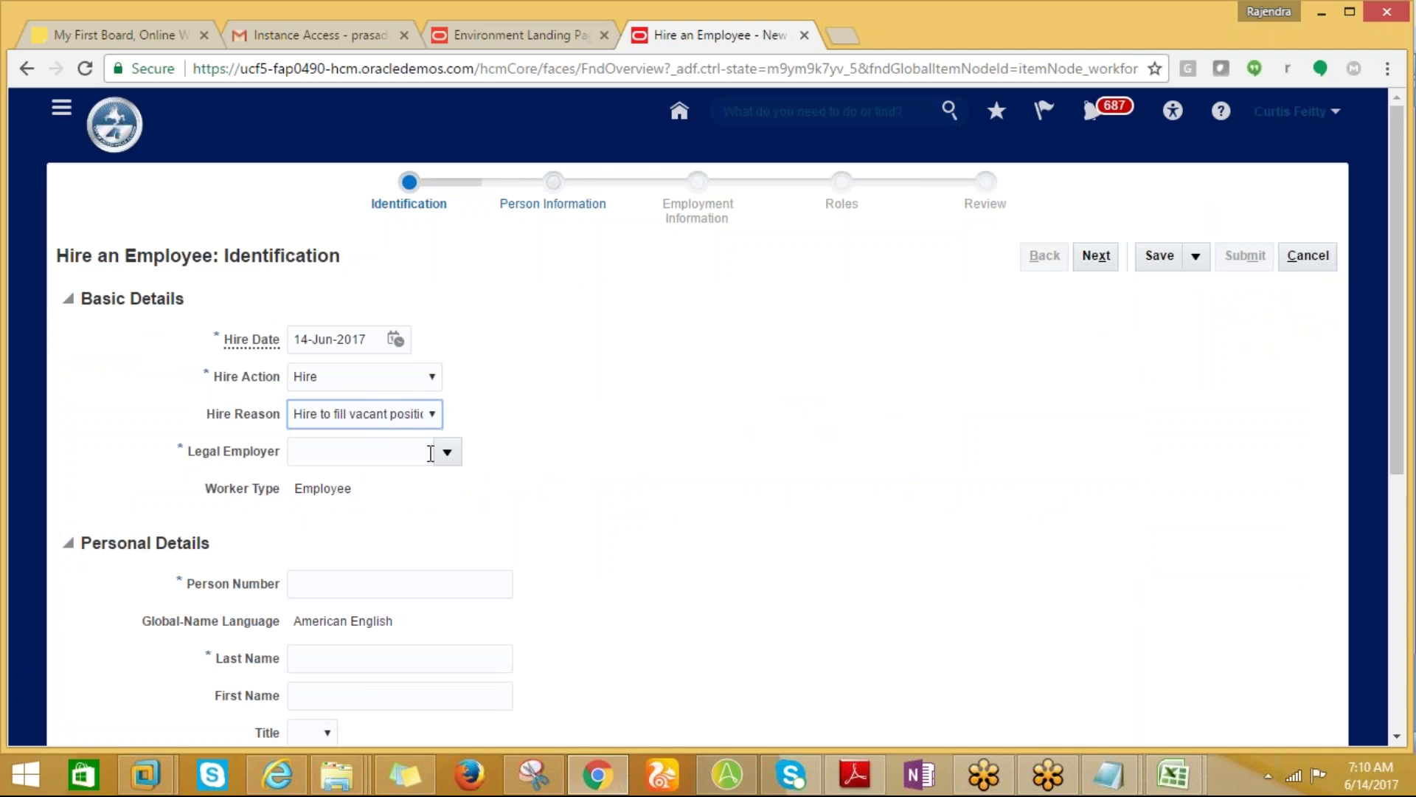
click(446, 452)
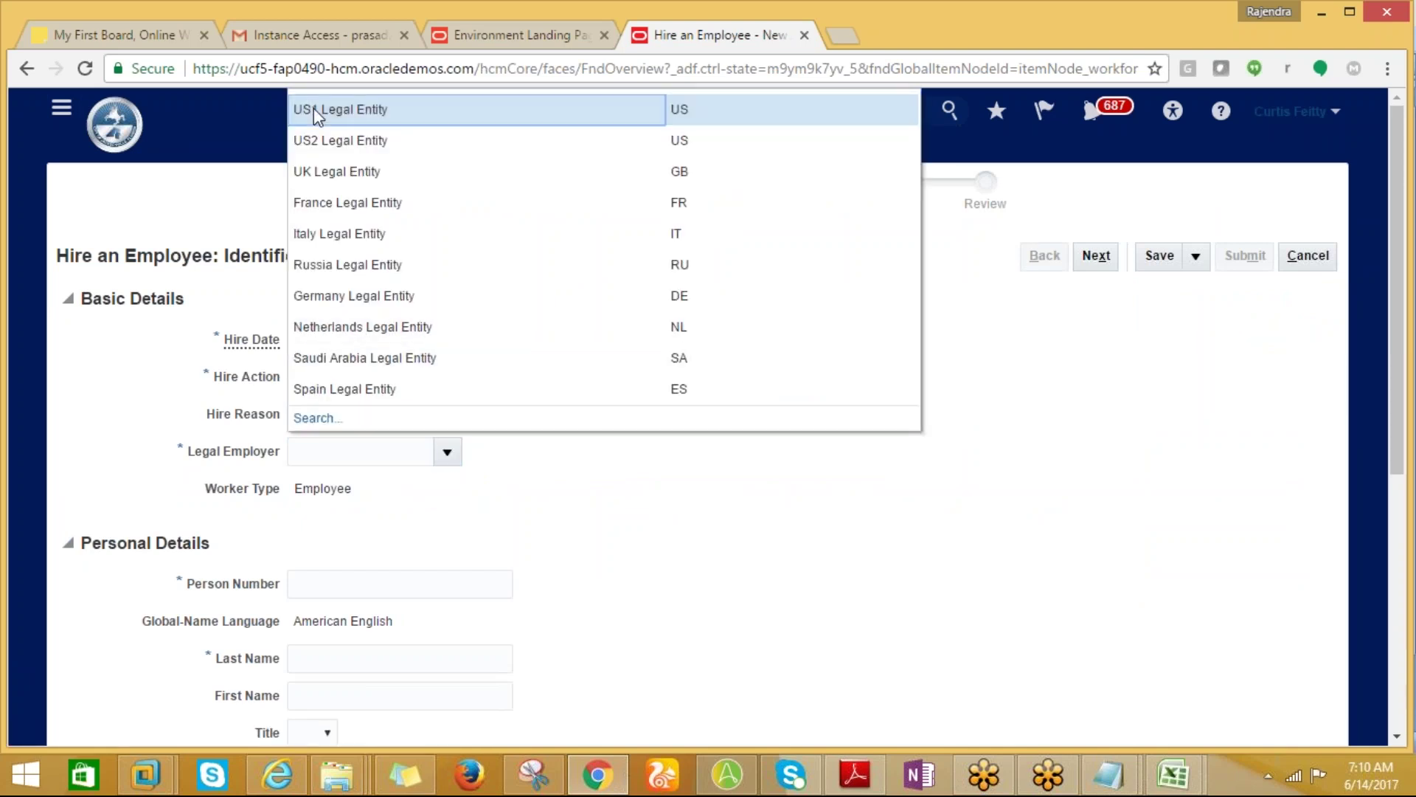
click(379, 441)
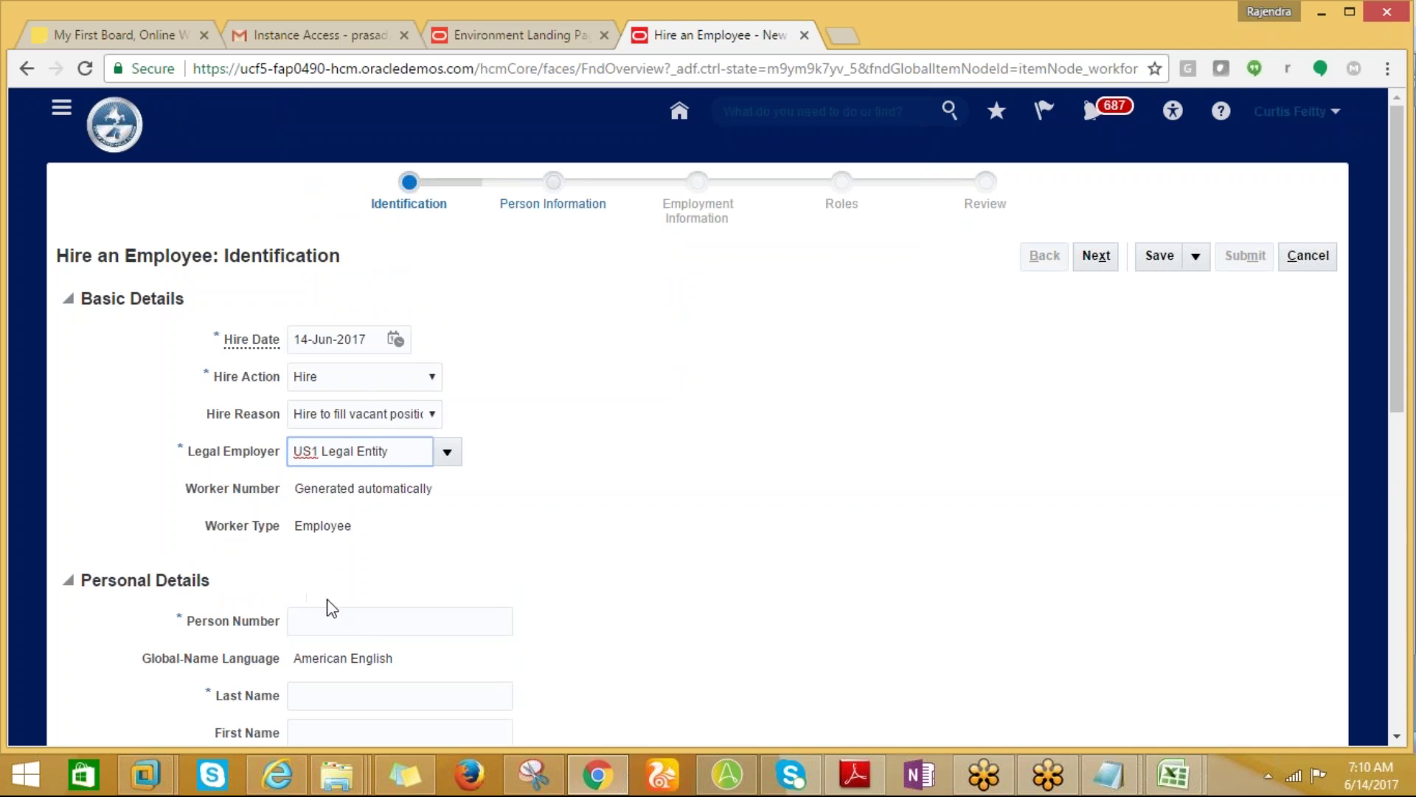
click(423, 618)
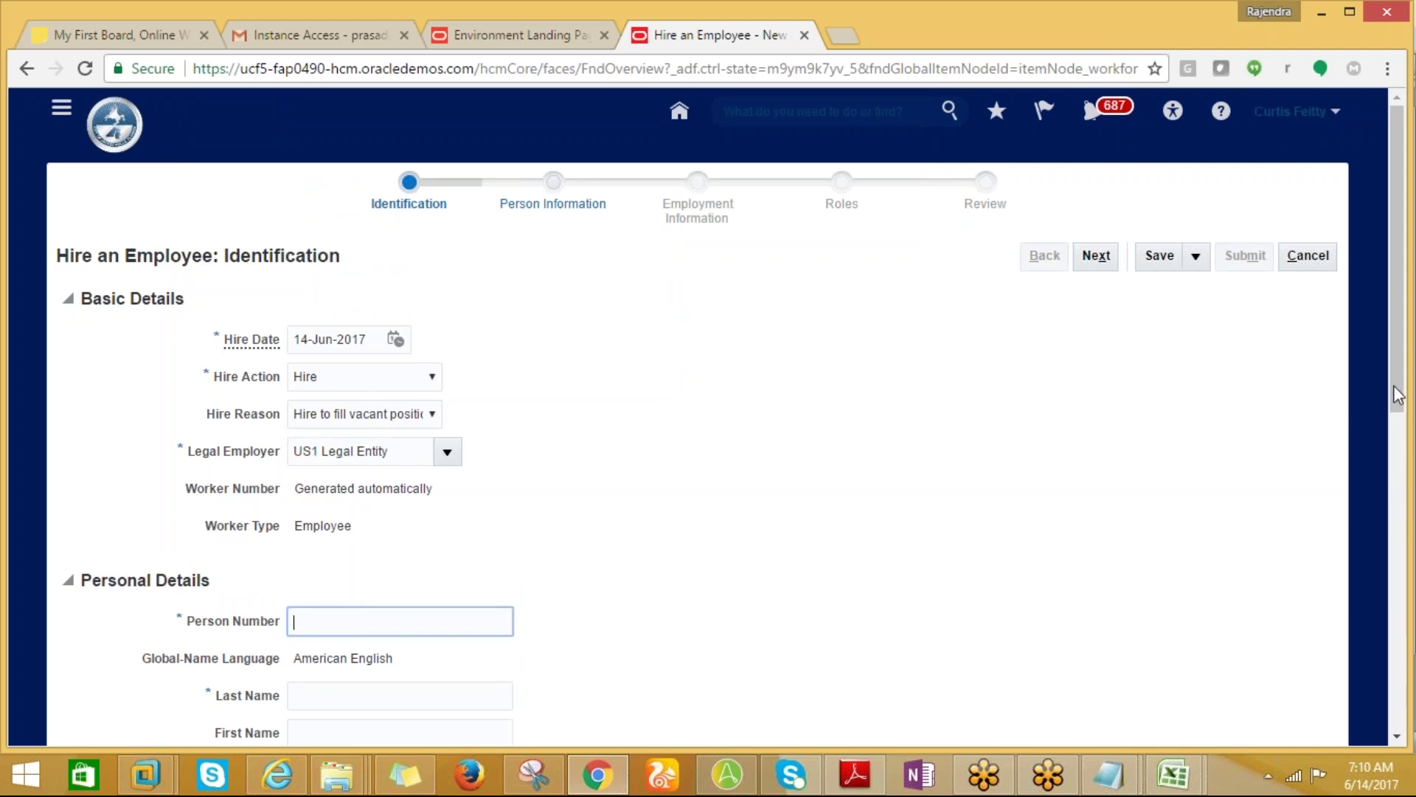
drag(1399, 398, 1400, 508)
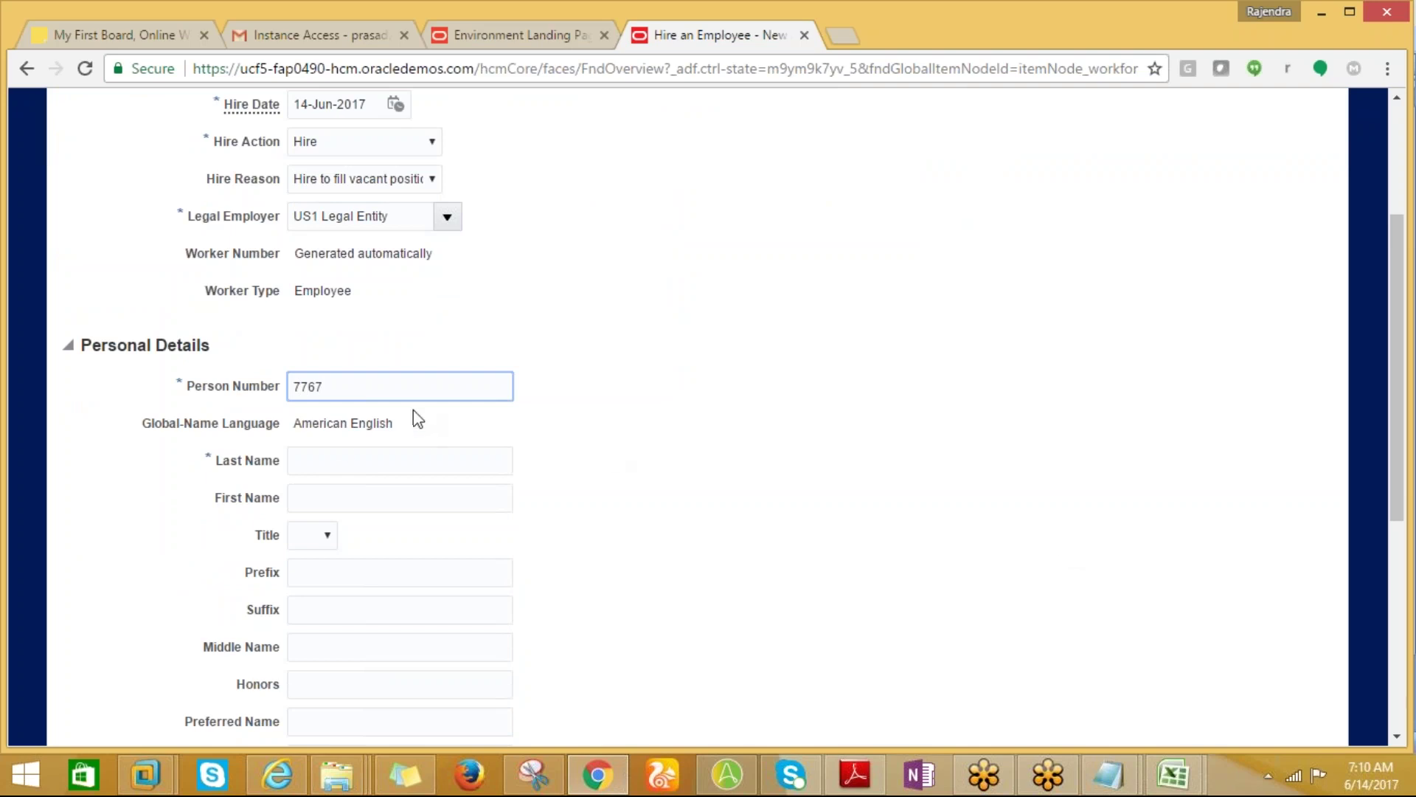
Enter the new hire's last name and move past the first name and title.
click(333, 456)
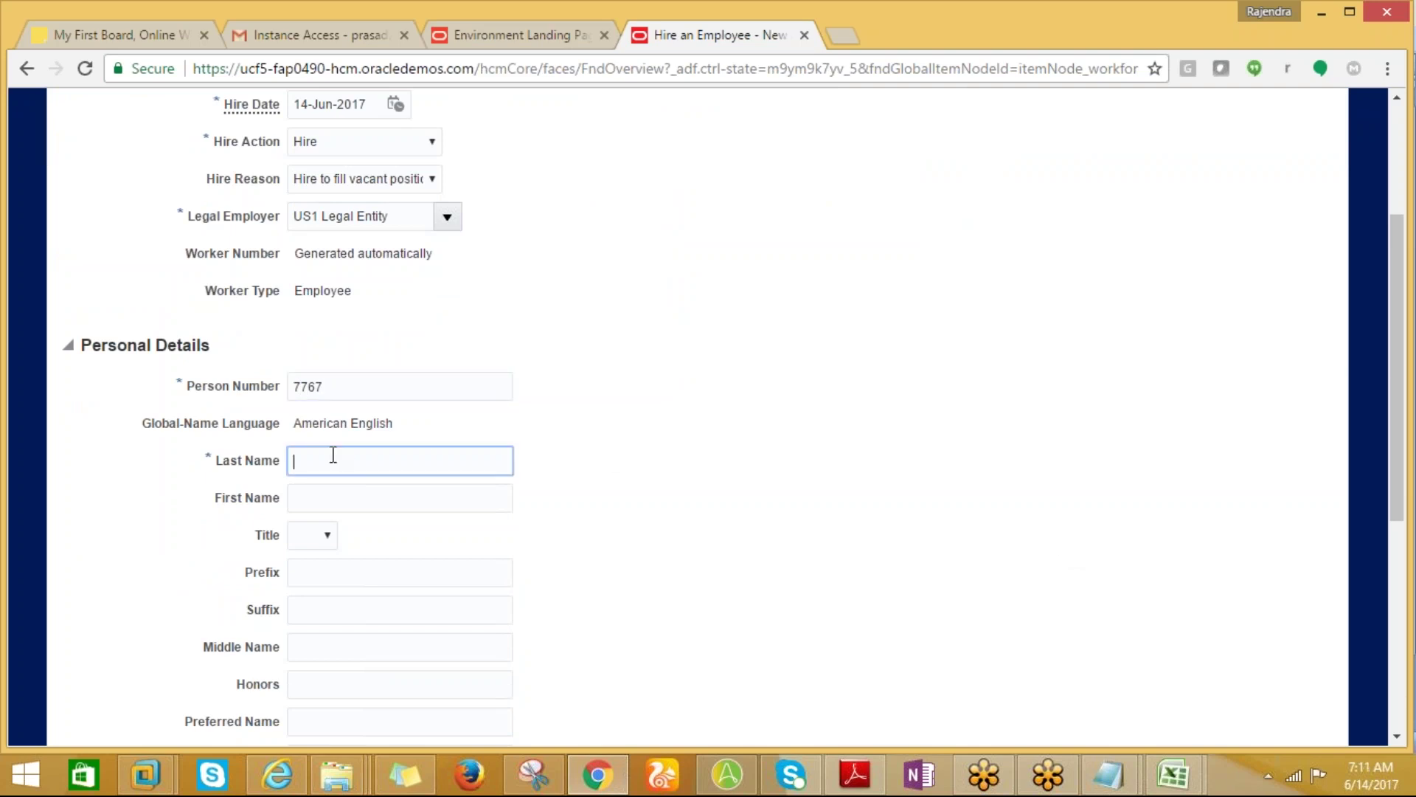
text(PRASAD)
key(Tab)
key(Tab)
click(329, 564)
scroll(1398, 547, down, 1)
scroll(1398, 547, down, 3)
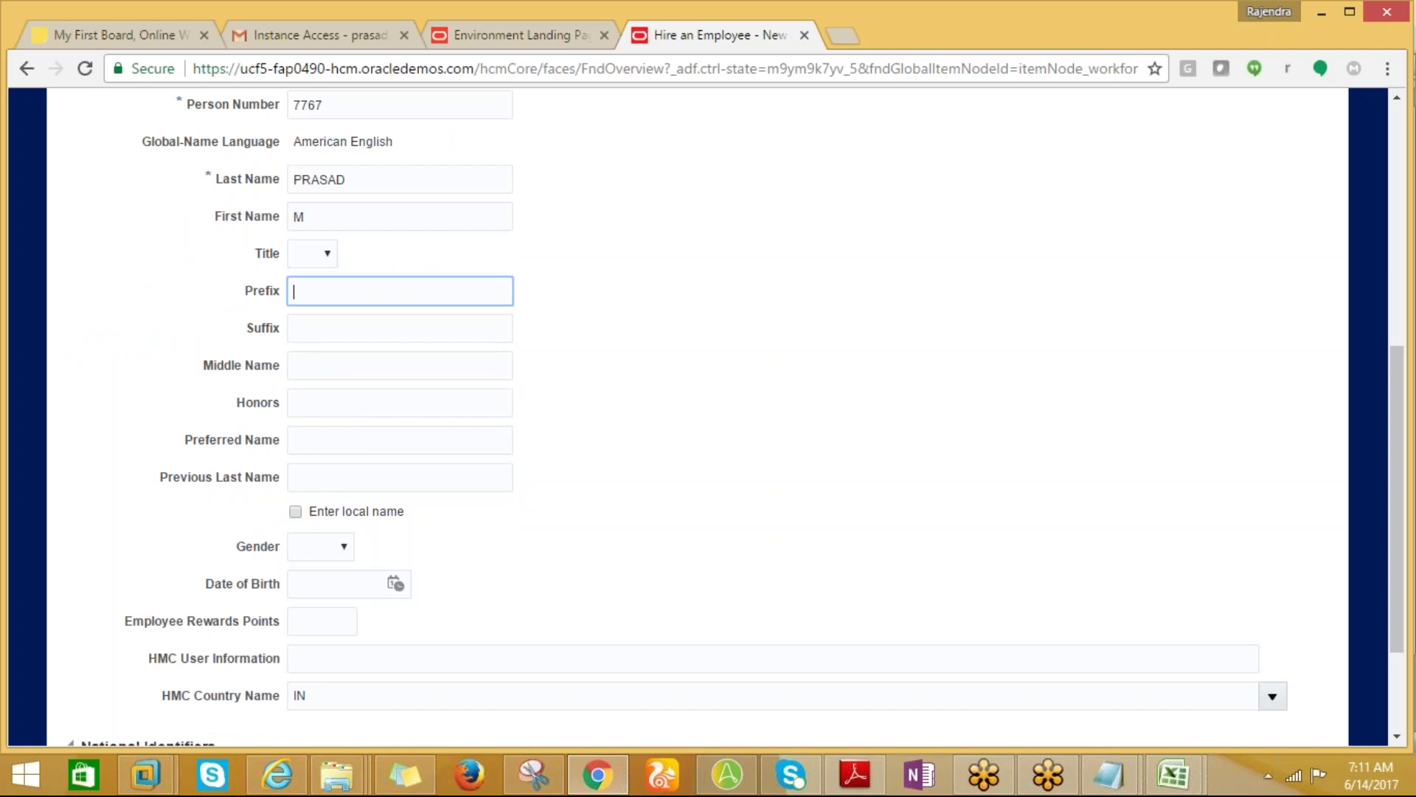
Set gender to Male and date of birth to 01/01/1989.
click(326, 557)
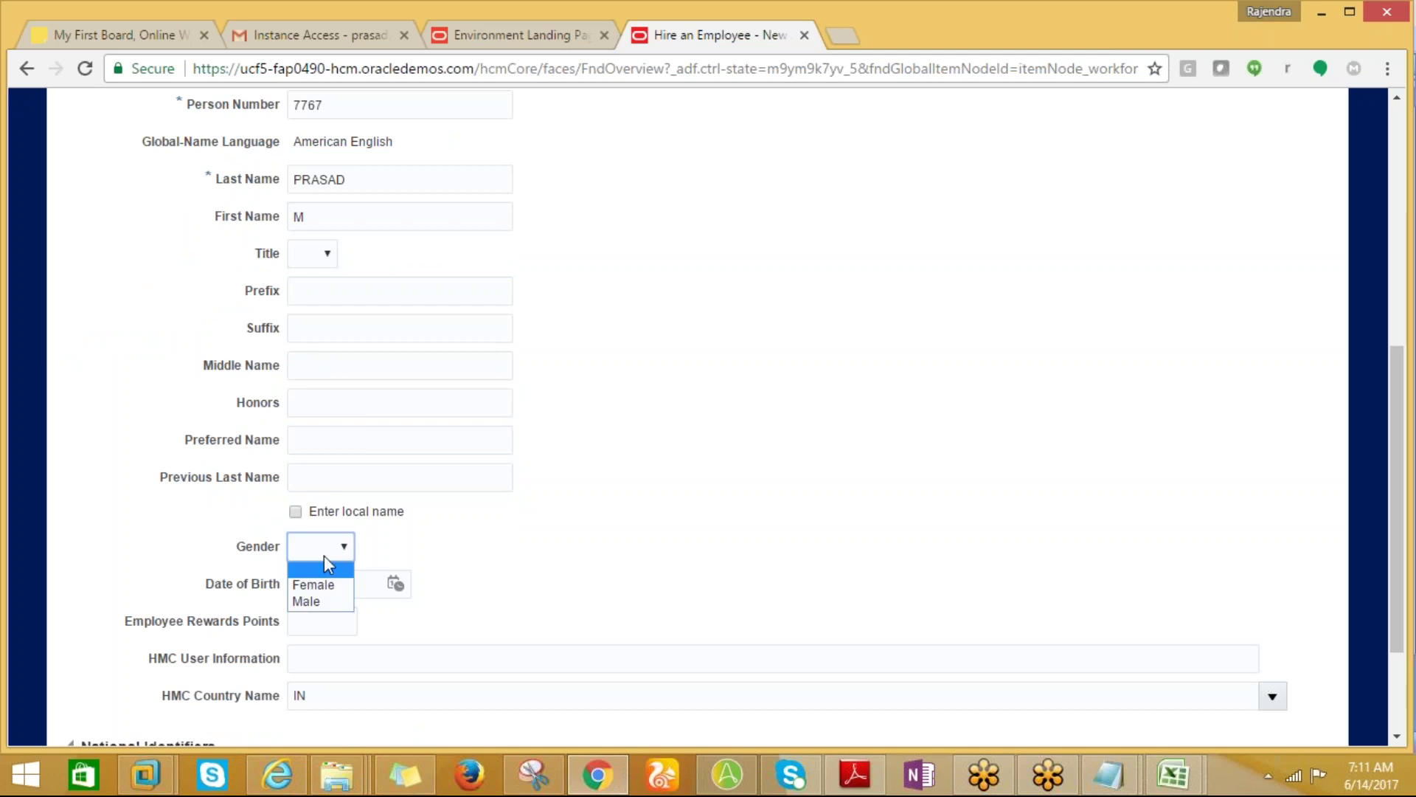
click(307, 601)
click(351, 589)
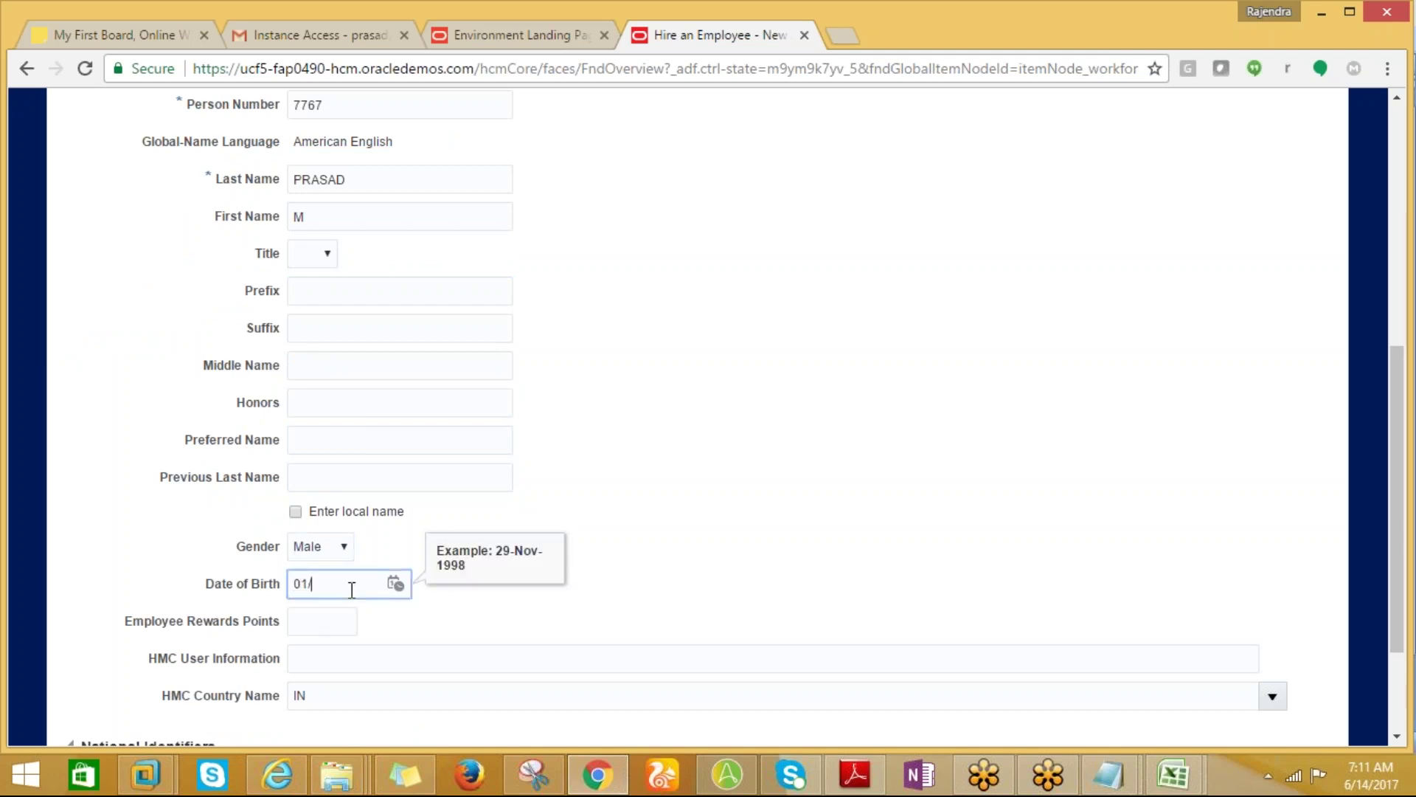
text(01/01/1989)
click(344, 624)
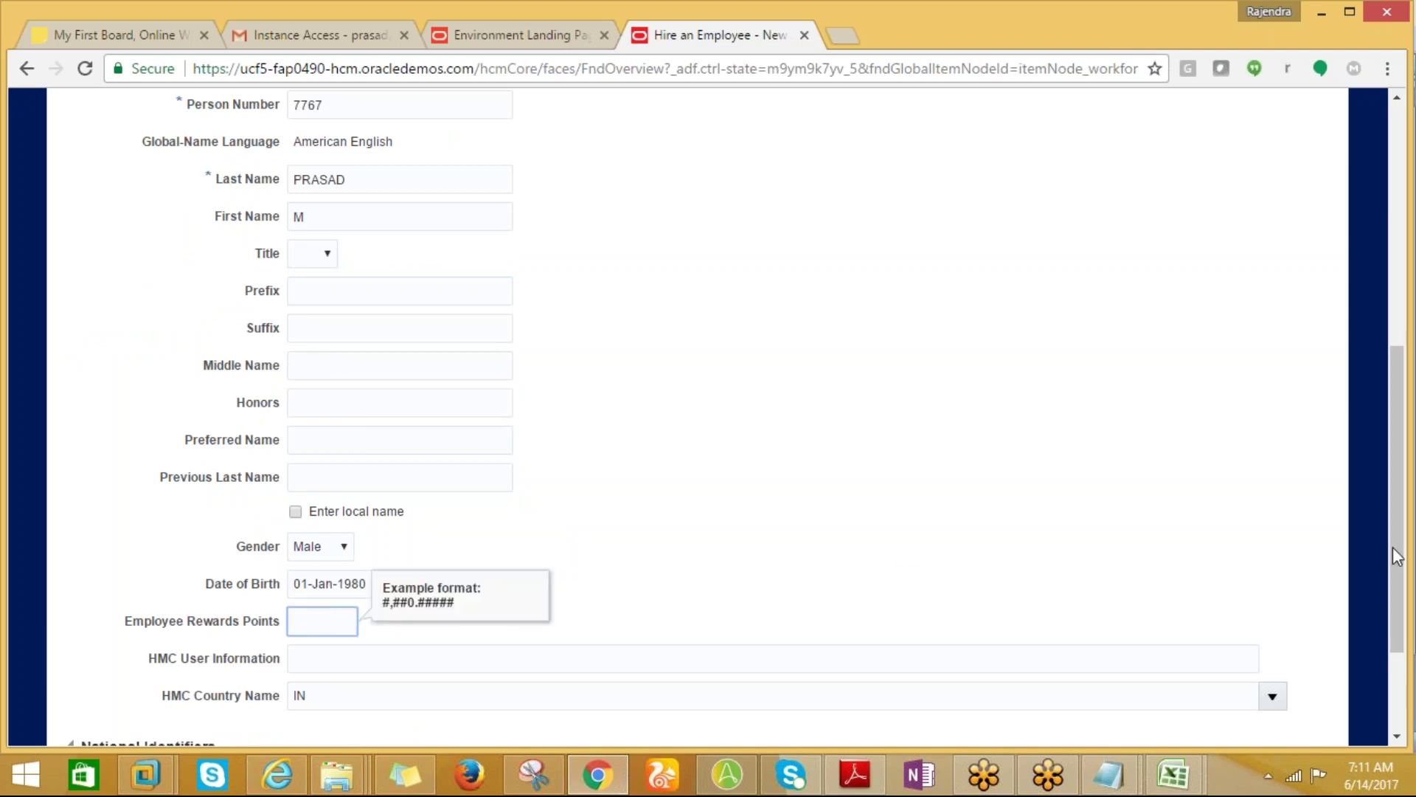
Add a national identifier row and enter the US Social Security number.
drag(1392, 561, 1392, 636)
click(217, 625)
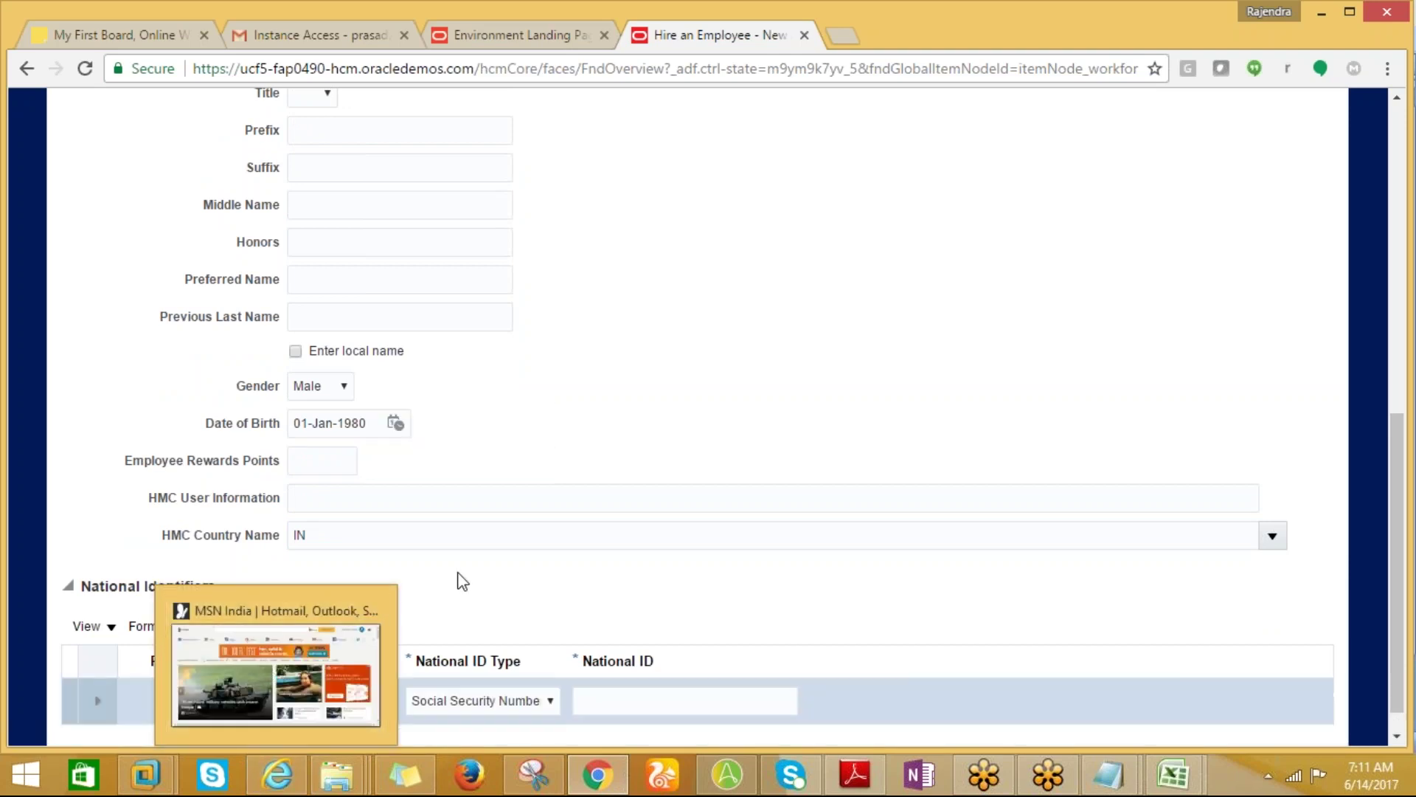
click(633, 695)
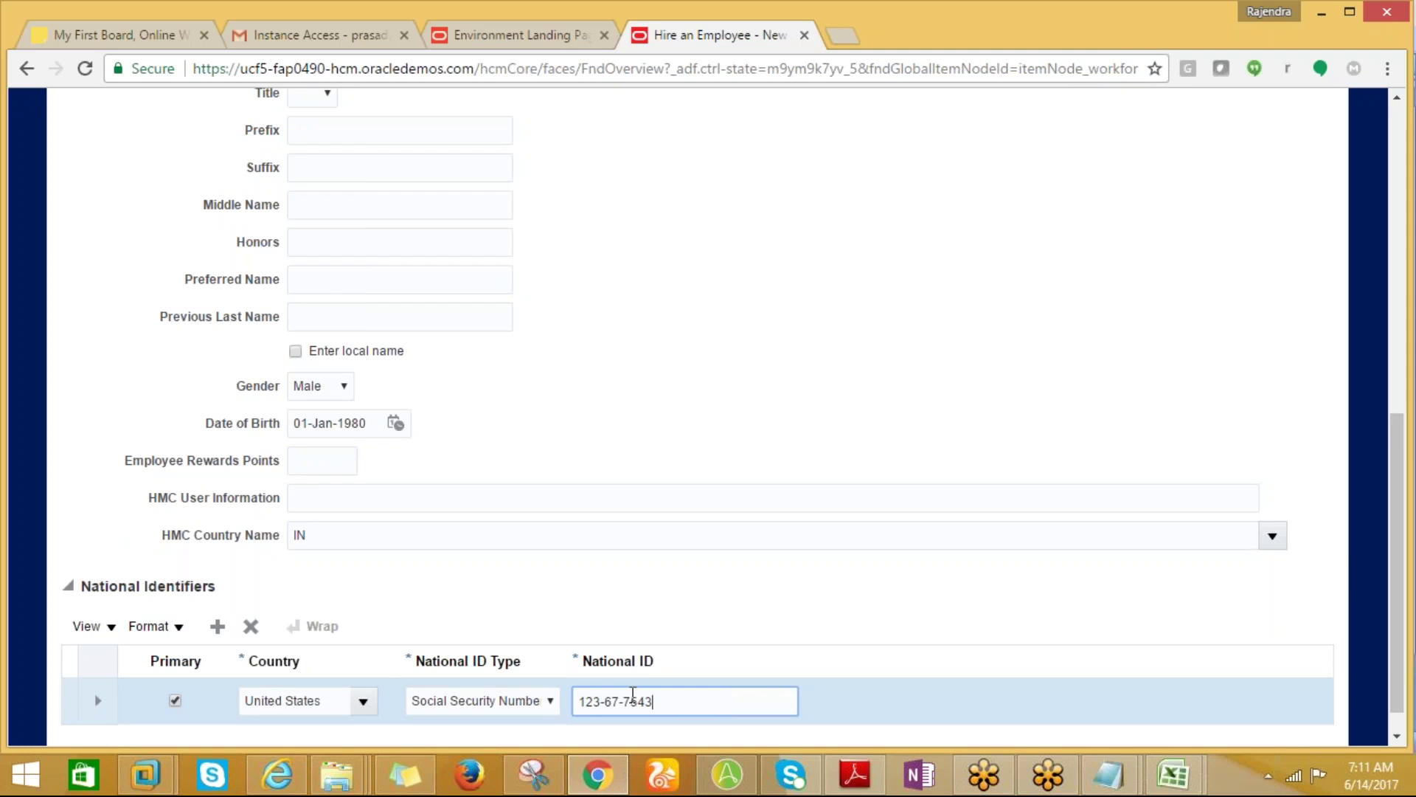
scroll(1189, 271, up, 15)
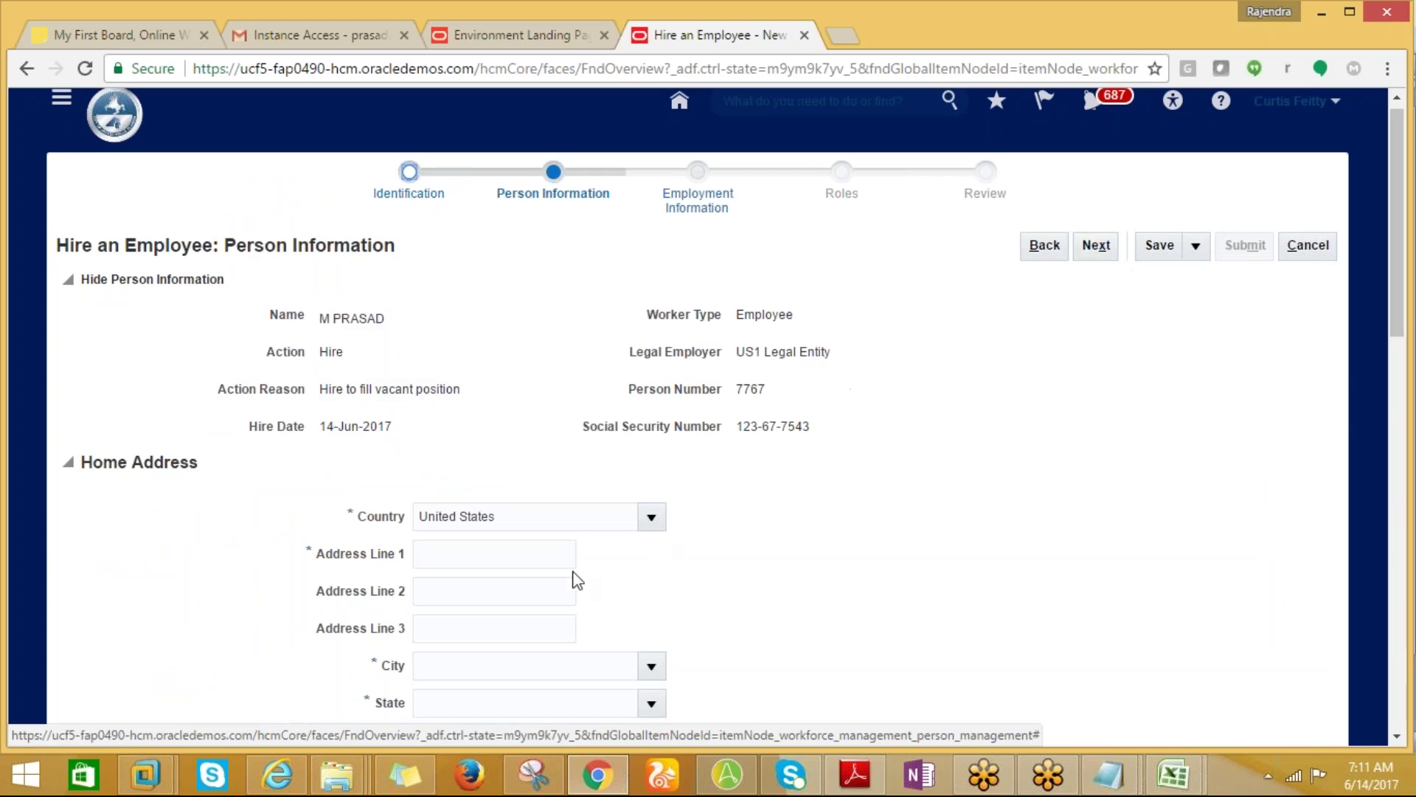
Enter address 300 MAIN with the Manhattan ZIP code match, then continue to Employment Information.
click(459, 557)
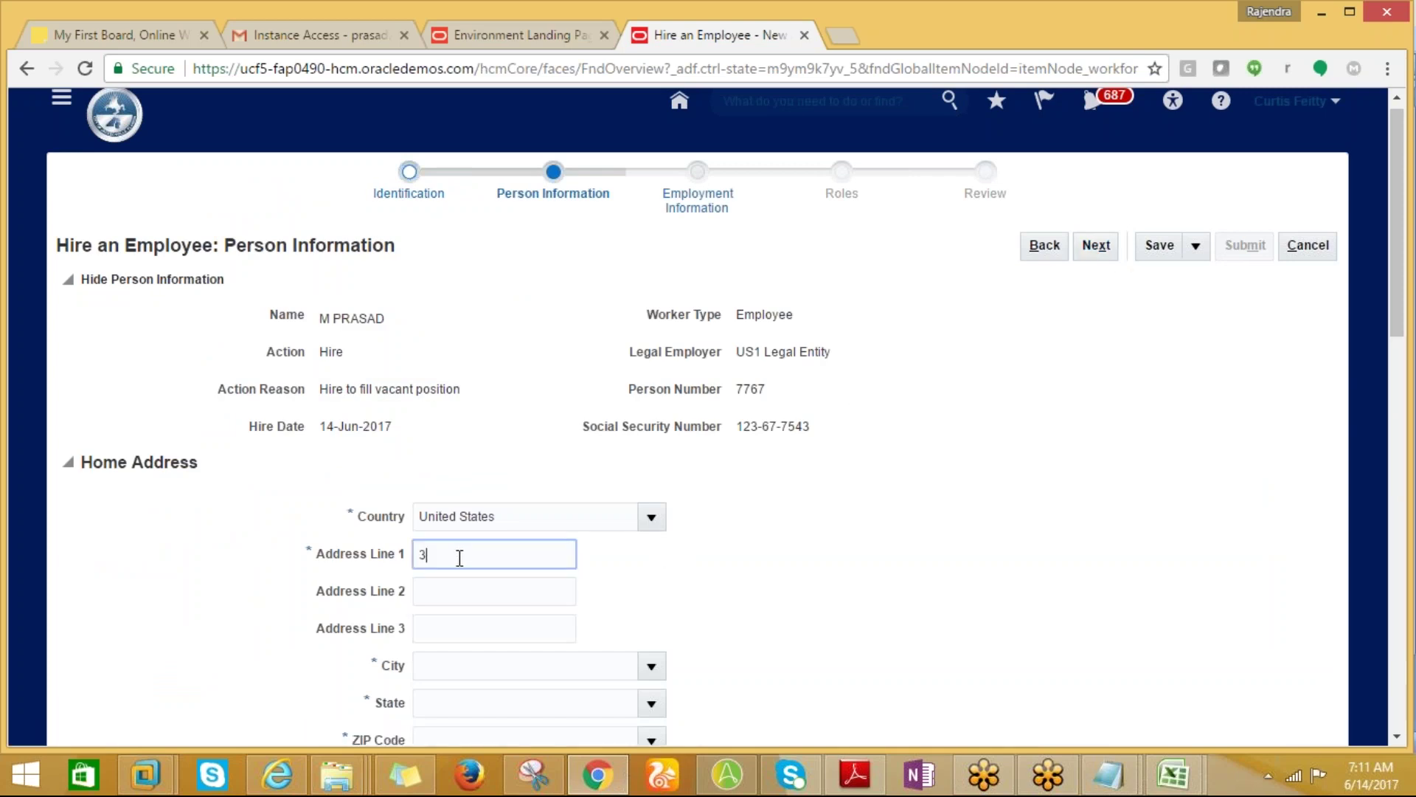
text(300 MAIN STREET)
click(457, 733)
text(10001)
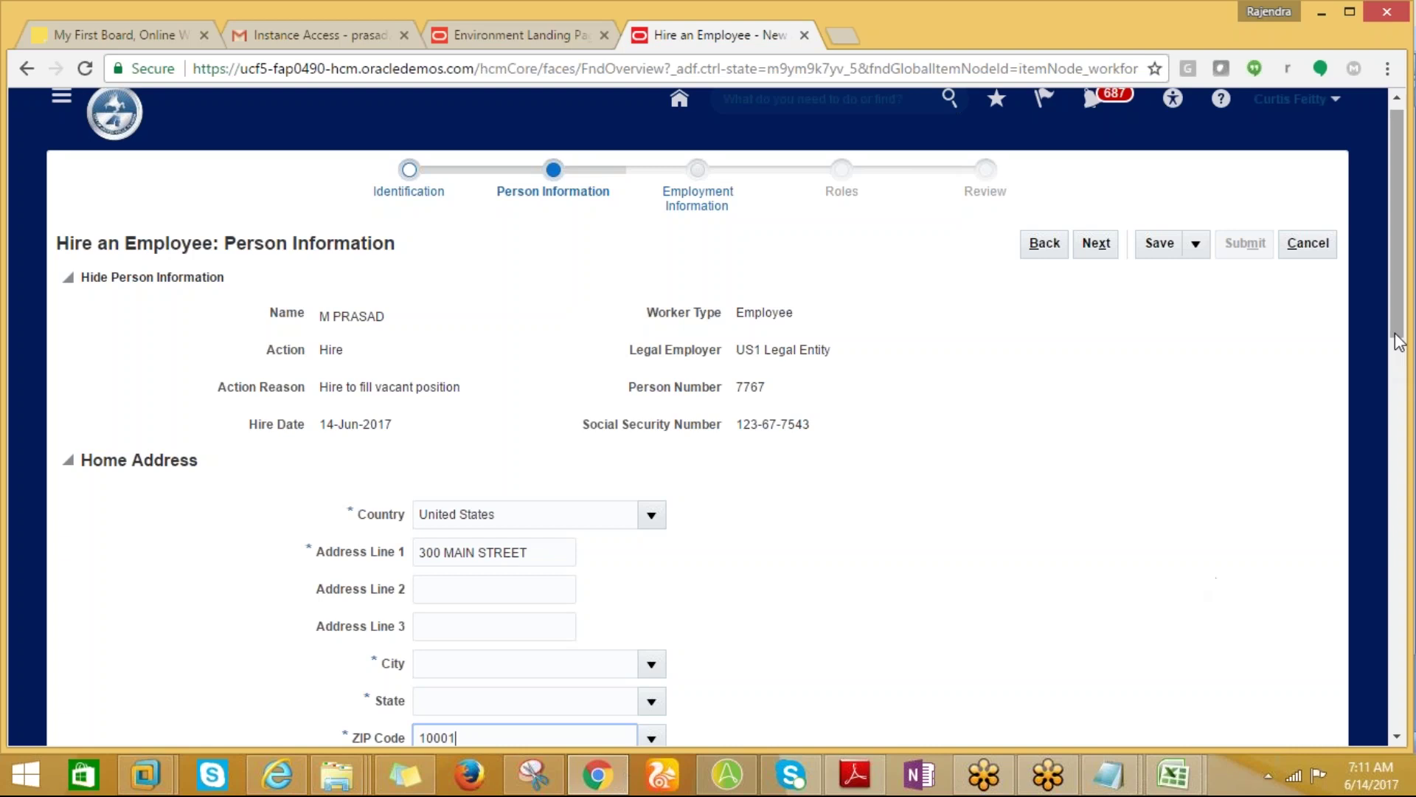
drag(1400, 341, 1400, 412)
key(Tab)
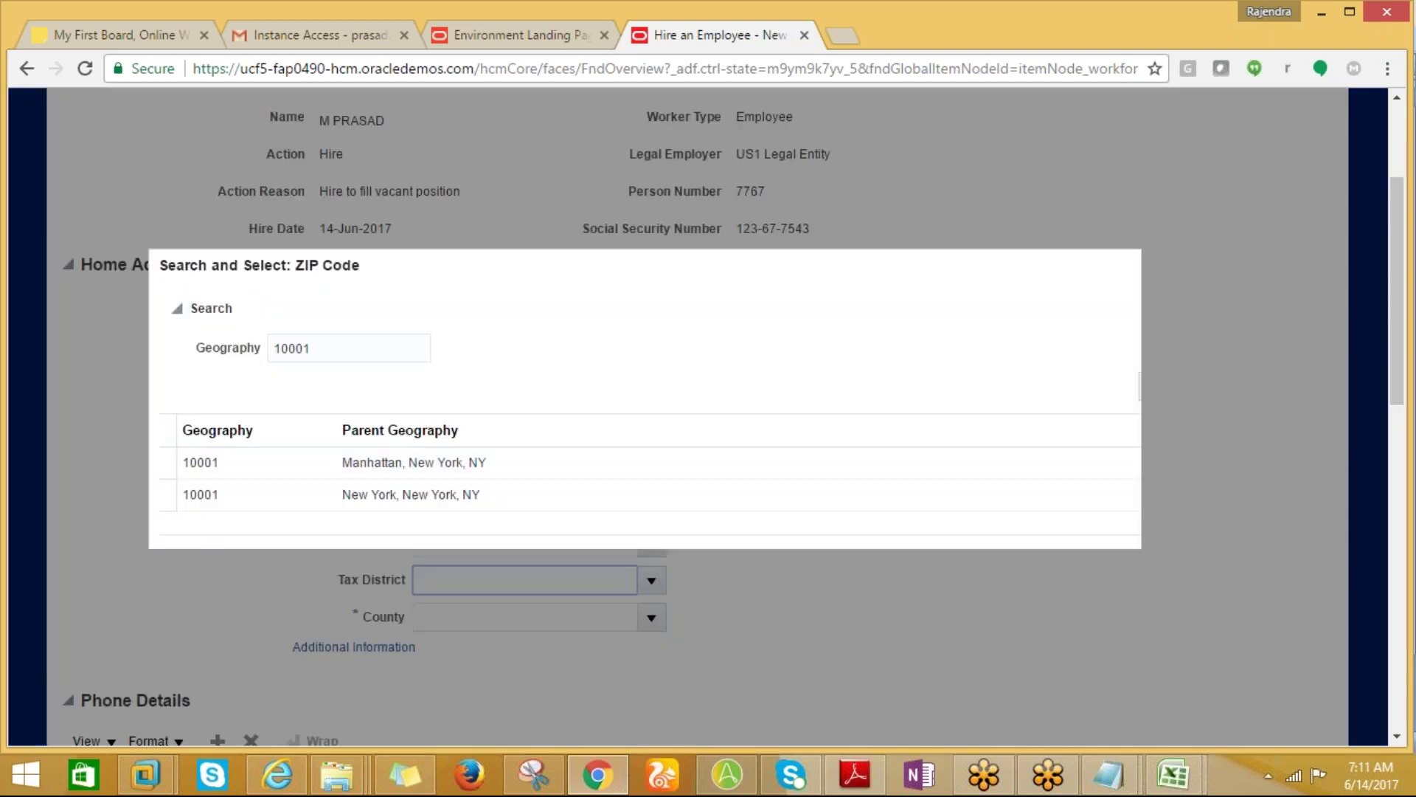
click(361, 470)
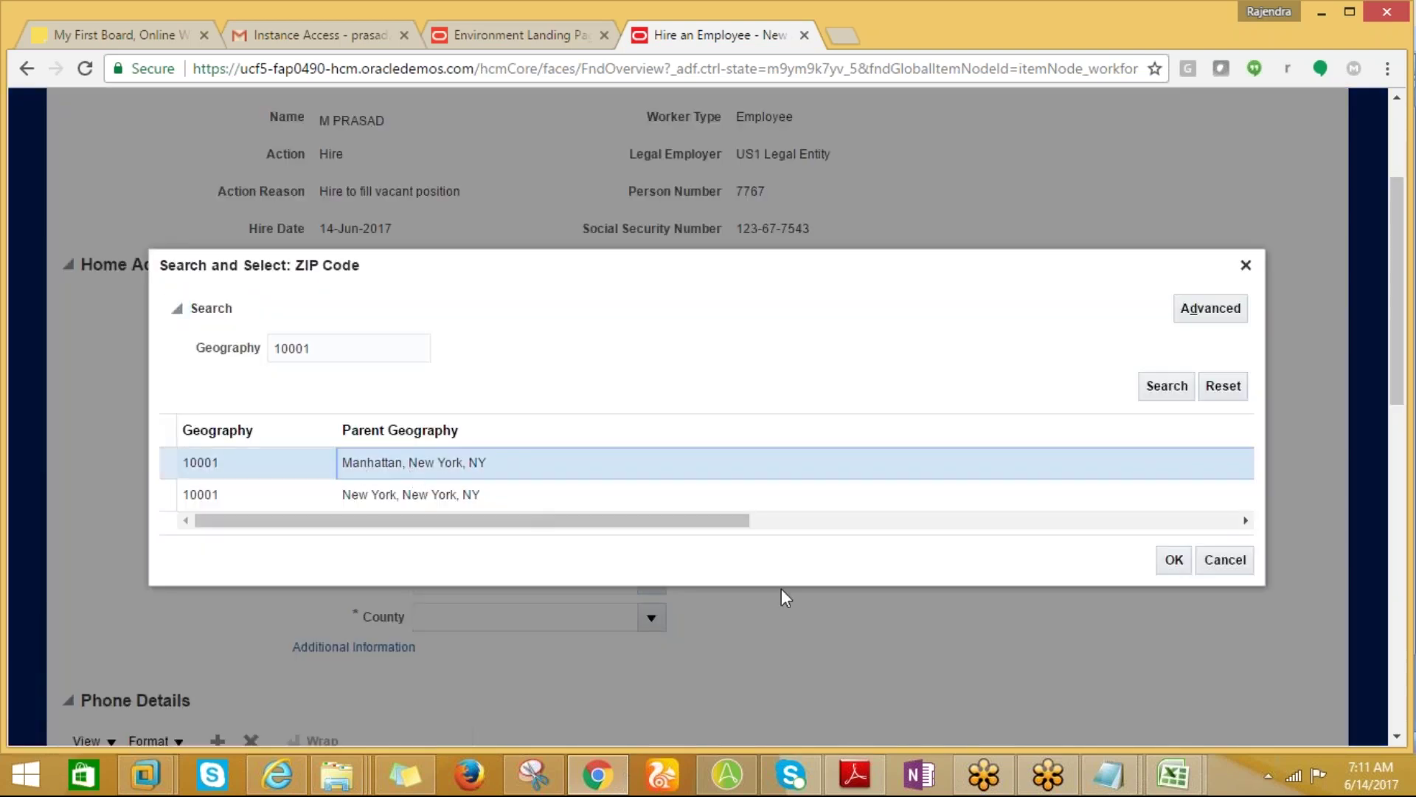
click(1174, 560)
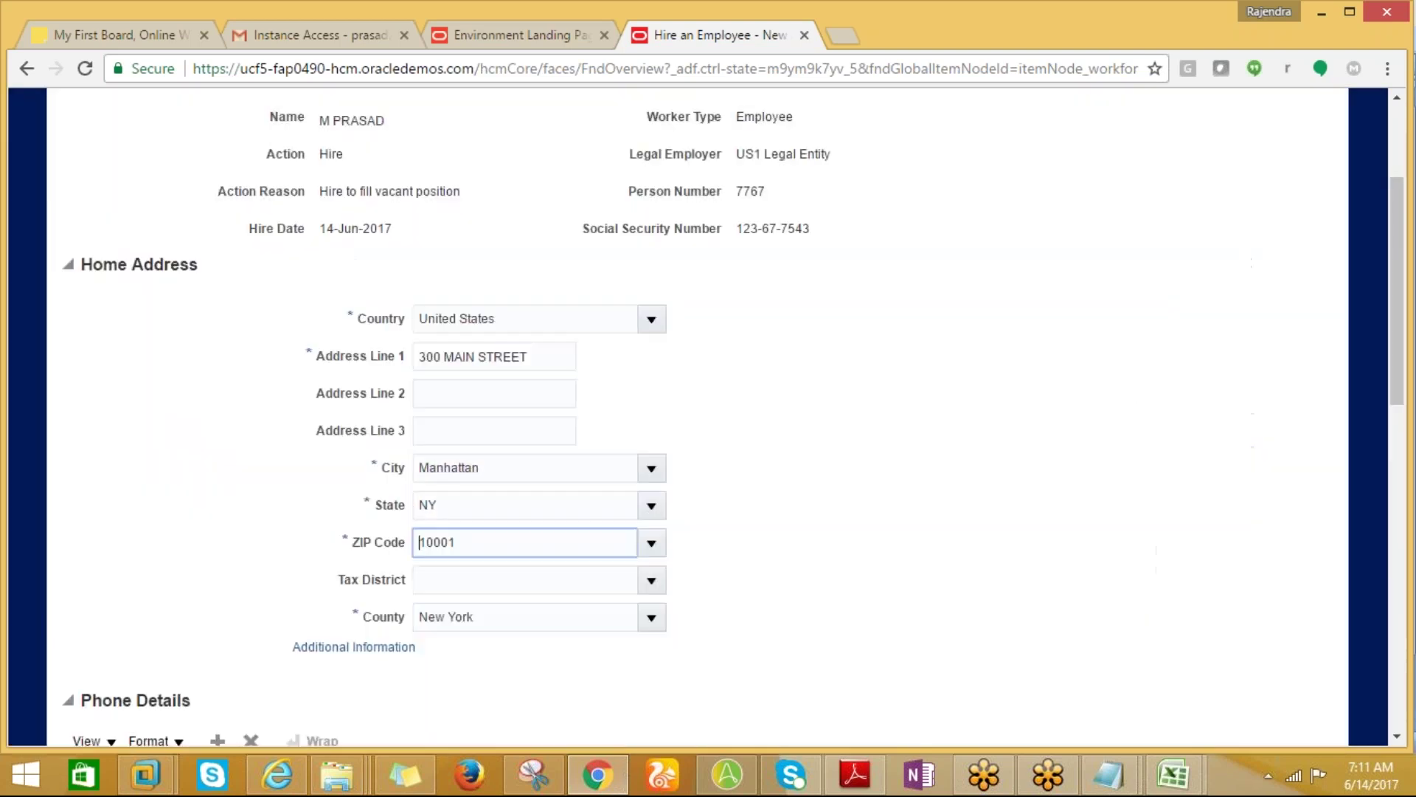
drag(1400, 403, 1369, 263)
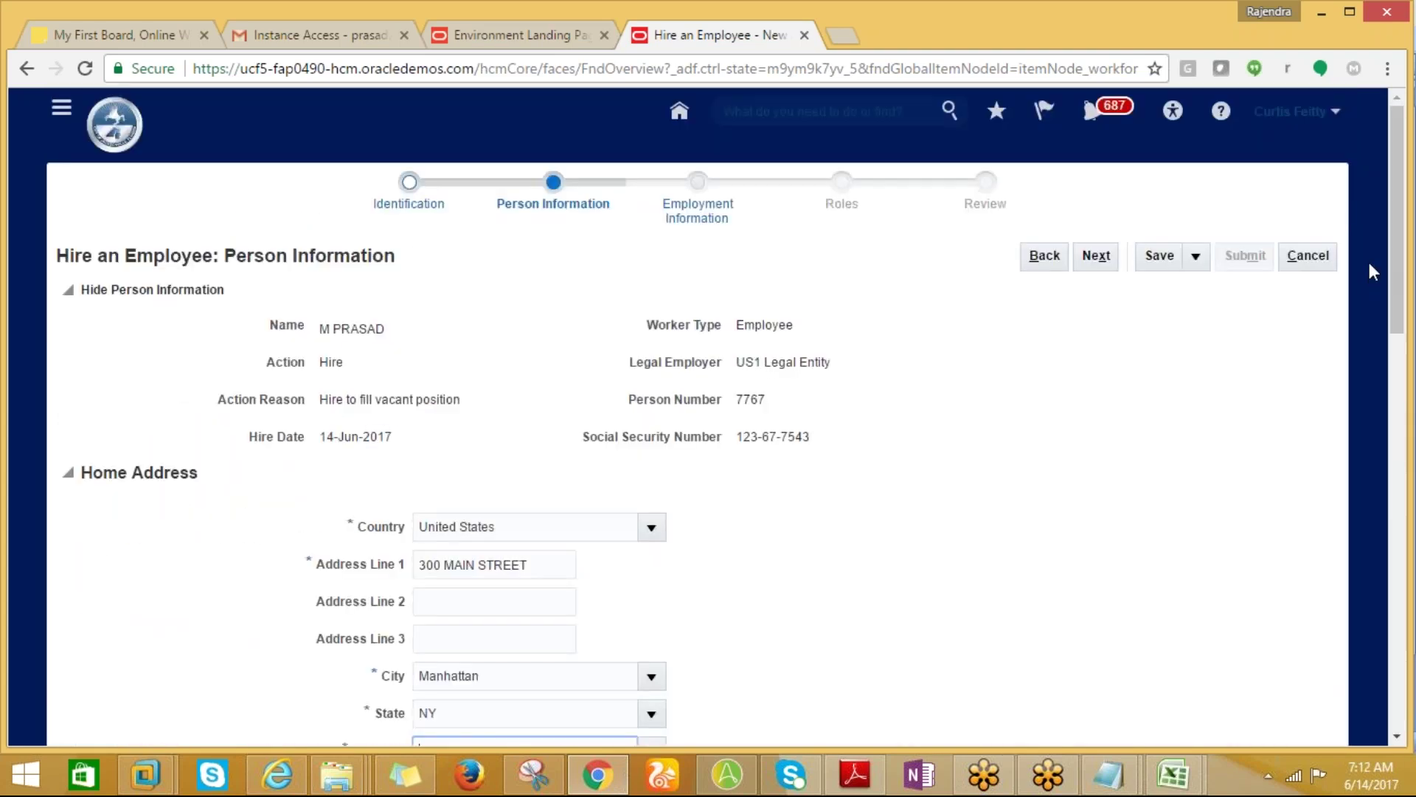
click(1095, 256)
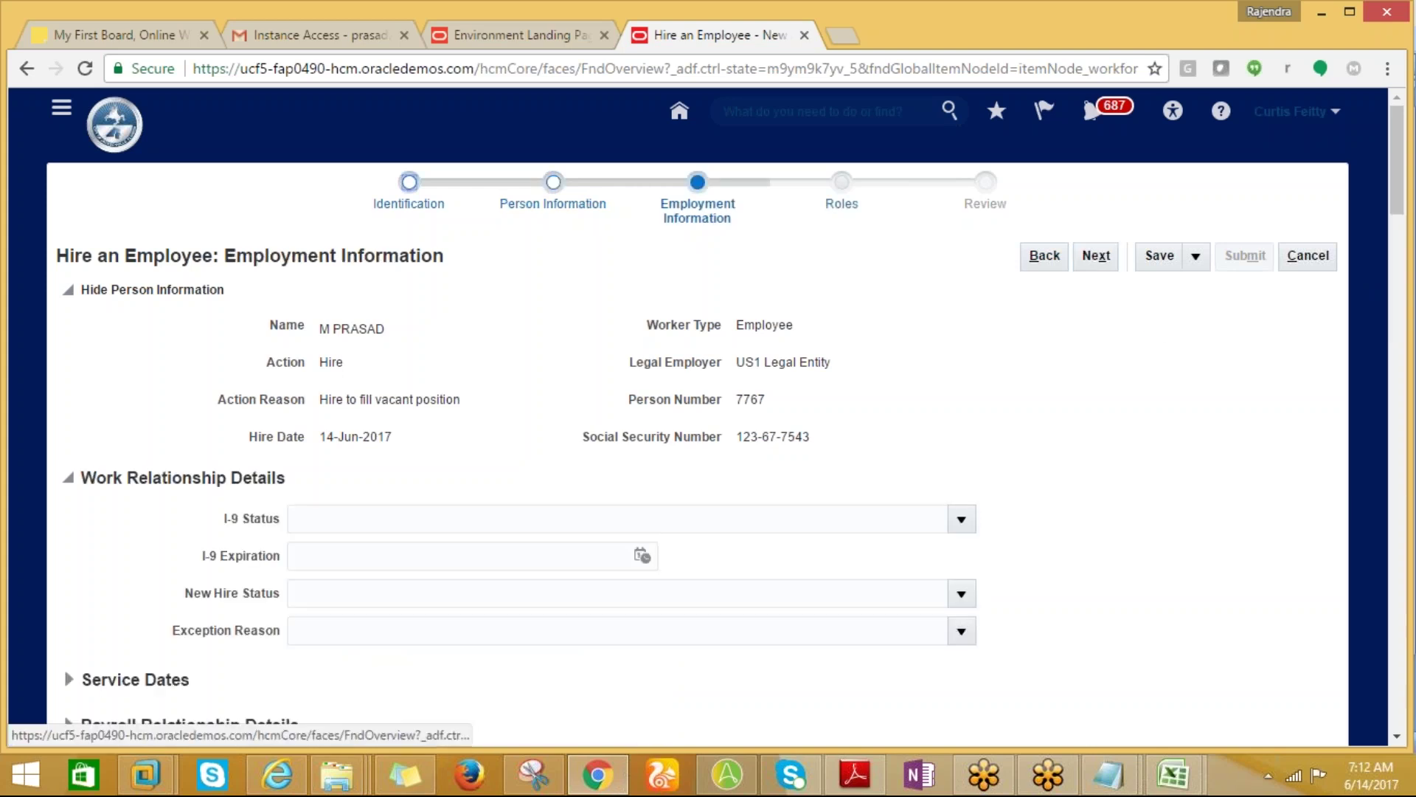
Set the assignment's Business Unit to 'US1 Business Unit' from the US1 suggestions.
drag(1404, 210, 1404, 314)
click(355, 267)
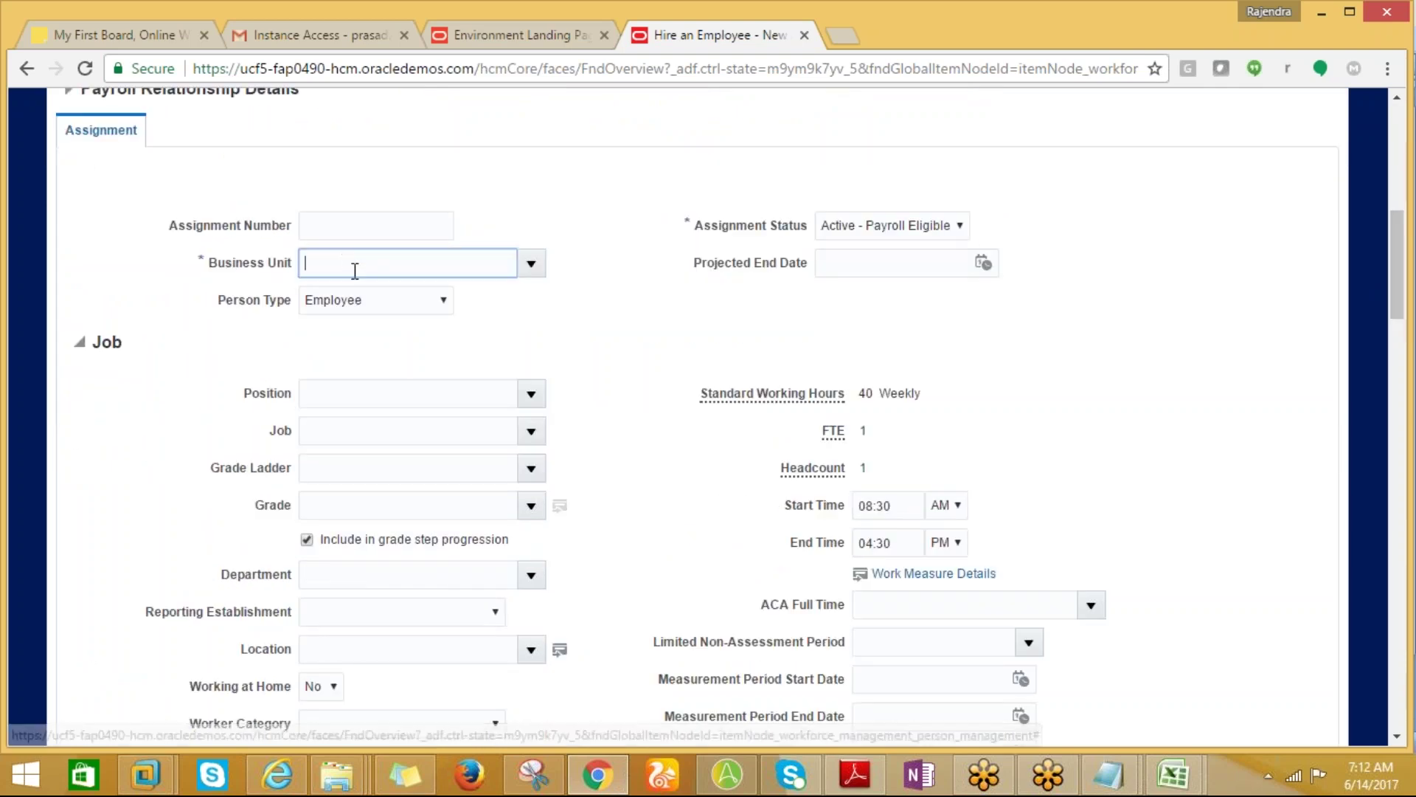
text(US1)
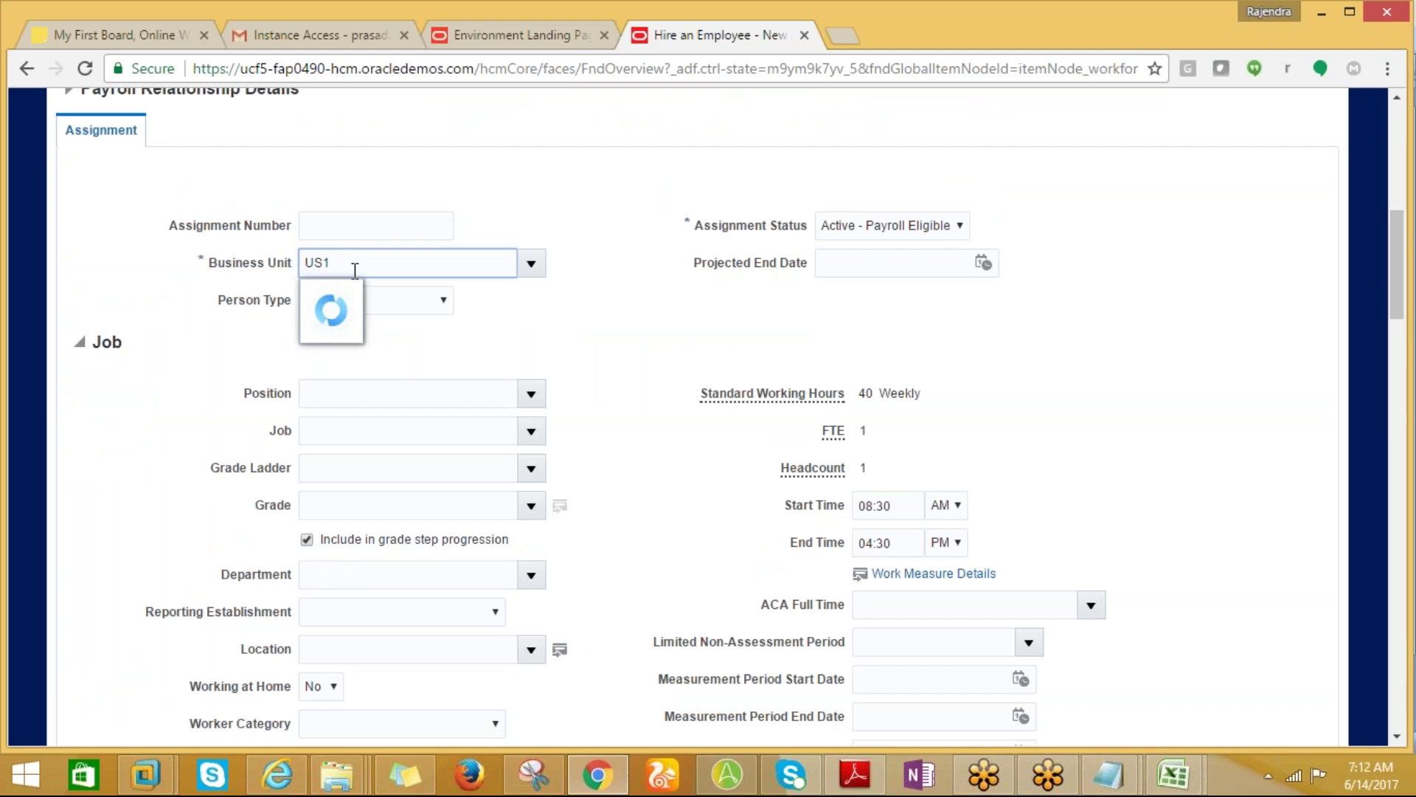
click(343, 295)
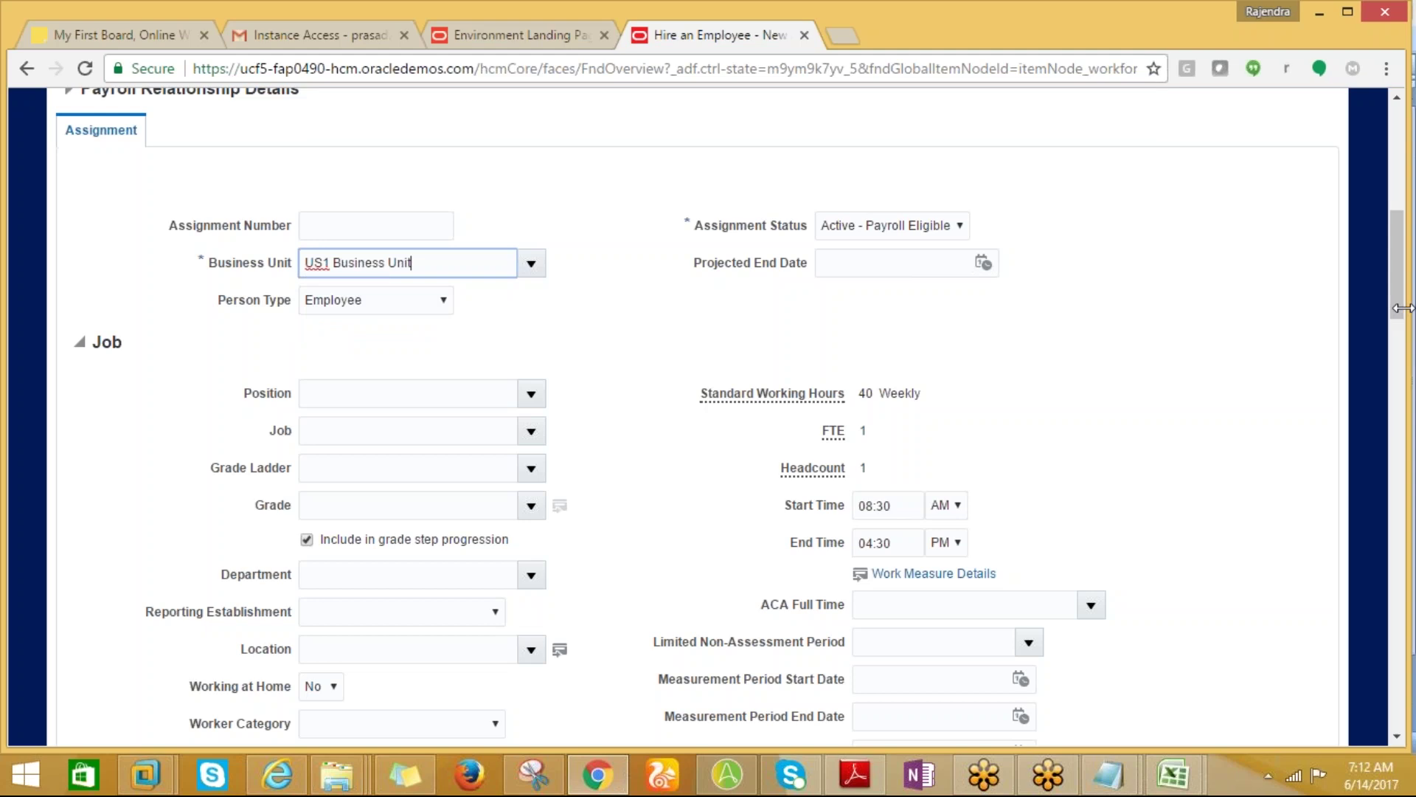
drag(1399, 306, 1406, 387)
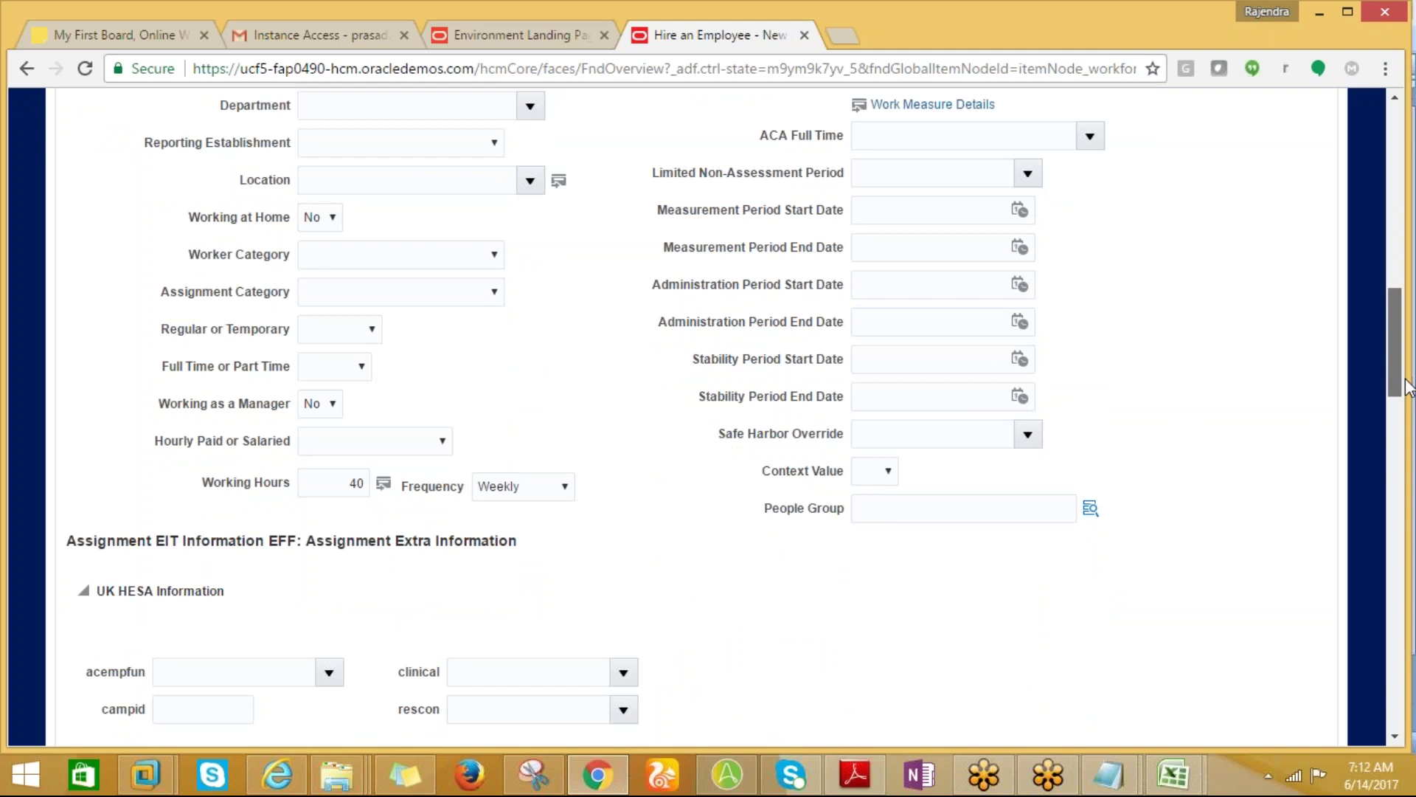
drag(1406, 387, 1396, 442)
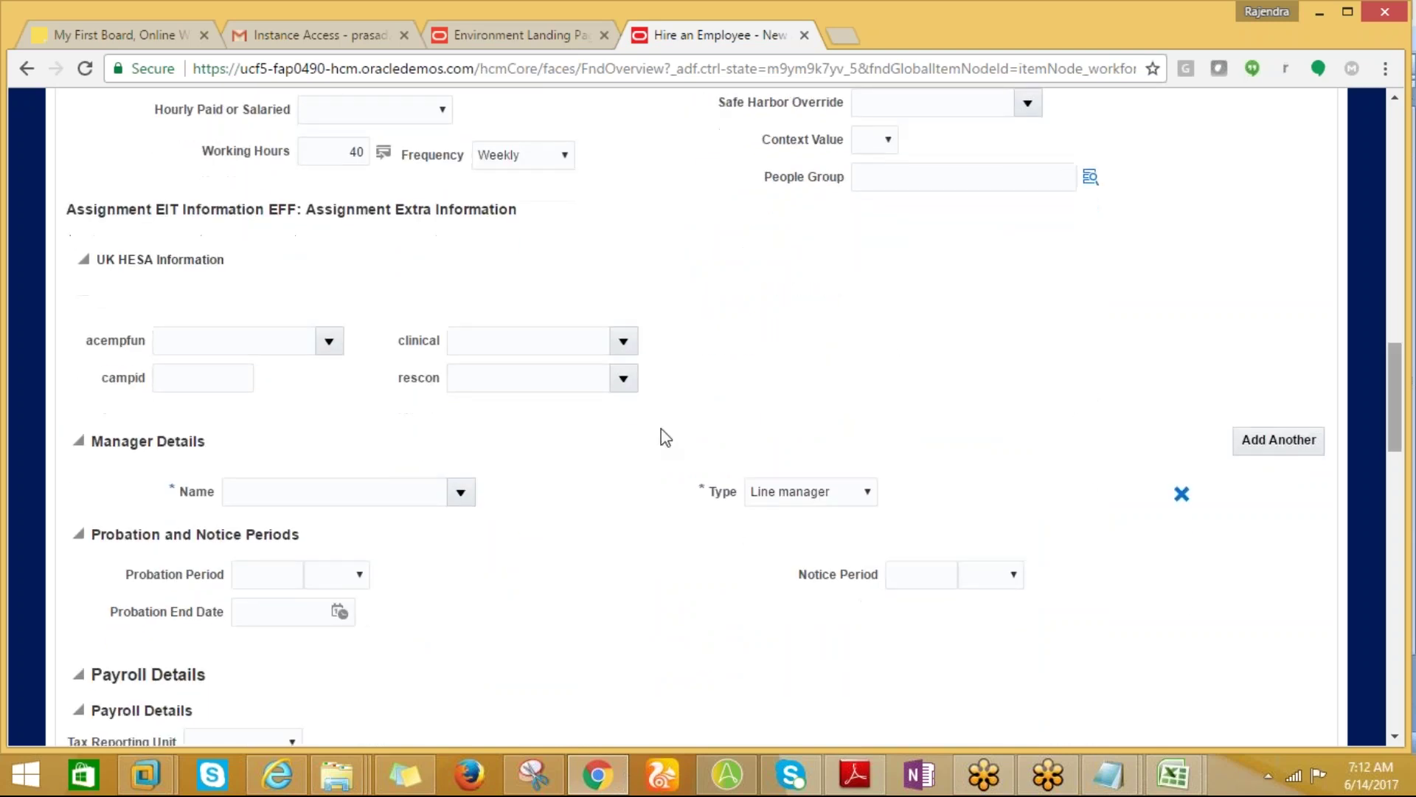
Choose the searched-for employee as line manager and add a new Payroll Details row.
click(396, 484)
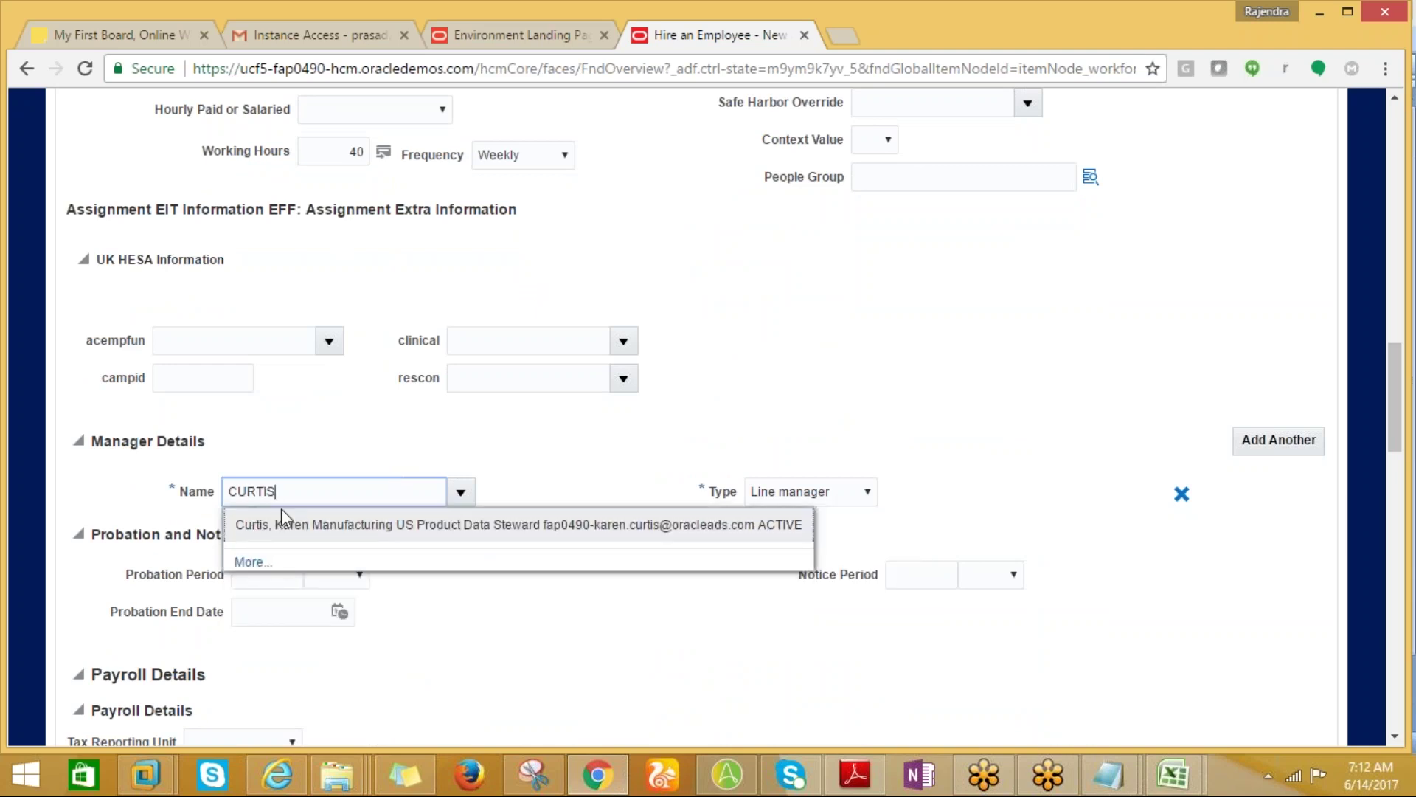
click(281, 509)
text(EITT)
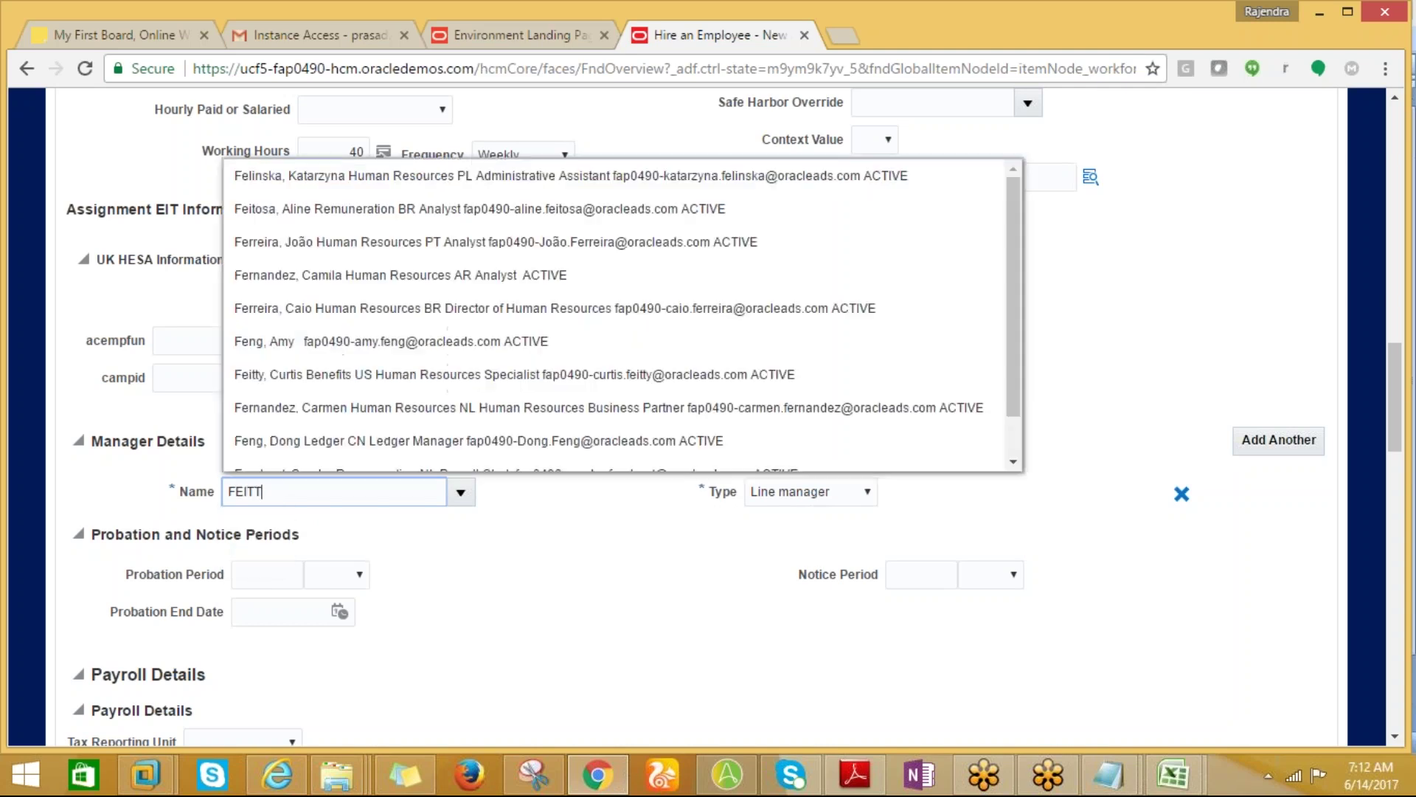
click(274, 529)
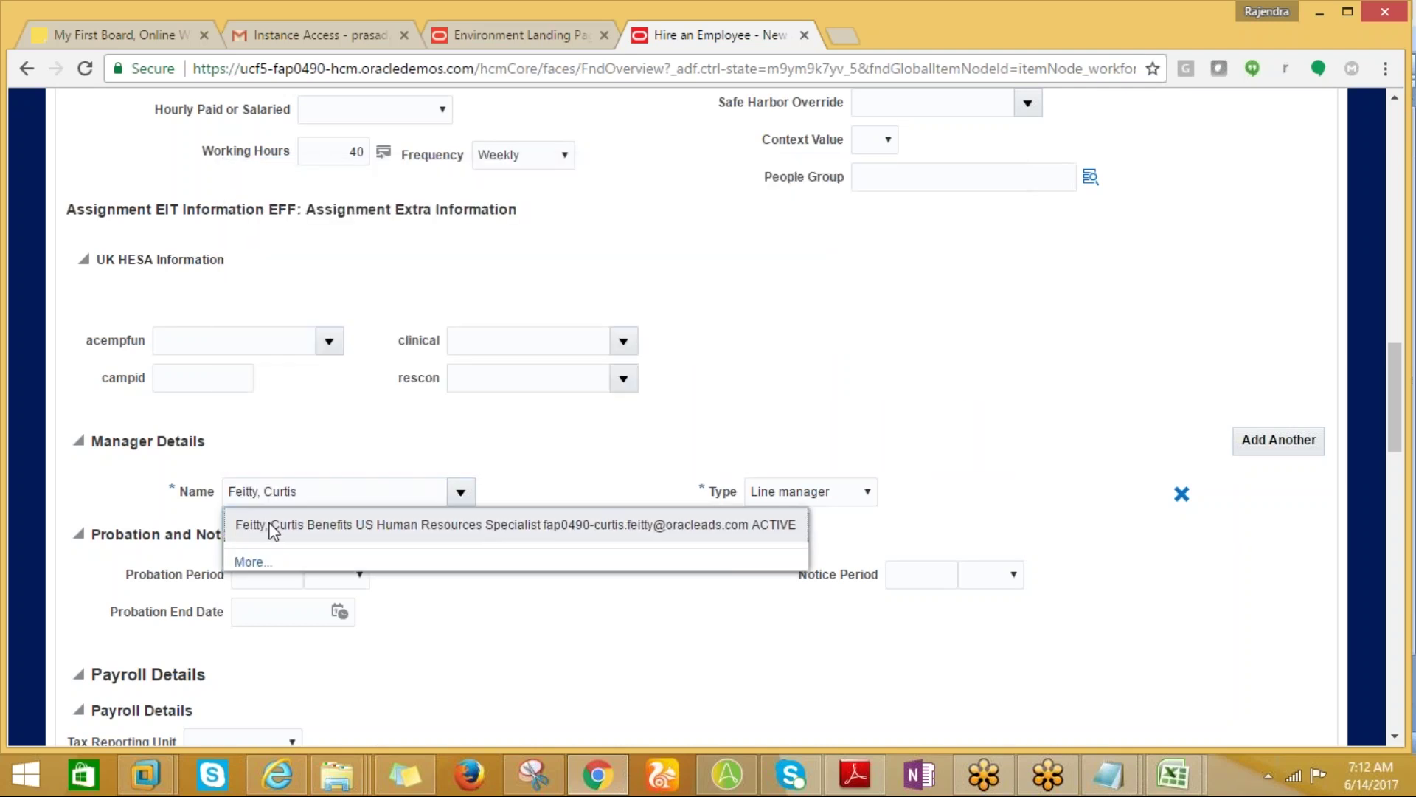
click(274, 528)
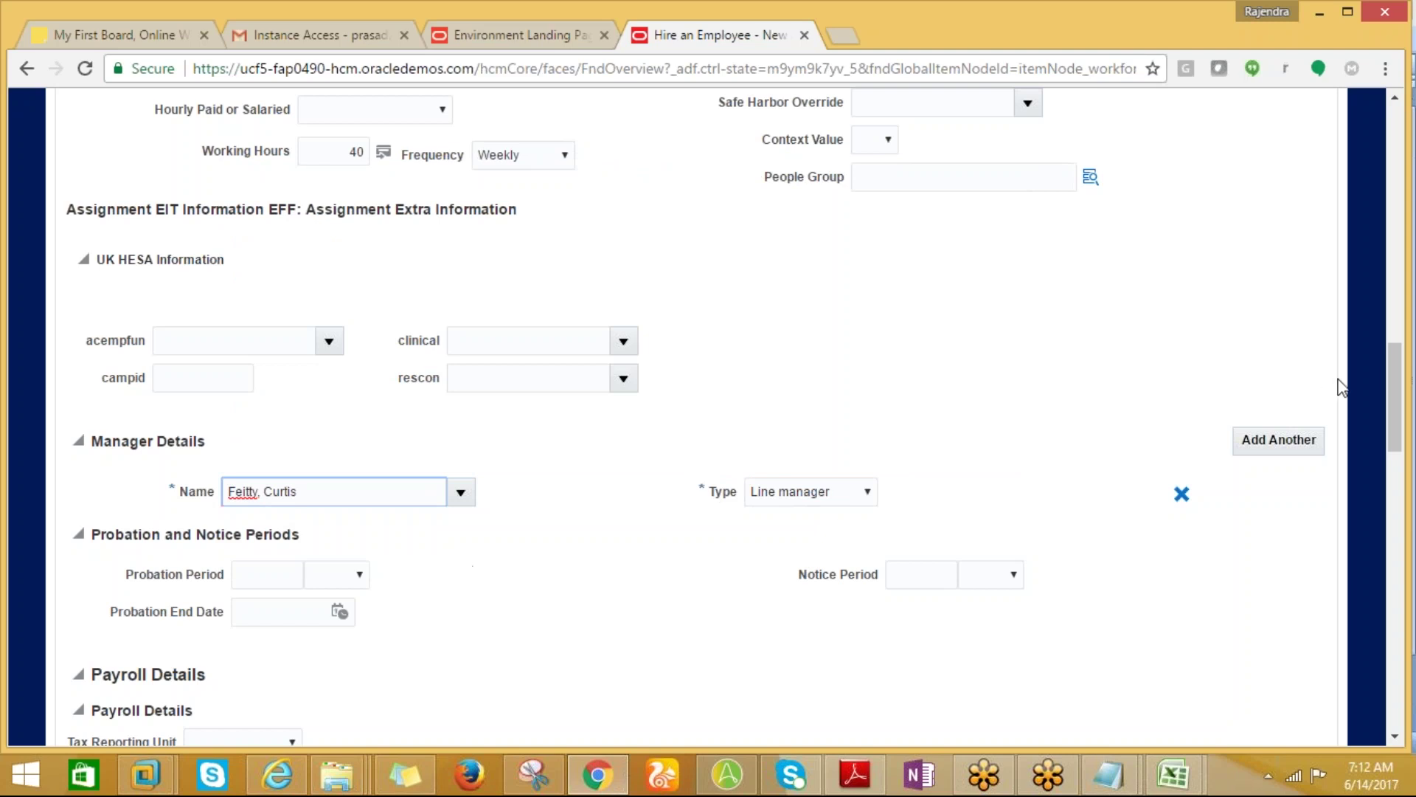
drag(1392, 373, 1405, 446)
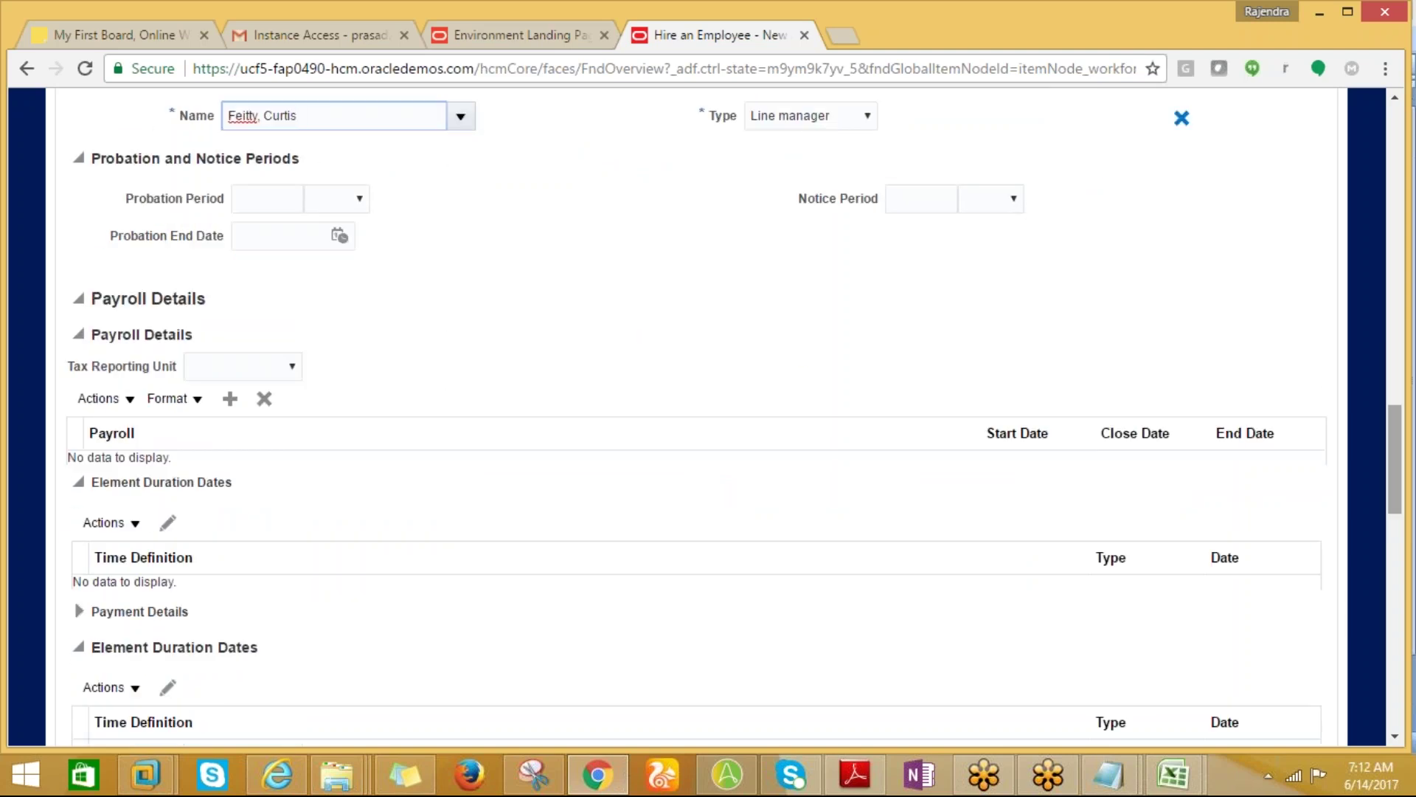
click(230, 400)
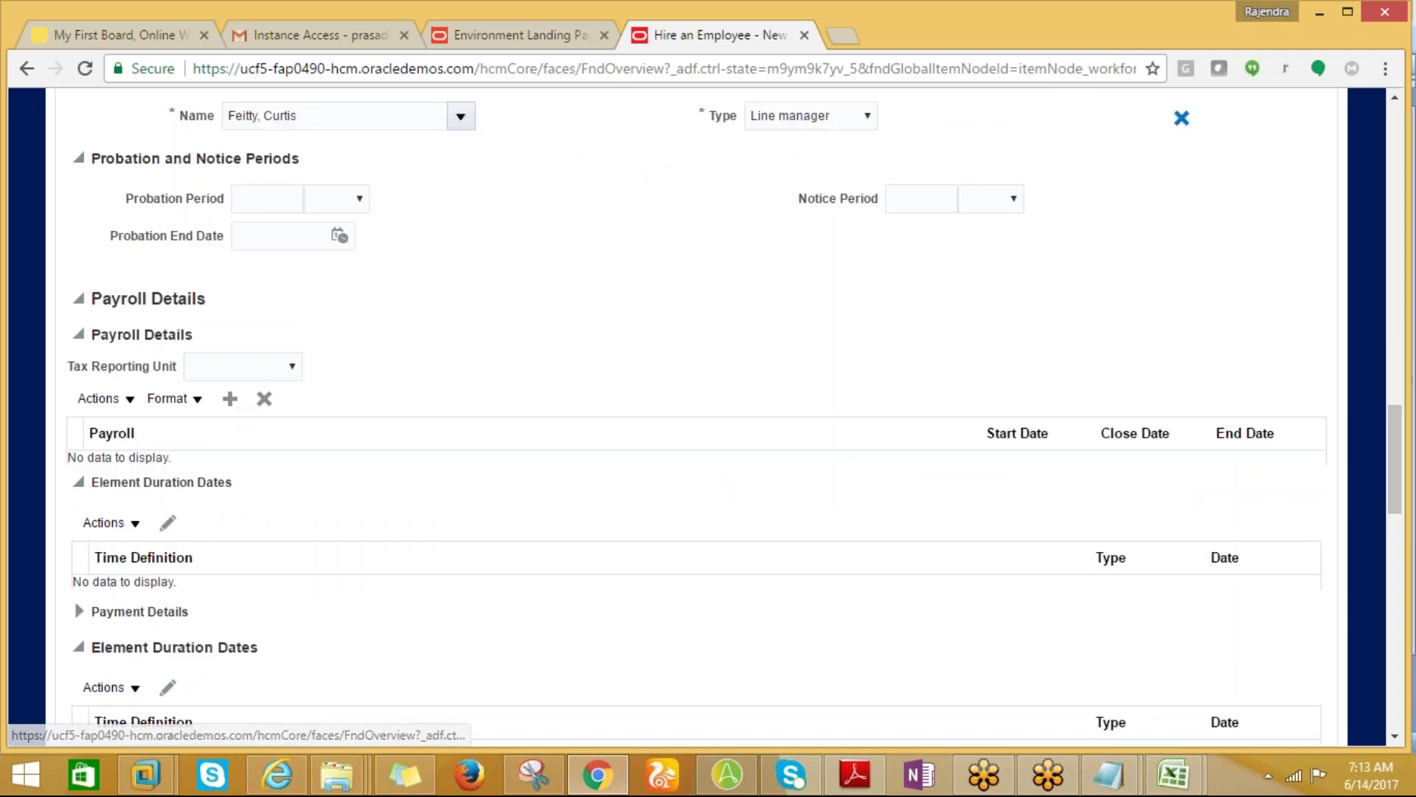
Fill the new payroll row with ANL_PAYROLL, then scroll to Salary Information.
click(216, 474)
text(ANL)
key(Tab)
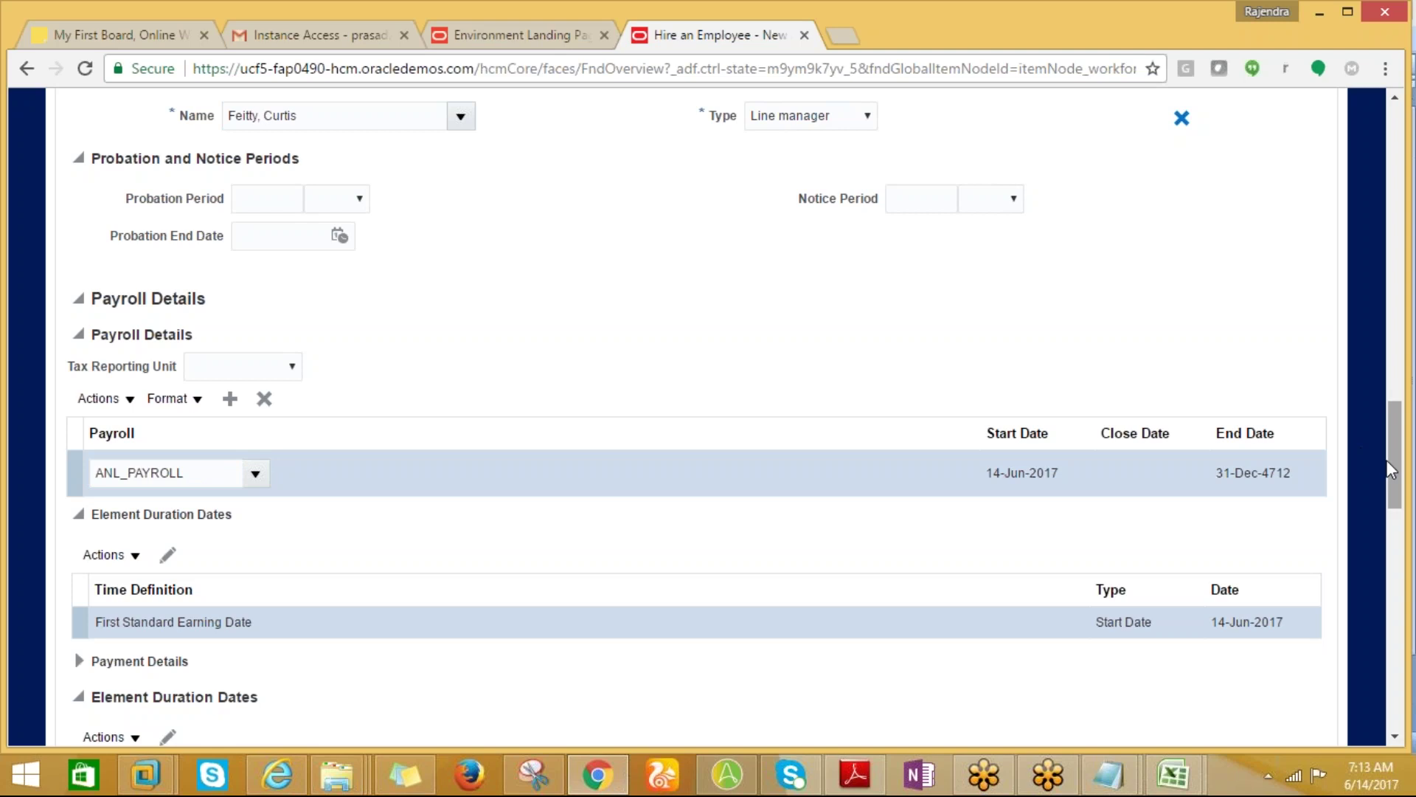
drag(1395, 455, 1395, 496)
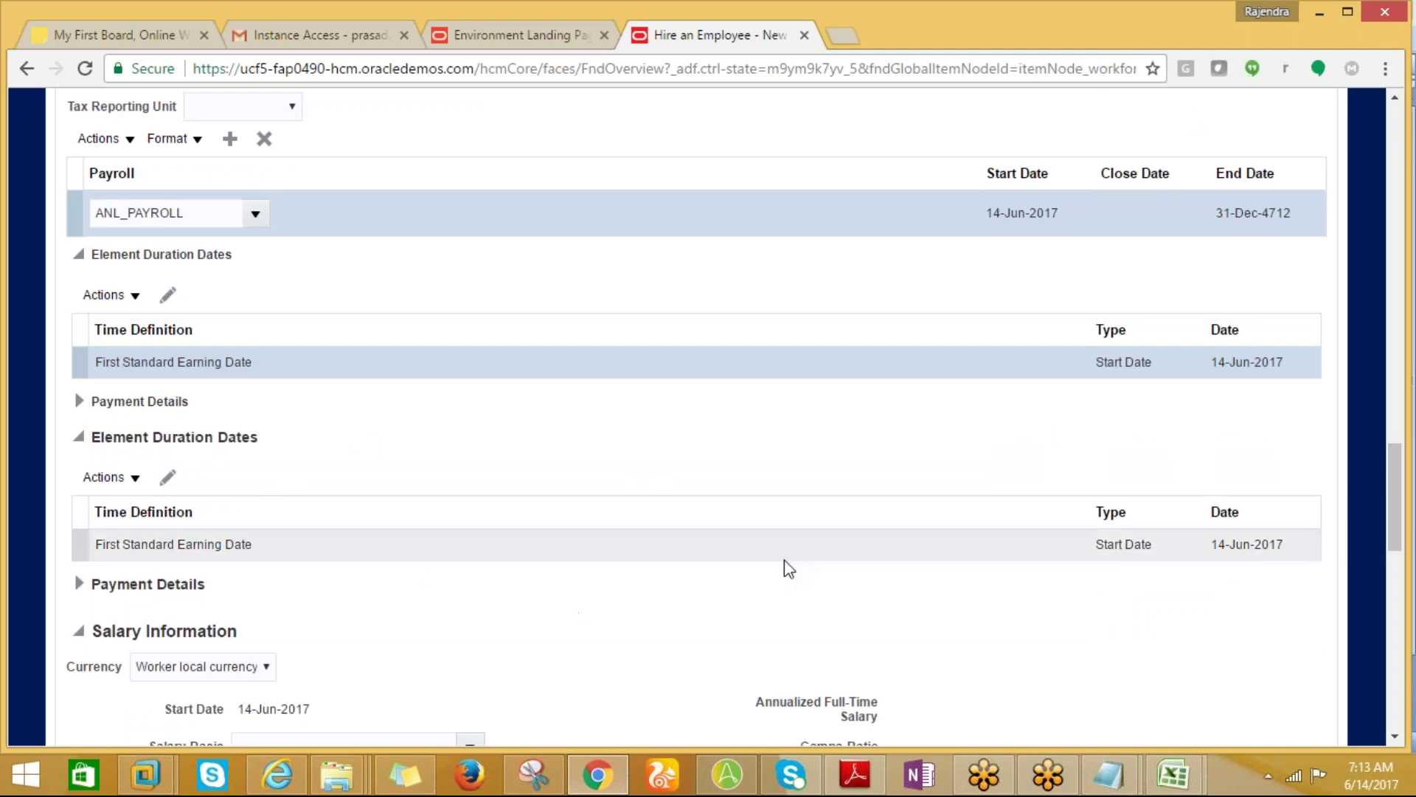
drag(1389, 491, 1395, 531)
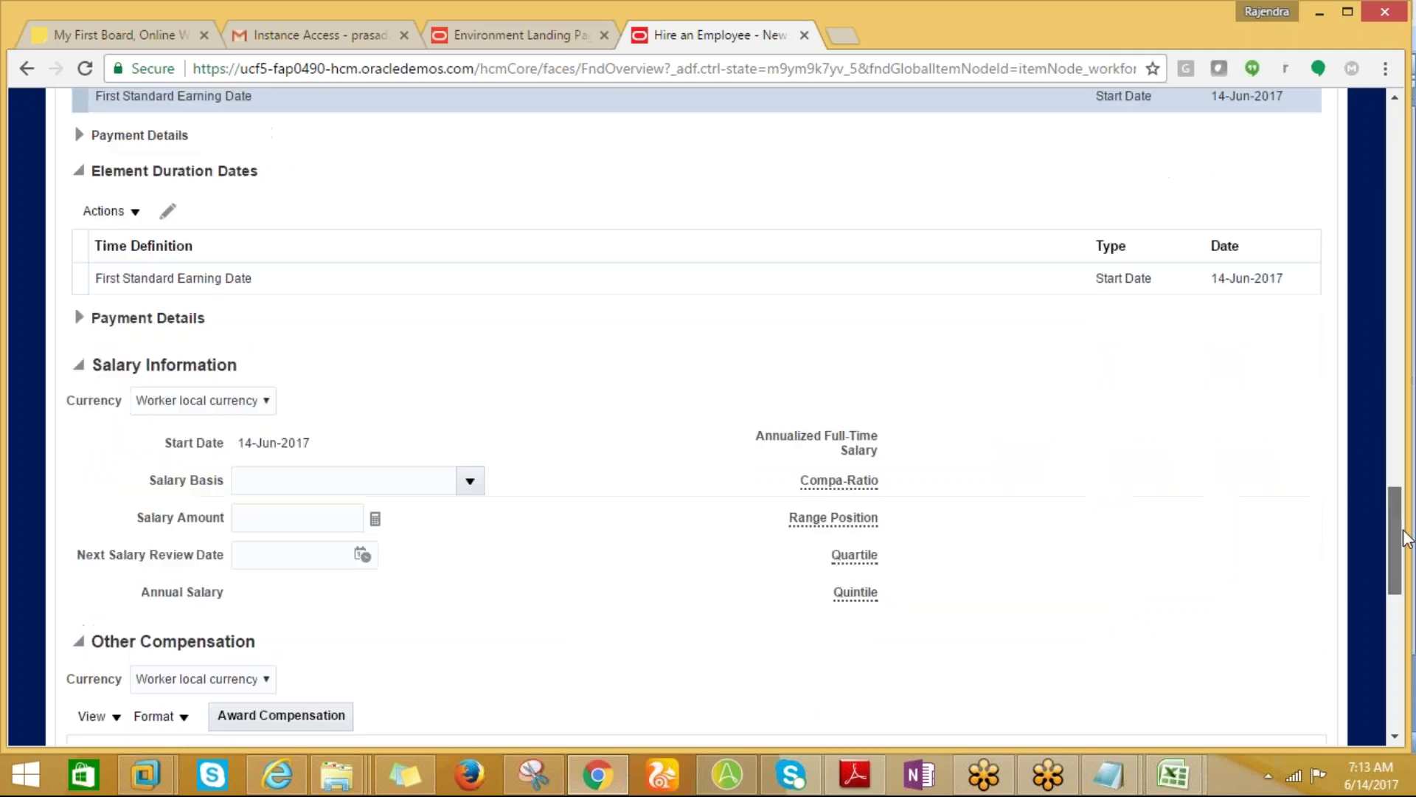
Search salary bases named 'AN %', closing the search without choosing one.
click(471, 481)
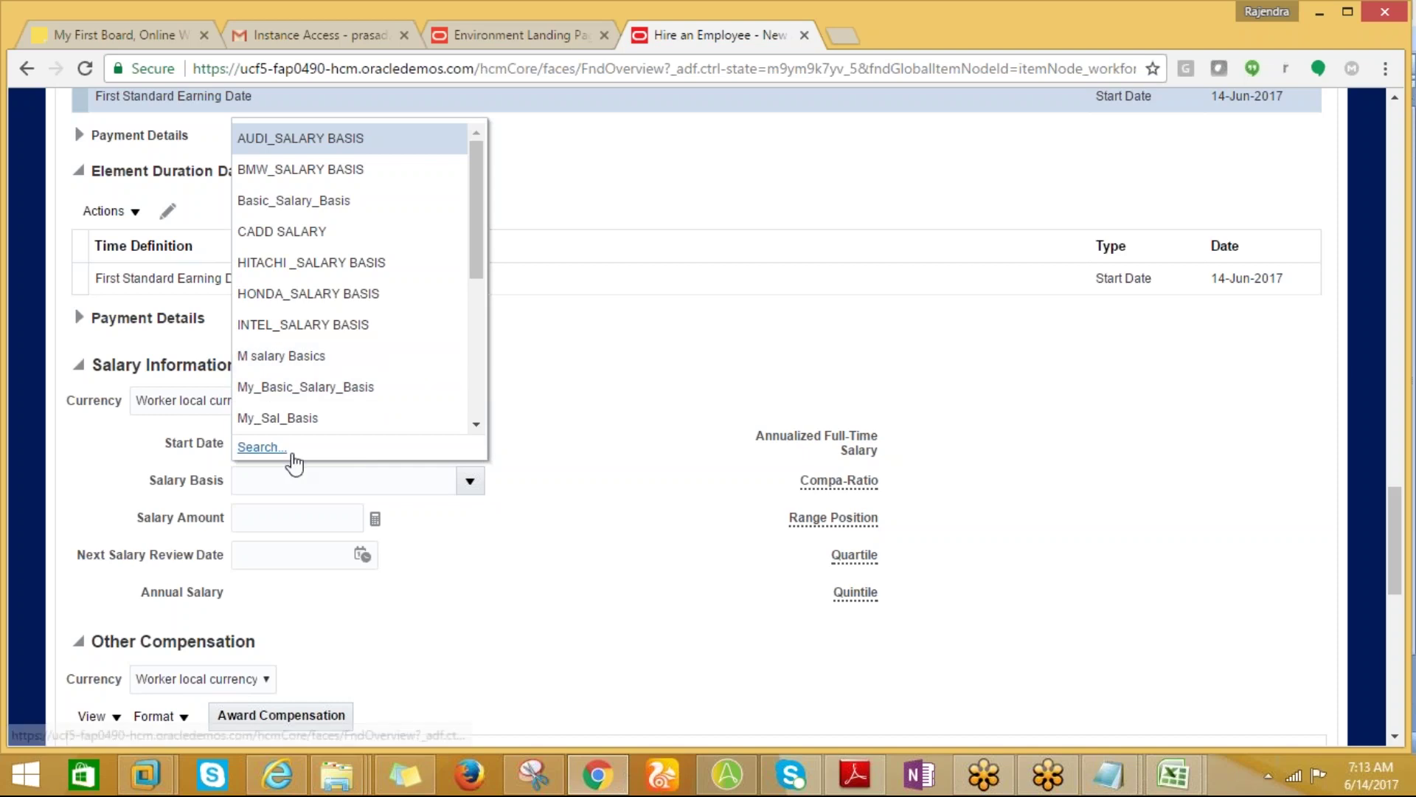
click(262, 448)
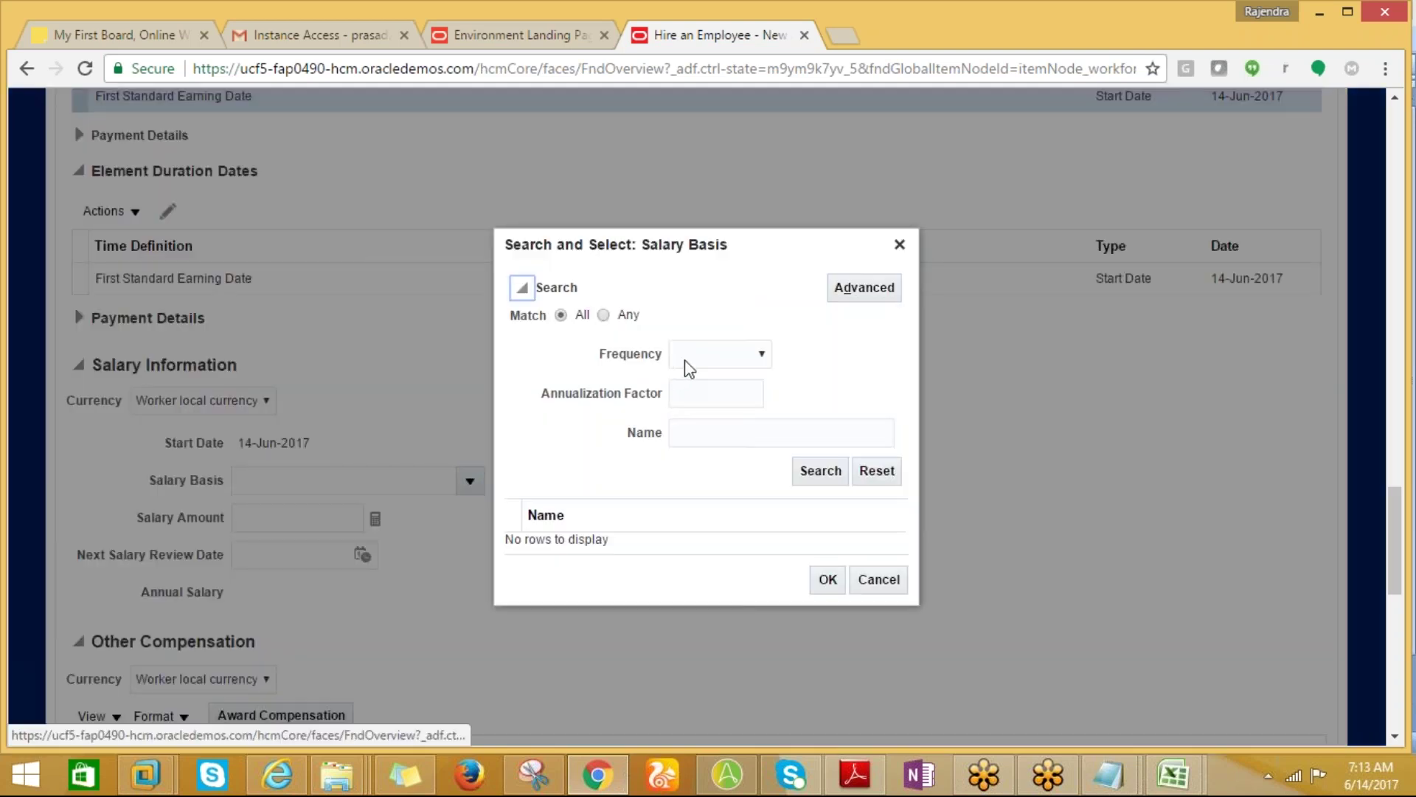
click(686, 361)
click(596, 446)
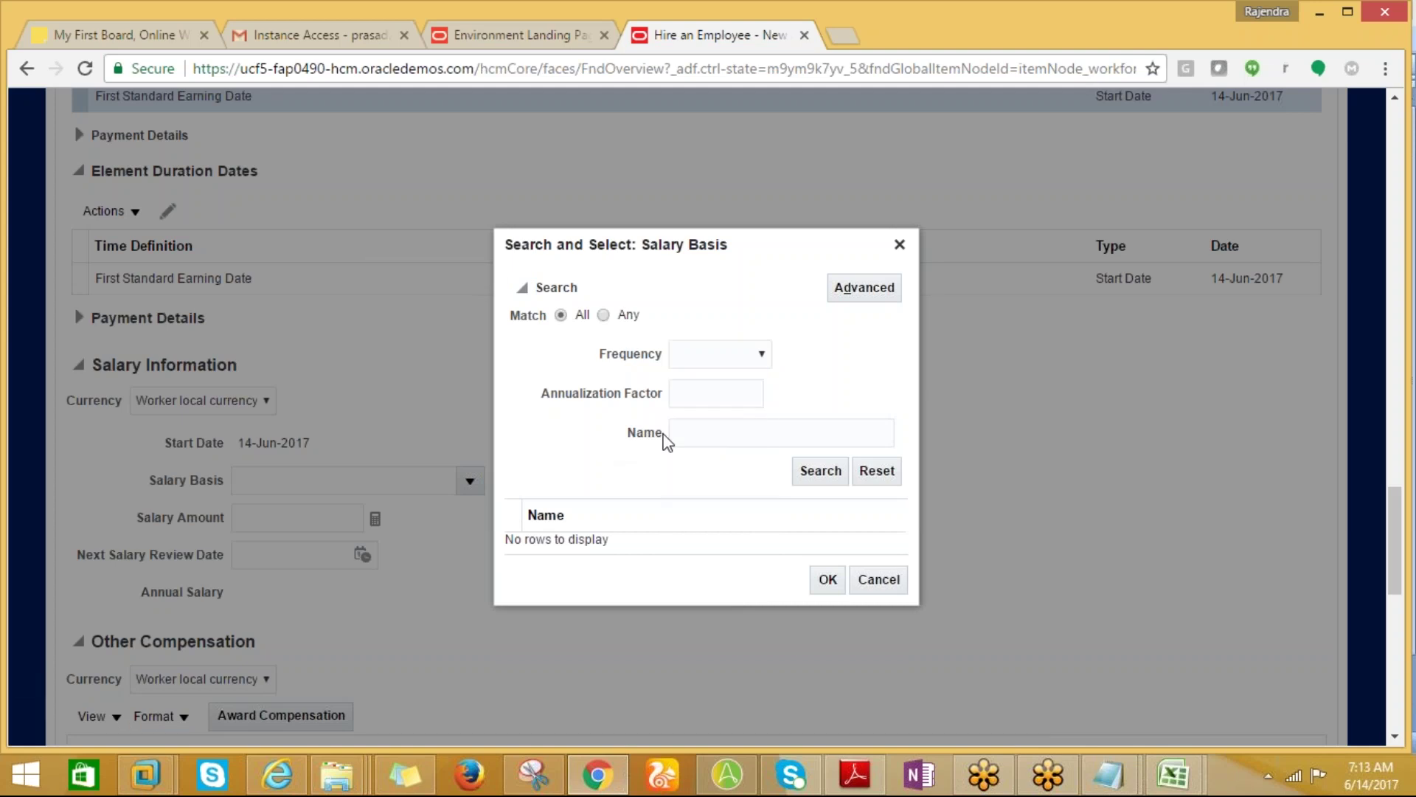
click(693, 439)
text(AN %)
click(820, 472)
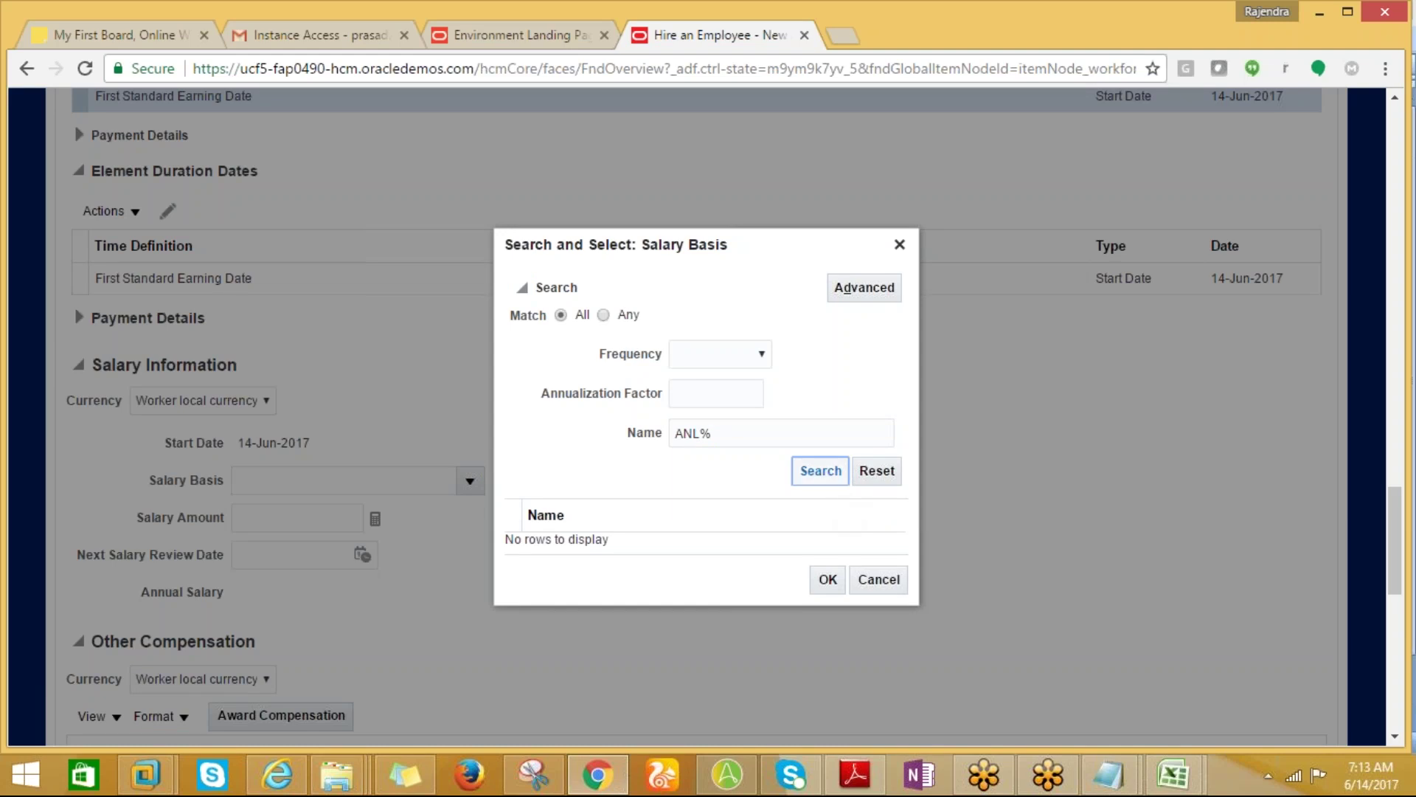
click(824, 478)
click(877, 584)
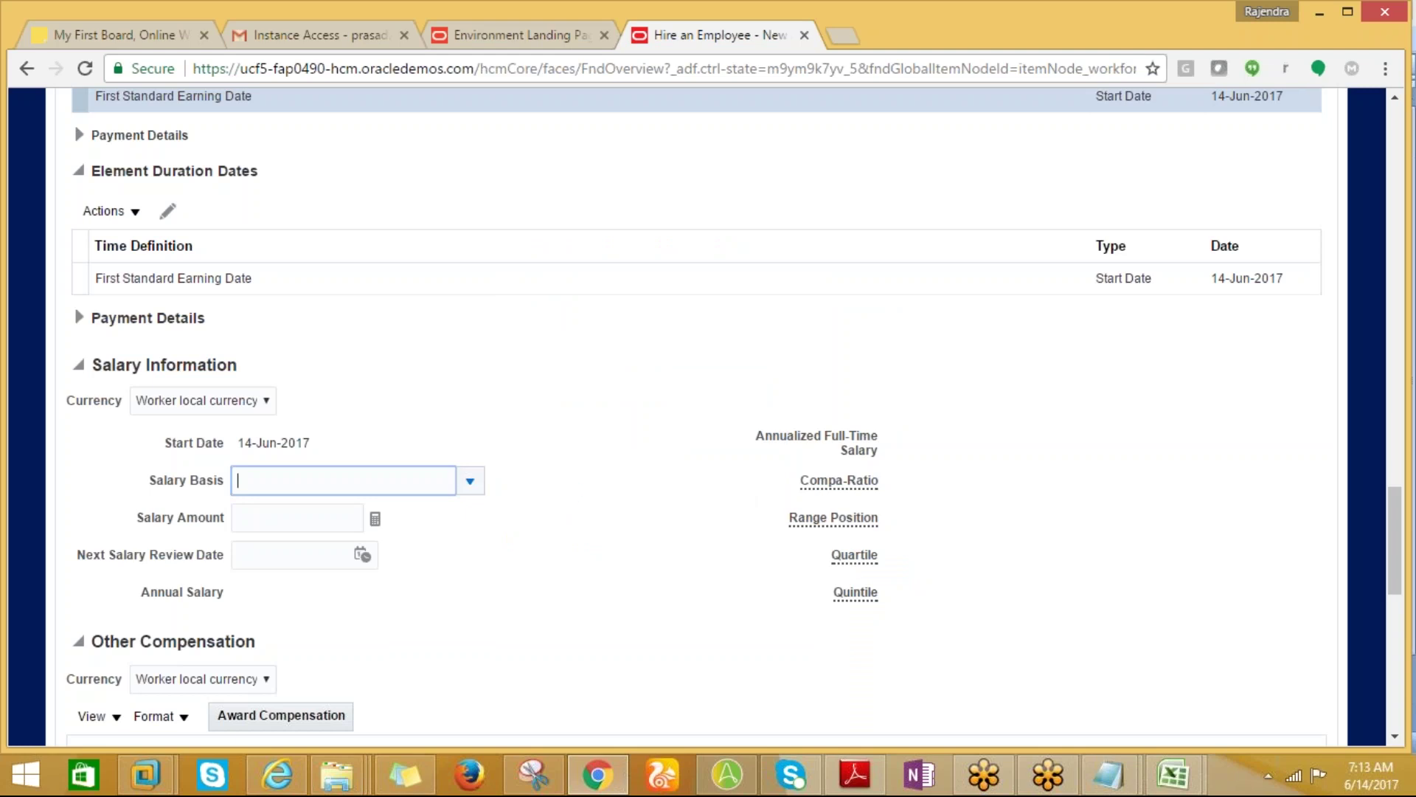
Check the notes workbook, then choose Basic_Salary_Basis with a 5,000 salary amount.
click(1188, 788)
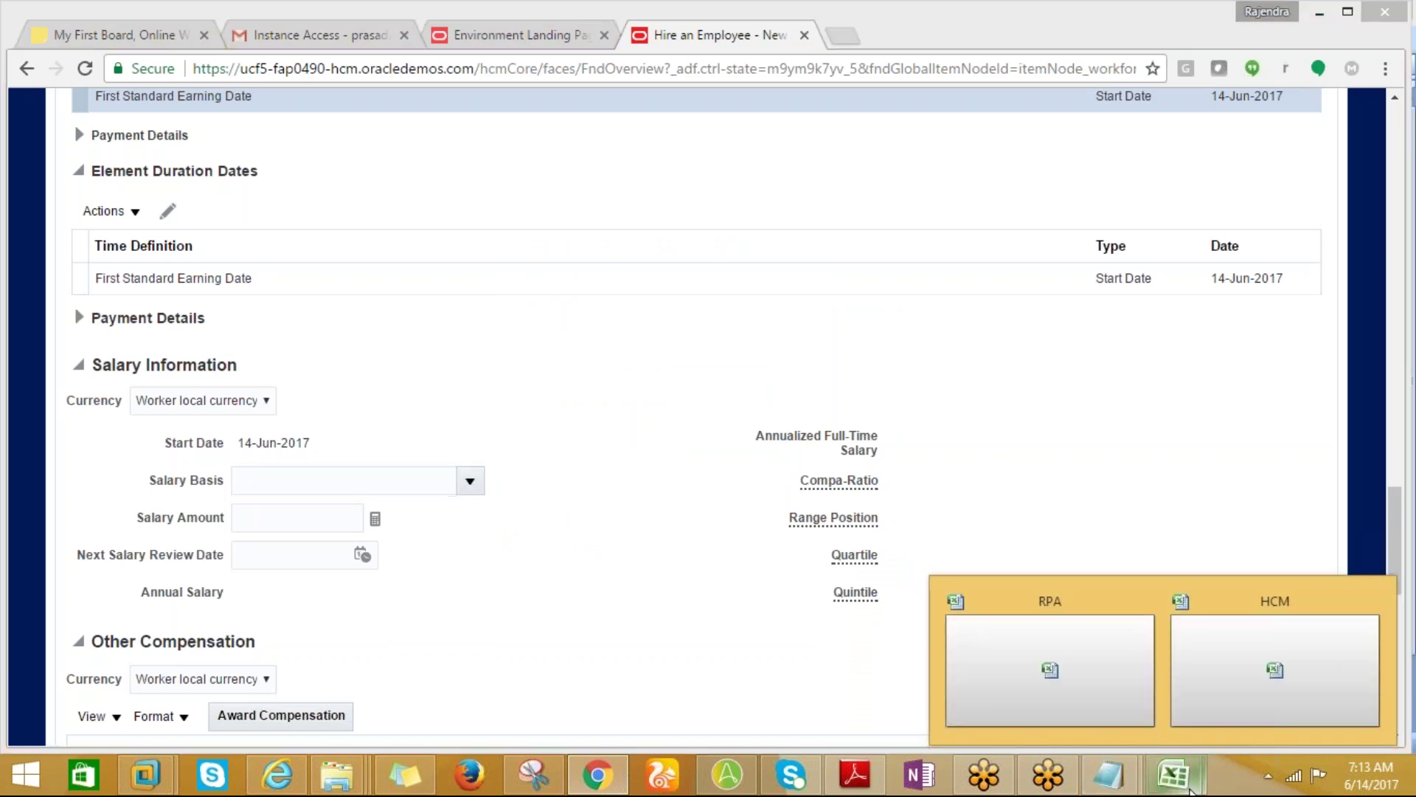
click(1238, 649)
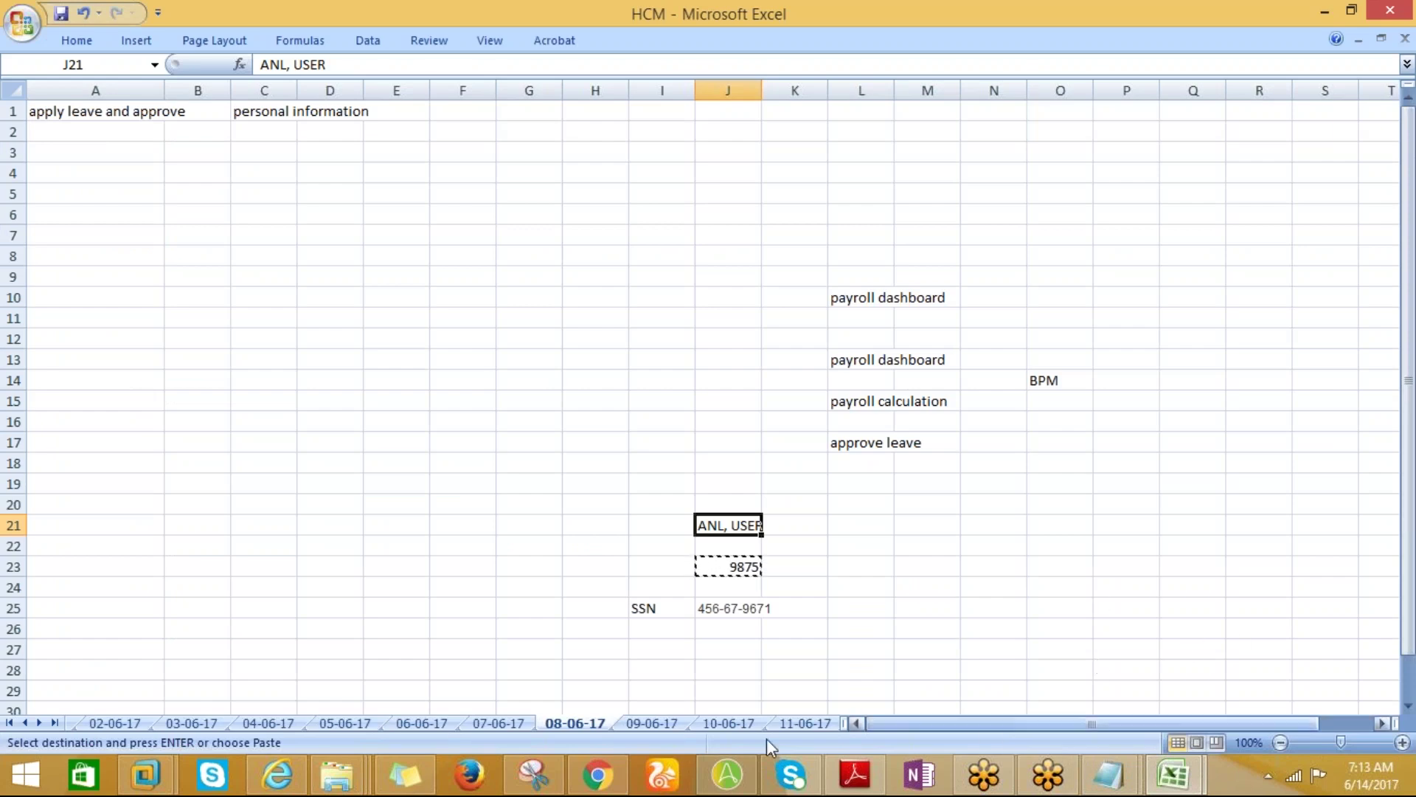
click(596, 774)
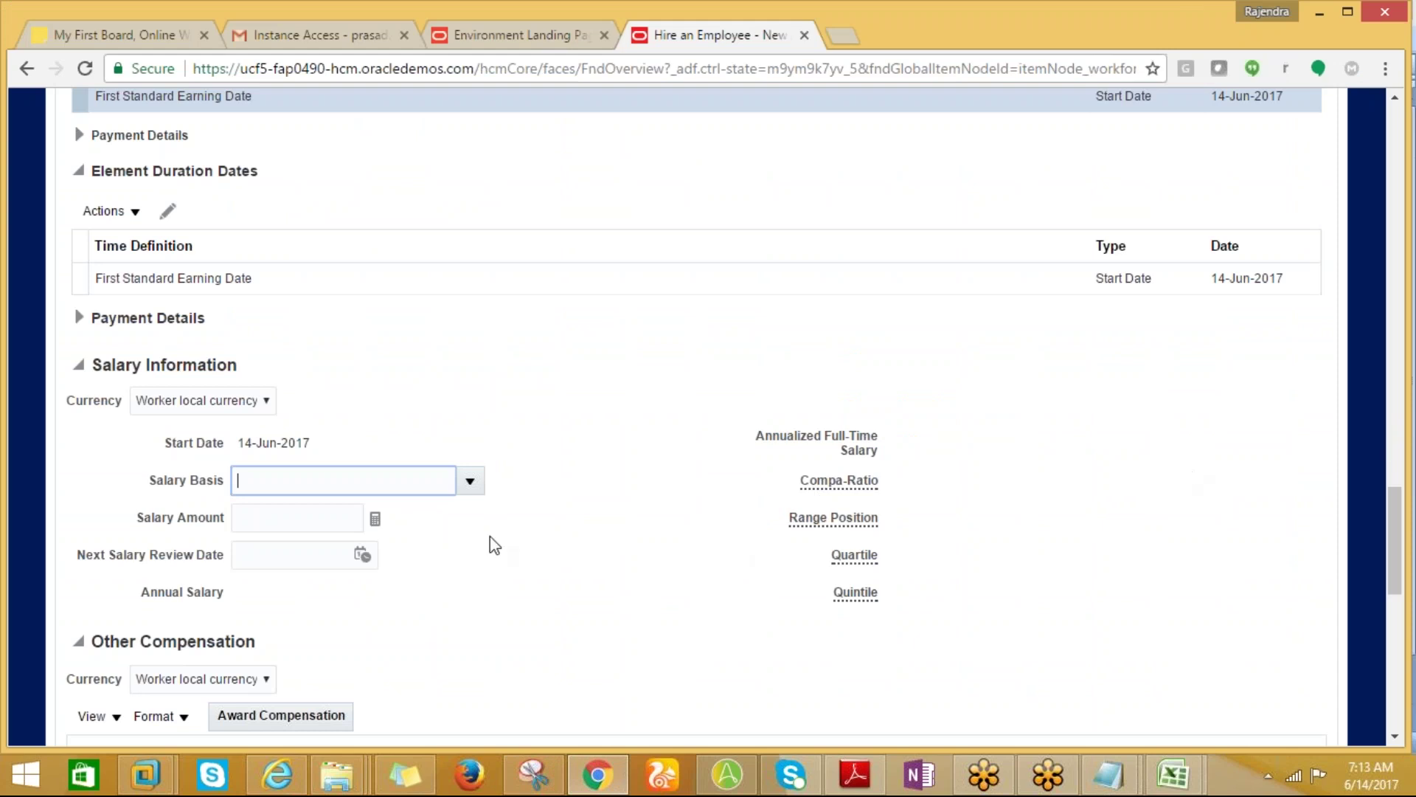
click(472, 481)
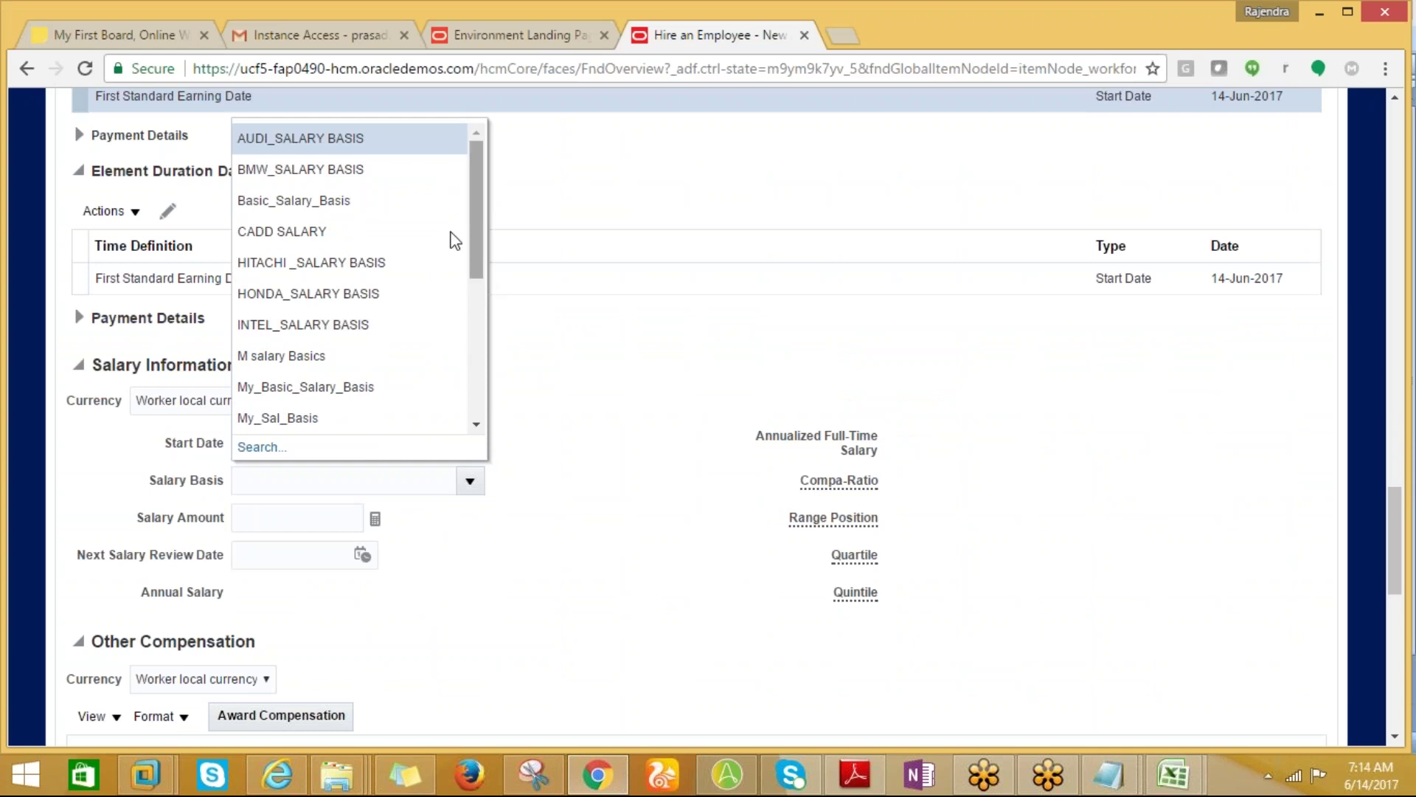
click(369, 200)
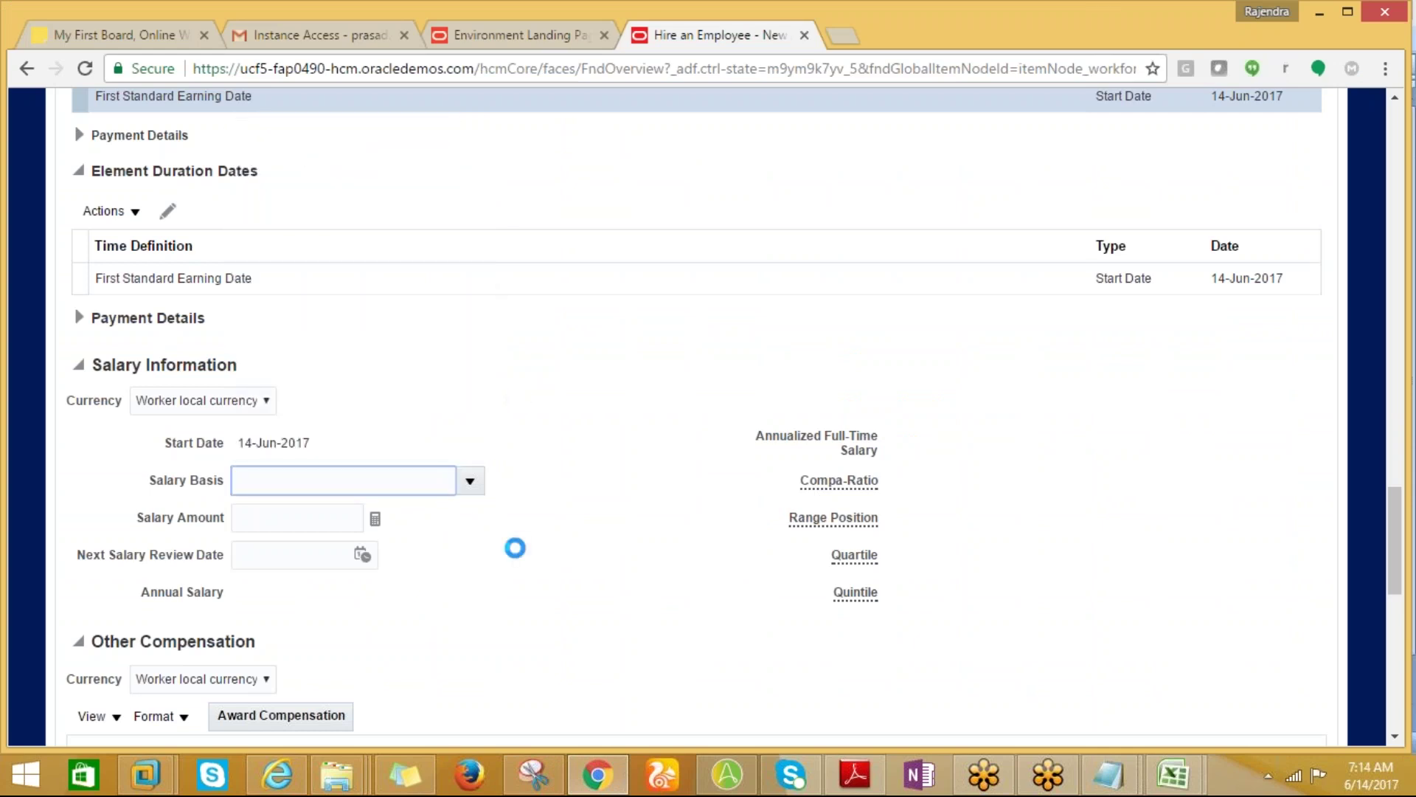
click(291, 520)
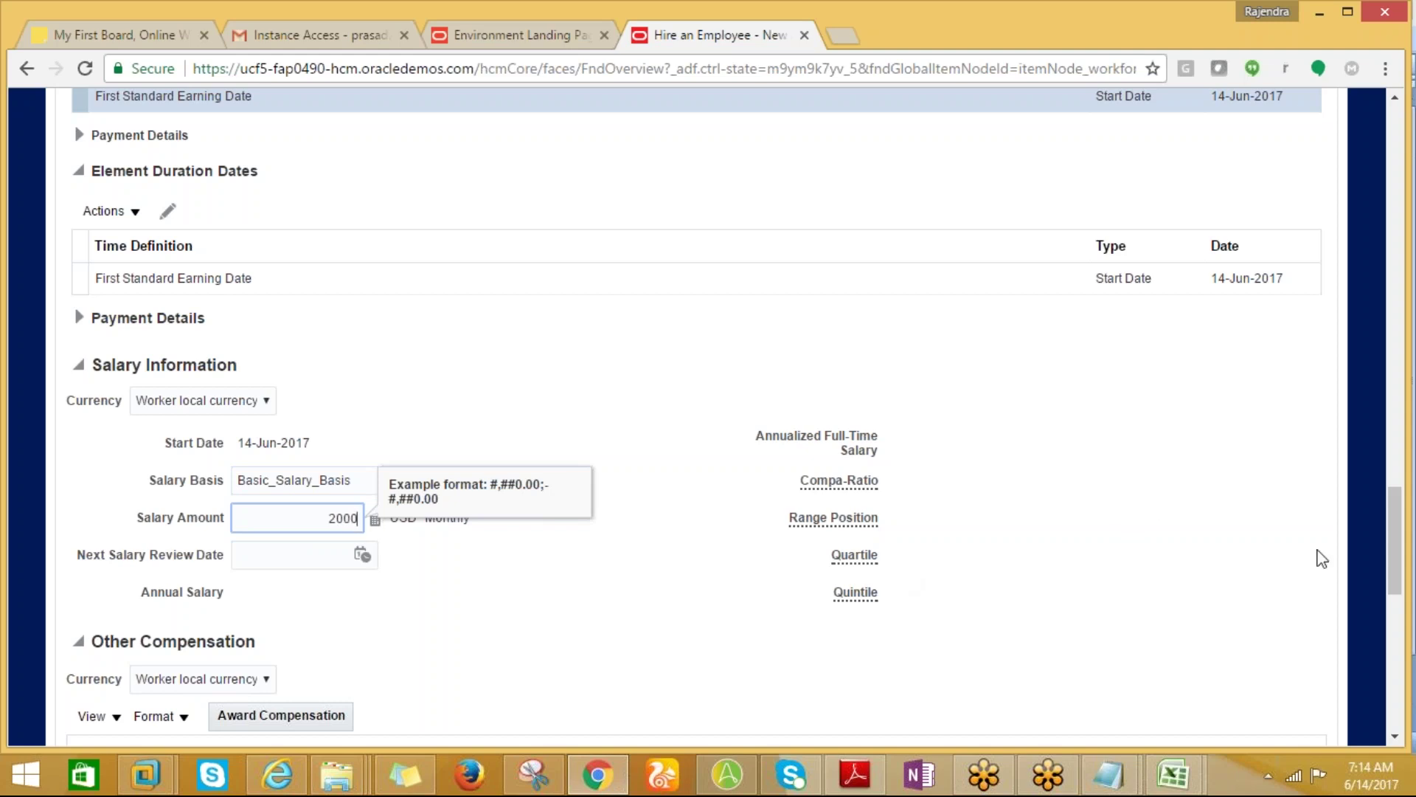
drag(1390, 550, 1389, 581)
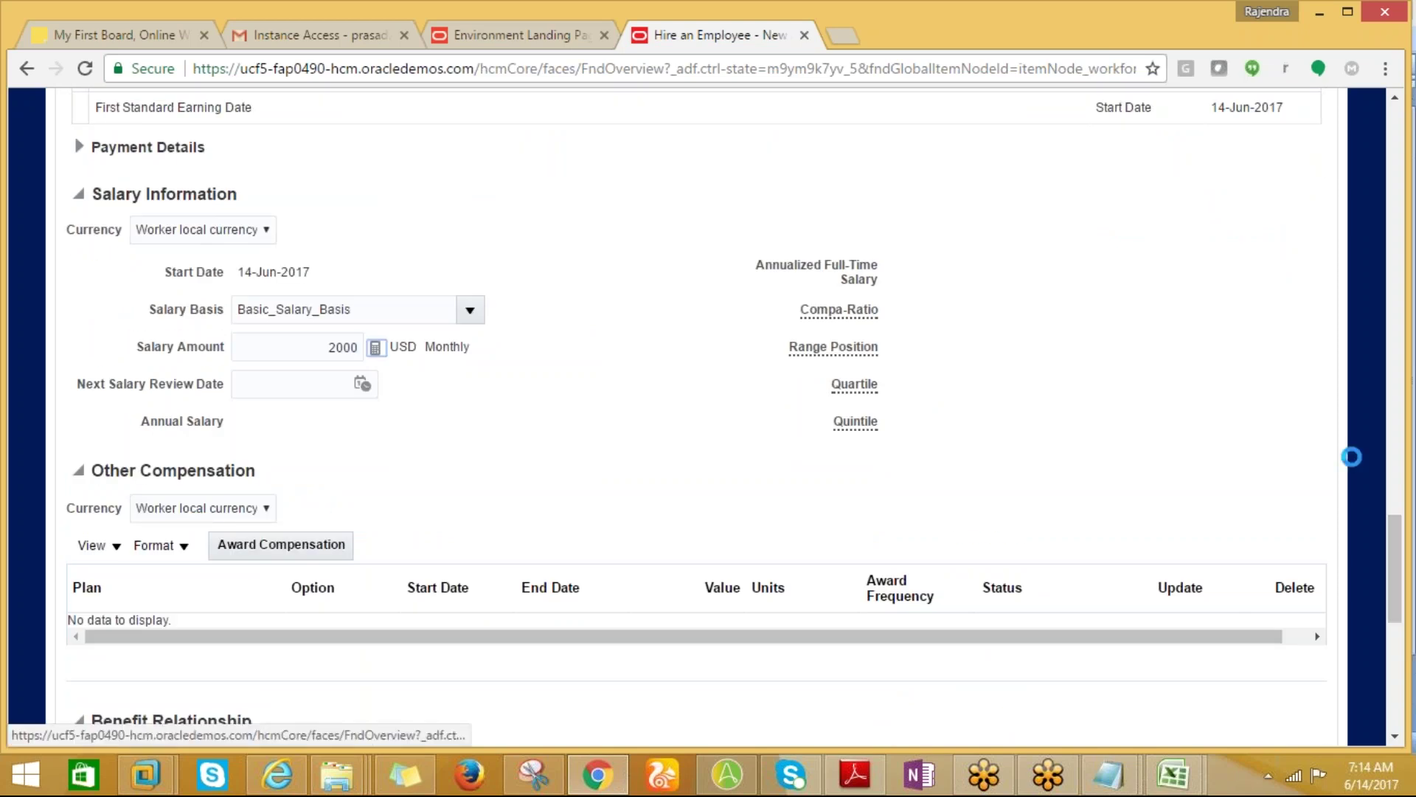
mouse_move(1390, 516)
mouse_down()
mouse_move(1408, 594)
mouse_move(1383, 372)
mouse_move(1409, 518)
mouse_up()
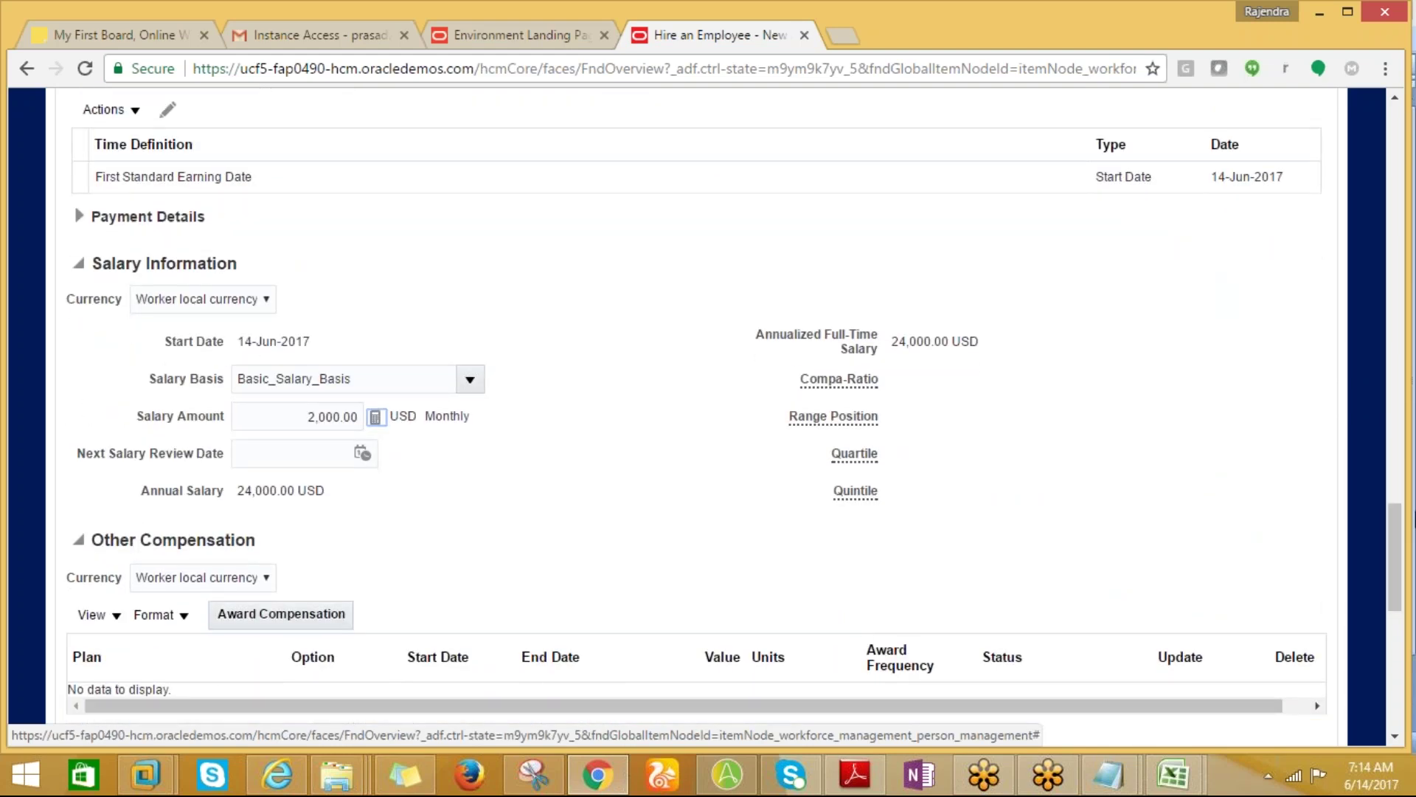
click(301, 410)
text(5,)
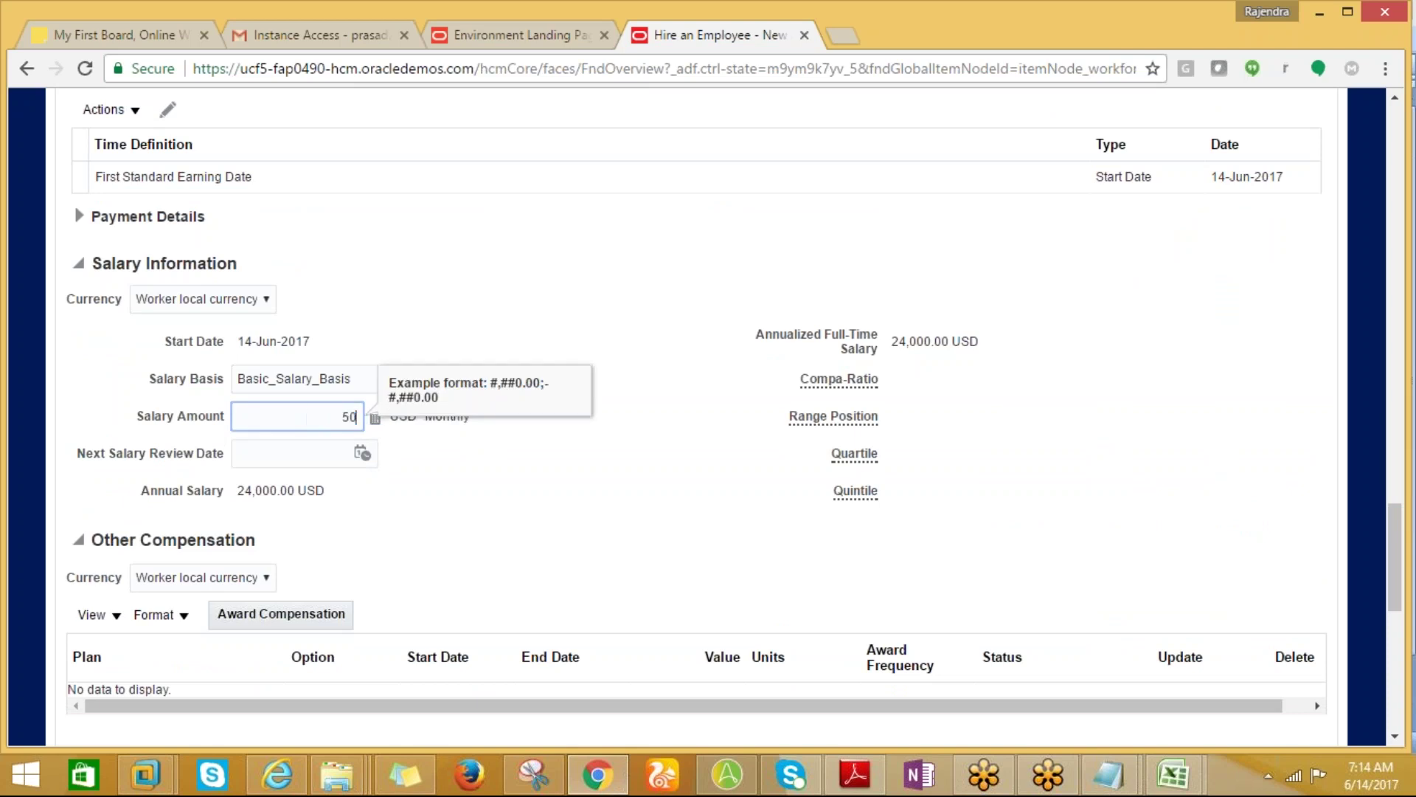
text(000)
key(Tab)
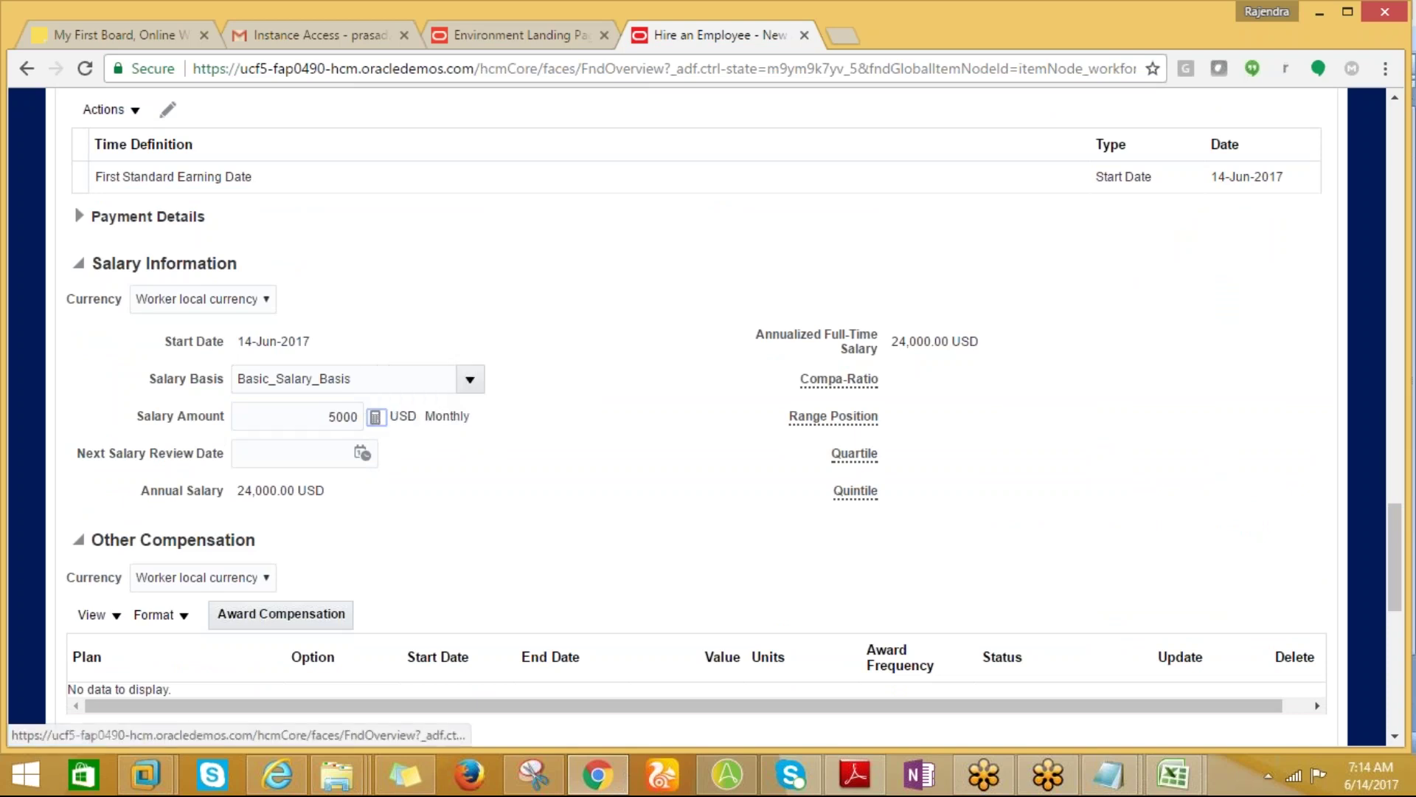
drag(1393, 497, 1385, 136)
Fix the missing-location error by setting the work location to New York 10001, then continue to Roles.
click(1097, 208)
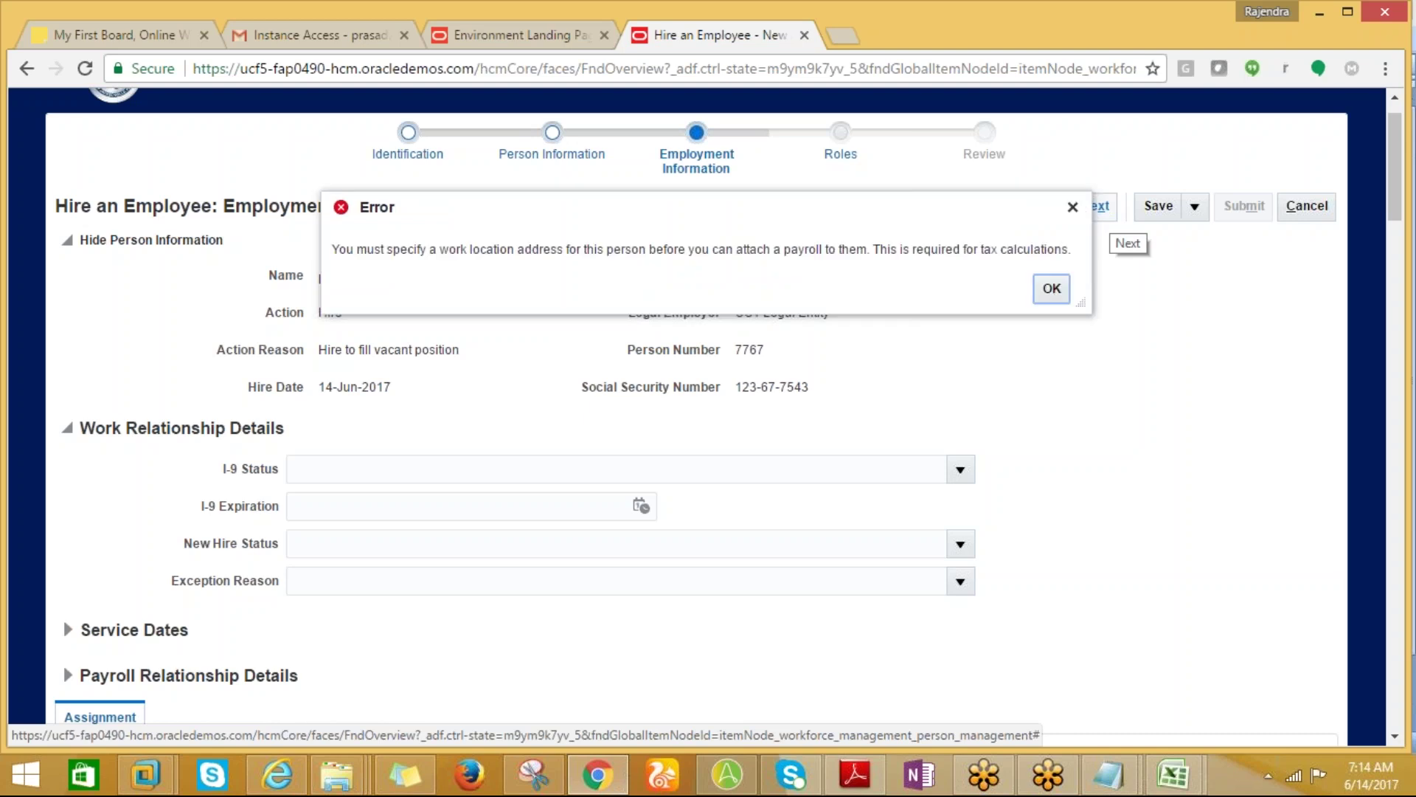
click(1052, 289)
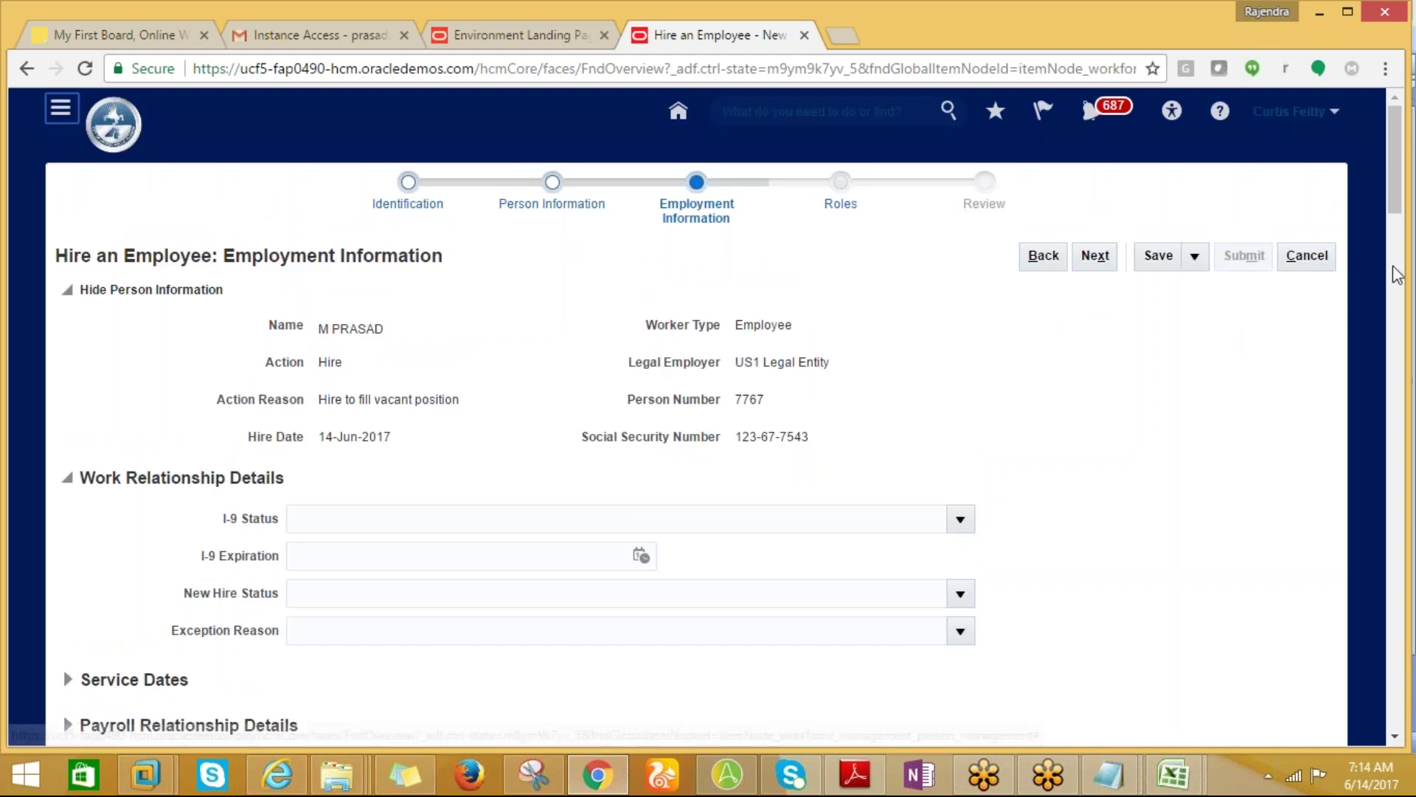
drag(1396, 196, 1413, 338)
click(460, 420)
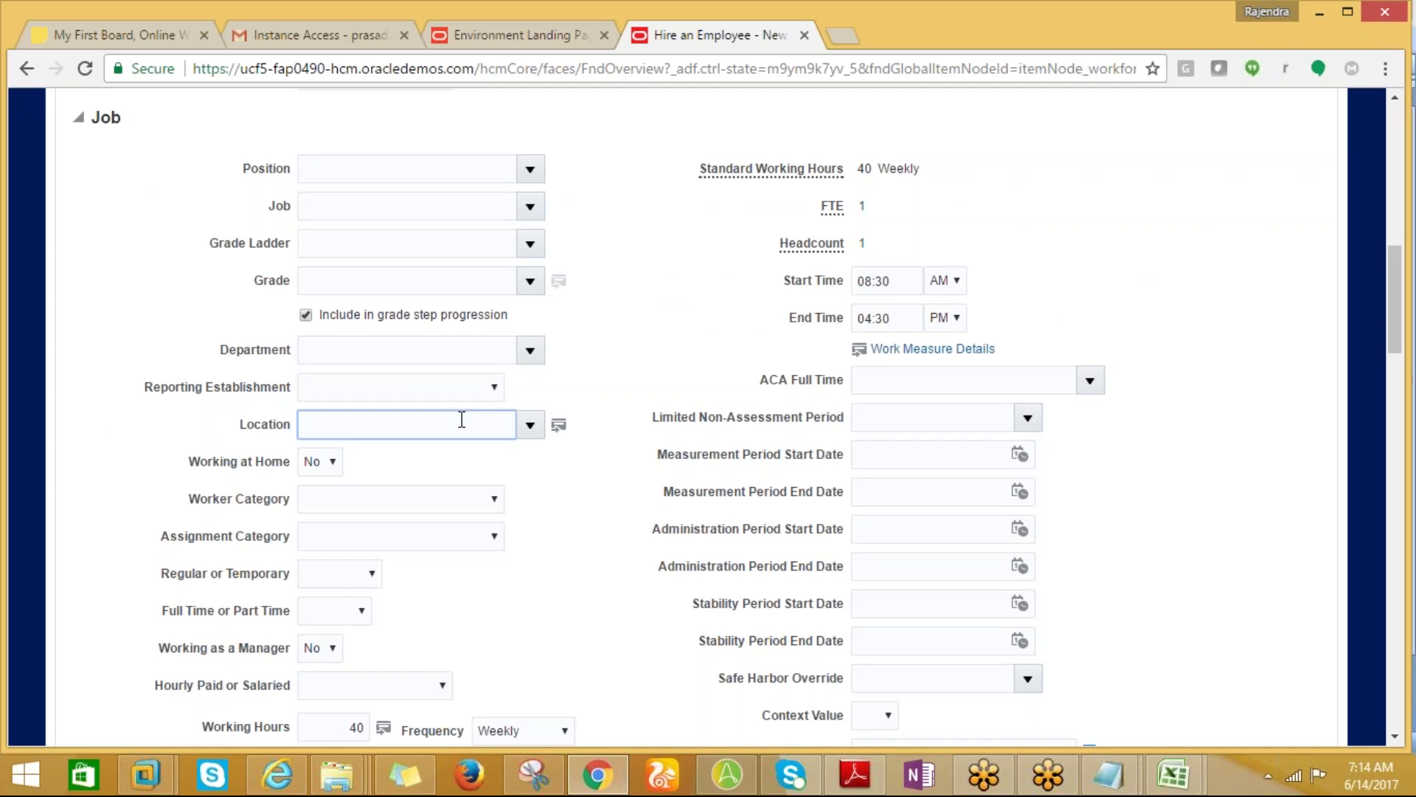
text(New York)
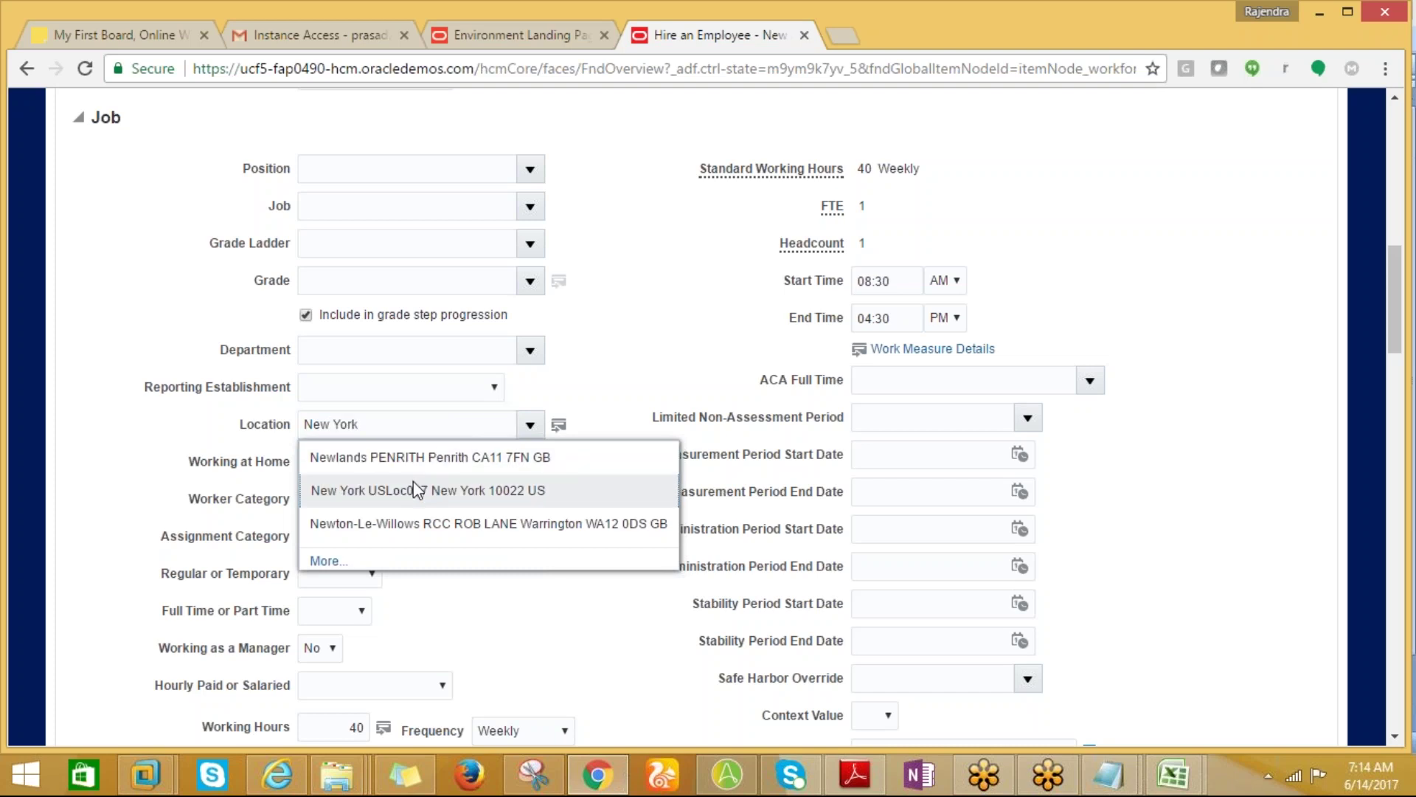
click(418, 490)
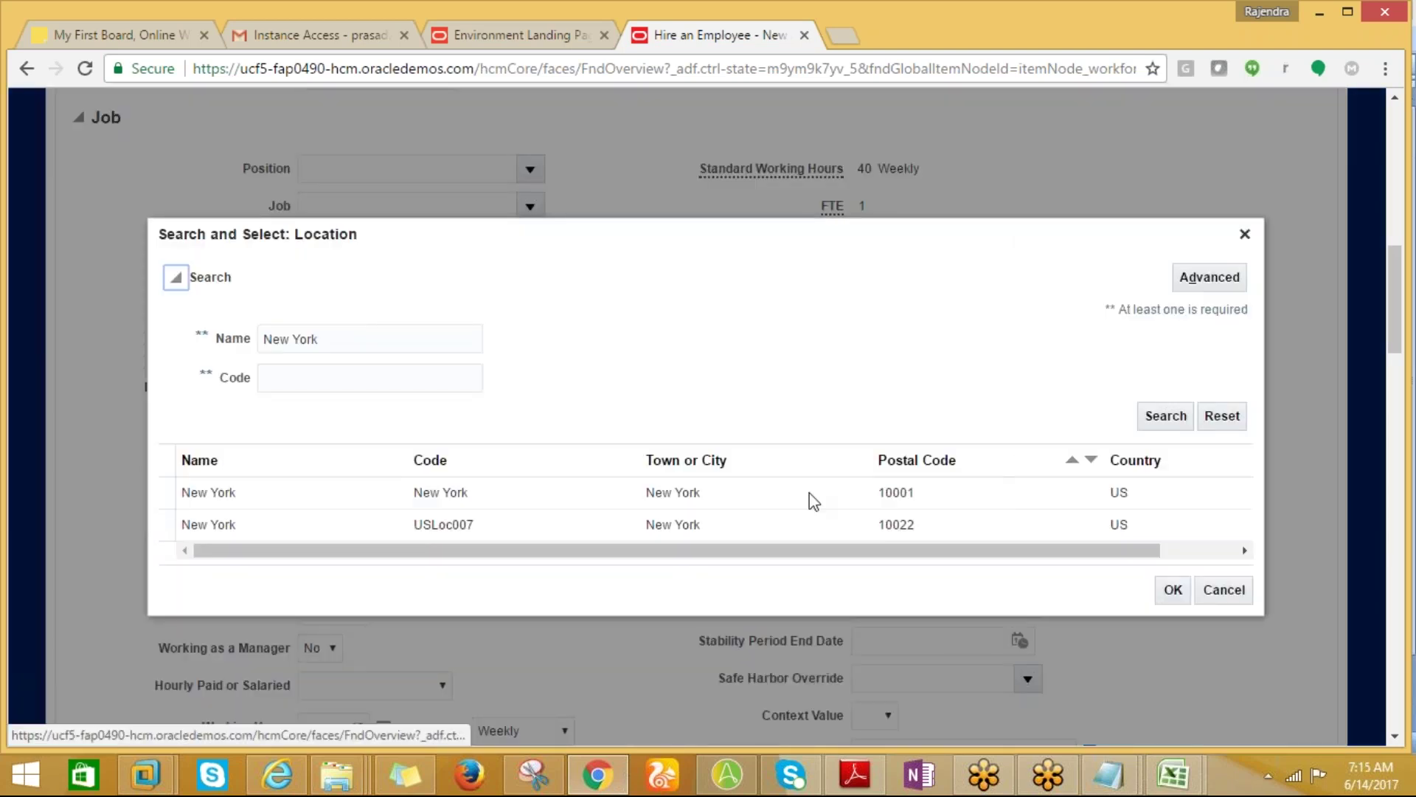
click(743, 493)
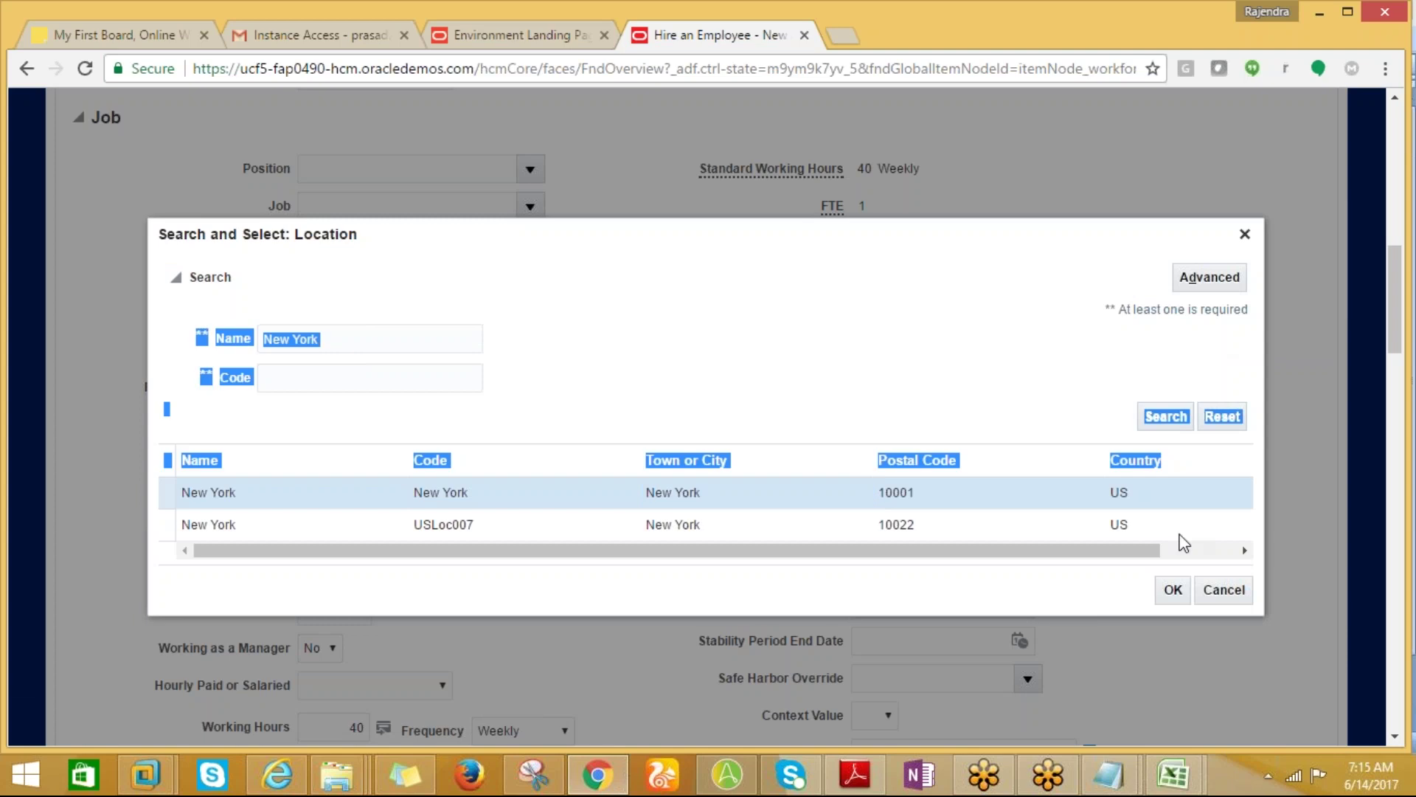
click(1173, 591)
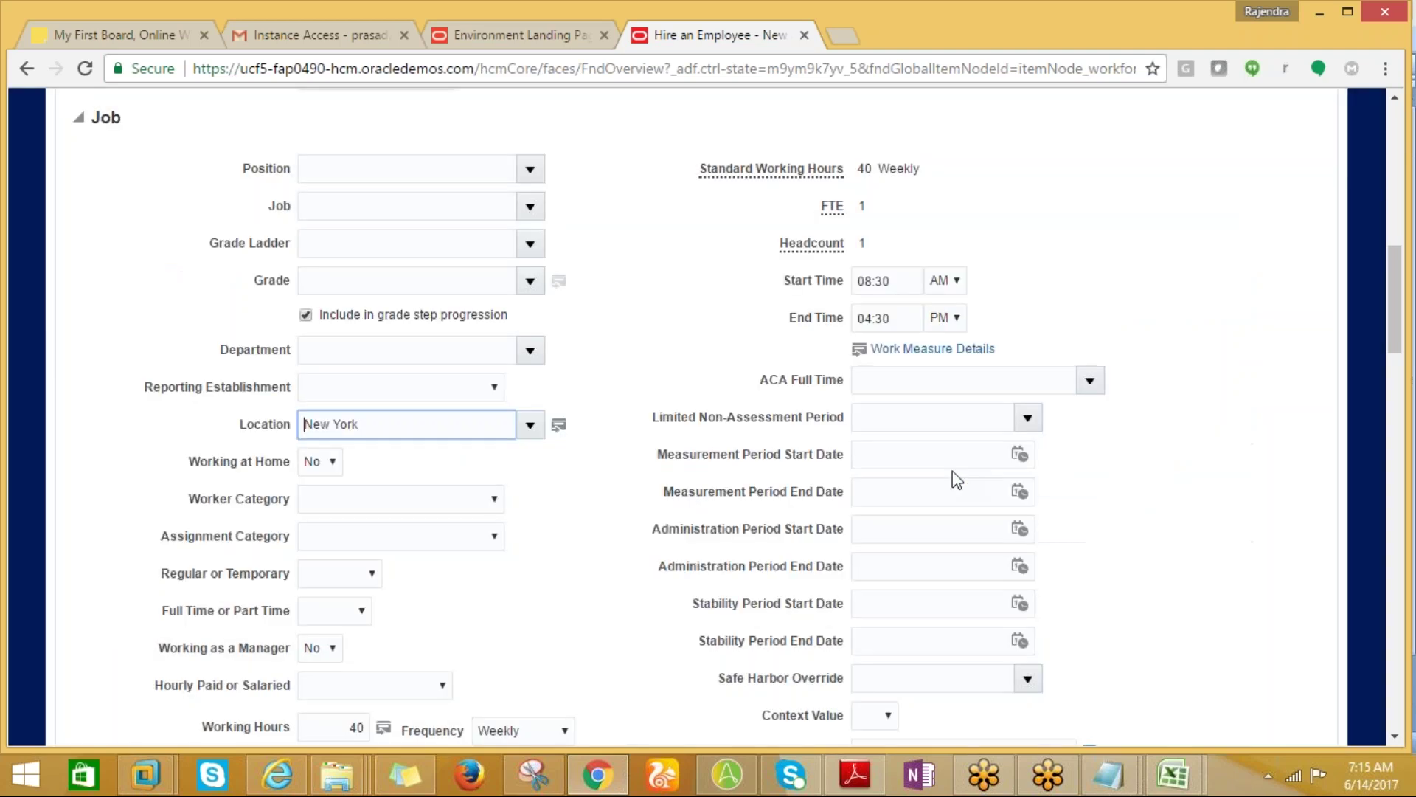
drag(1401, 347, 1357, 210)
click(1096, 227)
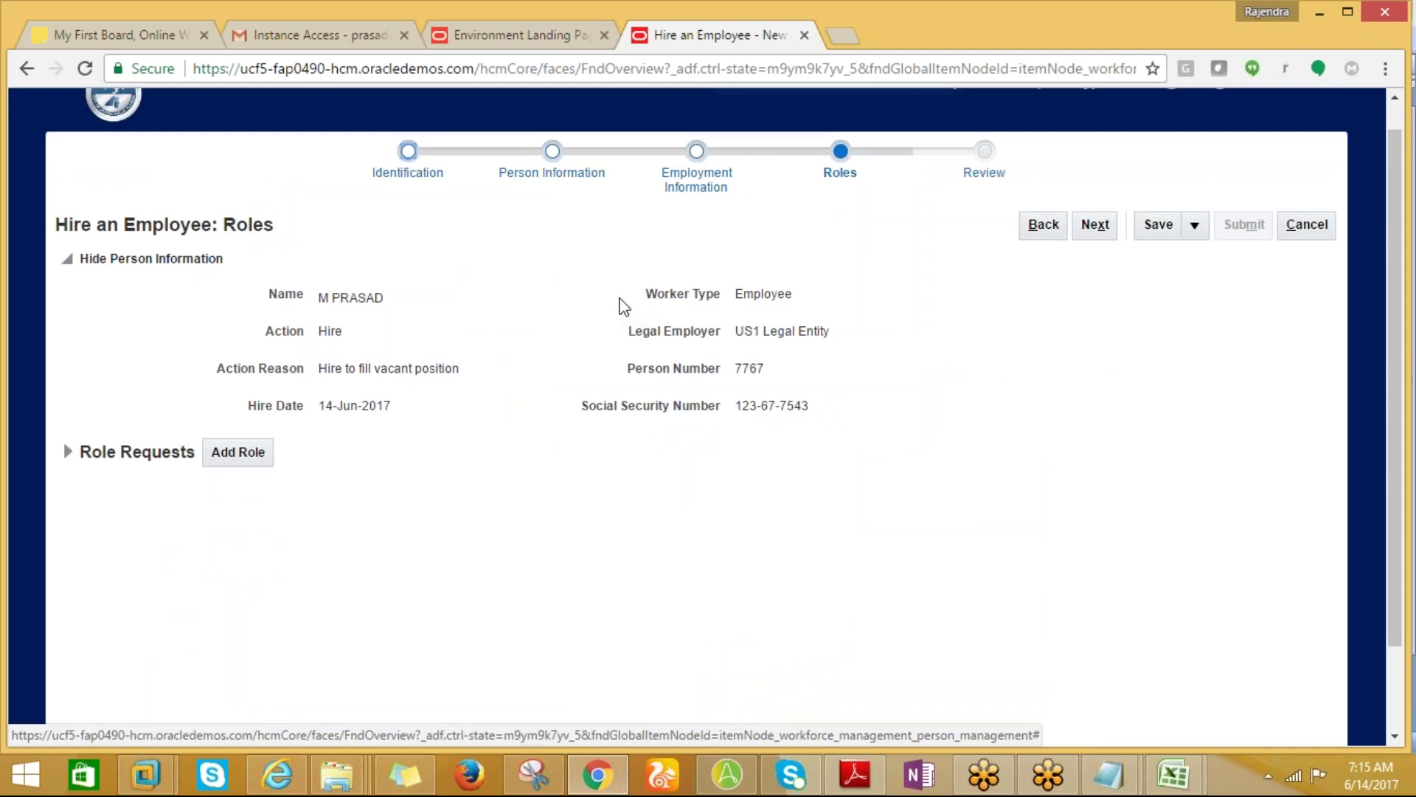
Copy the new hire's summary details and paste them into cell M21 of the HCM notes workbook.
drag(272, 296, 835, 411)
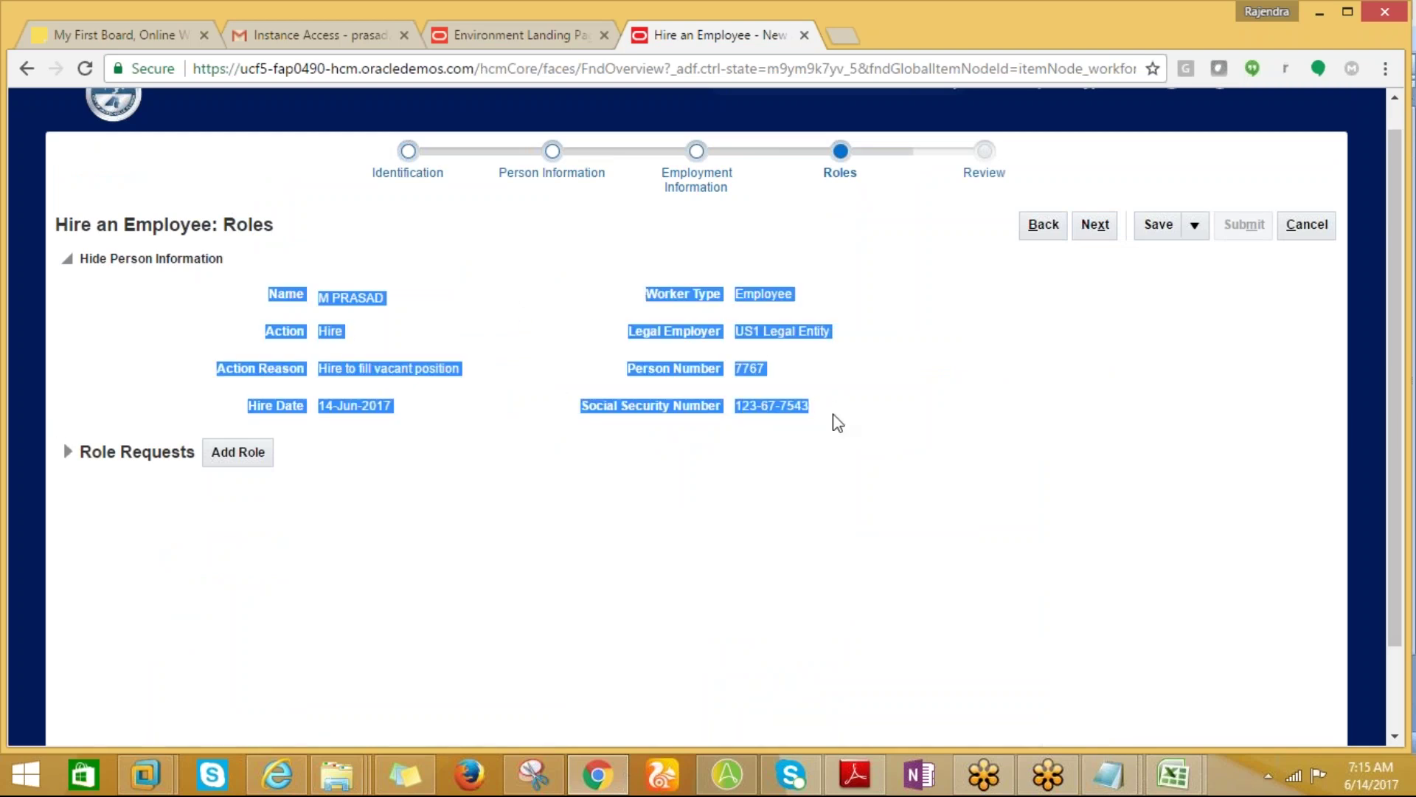
mouse_move(1170, 778)
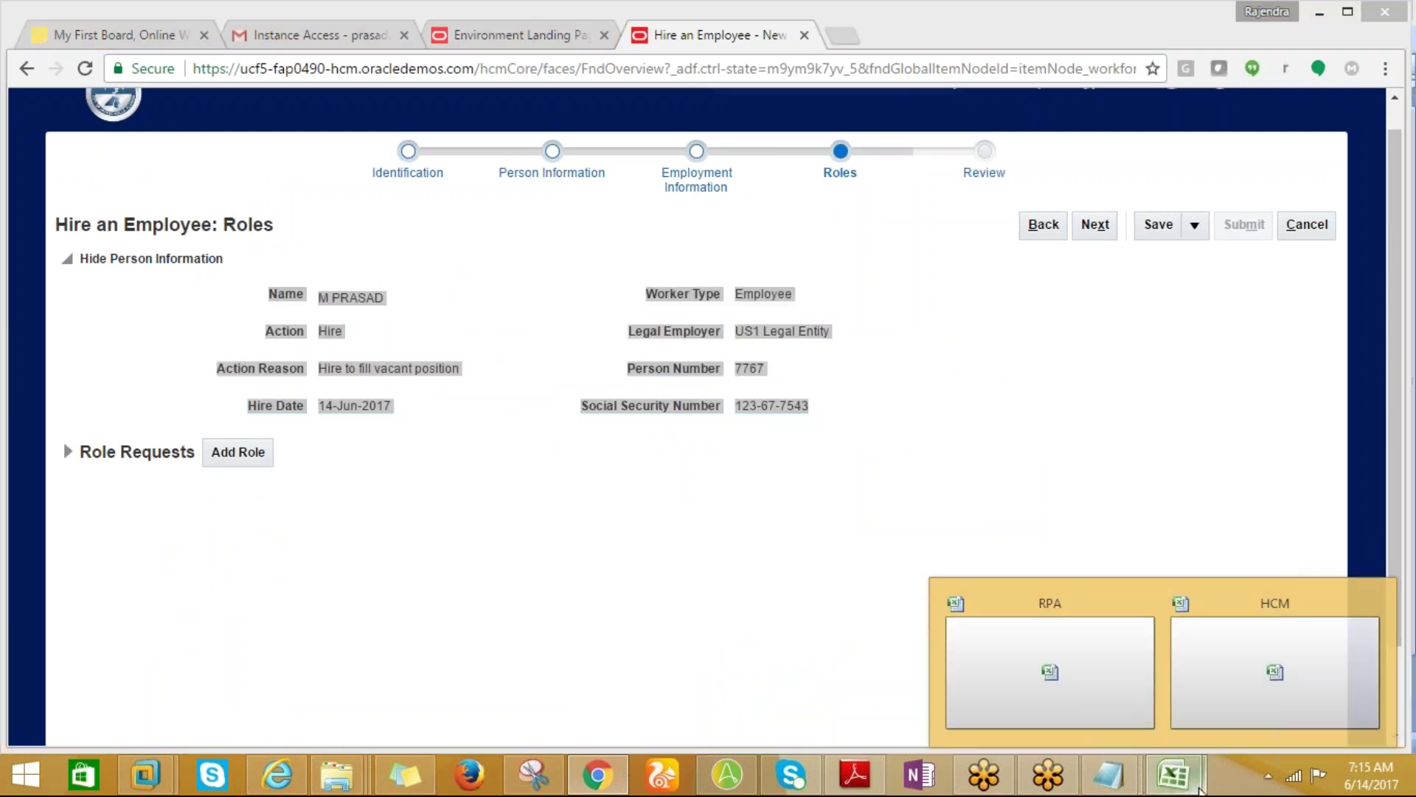
click(1208, 699)
drag(1208, 699, 1066, 544)
click(1066, 543)
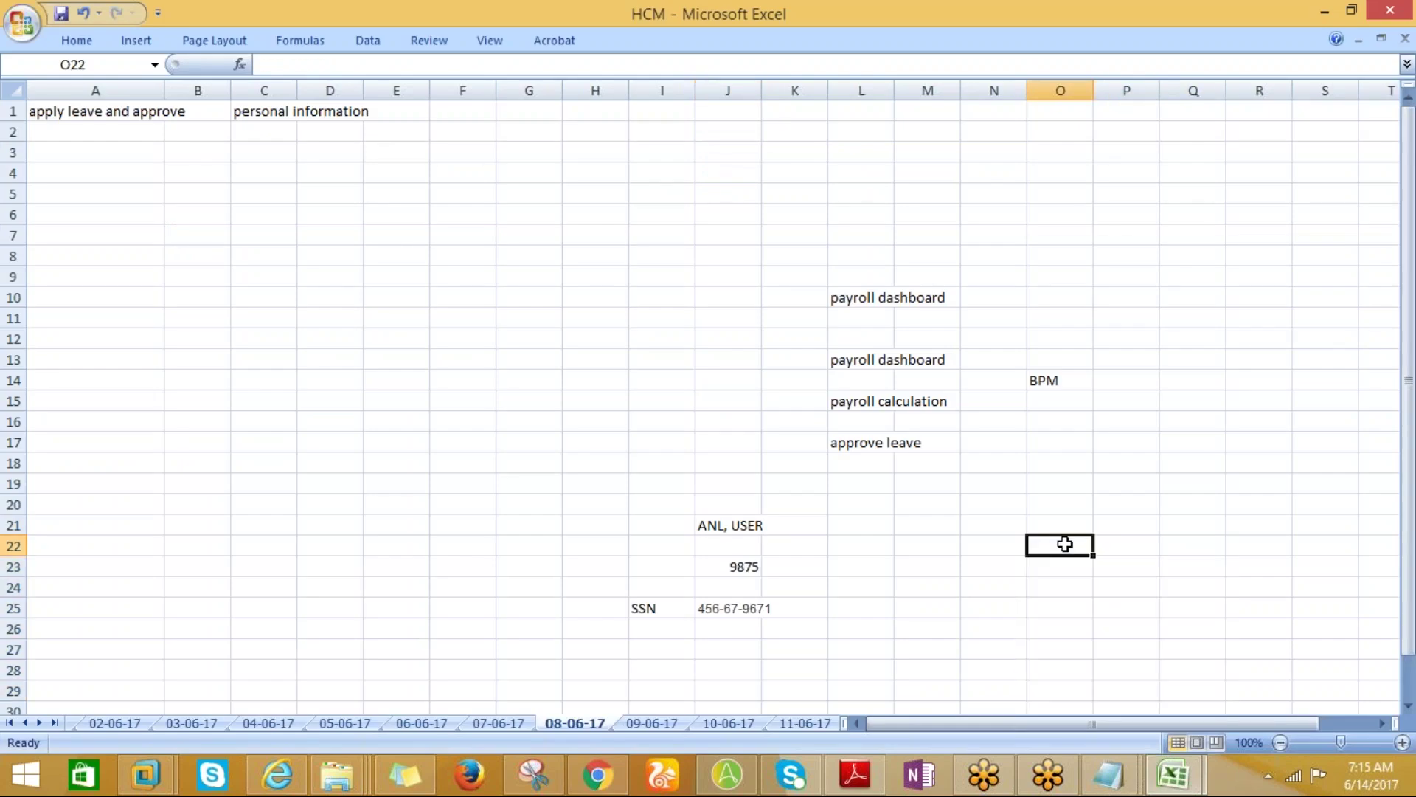
click(928, 523)
text(Name	M PRASAD Action	Hire	Worker Type	Employee Action Reason	Hire to fill vacant position	Legal Employer	US1 Legal Entity)
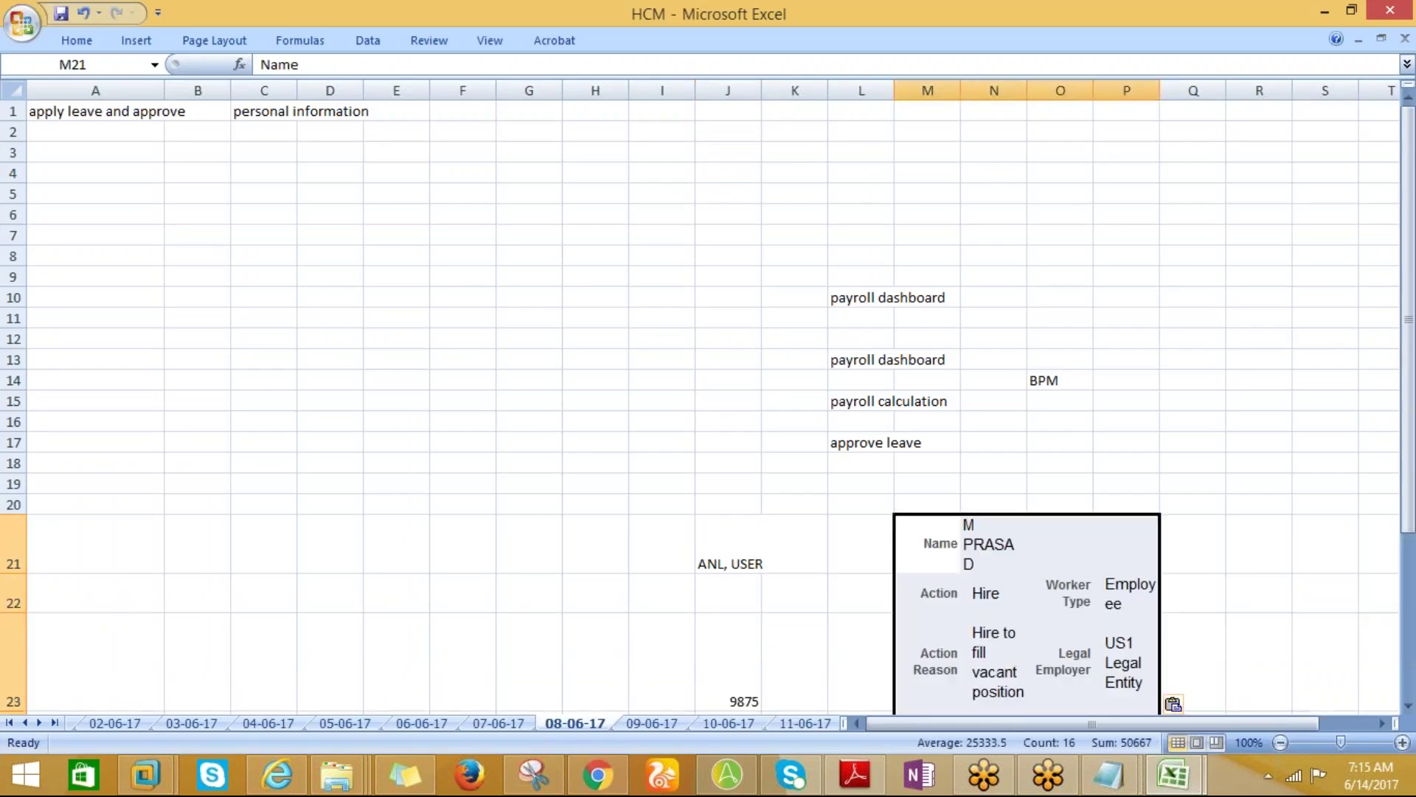
click(972, 546)
Return to the browser hire flow and advance from Roles to the Review step.
drag(1410, 516, 1412, 552)
drag(1394, 494, 1269, 502)
click(988, 501)
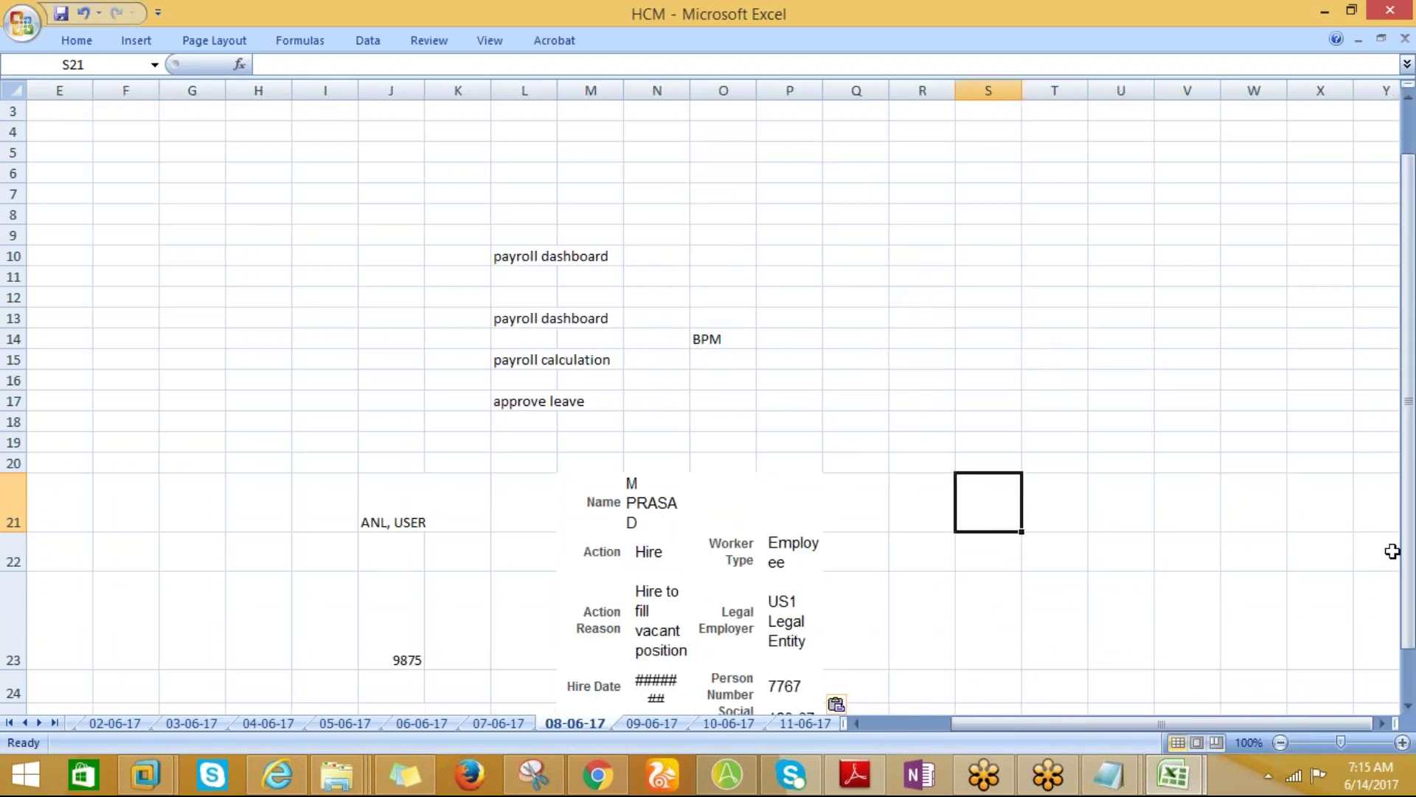
drag(1407, 554, 1405, 614)
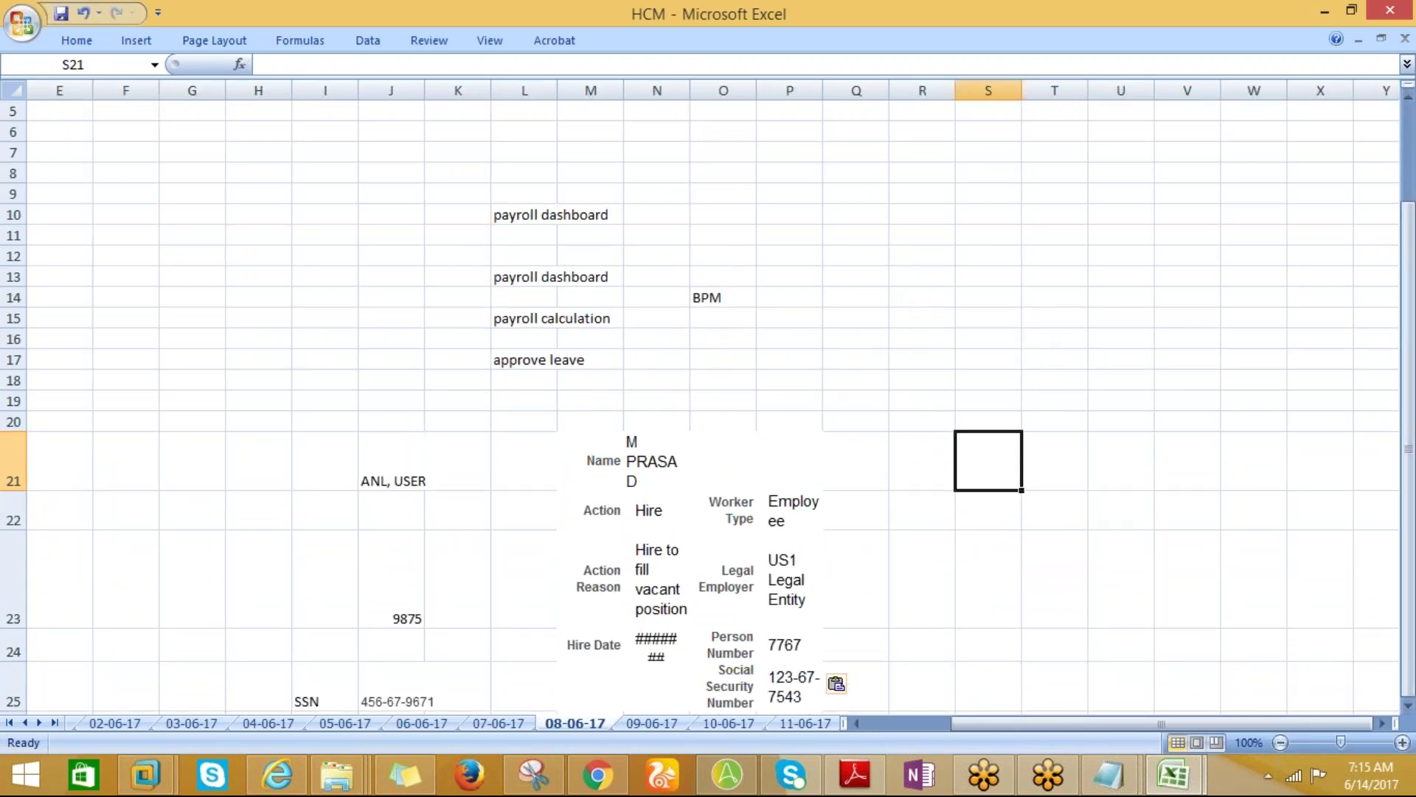
key(alt+Tab)
click(1095, 226)
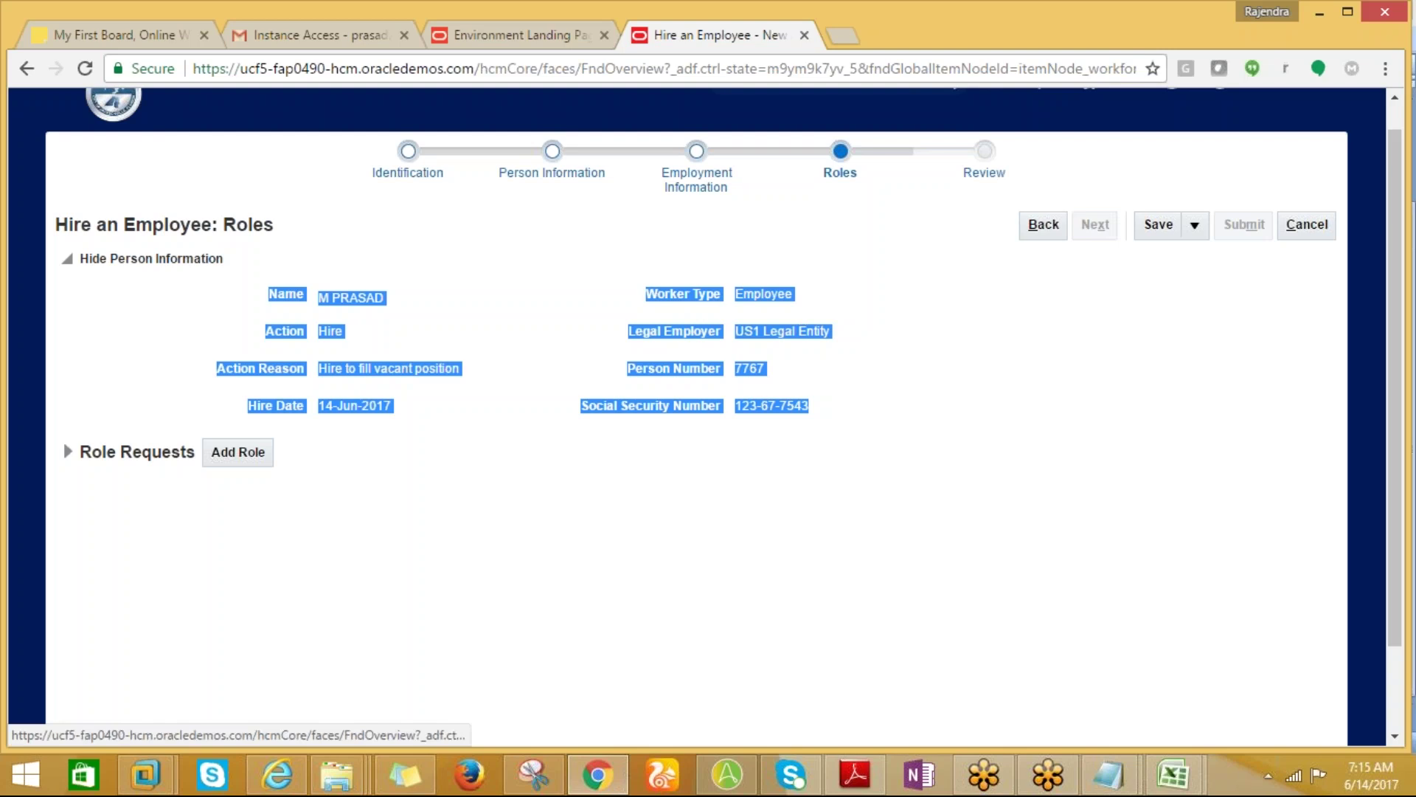
Save the hire request, then submit it, confirming the warning and the submission message.
click(1158, 224)
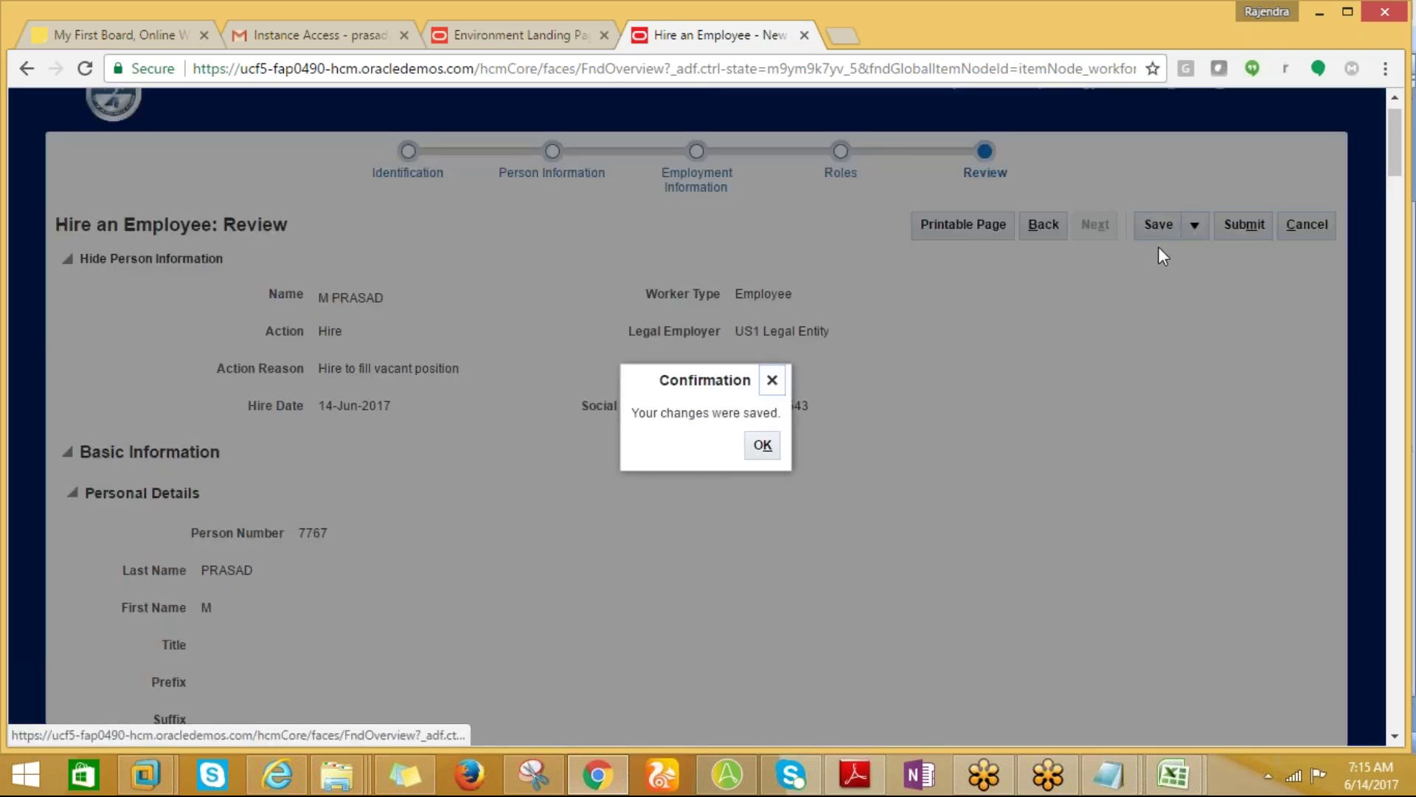
click(779, 452)
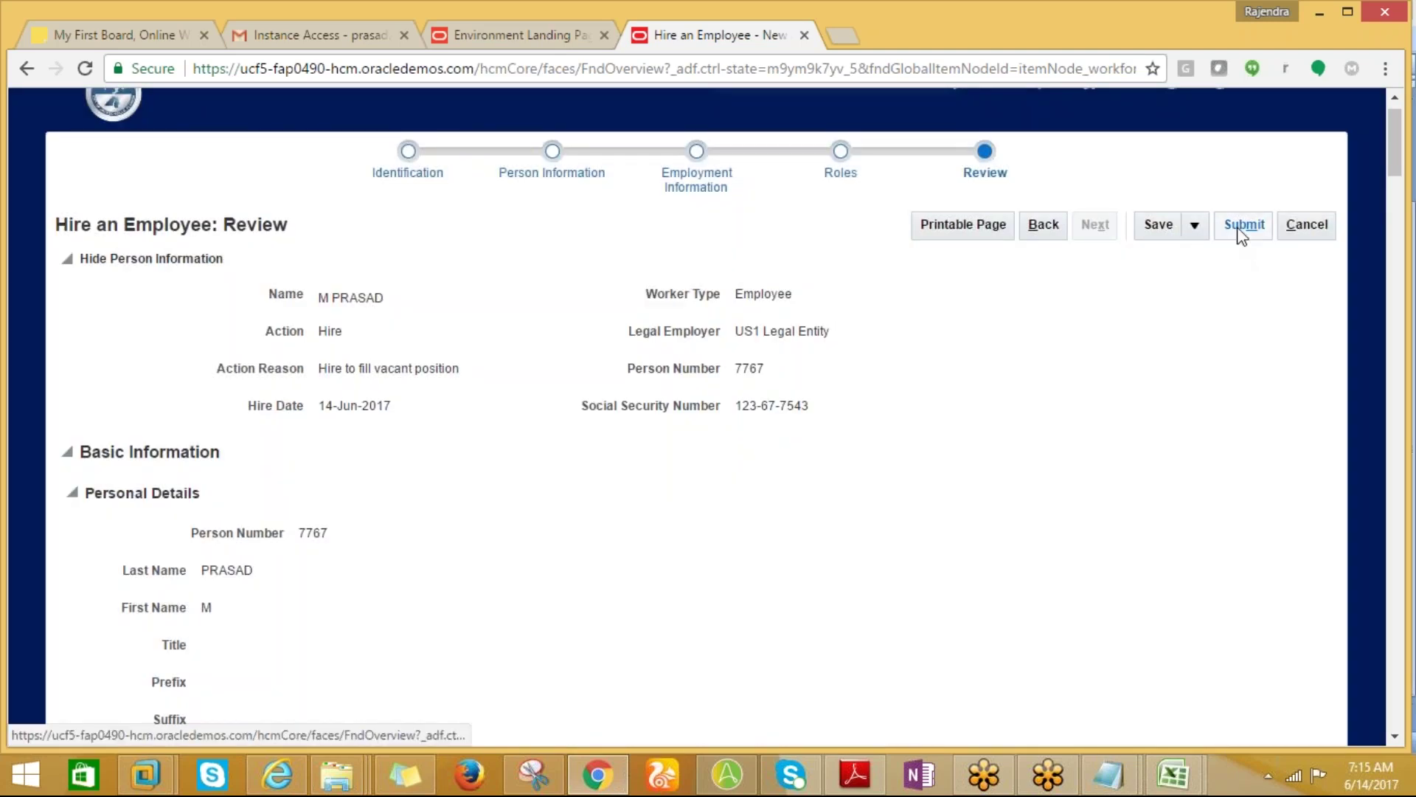
click(1201, 230)
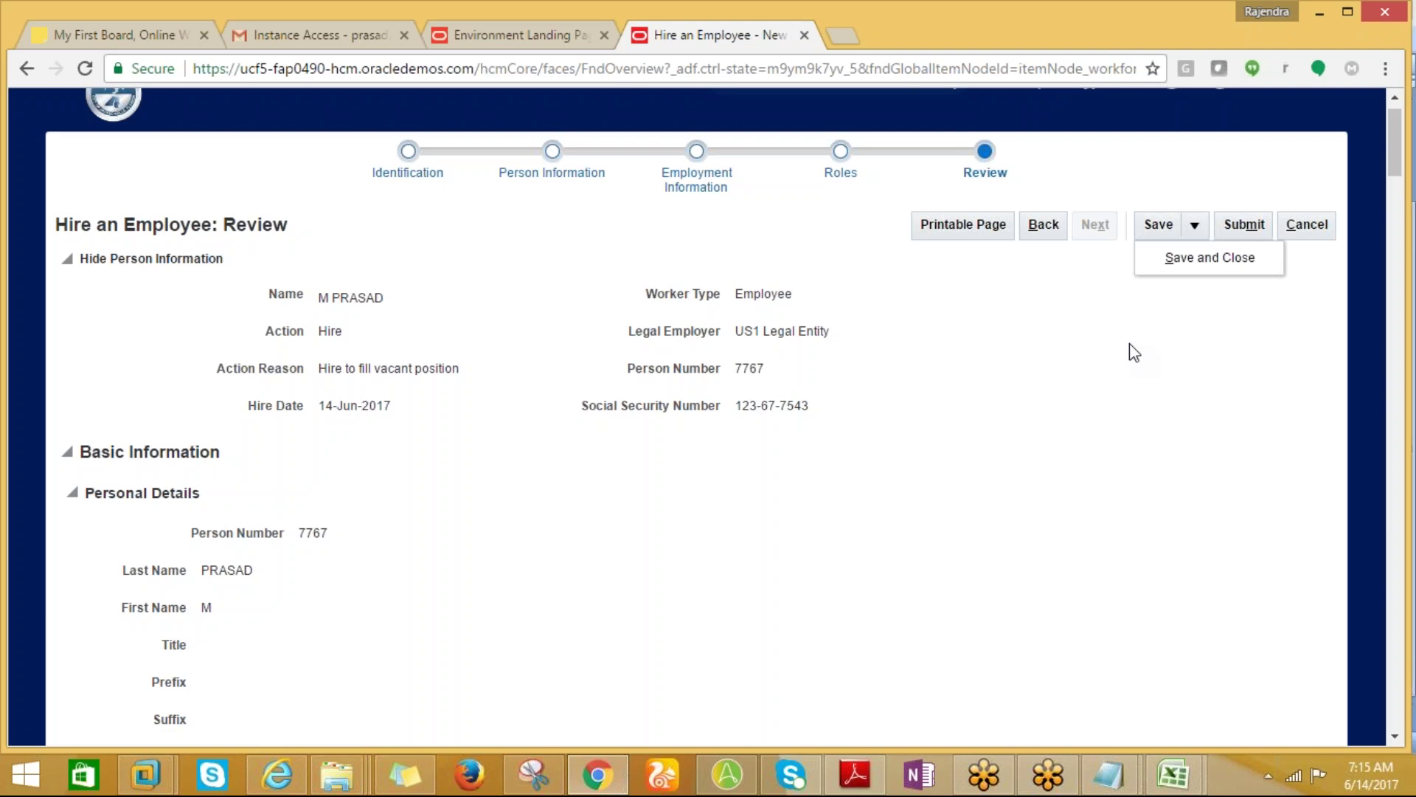
click(1241, 228)
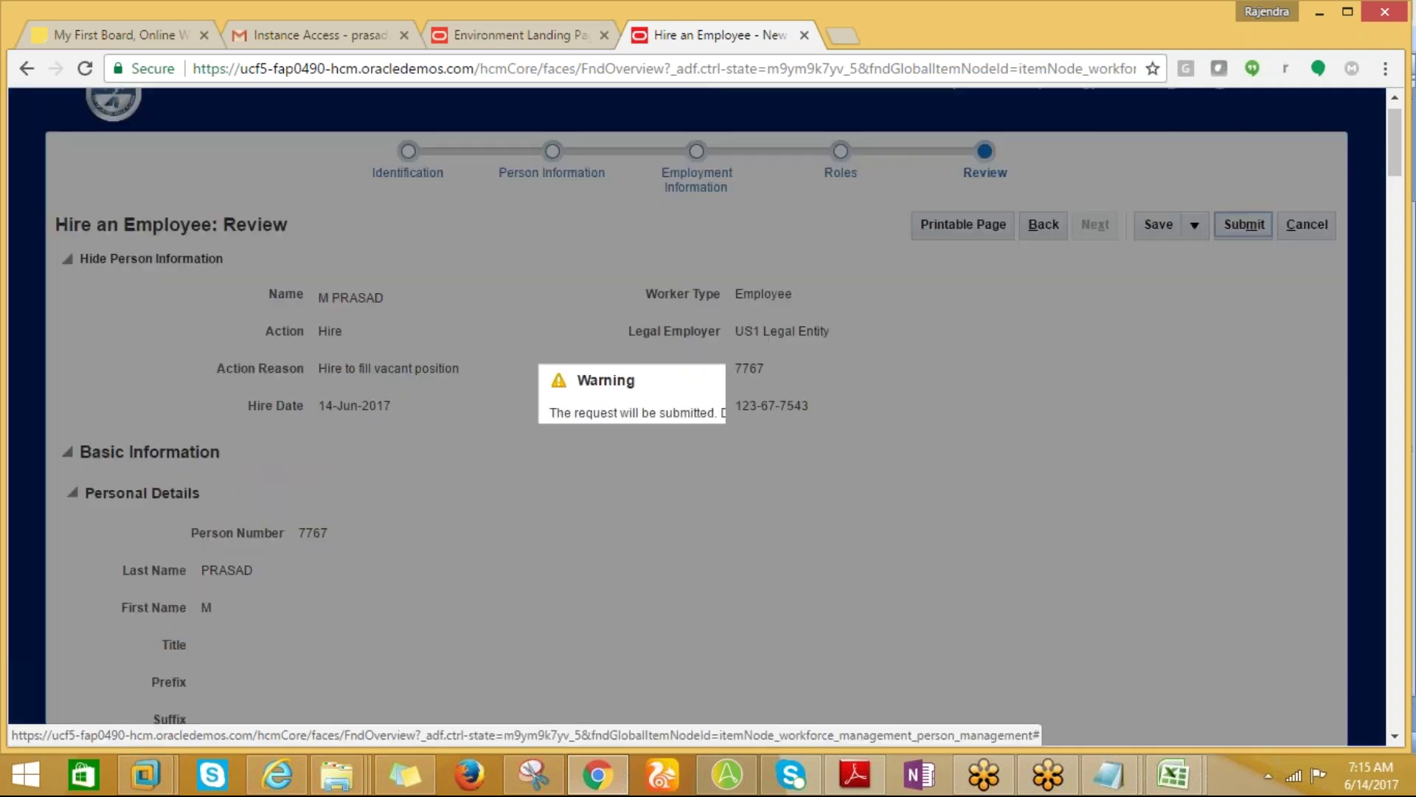
click(806, 447)
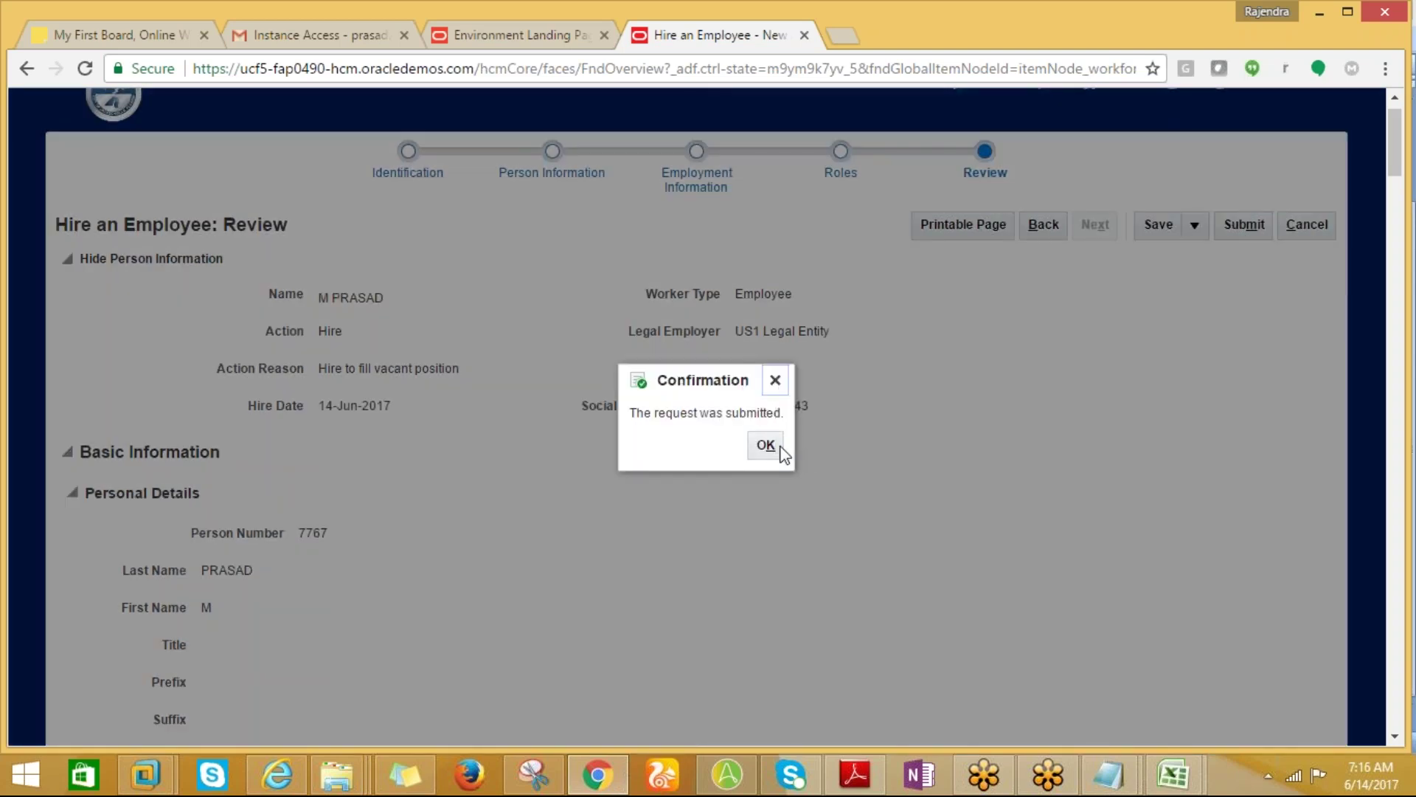
click(766, 447)
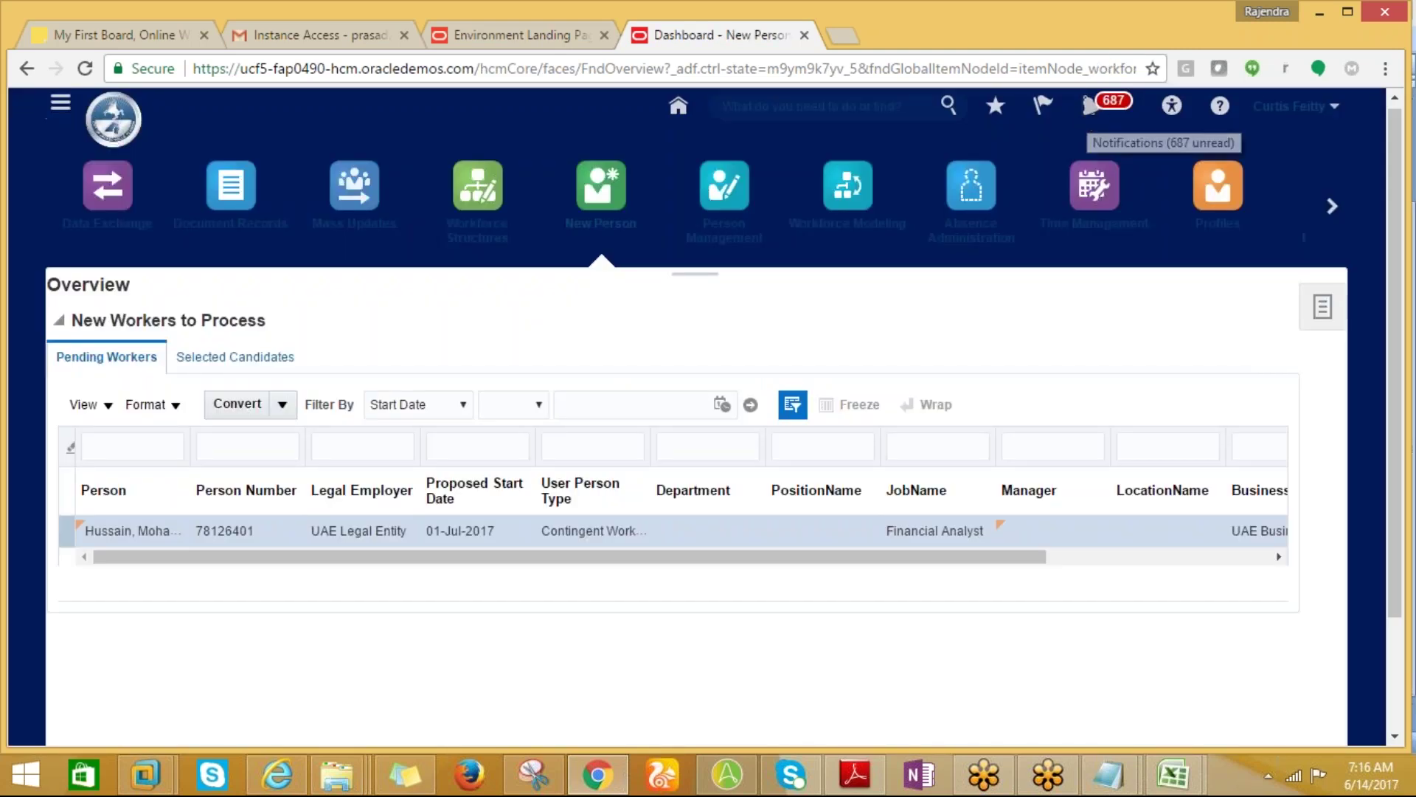
Check the notifications list, then go to the Person Management work area.
click(1090, 105)
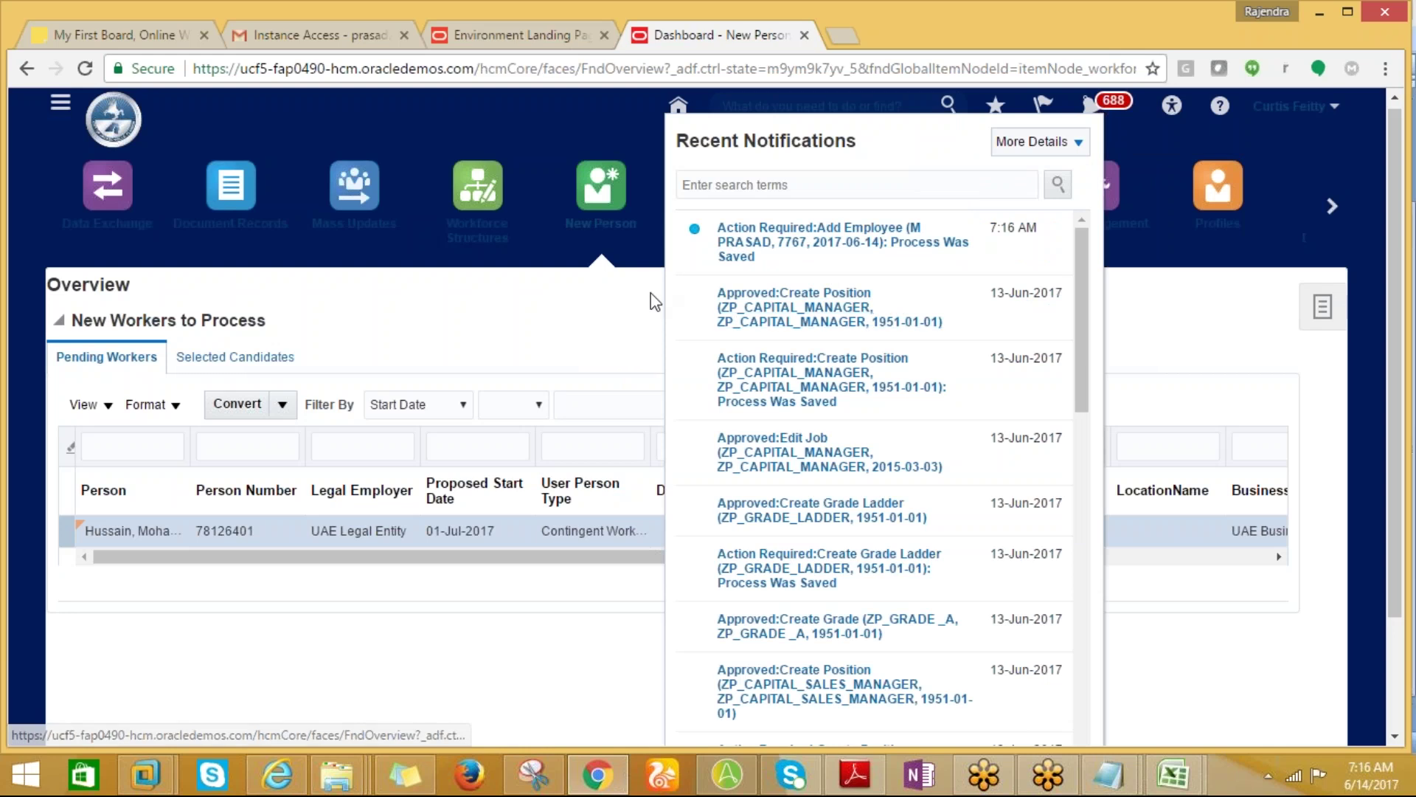
click(542, 332)
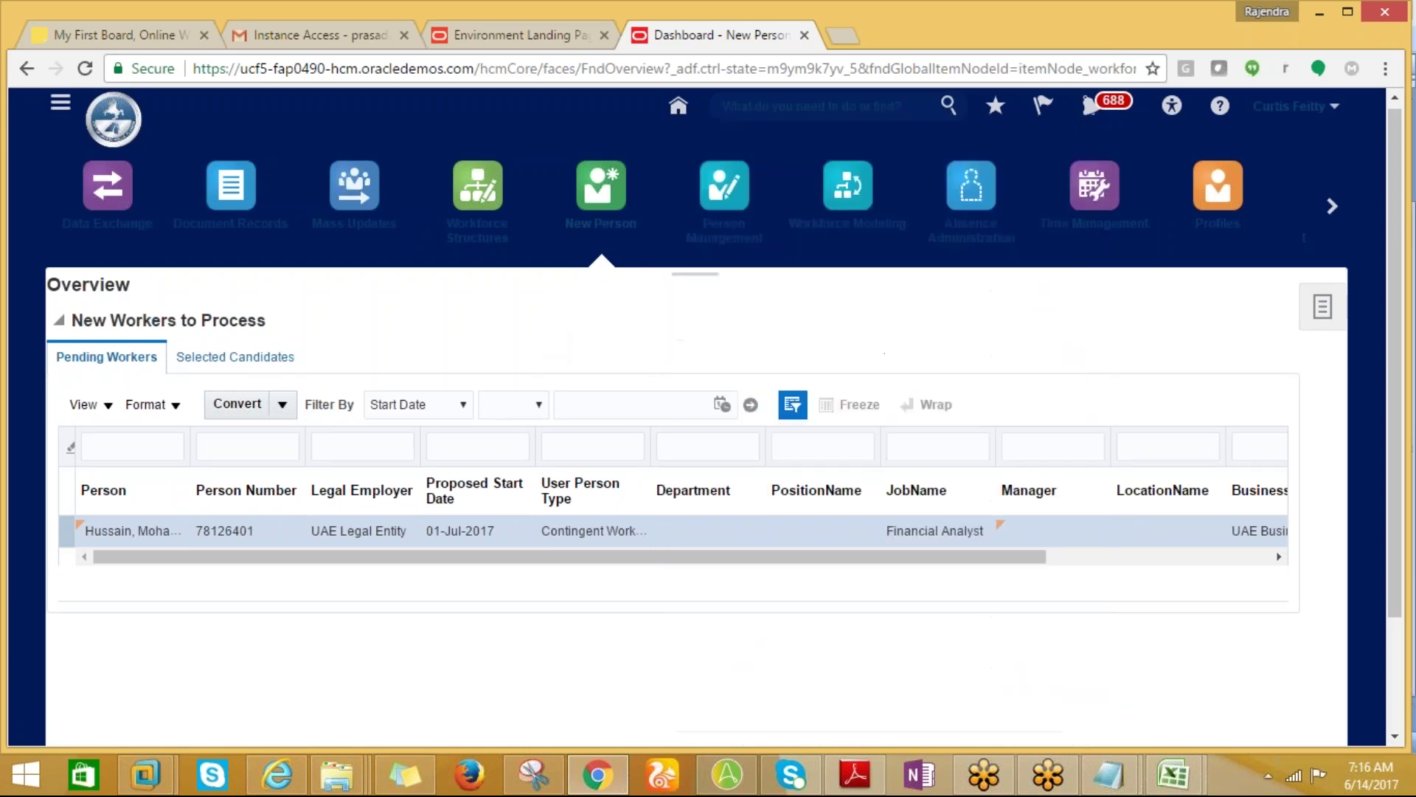
click(61, 103)
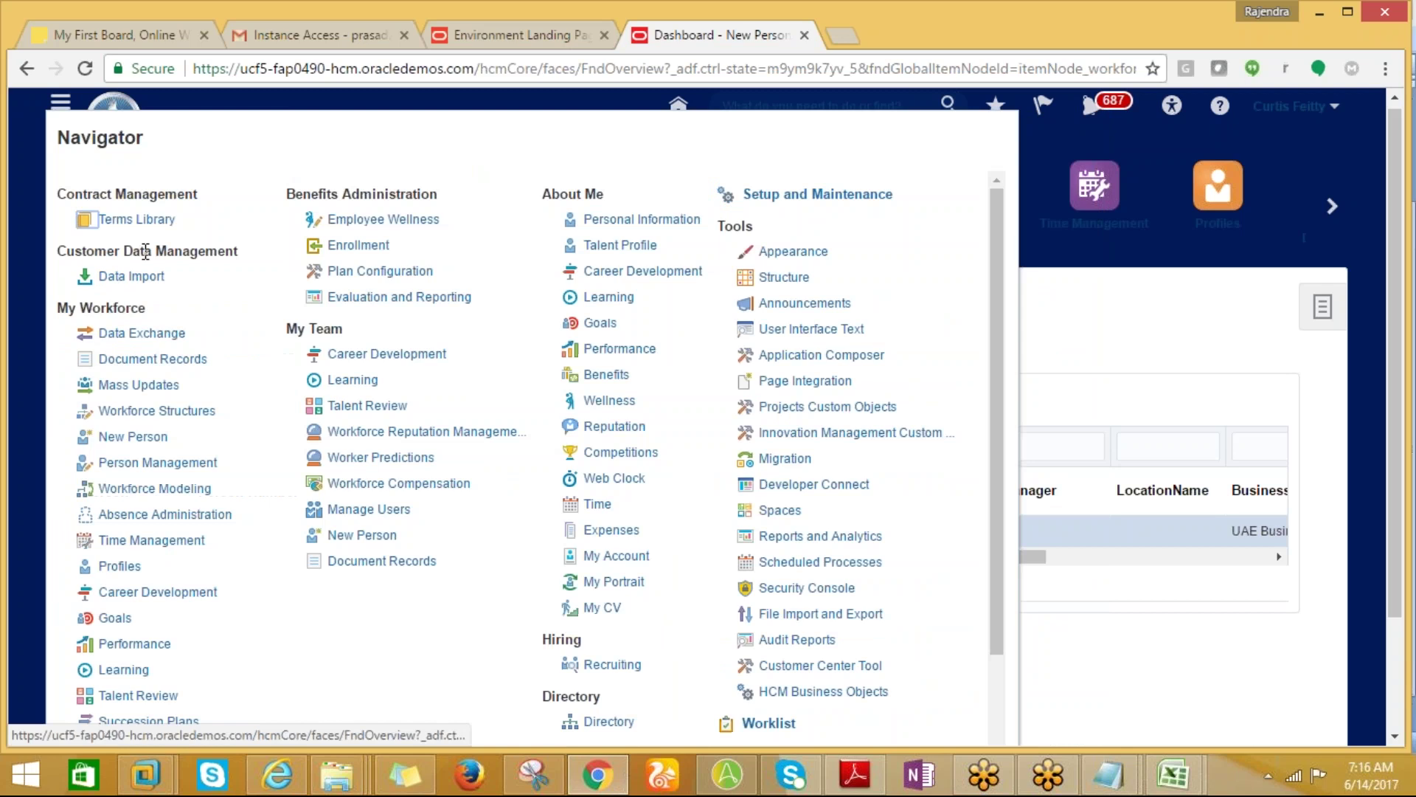
click(122, 463)
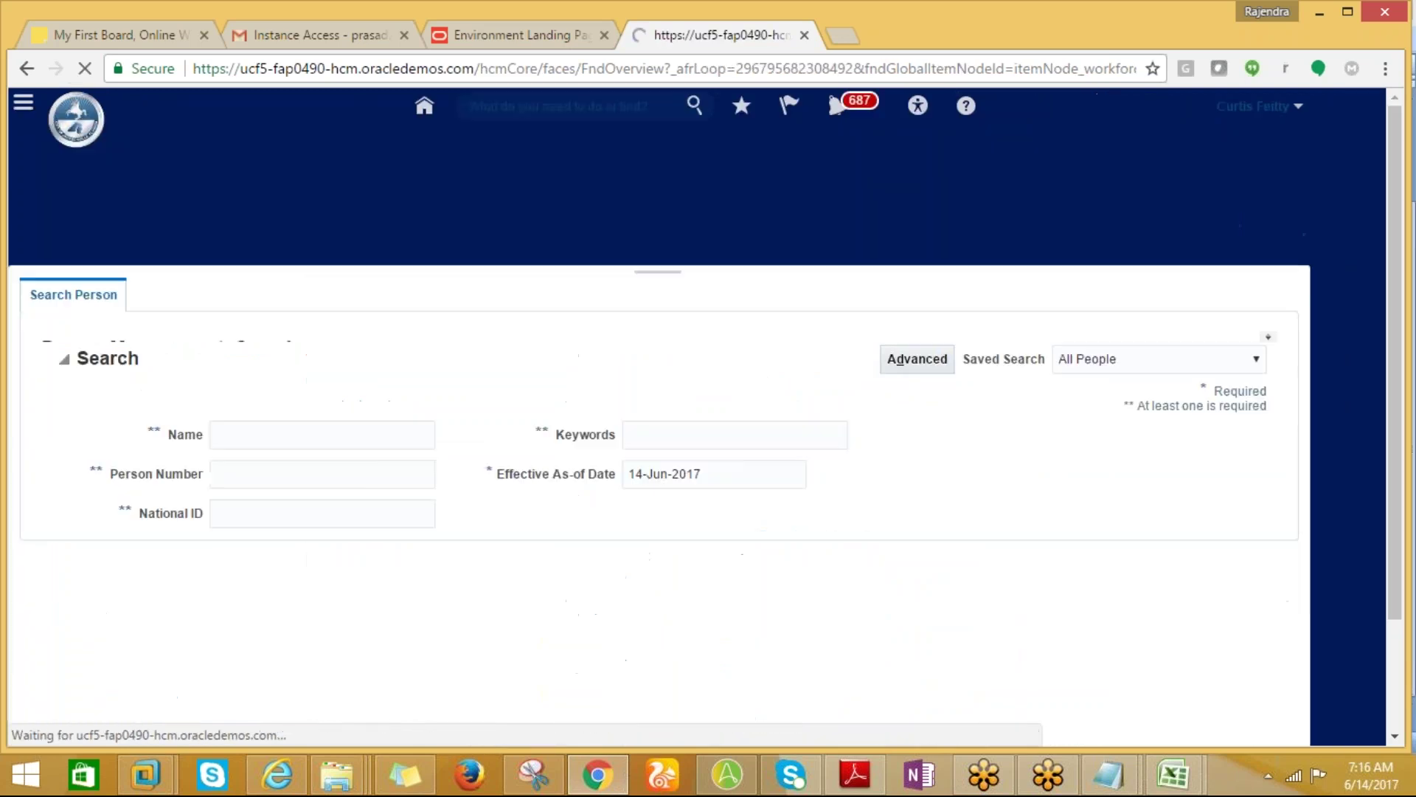
Search Person Management by a person number copied from the notes workbook.
key(alt+Tab)
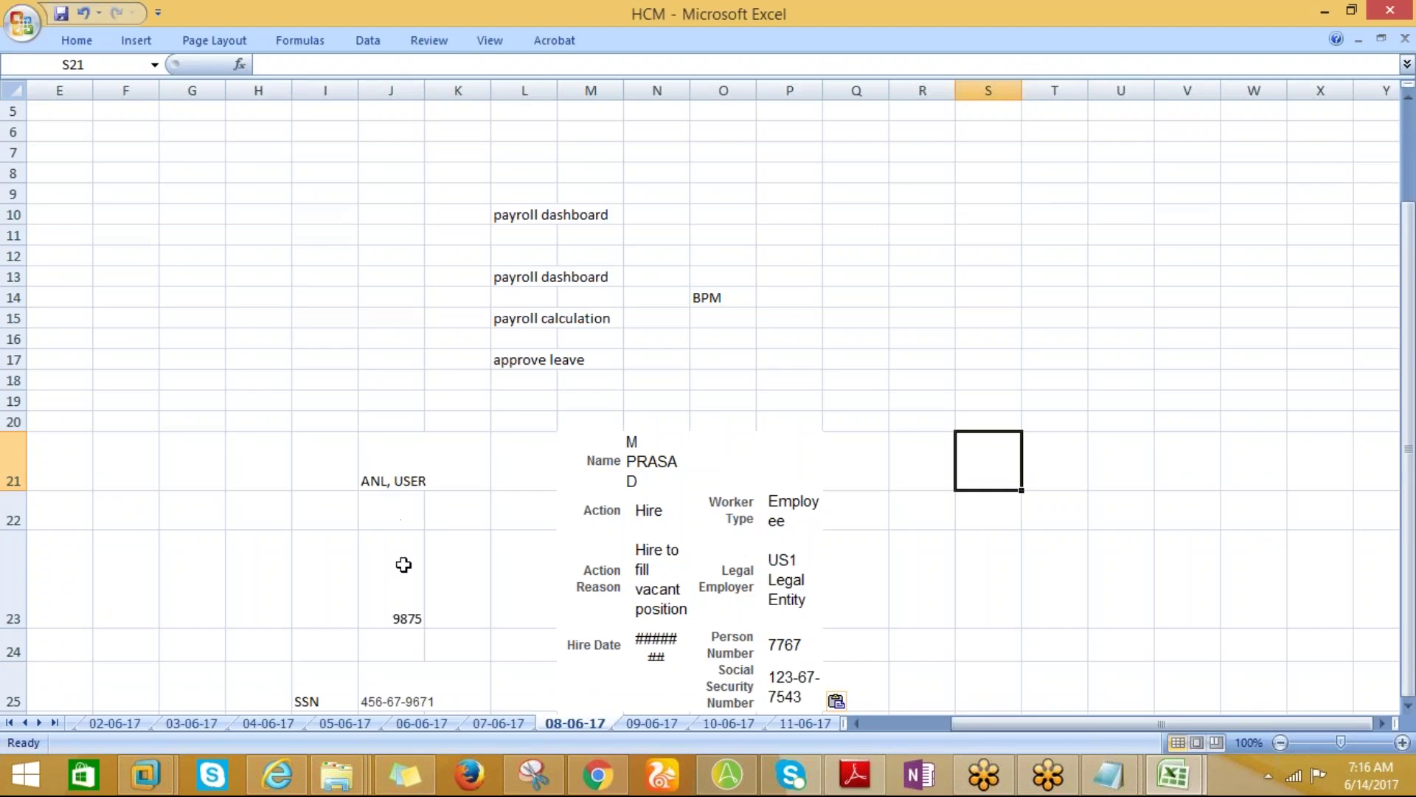
click(387, 616)
key(ctrl+c)
key(alt+Tab)
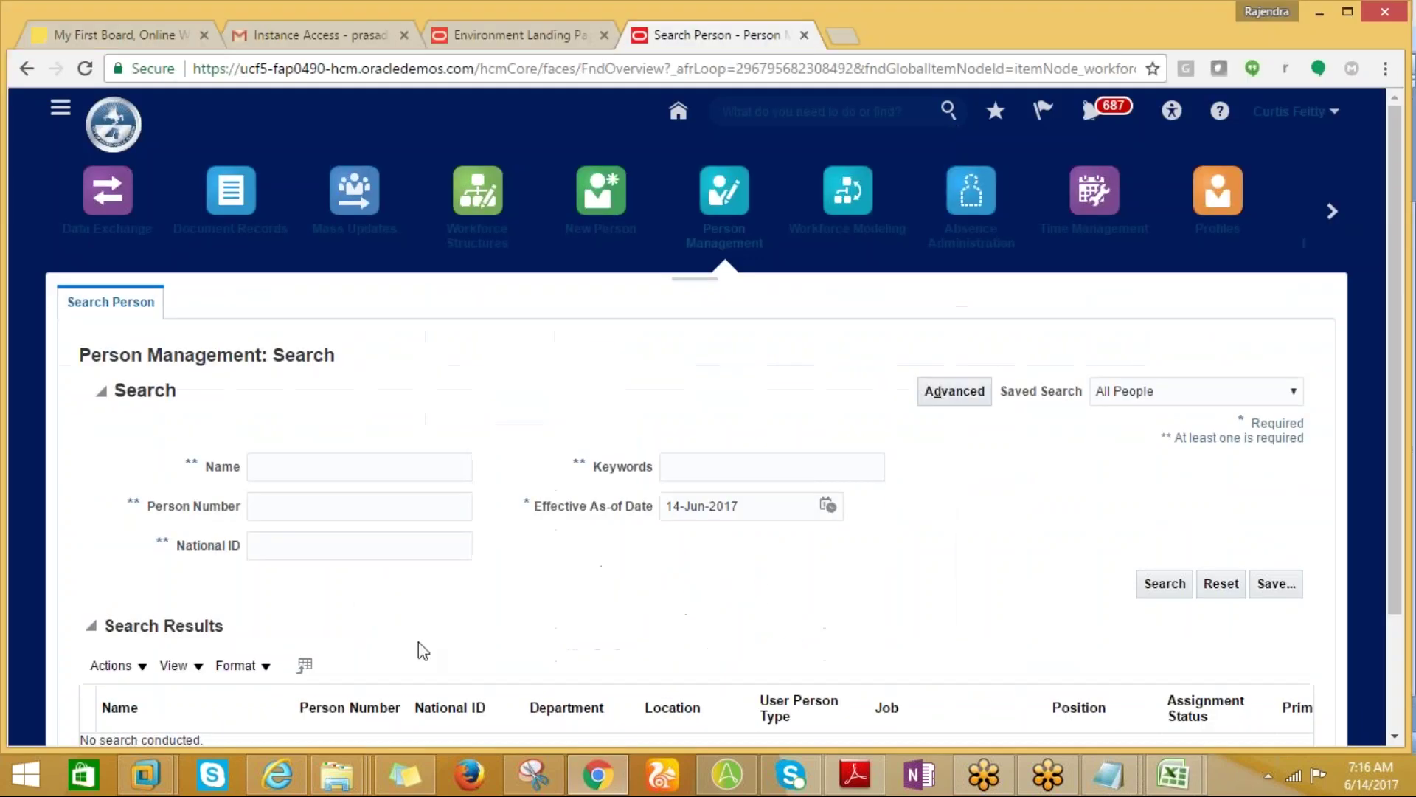
click(327, 516)
key(ctrl+v)
click(1165, 584)
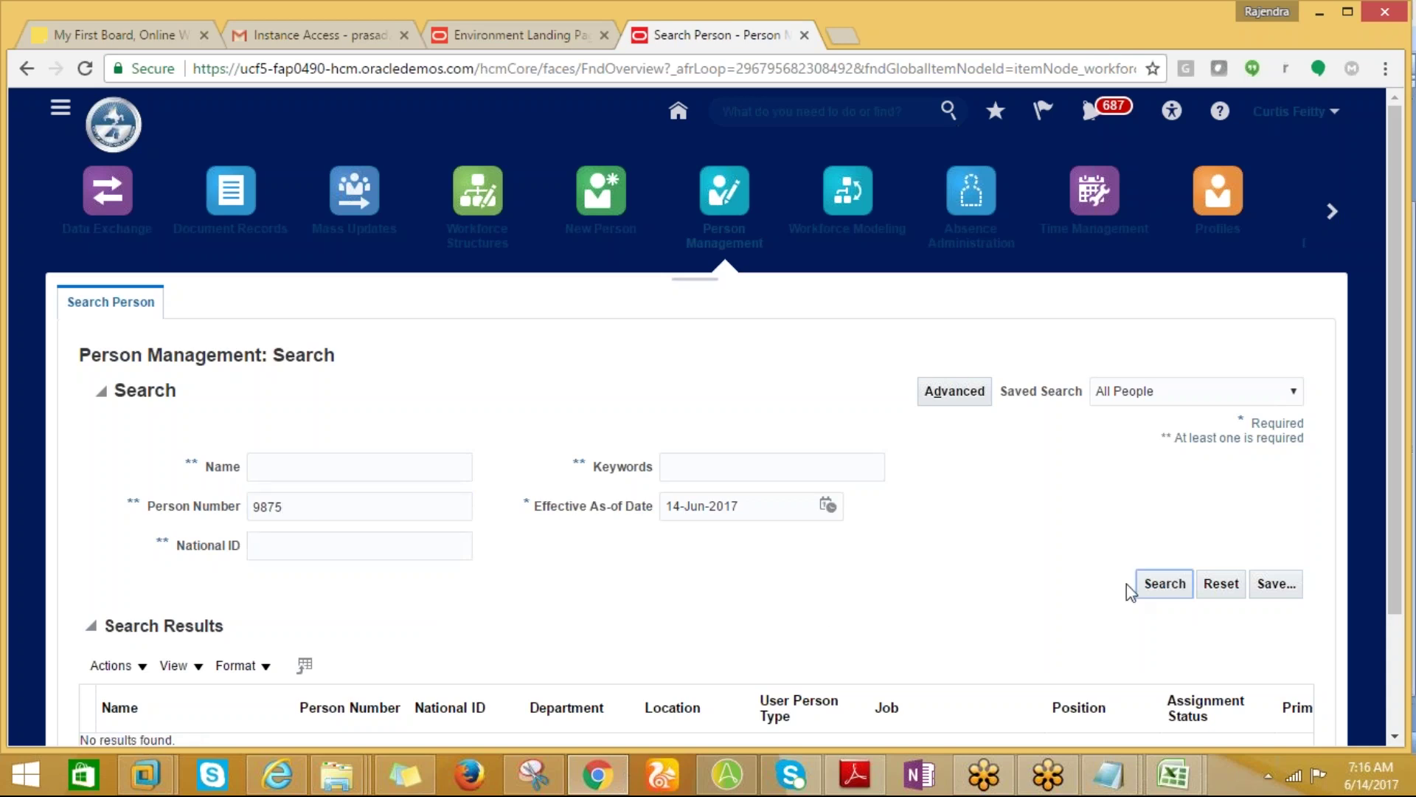
Replace the search term with the new hire's person number from the workbook and search.
key(alt+Tab)
click(816, 640)
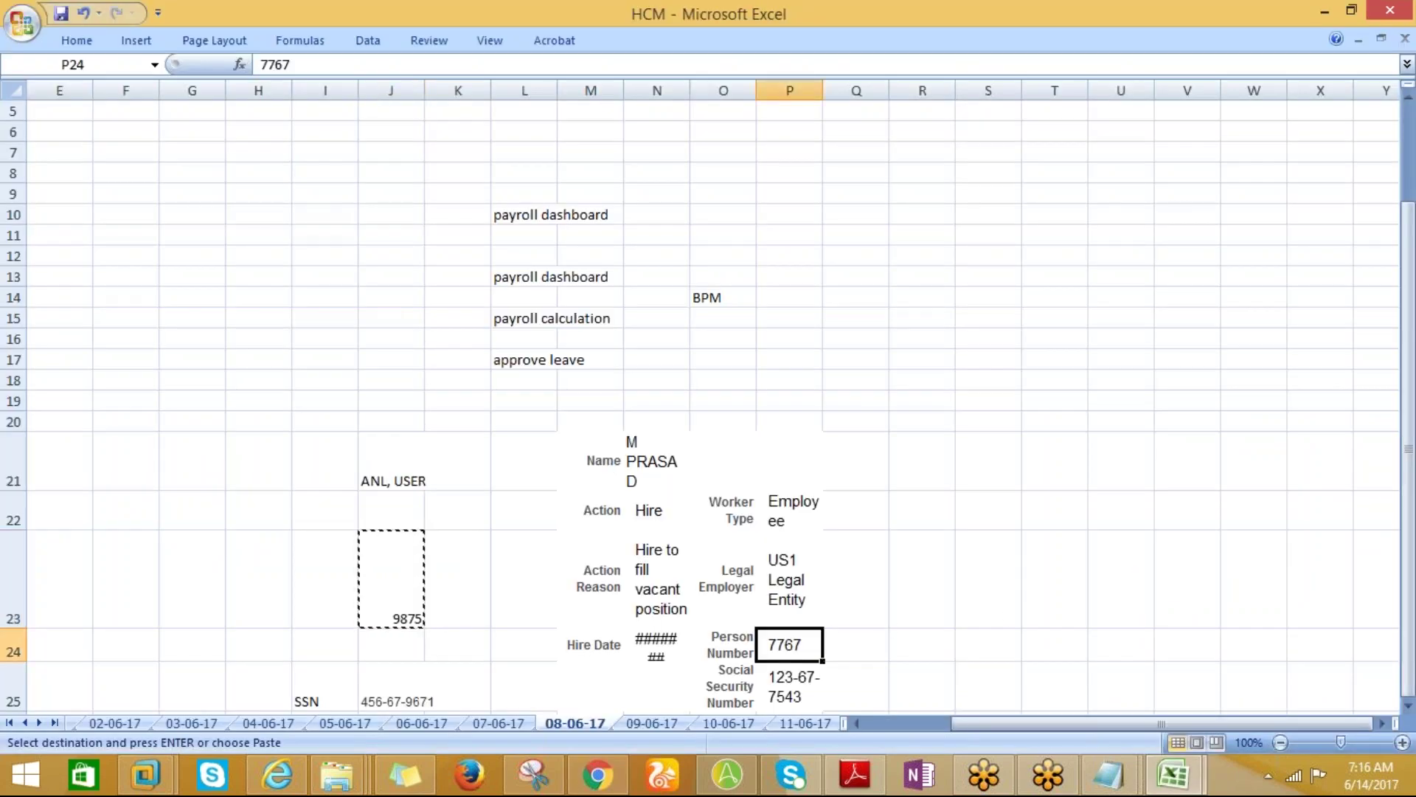
key(ctrl+c)
key(alt+Tab)
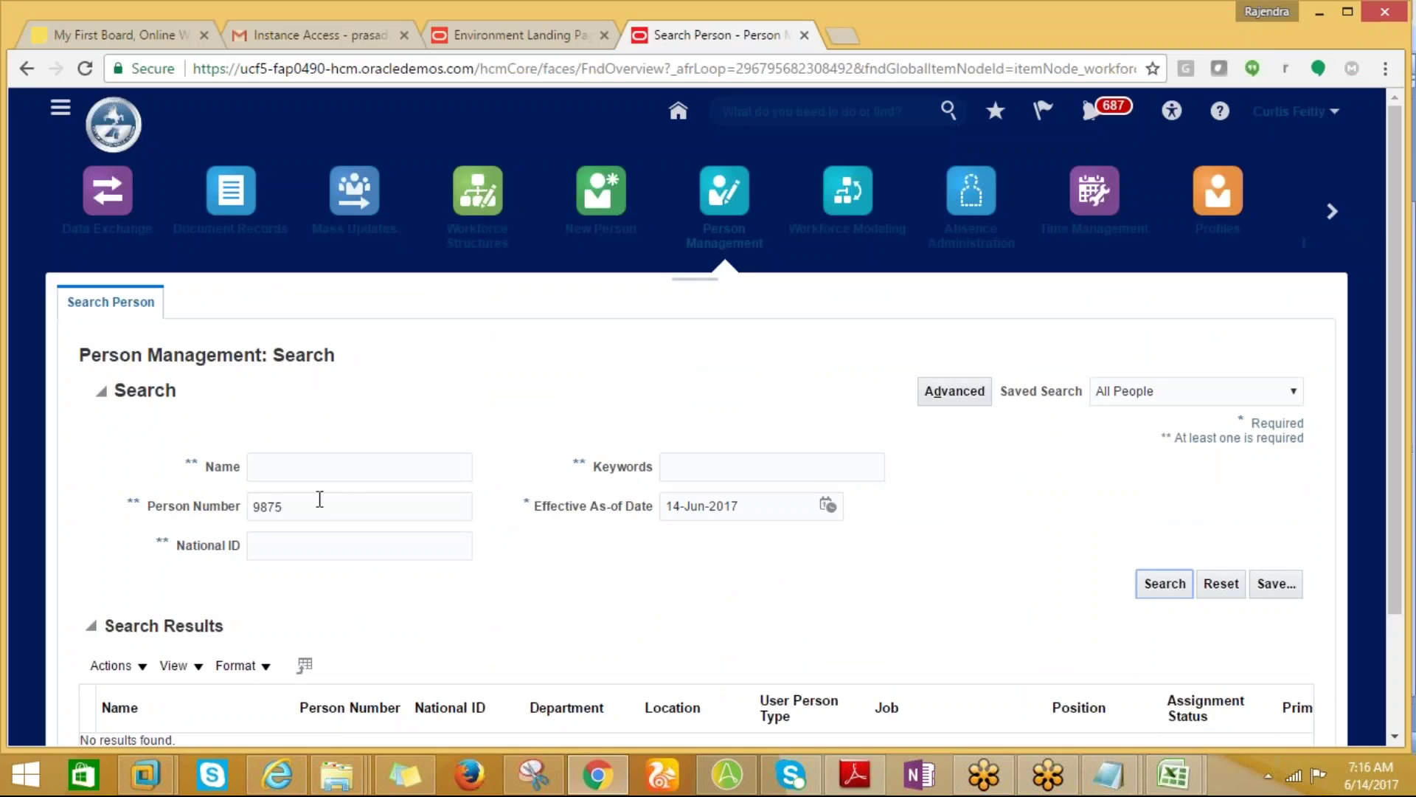
double_click(320, 500)
key(ctrl+v)
click(1160, 586)
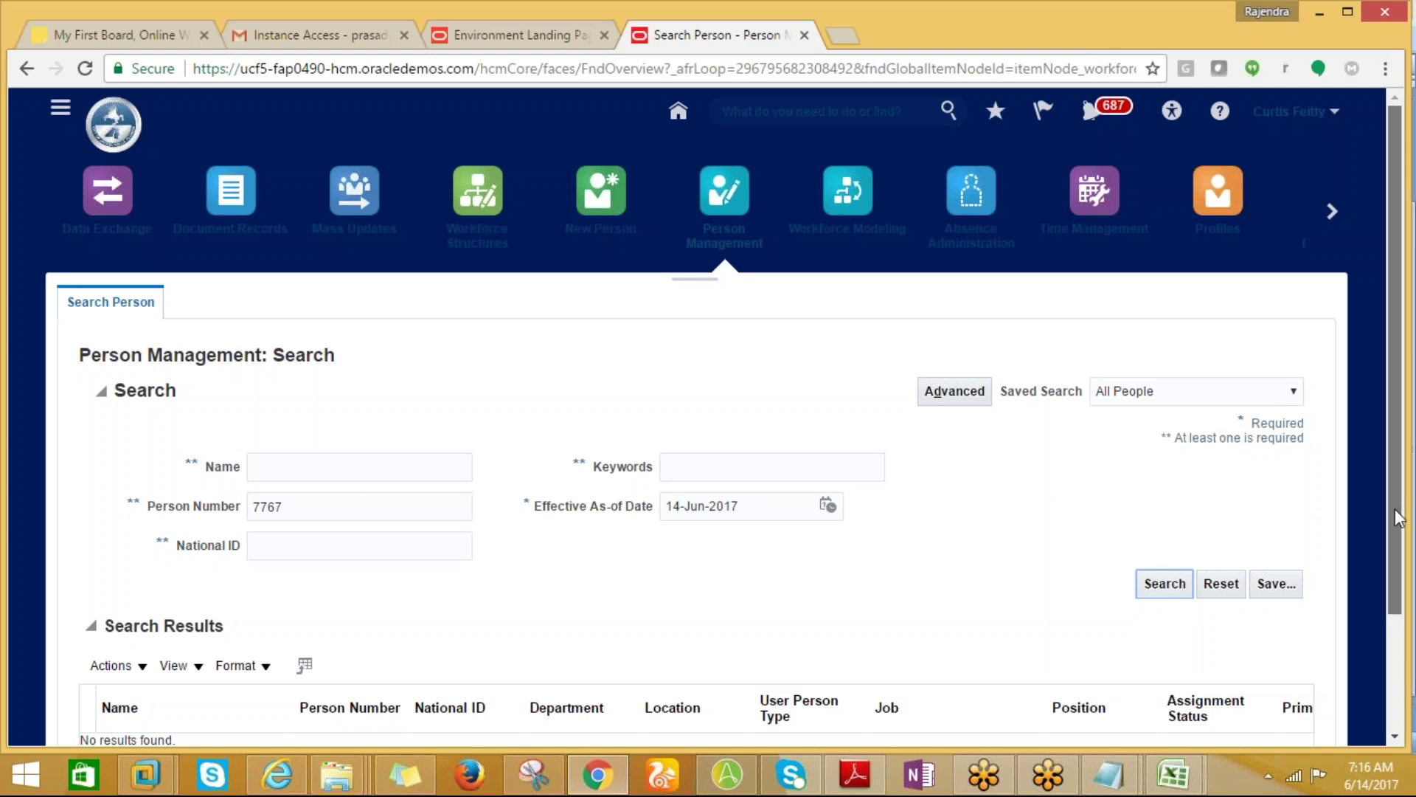
Recheck the effective as-of date and person number, then rerun the person search.
scroll(659, 514, down, 2)
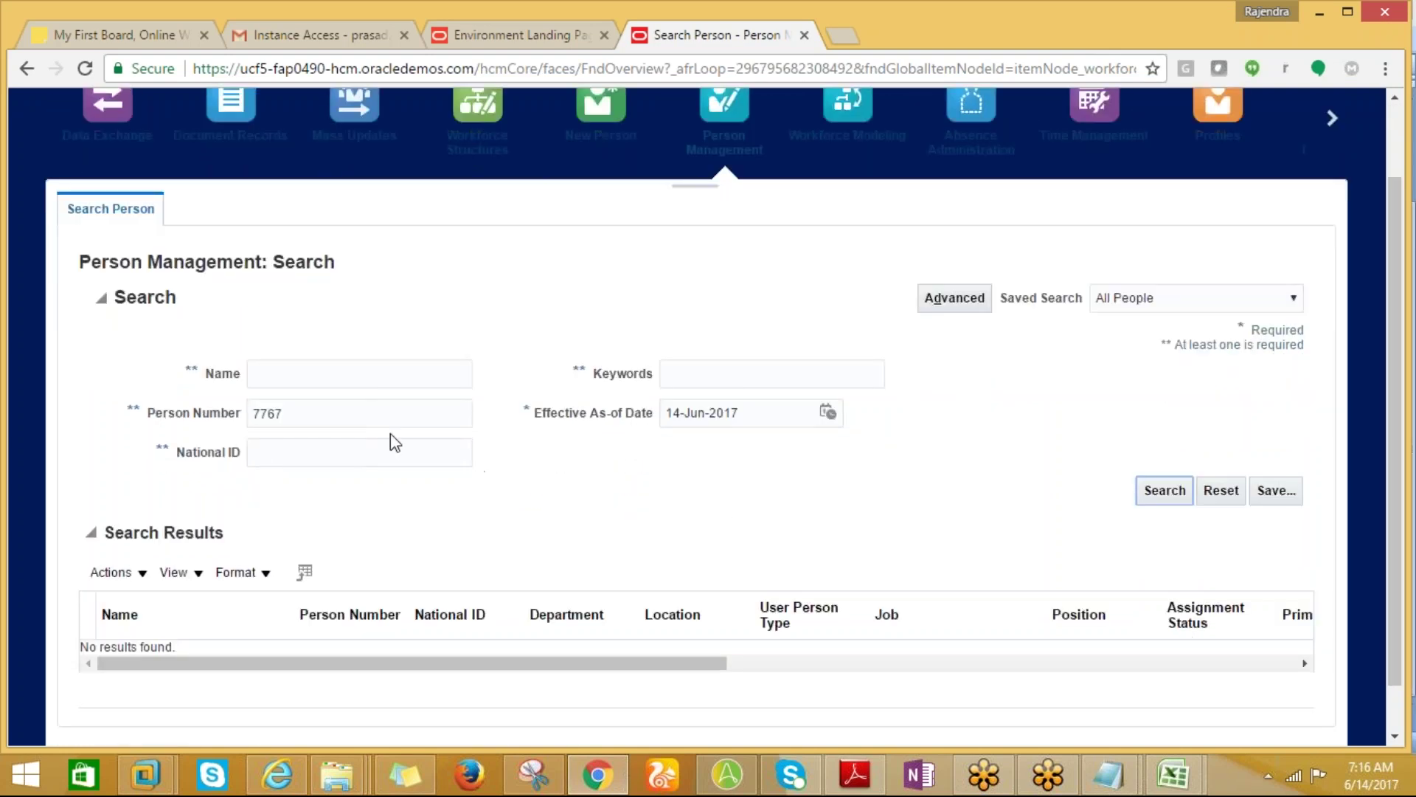
triple_click(751, 415)
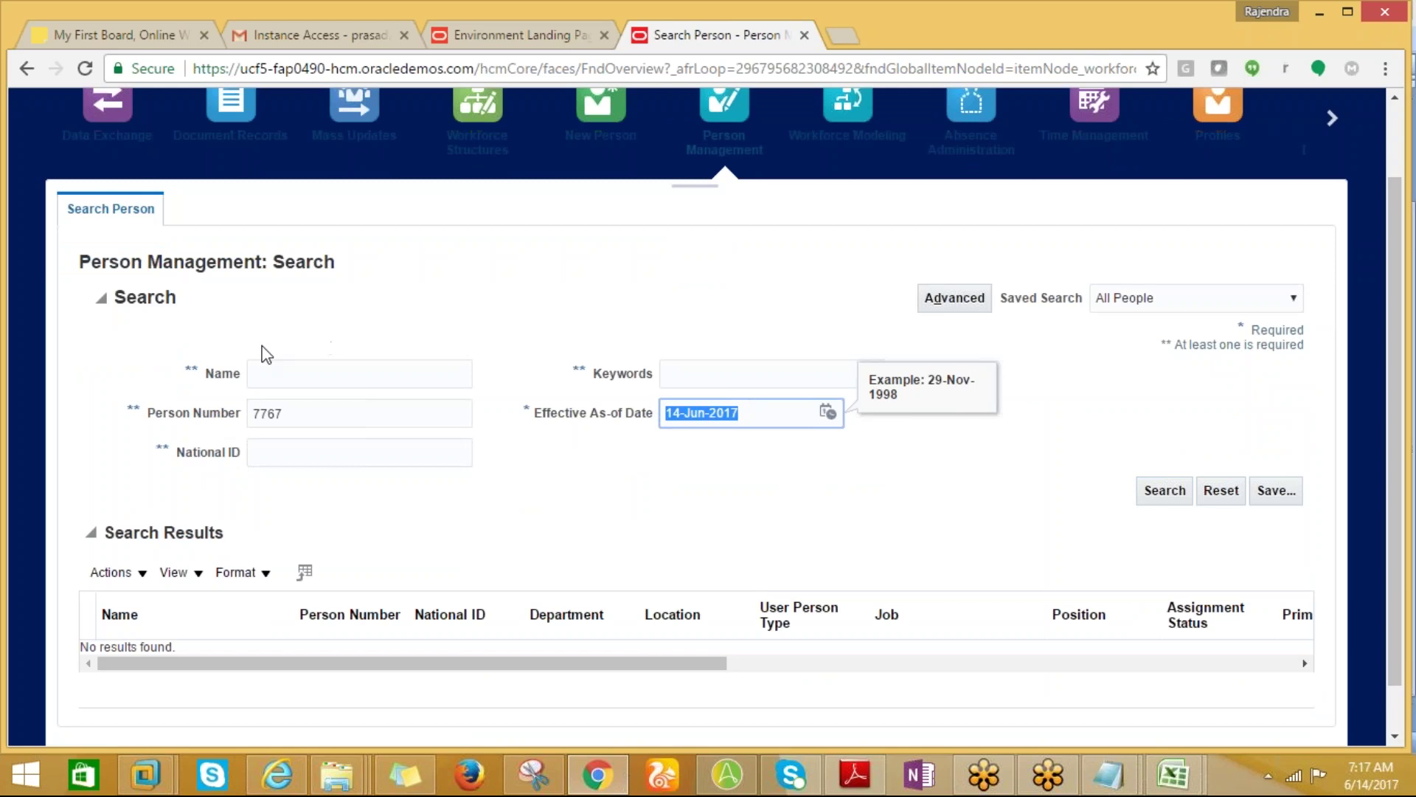
triple_click(293, 413)
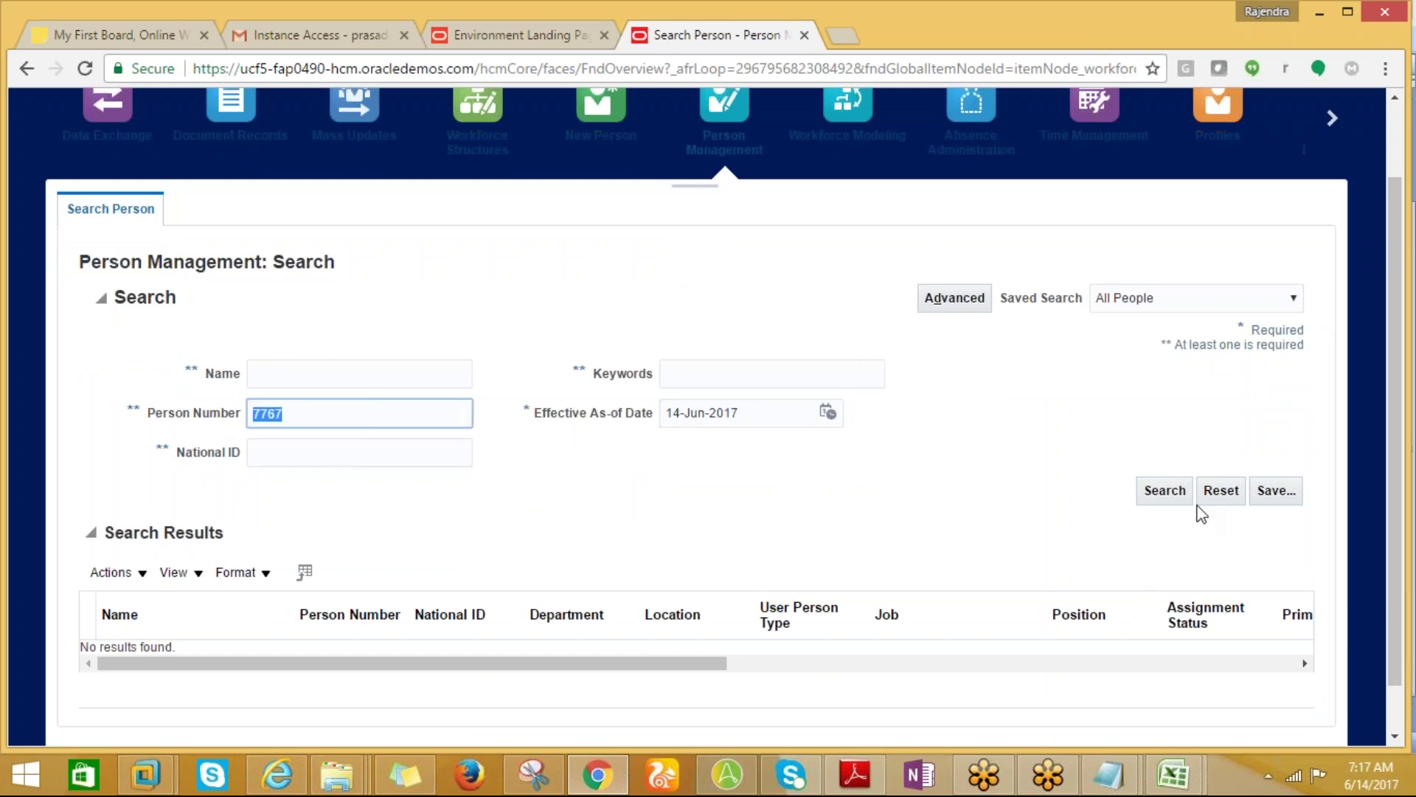
click(1164, 493)
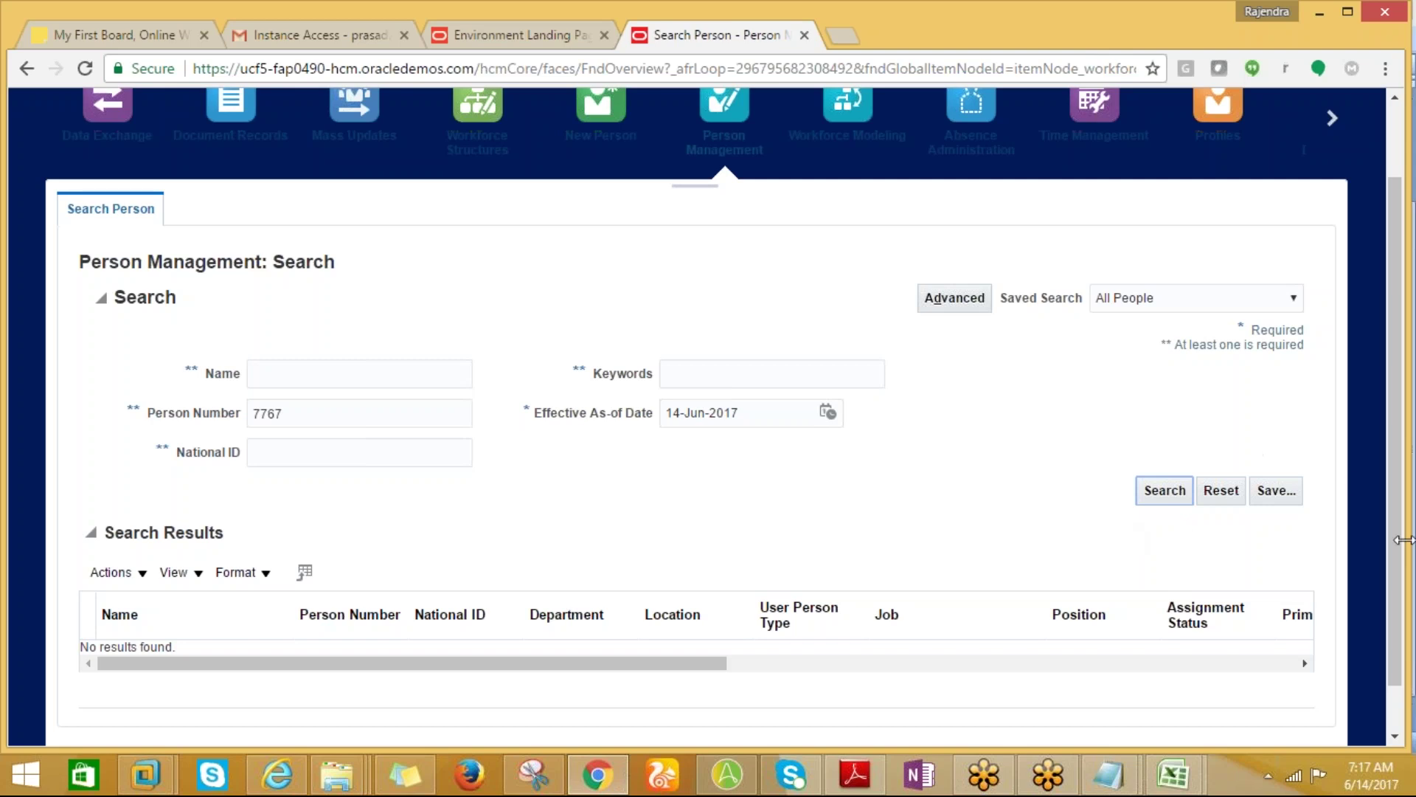
scroll(1401, 576, down, 1)
scroll(1406, 594, up, 2)
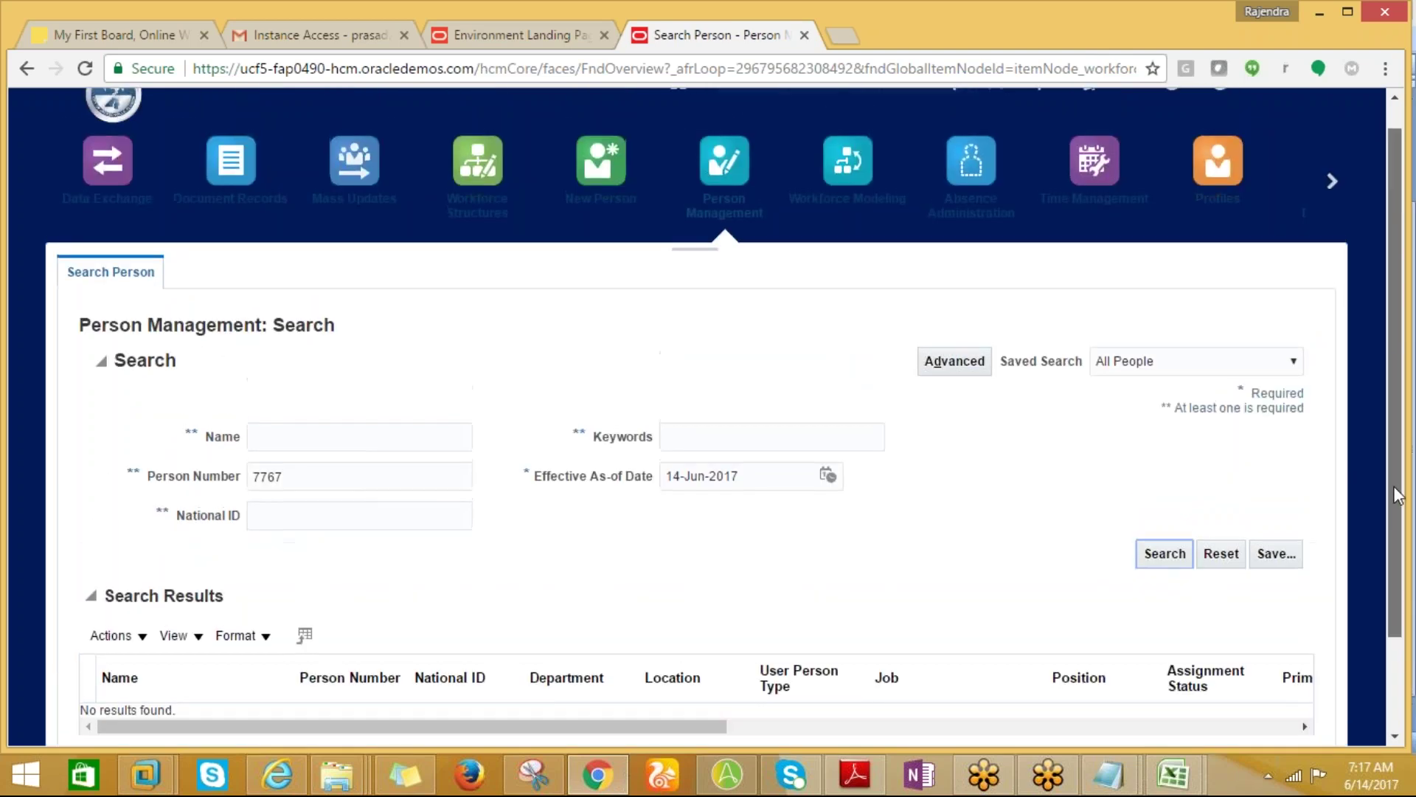
click(1164, 577)
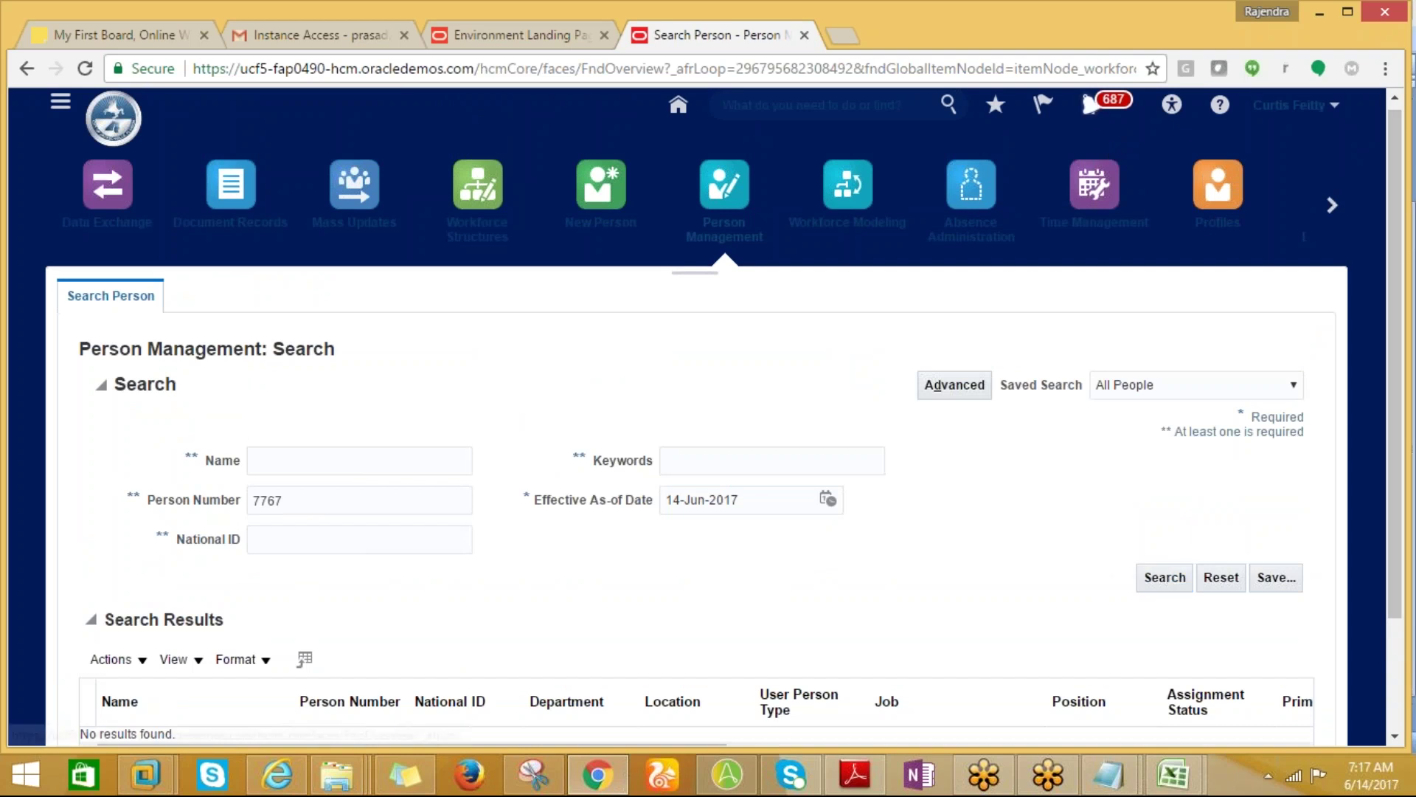
Check notifications again, then delete the person number from the search field.
click(1089, 104)
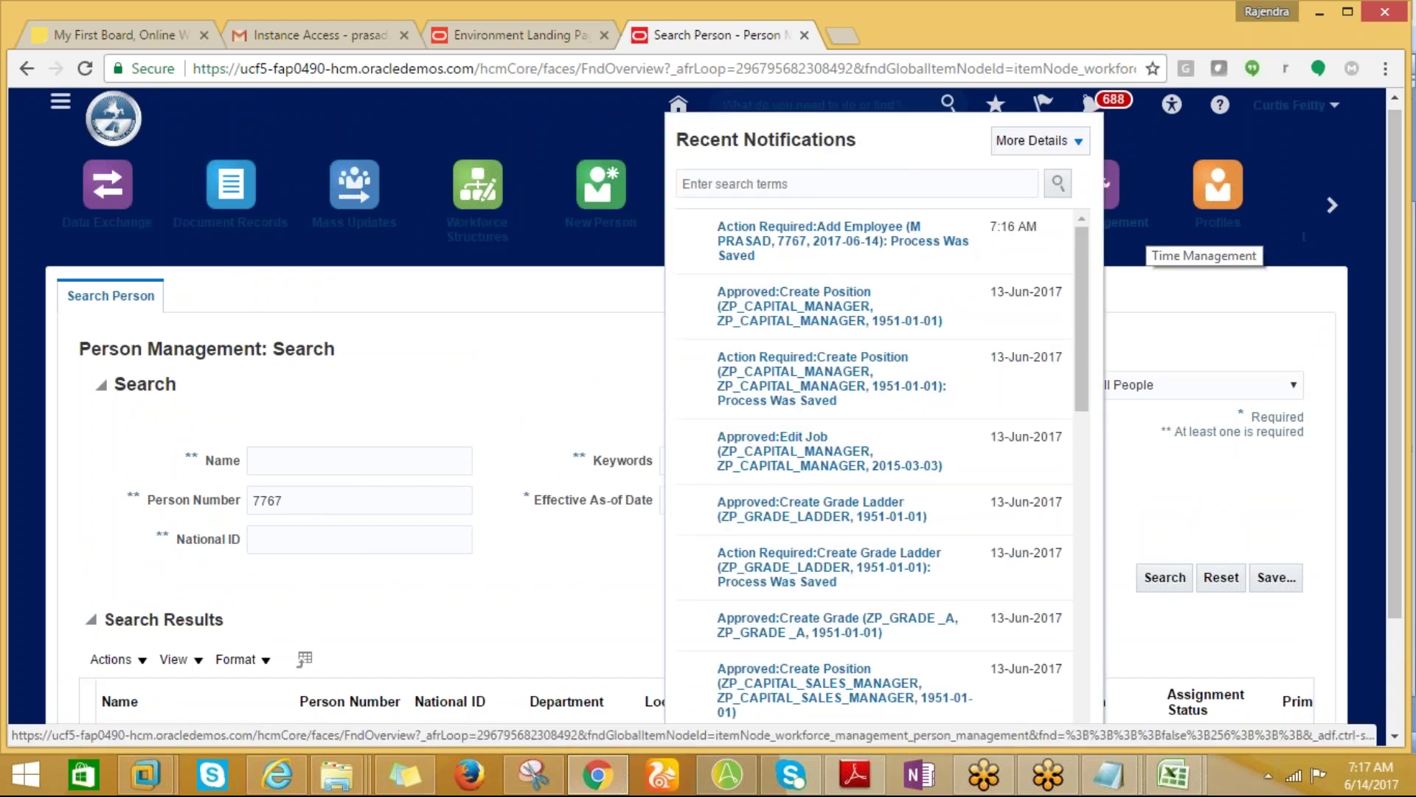
click(524, 330)
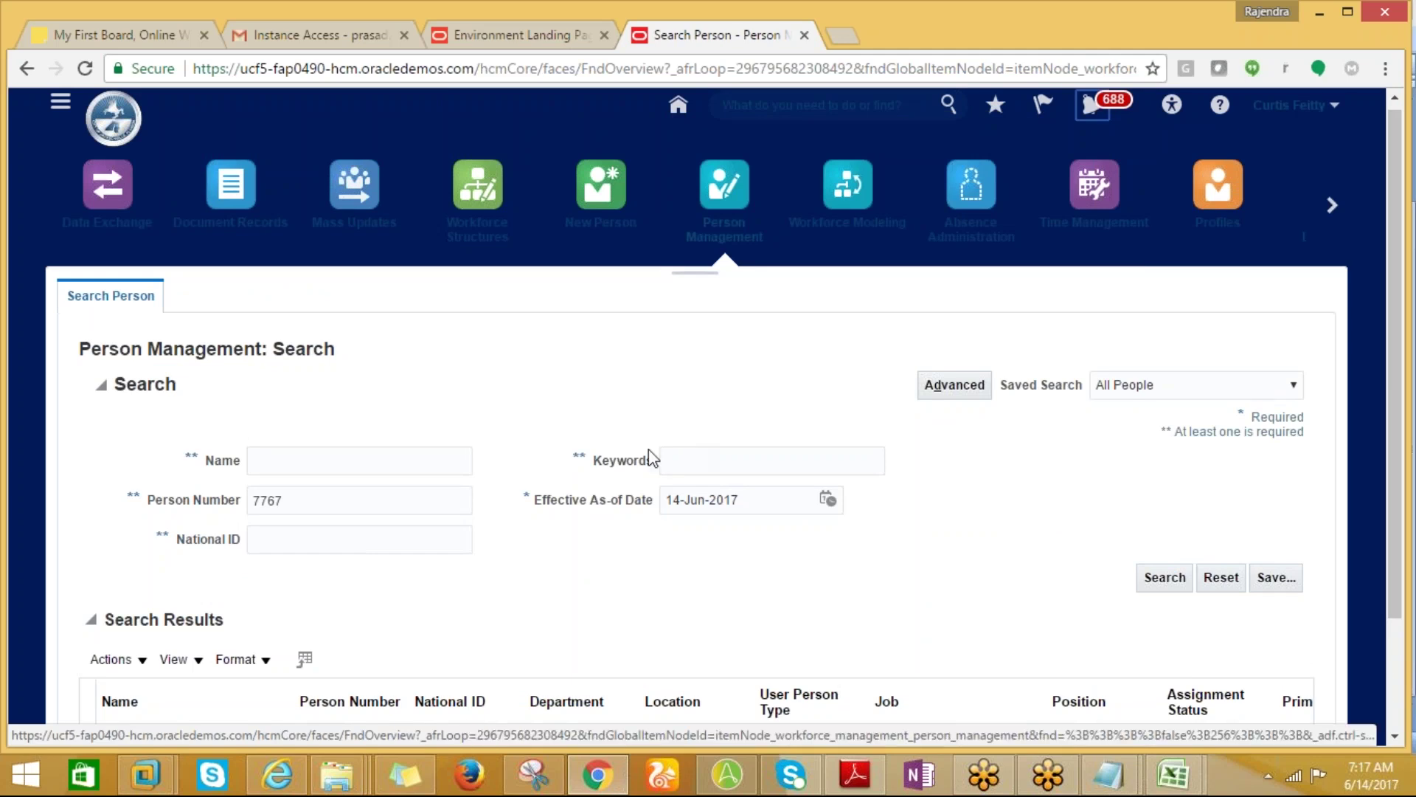
double_click(289, 503)
key(BackSpace)
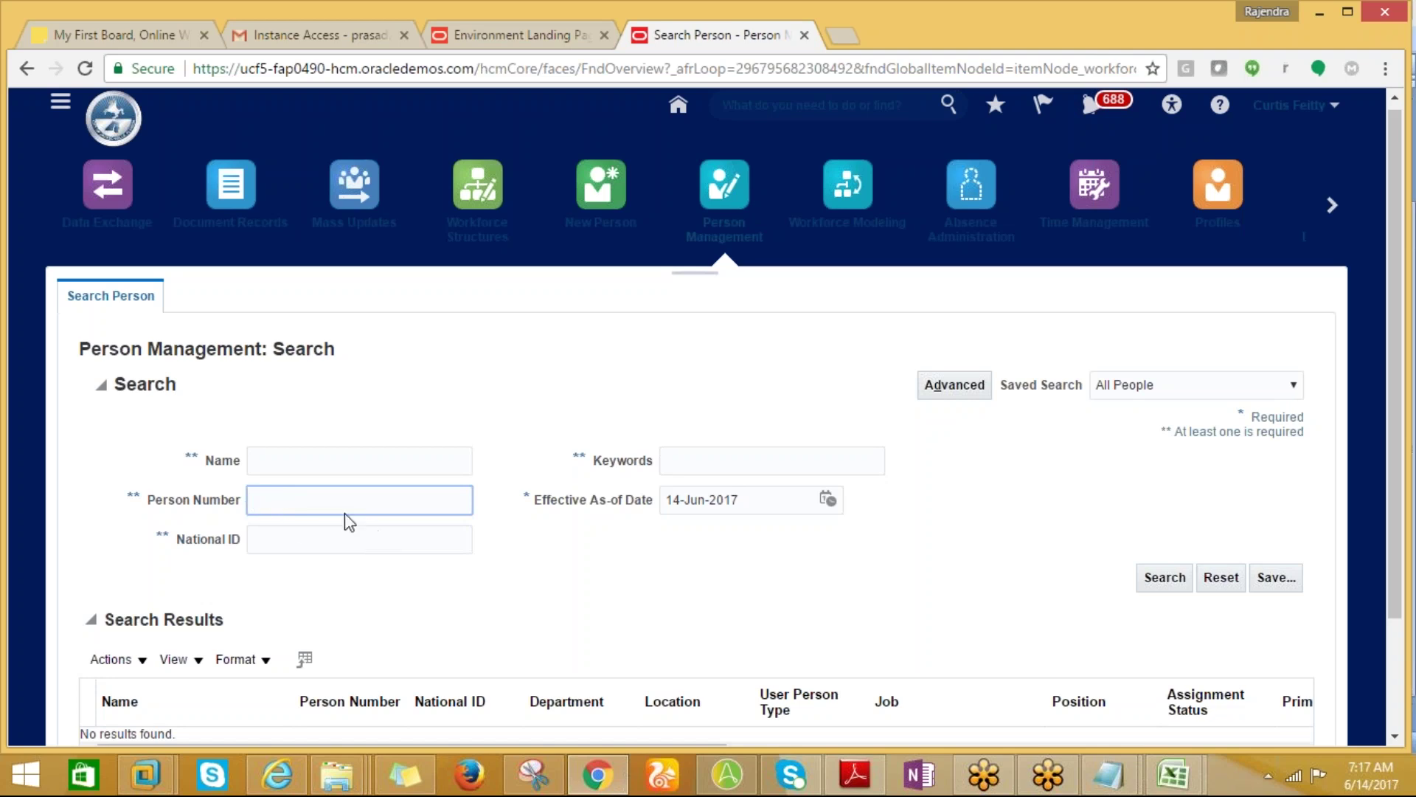
Search by name 'PRAS%', then add a leading % wildcard and dismiss the resulting error.
click(299, 467)
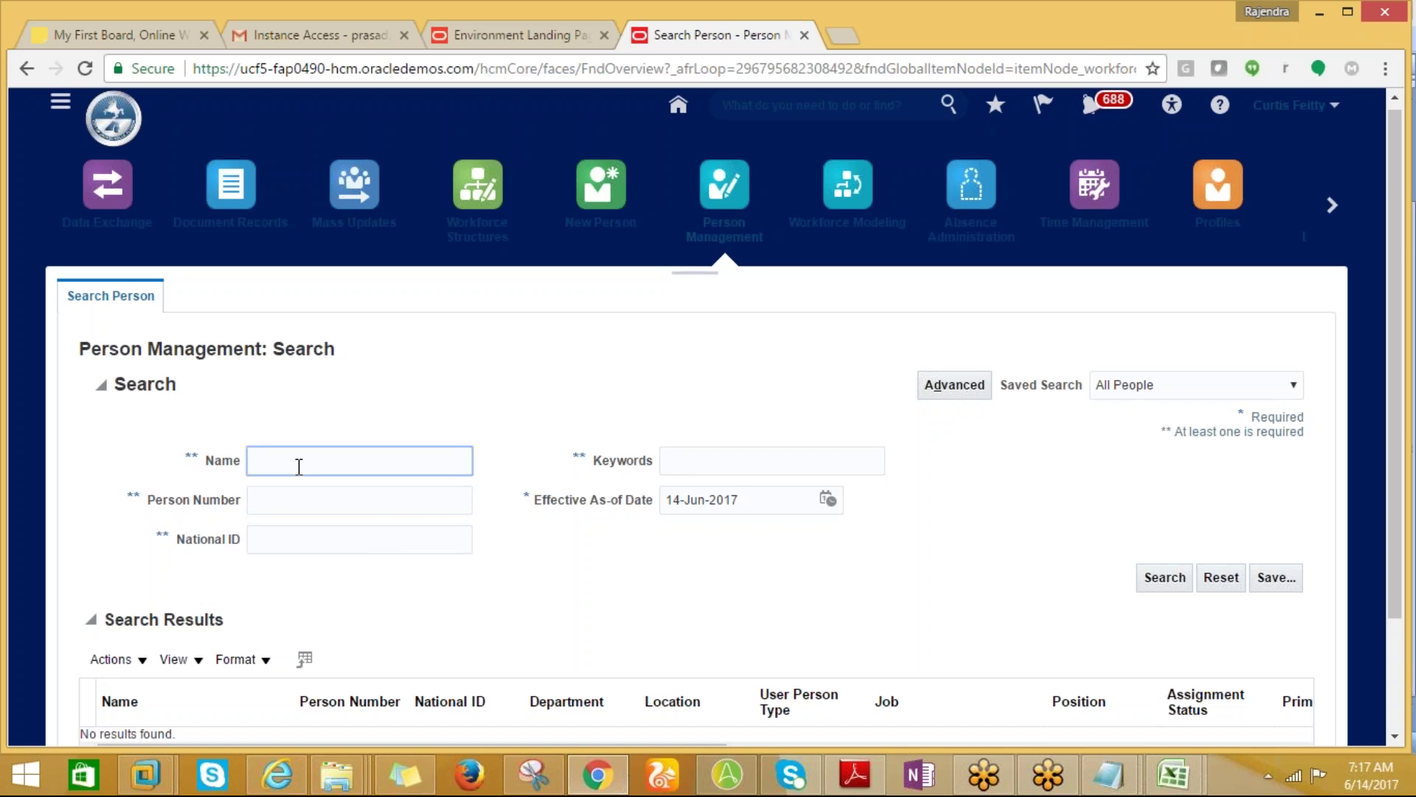
text(PRAS%)
click(1165, 577)
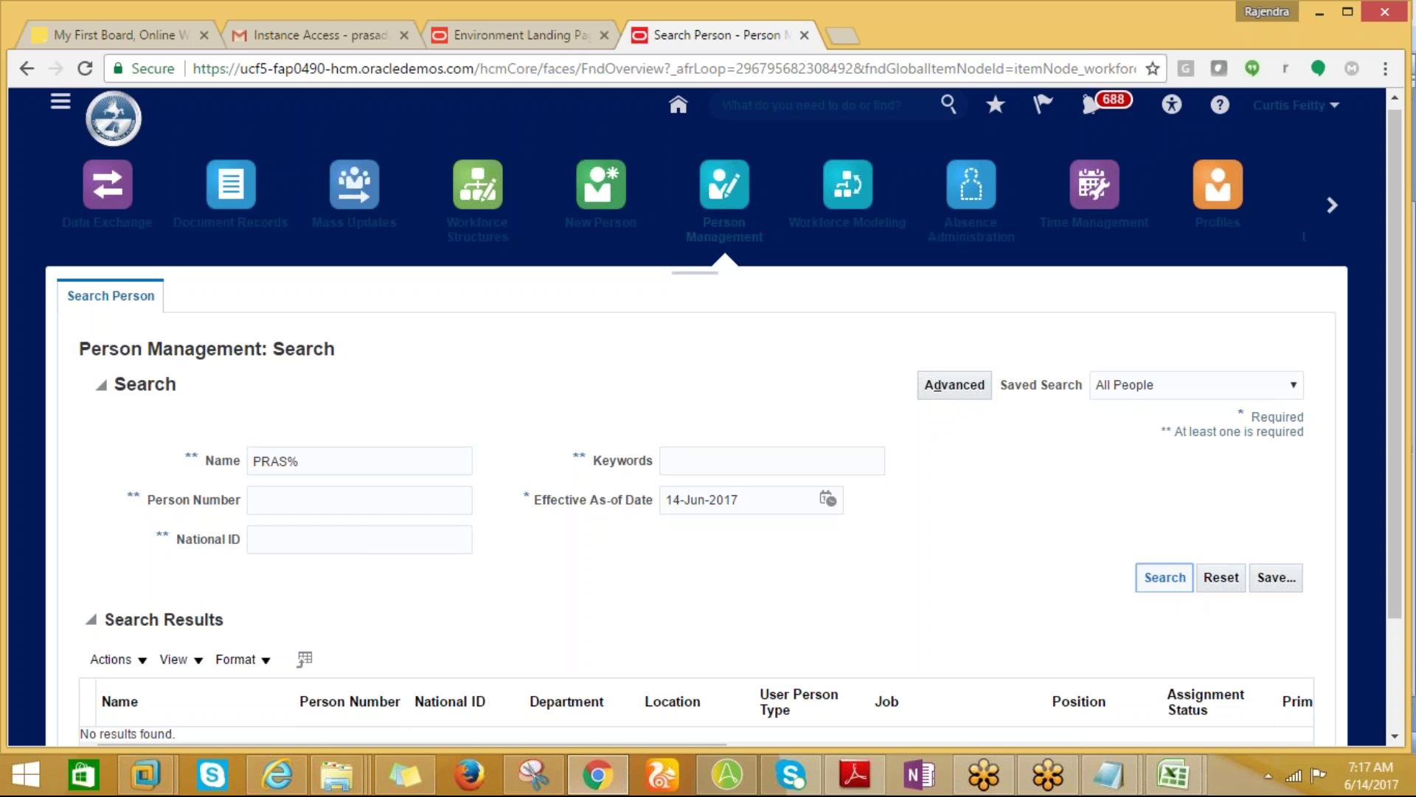
click(256, 461)
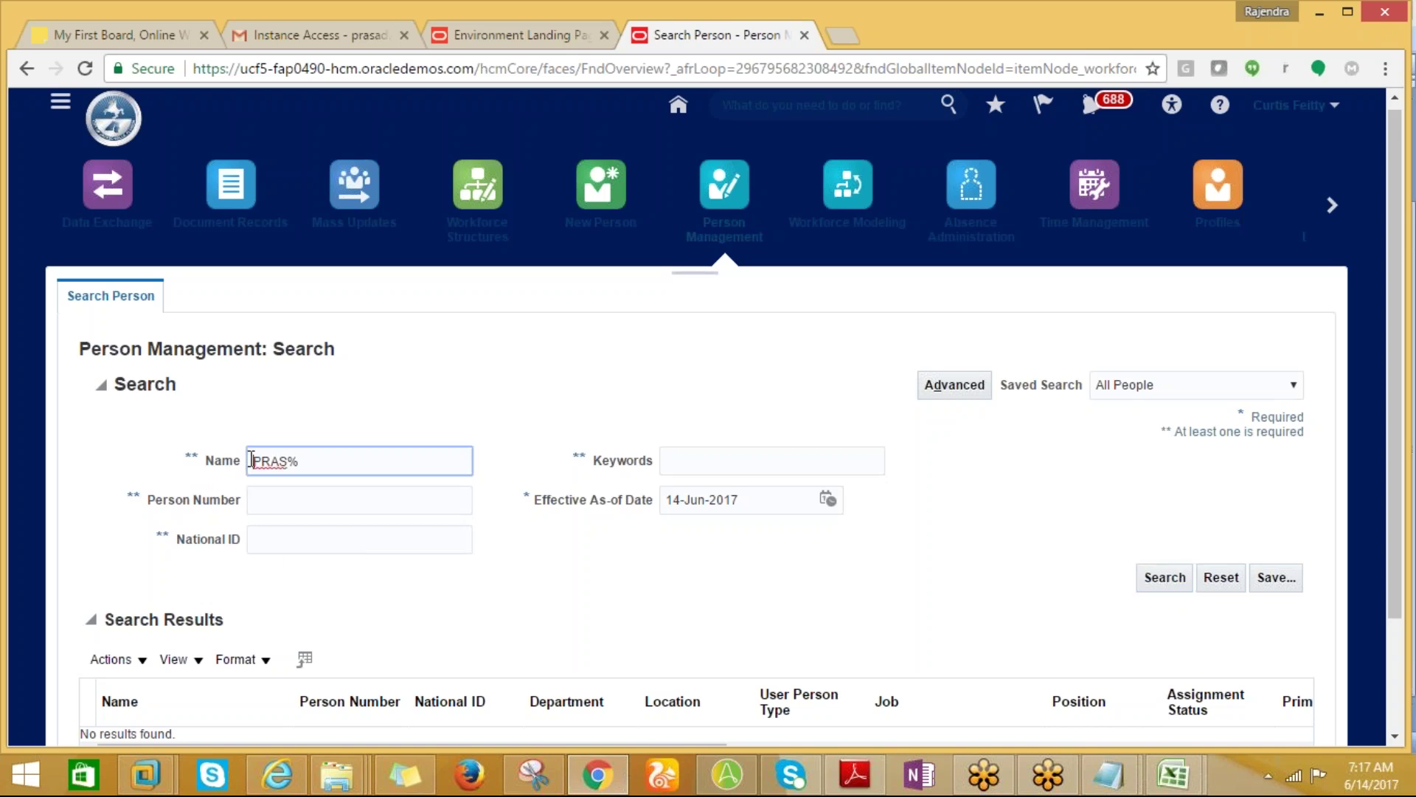
text(*)
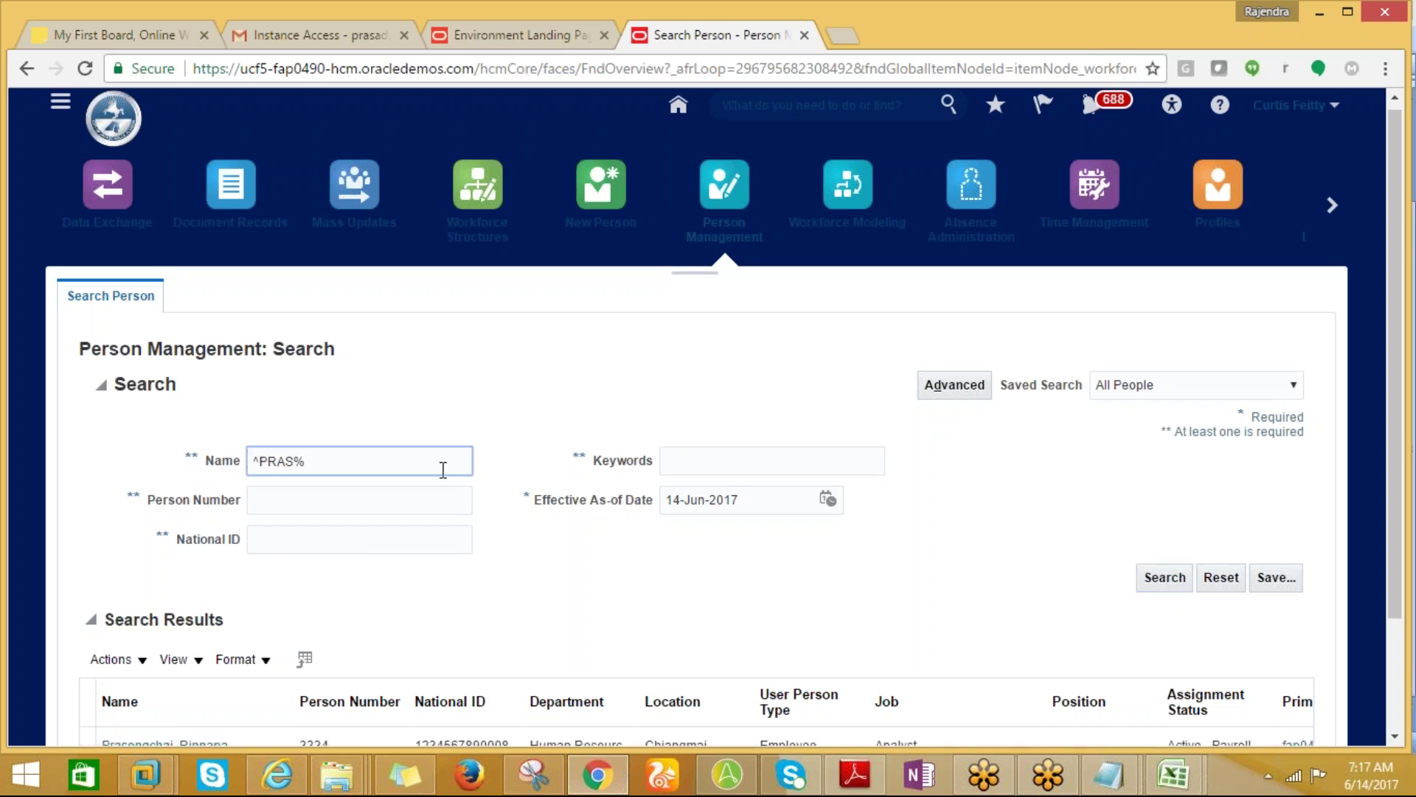
key(BackSpace)
text(%)
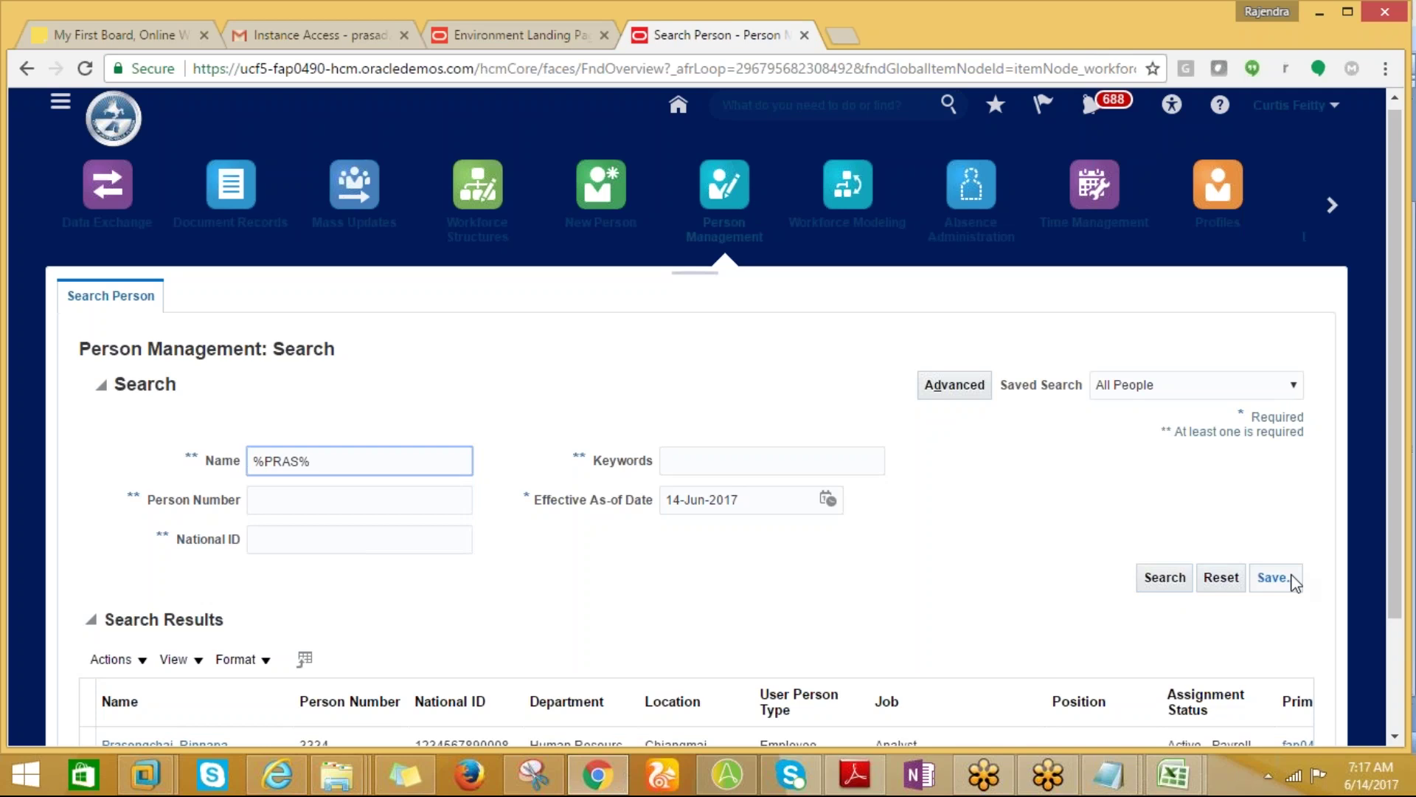
click(1183, 588)
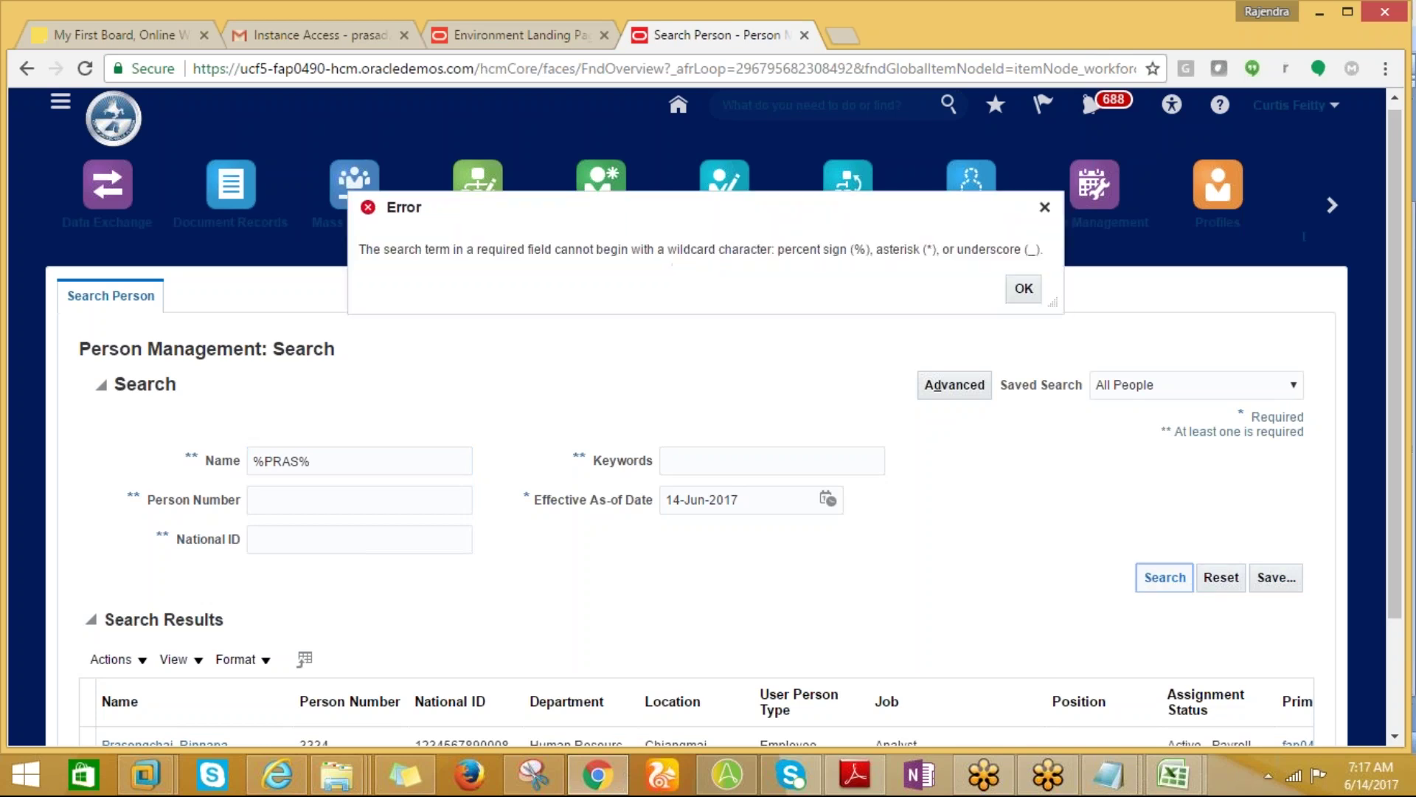
click(1024, 291)
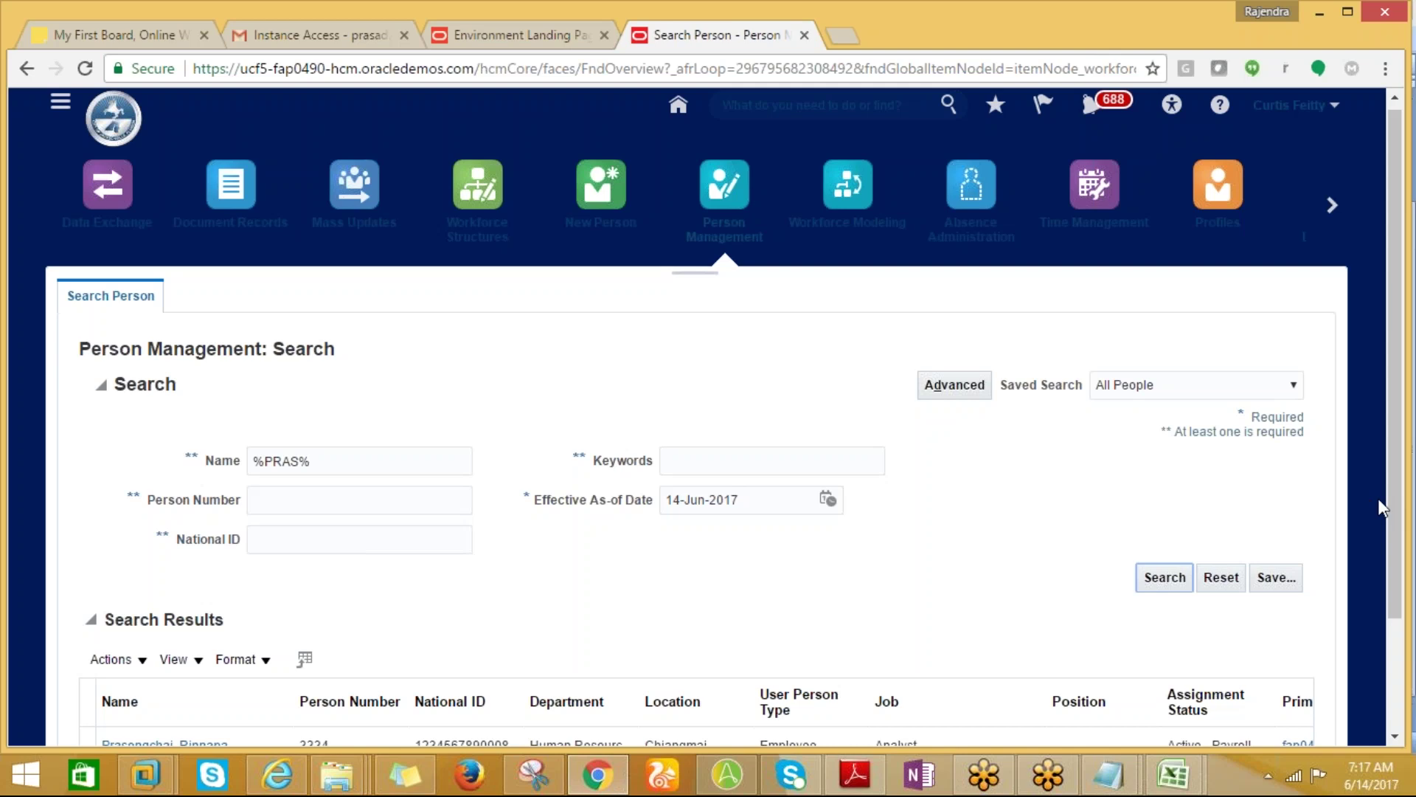
Extend the name term with 'AD', remove the leading wildcard, and search again.
scroll(1404, 554, down, 1)
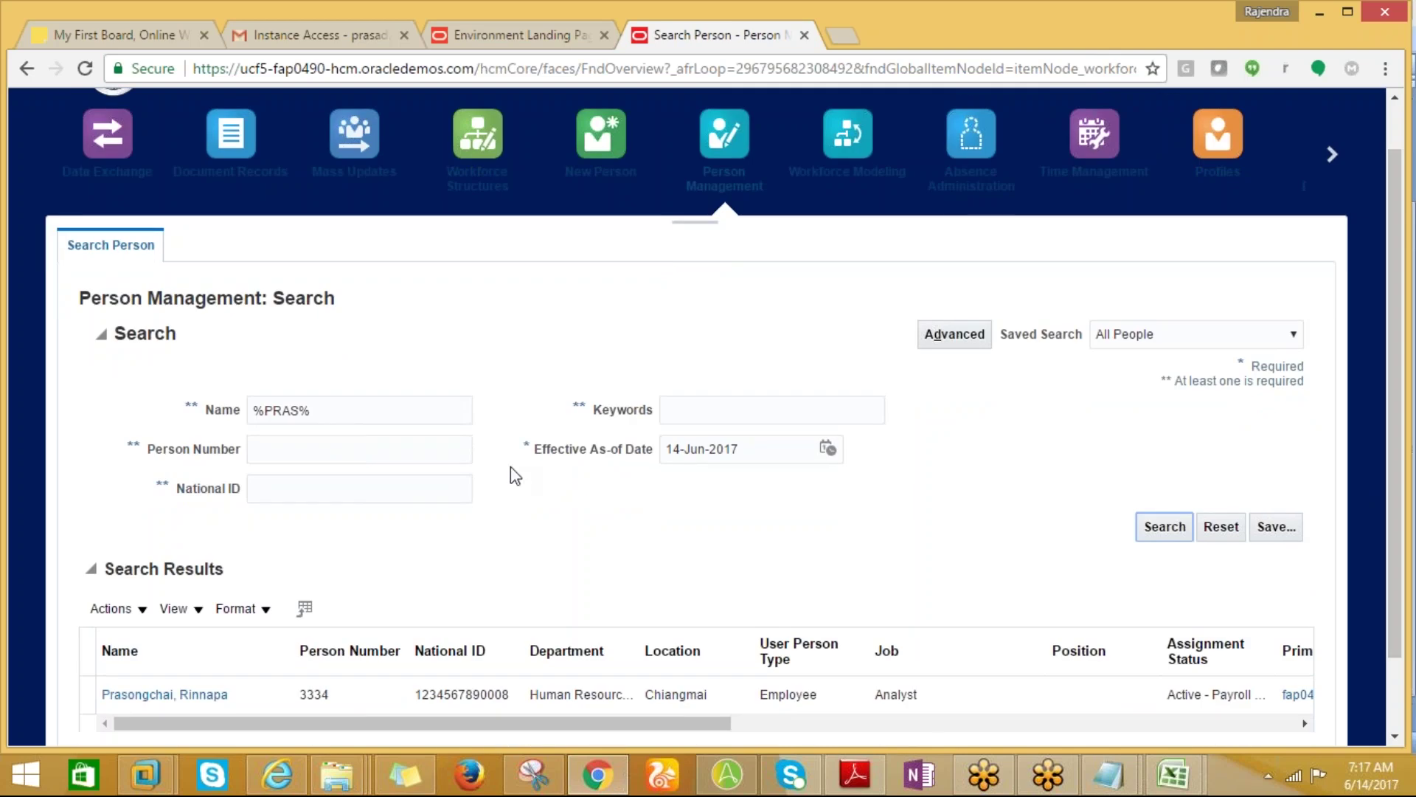
click(300, 410)
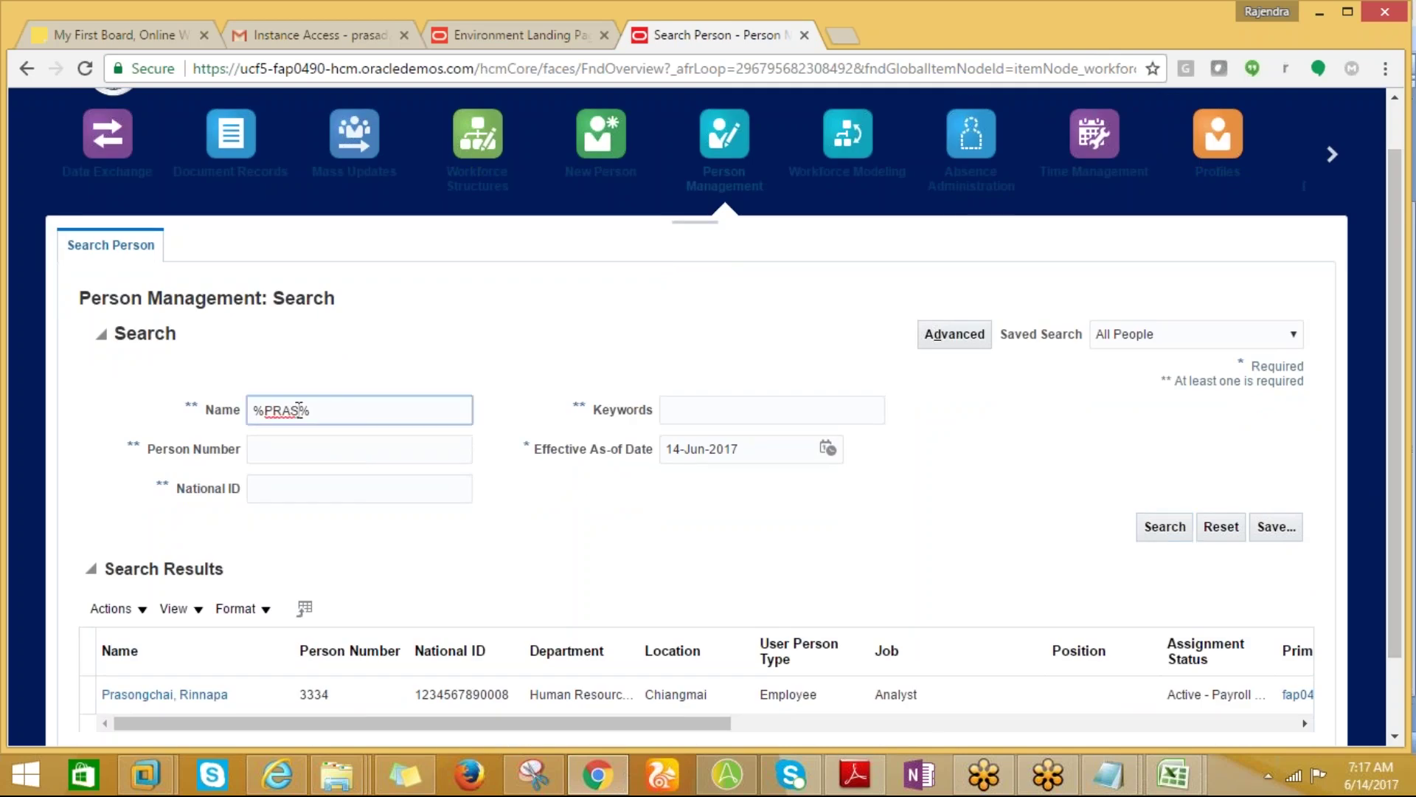
text(AD)
click(1144, 534)
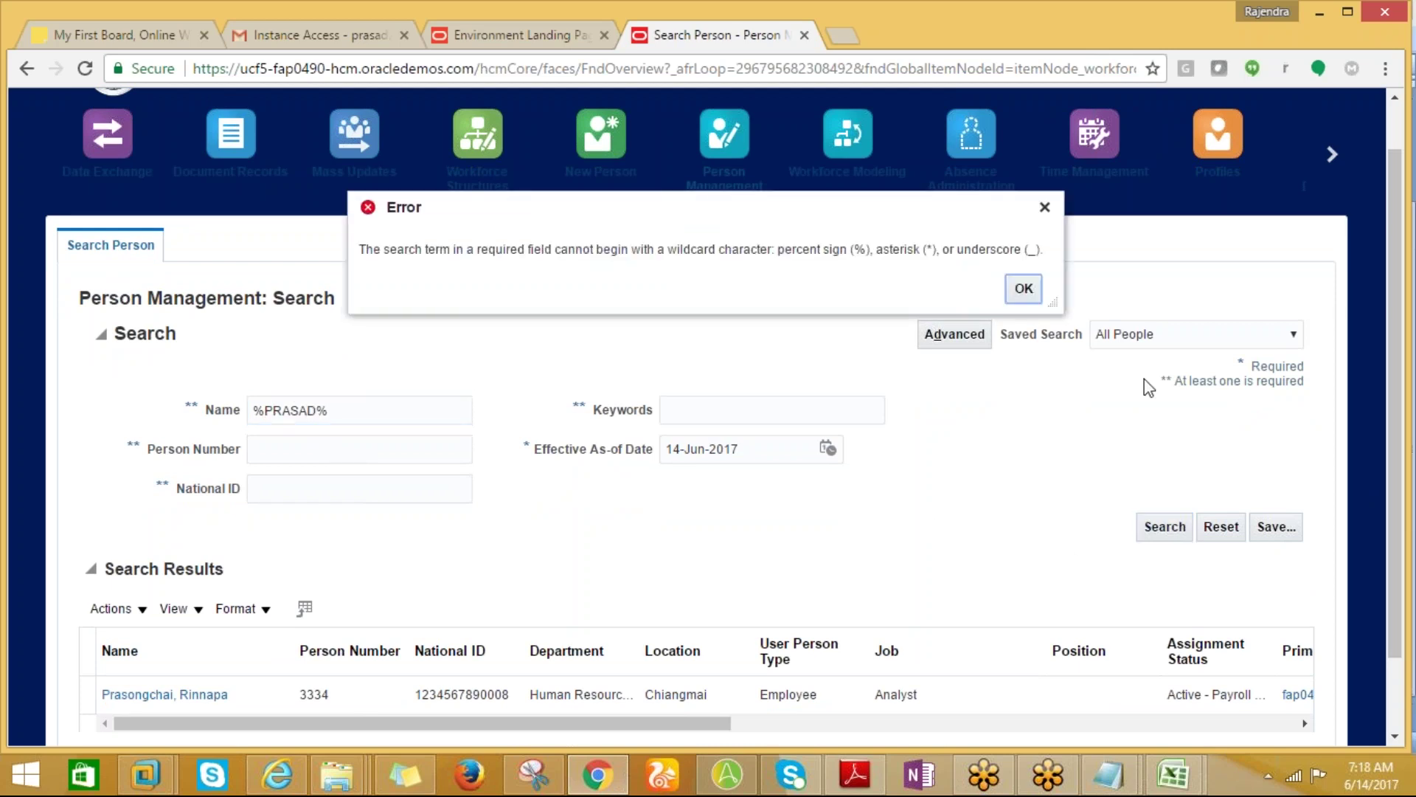
click(1024, 290)
click(279, 413)
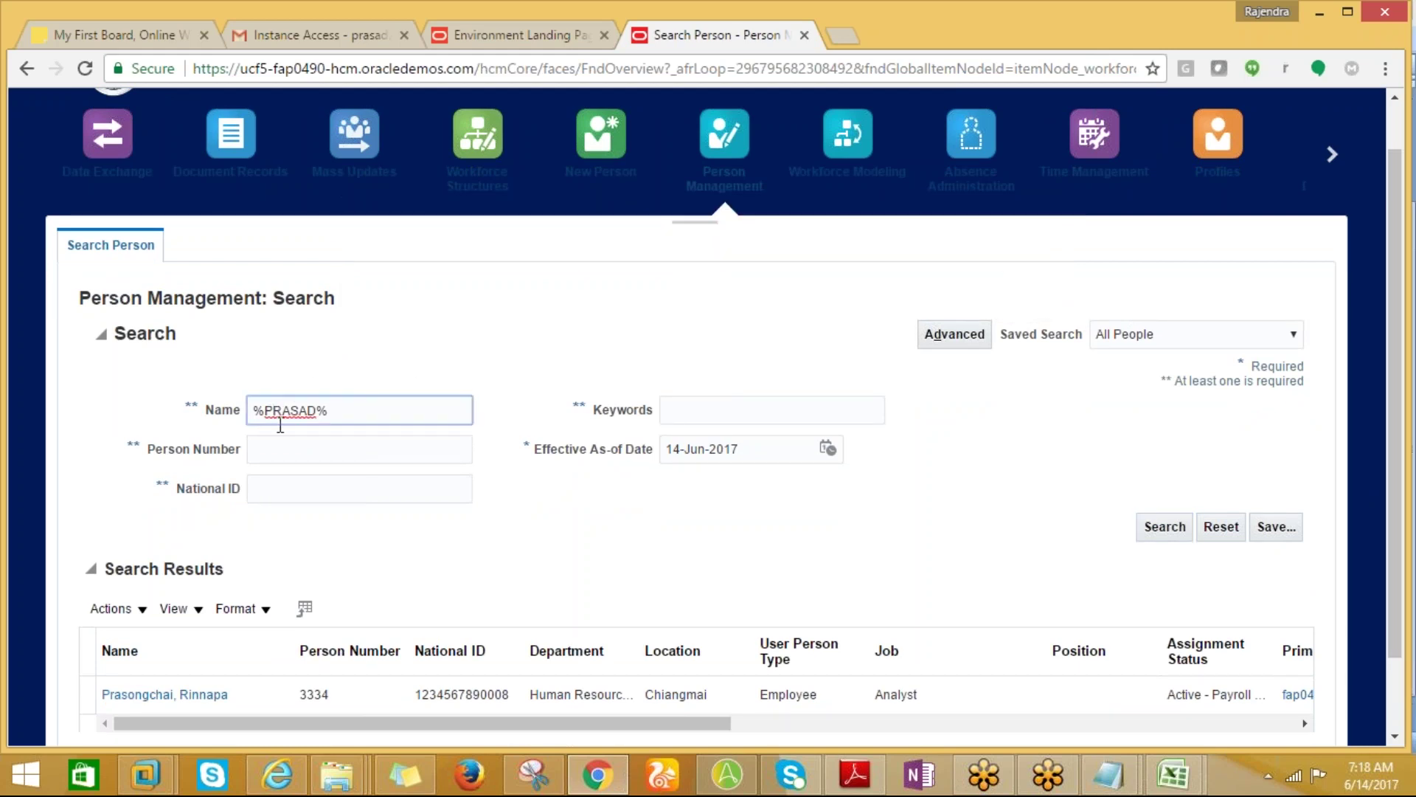
key(BackSpace)
key(BackSpace)
text(P)
click(1164, 527)
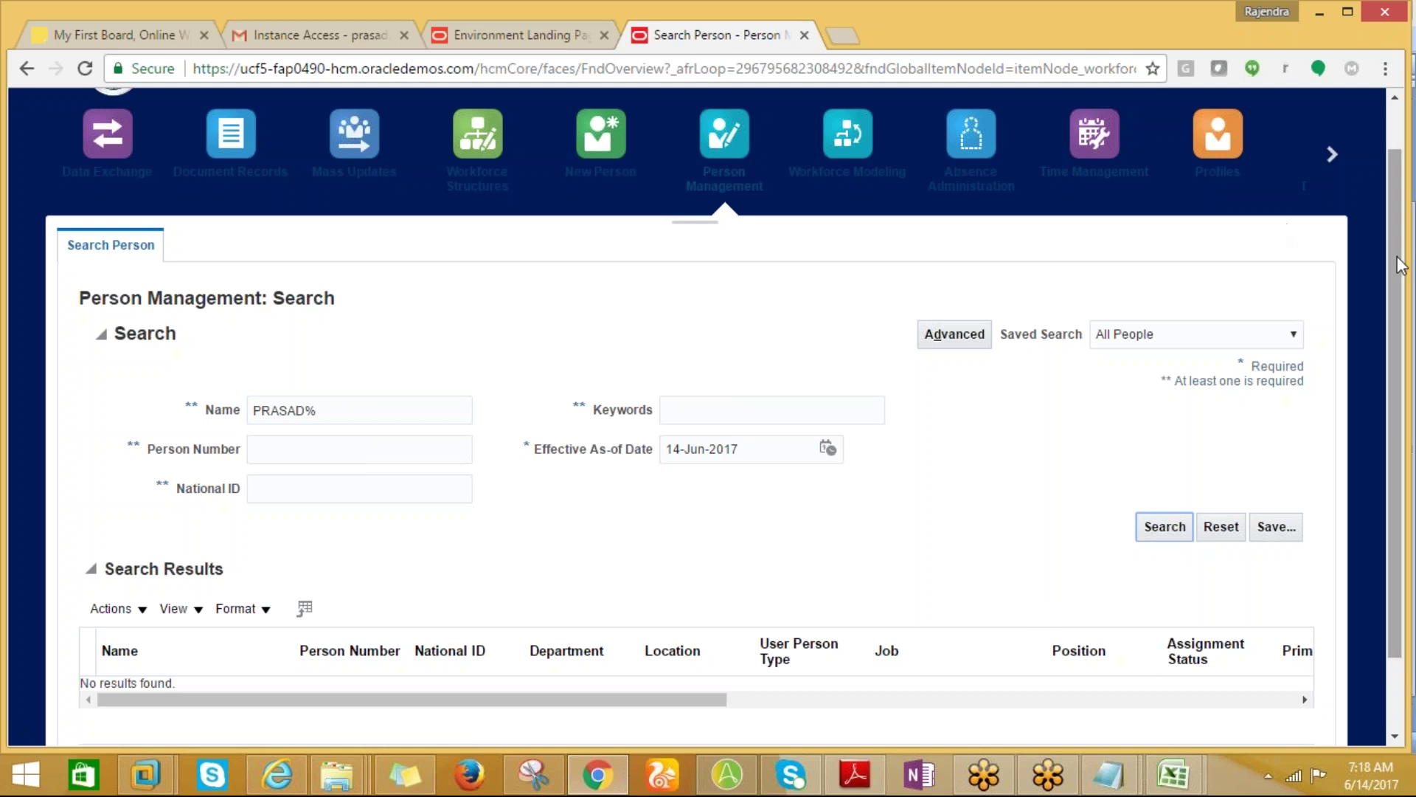
scroll(1392, 295, up, 1)
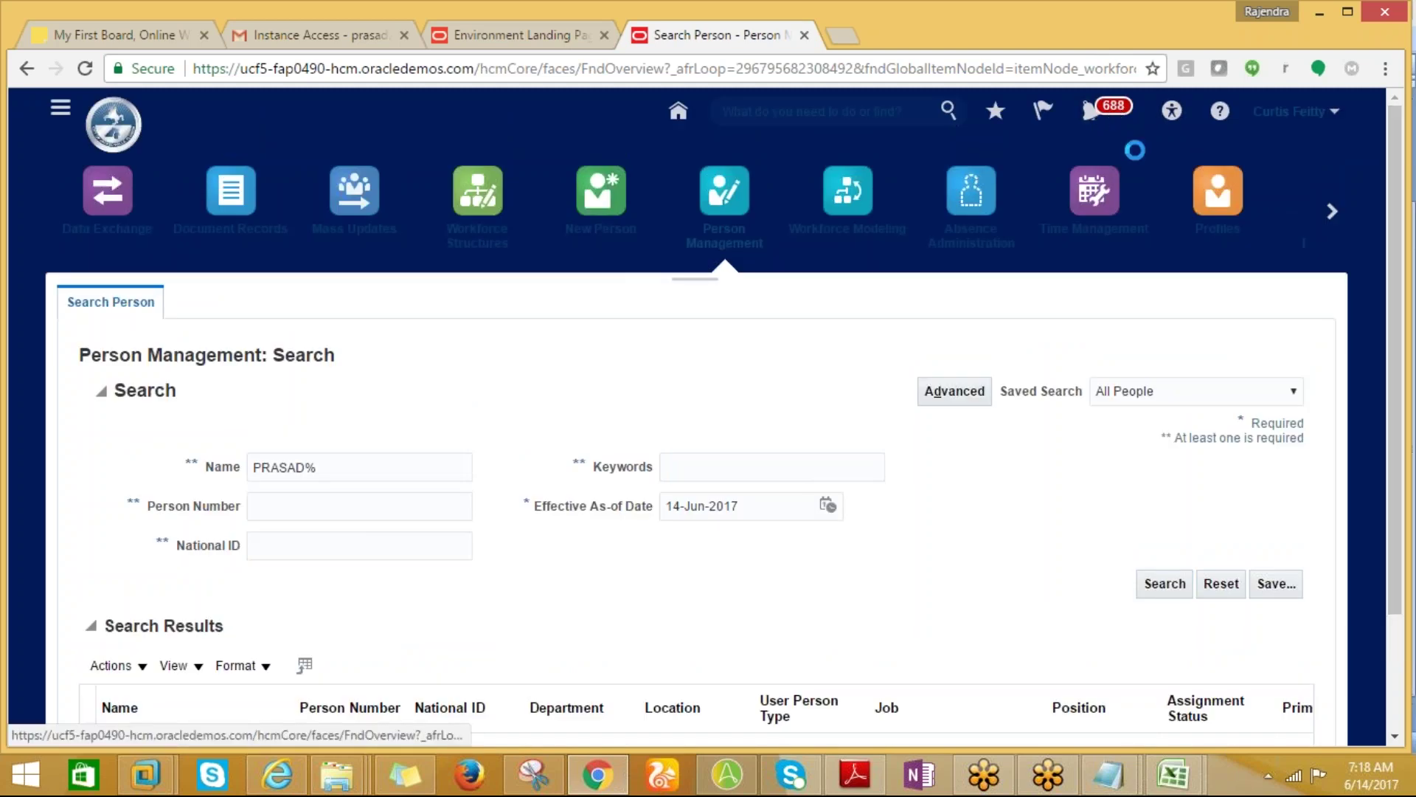
click(1092, 110)
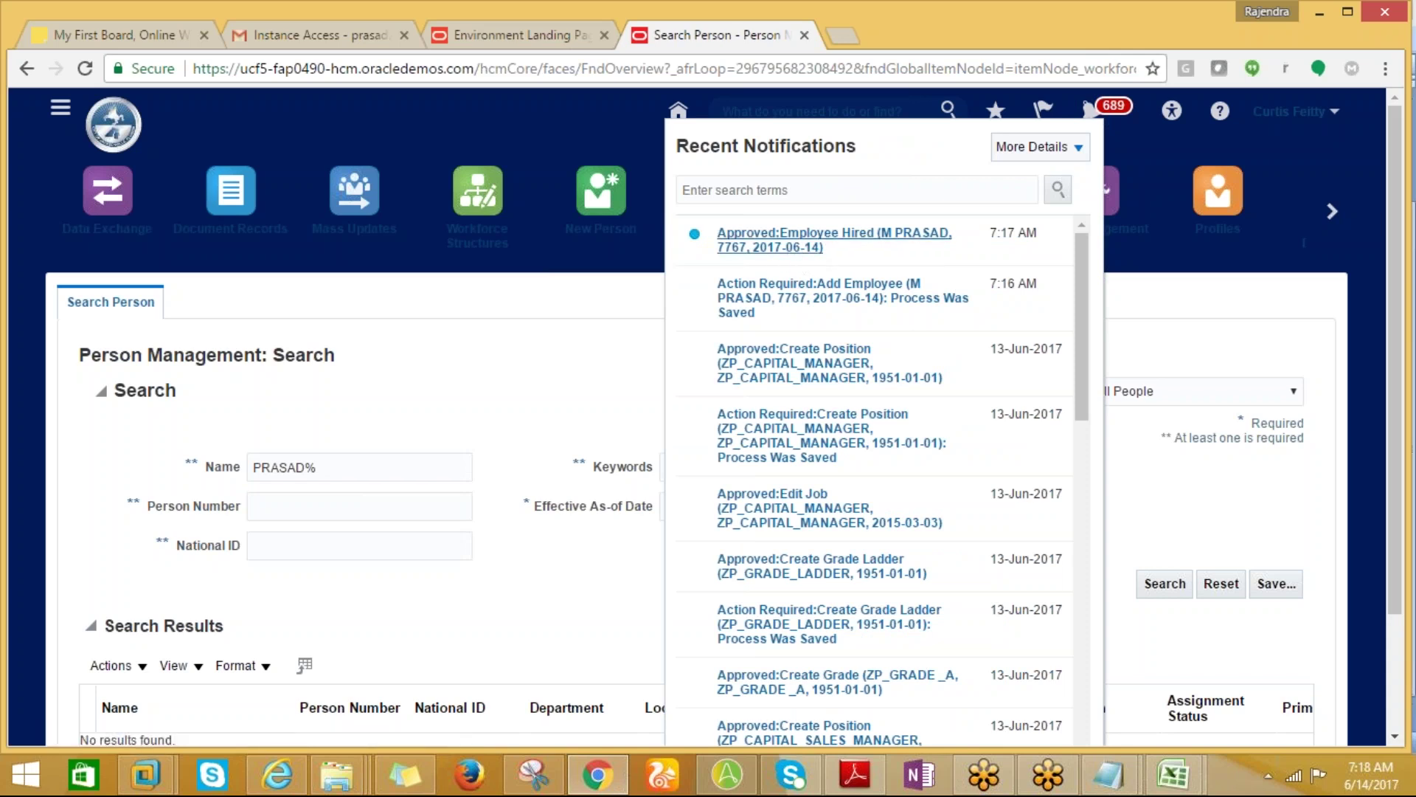
click(804, 255)
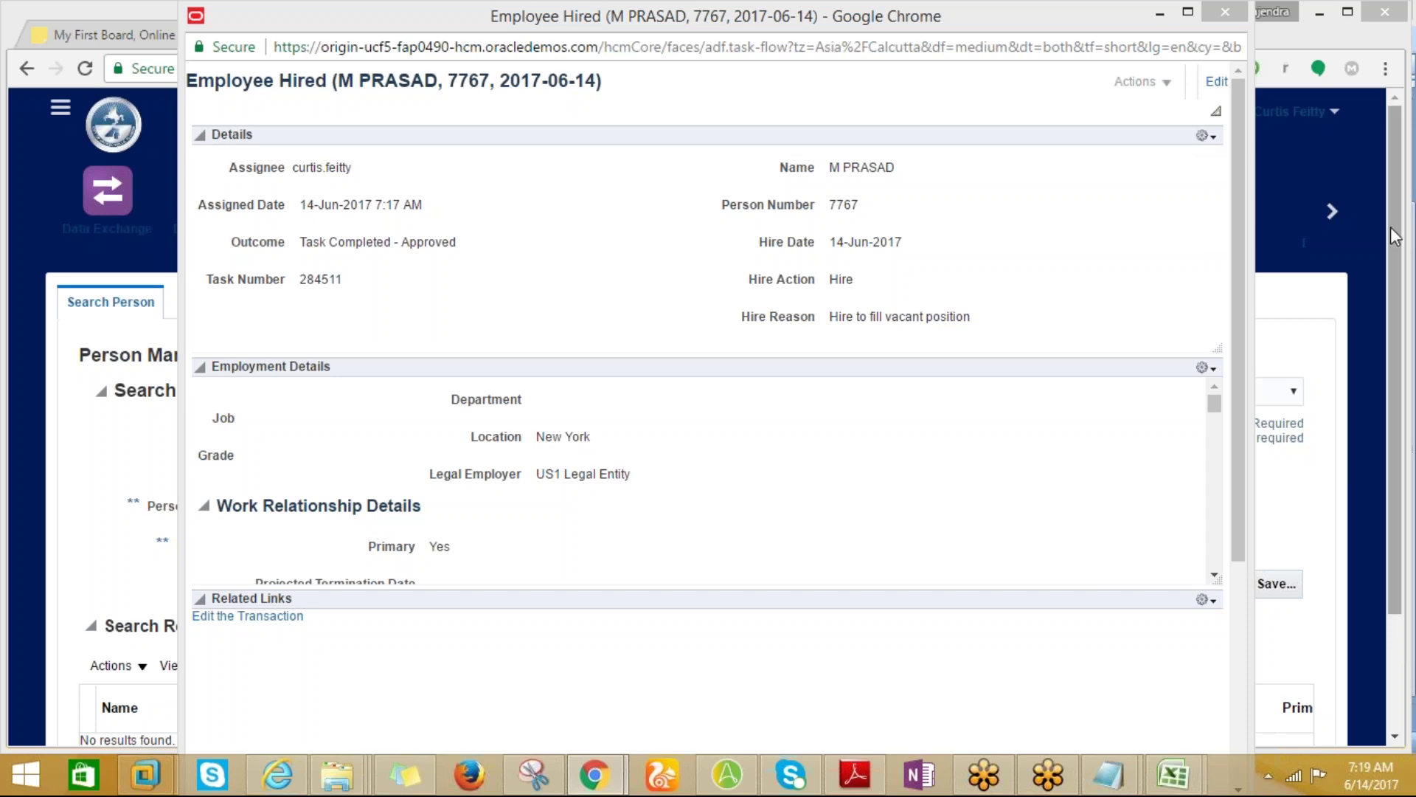
drag(1236, 289, 1246, 246)
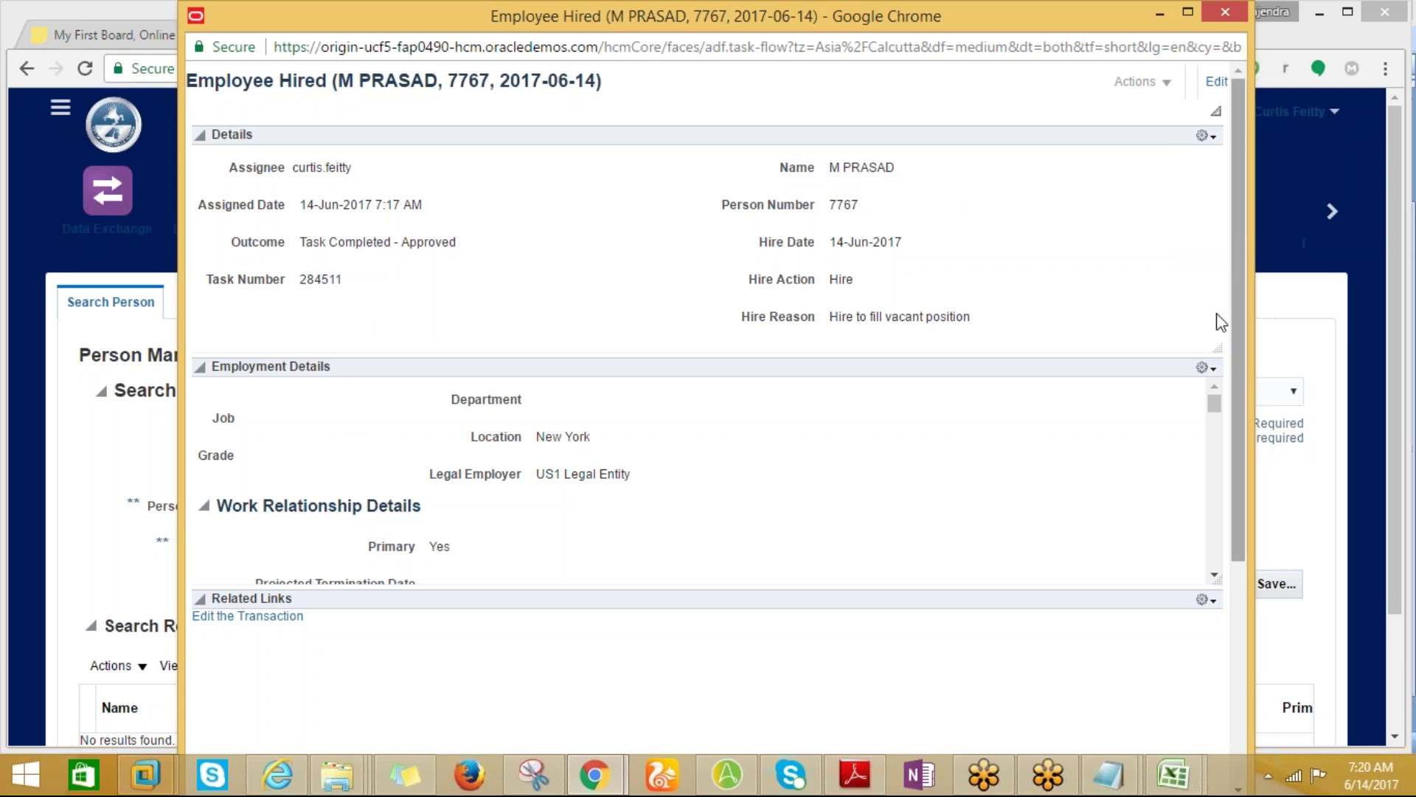
click(42, 342)
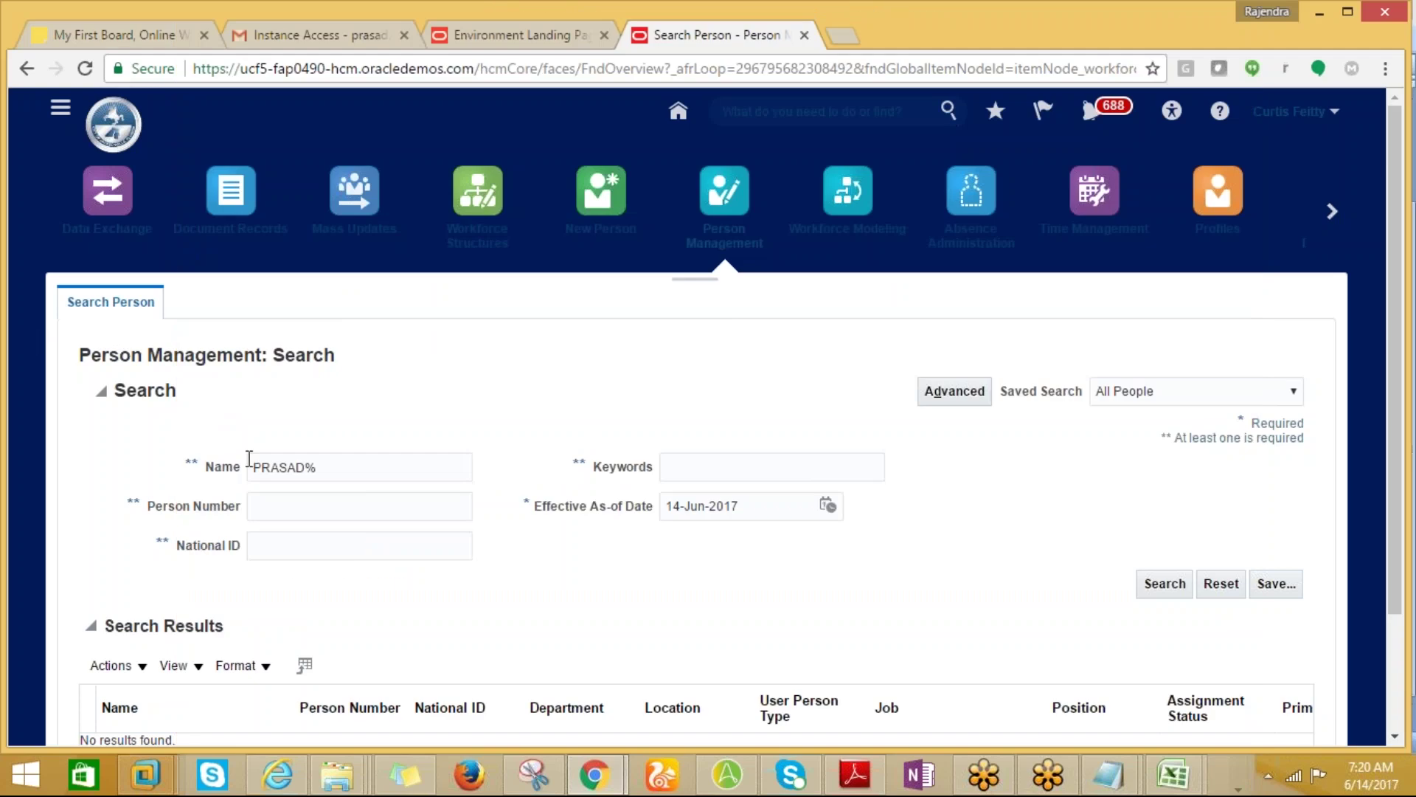
Rerun the name search, scroll to the results, and delete the surname from the Name term.
click(1147, 590)
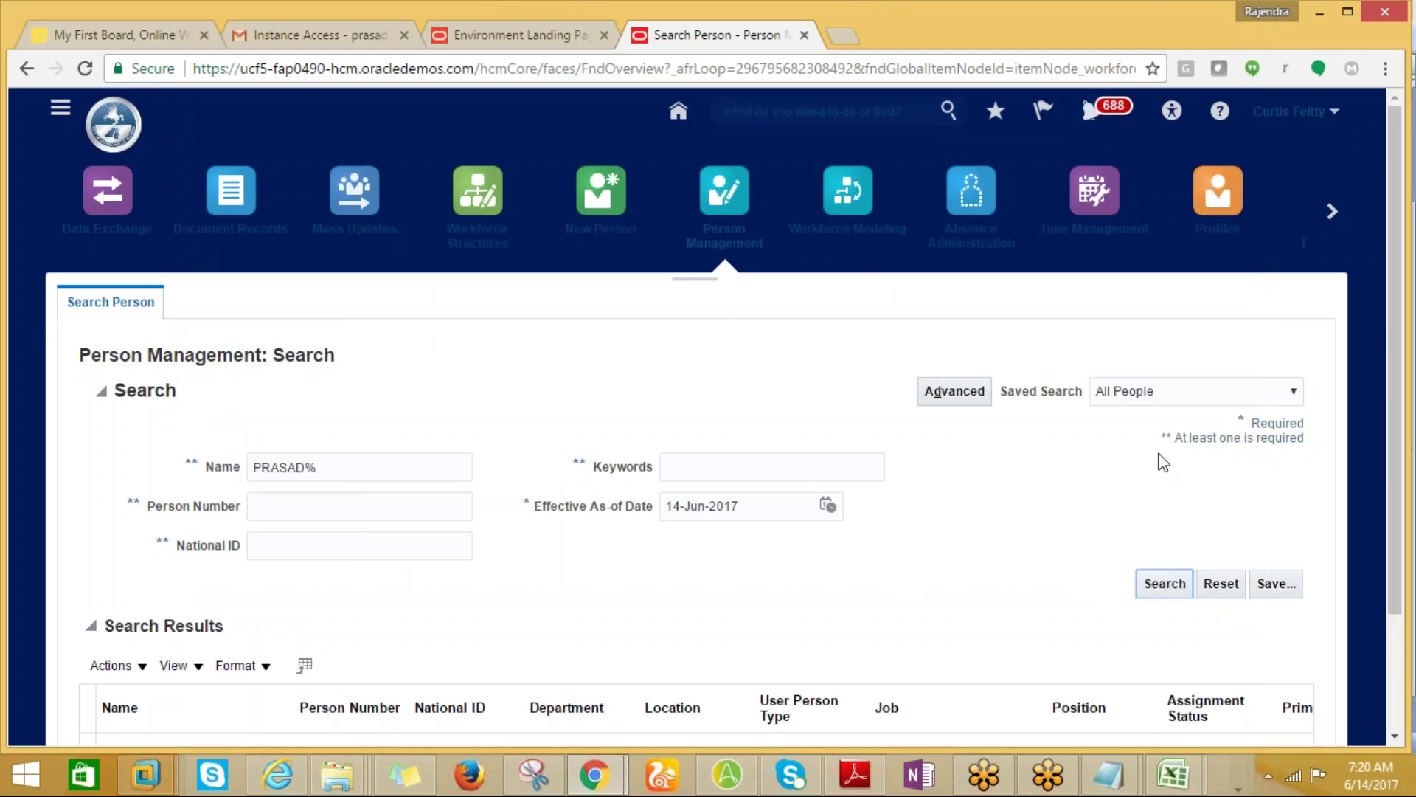
drag(1389, 463, 1391, 571)
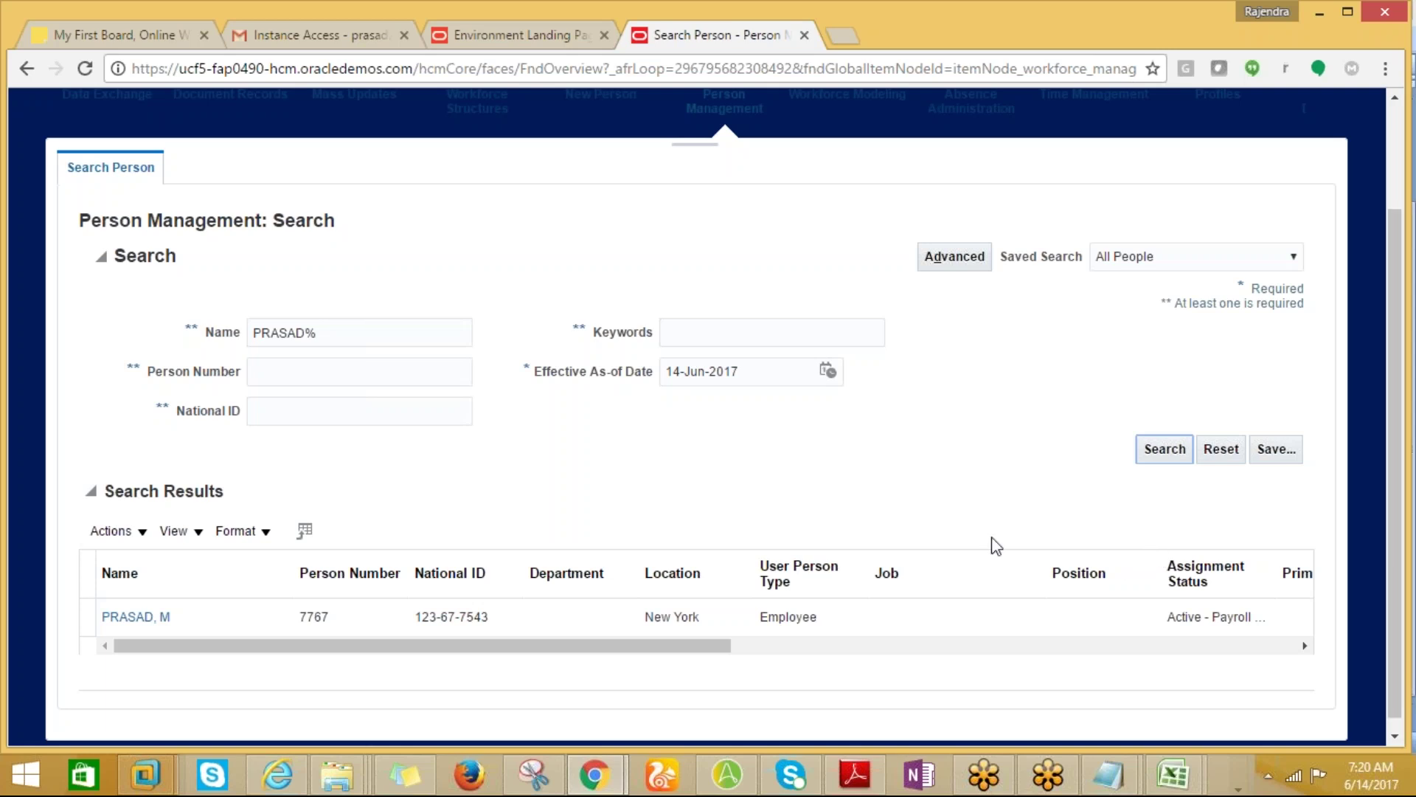
drag(671, 451, 254, 331)
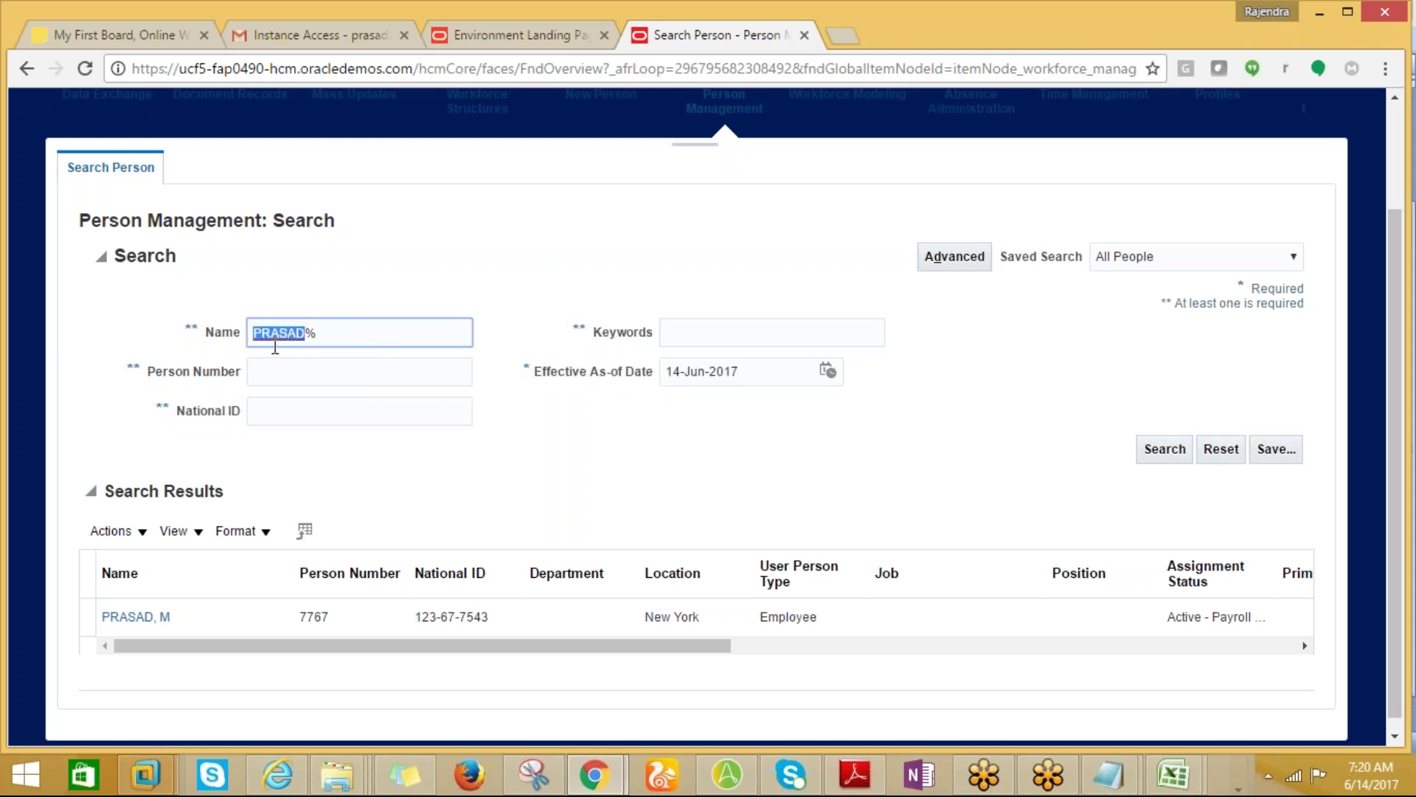
key(BackSpace)
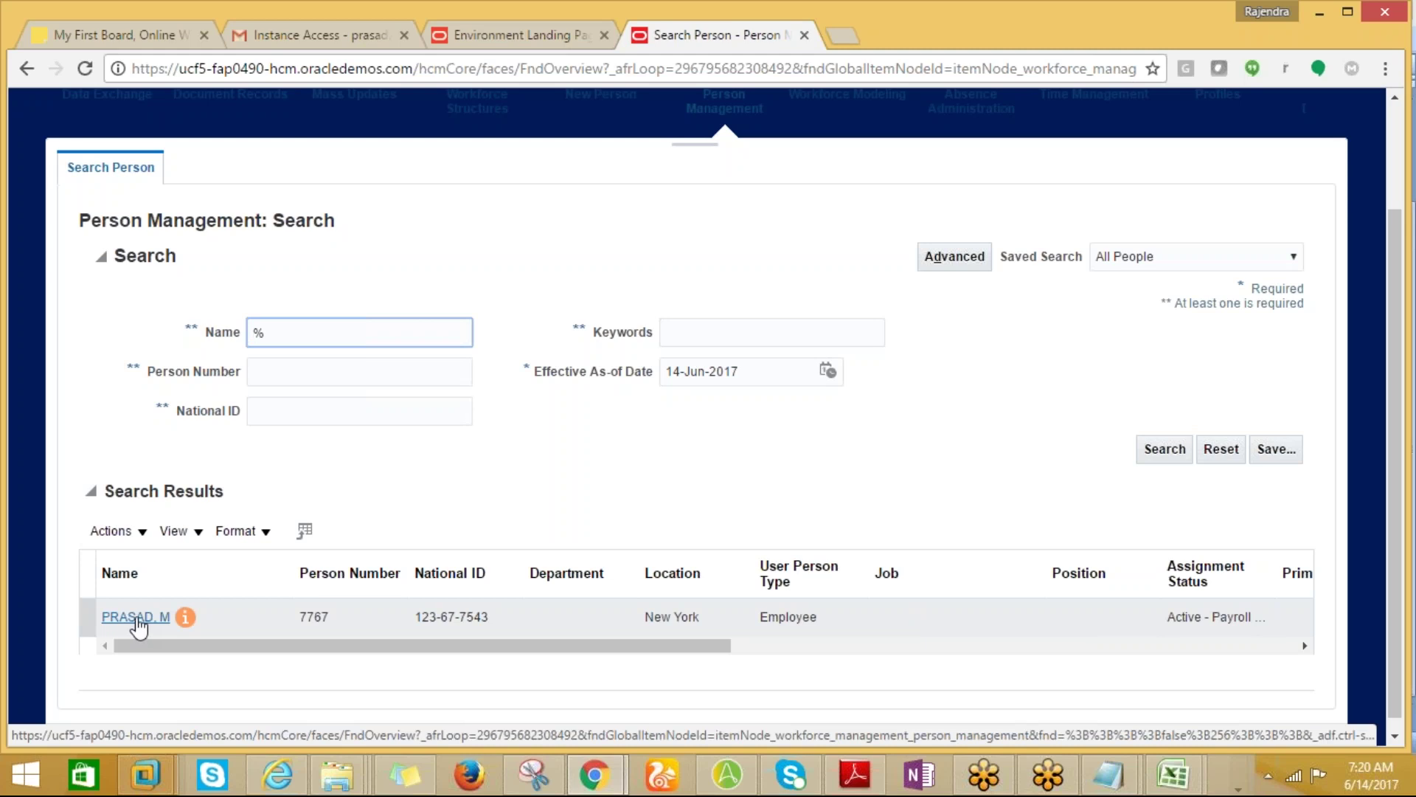
Open the new hire's record and scroll the Tasks panel to the Personal and Employment tasks.
click(137, 620)
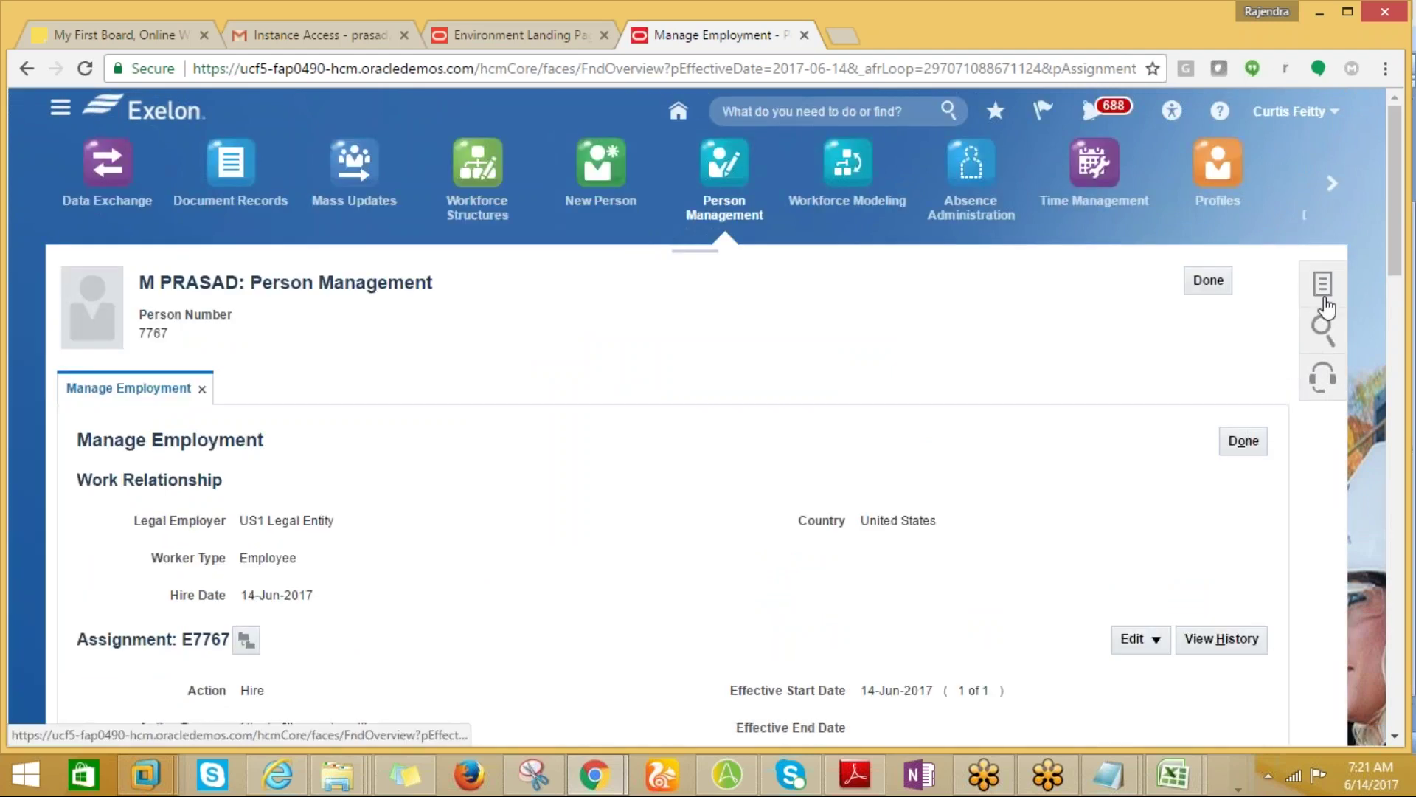
click(1325, 301)
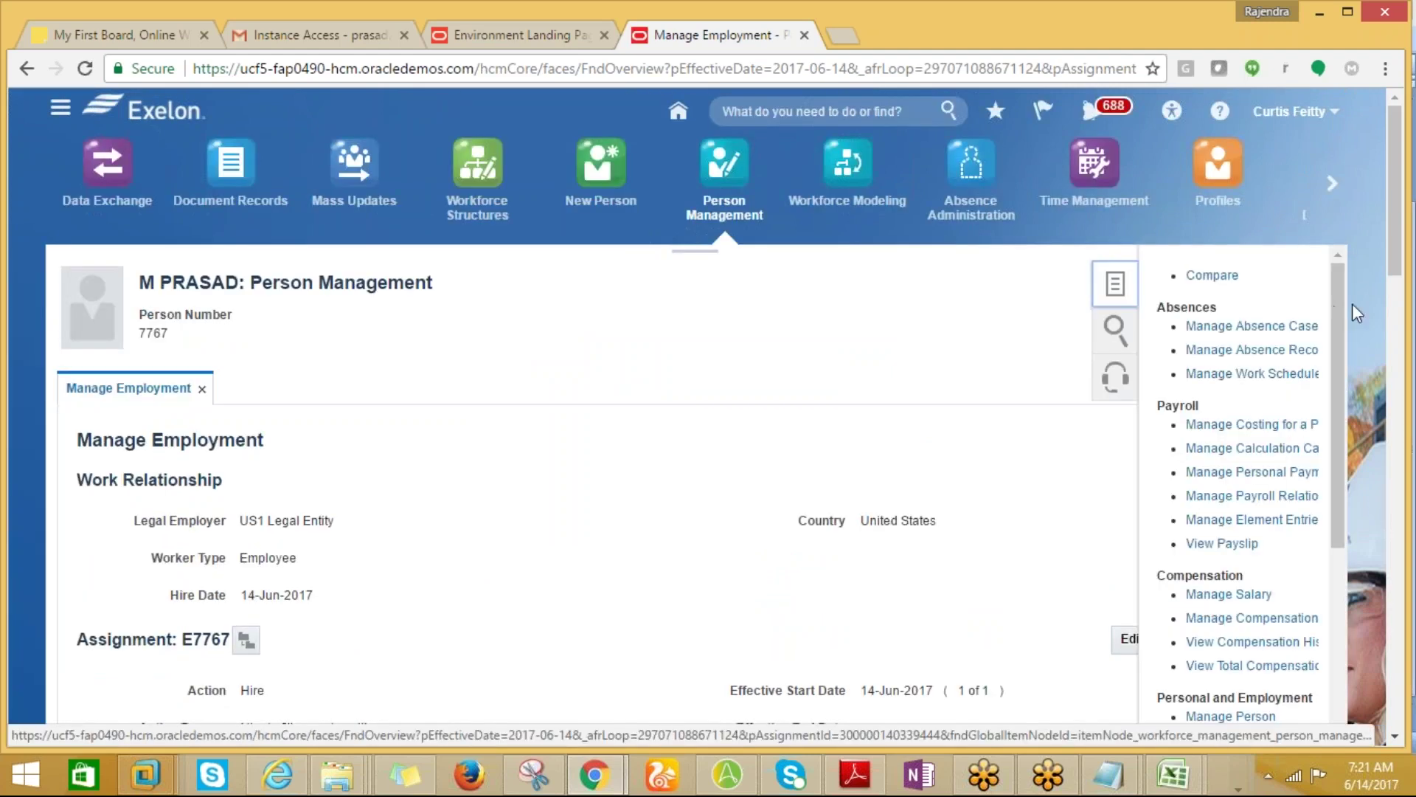
drag(1334, 316, 1330, 329)
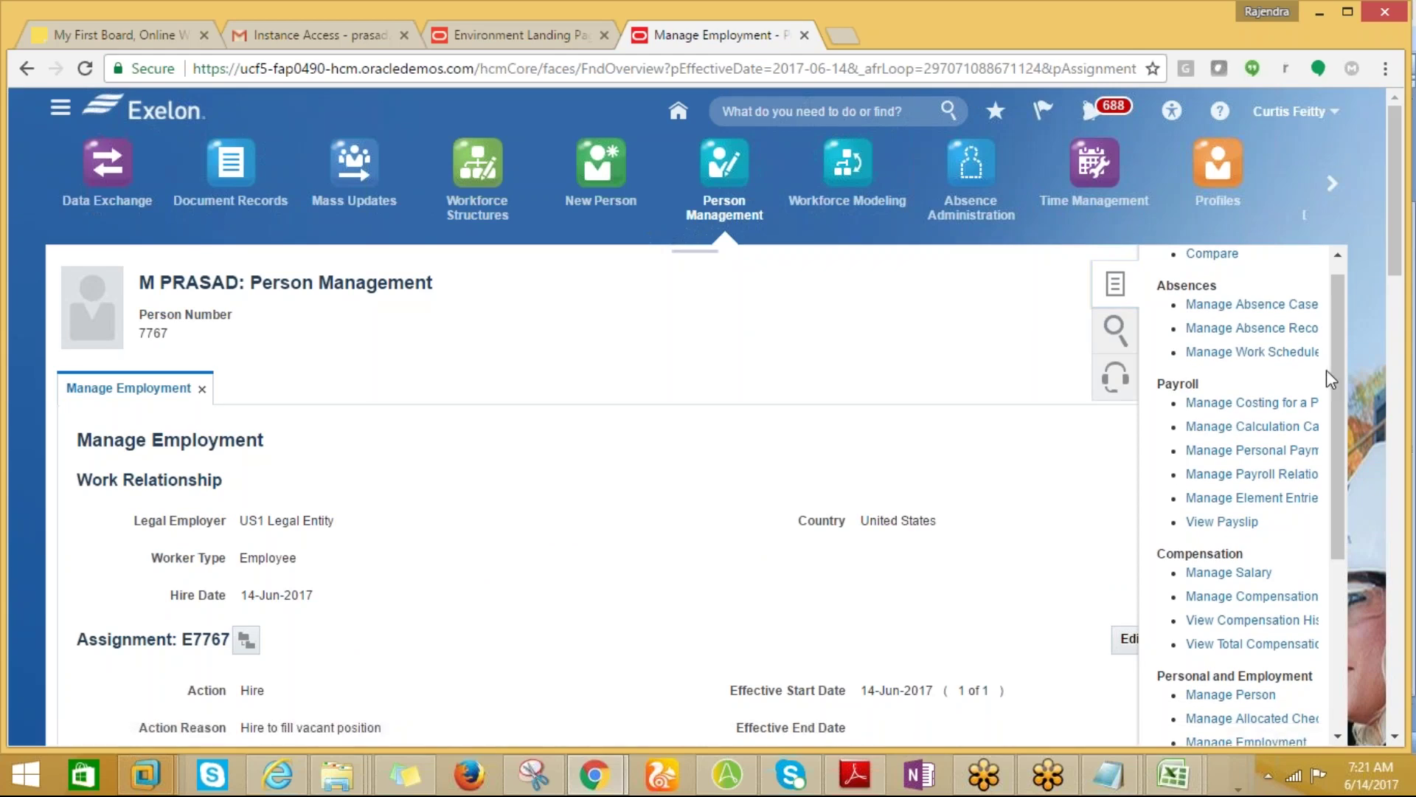
drag(1333, 377, 1334, 307)
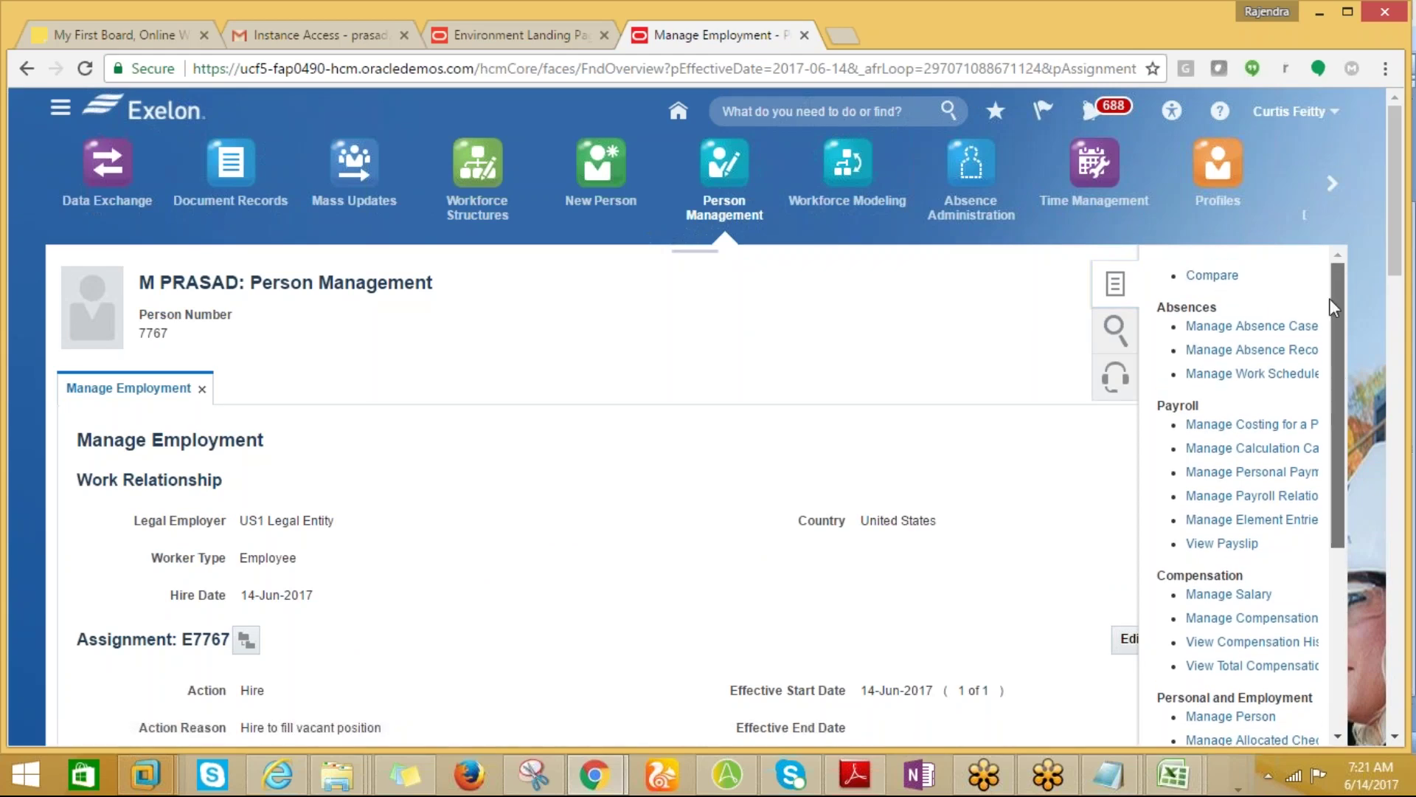
scroll(1343, 380, down, 2)
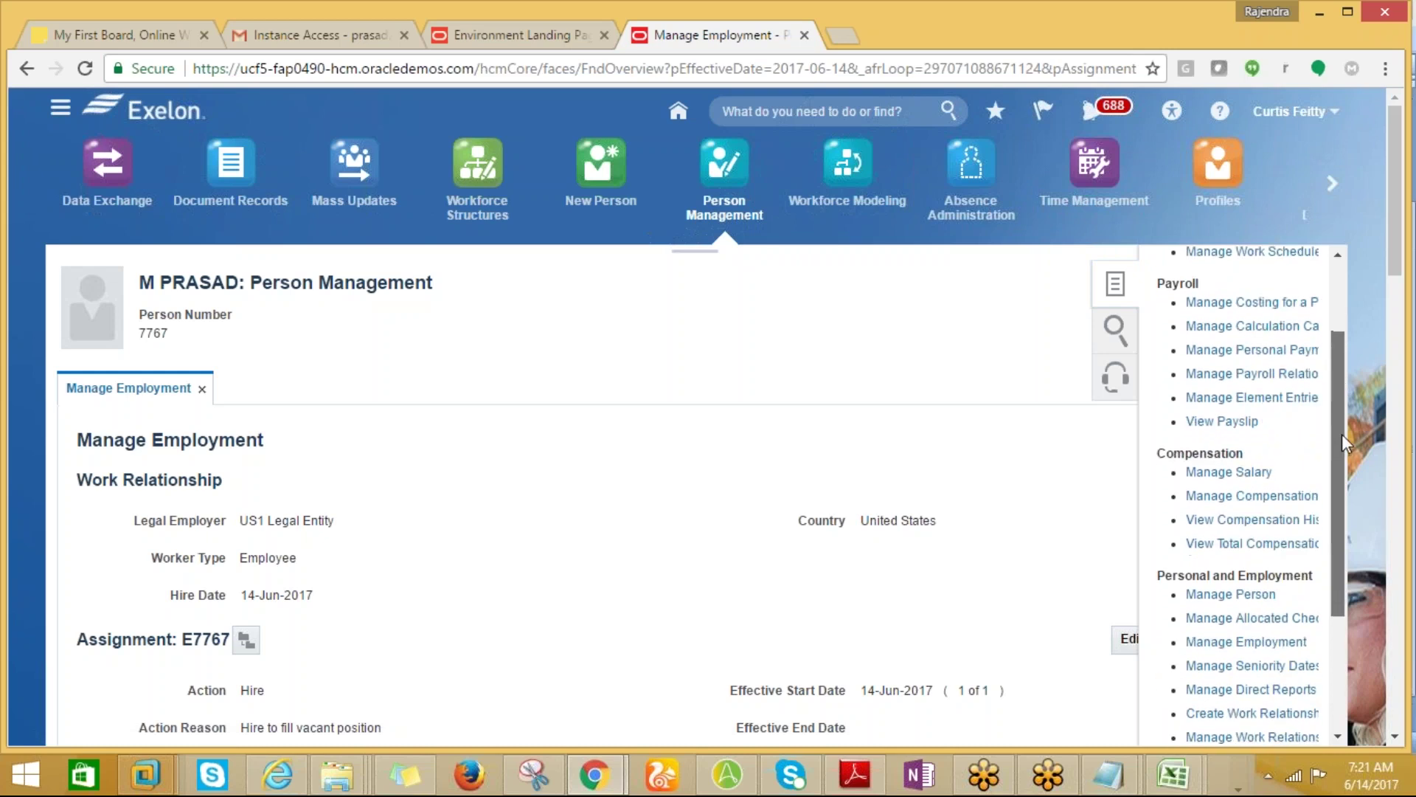
drag(1342, 441, 1348, 592)
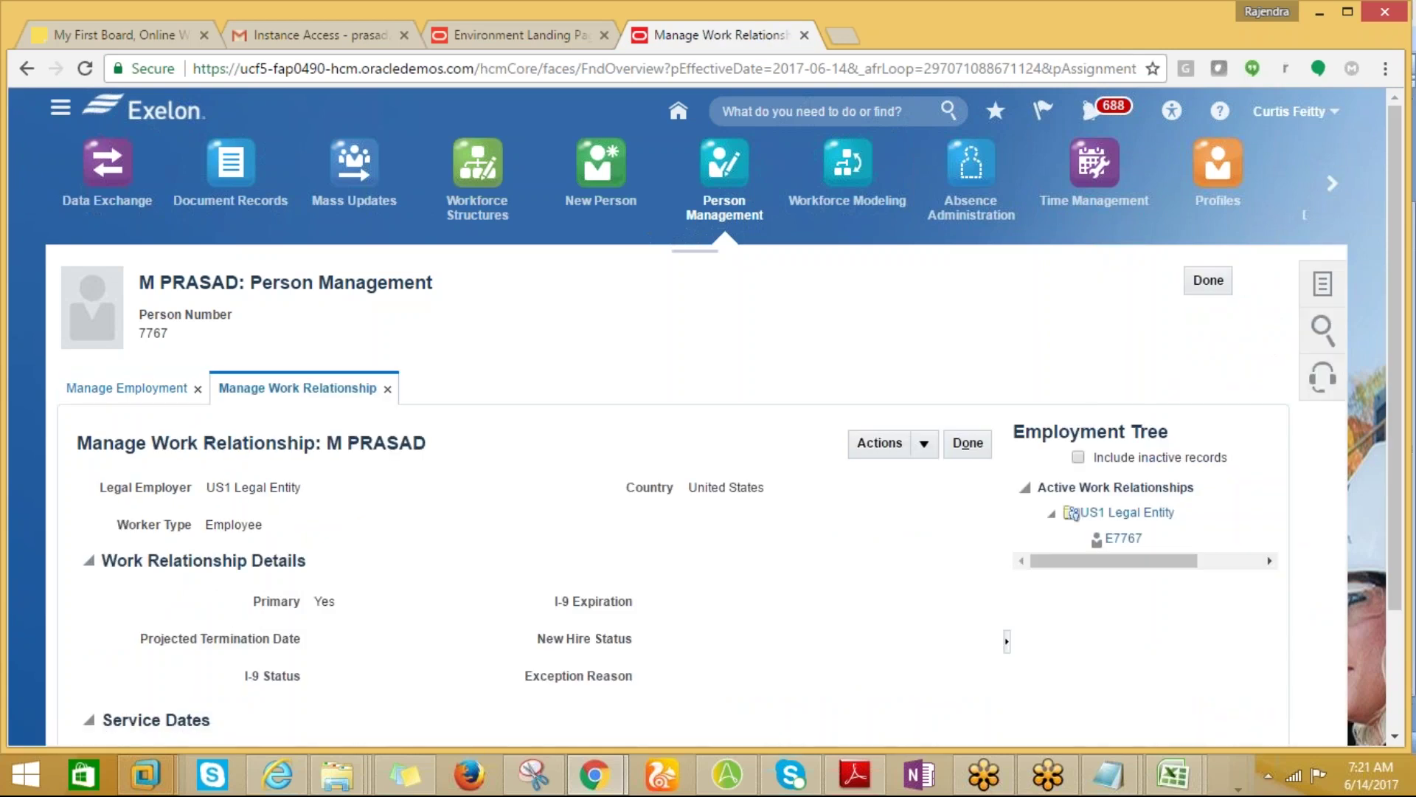
Look through the work relationship Actions list without choosing, then bring up the Tasks panel.
click(923, 444)
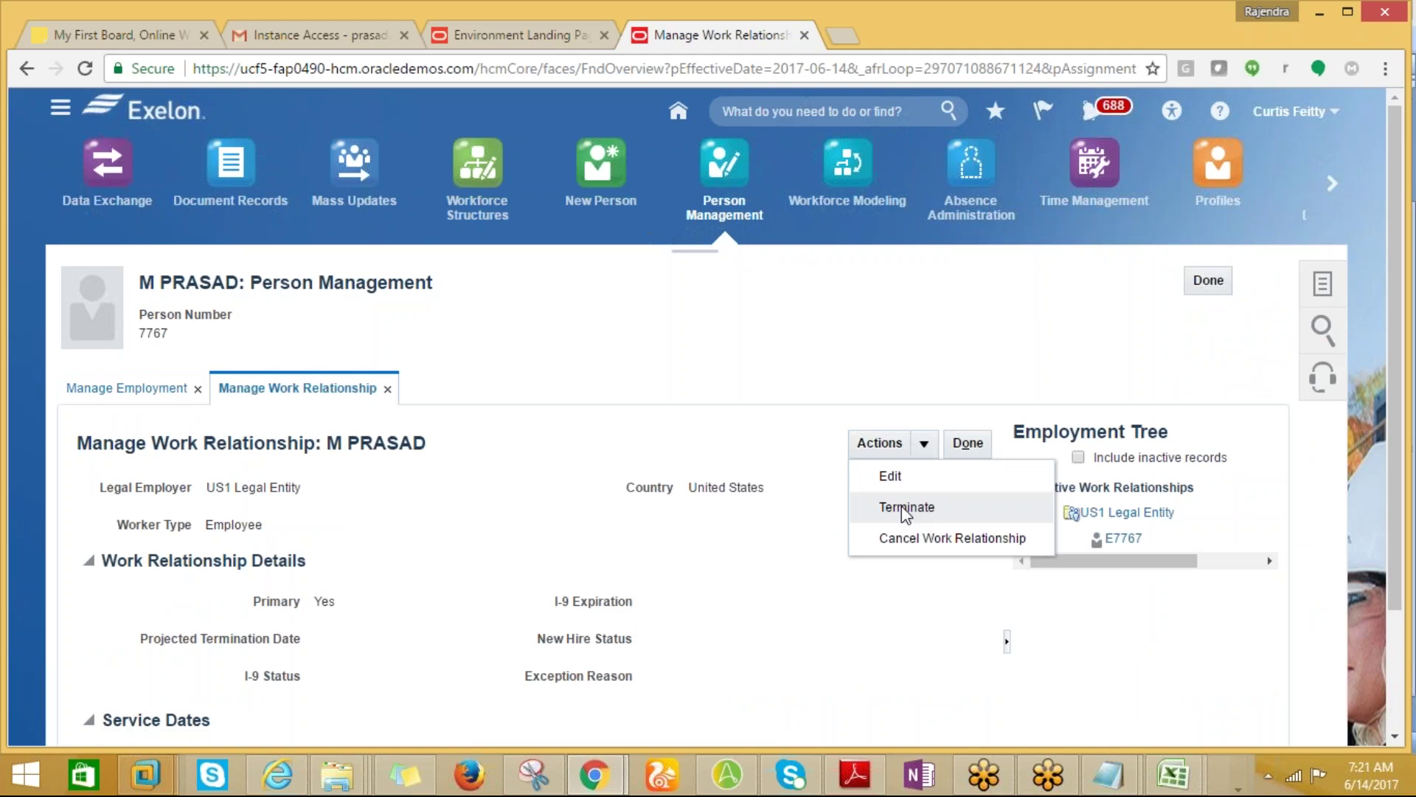
click(810, 545)
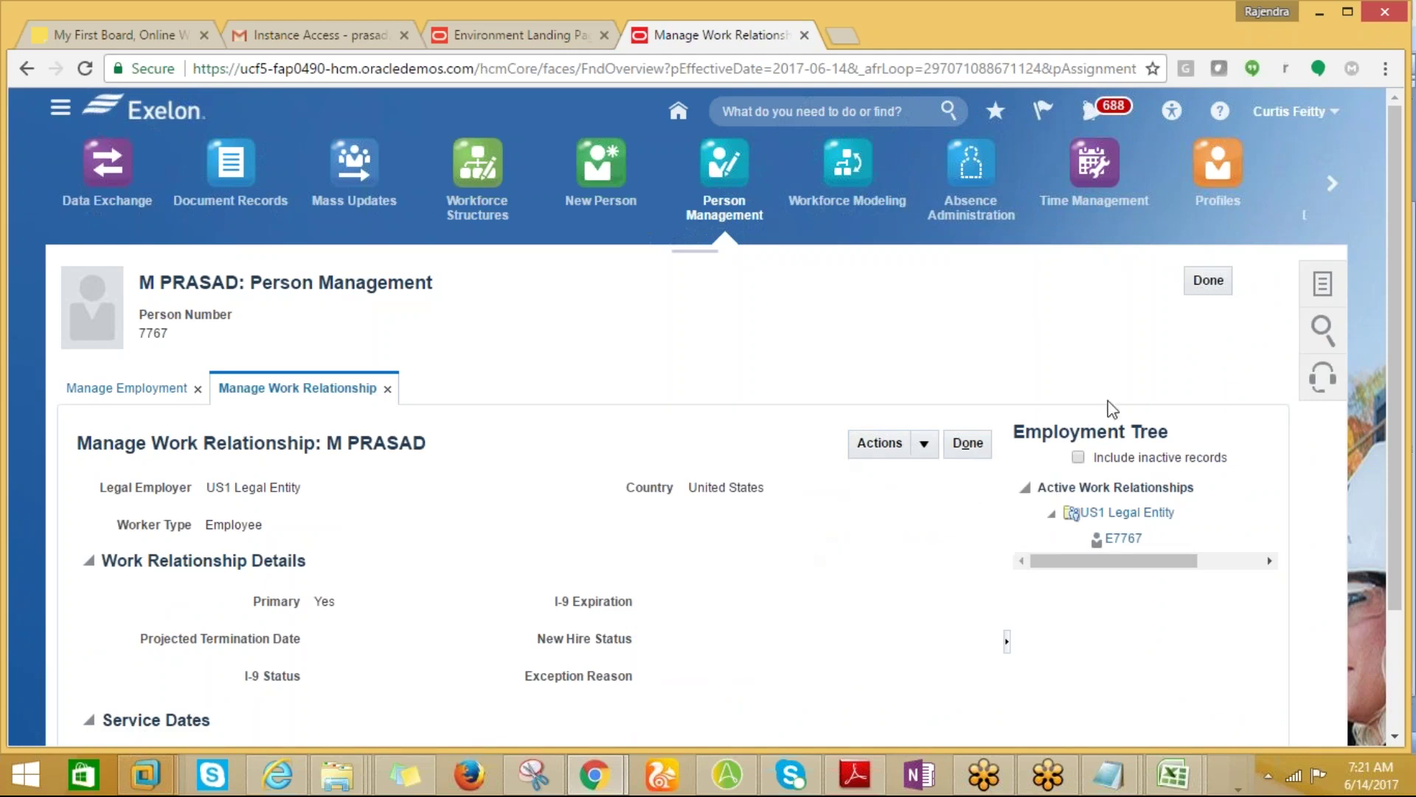
click(1322, 293)
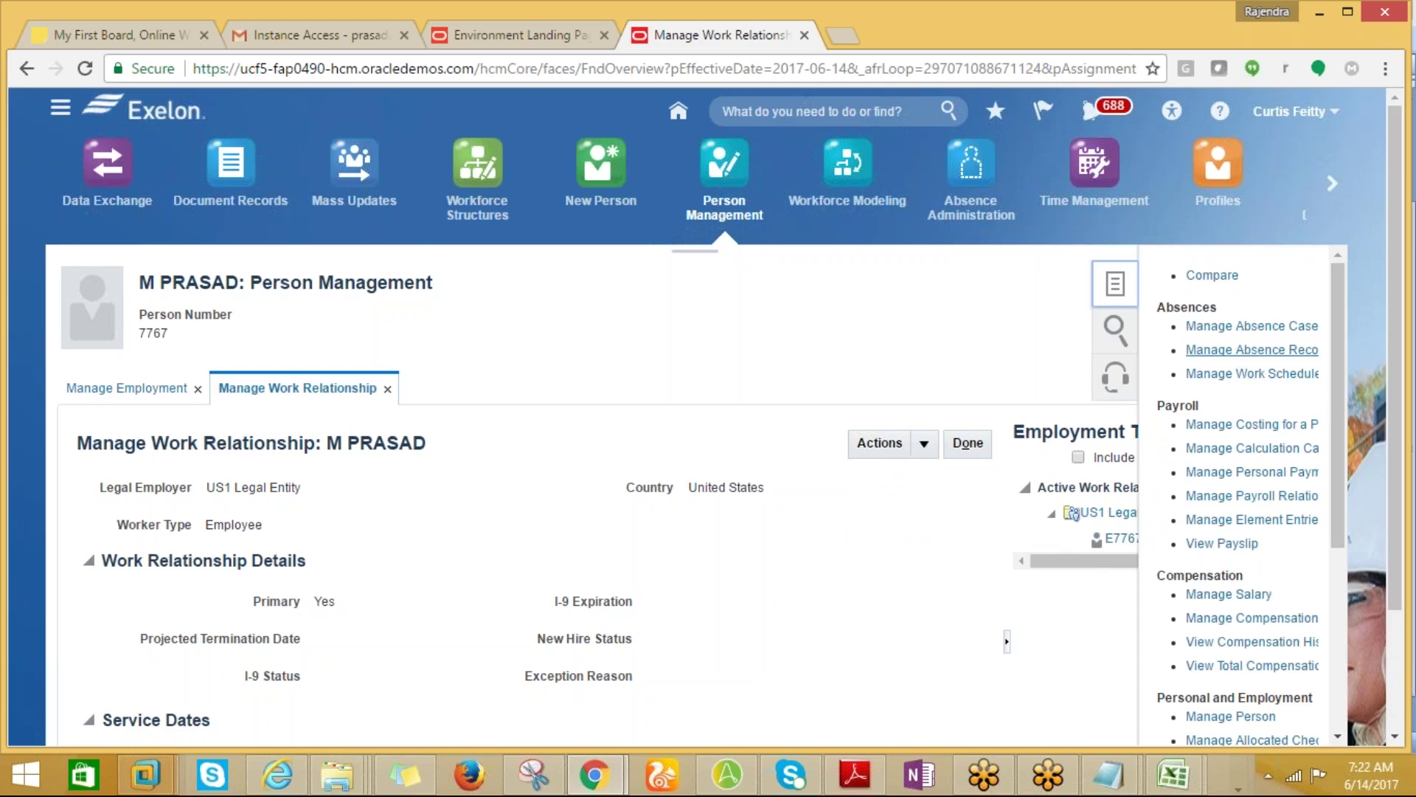
View the new hire's absence records (none), then open Manage Employment from the Tasks panel.
click(1232, 351)
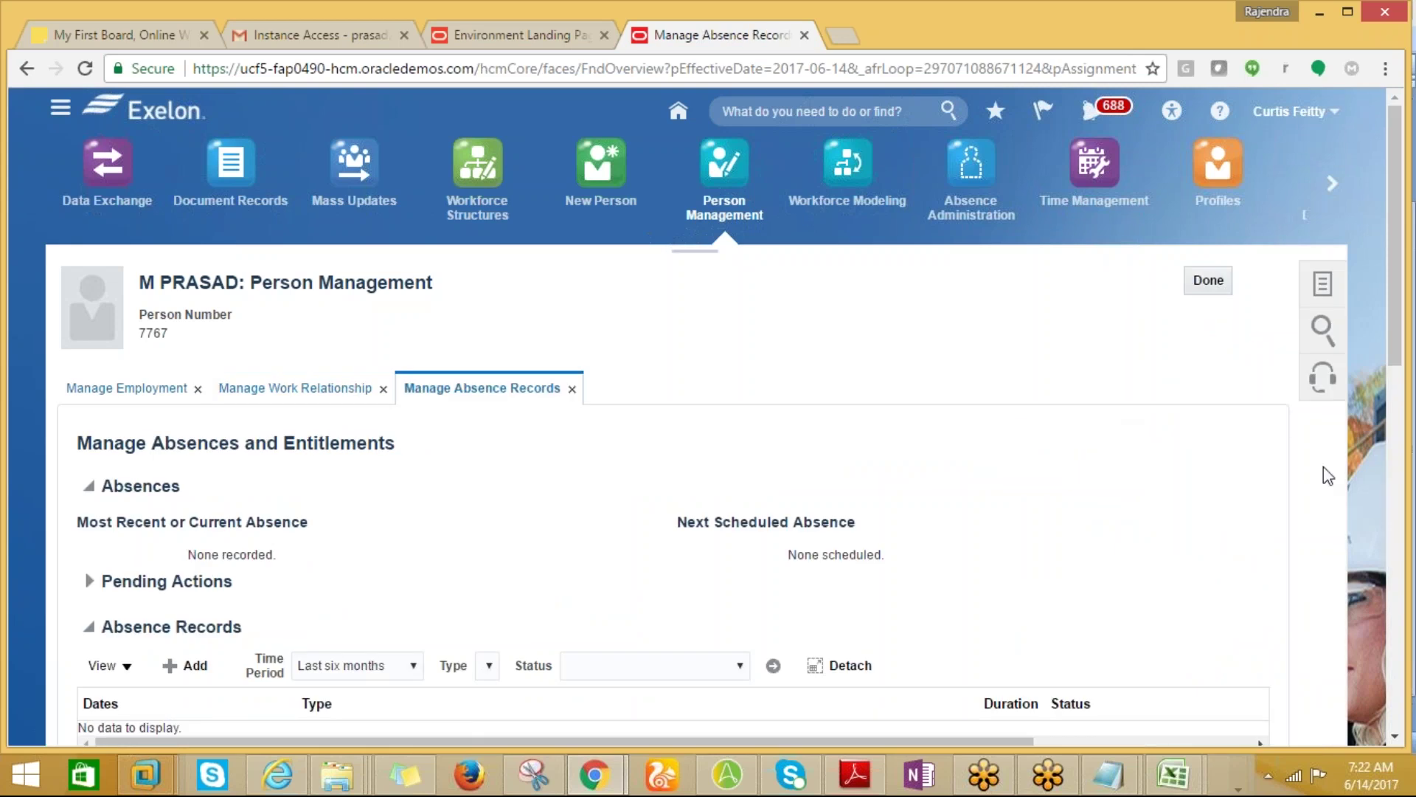
drag(1397, 319, 1344, 311)
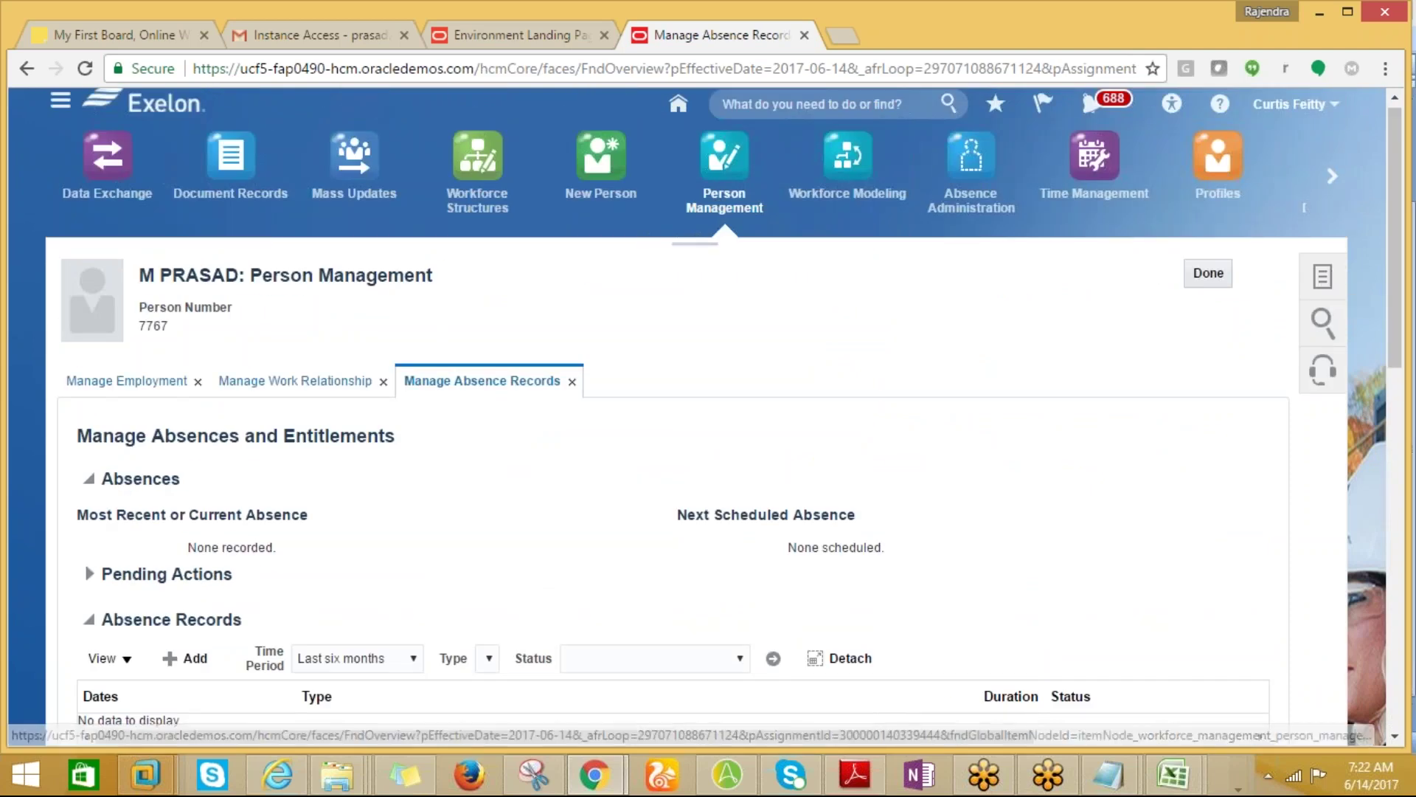
click(1322, 277)
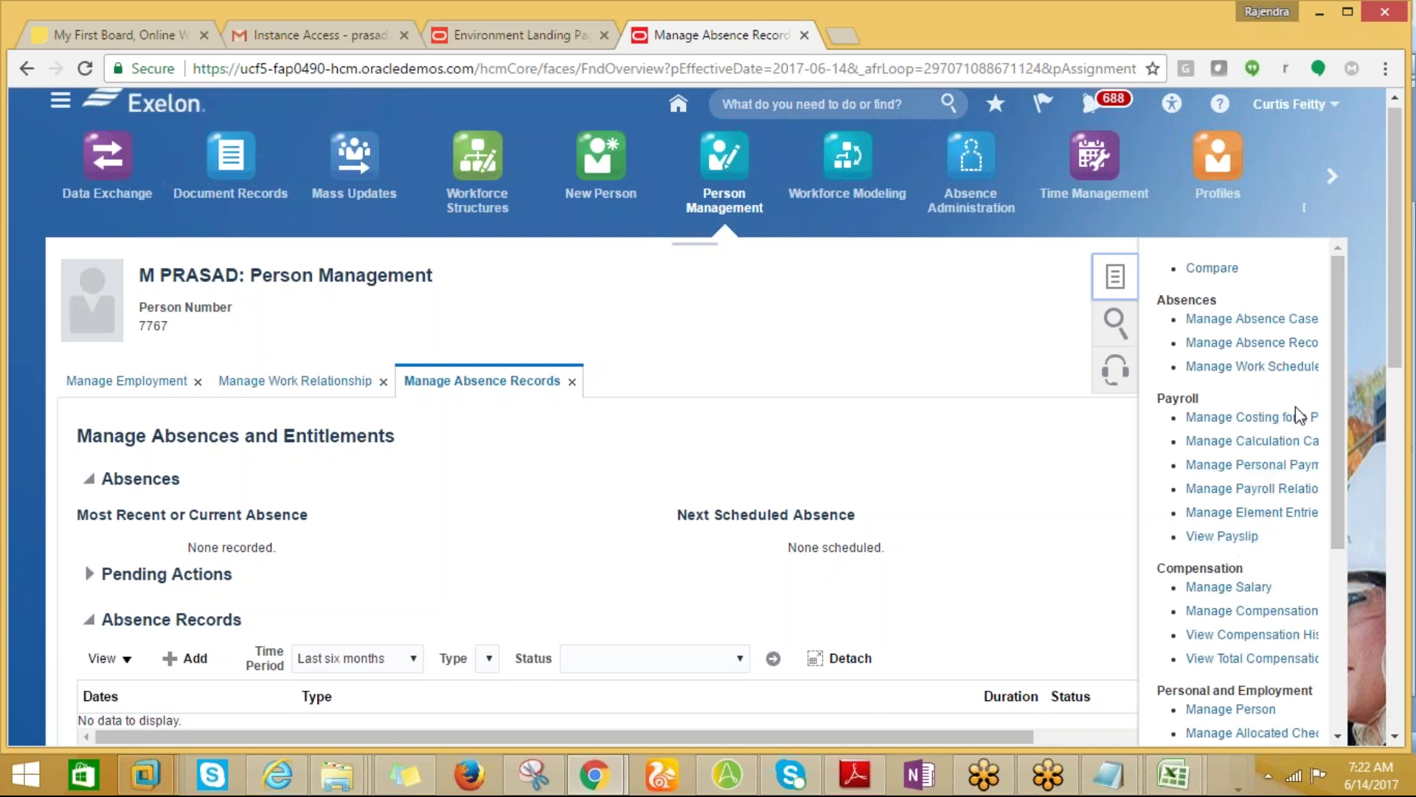
drag(1335, 493, 1356, 661)
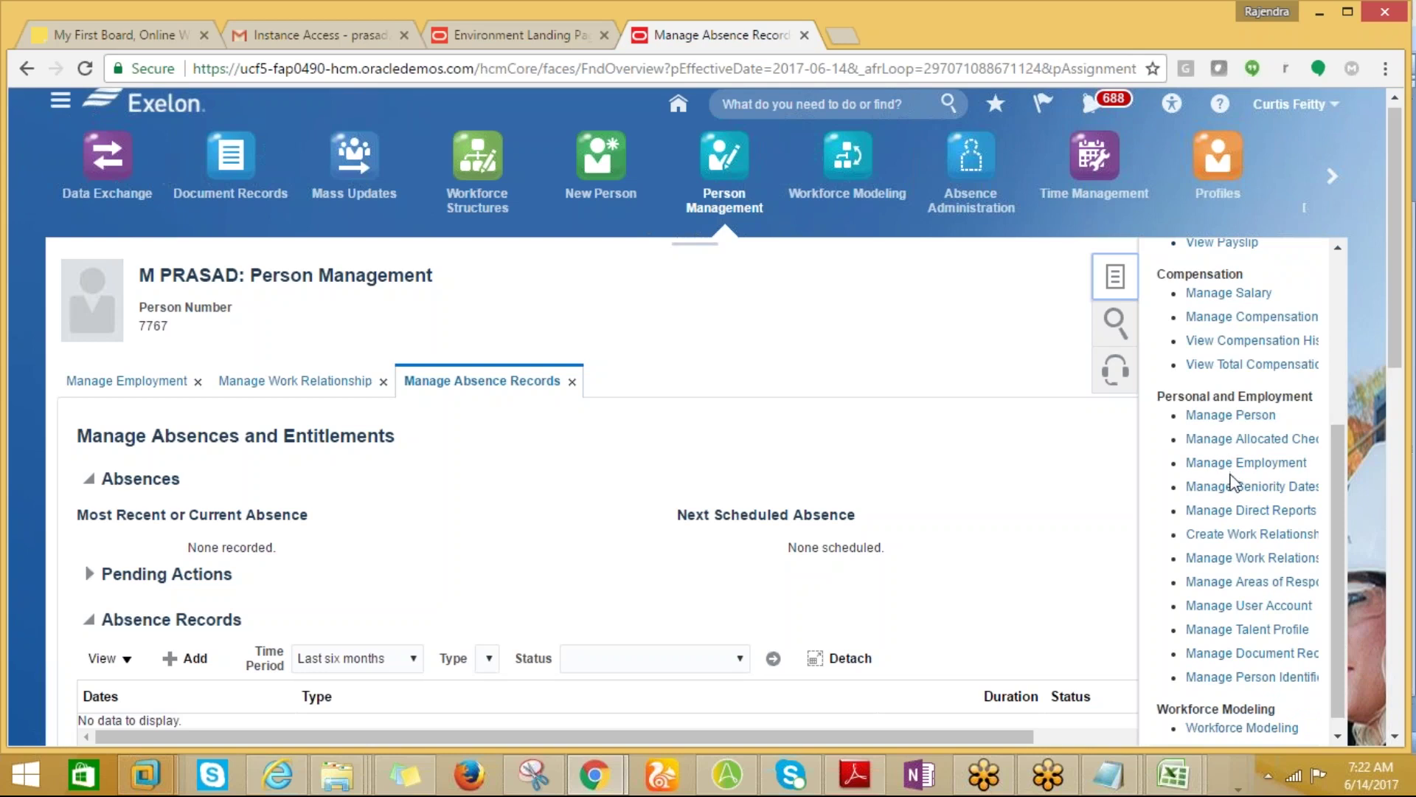
drag(1332, 665, 1335, 697)
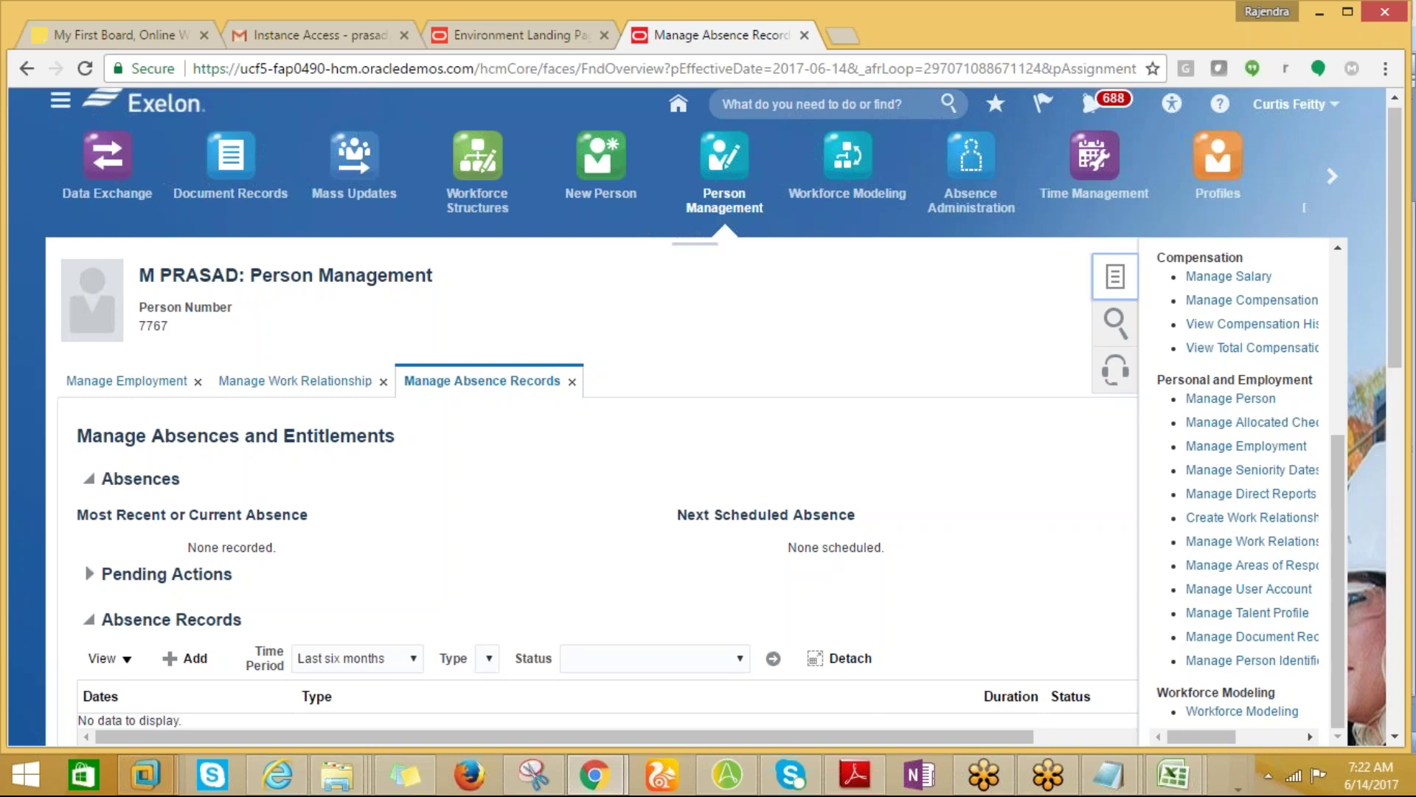
mouse_move(1207, 736)
mouse_down()
mouse_move(1233, 739)
mouse_move(1205, 733)
mouse_move(1219, 737)
mouse_up()
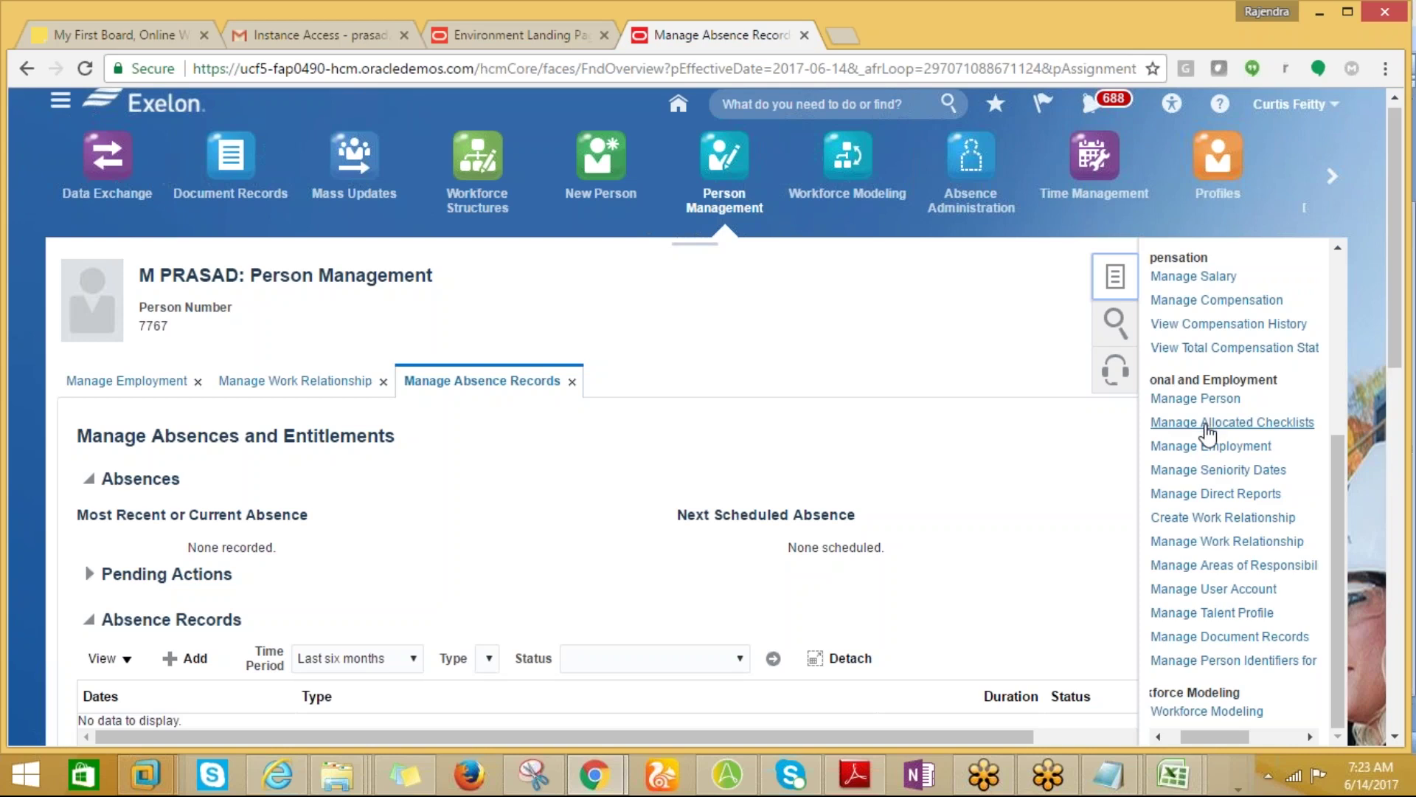
click(1213, 447)
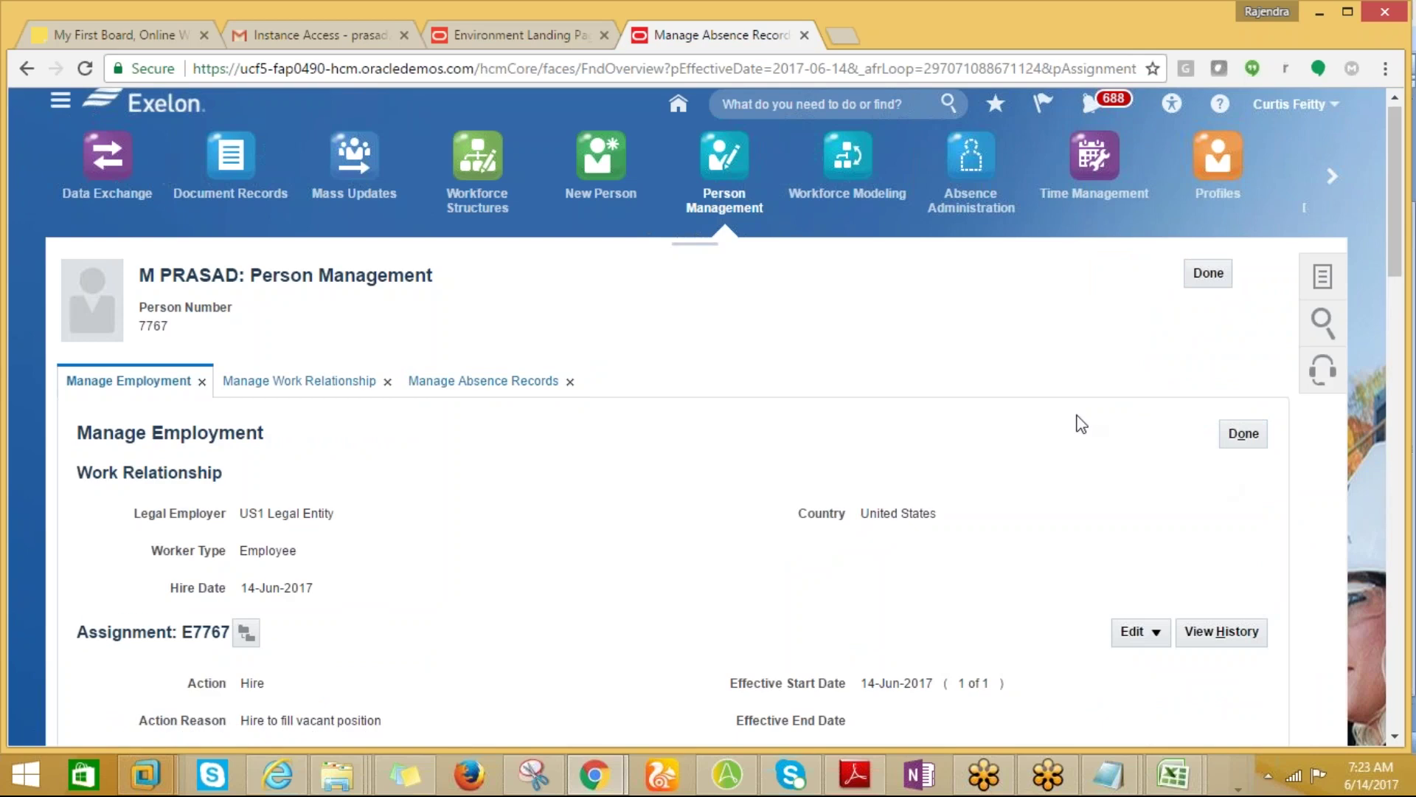
Review the employment record hired 14-Jun-2017, checking the Edit options without choosing any.
drag(1402, 245, 1380, 292)
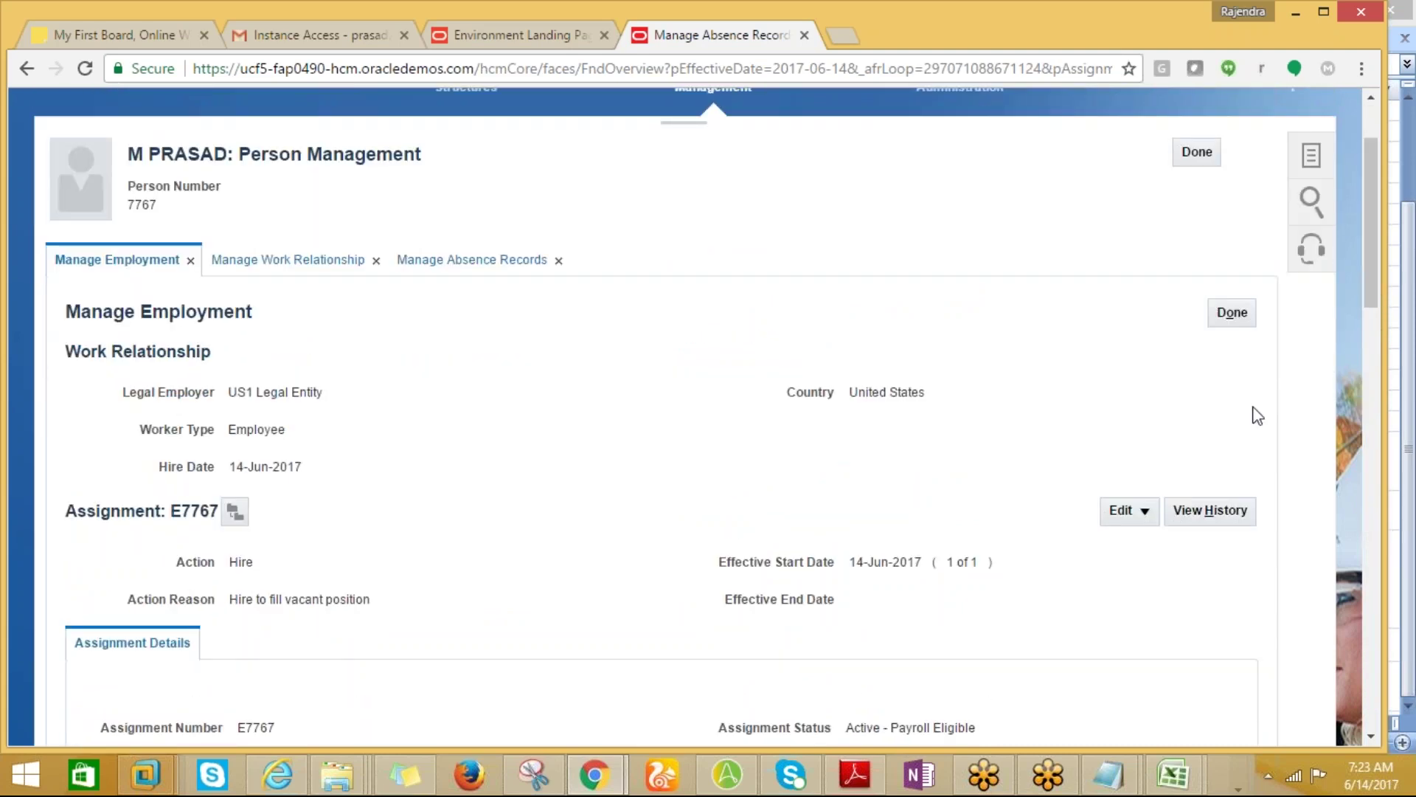
click(1143, 510)
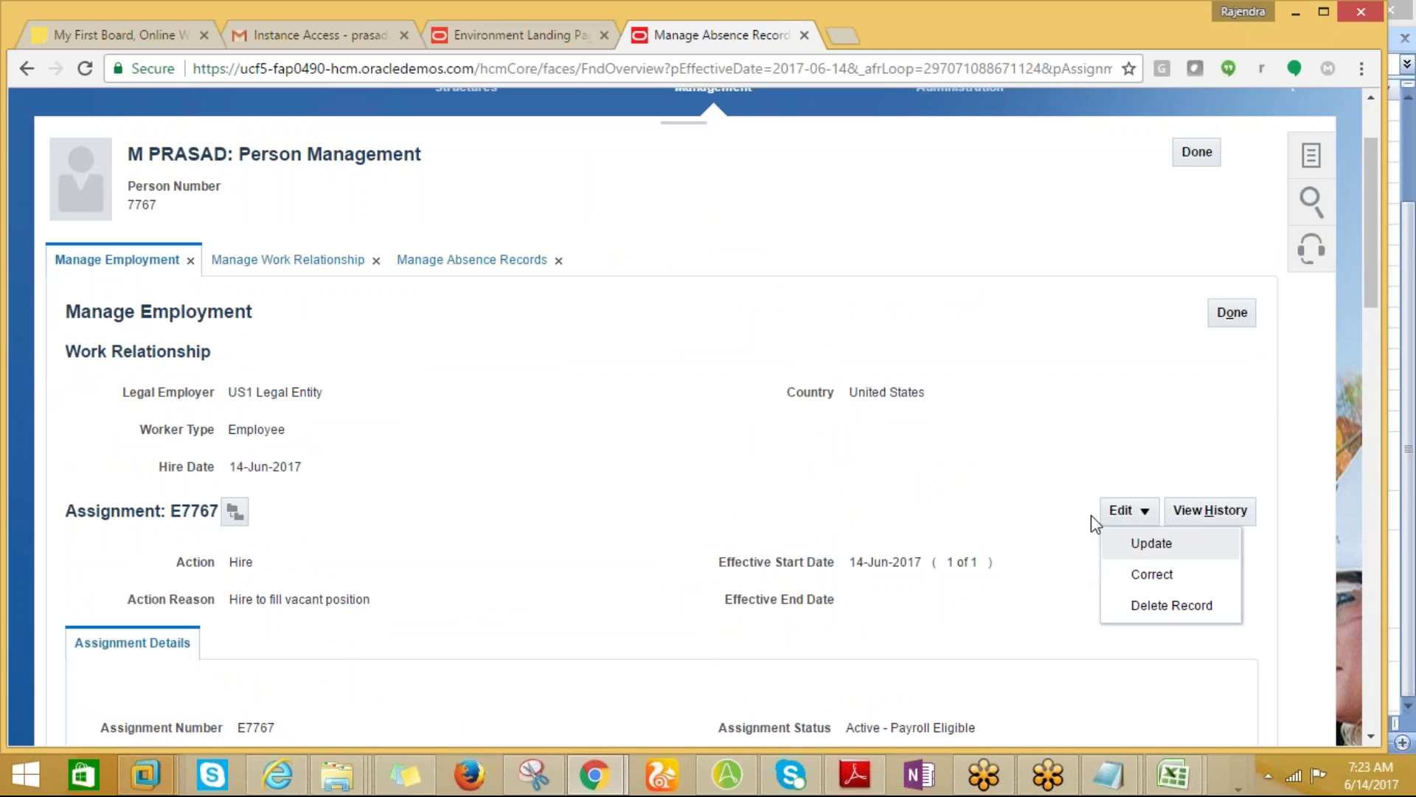
click(1099, 397)
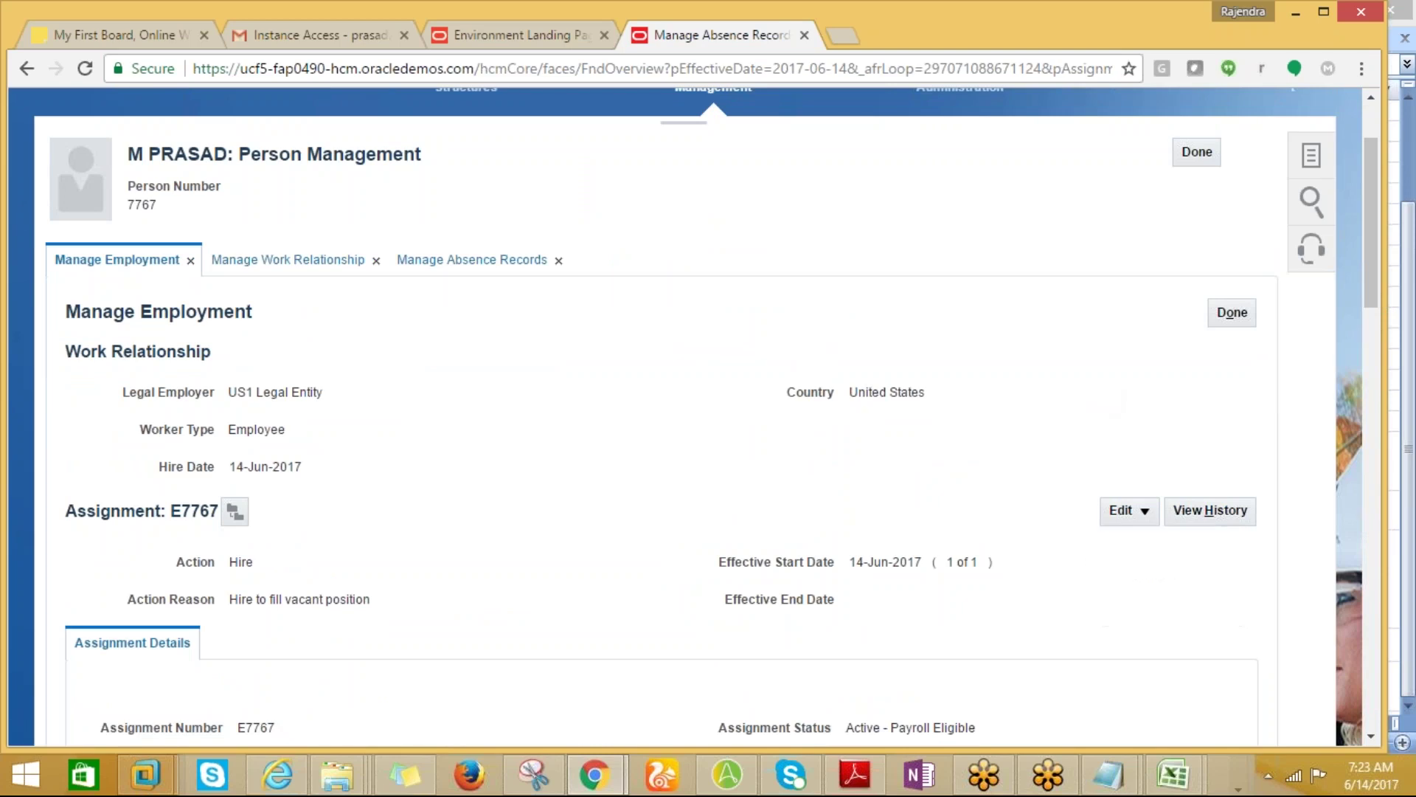
drag(1369, 279, 1406, 651)
drag(1370, 583, 1350, 122)
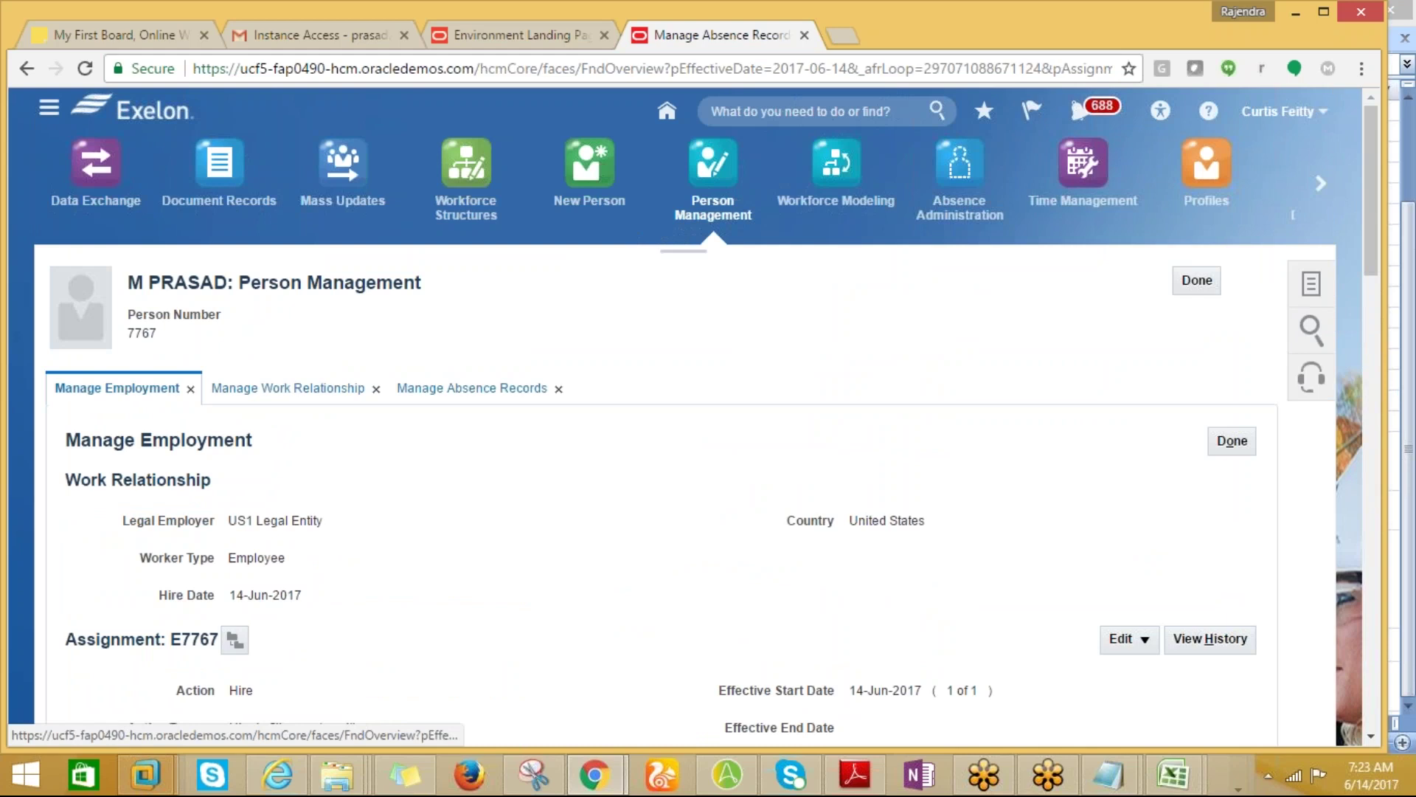
Bring up the Tasks panel and scroll down to Manage User Account.
click(1311, 288)
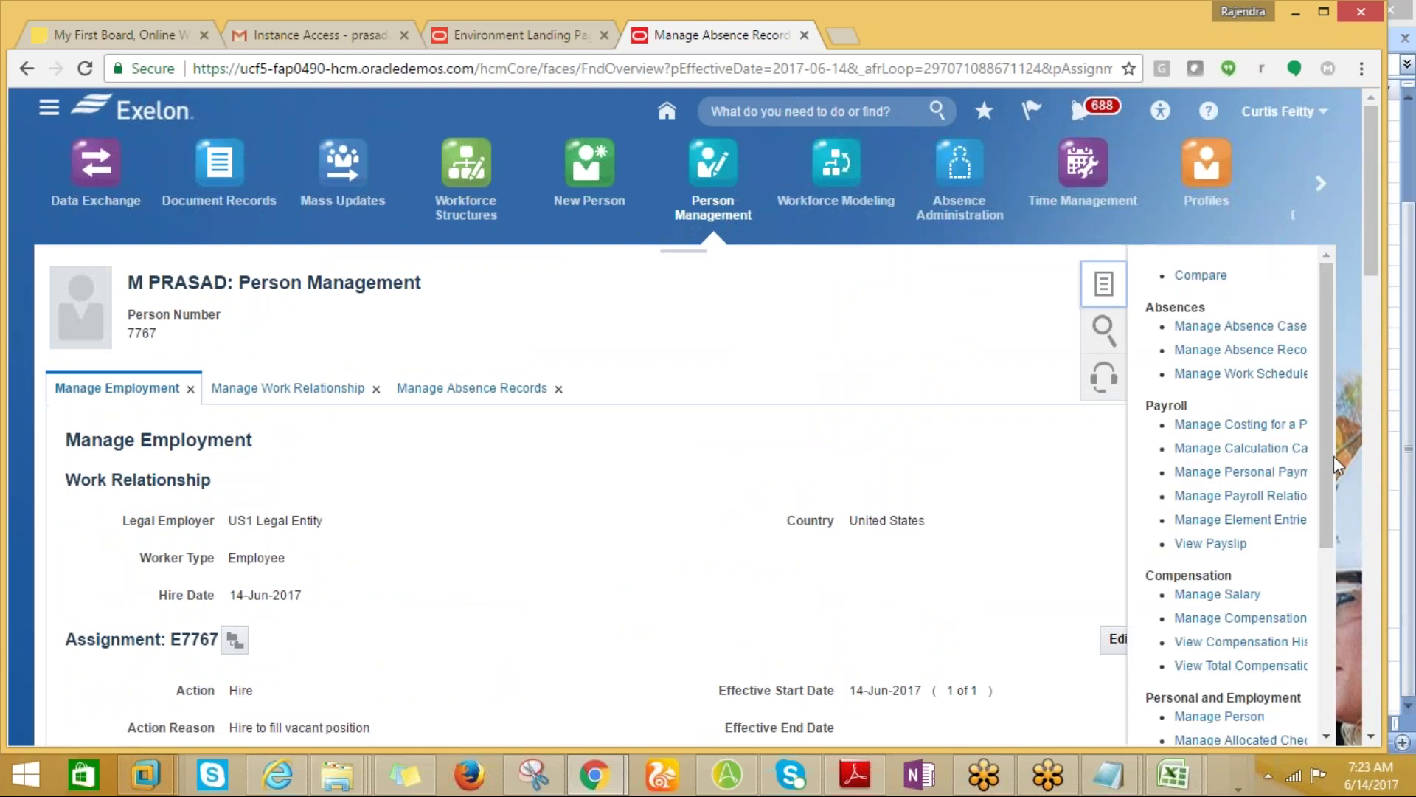
drag(1373, 255, 1370, 295)
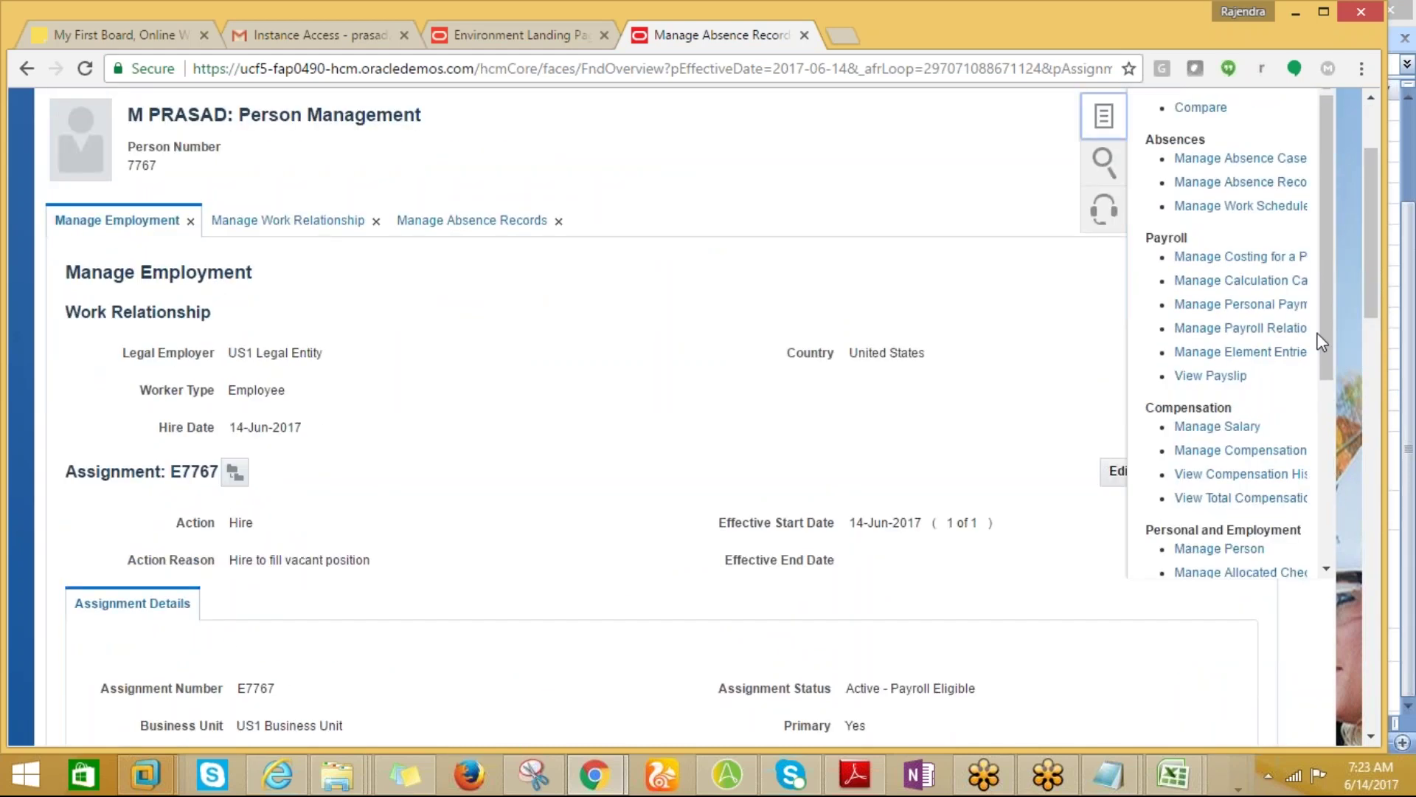
drag(1317, 334, 1325, 533)
drag(1208, 565, 1221, 568)
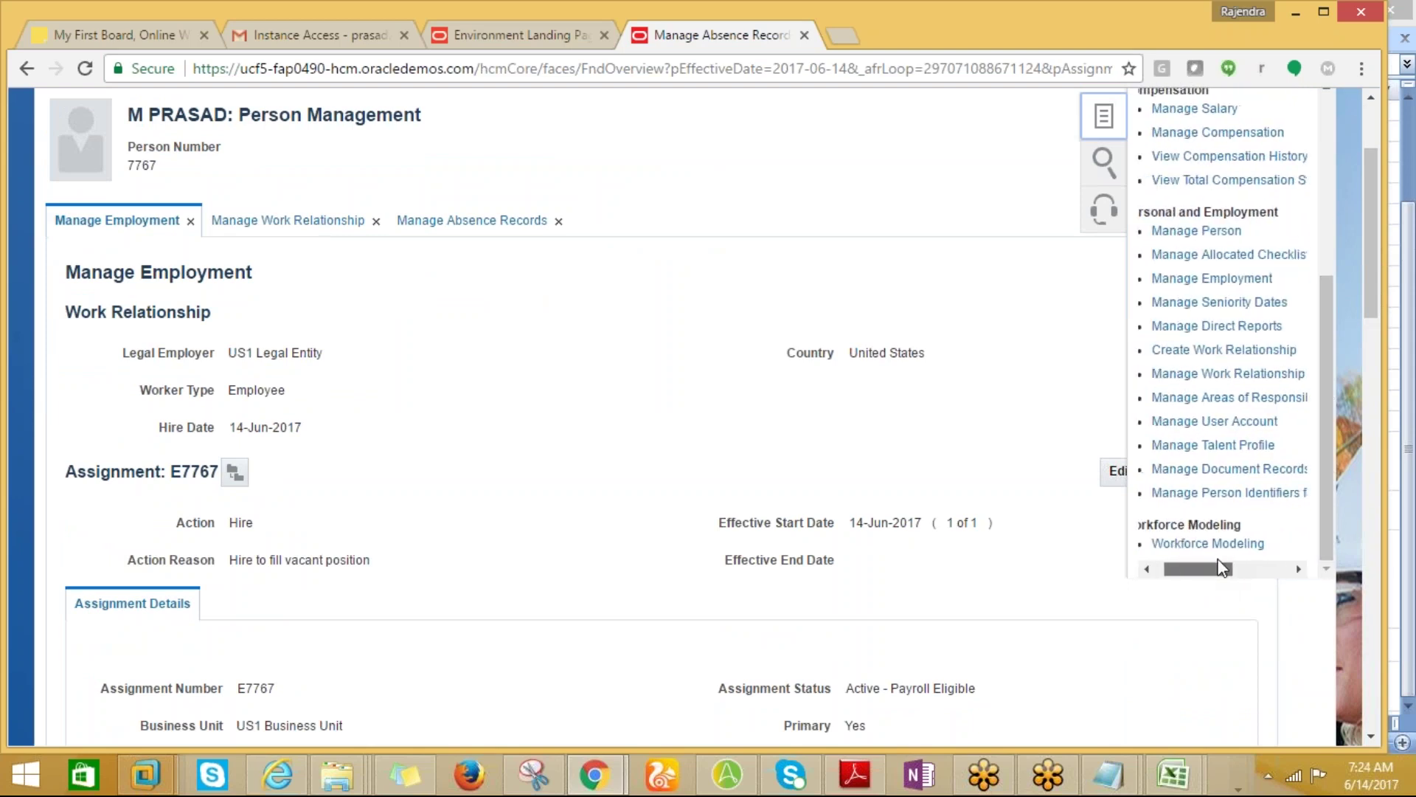
Open the new hire's Manage User Account page and check its Actions list without choosing anything.
click(1202, 427)
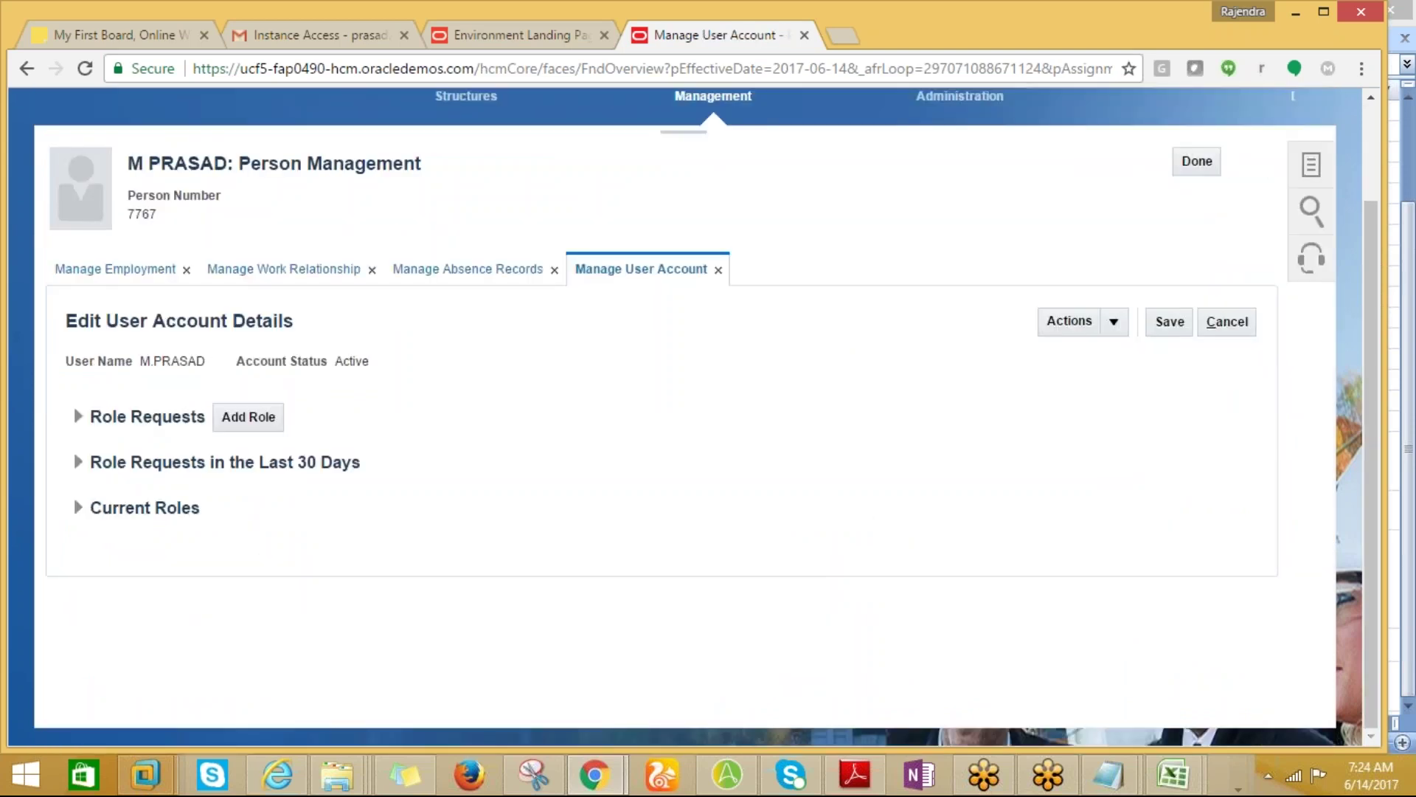
click(1116, 323)
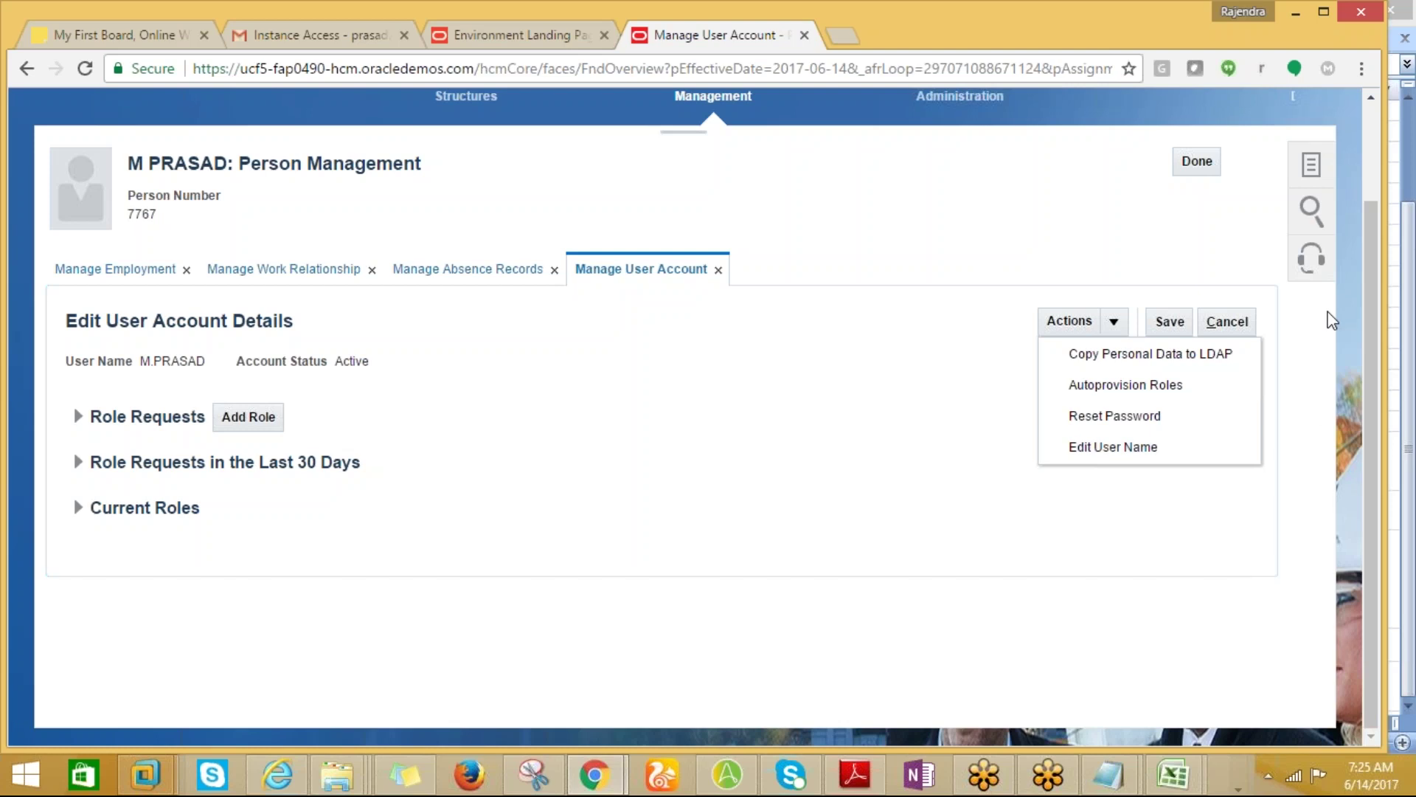
click(1348, 170)
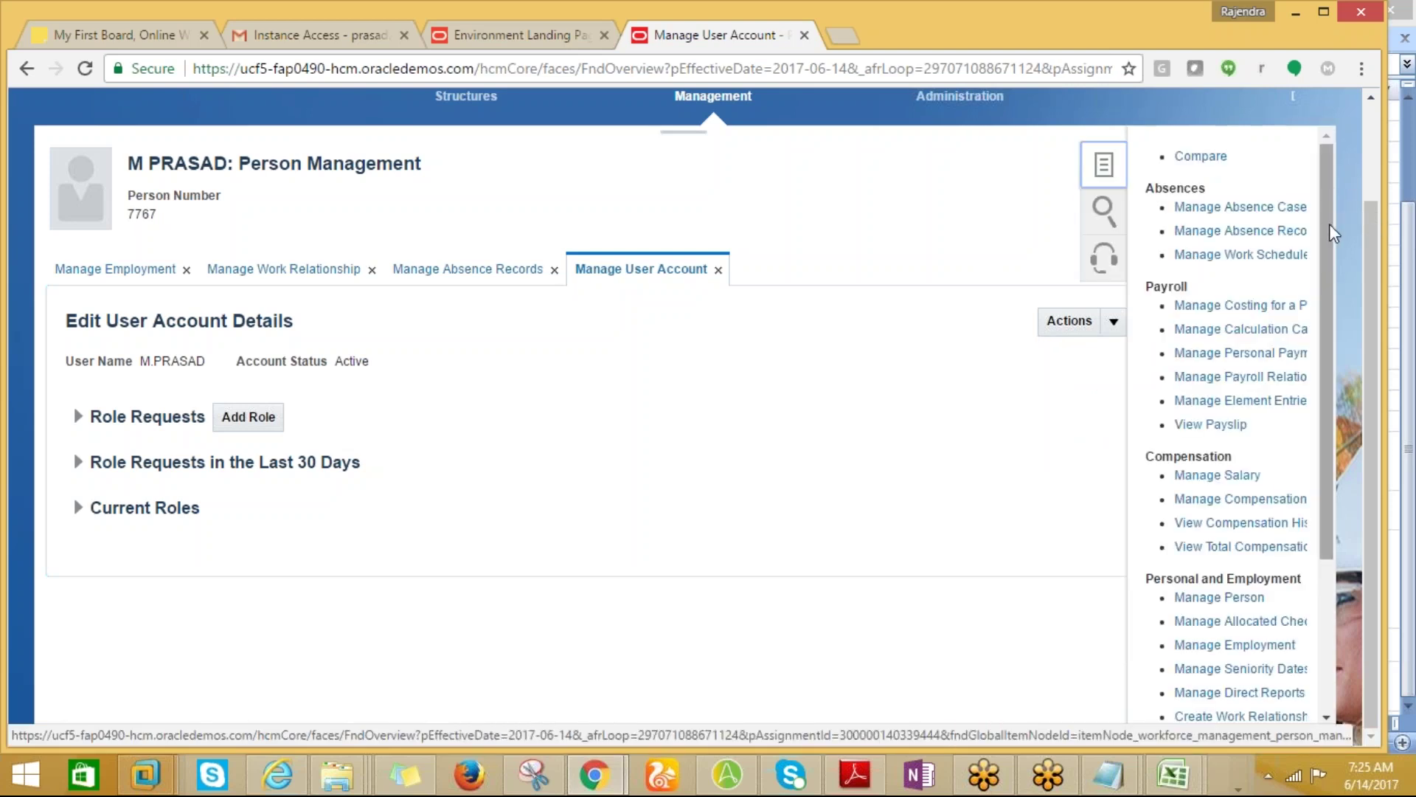
drag(1326, 228, 1341, 153)
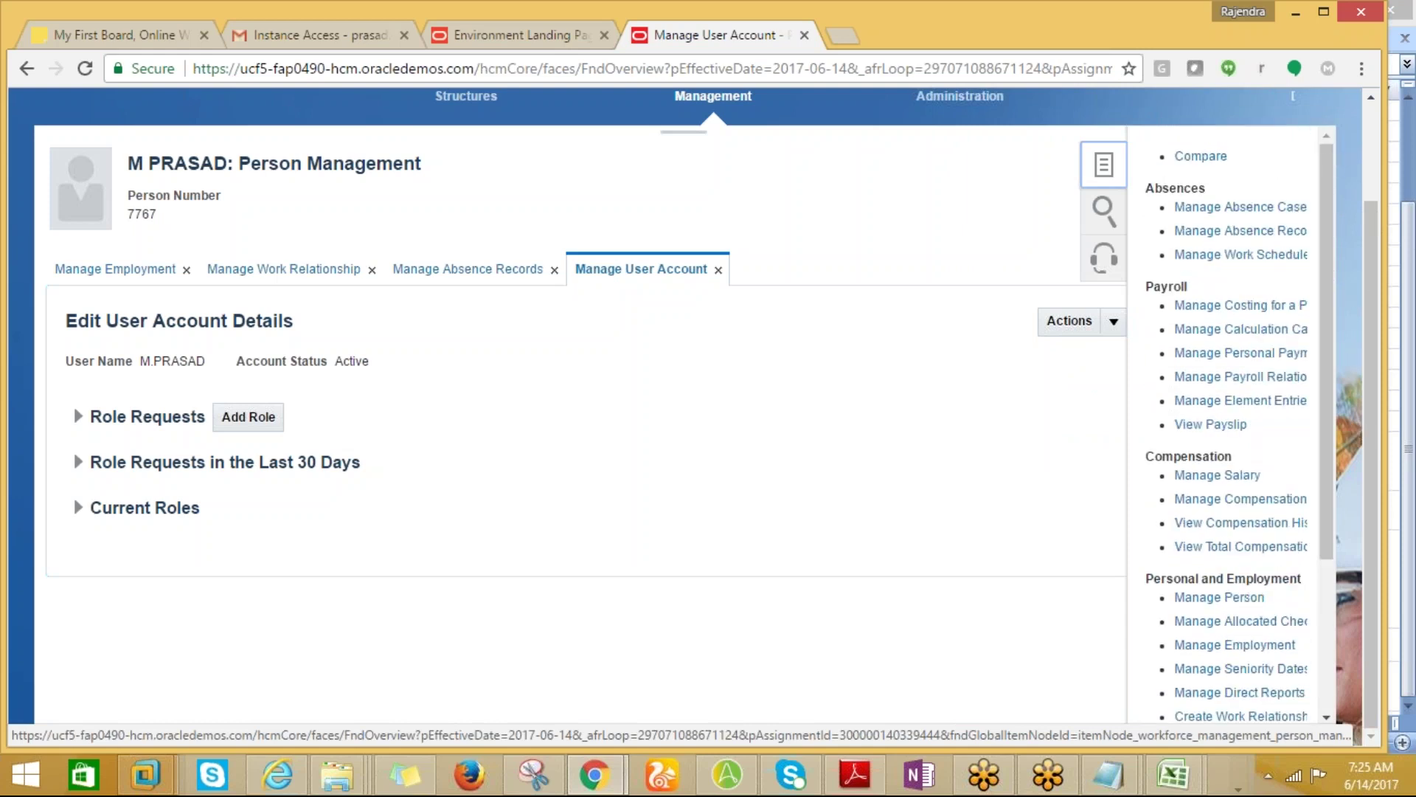
drag(1366, 279, 1374, 93)
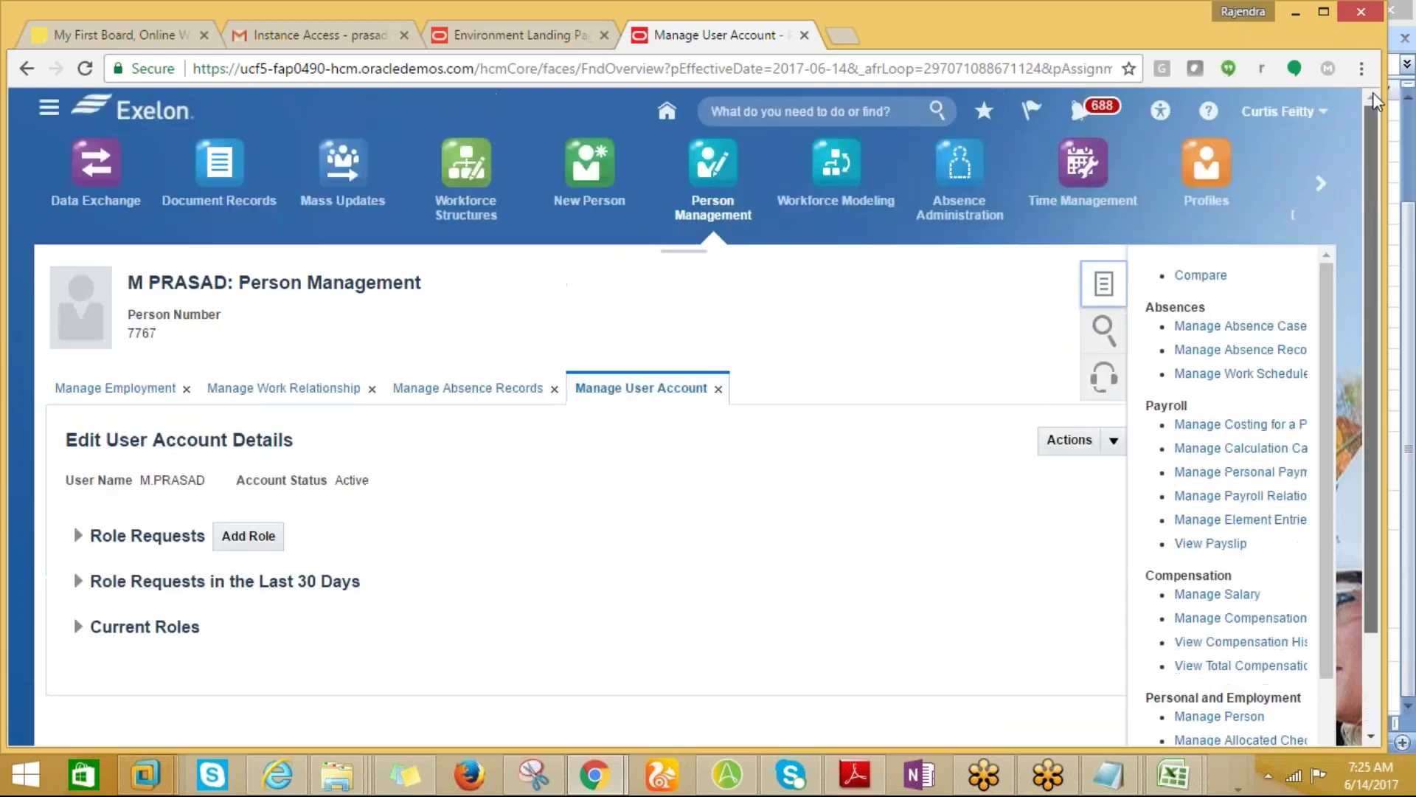
click(46, 112)
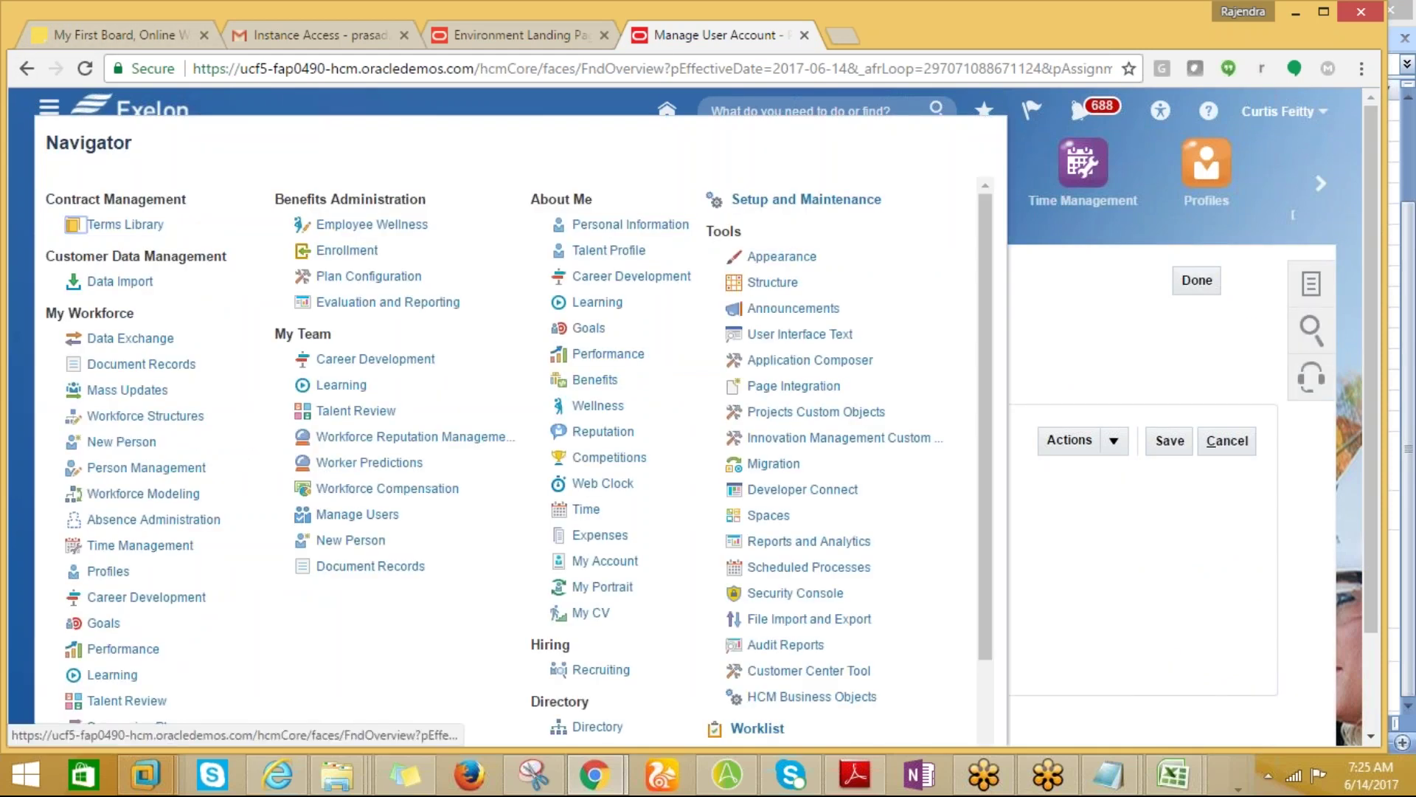
drag(981, 472, 989, 644)
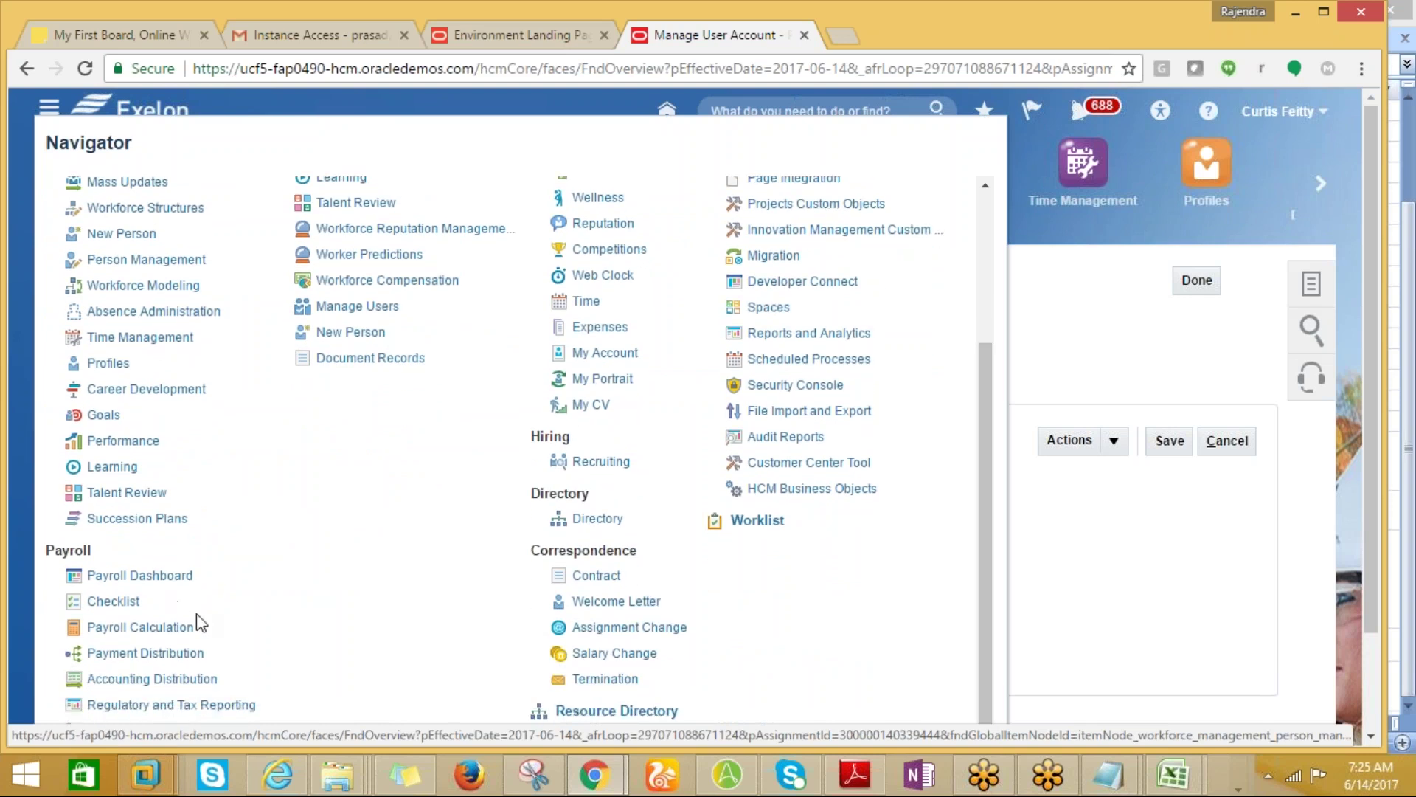
drag(980, 428, 992, 280)
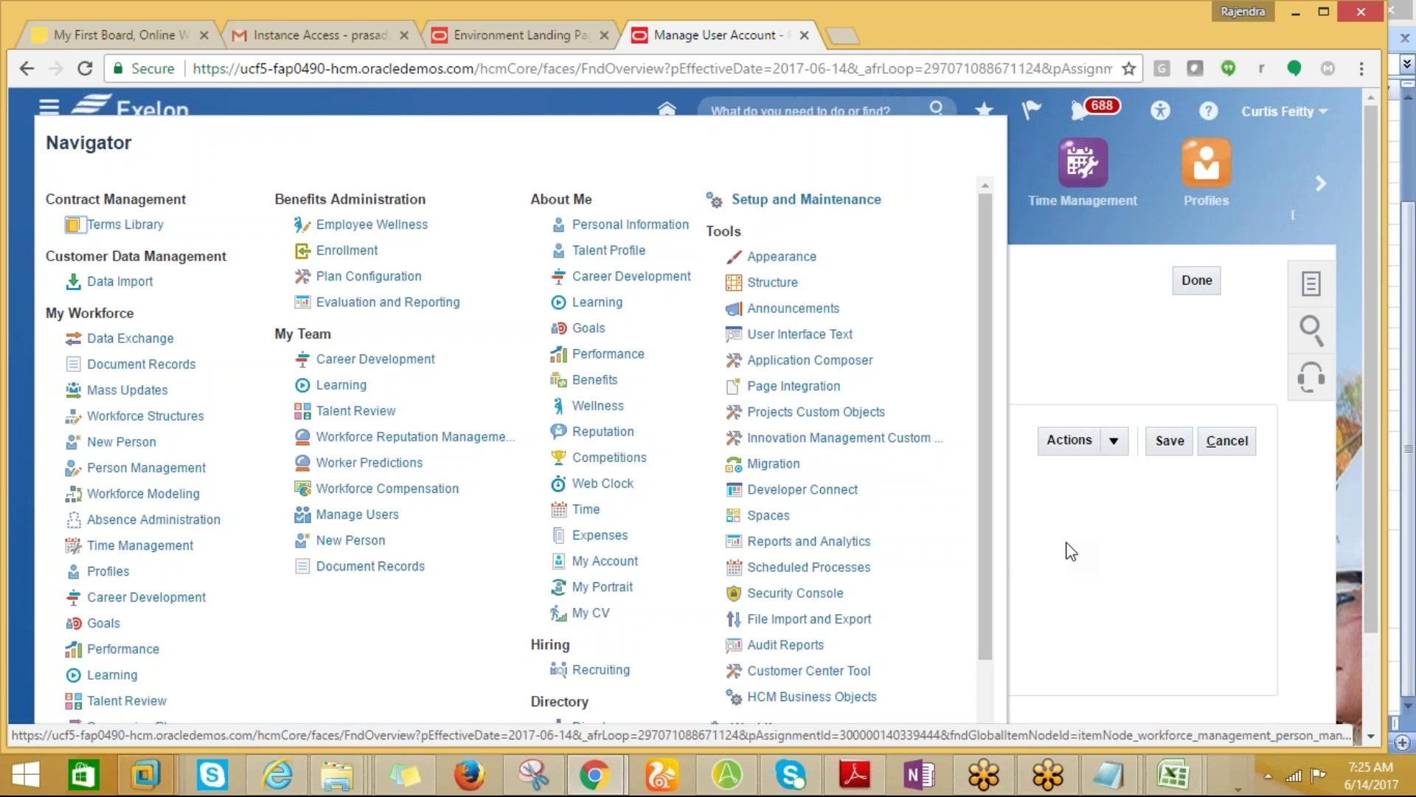
scroll(995, 584, down, 1)
scroll(996, 585, up, 1)
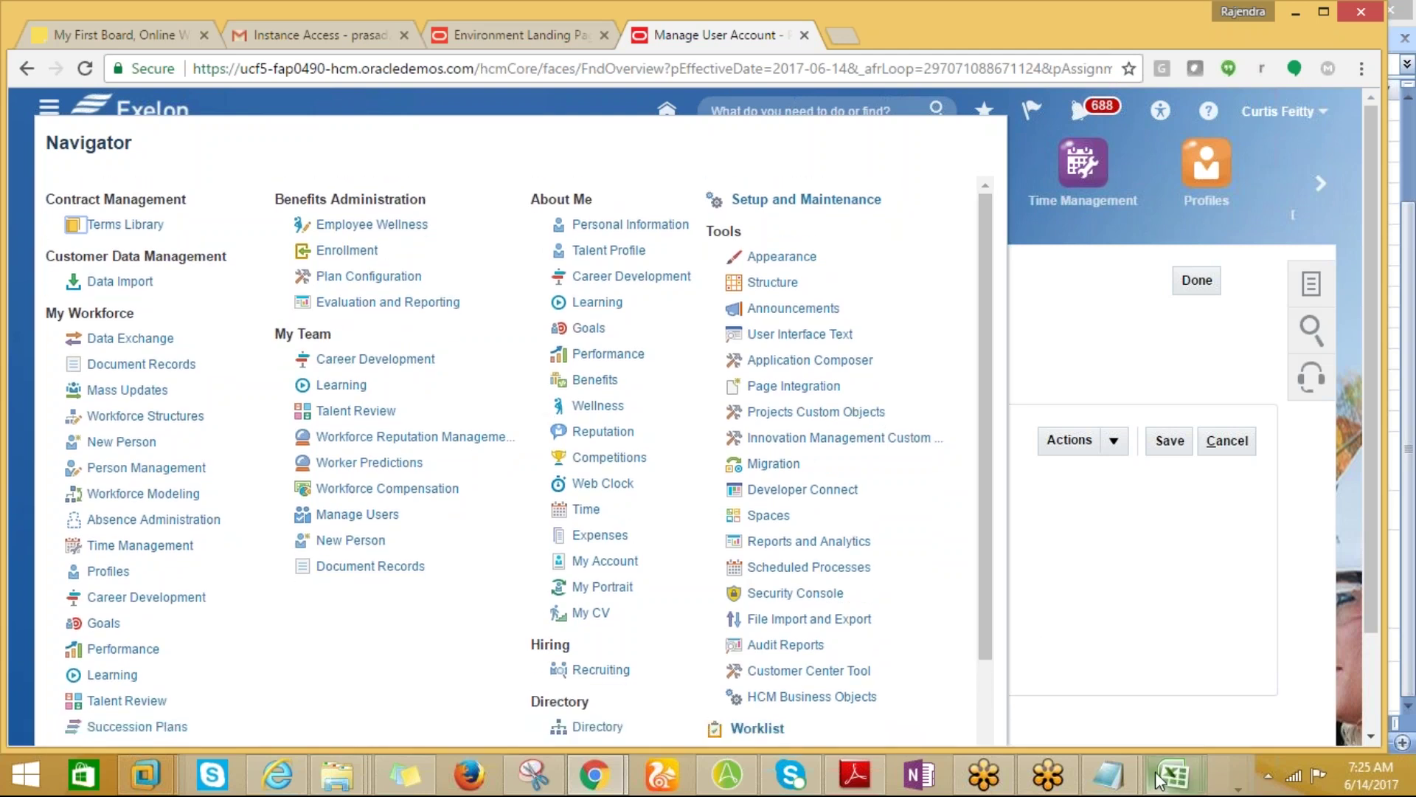
mouse_move(1160, 780)
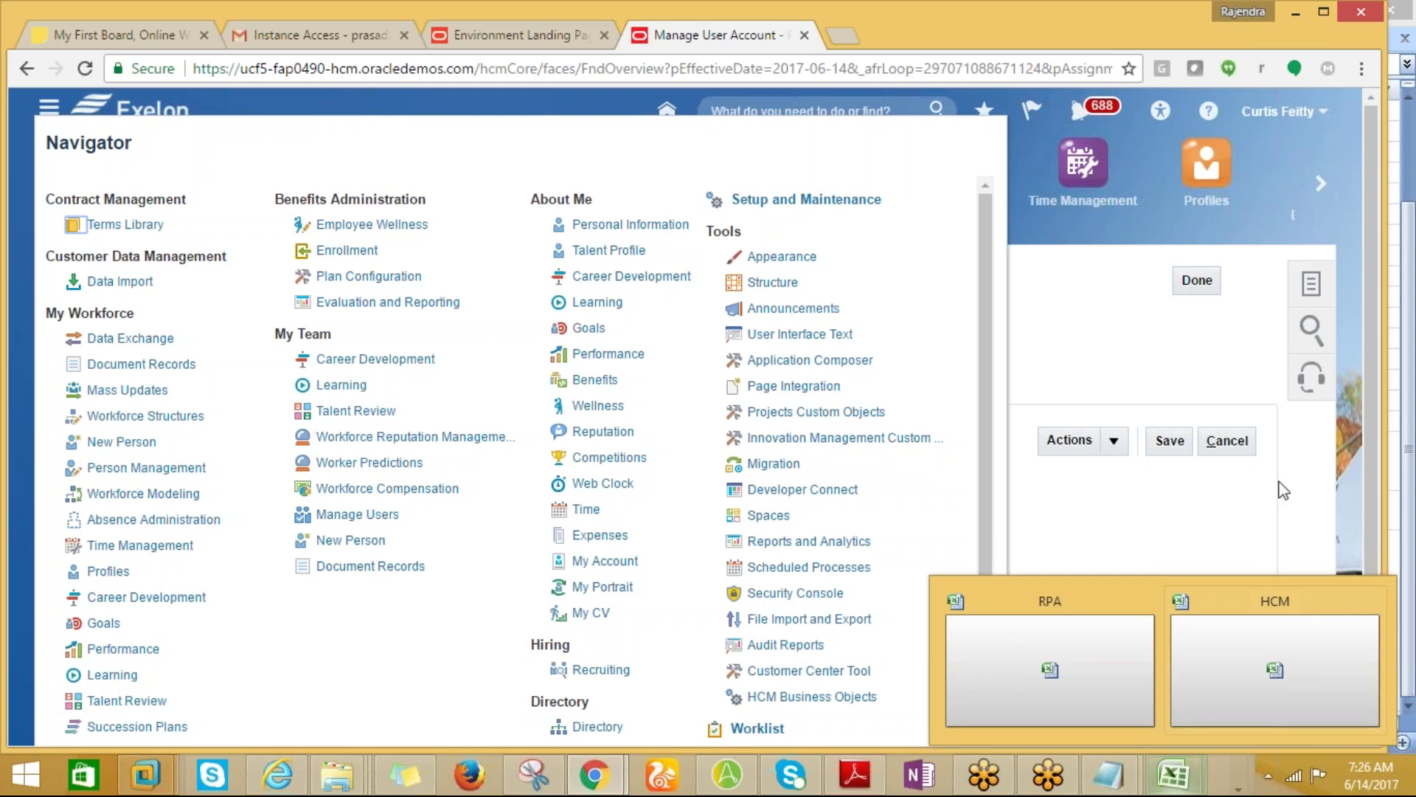
click(1310, 284)
click(1310, 284)
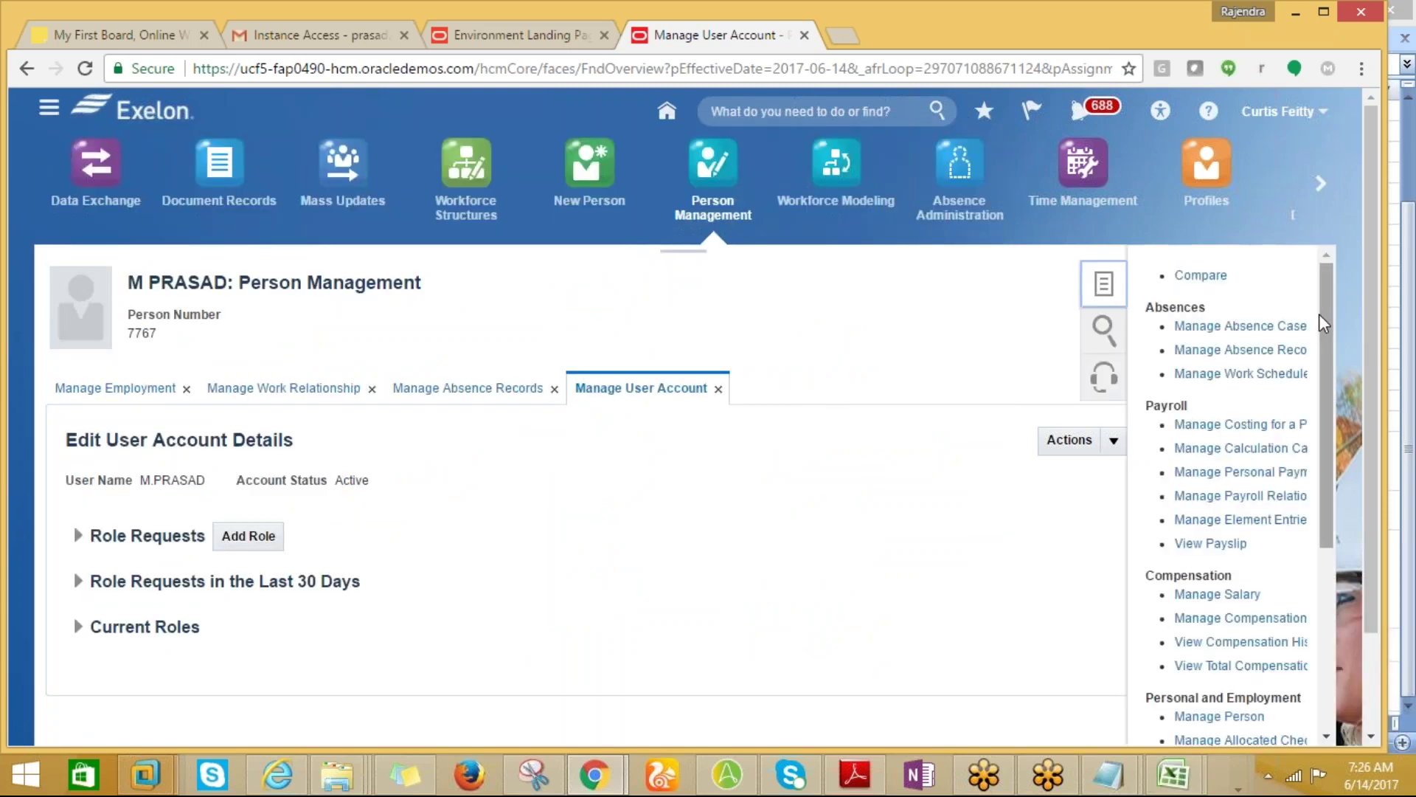
drag(1319, 316, 1315, 376)
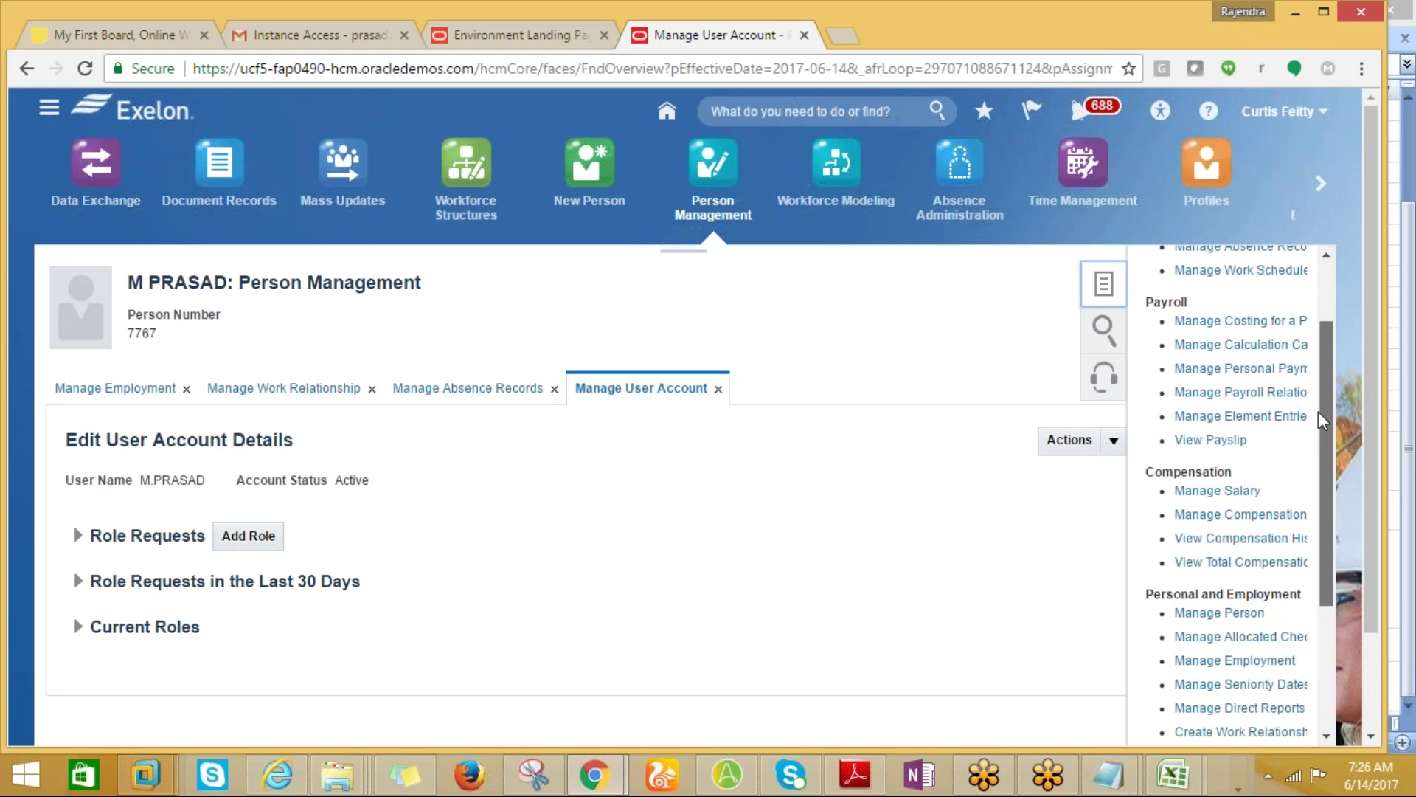
drag(1317, 411, 1307, 348)
scroll(1309, 372, down, 1)
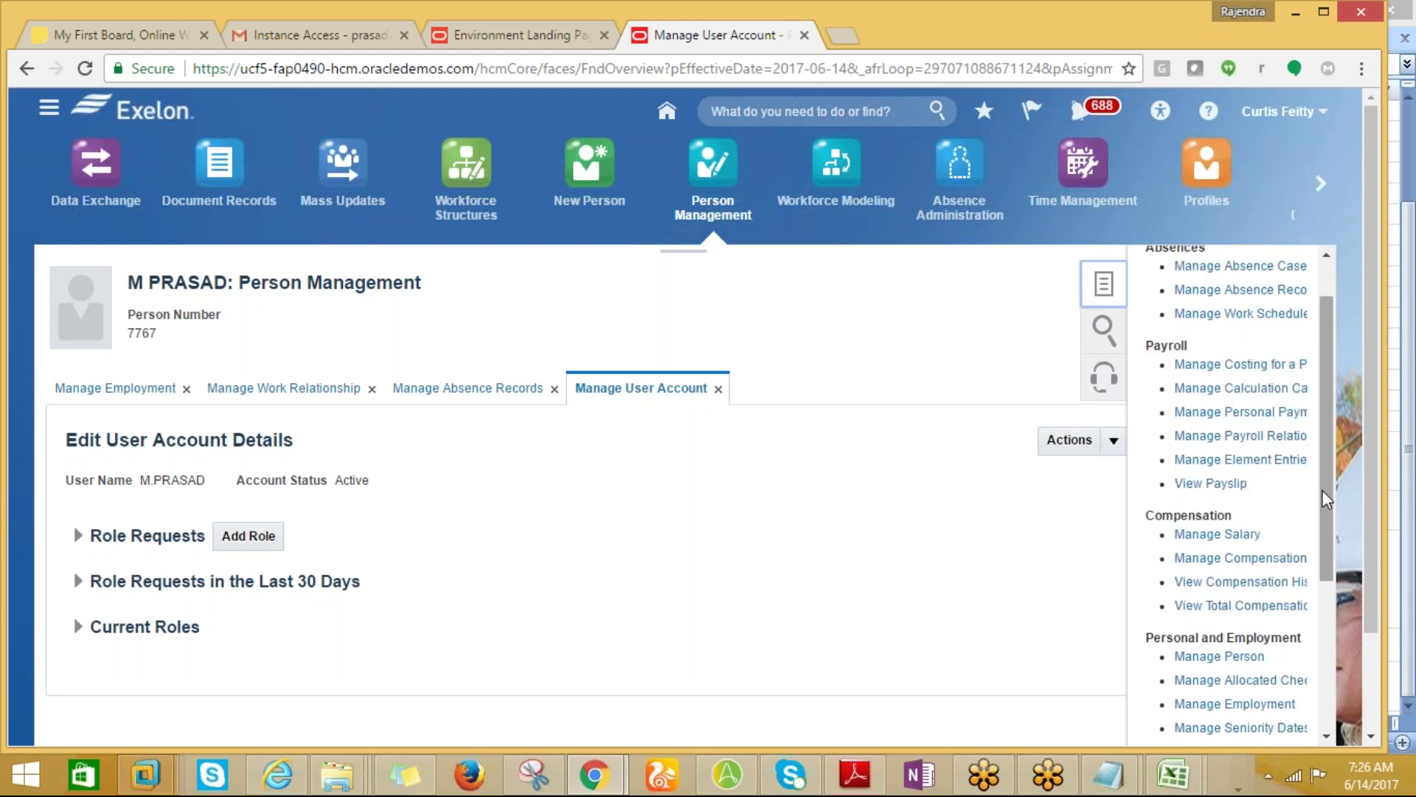
Close the task list and bring the HCM Excel notes workbook to the front.
drag(1322, 489, 1329, 542)
click(937, 506)
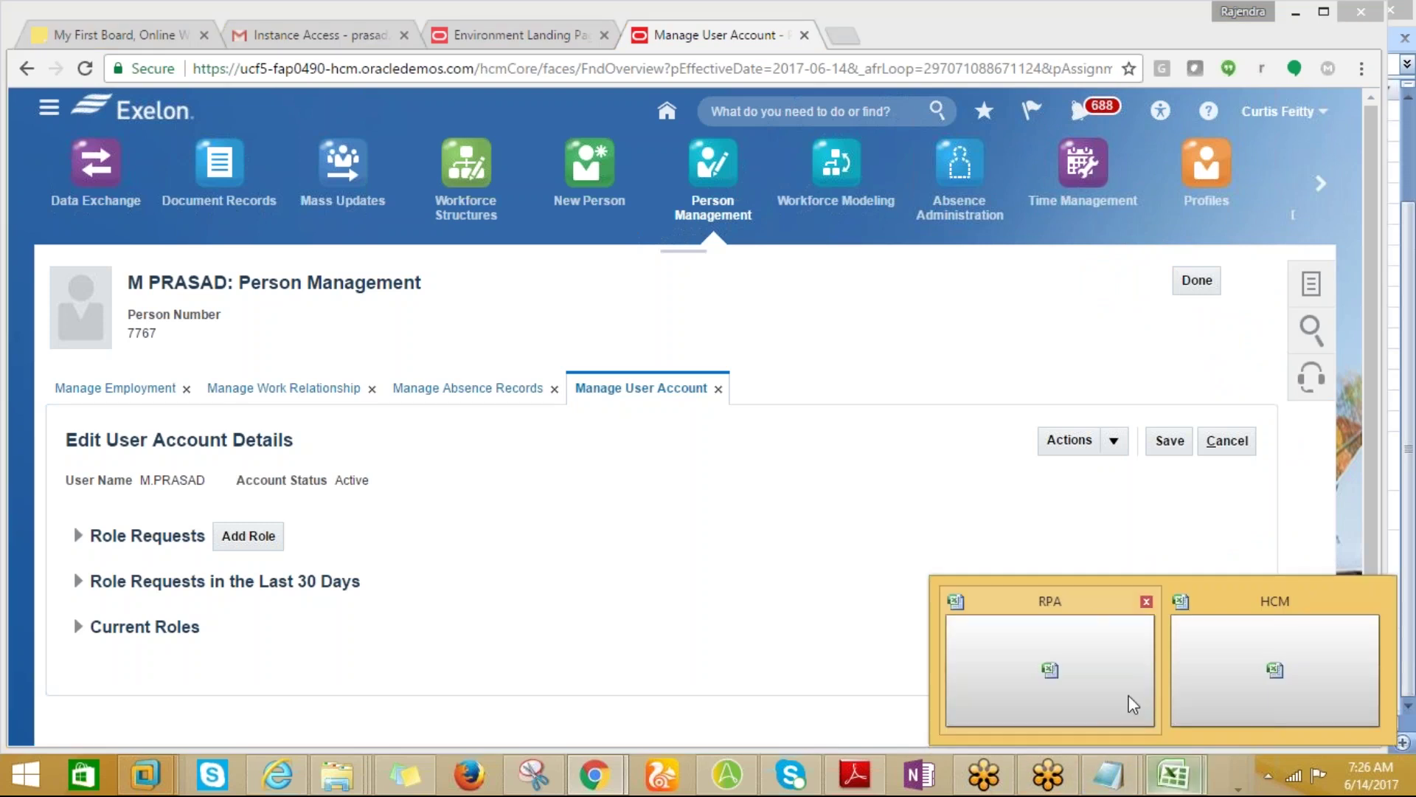
click(1217, 659)
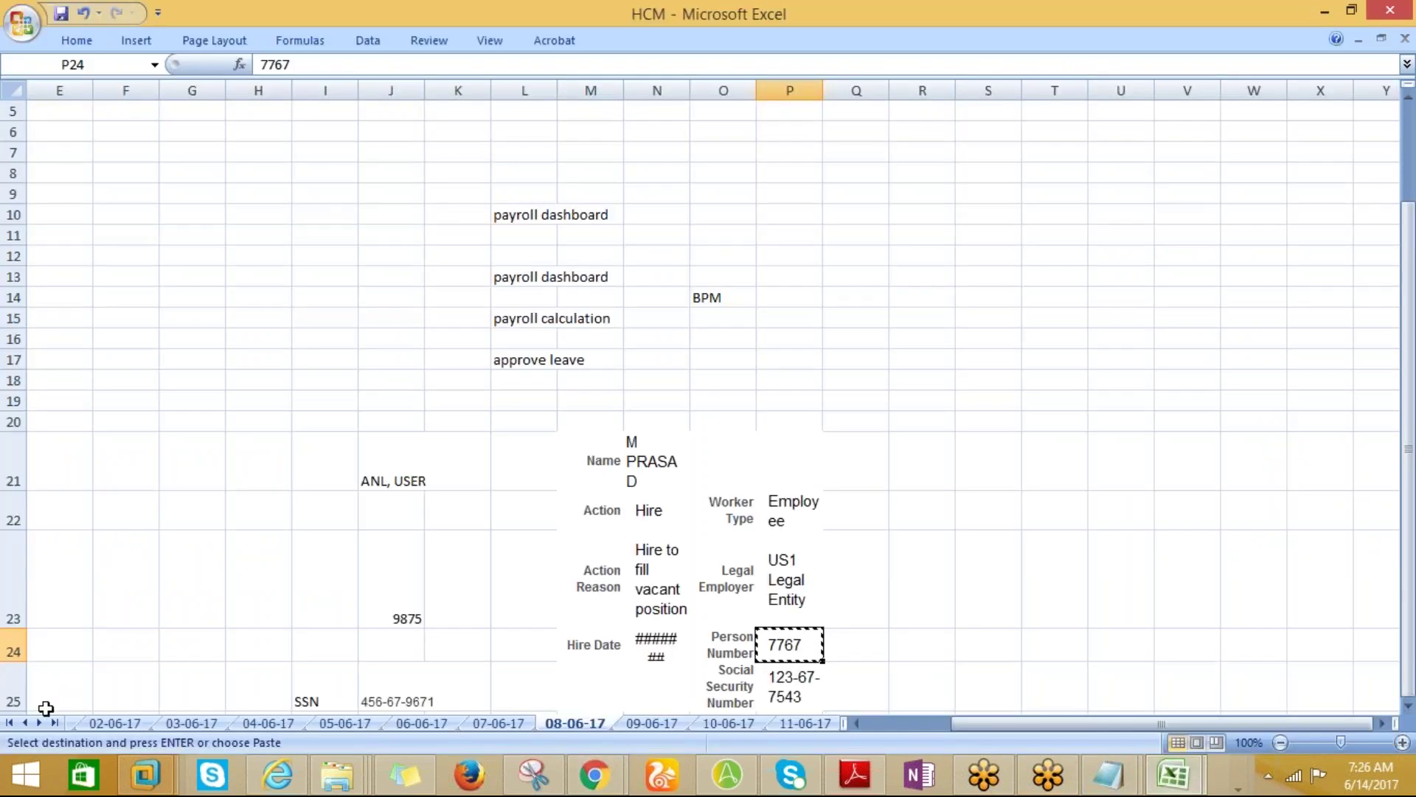
Browse the early May note sheets, 09-05-17 through 13-05-17.
click(10, 723)
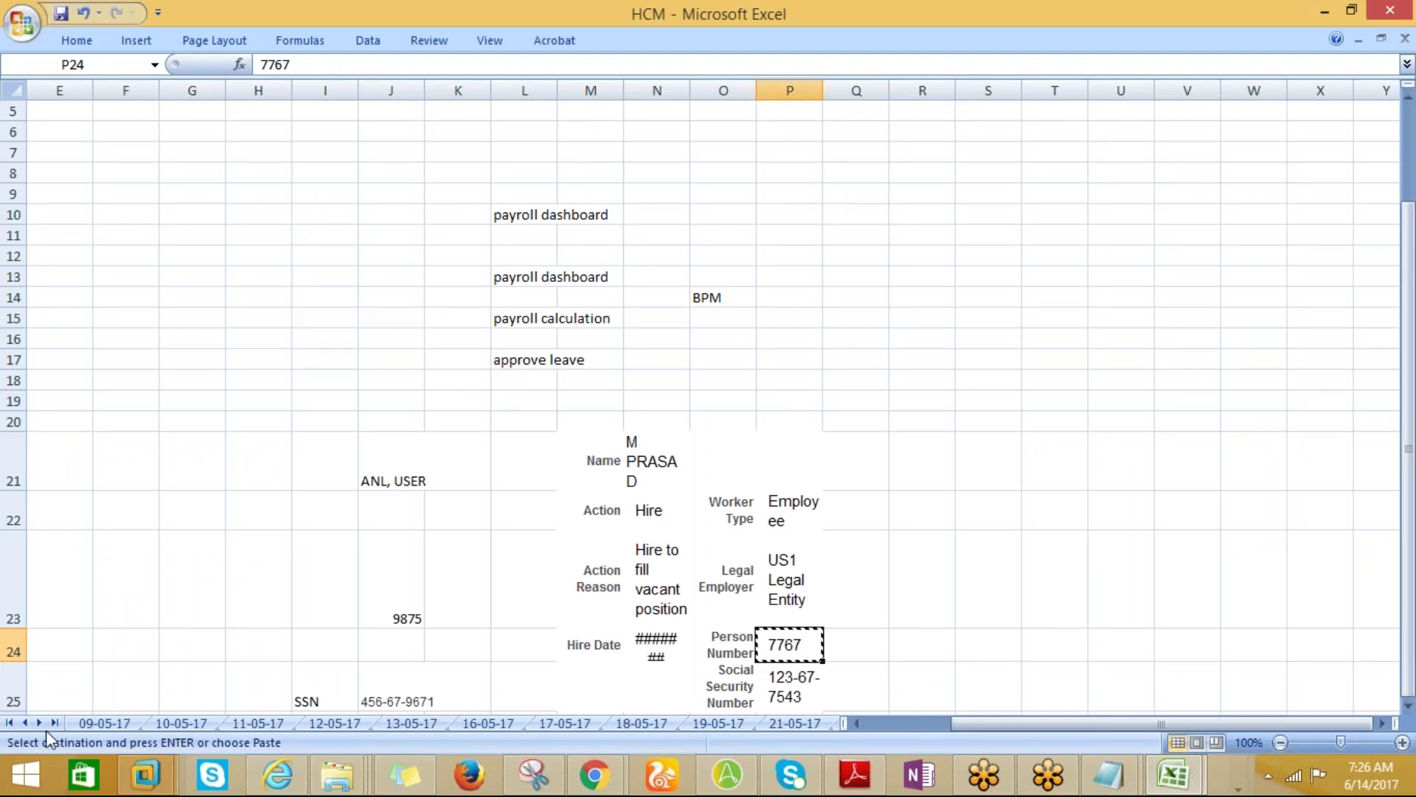
click(95, 727)
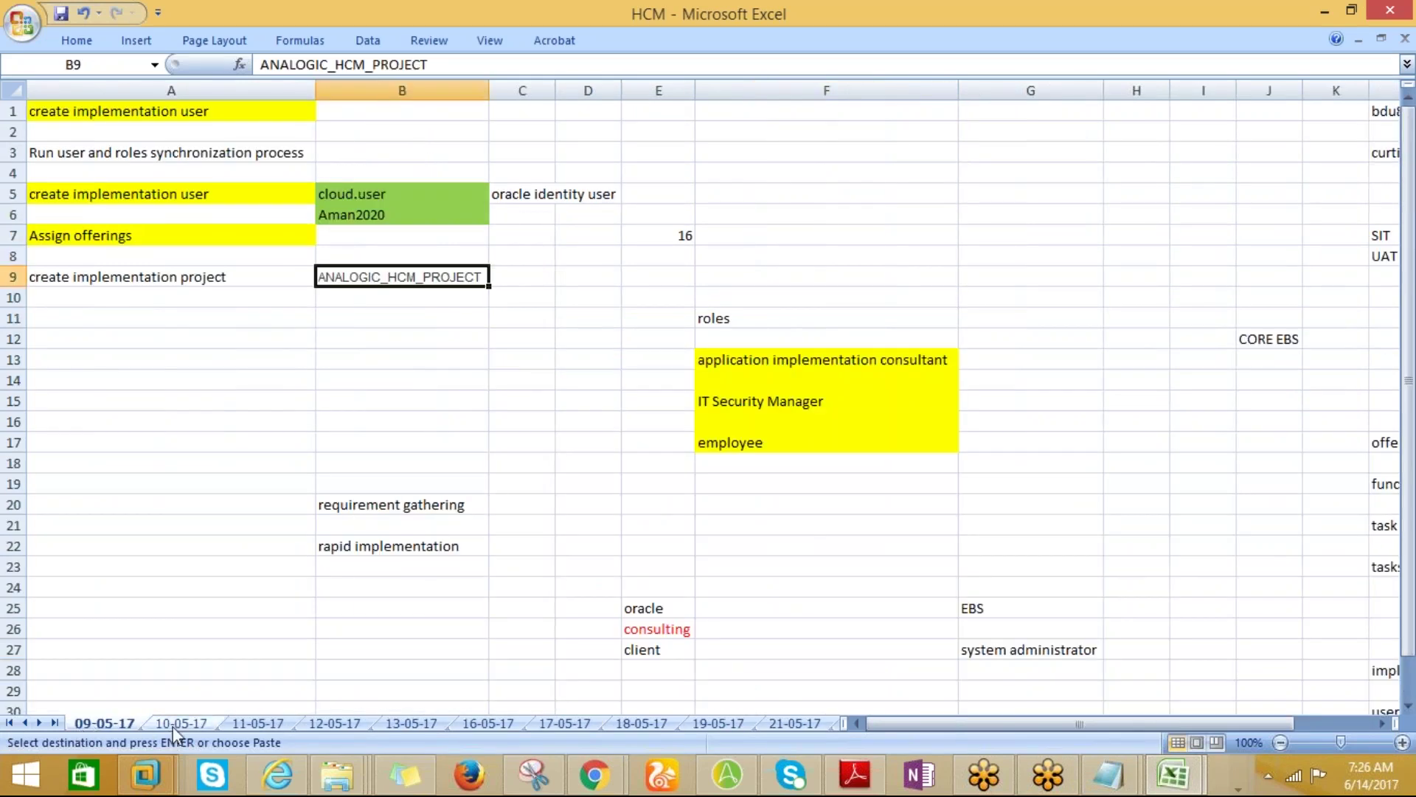
click(172, 726)
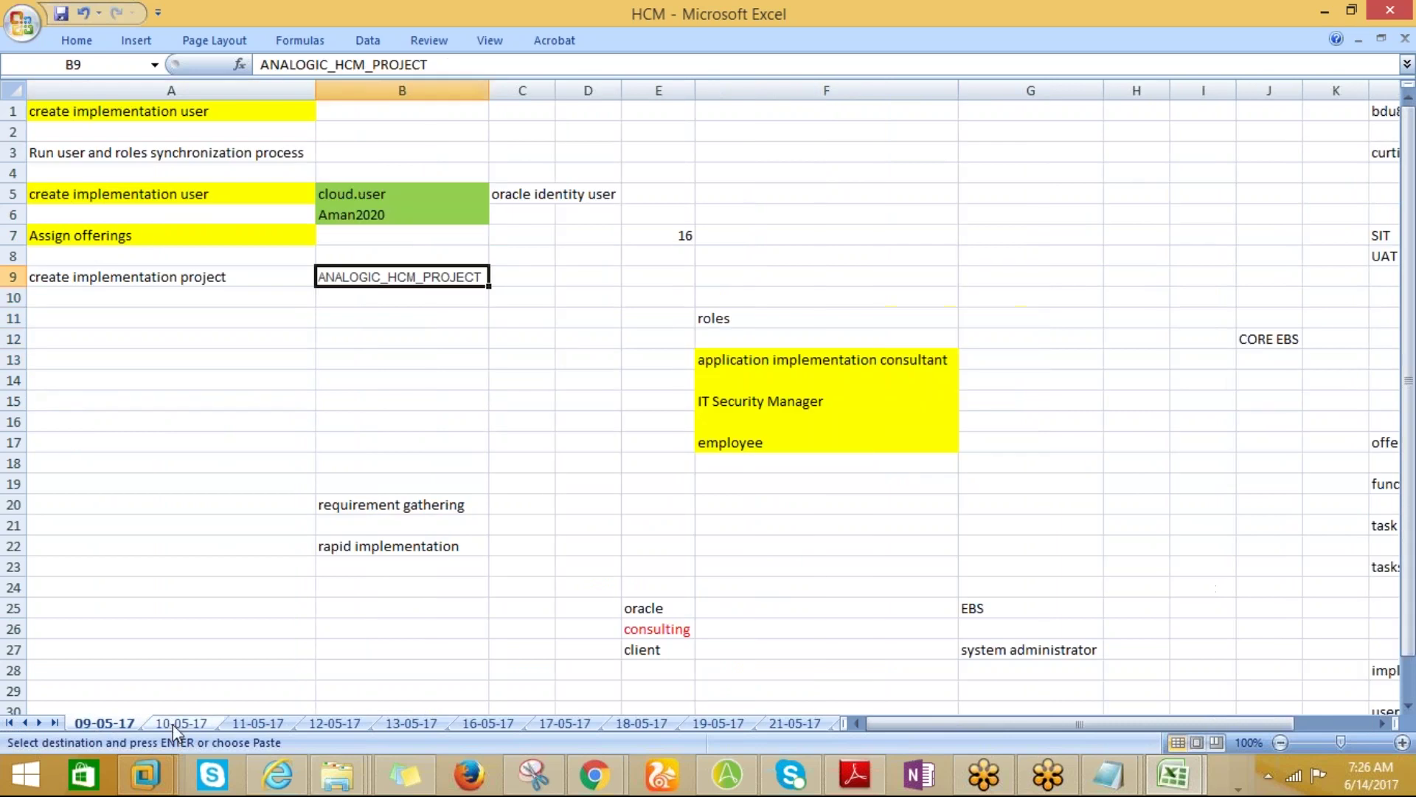
click(173, 724)
click(273, 726)
click(322, 725)
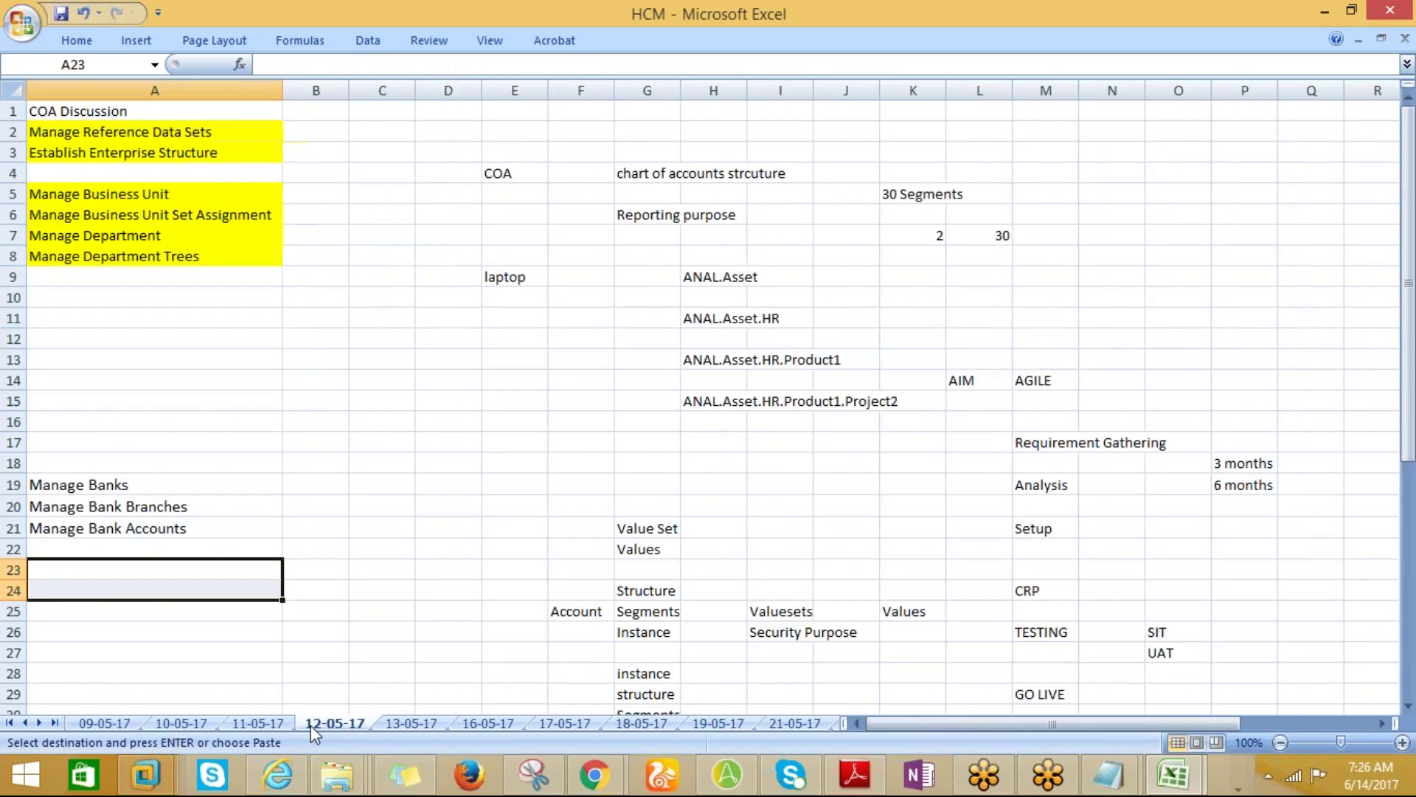
click(251, 725)
click(188, 722)
click(109, 722)
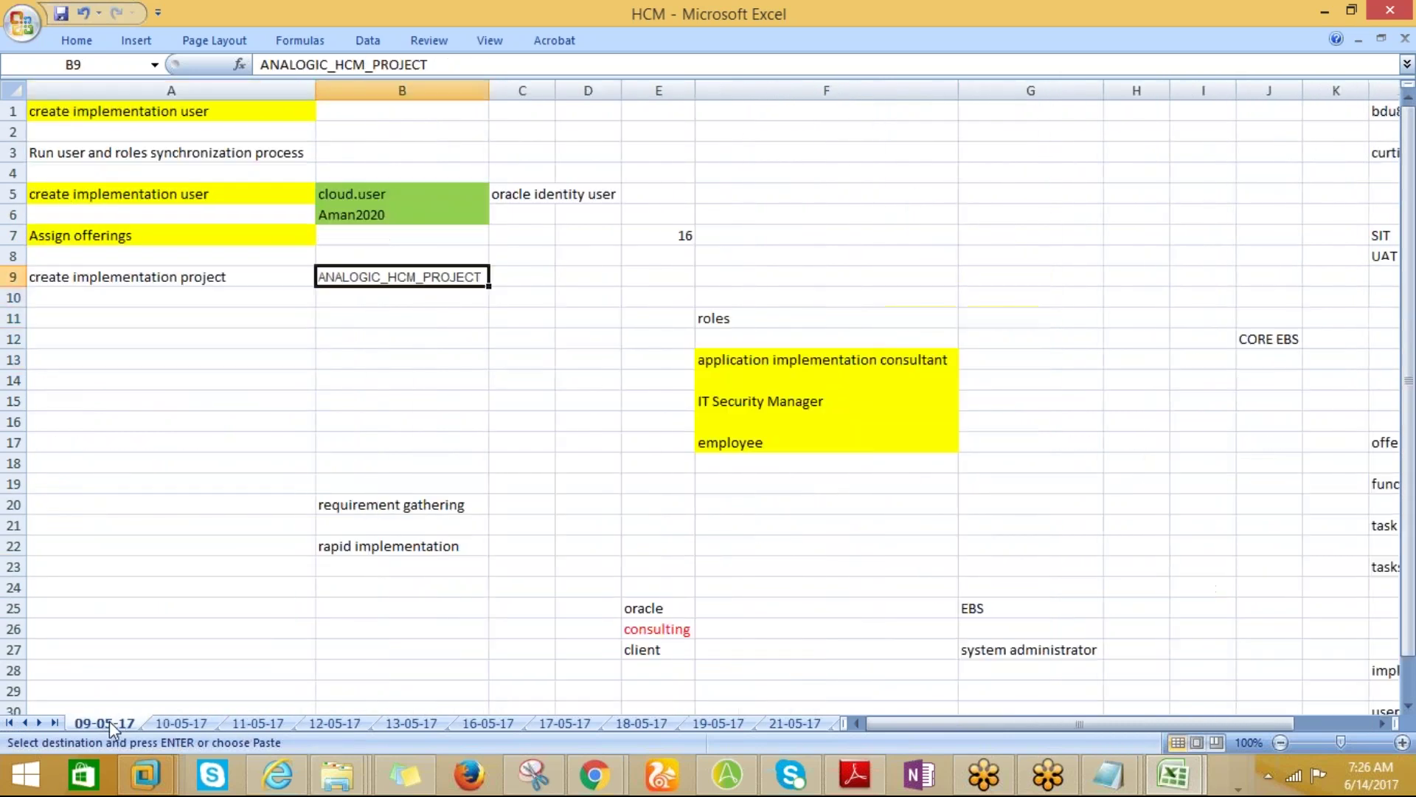
click(166, 723)
click(250, 725)
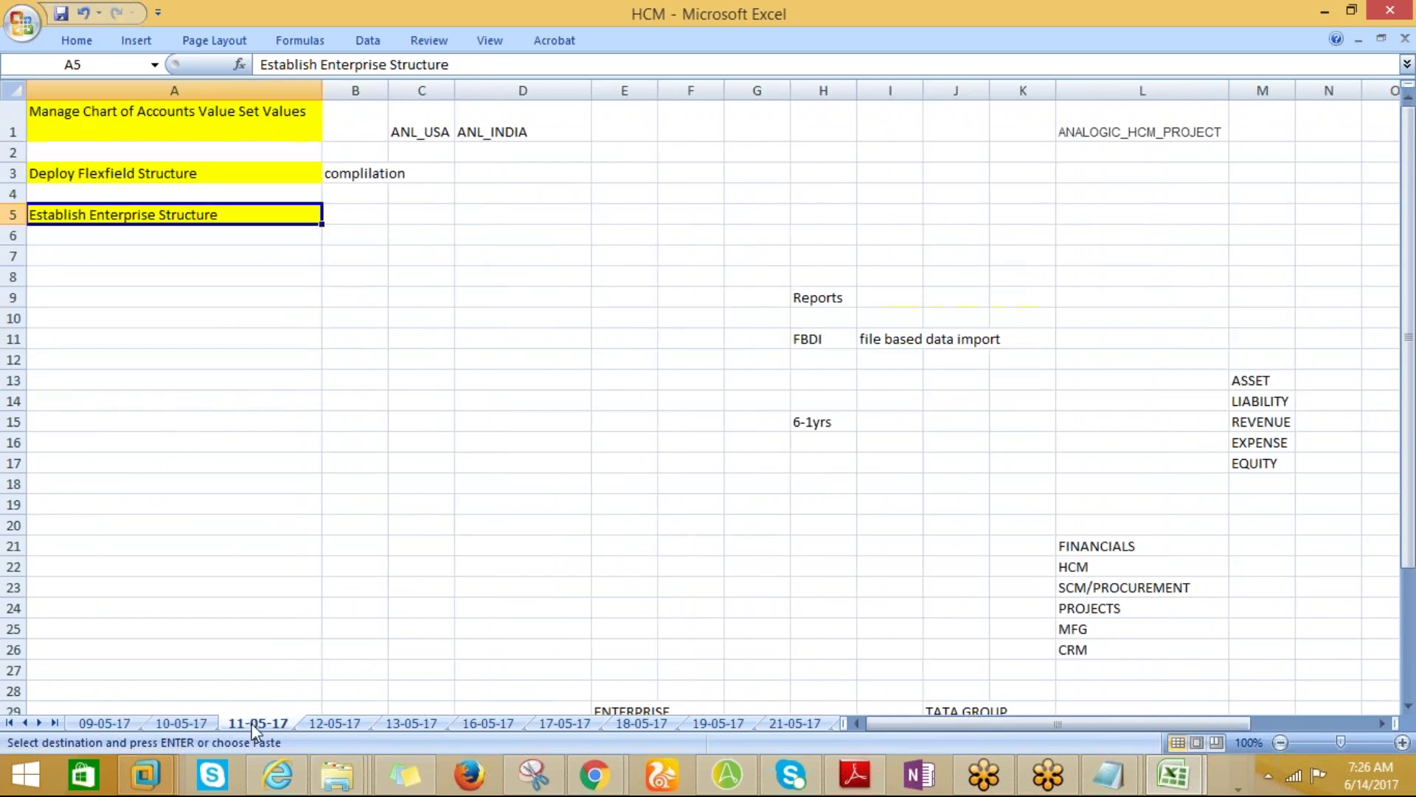
click(321, 728)
click(395, 726)
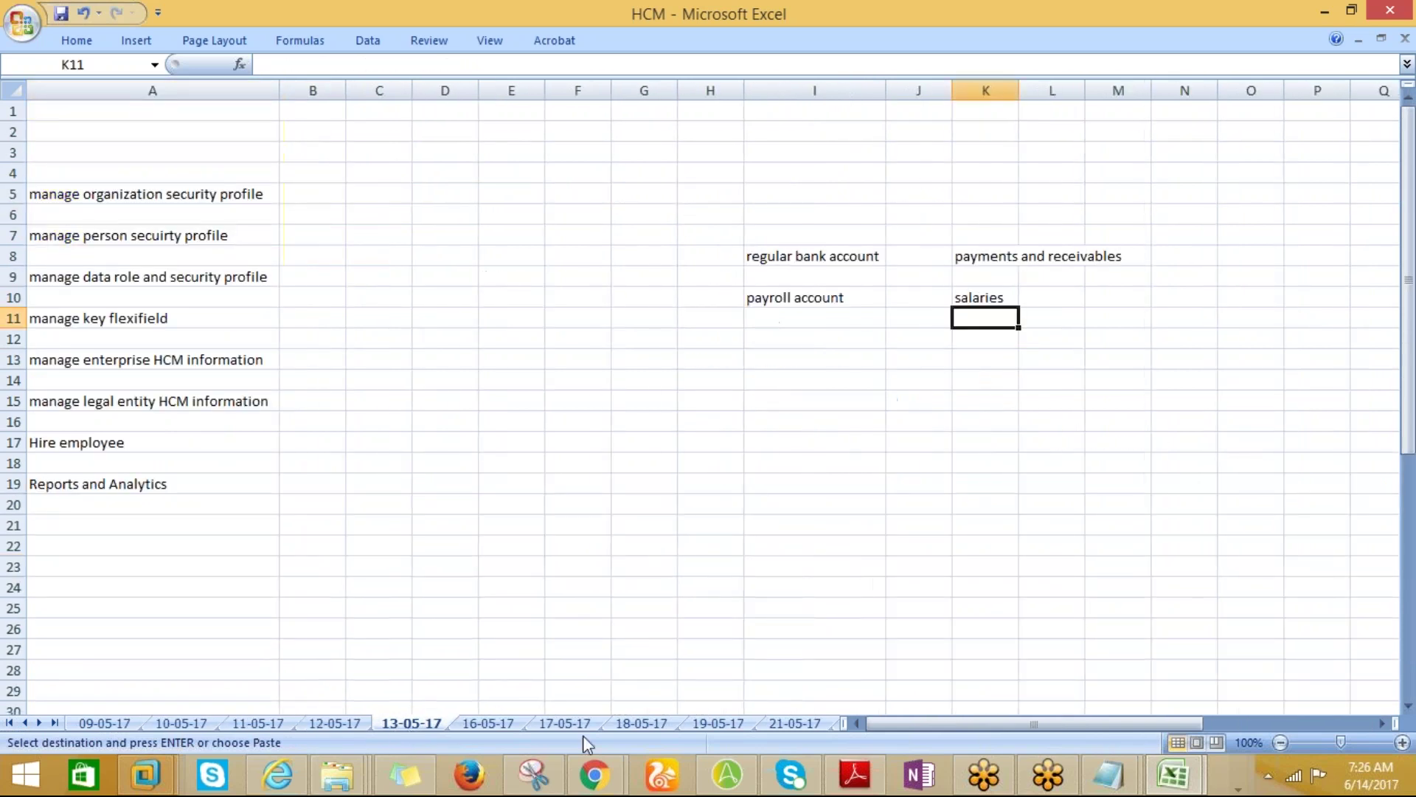
Step through the late May sheets, 21-05-17 to 30-05-17, then view Sheet3's implementation steps.
click(786, 722)
click(818, 728)
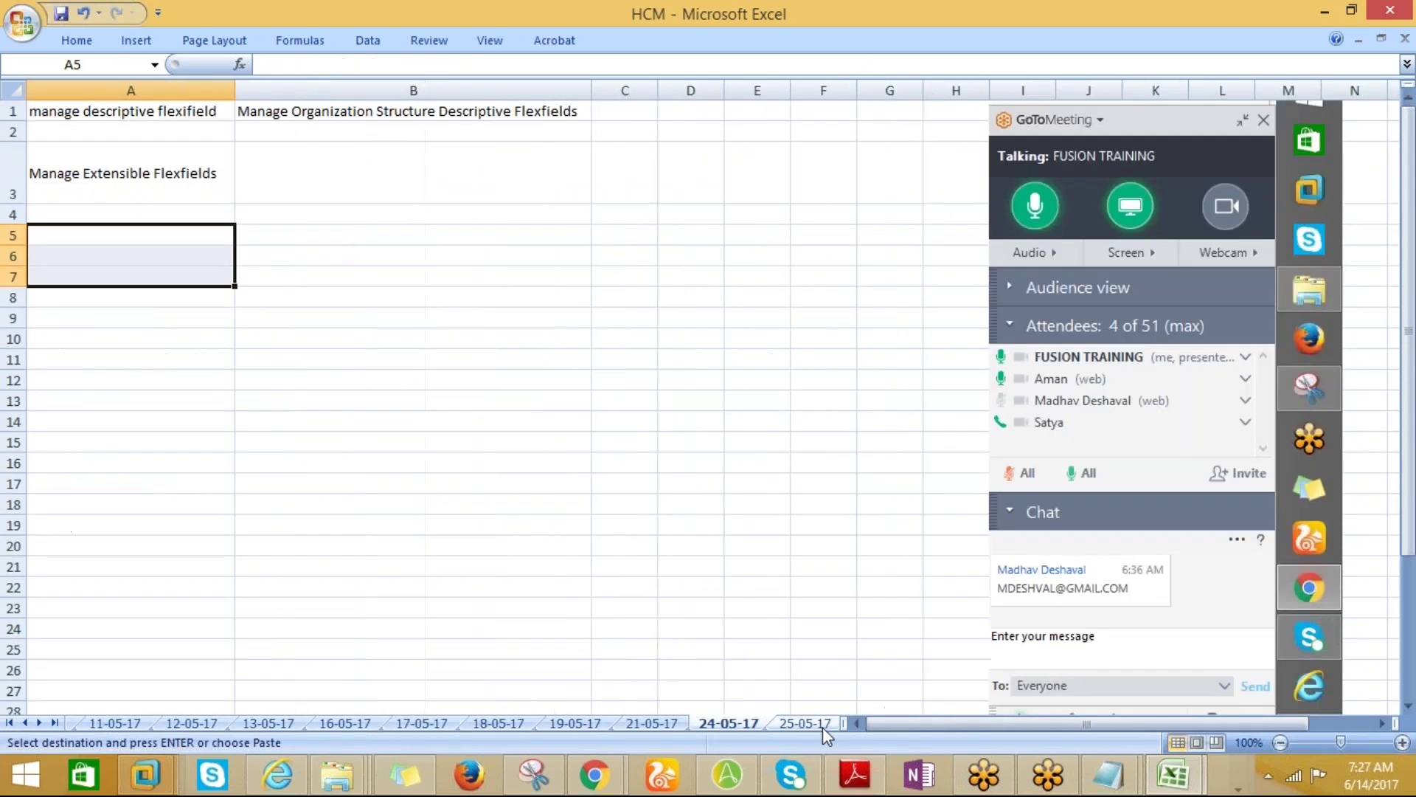
click(821, 727)
click(816, 725)
click(817, 727)
click(817, 726)
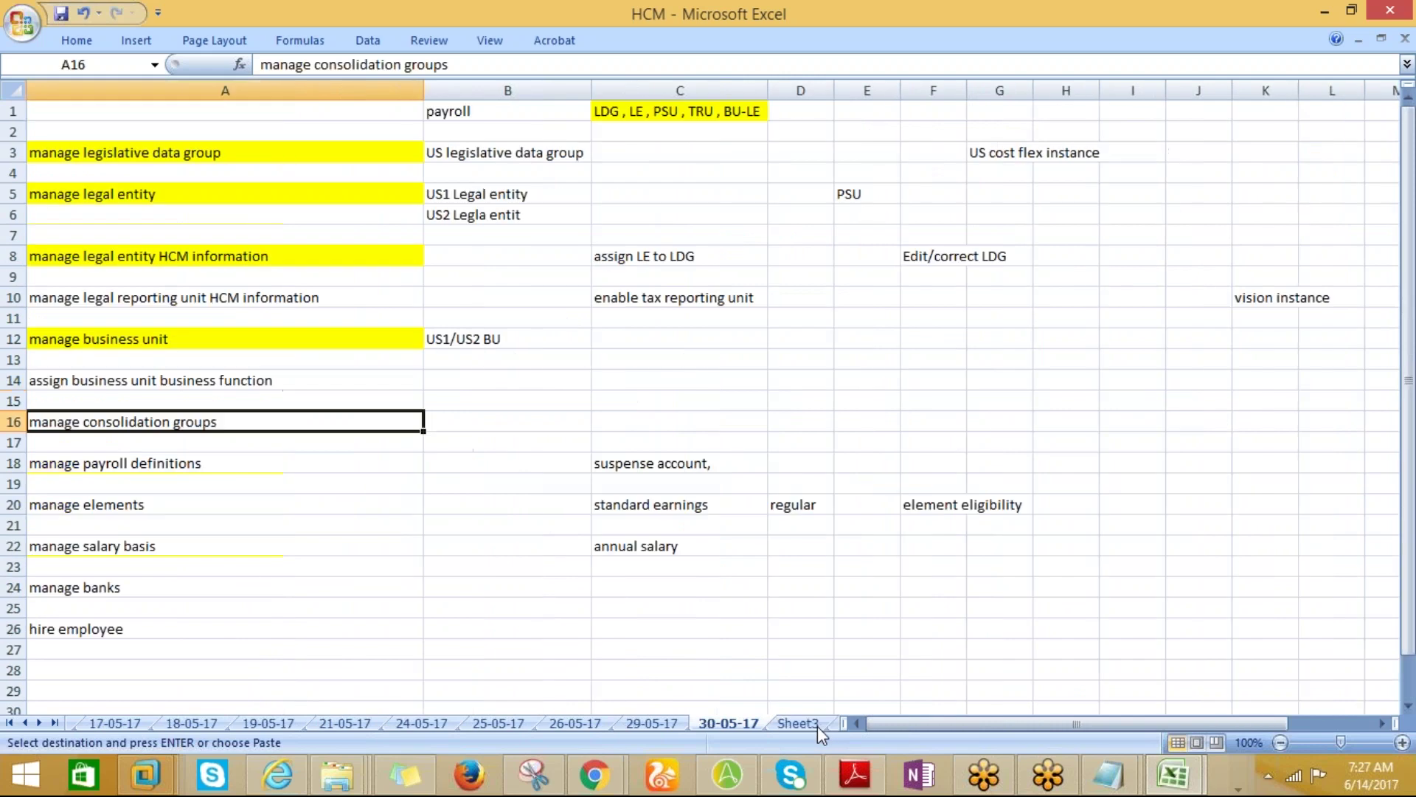
click(821, 728)
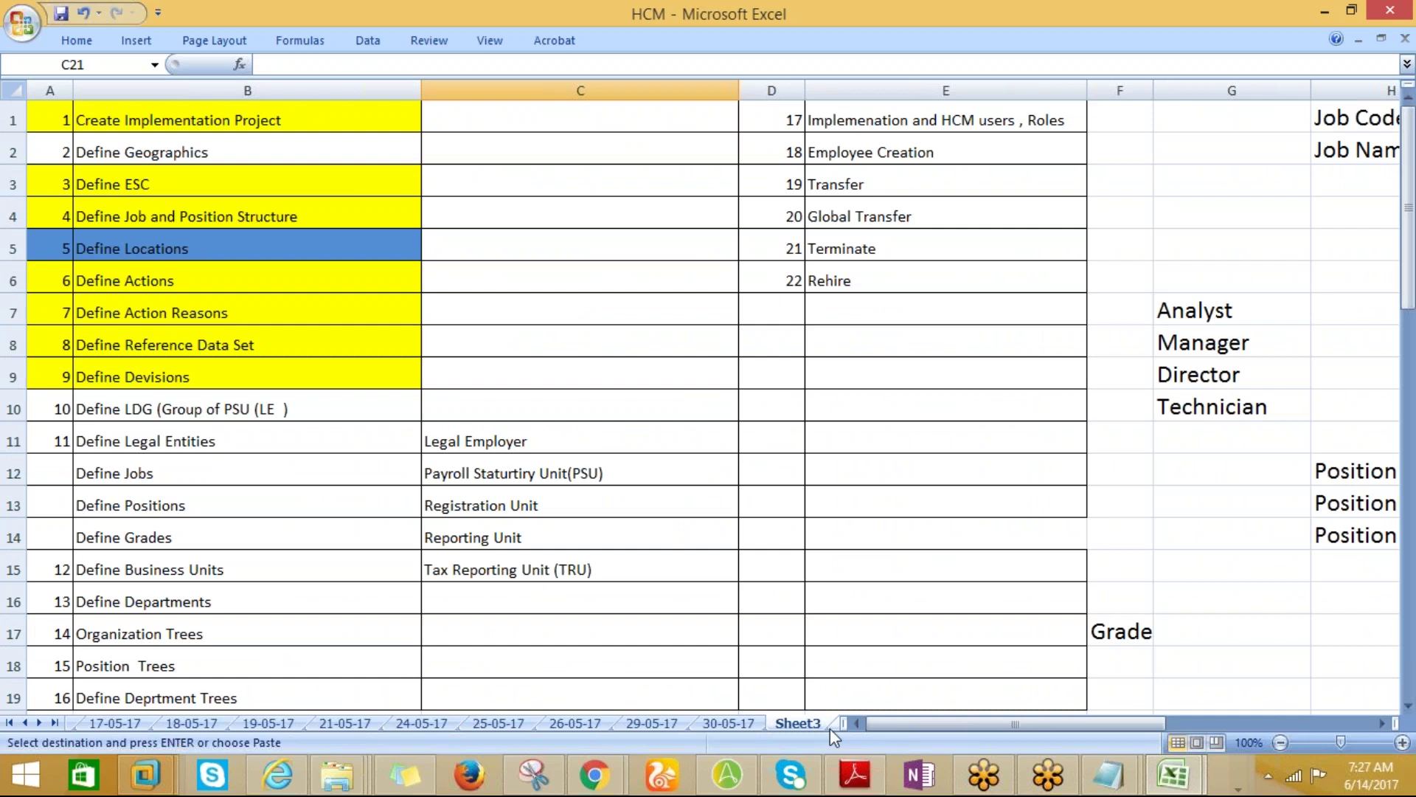
Move between the June sheets with Ctrl+PageUp/PageDown and settle on 04-06-17.
key(ctrl+Page_Down)
key(ctrl+Page_Down)
key(ctrl+Page_Down)
key(ctrl+Page_Down)
key(ctrl+Page_Down)
key(ctrl+Page_Down)
key(ctrl+Page_Down)
key(ctrl+Page_Down)
key(ctrl+Page_Down)
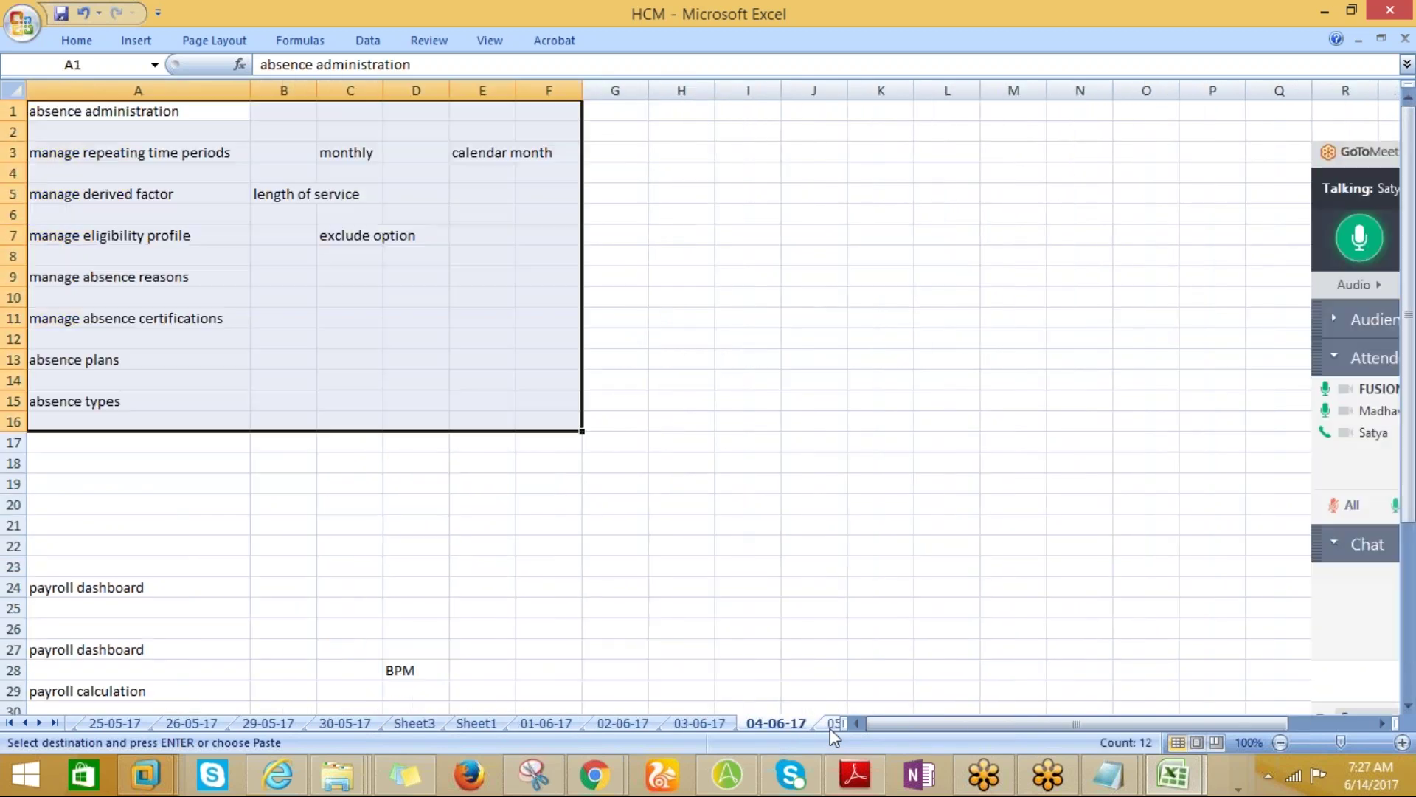
key(ctrl+Page_Up)
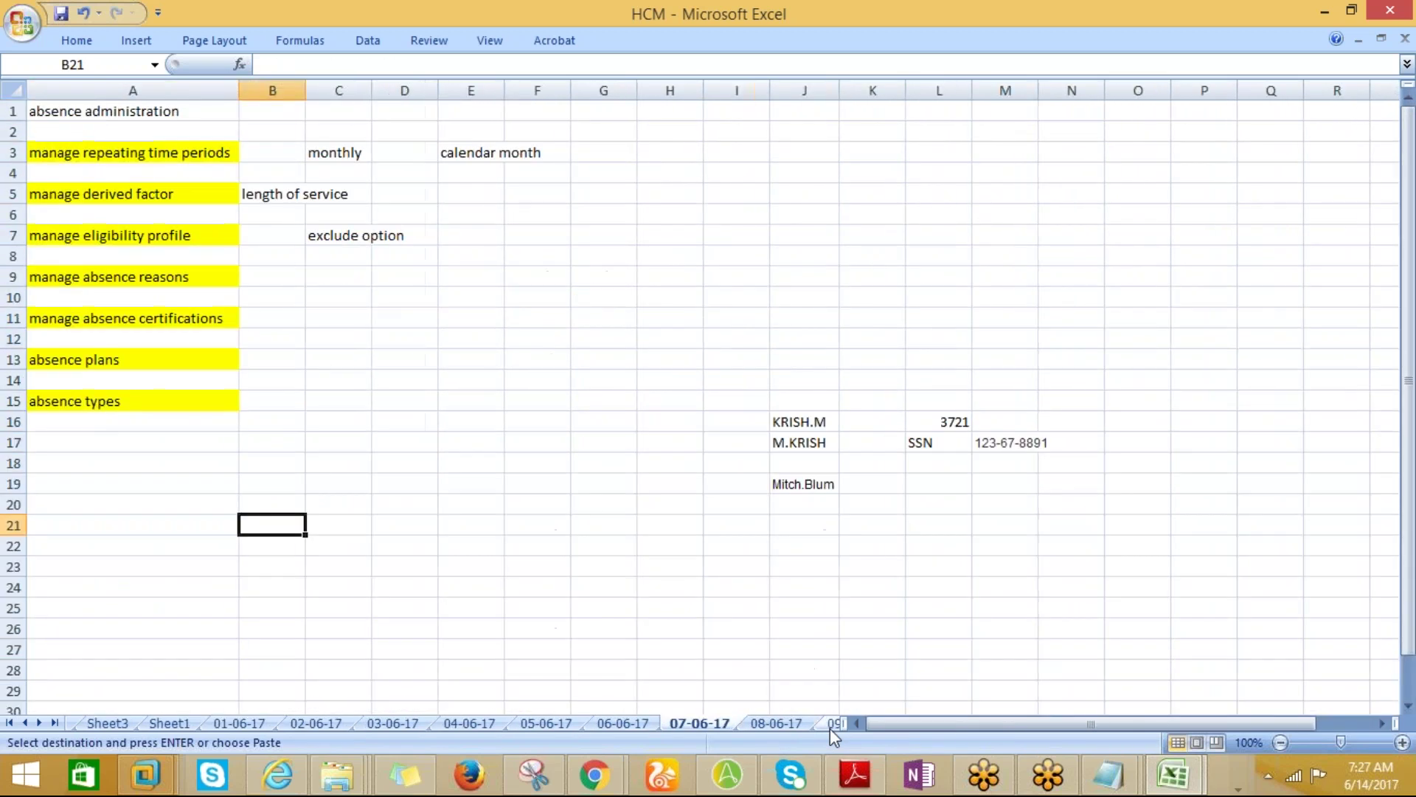
key(ctrl+Page_Up)
key(ctrl+Page_Up)
key(ctrl+Page_Up)
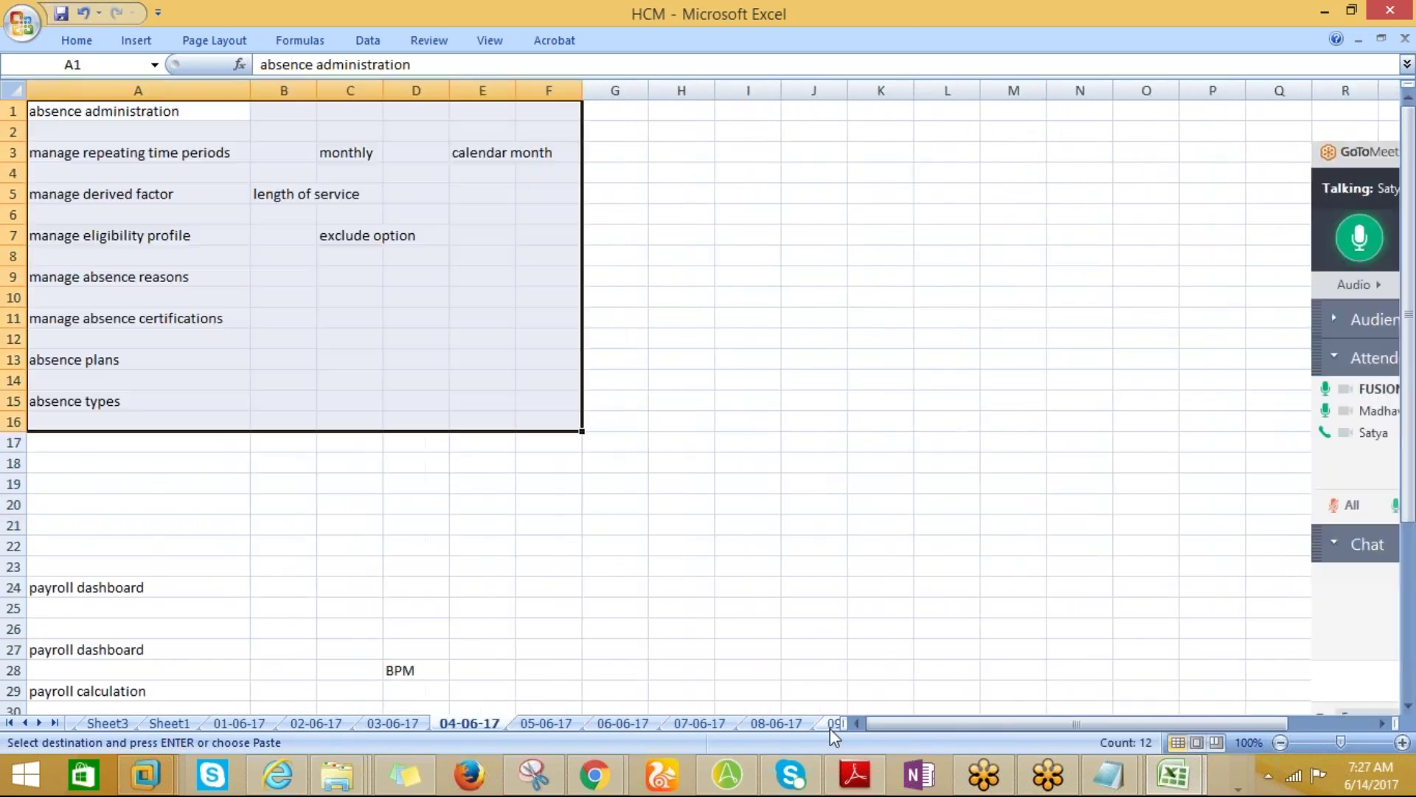
key(ctrl+Page_Up)
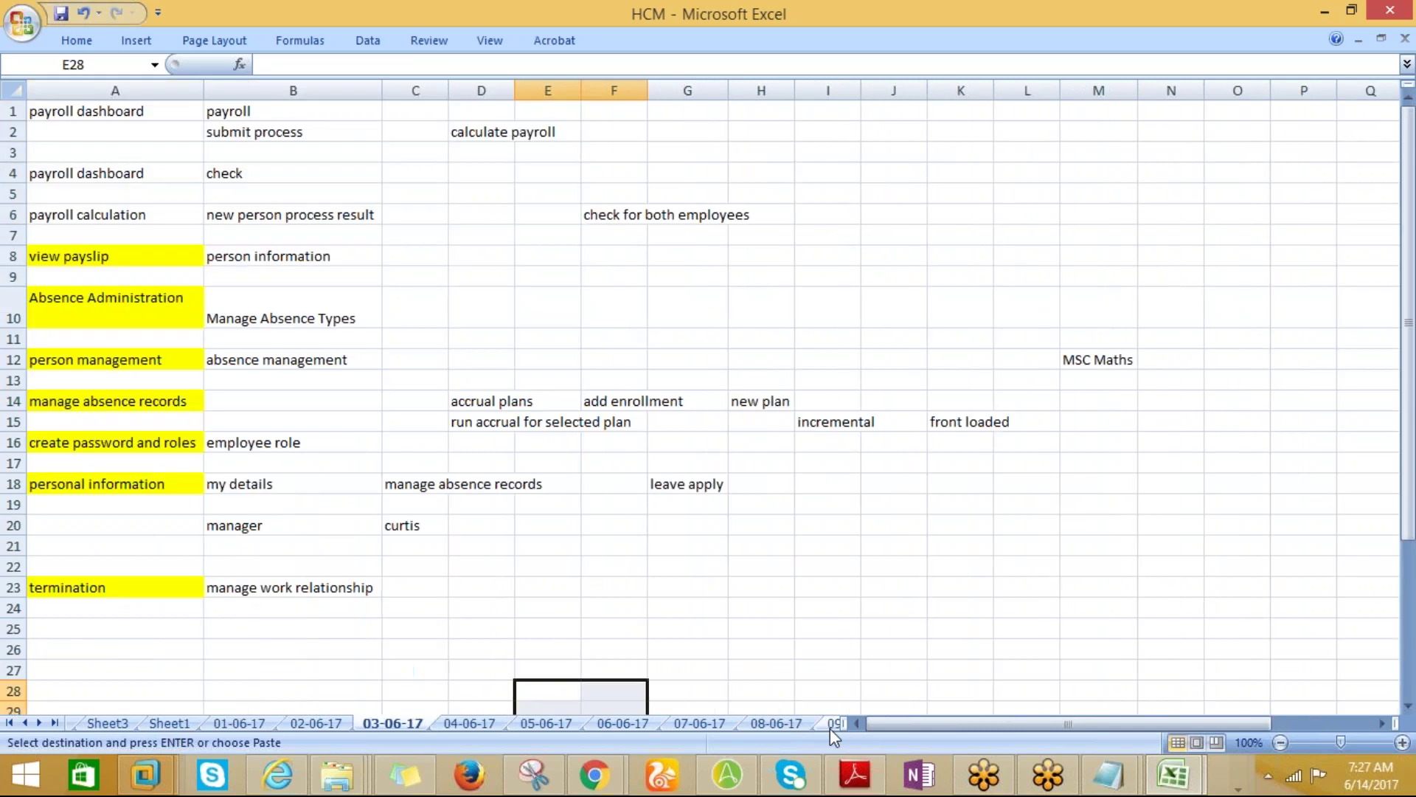
key(ctrl+Page_Down)
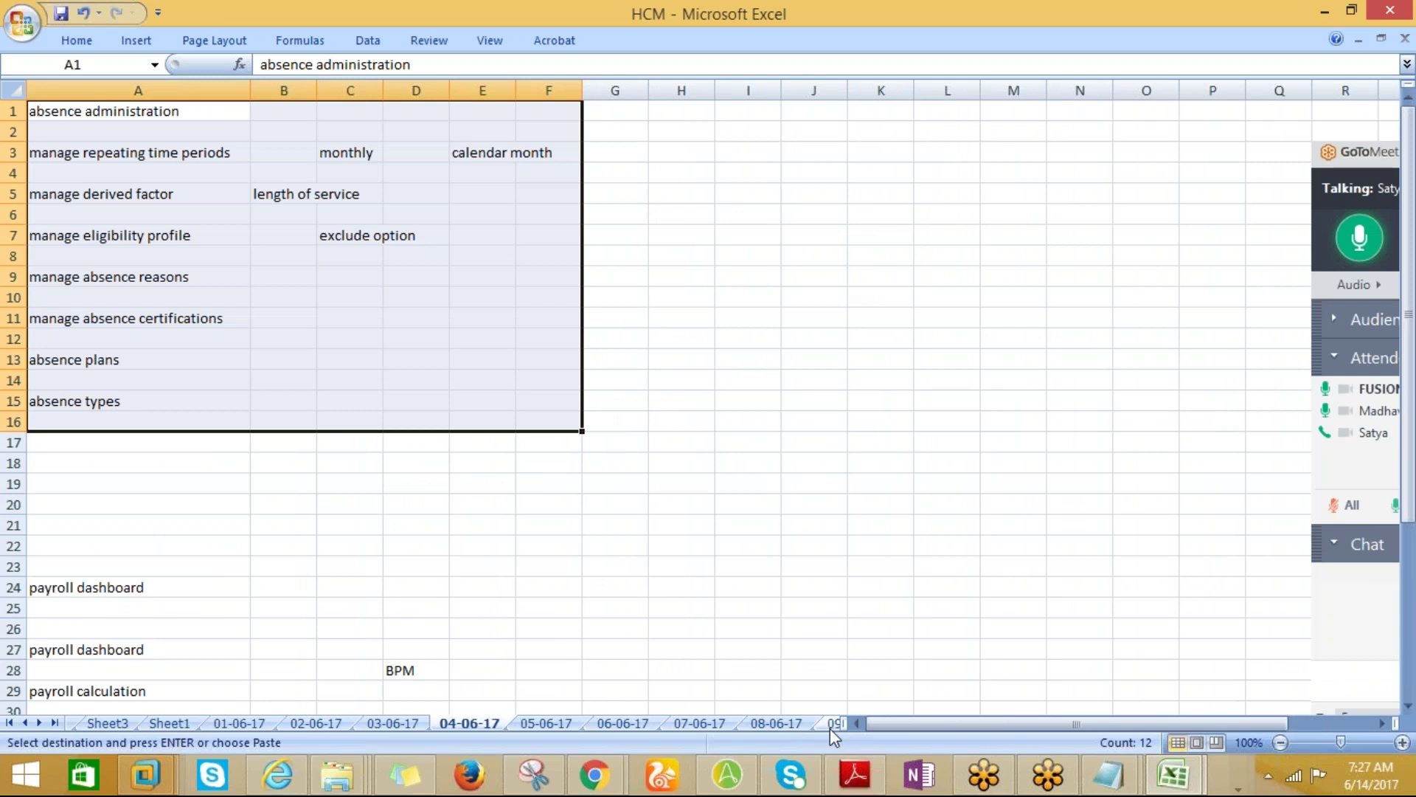
key(ctrl+Page_Down)
key(ctrl+Page_Up)
key(ctrl+Page_Up)
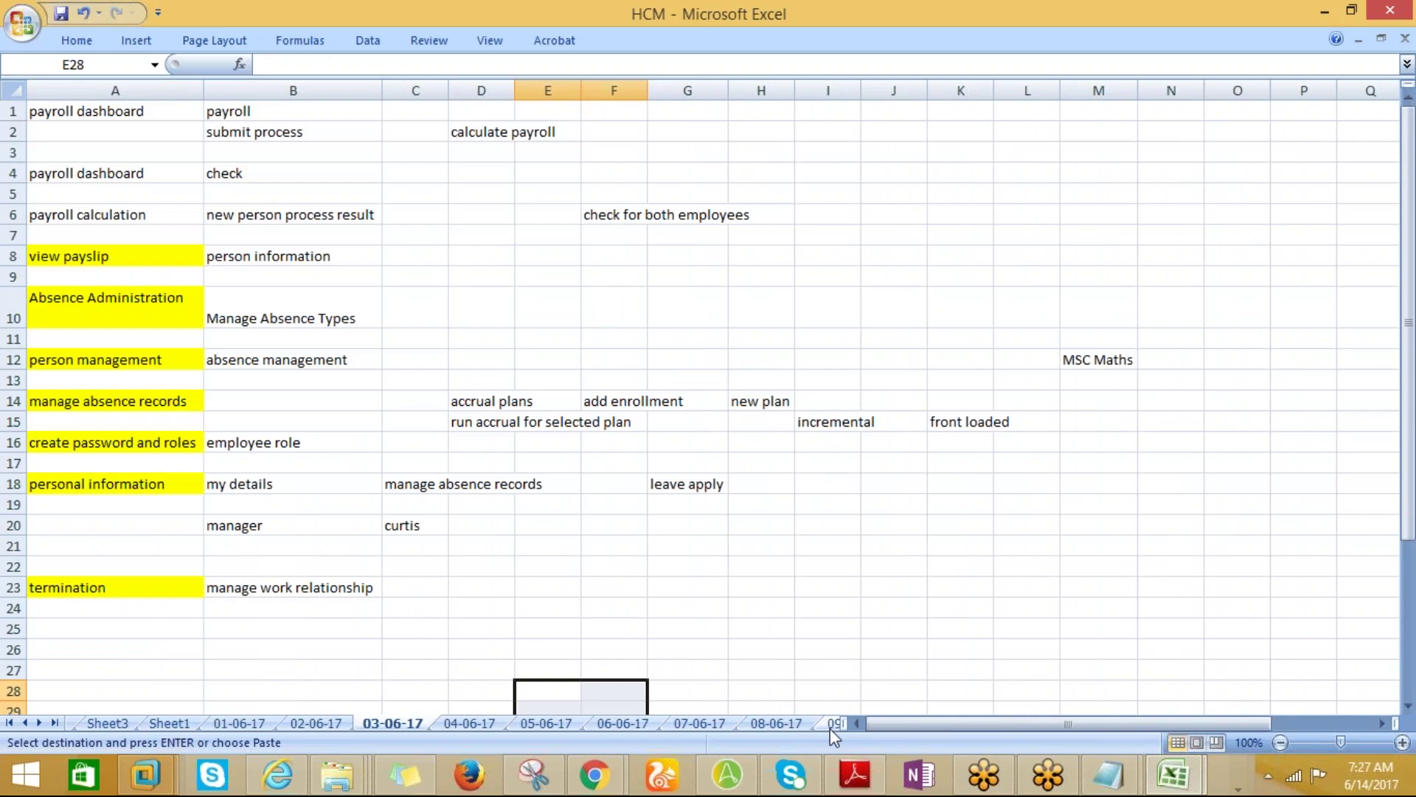
key(ctrl+Page_Down)
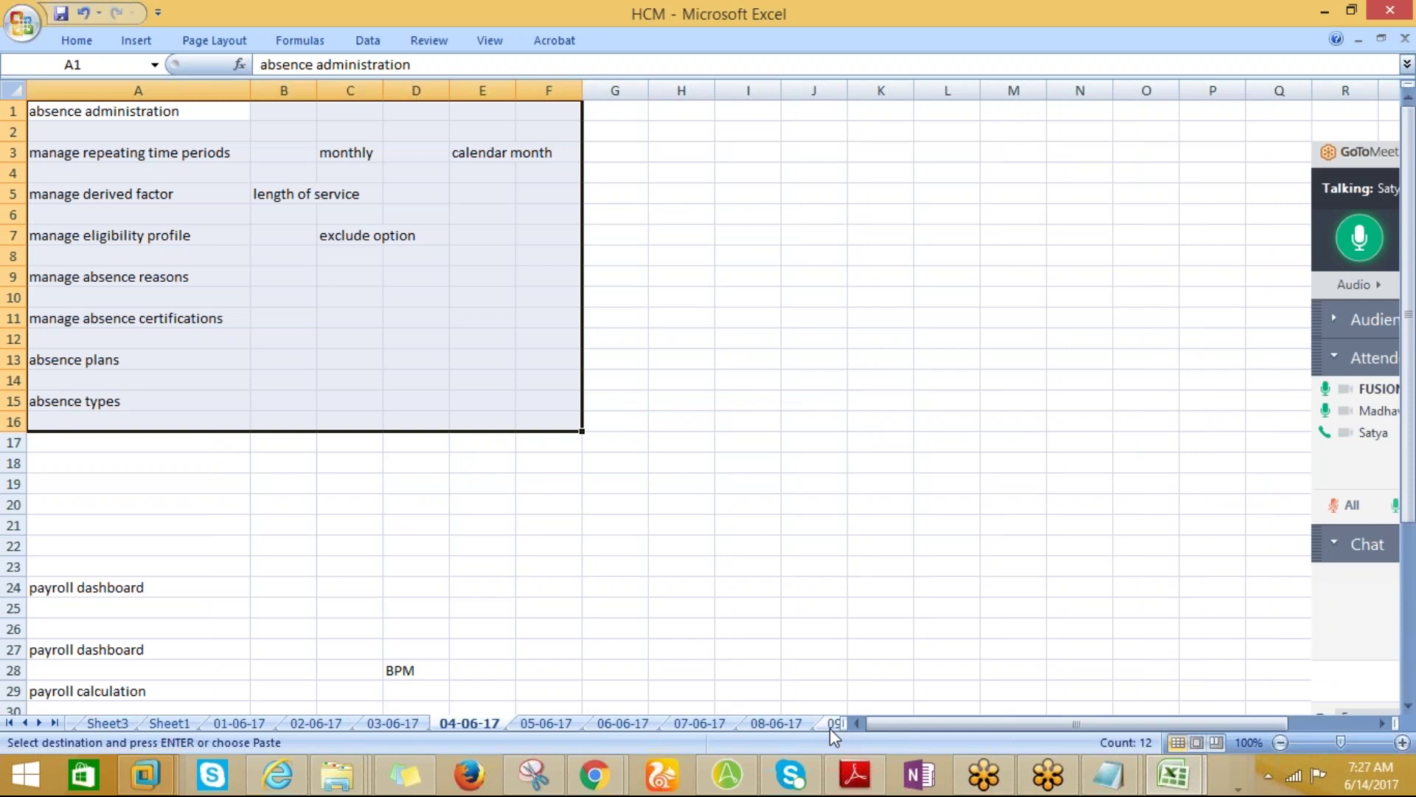
click(174, 373)
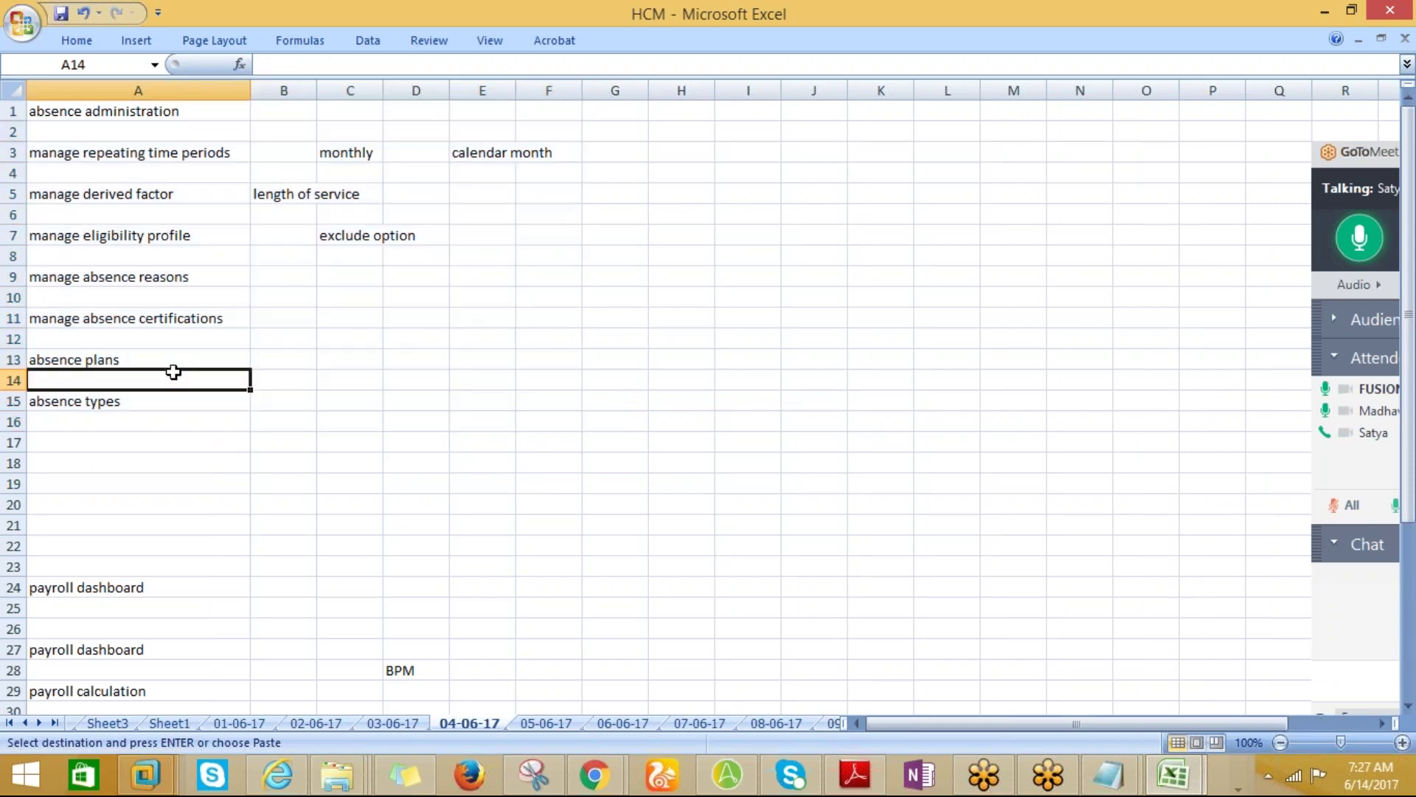
drag(104, 111, 121, 691)
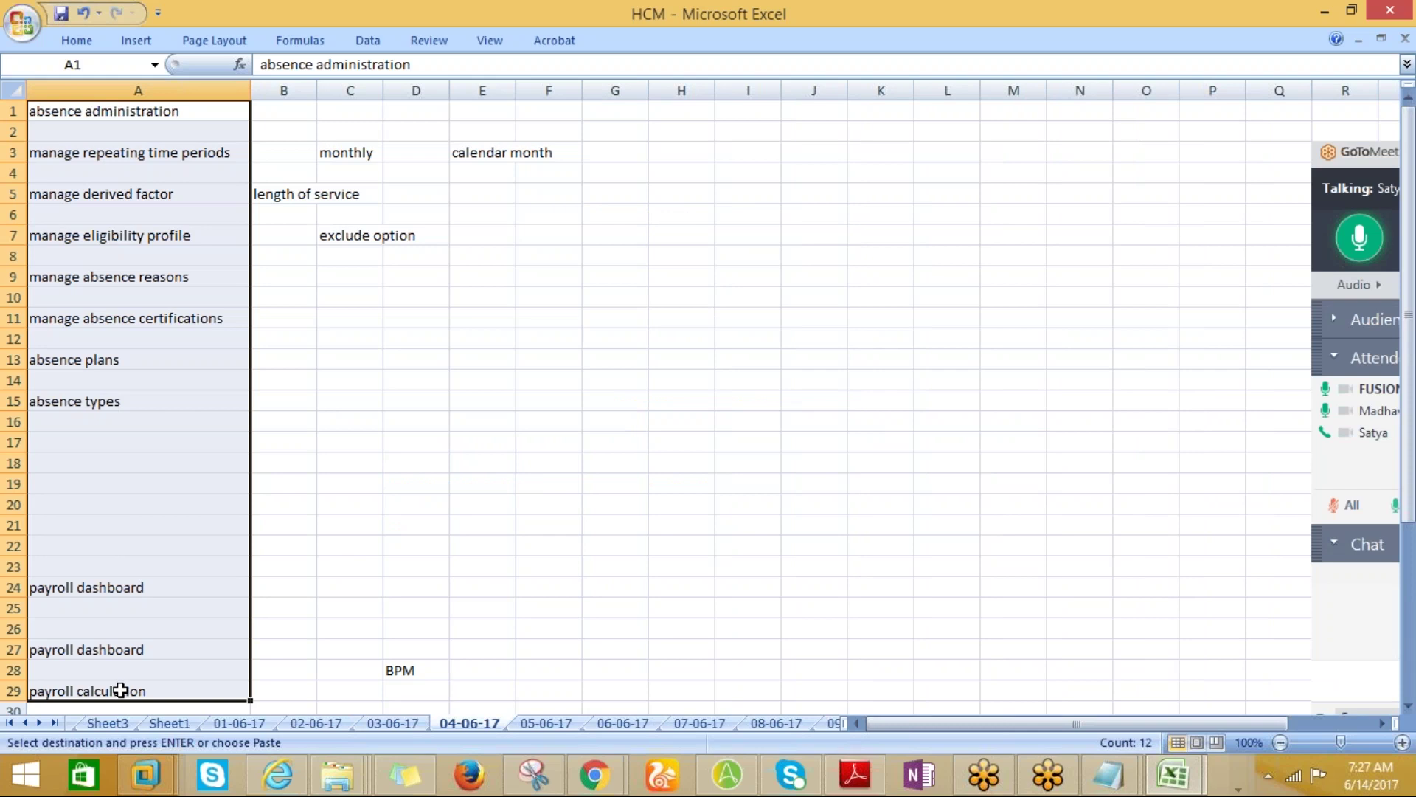
click(279, 427)
drag(101, 109, 98, 686)
click(287, 554)
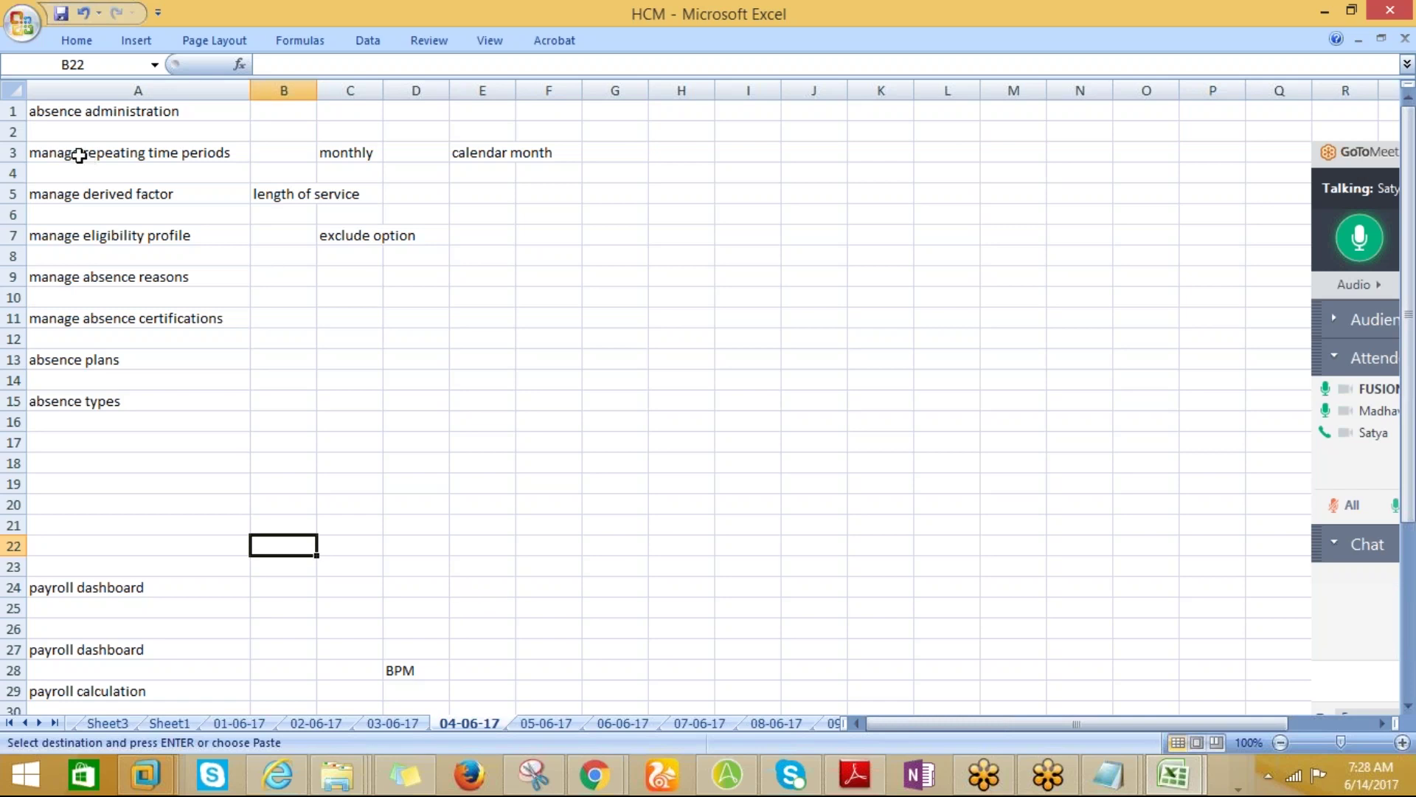
drag(70, 112, 98, 404)
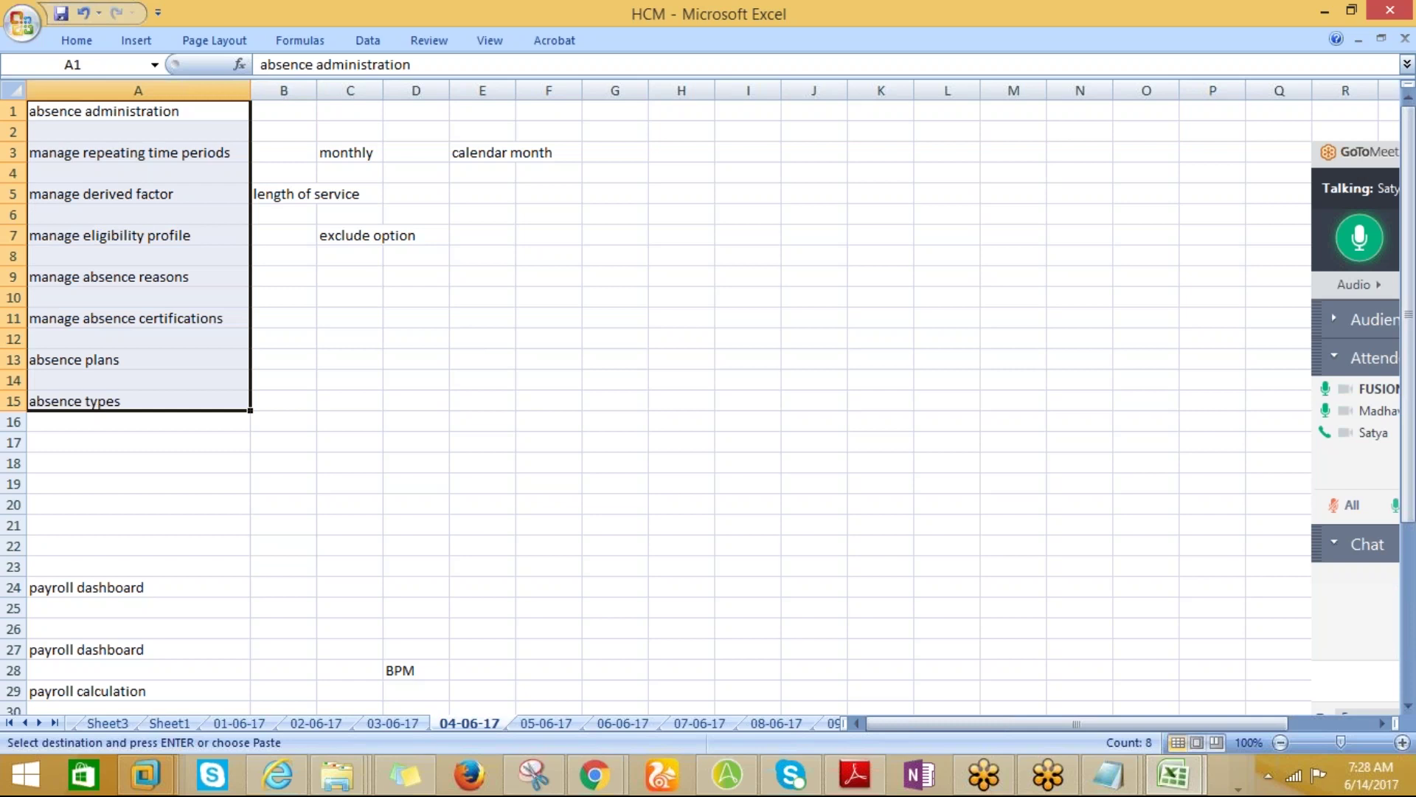
click(291, 362)
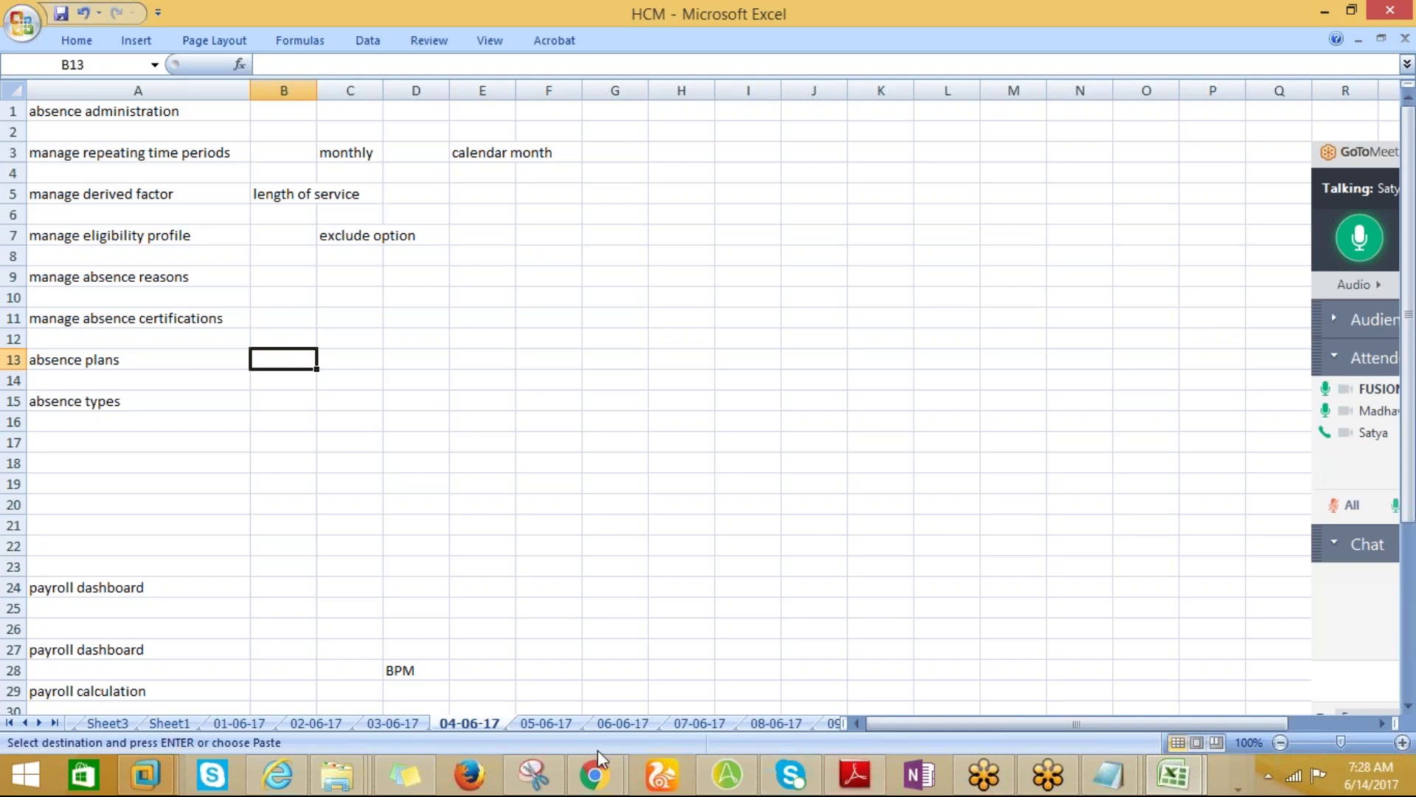
mouse_move(589, 778)
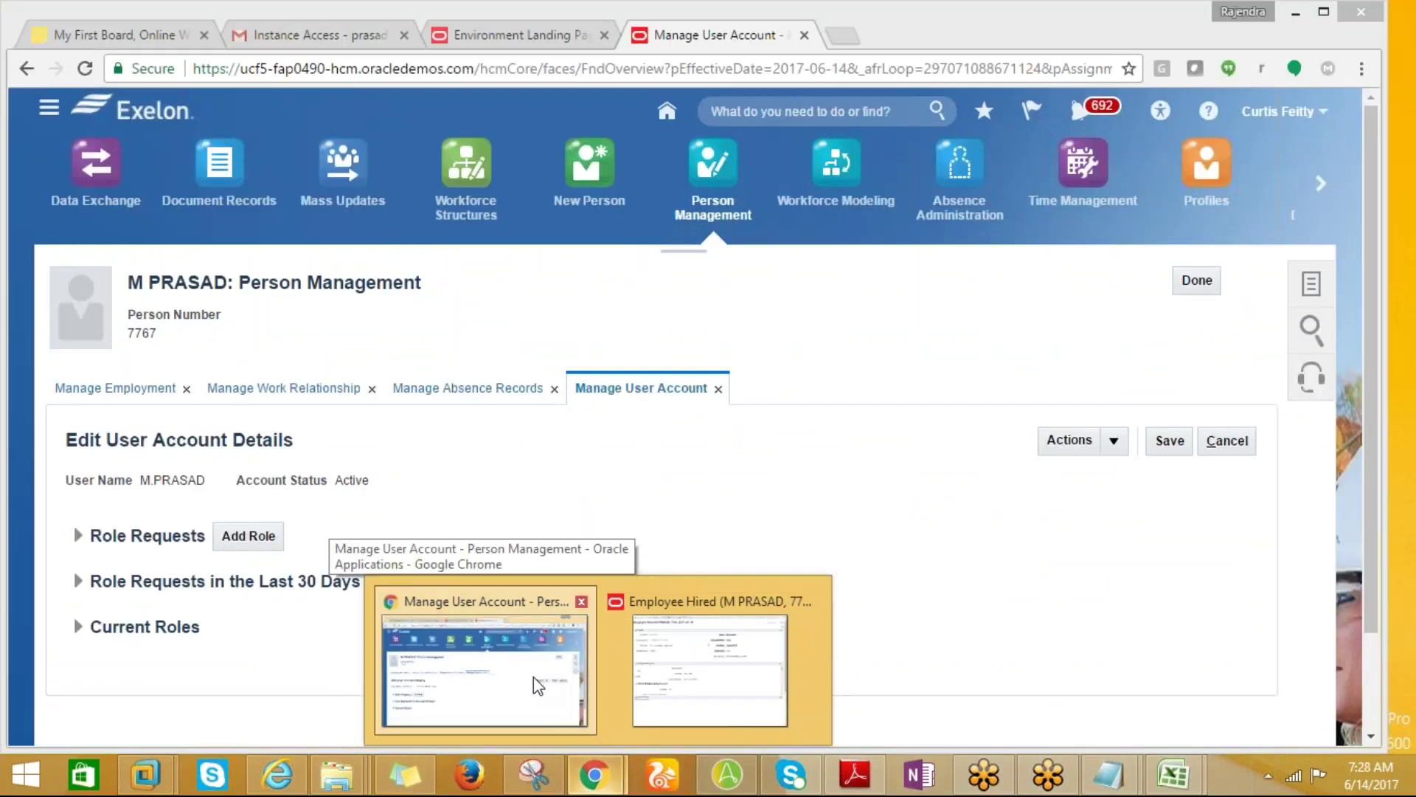
click(538, 682)
mouse_move(590, 783)
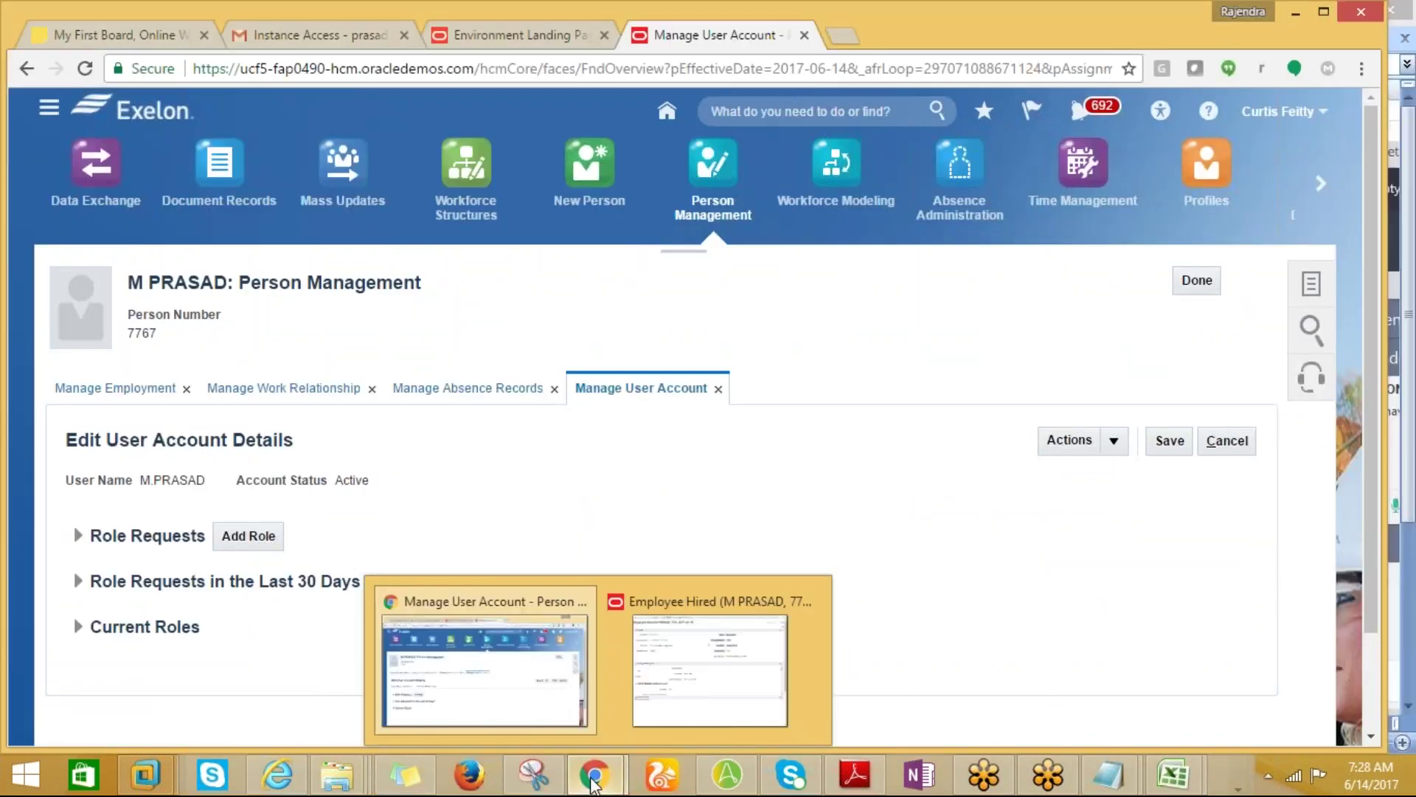